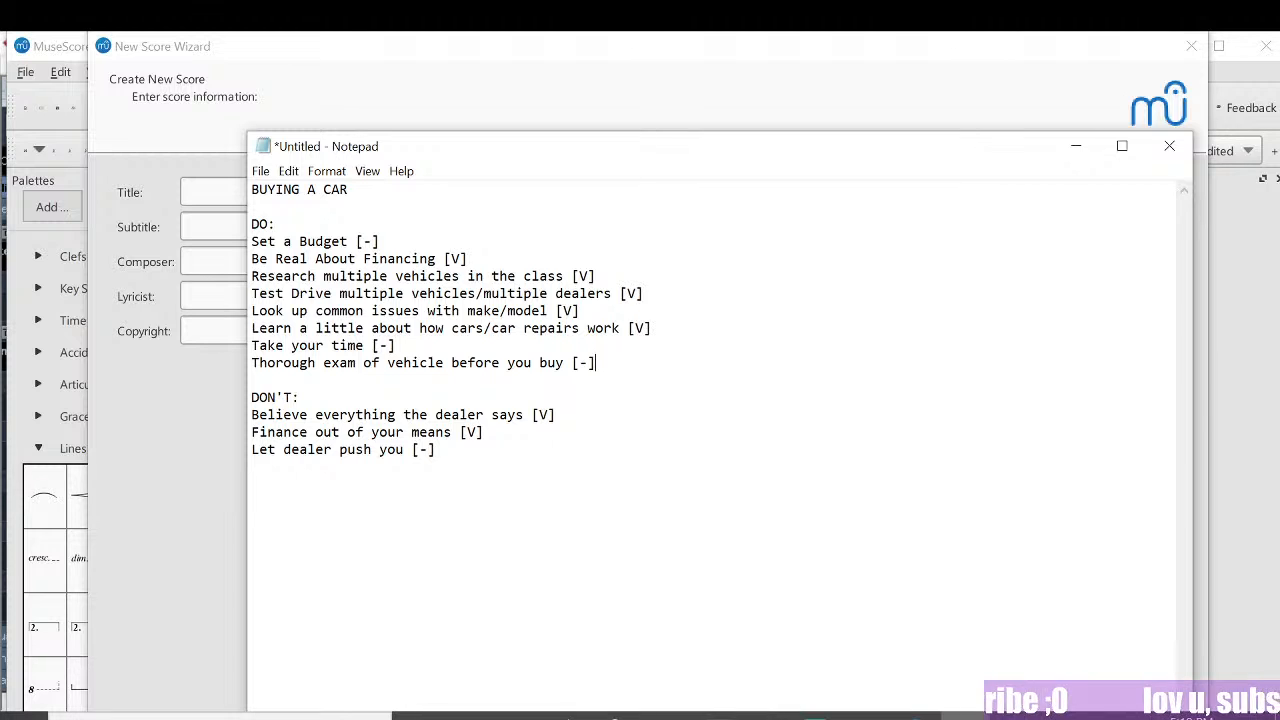
Step: Add the line "Know the law for vehicle purchase" at the end of the DO list
{"action": "key", "text": "Return"}
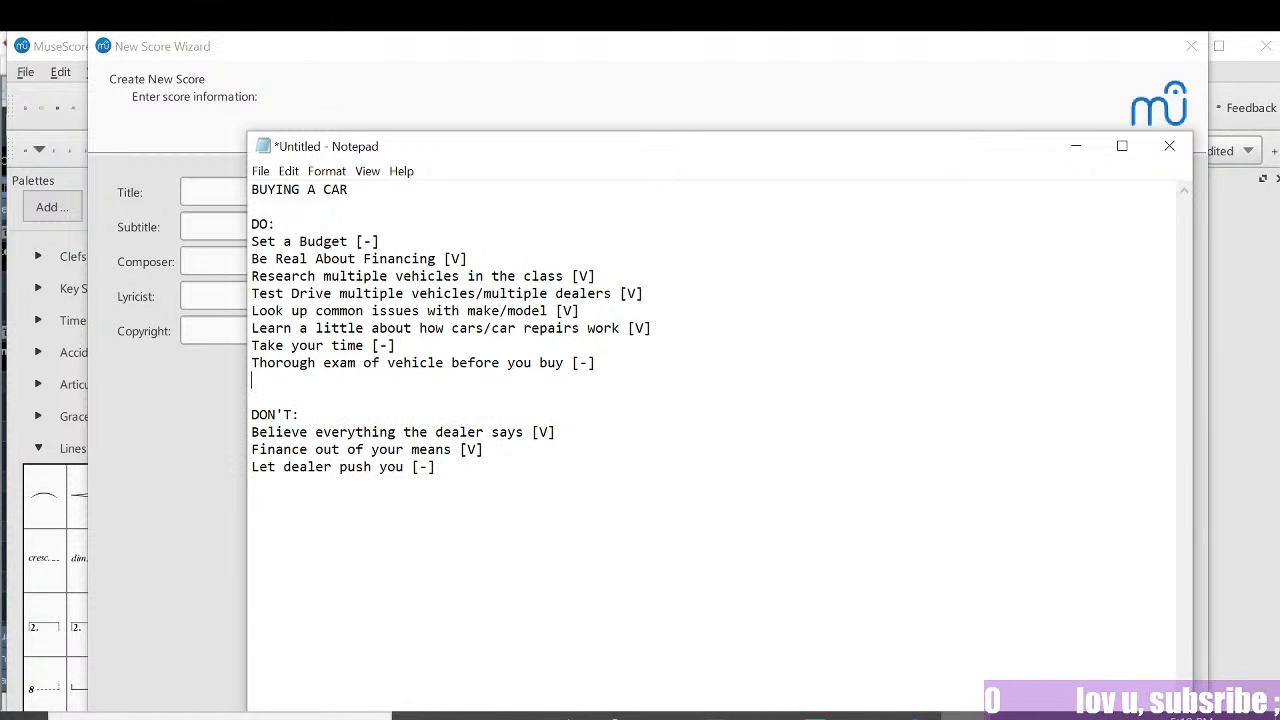
{"action": "type", "text": "Know the law"}
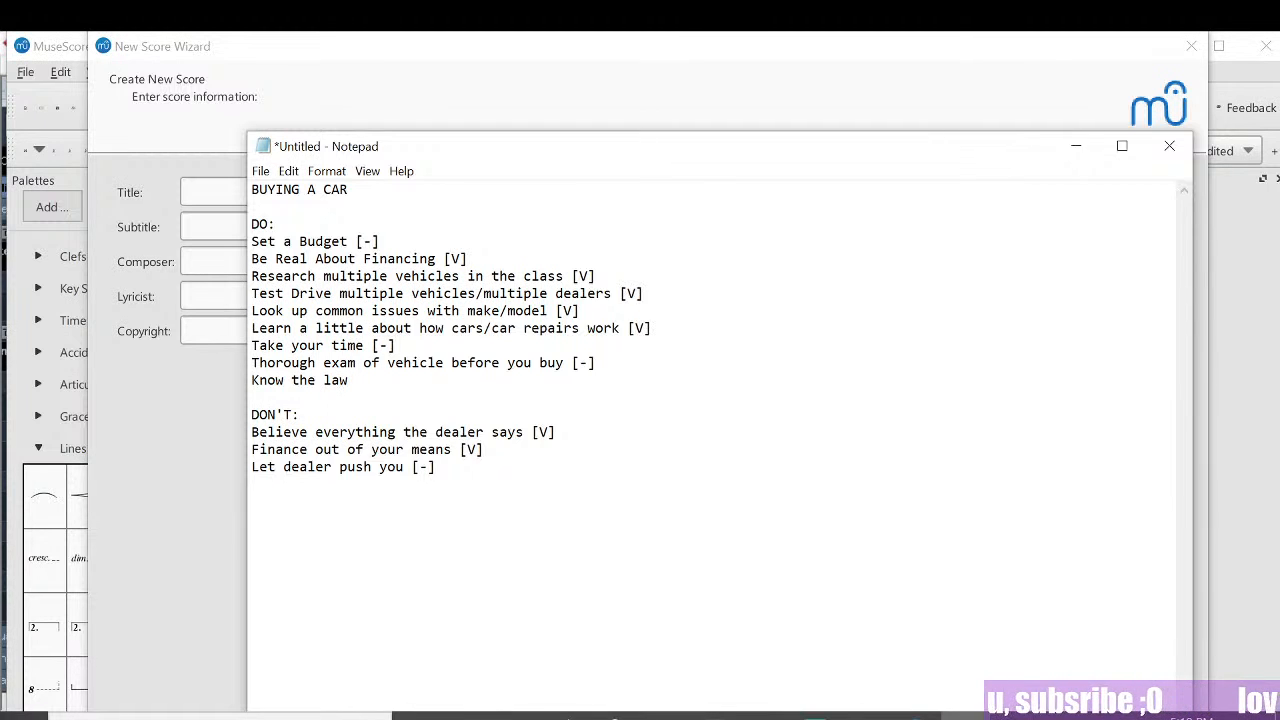
{"action": "type", "text": " for buying"}
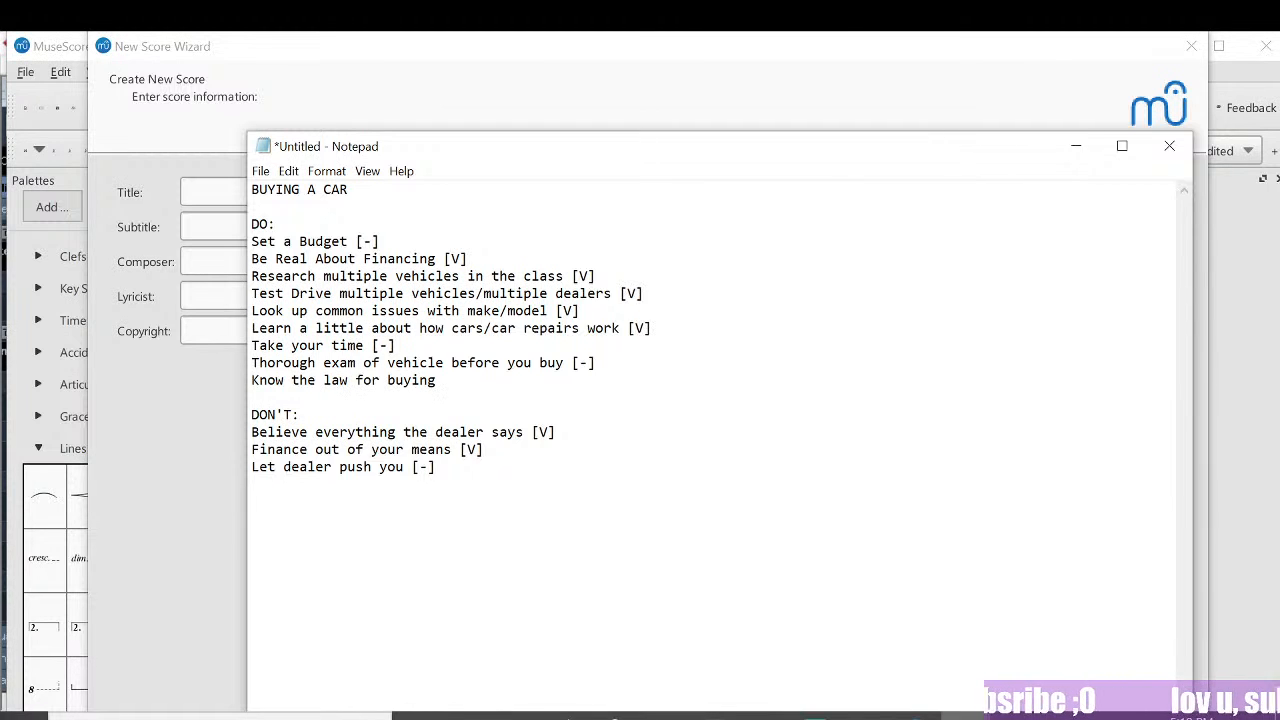
{"action": "key", "text": "BackSpace"}
{"action": "key", "text": "BackSpace"}
{"action": "key", "text": "BackSpace"}
{"action": "key", "text": "BackSpace"}
{"action": "key", "text": "BackSpace"}
{"action": "key", "text": "BackSpace"}
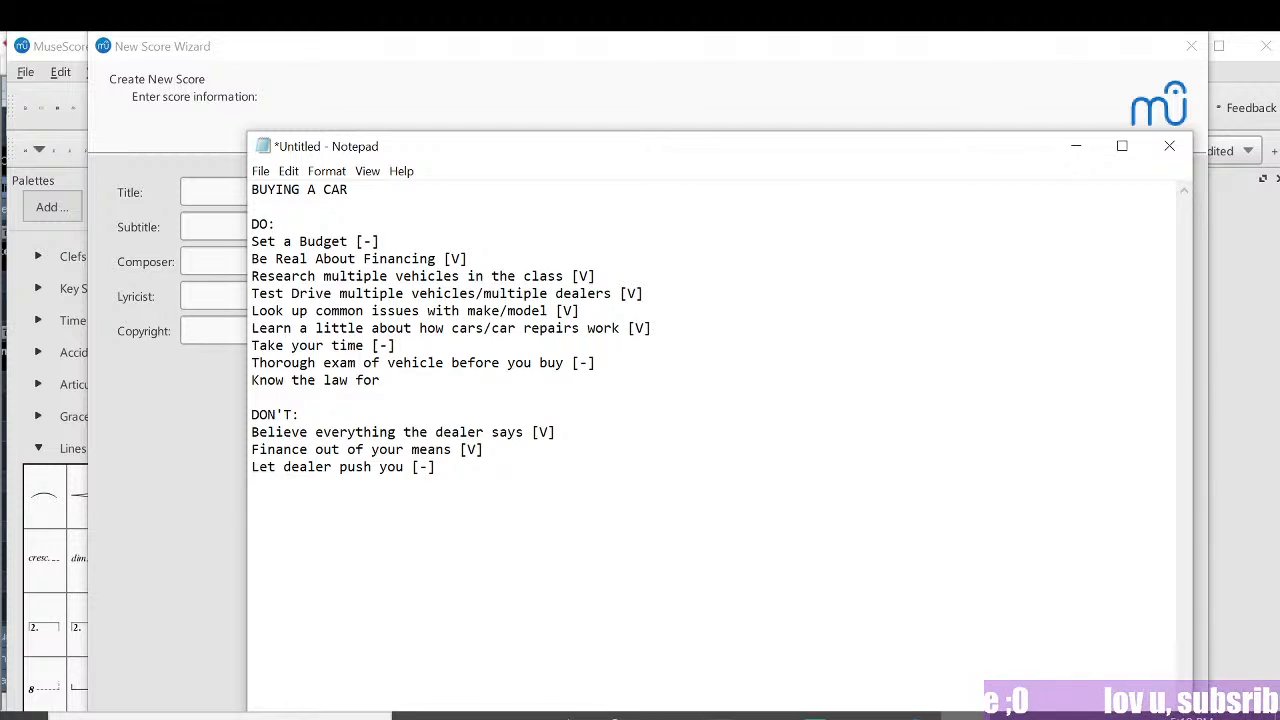
{"action": "type", "text": "vehicle purcha"}
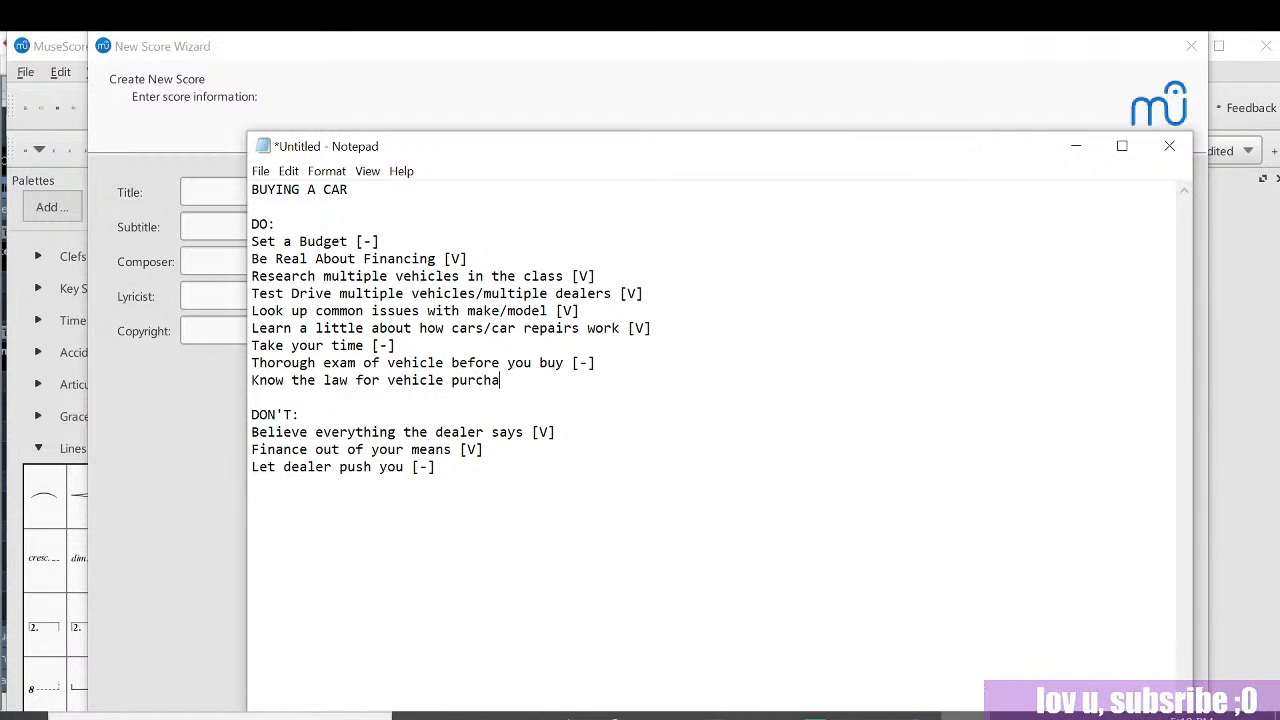
{"action": "type", "text": "se"}
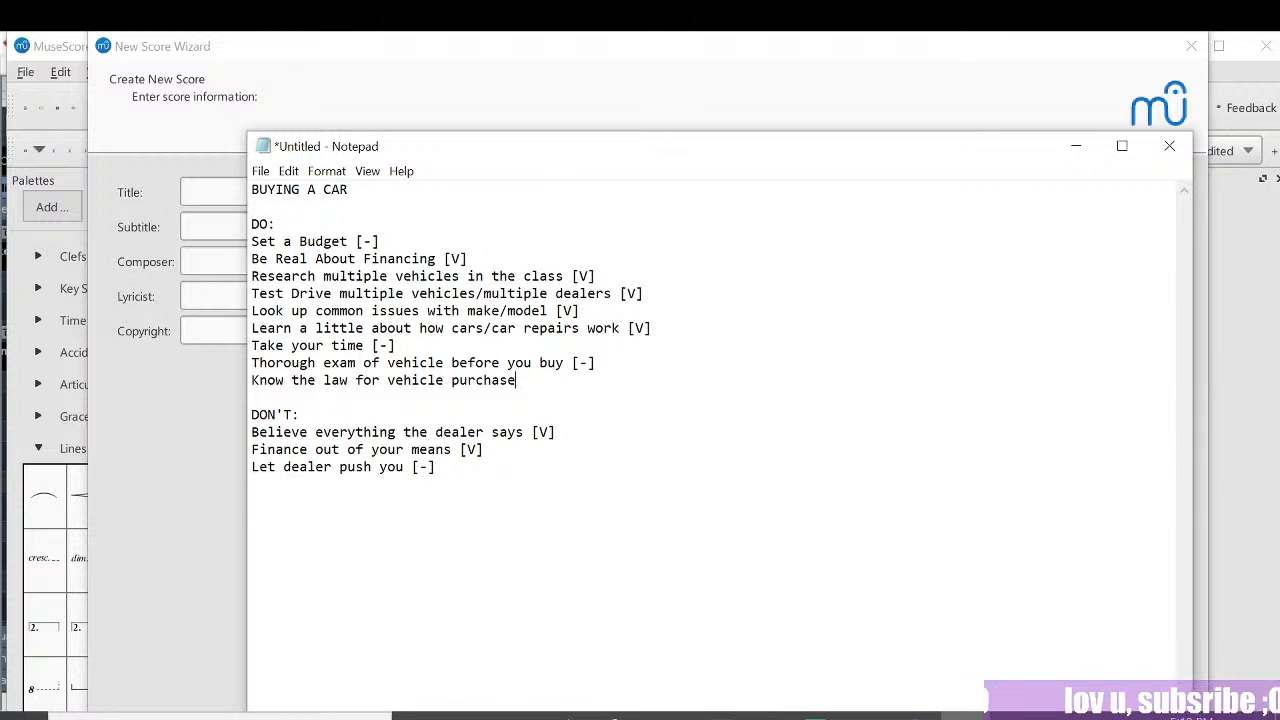
Step: Put "REALLY" in front of the "Know the law for vehicle purchase" line and add the mark "[x]" at its end
{"action": "key", "text": "Home"}
{"action": "type", "text": "REALLY "}
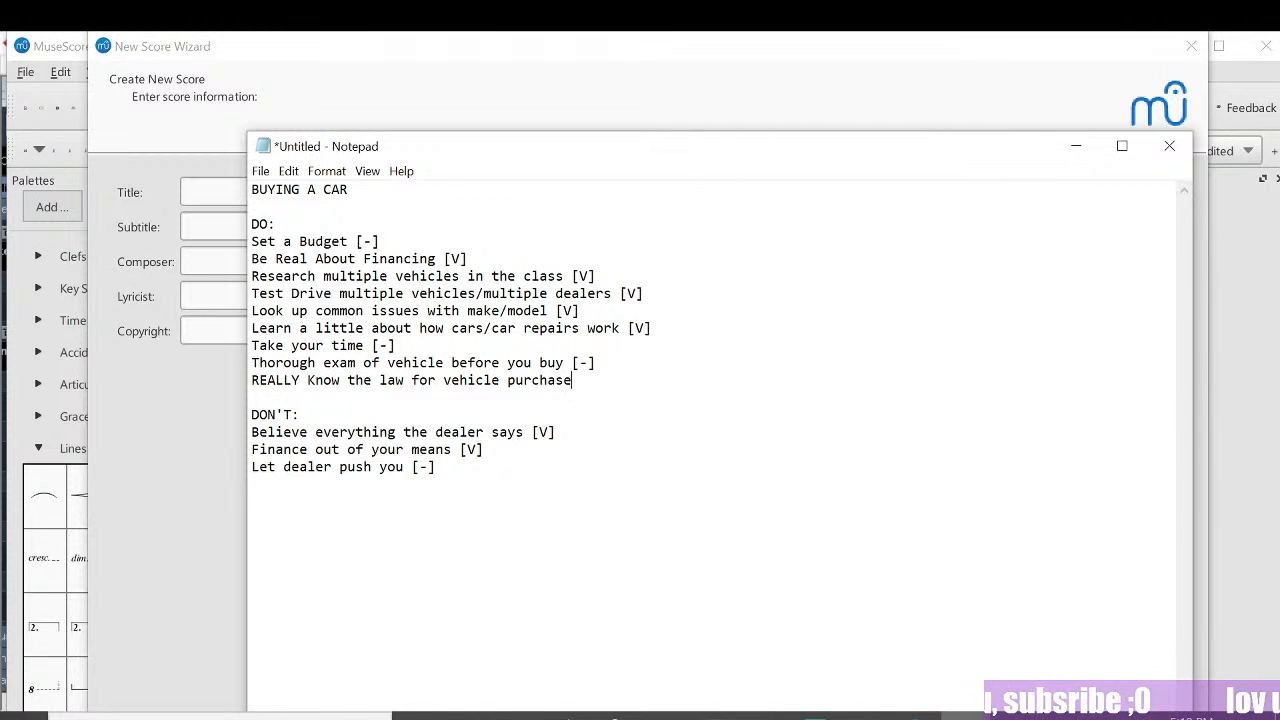
{"action": "type", "text": "[x]"}
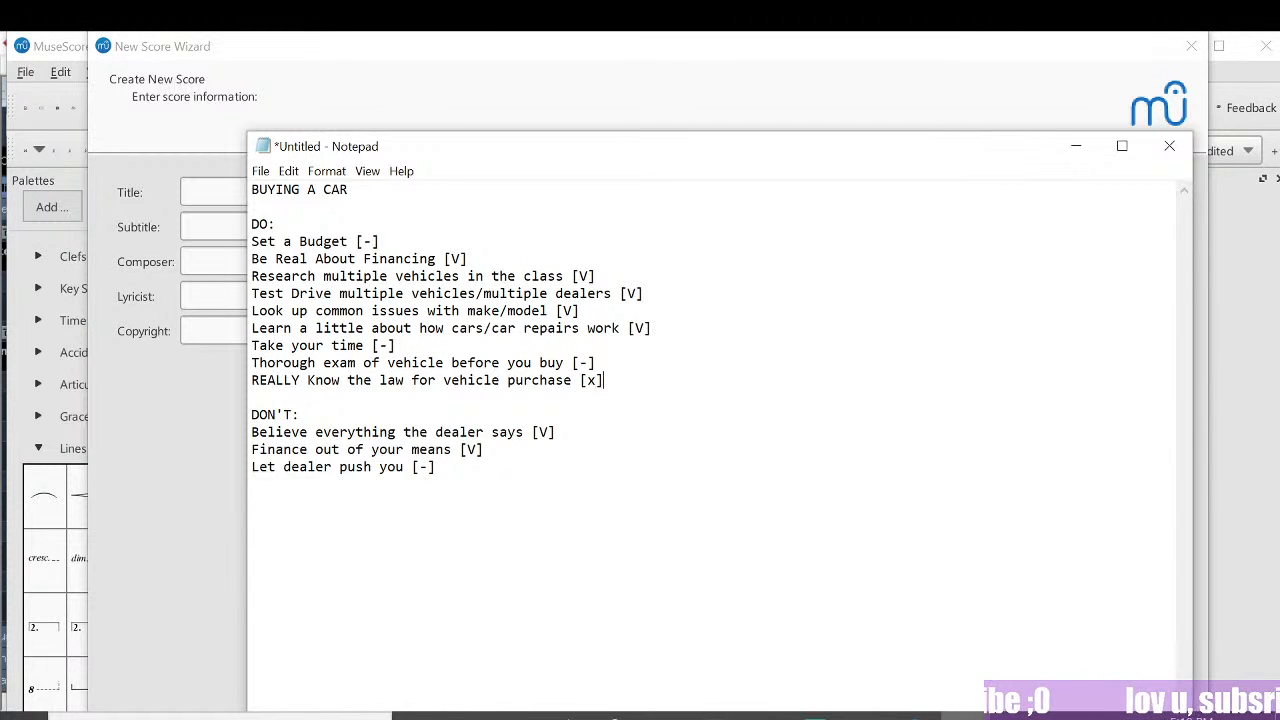
{"action": "key", "text": "BackSpace"}
{"action": "type", "text": "]"}
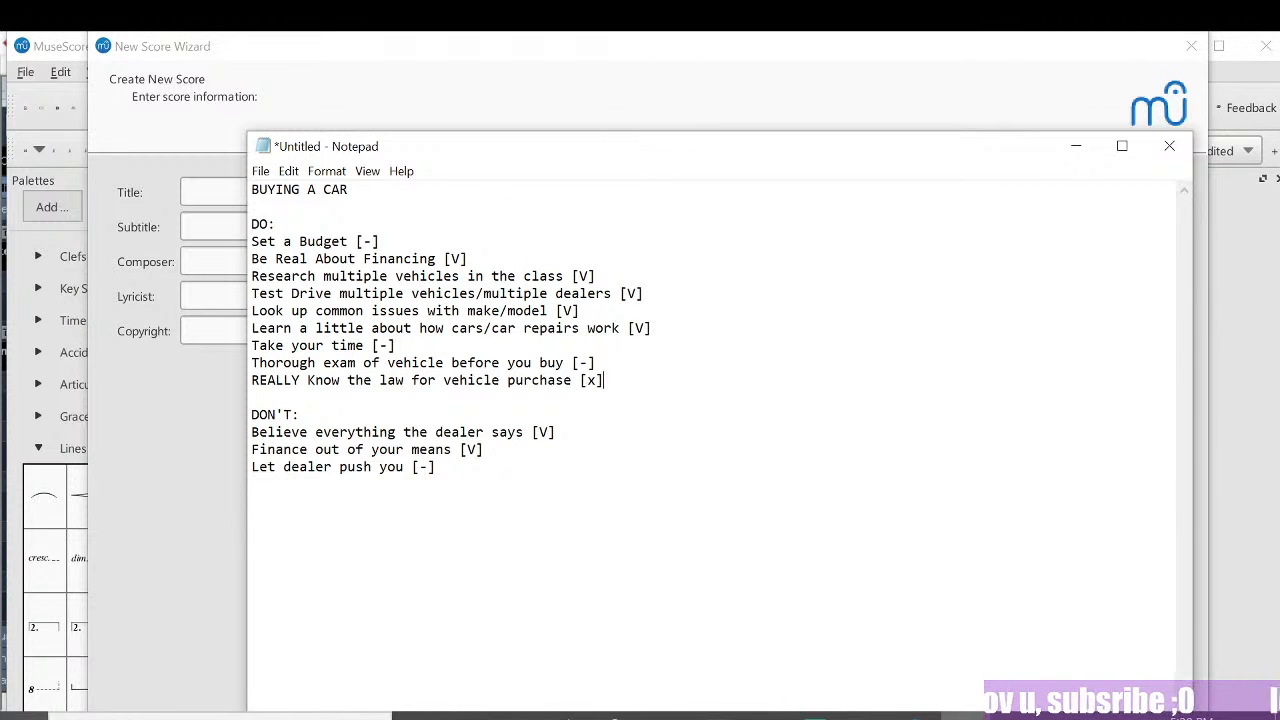
Step: Add the heading "CERTIFIED PRE-OWNED IN CALIFORNIA:" a few blank lines below the DON'T list
{"action": "key", "text": "alt+Tab"}
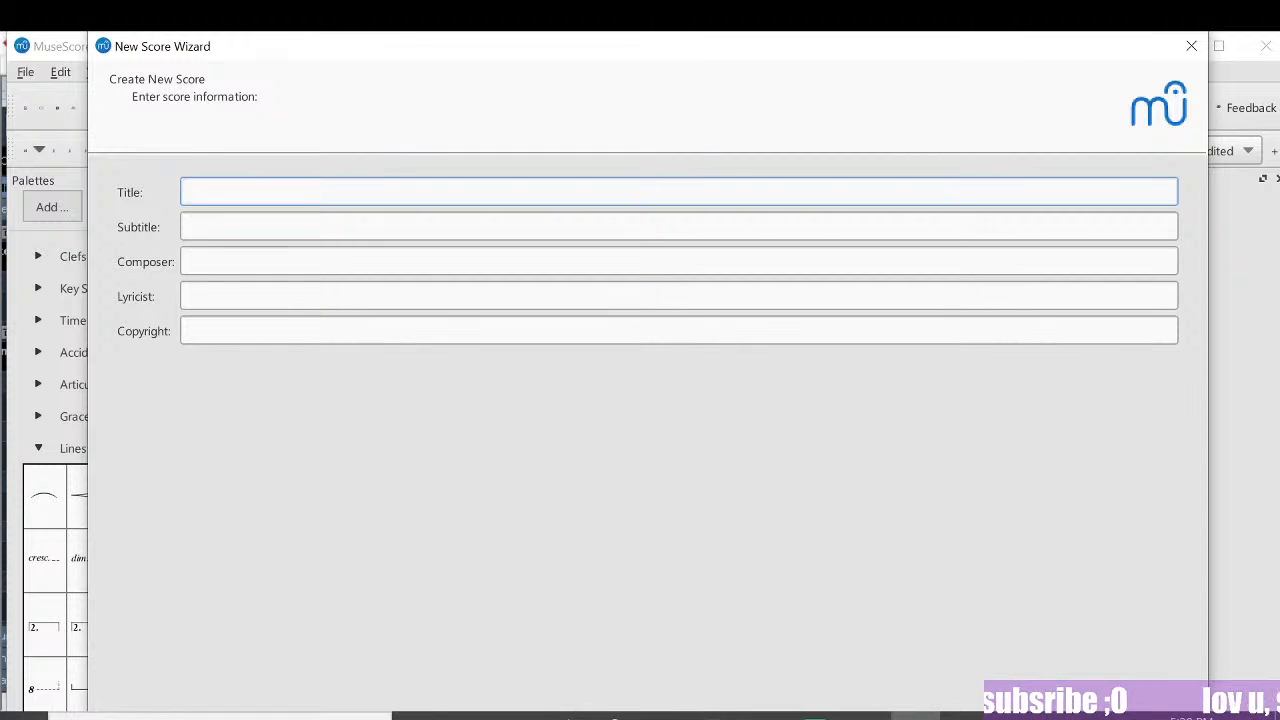
{"action": "key", "text": "alt+Tab"}
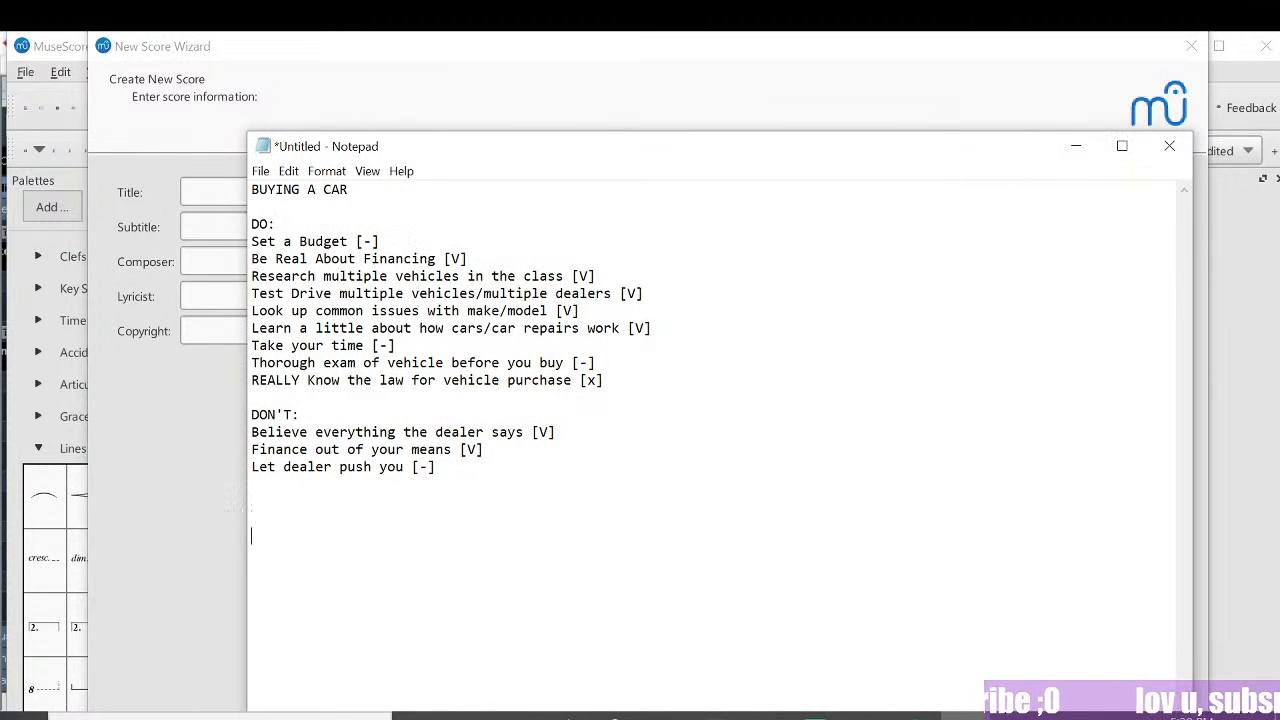
{"action": "key", "text": "Return"}
{"action": "type", "text": "CER"}
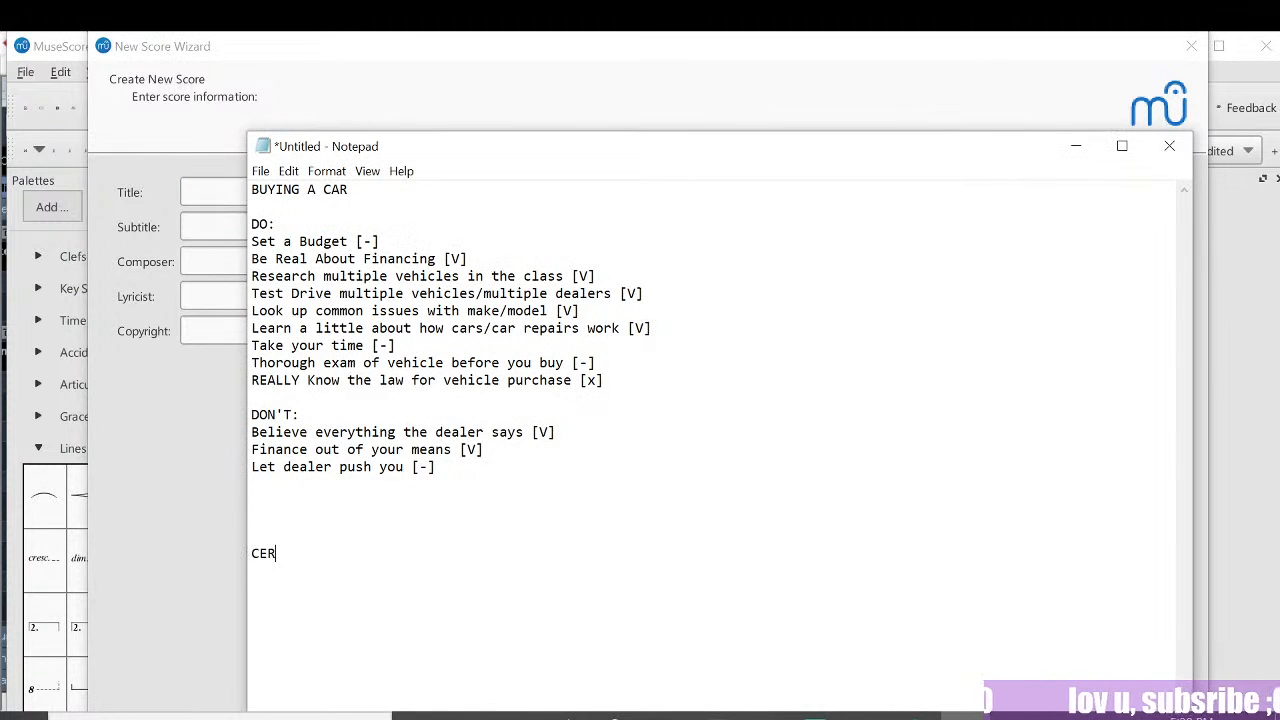
{"action": "type", "text": "TIFIED PRE-O"}
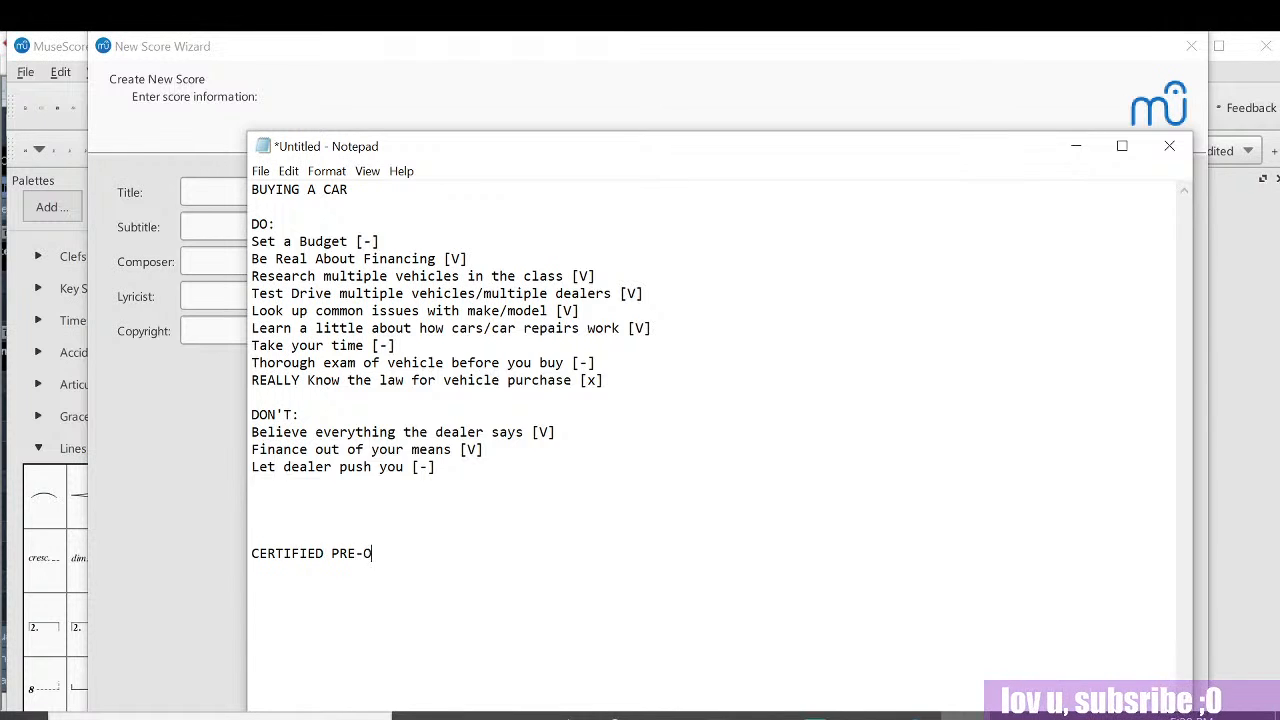
{"action": "type", "text": "WNED IN CALIFORNIA"}
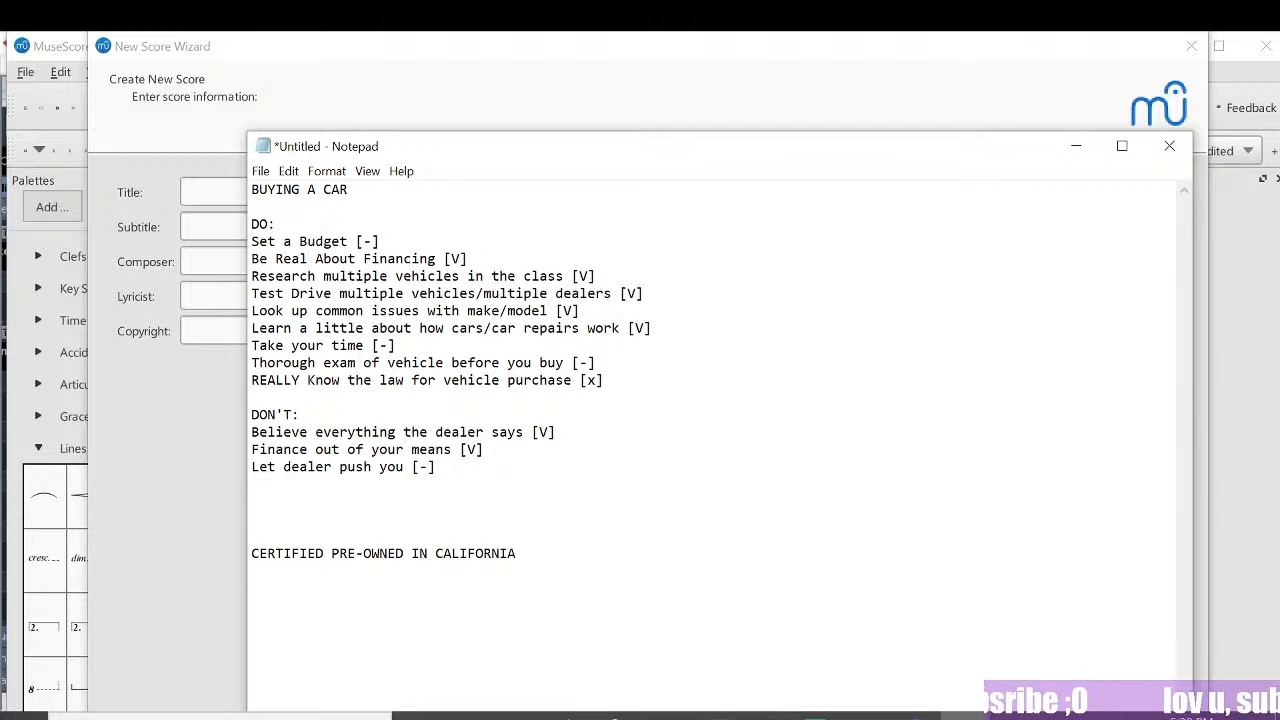
{"action": "type", "text": ":"}
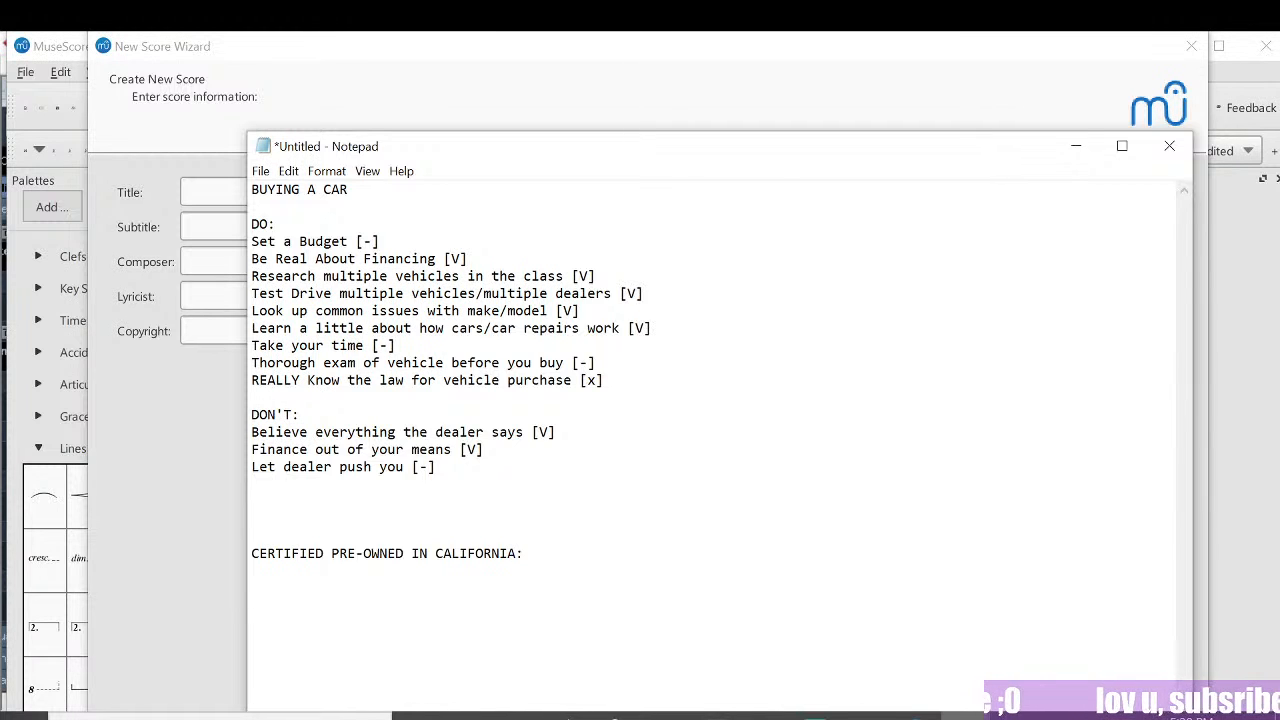
Step: Write "Can't be junk/salvage/accidents" as the first point, one blank line below the certified pre-owned heading
{"action": "type", "text": "Can't be junk"}
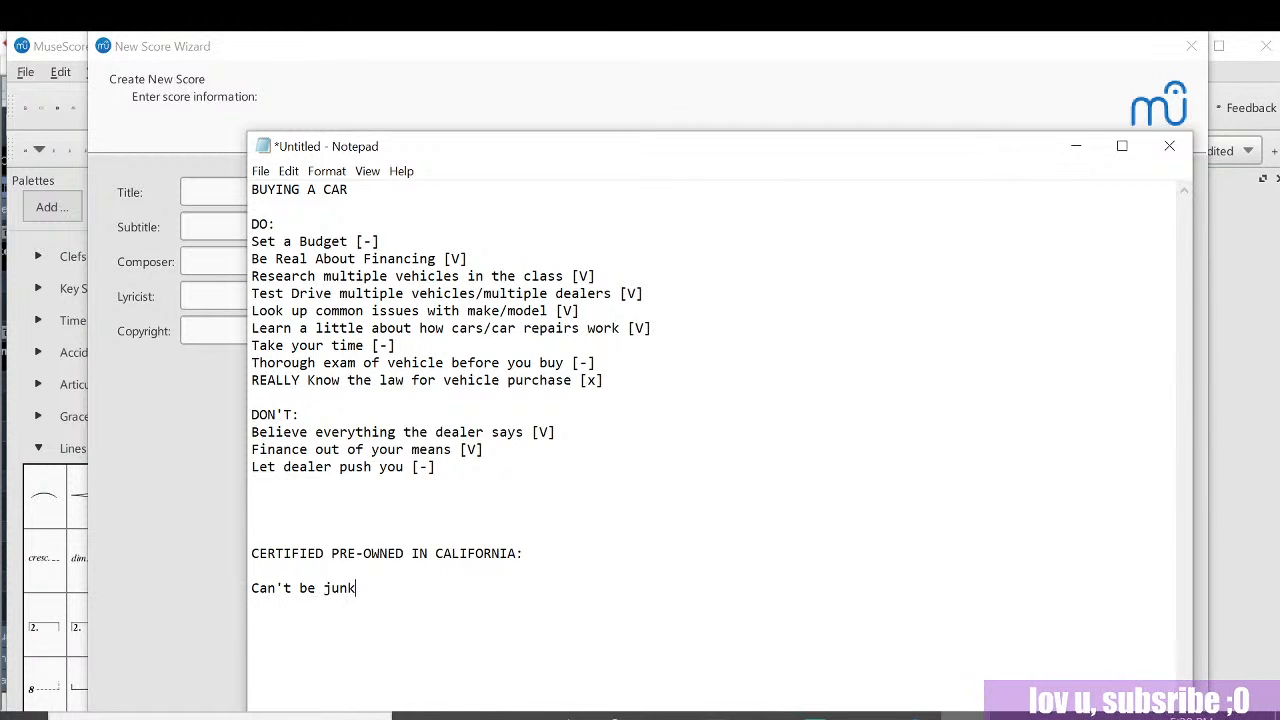
{"action": "type", "text": "/slava"}
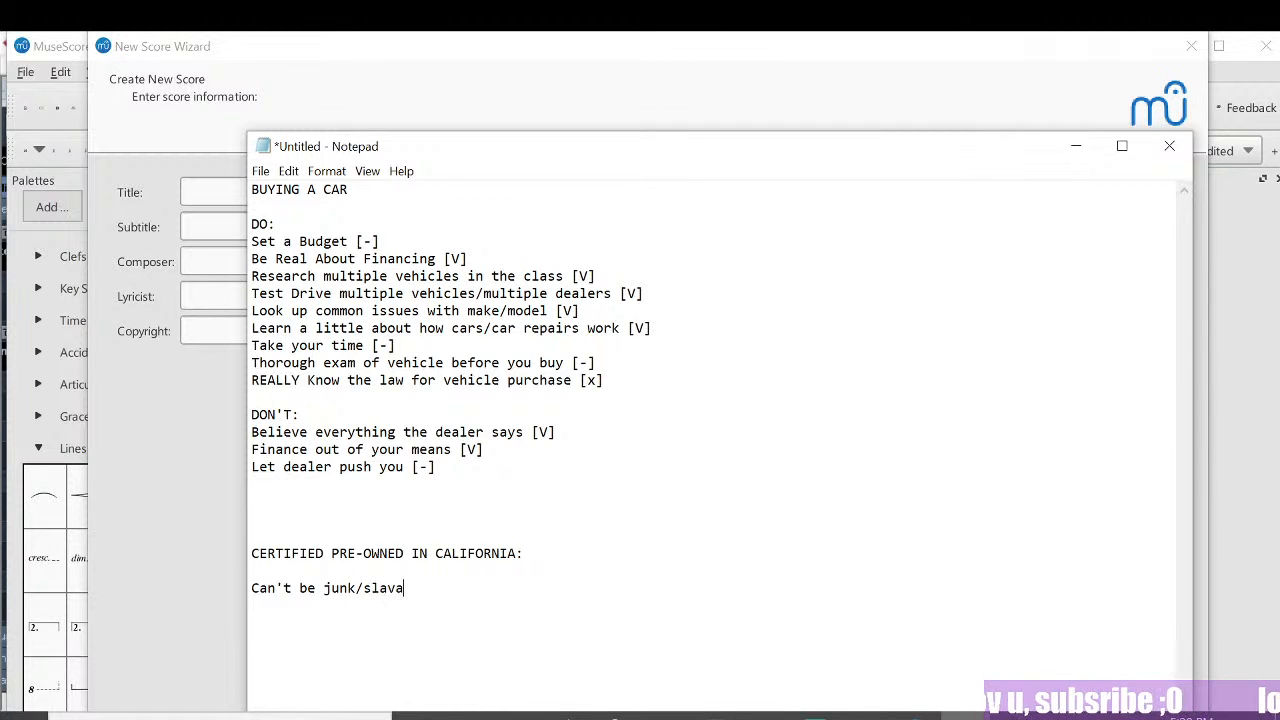
{"action": "key", "text": "BackSpace"}
{"action": "key", "text": "BackSpace"}
{"action": "key", "text": "BackSpace"}
{"action": "key", "text": "BackSpace"}
{"action": "type", "text": "alvage/"}
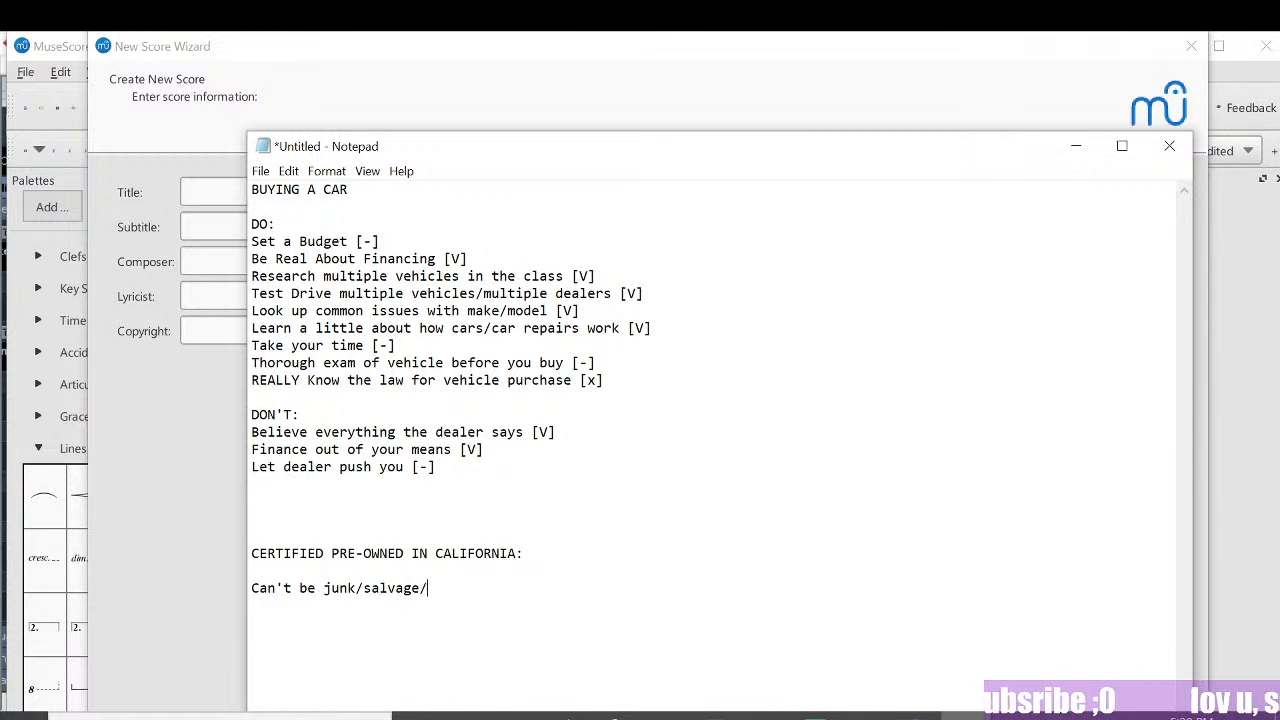
{"action": "type", "text": "accident"}
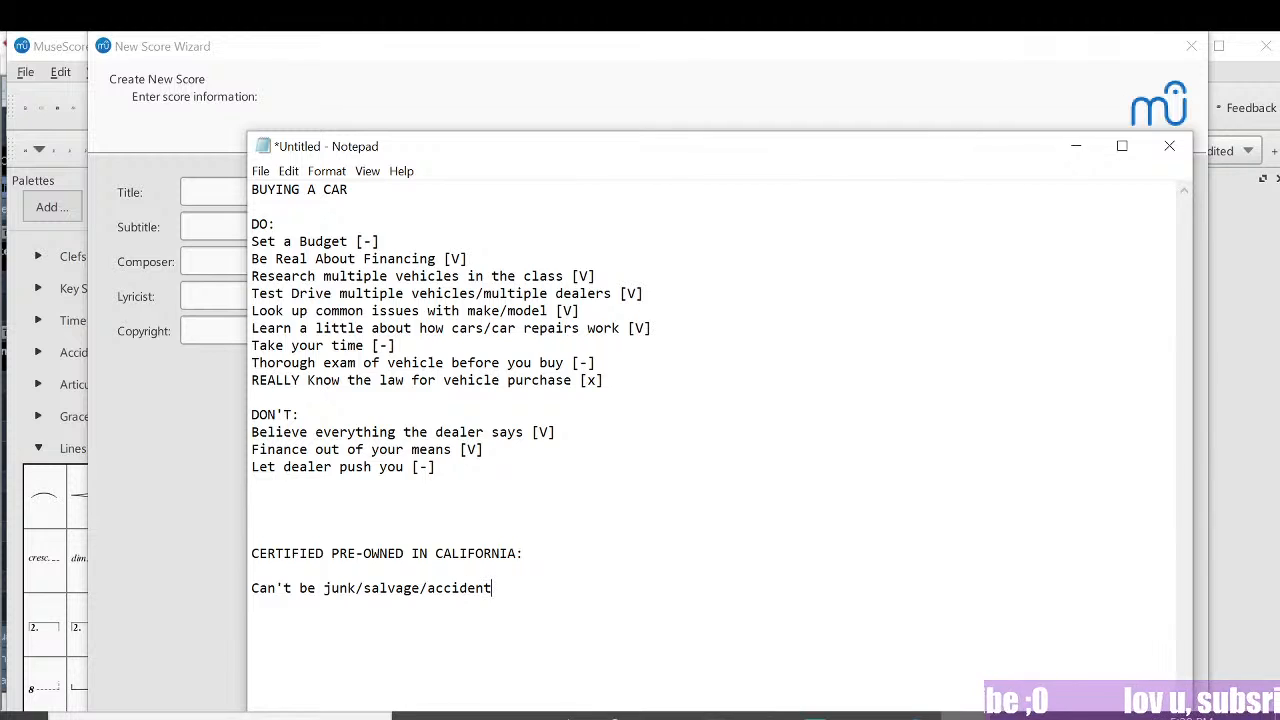
{"action": "type", "text": "s"}
{"action": "key", "text": "BackSpace"}
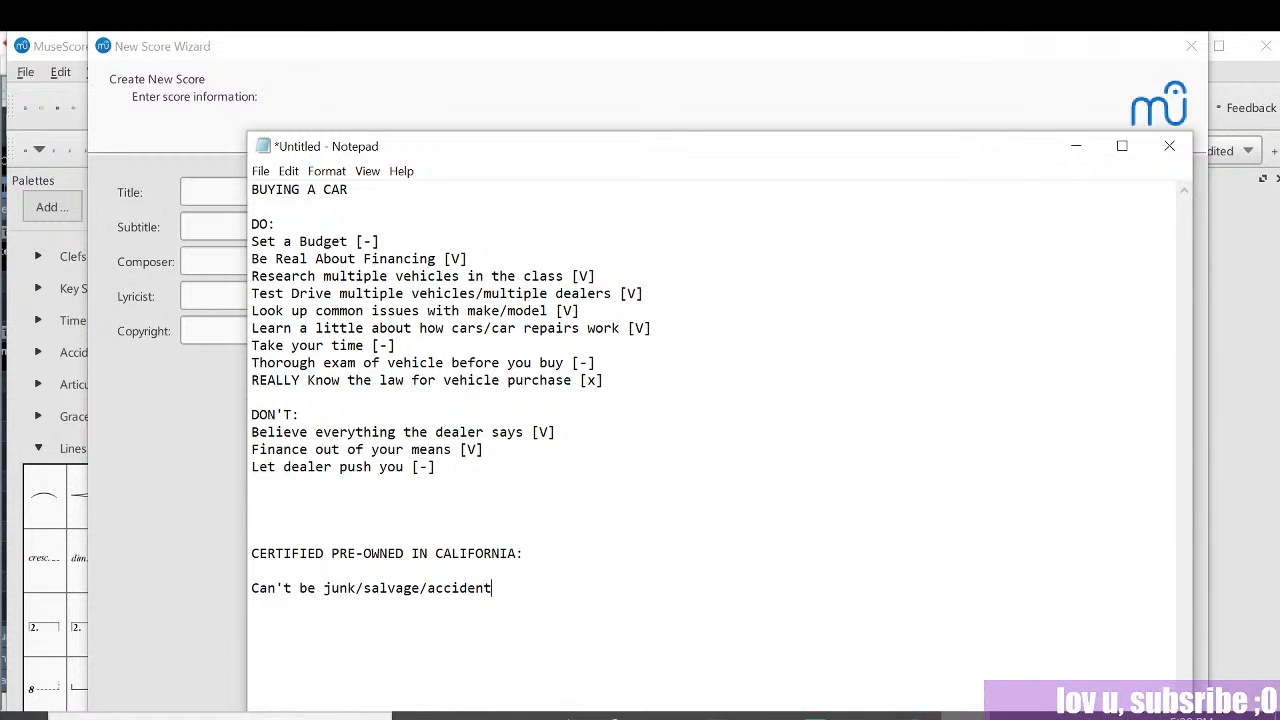
{"action": "type", "text": "s "}
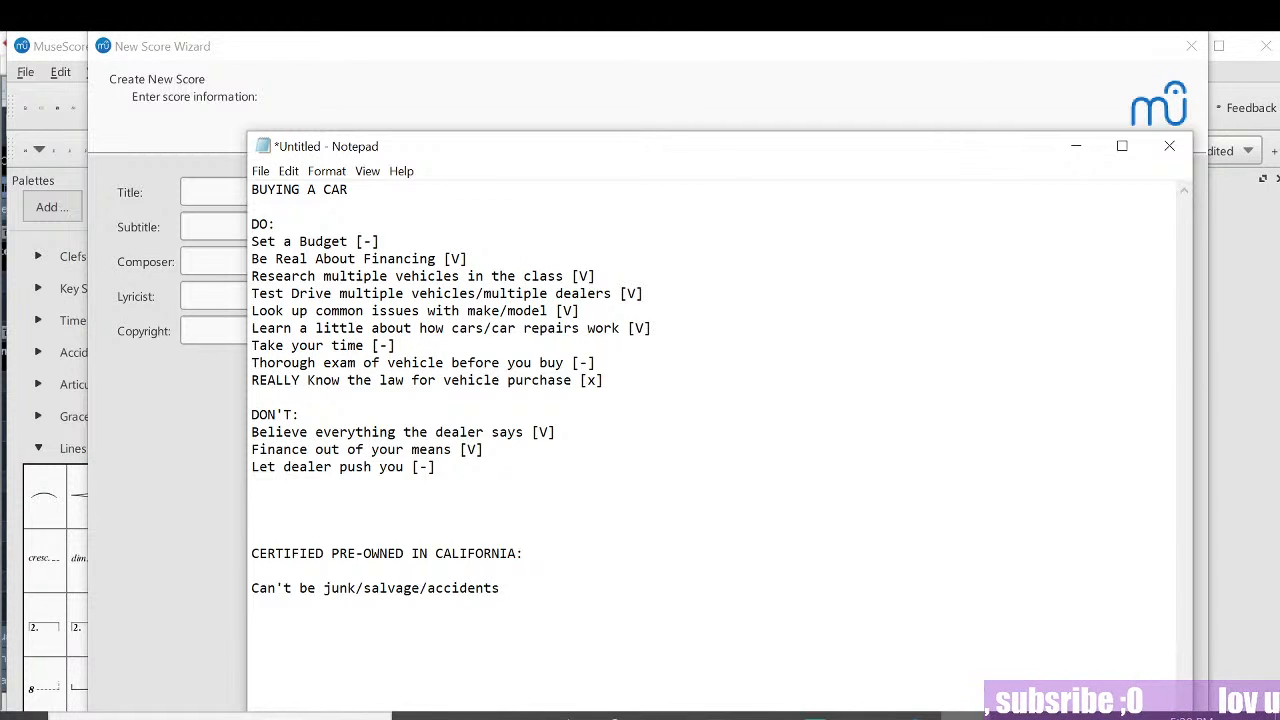
Step: Add the points "Disclose if it was rental/lease" and "Inspection Record" on separate lines of the certified pre-owned section
{"action": "type", "text": "Disclo"}
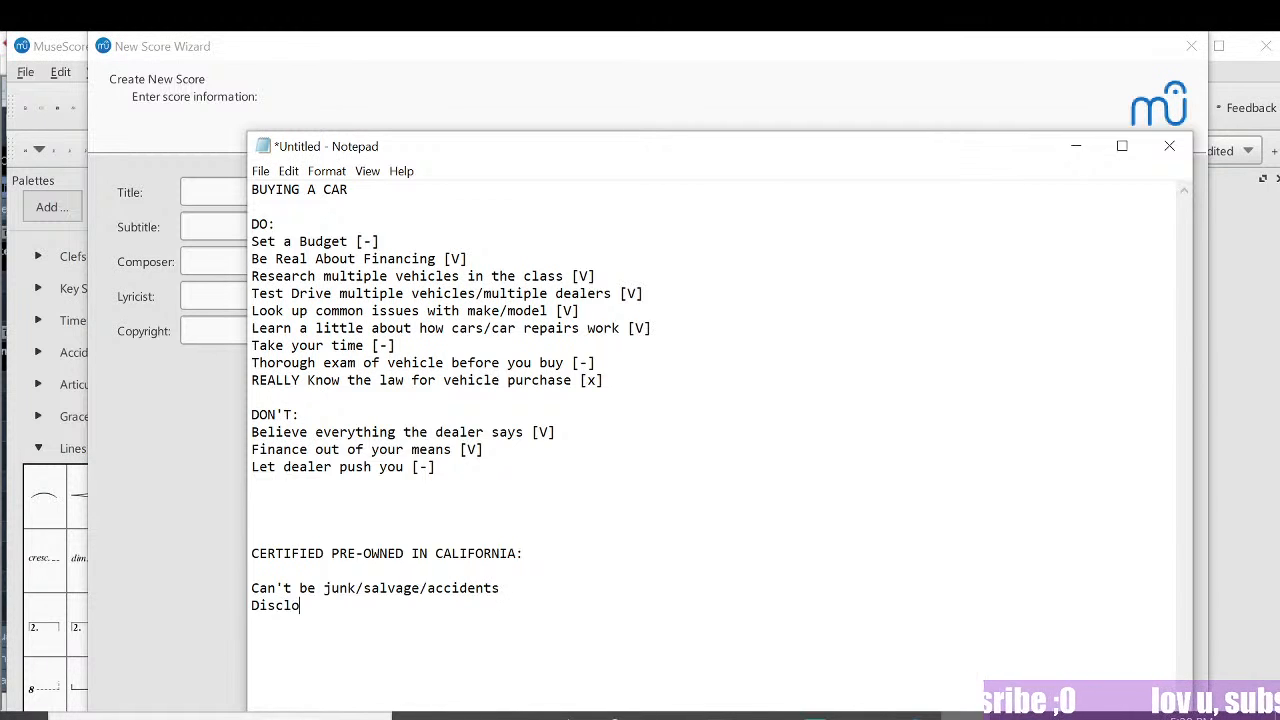
{"action": "type", "text": "se if it was re"}
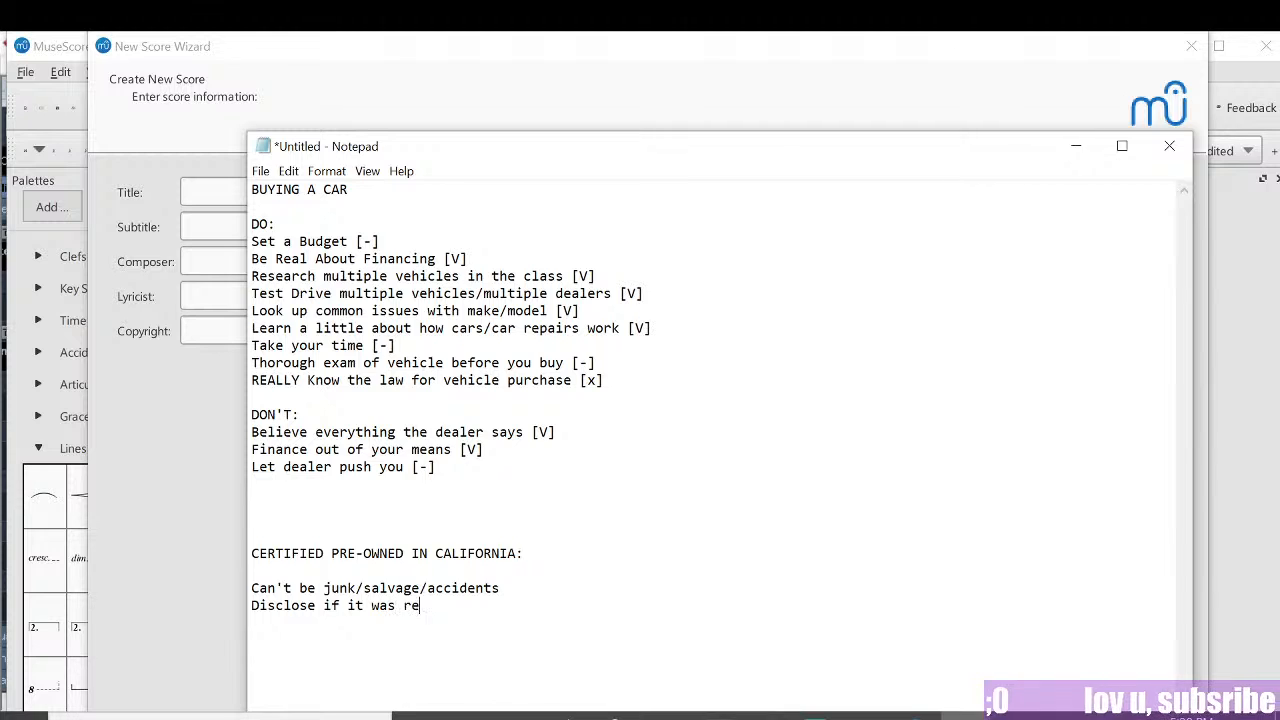
{"action": "type", "text": "ntal/lease"}
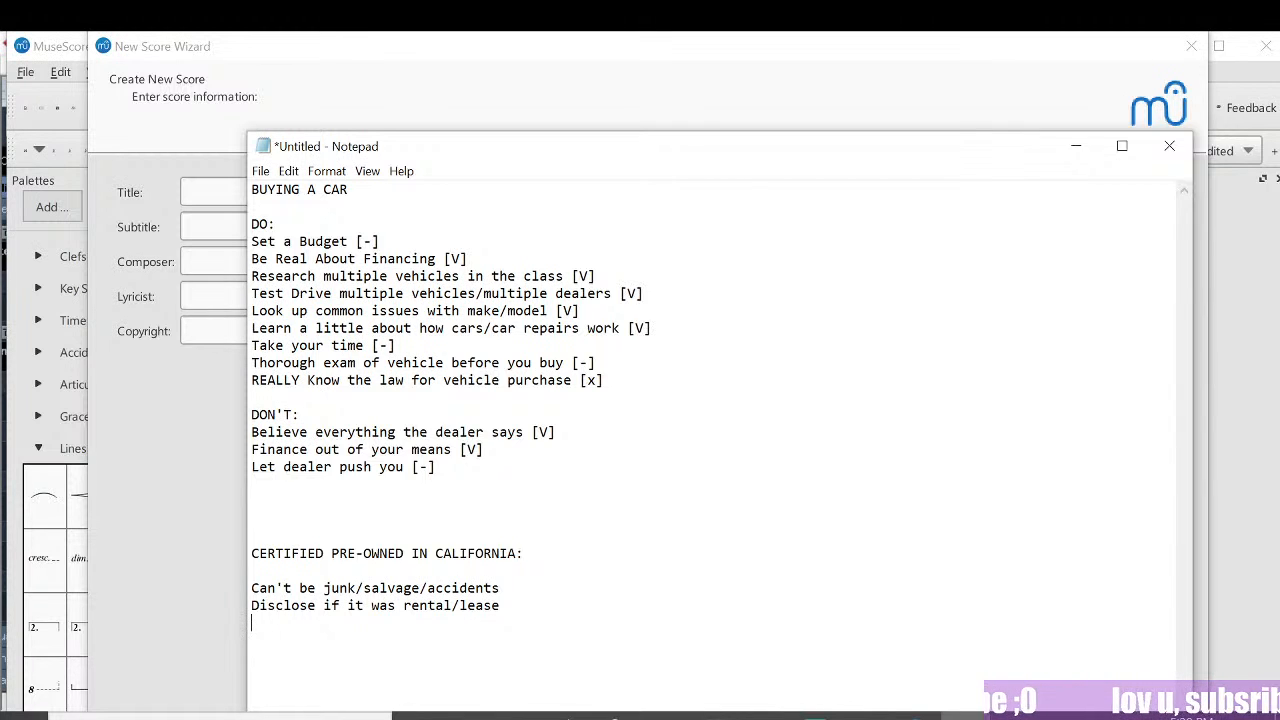
{"action": "type", "text": "I"}
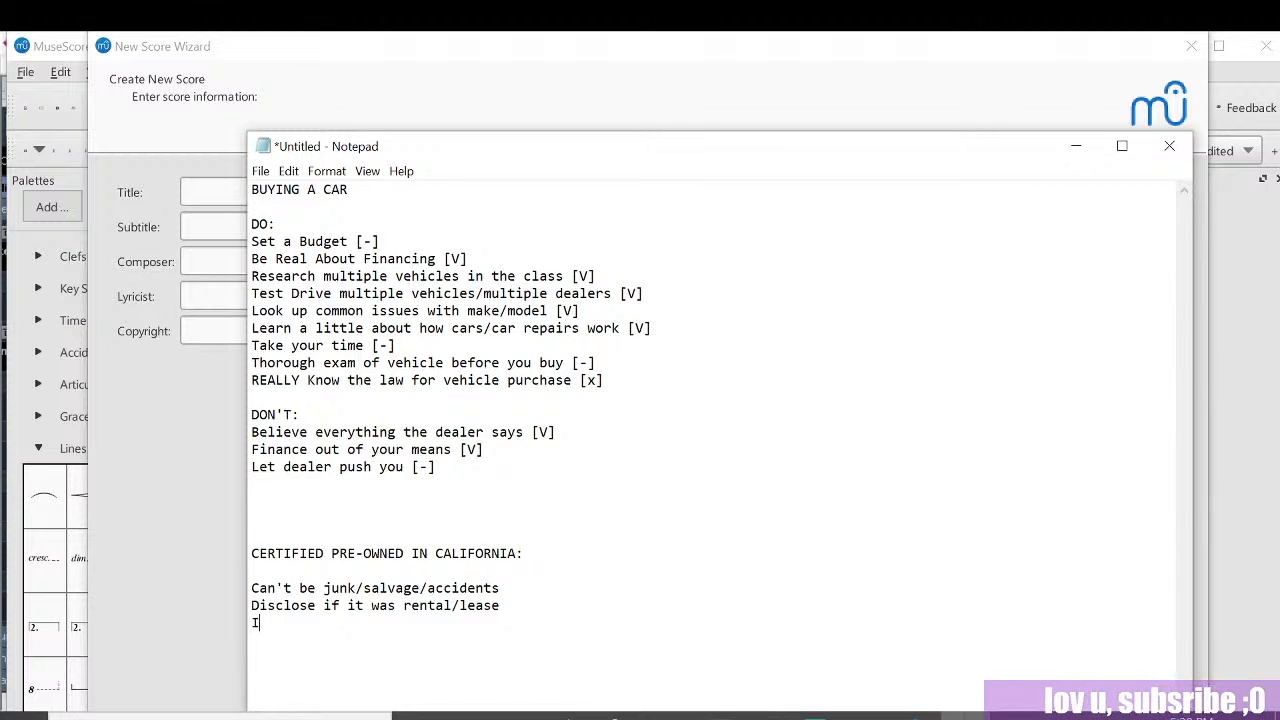
{"action": "type", "text": "nspection Record"}
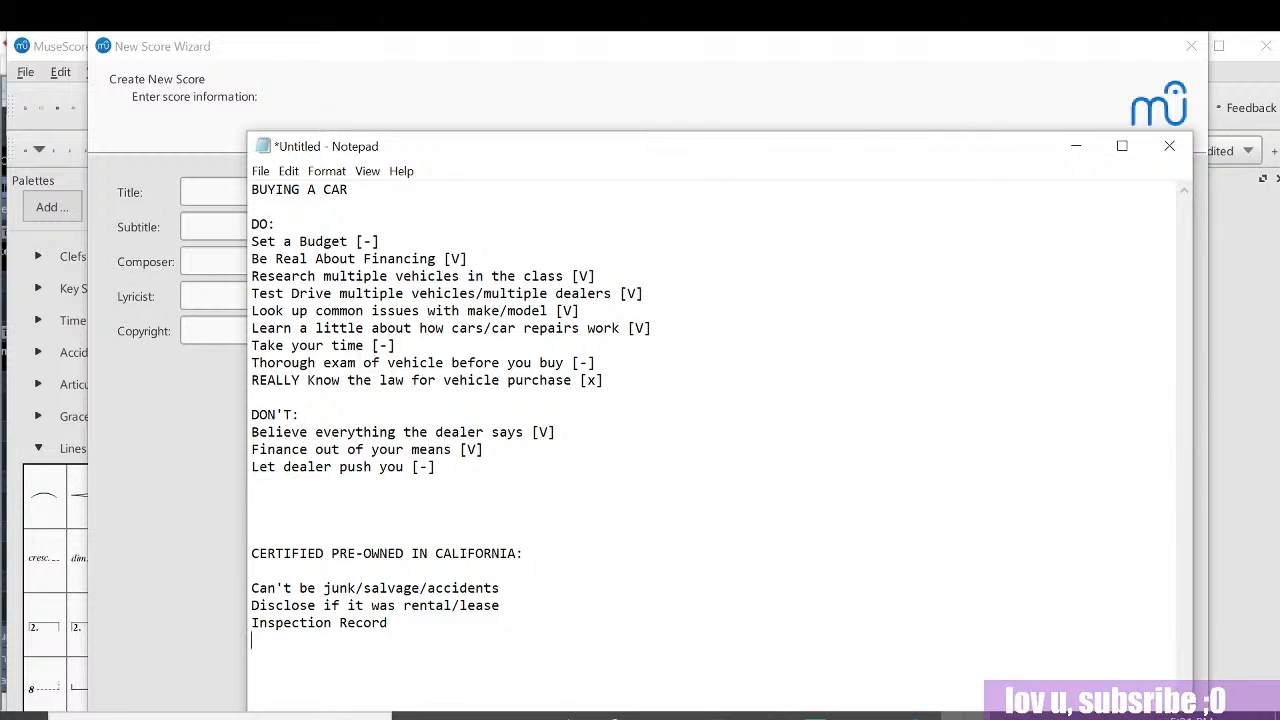
Step: Add the point "Can't say it's certified when it isn't" below the Inspection Record line
{"action": "type", "text": "Can't s"}
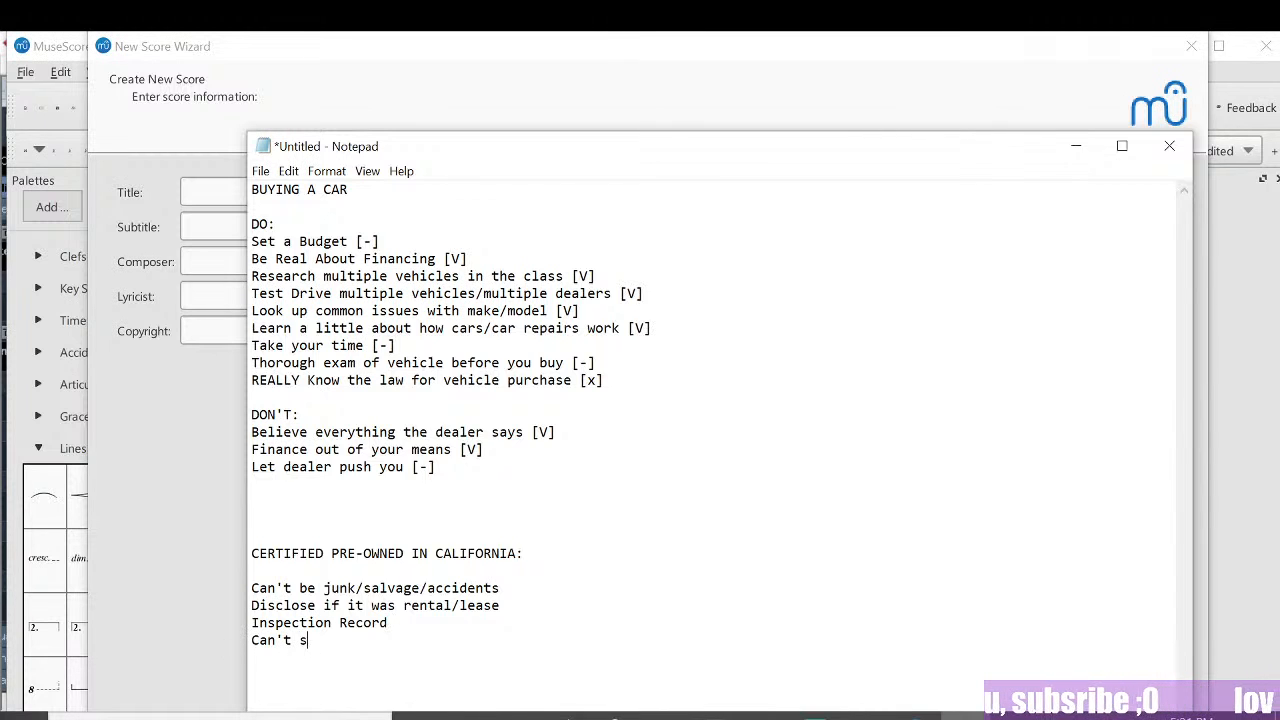
{"action": "type", "text": "ay it's s"}
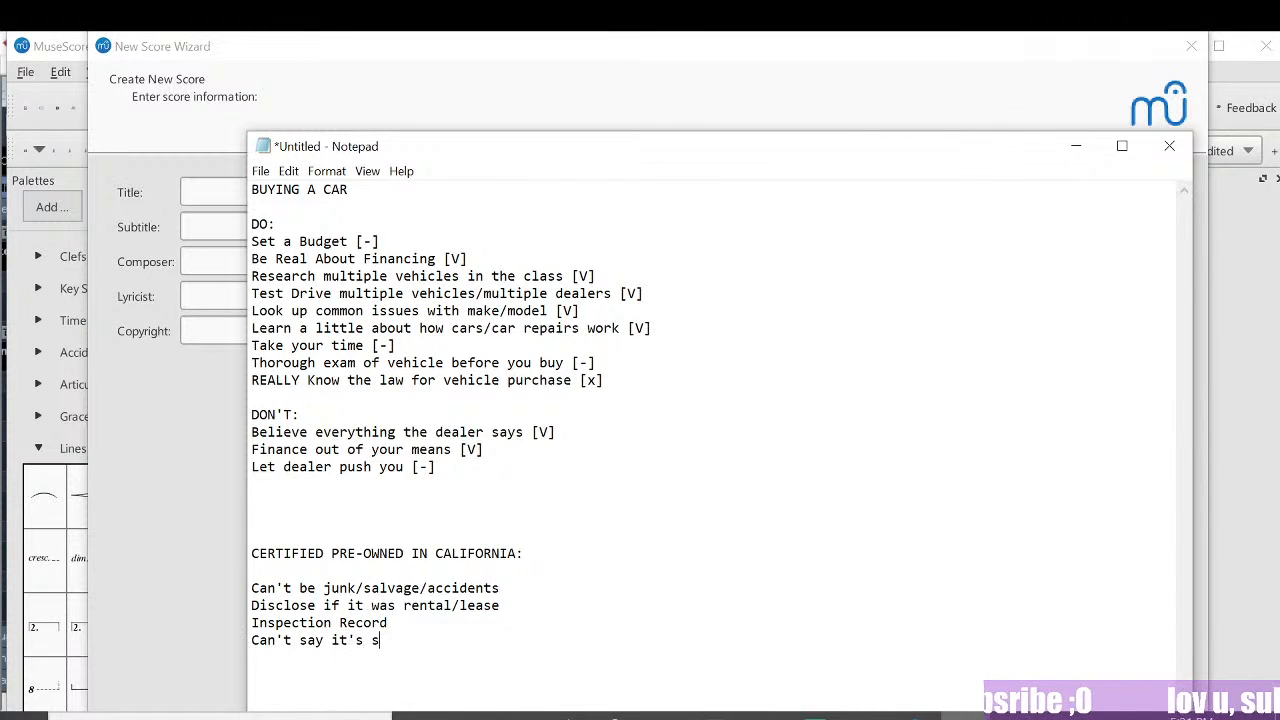
{"action": "key", "text": "BackSpace"}
{"action": "type", "text": "certified when "}
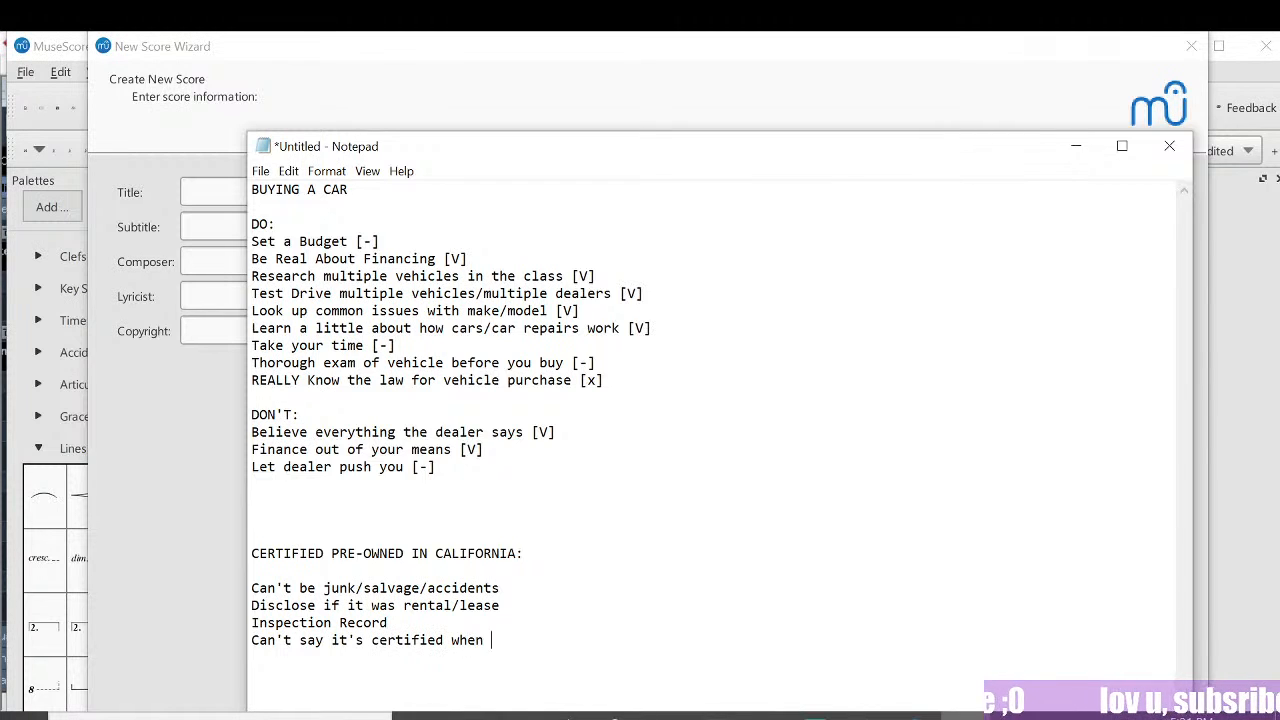
{"action": "type", "text": "it isn;t"}
{"action": "key", "text": "BackSpace"}
{"action": "key", "text": "BackSpace"}
{"action": "type", "text": "'t "}
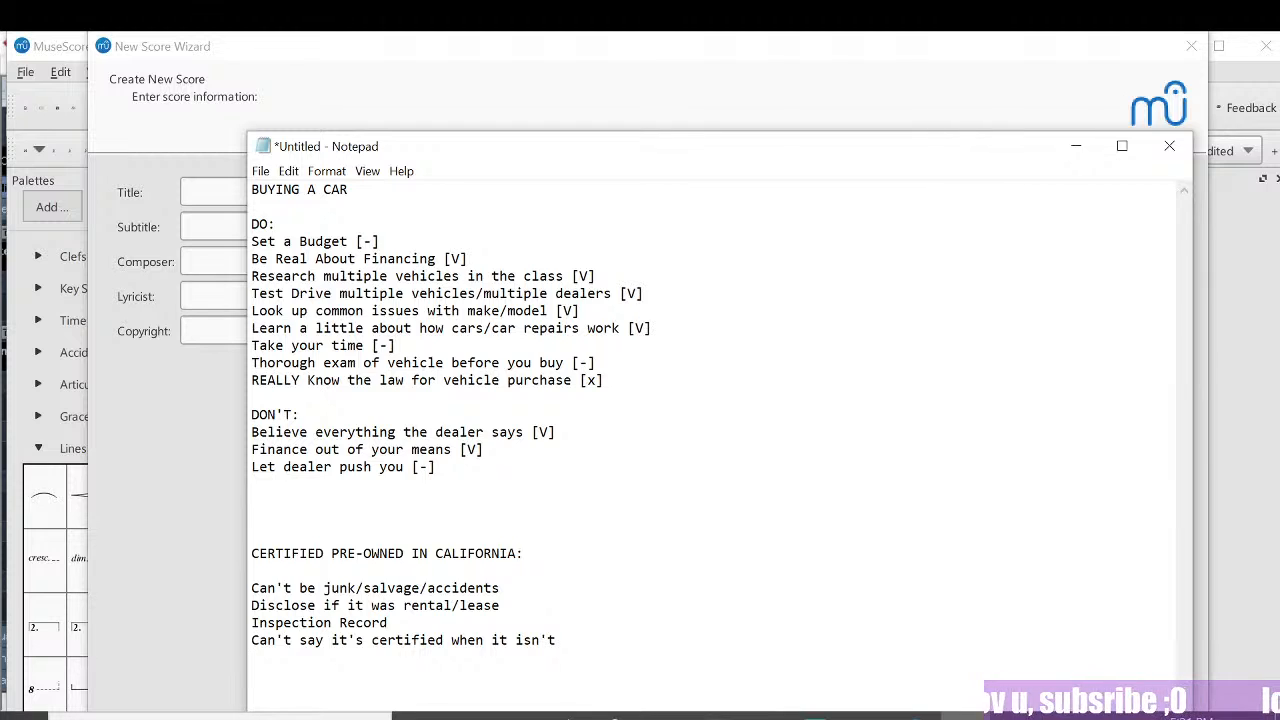
Step: Add the point "shouldn't? have an open recall at time of sale" at the end of the certified pre-owned section
{"action": "type", "text": "shouldnt"}
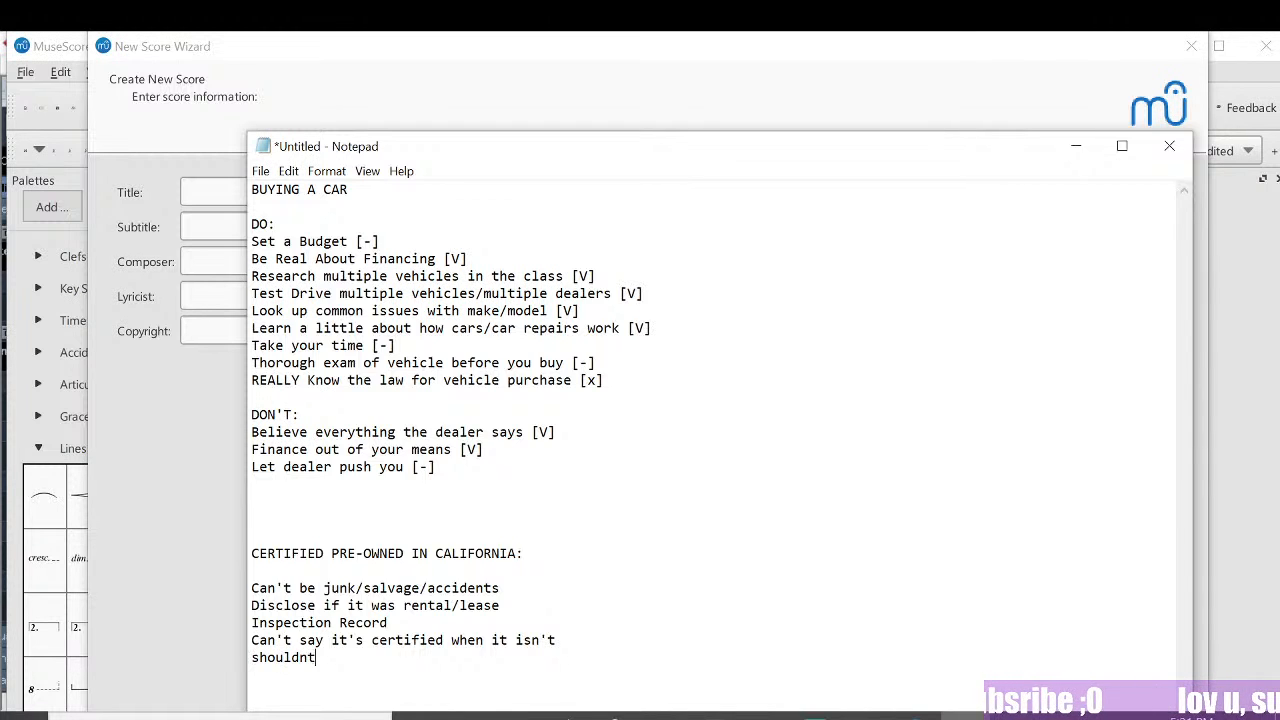
{"action": "key", "text": "BackSpace"}
{"action": "type", "text": "'t"}
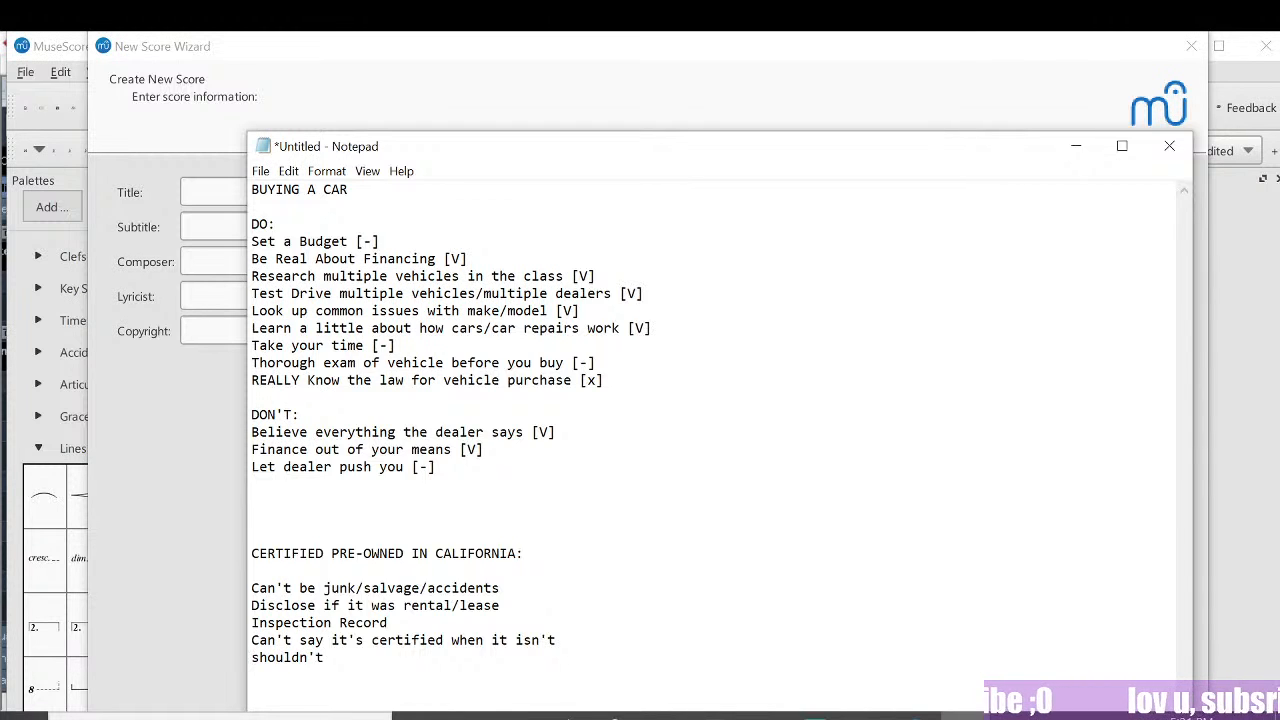
{"action": "type", "text": "? have an open "}
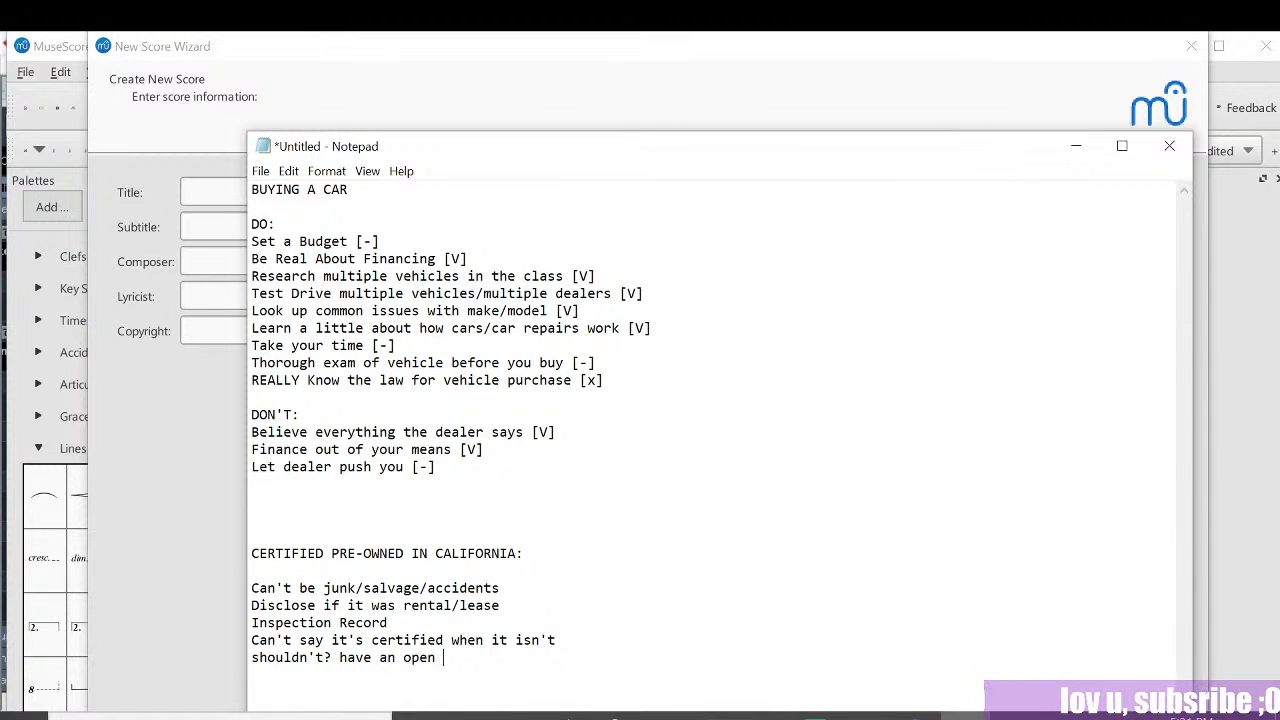
{"action": "type", "text": "recall at time of "}
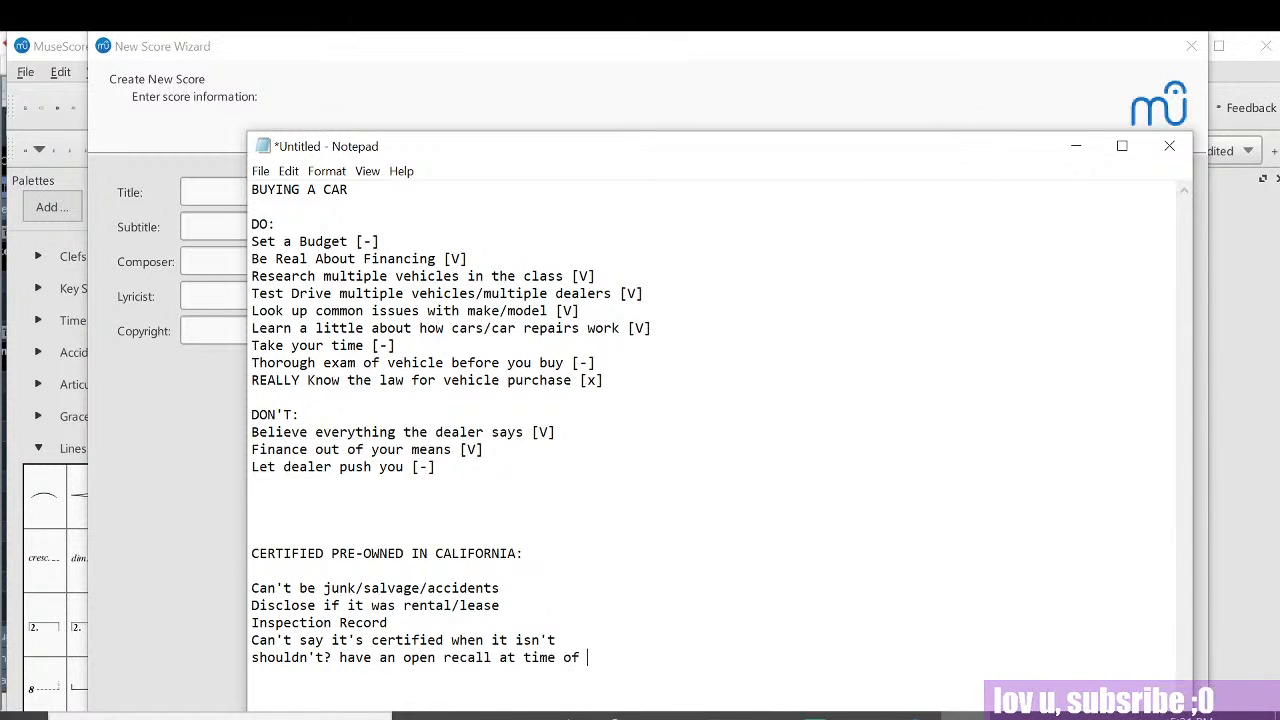
{"action": "type", "text": "sale"}
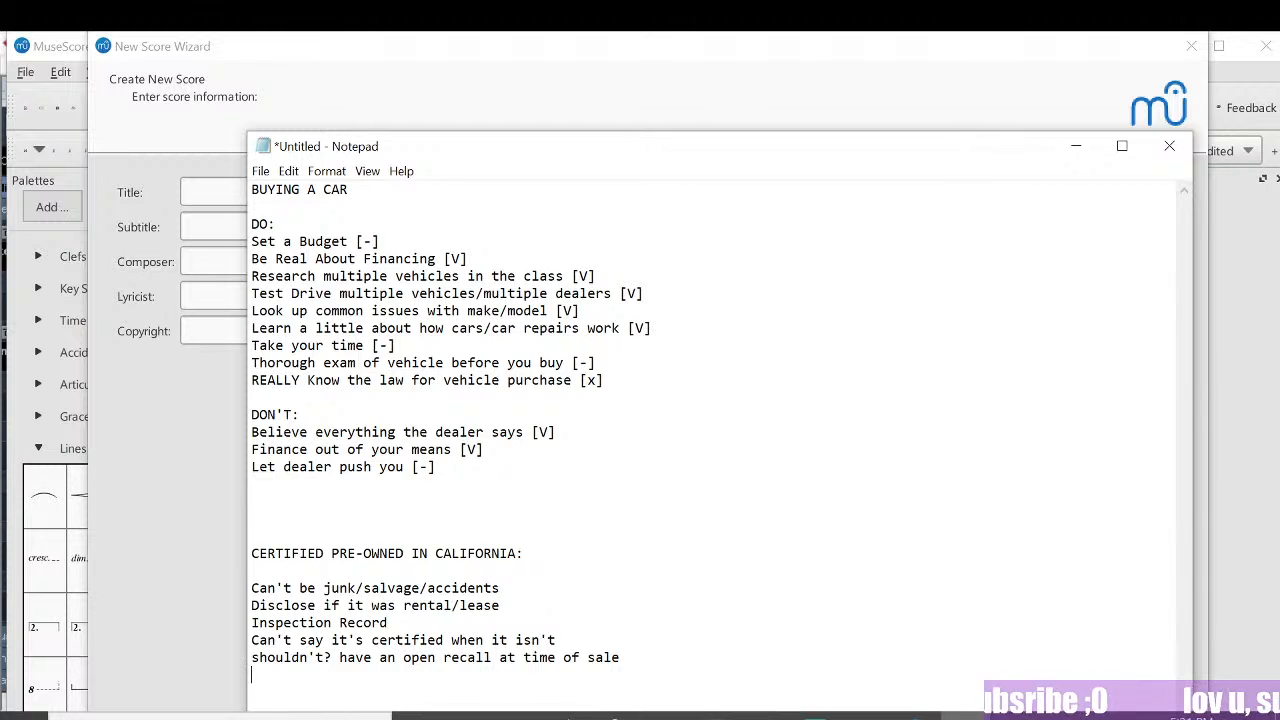
Step: Add the line "+ Manufacturer certification standards" at the end of the certified pre-owned section, one blank line below the open recall point
{"action": "key", "text": "Return"}
{"action": "type", "text": "Manfuc"}
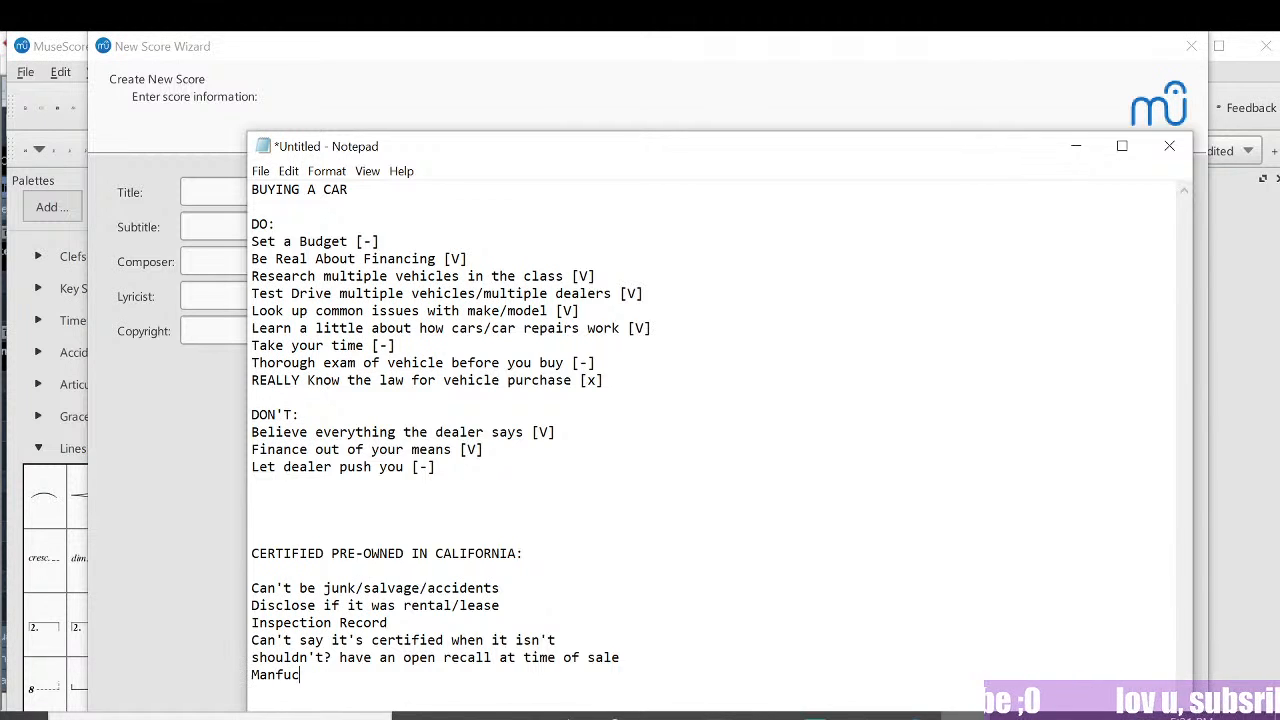
{"action": "key", "text": "BackSpace"}
{"action": "key", "text": "BackSpace"}
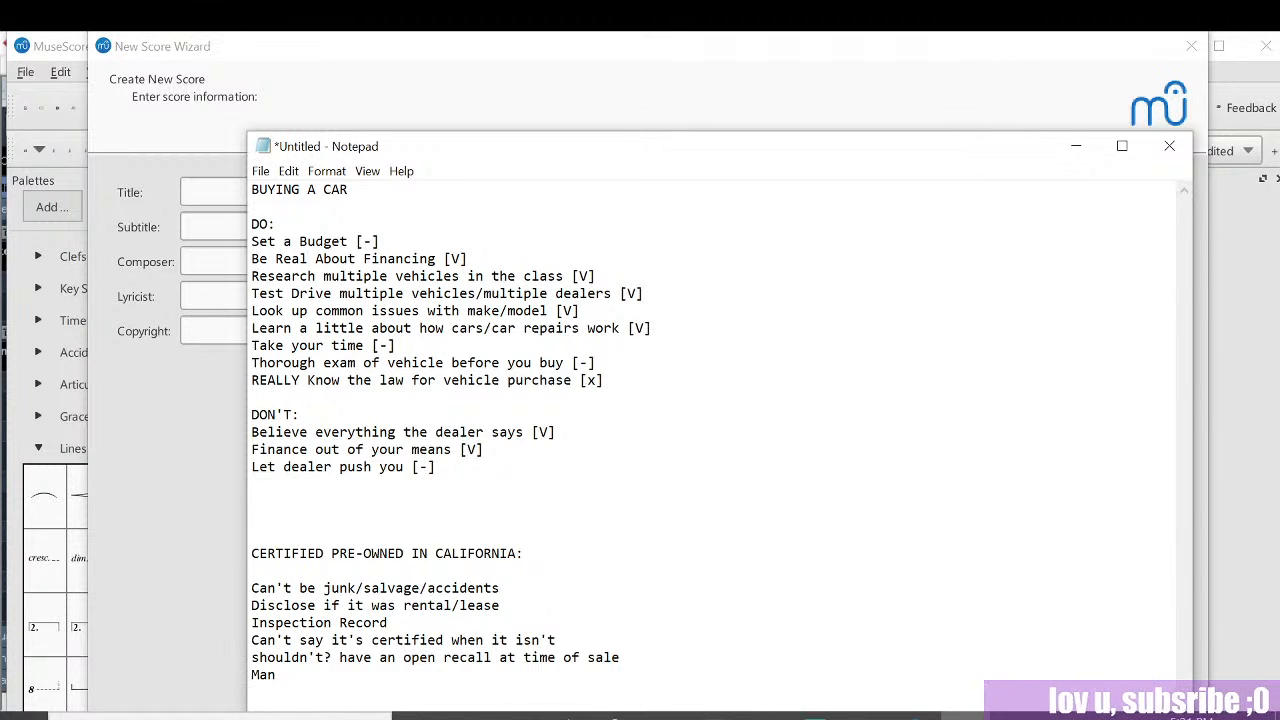
{"action": "type", "text": "ufacturer "}
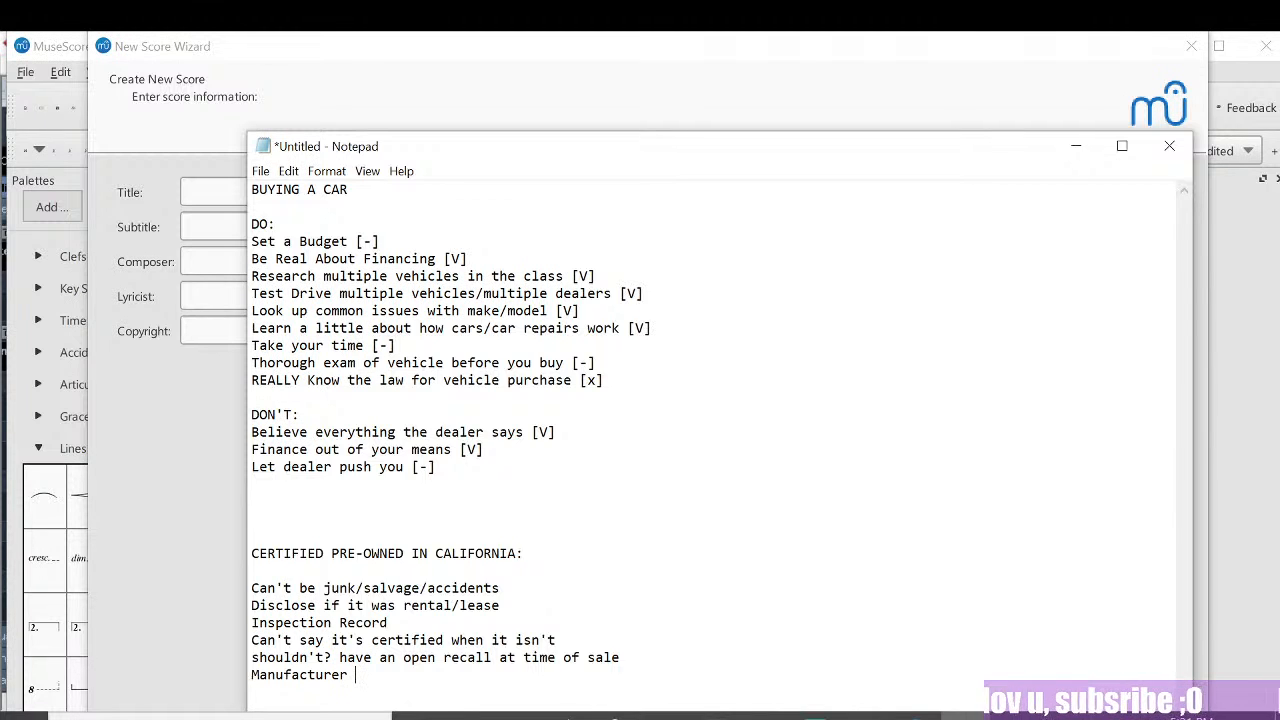
{"action": "type", "text": "certificatio"}
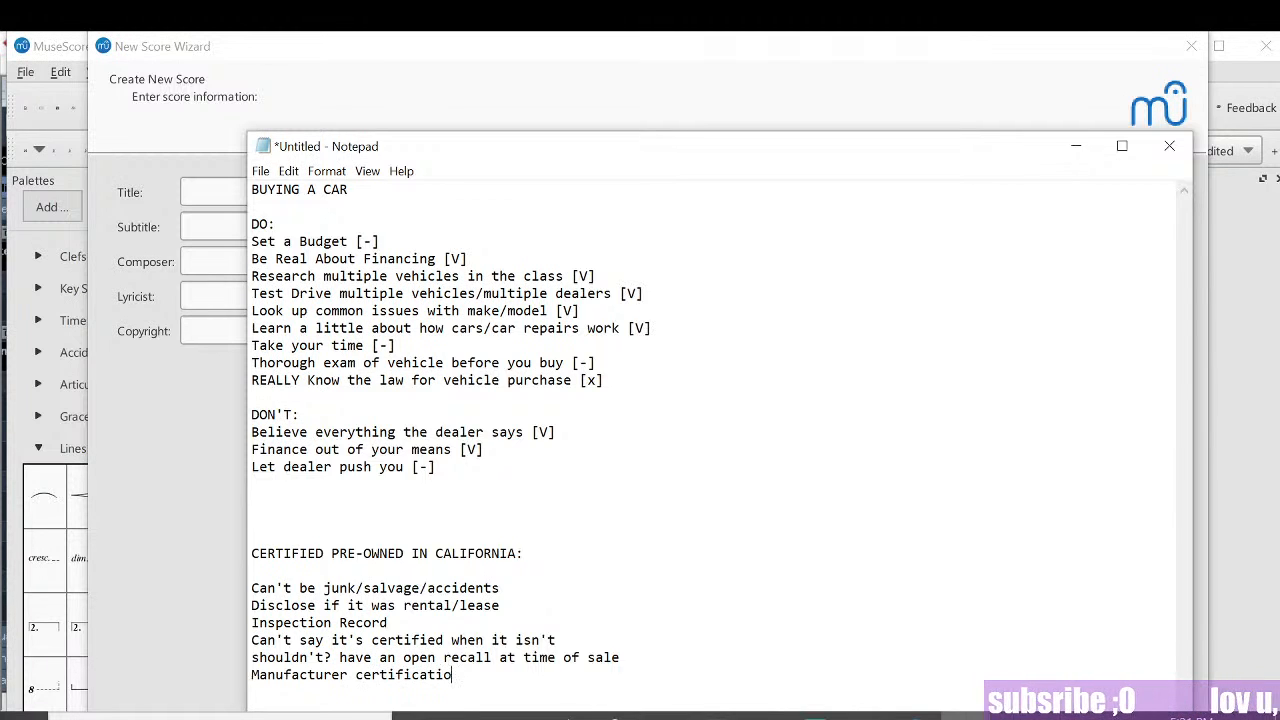
{"action": "type", "text": "n standards"}
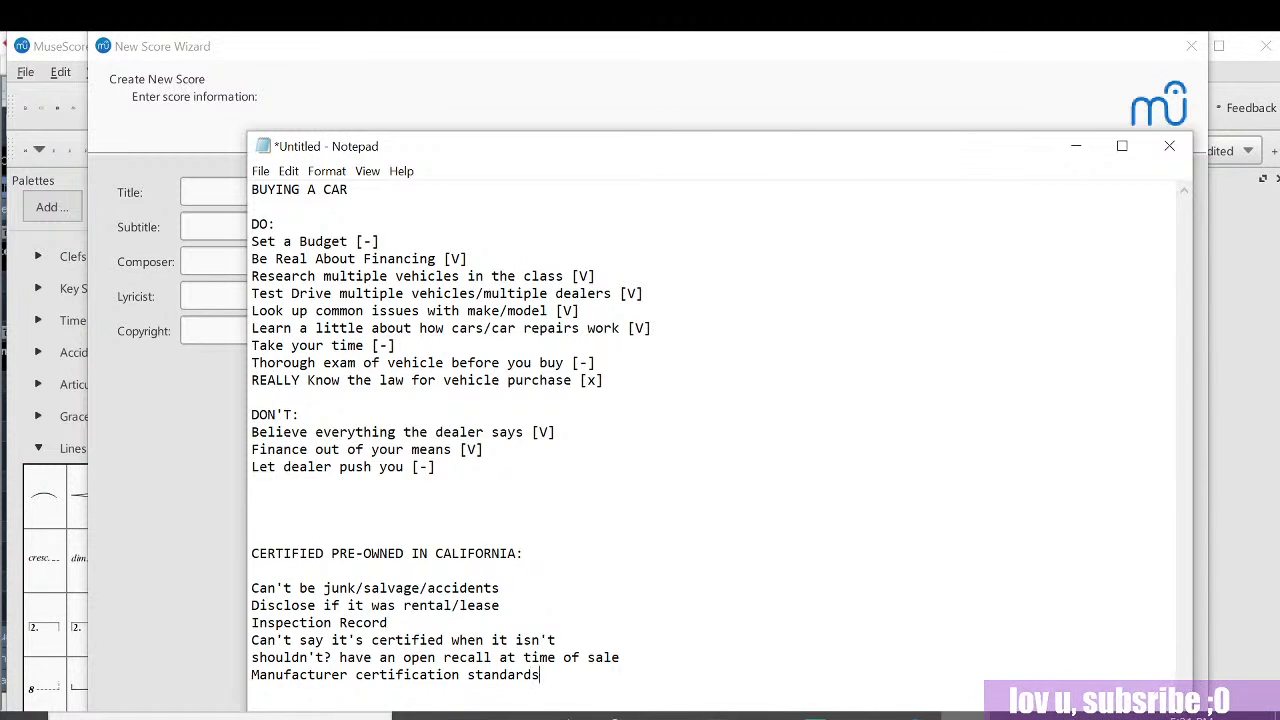
{"action": "key", "text": "Home"}
{"action": "key", "text": "Return"}
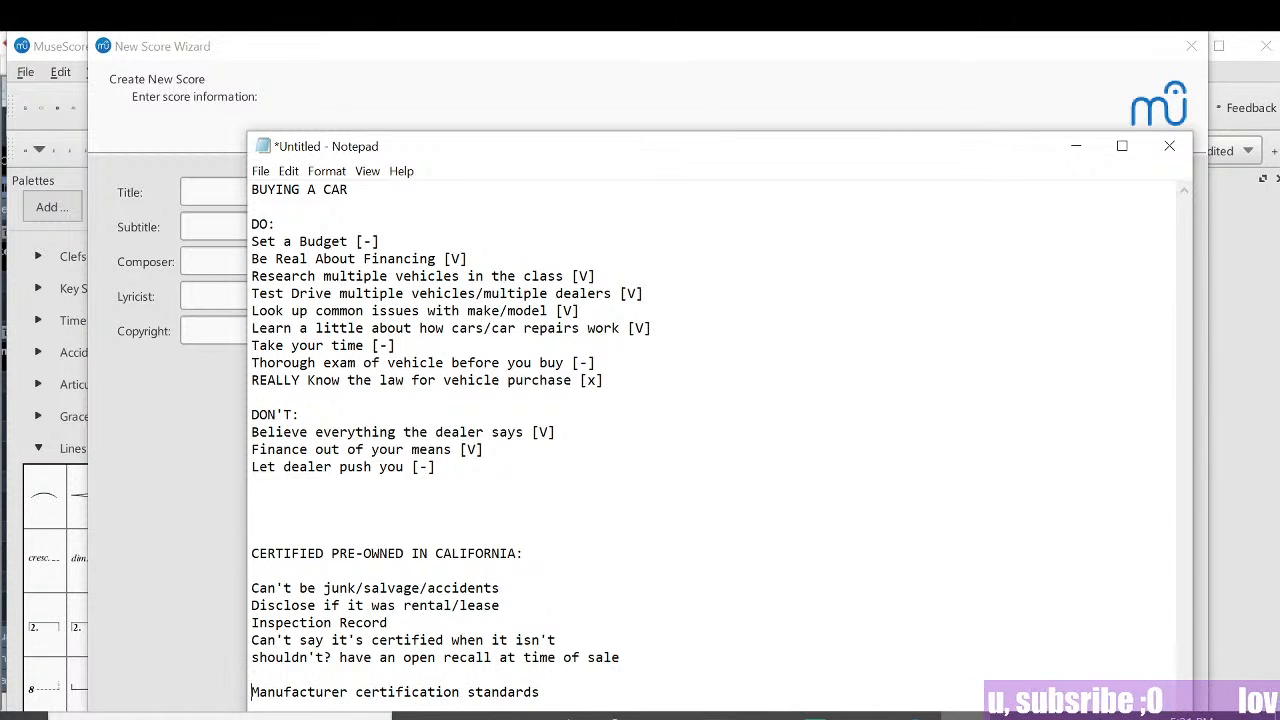
{"action": "type", "text": "+"}
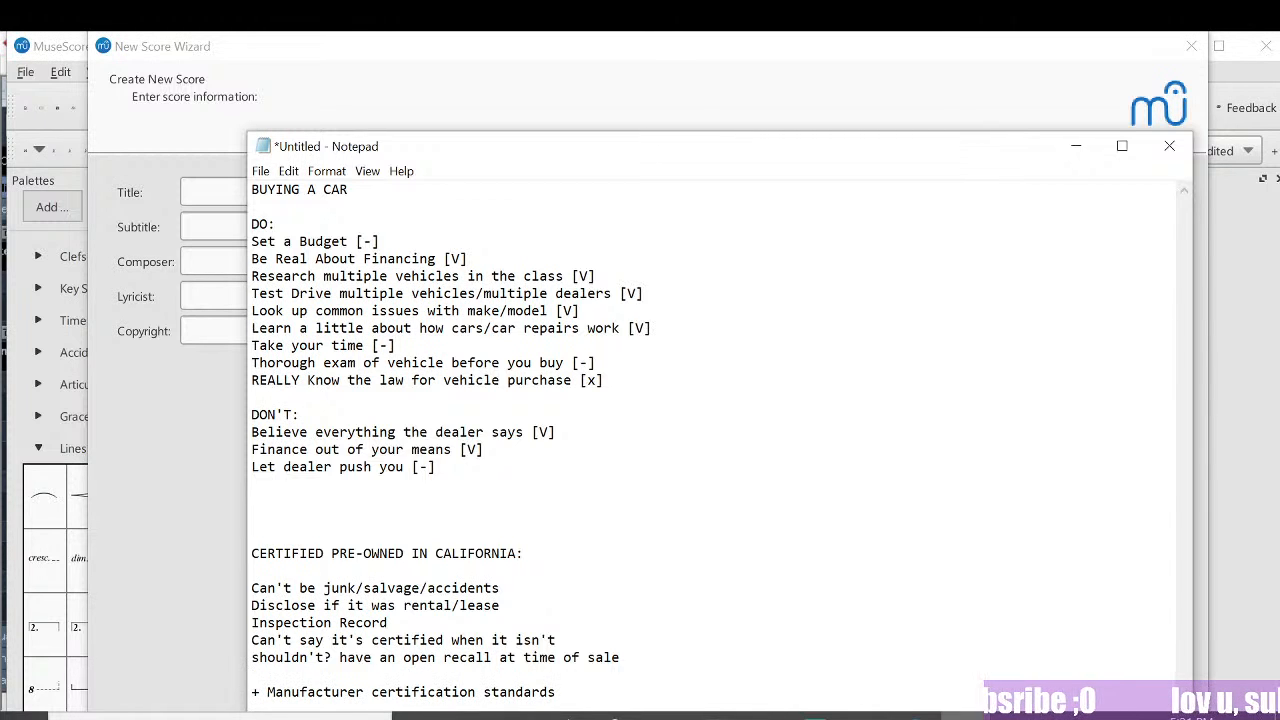
Step: Move the notes window up and to the left to leave room below the last line of text
{"action": "left_click_drag", "start_coordinate": [522, 140], "coordinate": [455, 78]}
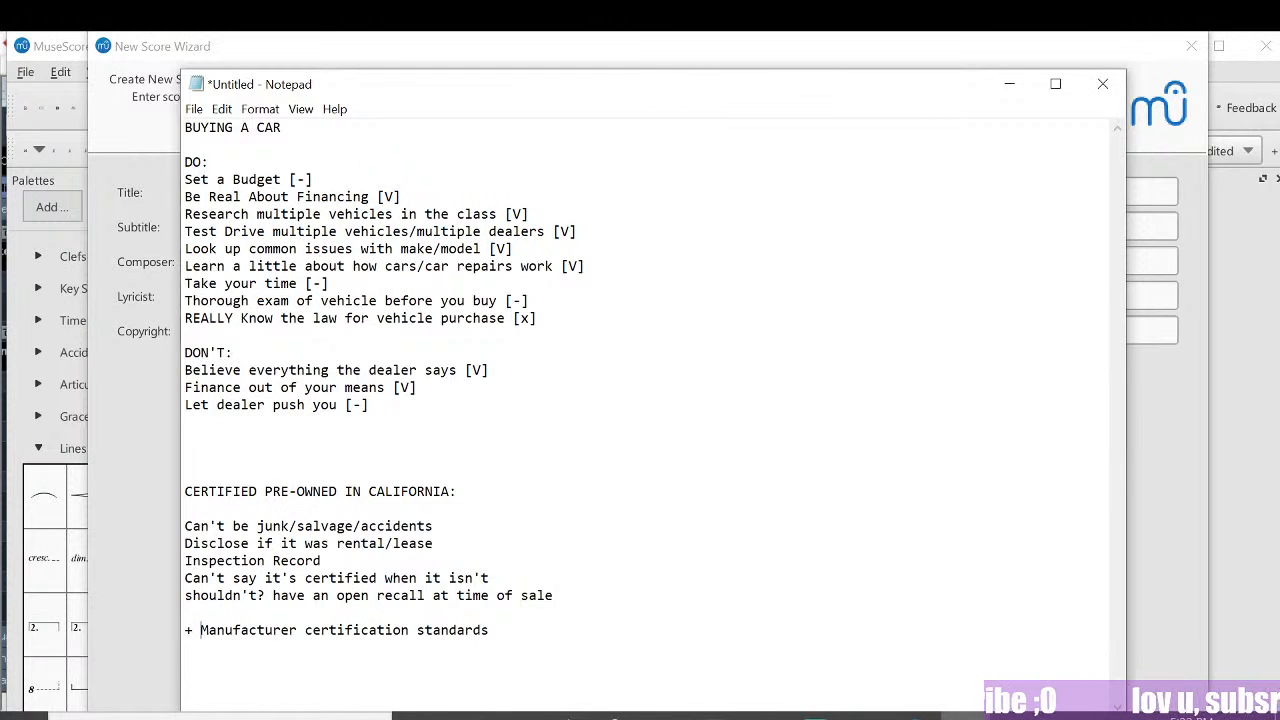
{"action": "left_click_drag", "start_coordinate": [500, 90], "coordinate": [491, 75]}
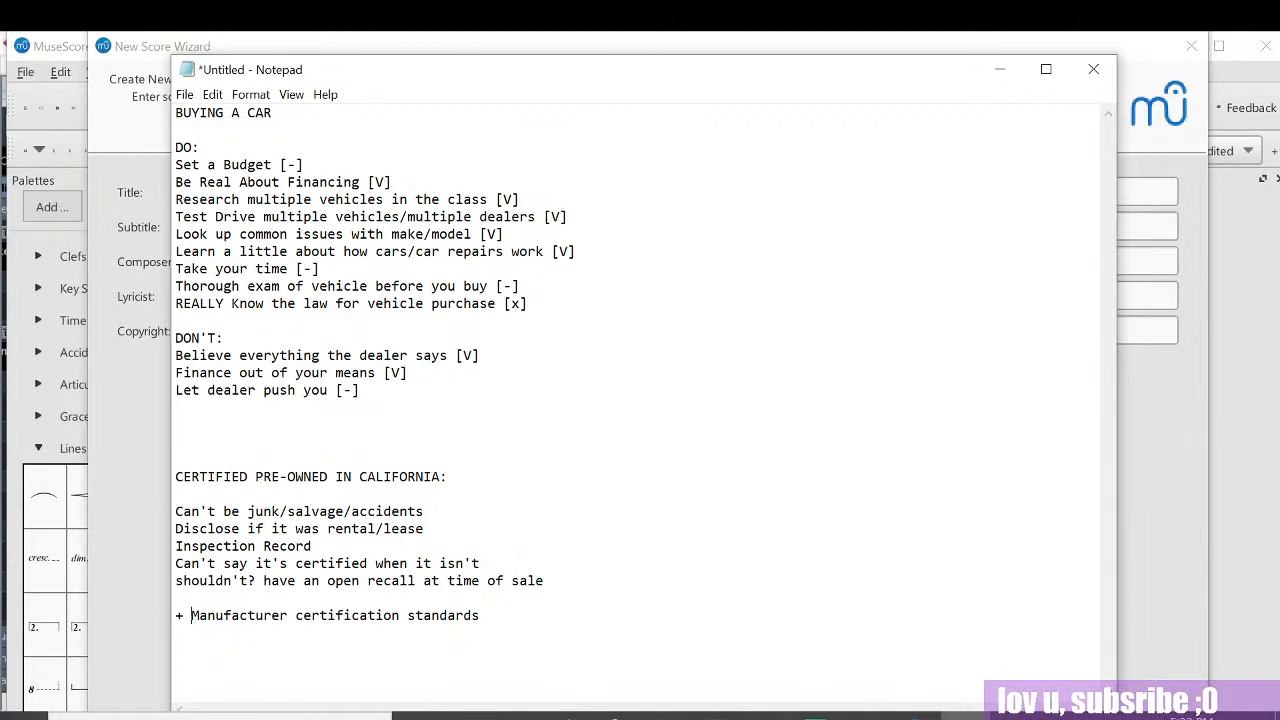
Step: Review the rental/lease disclosure and Inspection Record points in the certified pre-owned section
{"action": "double_click", "coordinate": [360, 529]}
{"action": "left_click", "coordinate": [360, 529]}
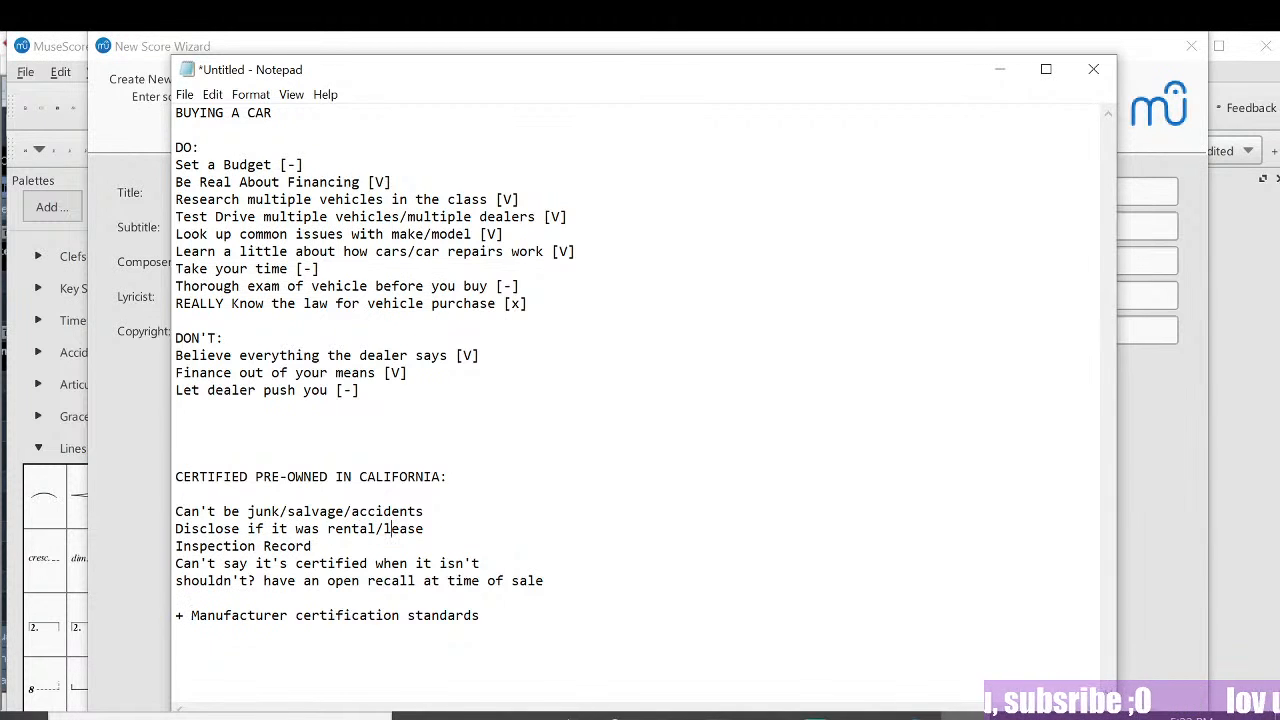
{"action": "double_click", "coordinate": [383, 529]}
{"action": "left_click", "coordinate": [383, 529]}
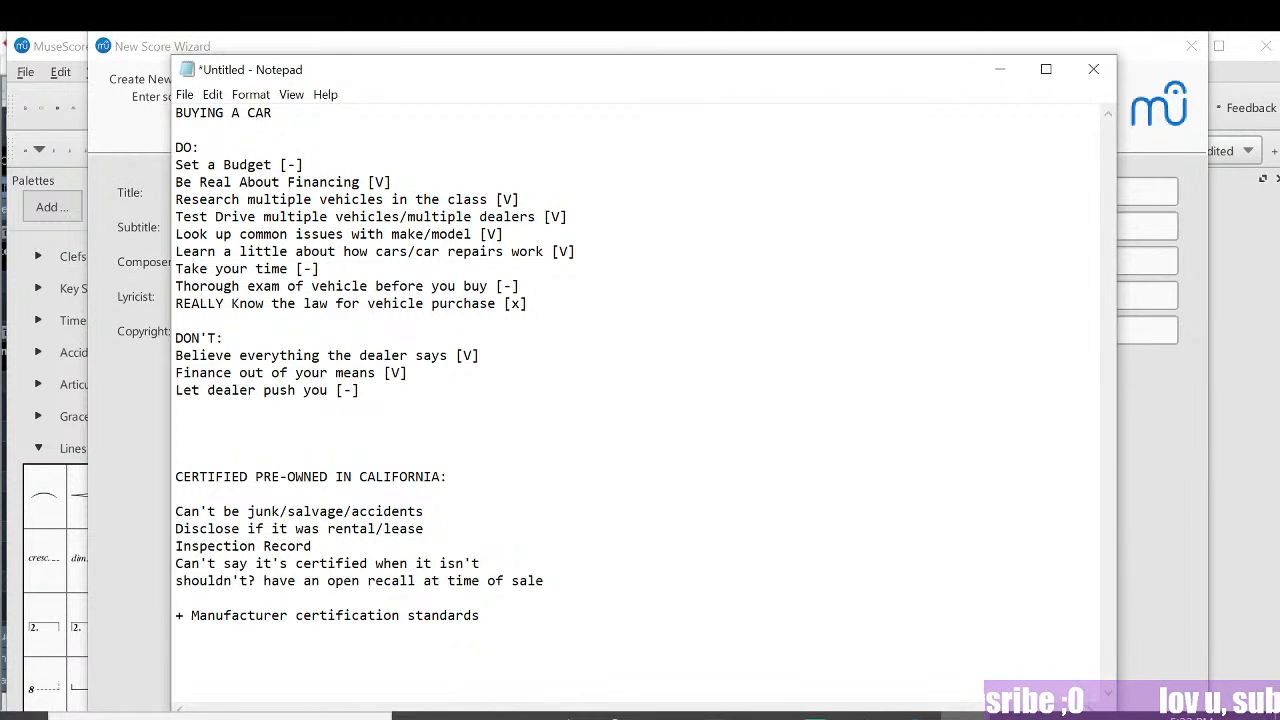
{"action": "triple_click", "coordinate": [288, 546]}
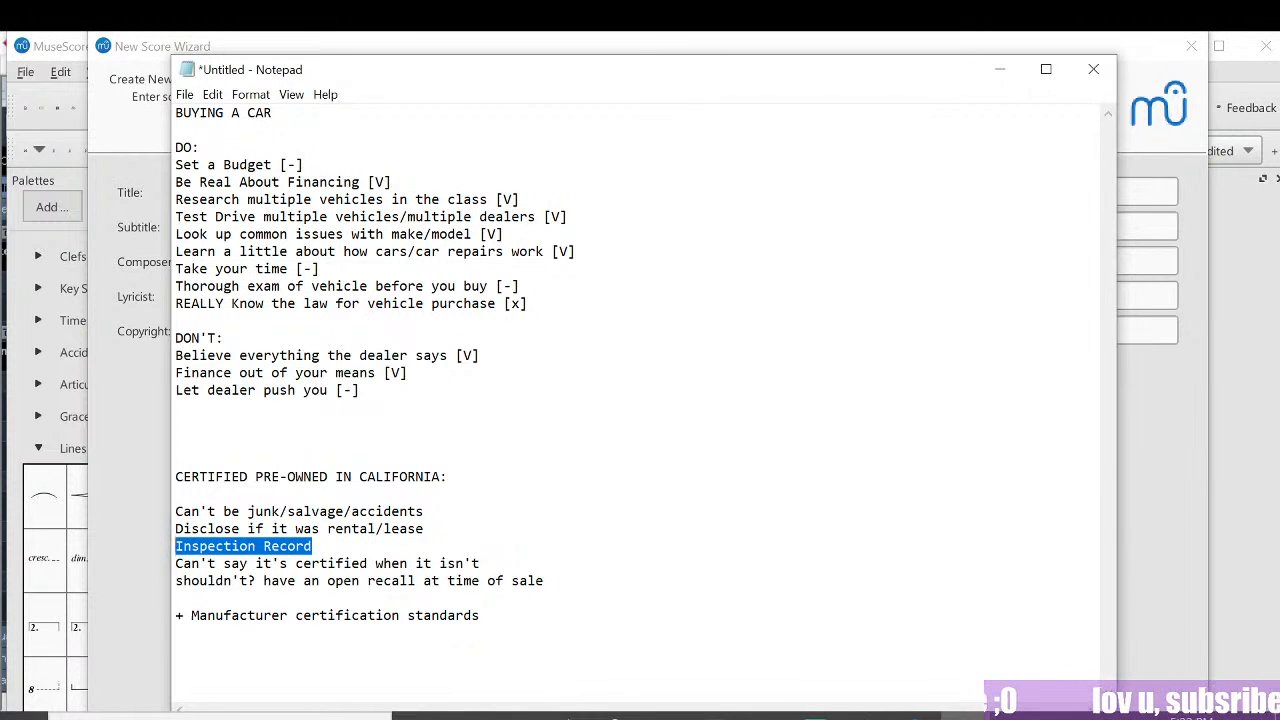
{"action": "left_click_drag", "start_coordinate": [314, 546], "coordinate": [238, 546]}
{"action": "left_click", "coordinate": [255, 546]}
{"action": "left_click_drag", "start_coordinate": [319, 546], "coordinate": [177, 546]}
{"action": "left_click", "coordinate": [227, 546]}
{"action": "double_click", "coordinate": [288, 546]}
{"action": "left_click", "coordinate": [319, 546]}
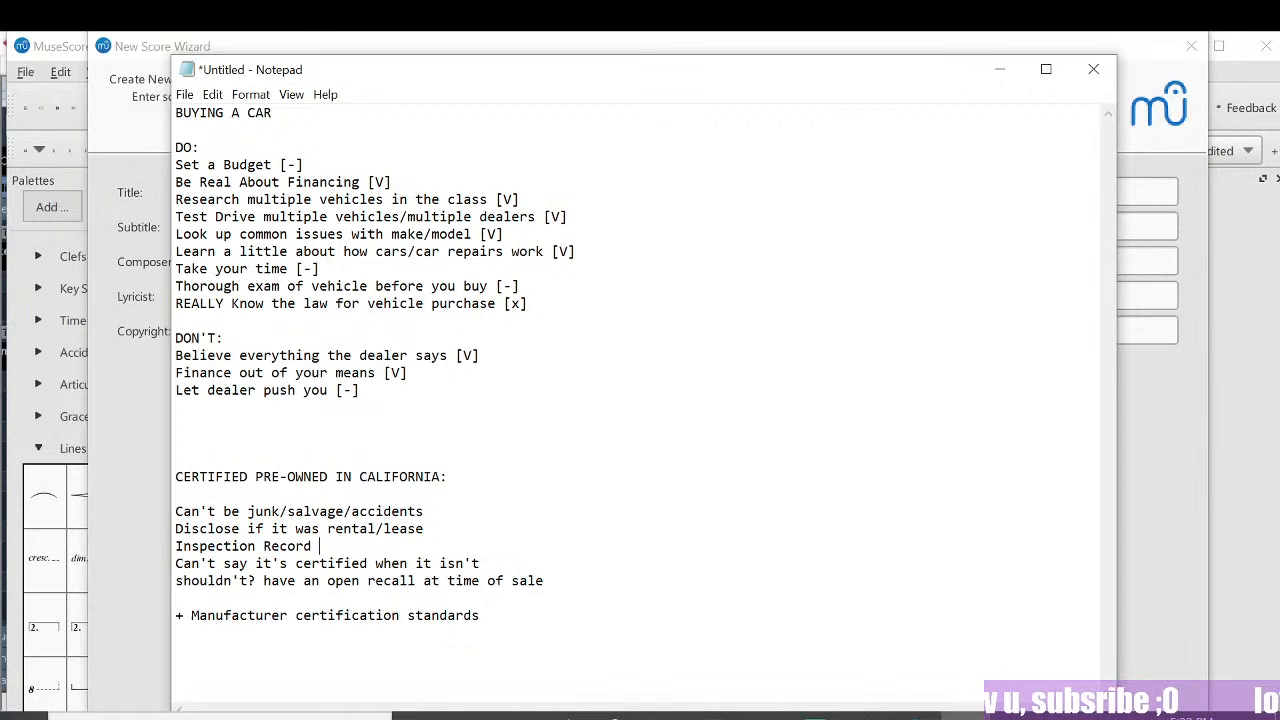
{"action": "left_click_drag", "start_coordinate": [287, 546], "coordinate": [255, 546]}
{"action": "left_click", "coordinate": [207, 546]}
{"action": "double_click", "coordinate": [288, 546]}
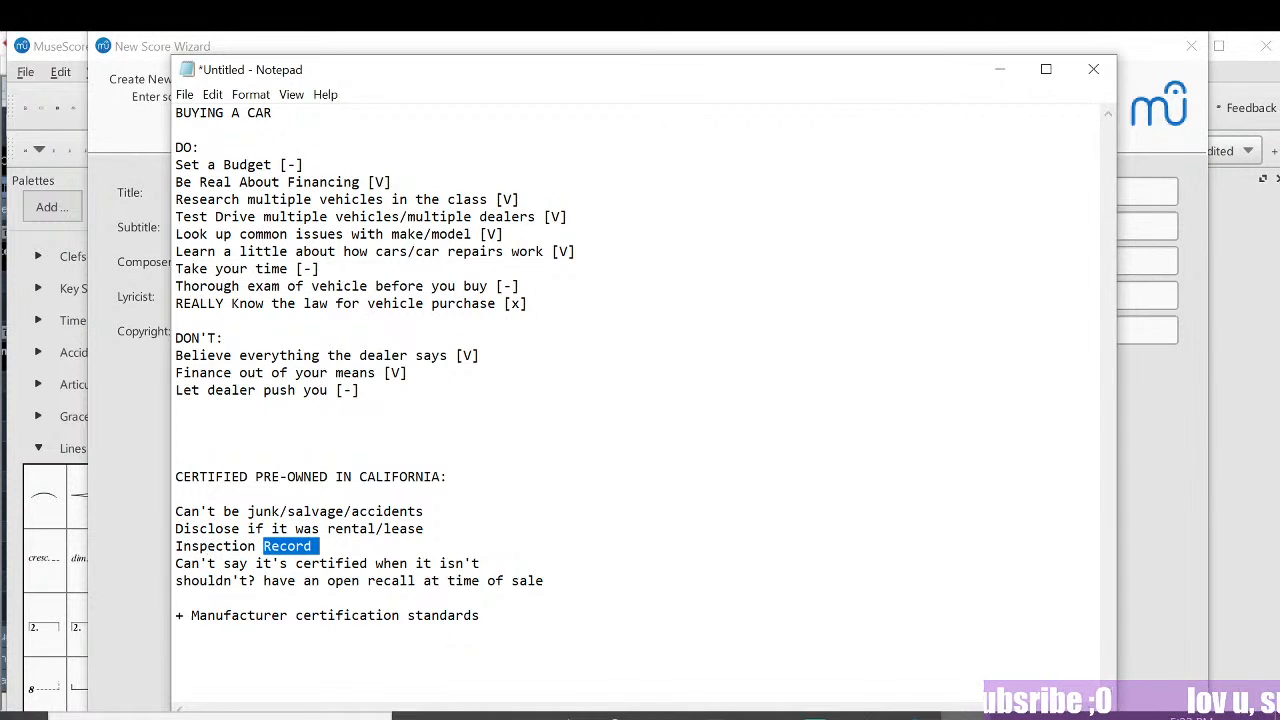
{"action": "left_click", "coordinate": [240, 546]}
{"action": "double_click", "coordinate": [266, 546]}
{"action": "left_click", "coordinate": [230, 546]}
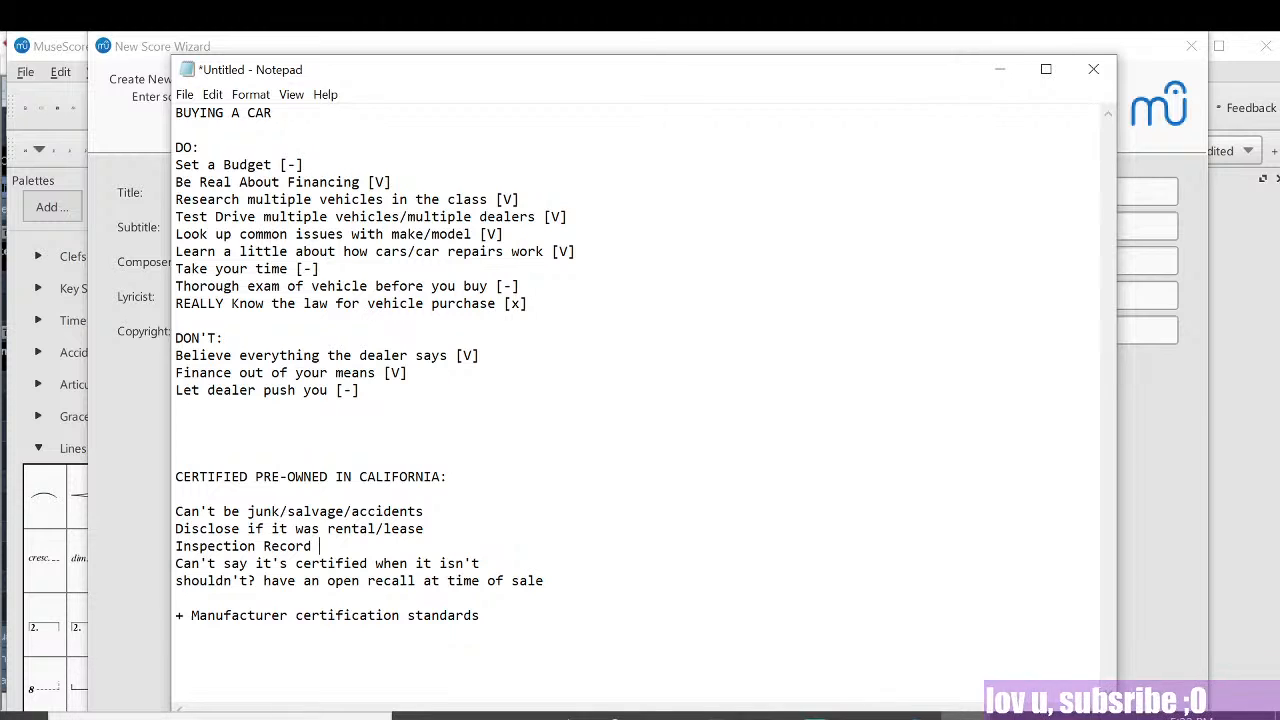
Step: Review the point about falsely claiming certification against the California heading and the manufacturer certification standards line
{"action": "left_click_drag", "start_coordinate": [471, 563], "coordinate": [175, 563]}
{"action": "left_click", "coordinate": [431, 563]}
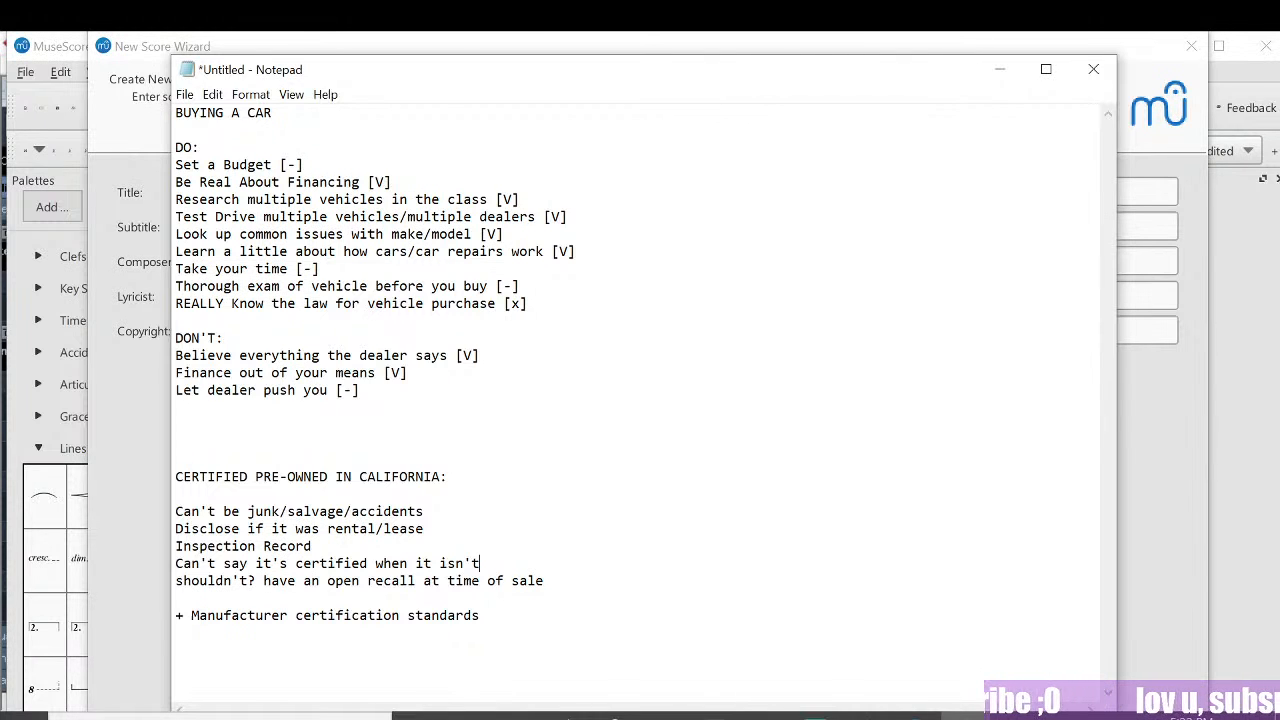
{"action": "left_click_drag", "start_coordinate": [480, 563], "coordinate": [287, 547]}
{"action": "left_click", "coordinate": [295, 563]}
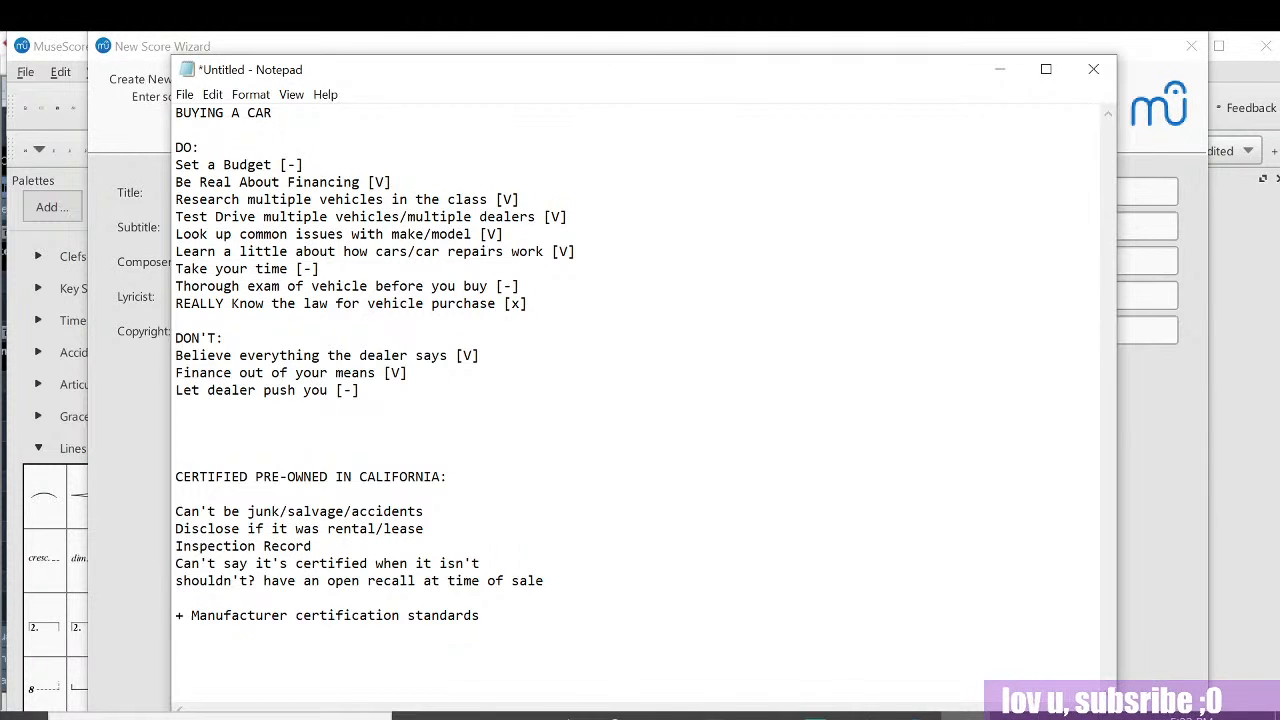
{"action": "double_click", "coordinate": [346, 581]}
{"action": "left_click", "coordinate": [314, 547]}
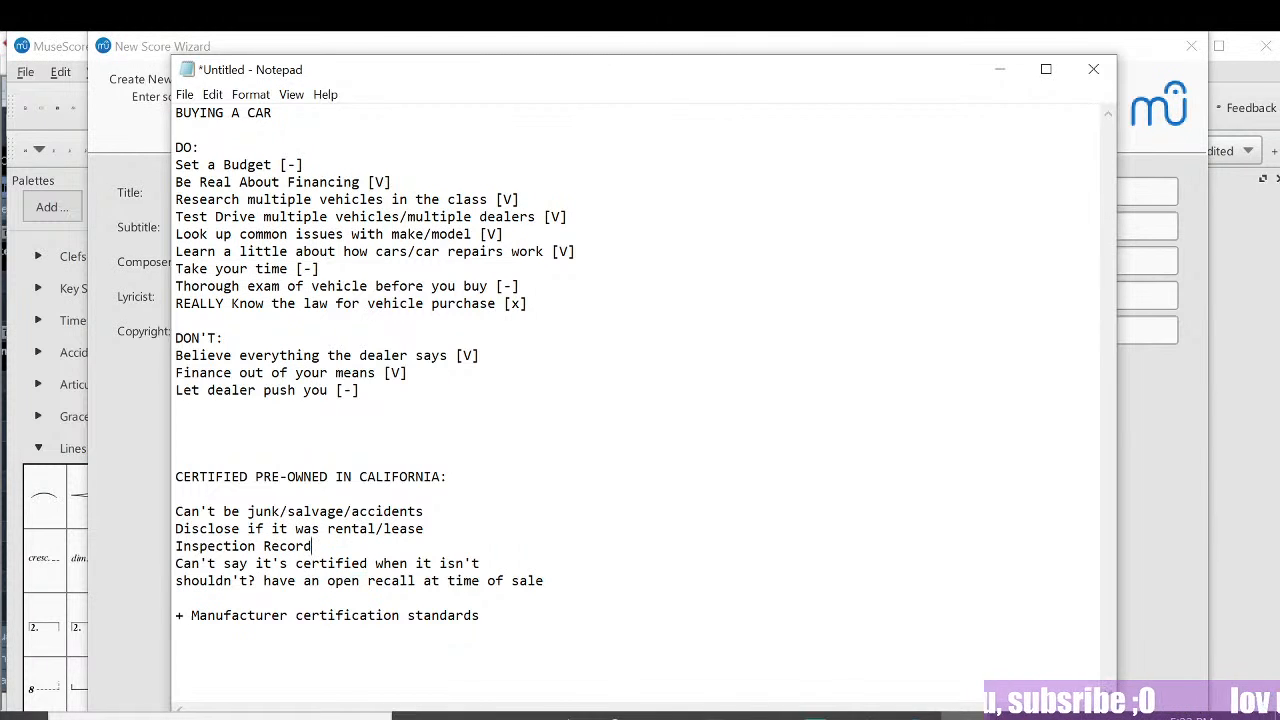
{"action": "double_click", "coordinate": [346, 476]}
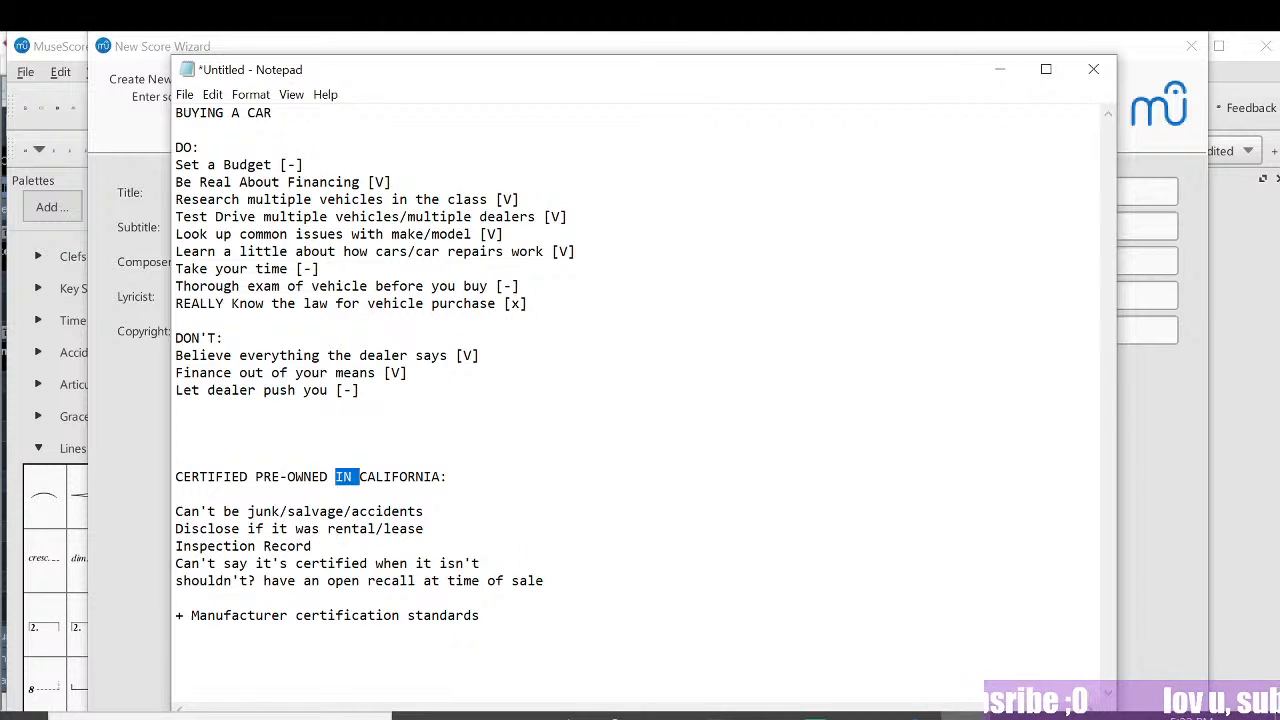
{"action": "double_click", "coordinate": [400, 476]}
{"action": "left_click", "coordinate": [438, 563]}
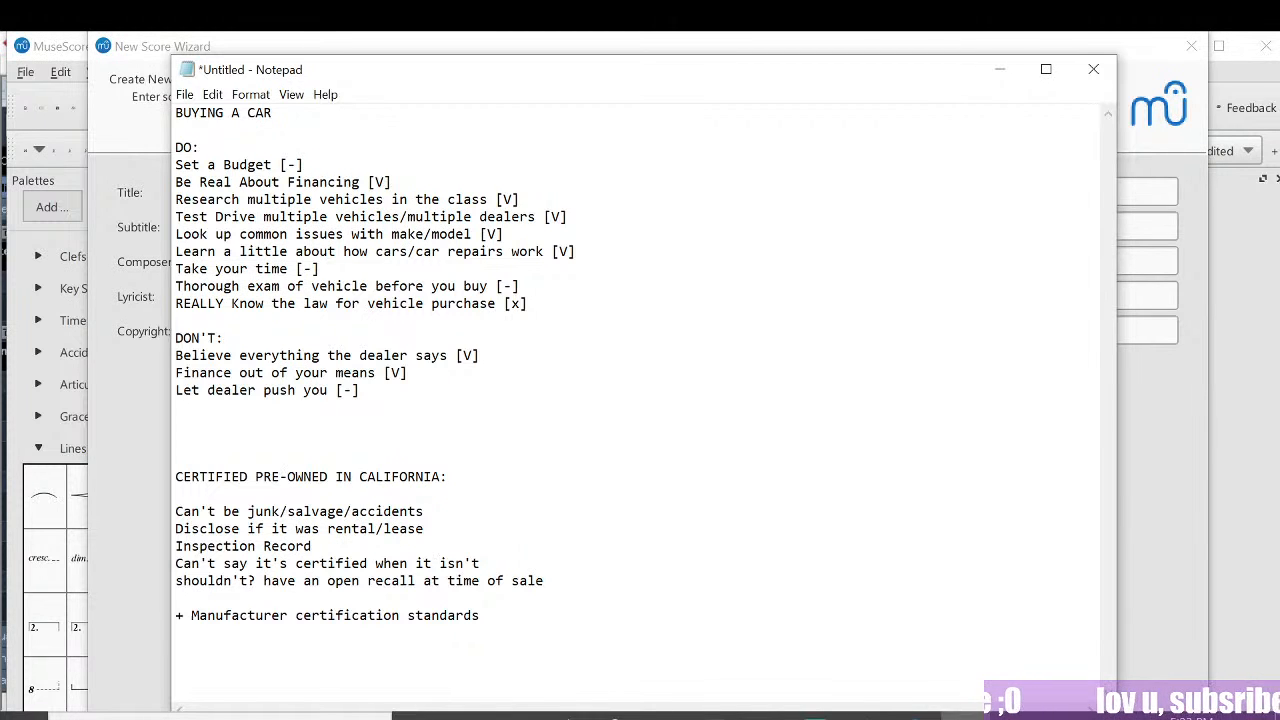
{"action": "double_click", "coordinate": [242, 615]}
{"action": "double_click", "coordinate": [350, 615]}
{"action": "double_click", "coordinate": [443, 615]}
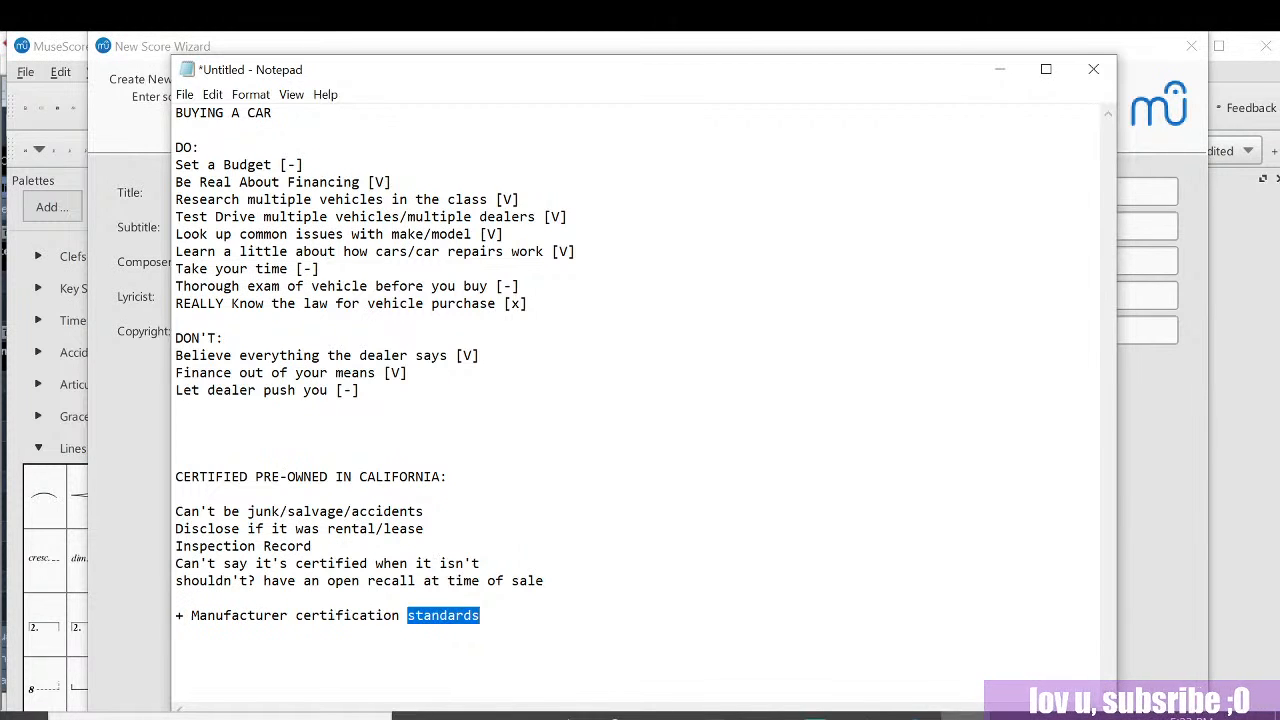
{"action": "double_click", "coordinate": [347, 615]}
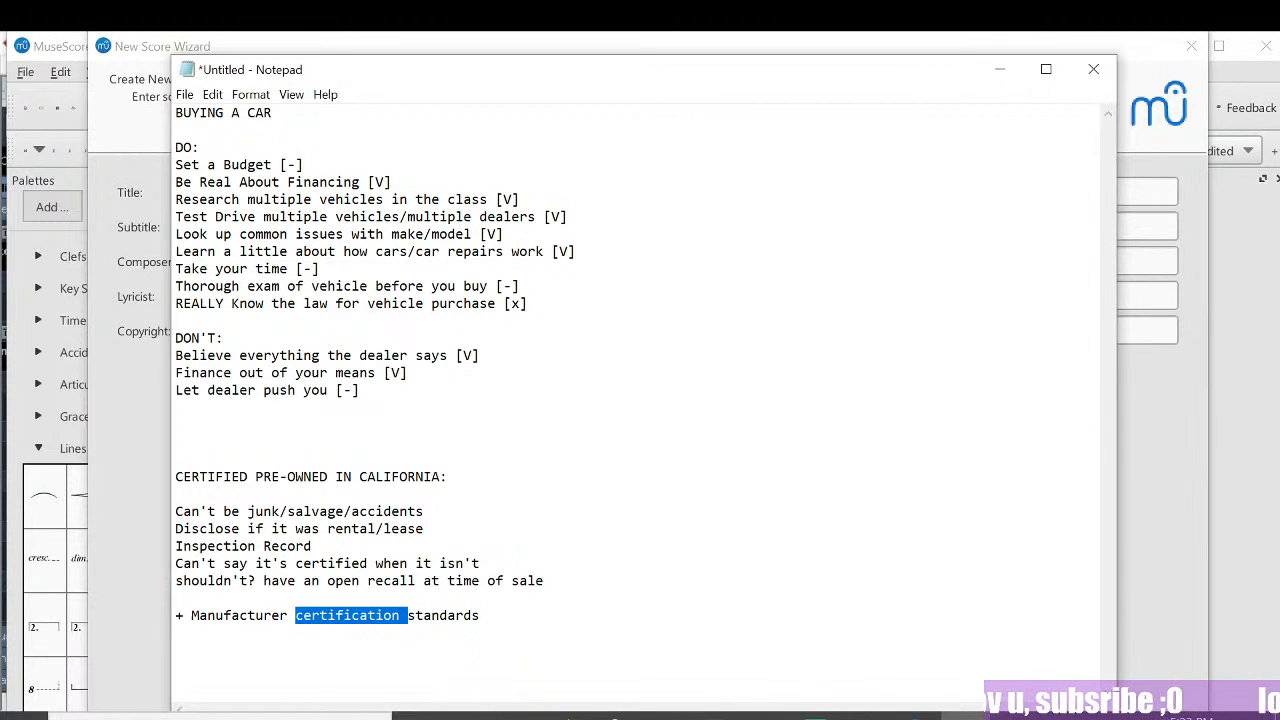
{"action": "double_click", "coordinate": [236, 563]}
{"action": "left_click", "coordinate": [345, 563]}
{"action": "left_click_drag", "start_coordinate": [376, 563], "coordinate": [383, 563]}
{"action": "left_click", "coordinate": [391, 563]}
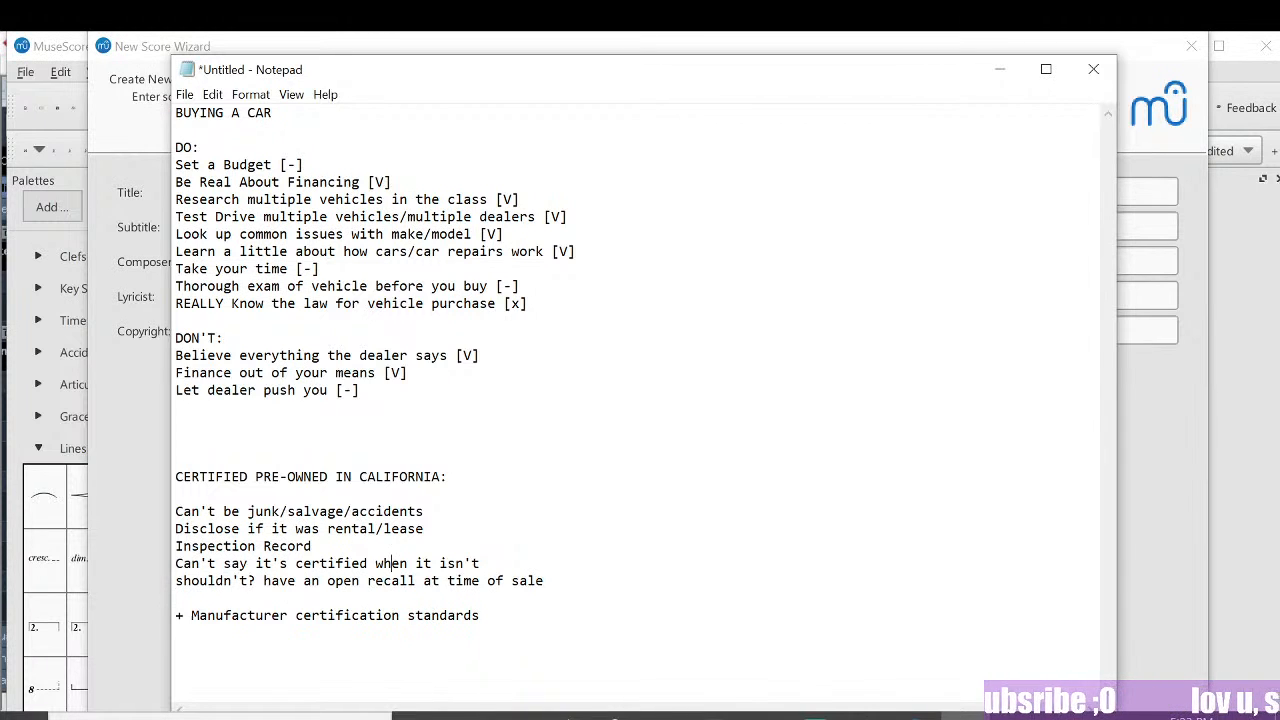
{"action": "double_click", "coordinate": [238, 563]}
{"action": "double_click", "coordinate": [394, 563]}
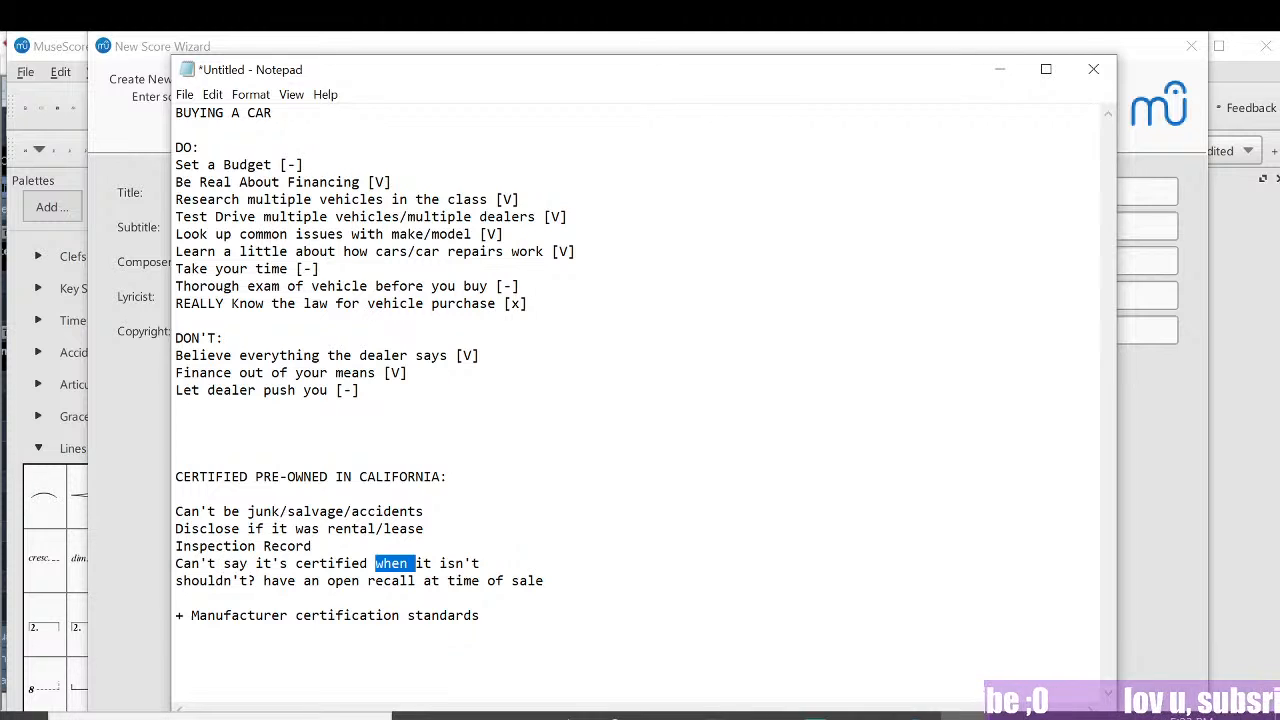
{"action": "left_click", "coordinate": [481, 563]}
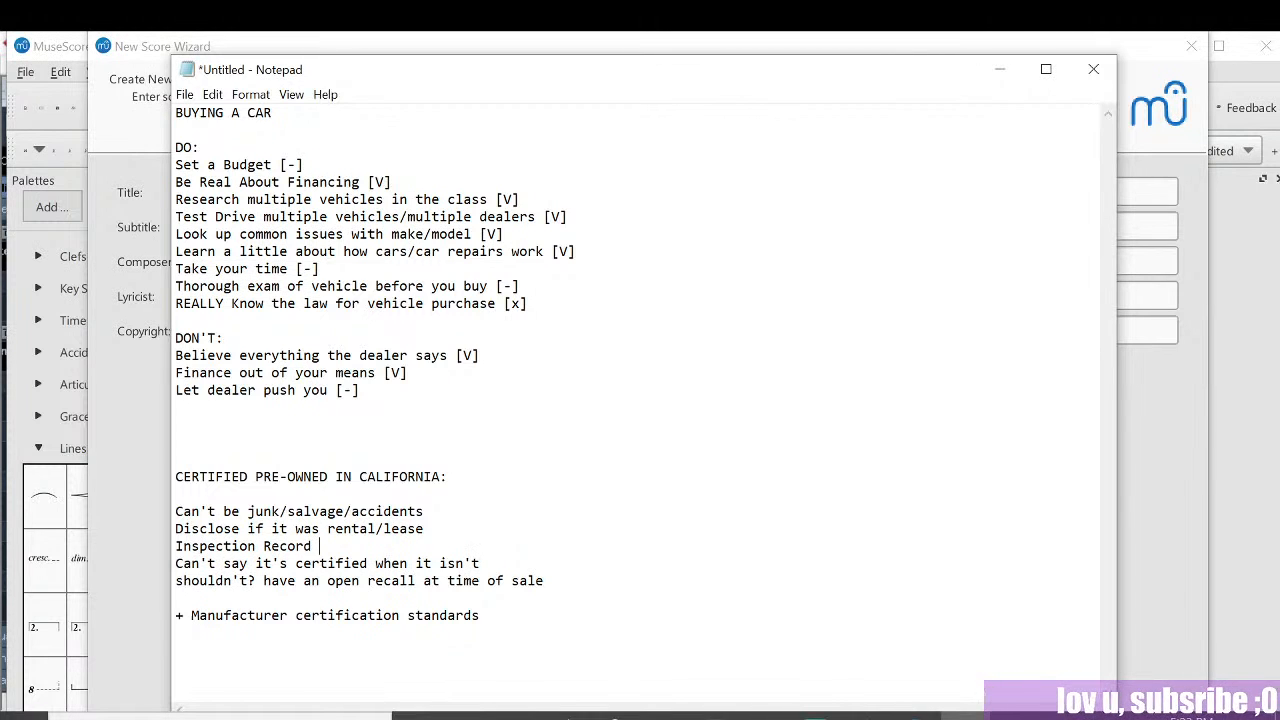
Step: Review the point about an open recall at time of sale in the certified pre-owned section
{"action": "left_click_drag", "start_coordinate": [230, 580], "coordinate": [464, 580]}
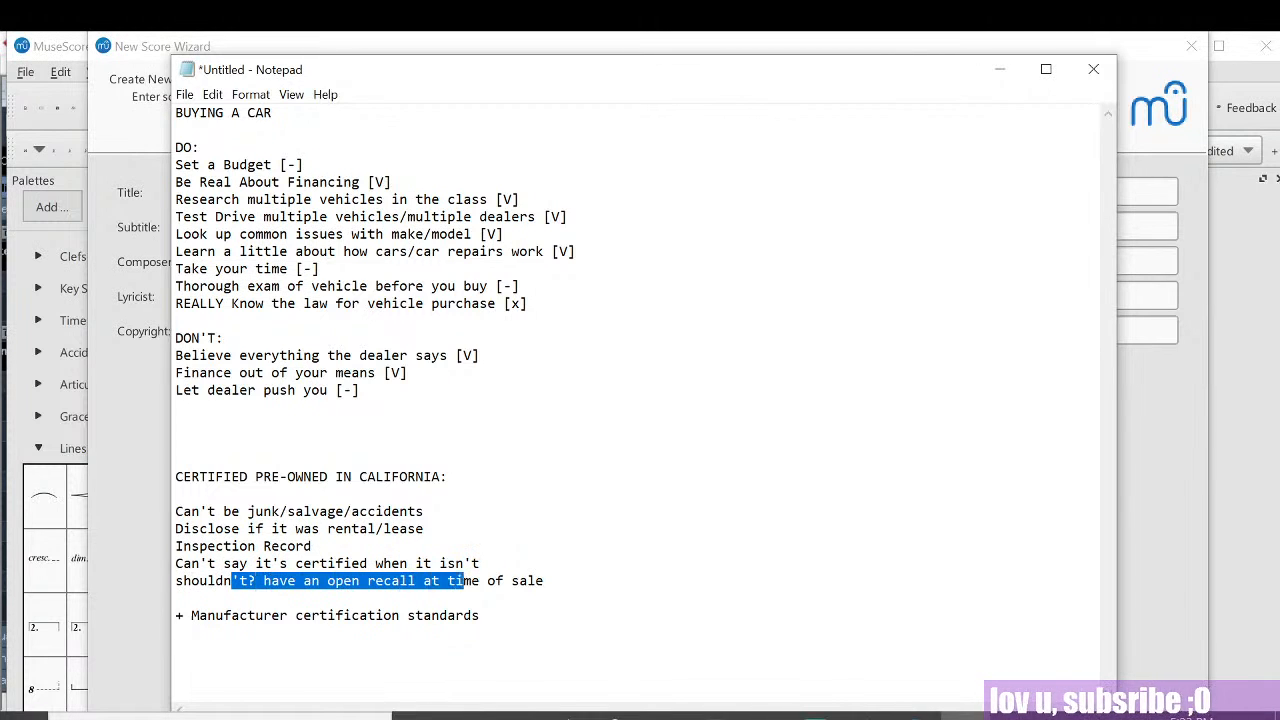
{"action": "double_click", "coordinate": [465, 580]}
{"action": "left_click", "coordinate": [544, 580]}
{"action": "left_click_drag", "start_coordinate": [544, 580], "coordinate": [480, 581]}
{"action": "left_click", "coordinate": [192, 581]}
{"action": "left_click", "coordinate": [536, 581]}
{"action": "double_click", "coordinate": [534, 581]}
{"action": "left_click", "coordinate": [447, 581]}
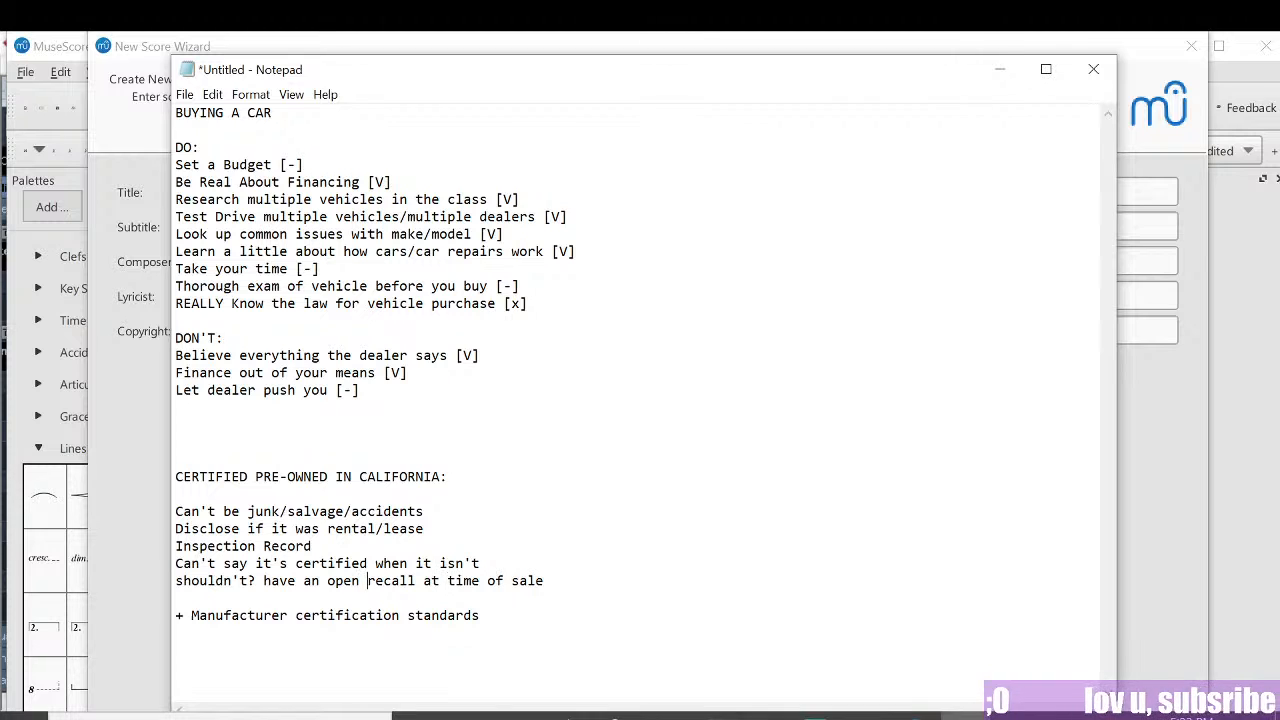
{"action": "left_click_drag", "start_coordinate": [296, 581], "coordinate": [288, 581]}
{"action": "left_click_drag", "start_coordinate": [208, 564], "coordinate": [304, 581]}
{"action": "left_click", "coordinate": [343, 581]}
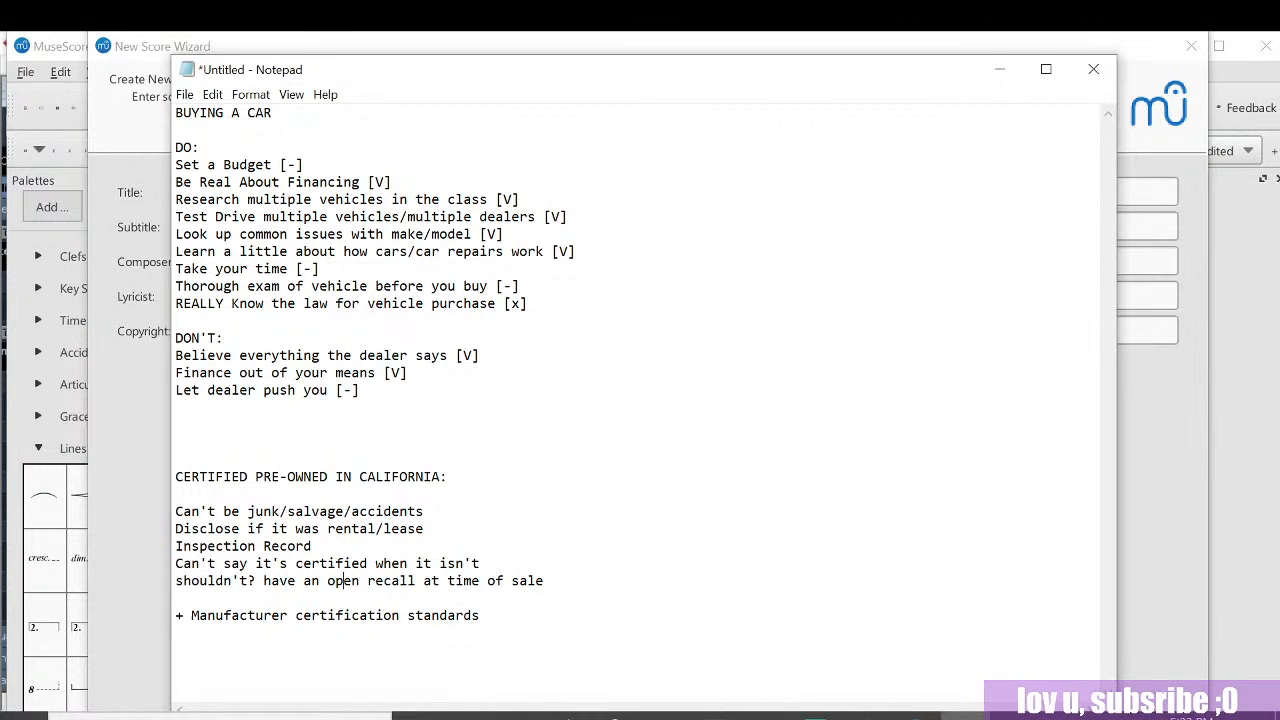
{"action": "left_click_drag", "start_coordinate": [545, 581], "coordinate": [176, 581]}
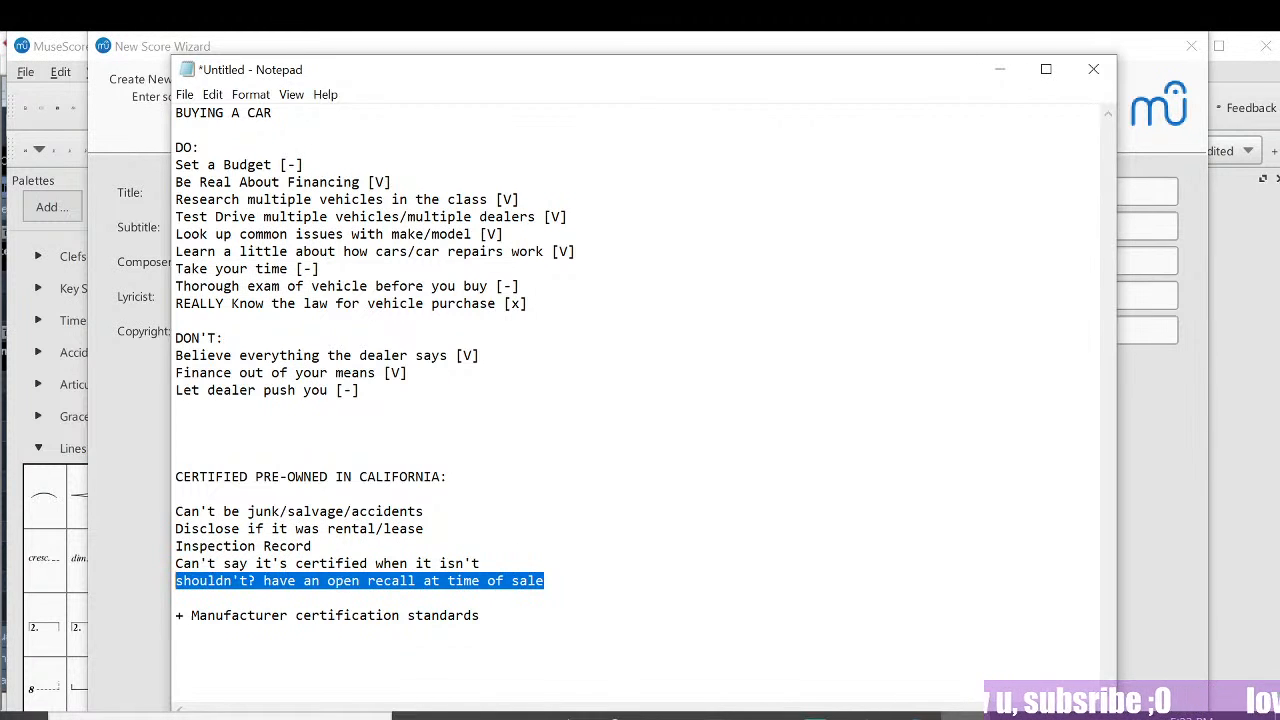
{"action": "left_click", "coordinate": [208, 581]}
{"action": "double_click", "coordinate": [208, 581]}
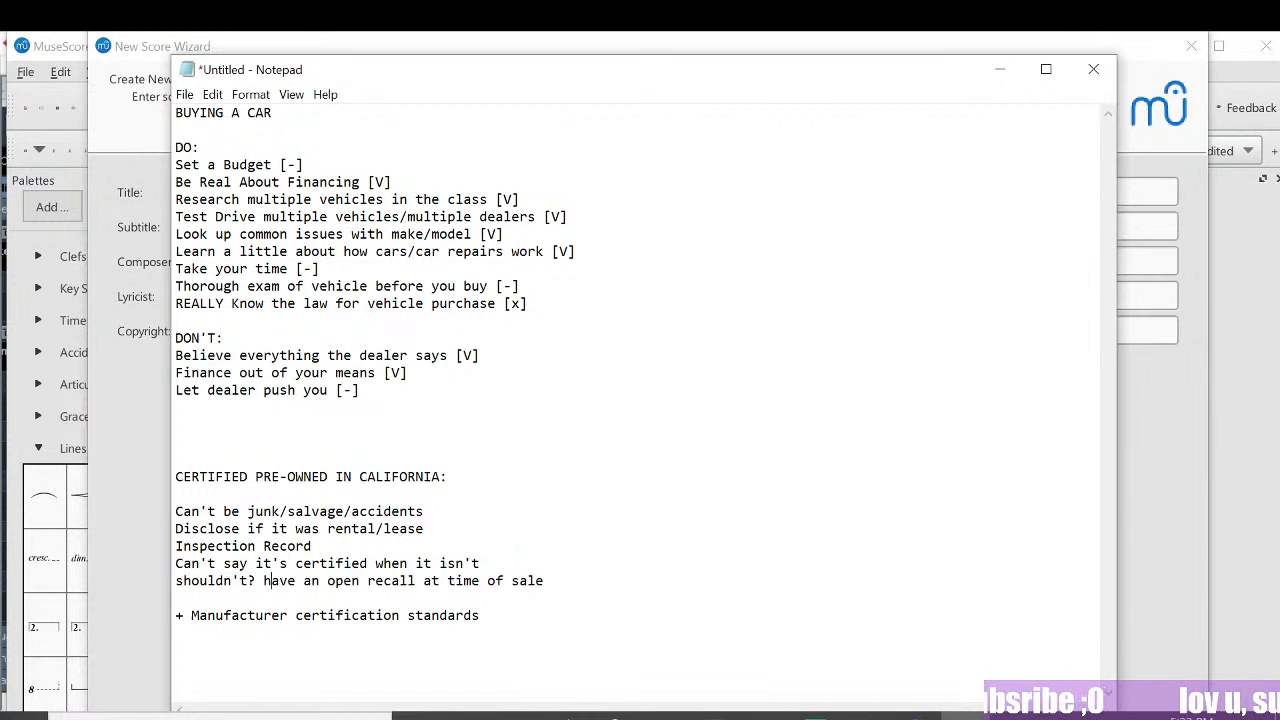
{"action": "left_click_drag", "start_coordinate": [351, 581], "coordinate": [239, 581]}
{"action": "left_click", "coordinate": [236, 598]}
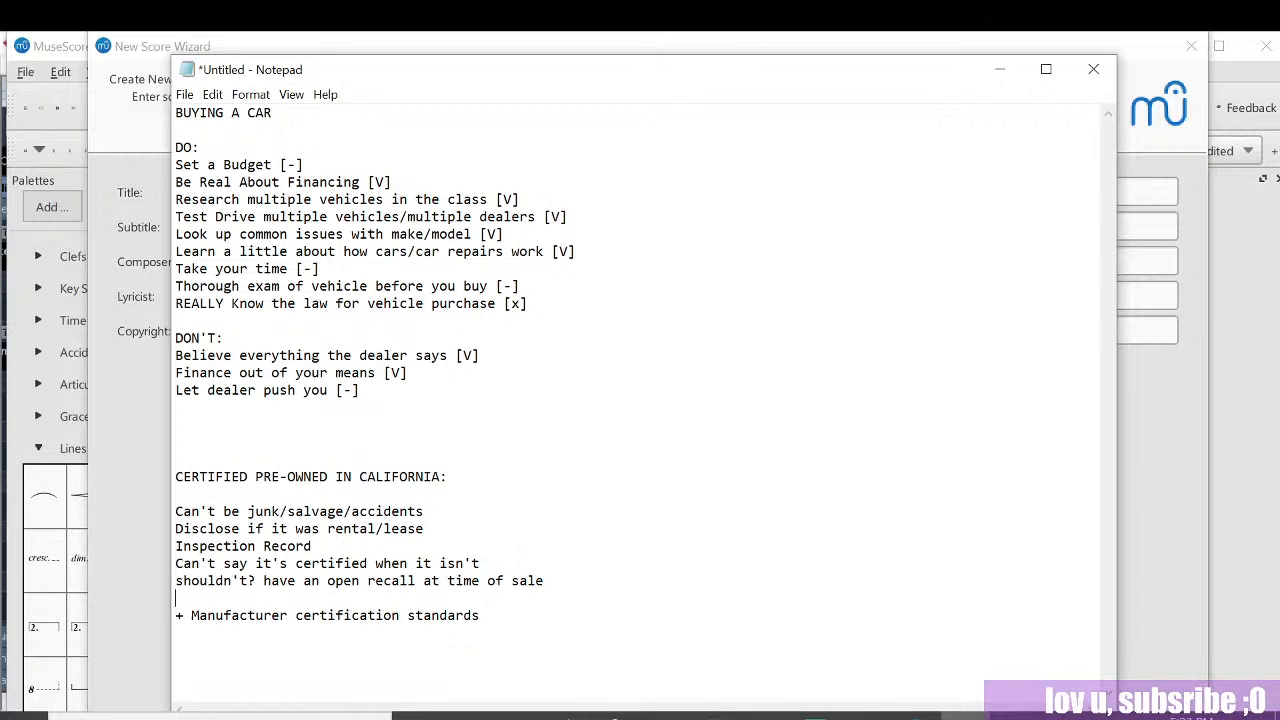
{"action": "double_click", "coordinate": [238, 581]}
{"action": "left_click", "coordinate": [255, 564]}
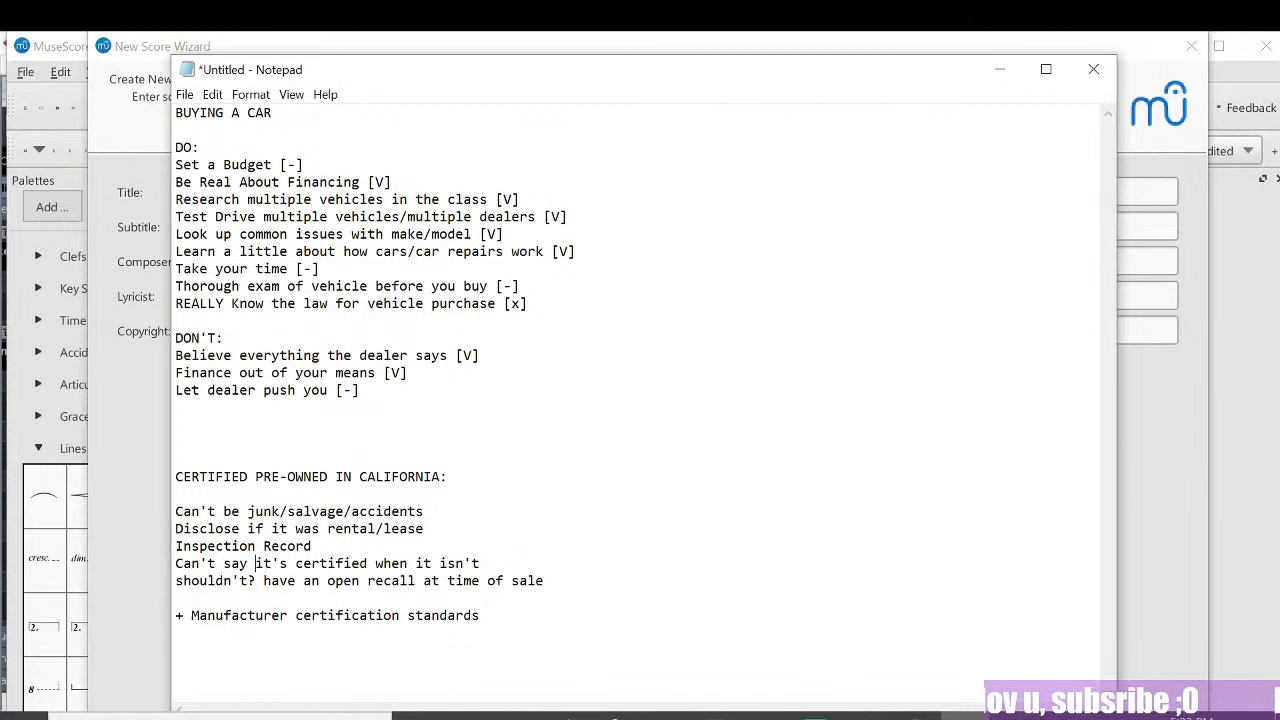
Step: Review the "REALLY Know the law for vehicle purchase" item at the end of the DO list
{"action": "mouse_move", "coordinate": [175, 303]}
{"action": "left_mouse_down"}
{"action": "mouse_move", "coordinate": [486, 303]}
{"action": "mouse_move", "coordinate": [183, 303]}
{"action": "left_mouse_up"}
{"action": "left_click", "coordinate": [503, 303]}
{"action": "left_click", "coordinate": [182, 320]}
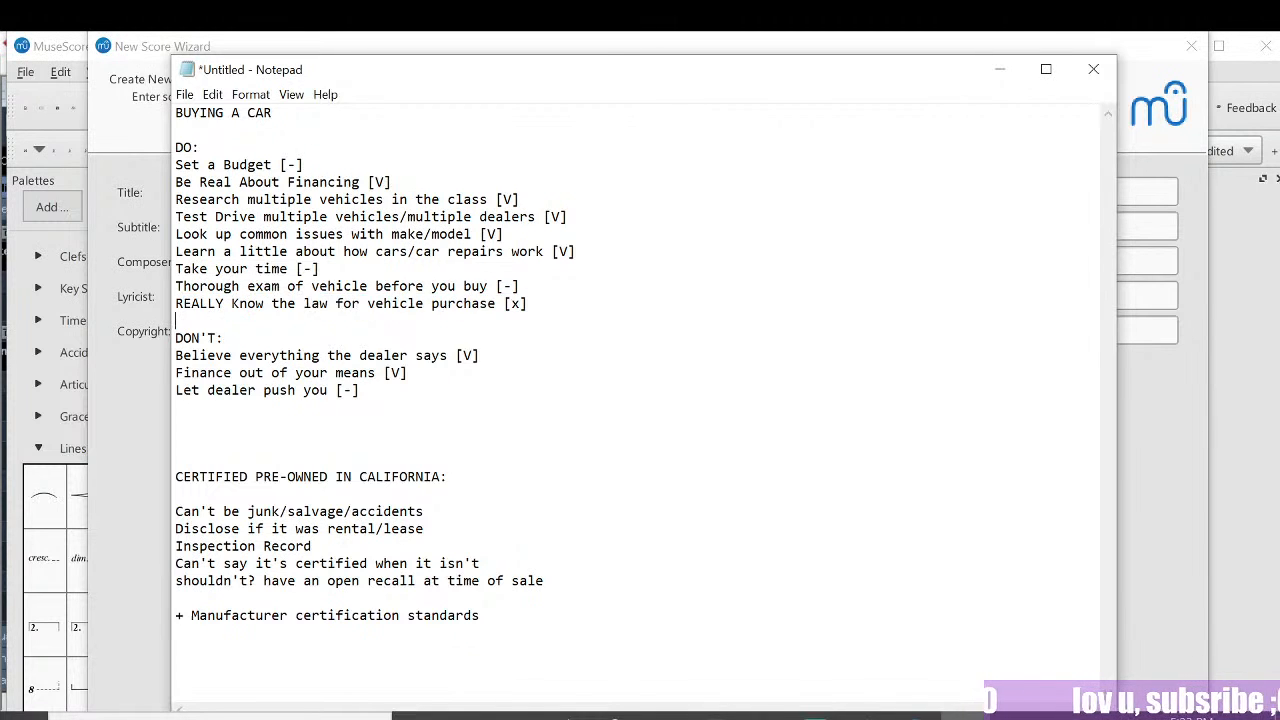
{"action": "left_click_drag", "start_coordinate": [527, 303], "coordinate": [224, 303]}
{"action": "left_click", "coordinate": [224, 303]}
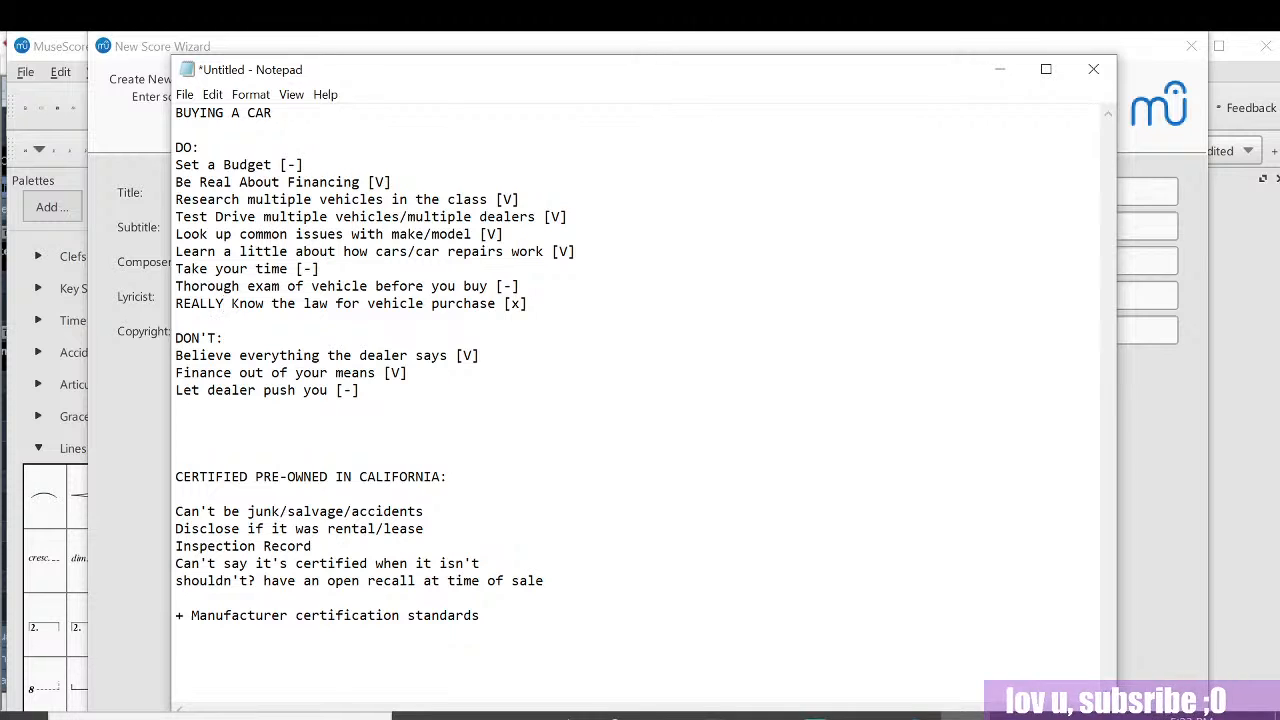
{"action": "left_click_drag", "start_coordinate": [527, 303], "coordinate": [360, 303]}
{"action": "left_click", "coordinate": [424, 303]}
{"action": "mouse_move", "coordinate": [527, 303]}
{"action": "left_mouse_down"}
{"action": "mouse_move", "coordinate": [176, 303]}
{"action": "mouse_move", "coordinate": [530, 314]}
{"action": "left_mouse_up"}
{"action": "left_click", "coordinate": [176, 303]}
{"action": "left_click", "coordinate": [176, 303]}
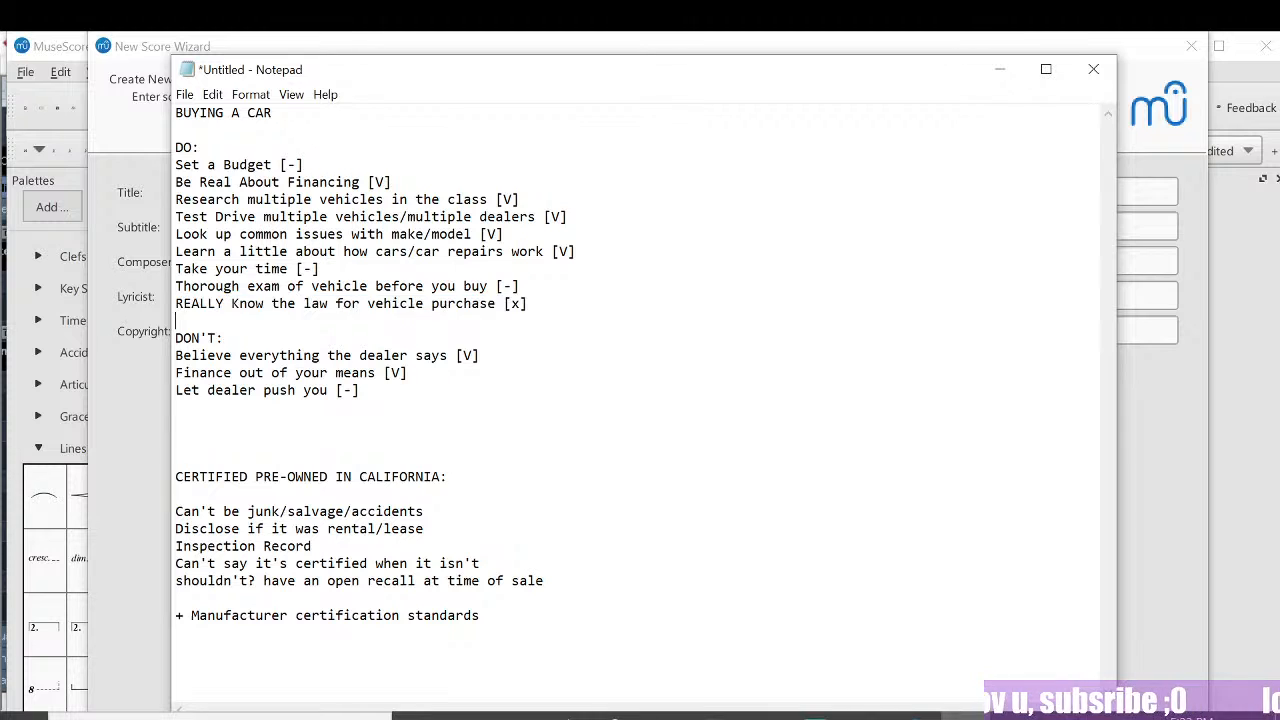
Step: Review the "REALLY Know the law for vehicle purchase" item against the rules listed in the certified pre-owned section
{"action": "left_click_drag", "start_coordinate": [176, 303], "coordinate": [527, 303]}
{"action": "left_click", "coordinate": [231, 303]}
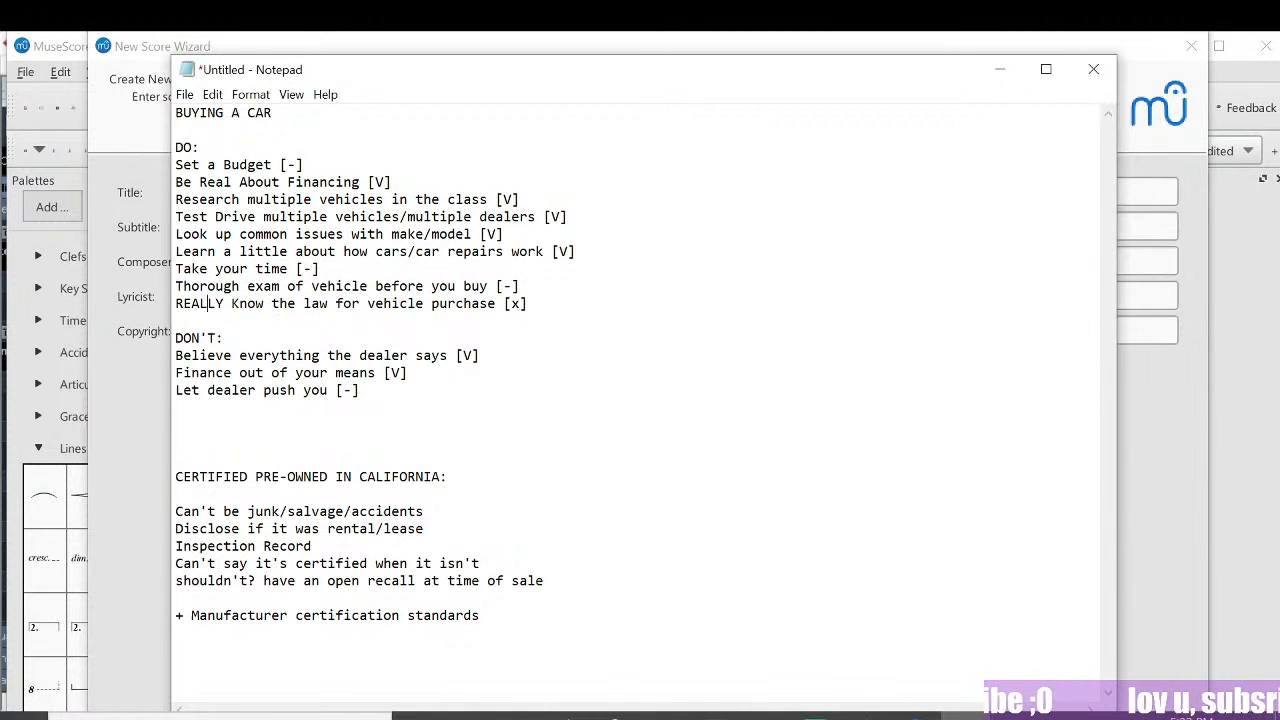
{"action": "left_click_drag", "start_coordinate": [480, 615], "coordinate": [243, 580]}
{"action": "left_click", "coordinate": [231, 546]}
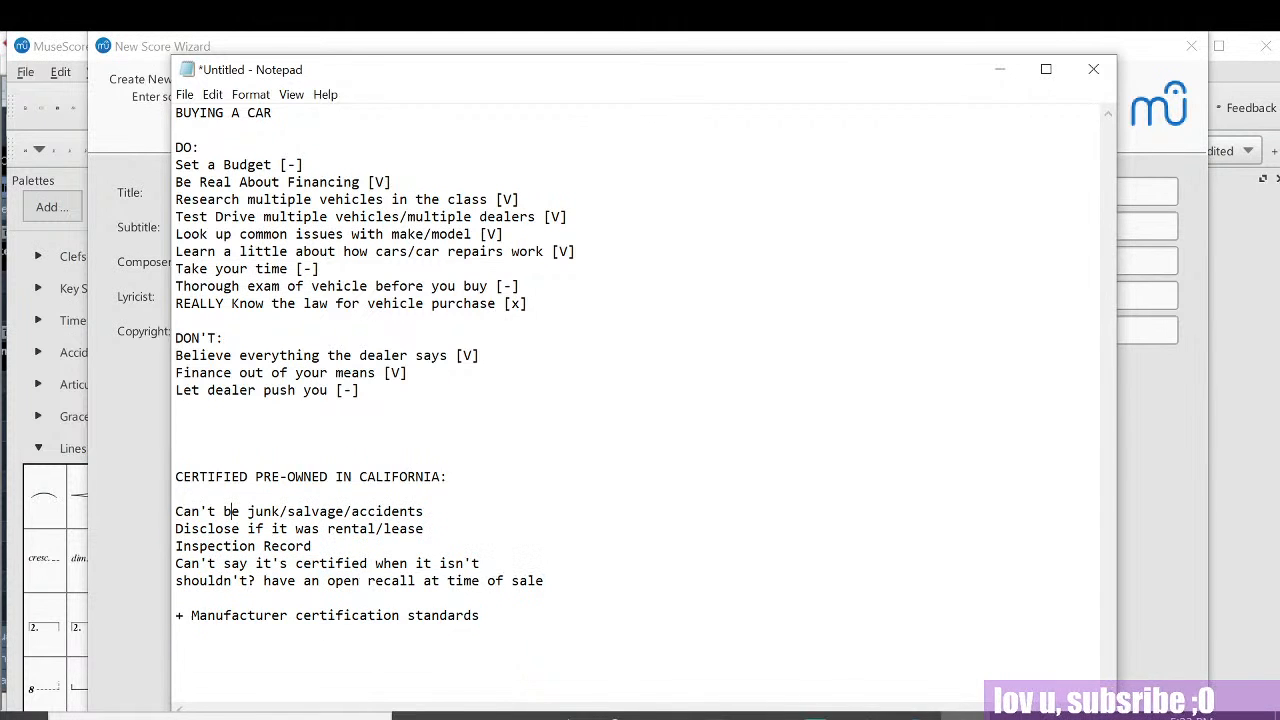
{"action": "left_click_drag", "start_coordinate": [480, 615], "coordinate": [176, 511]}
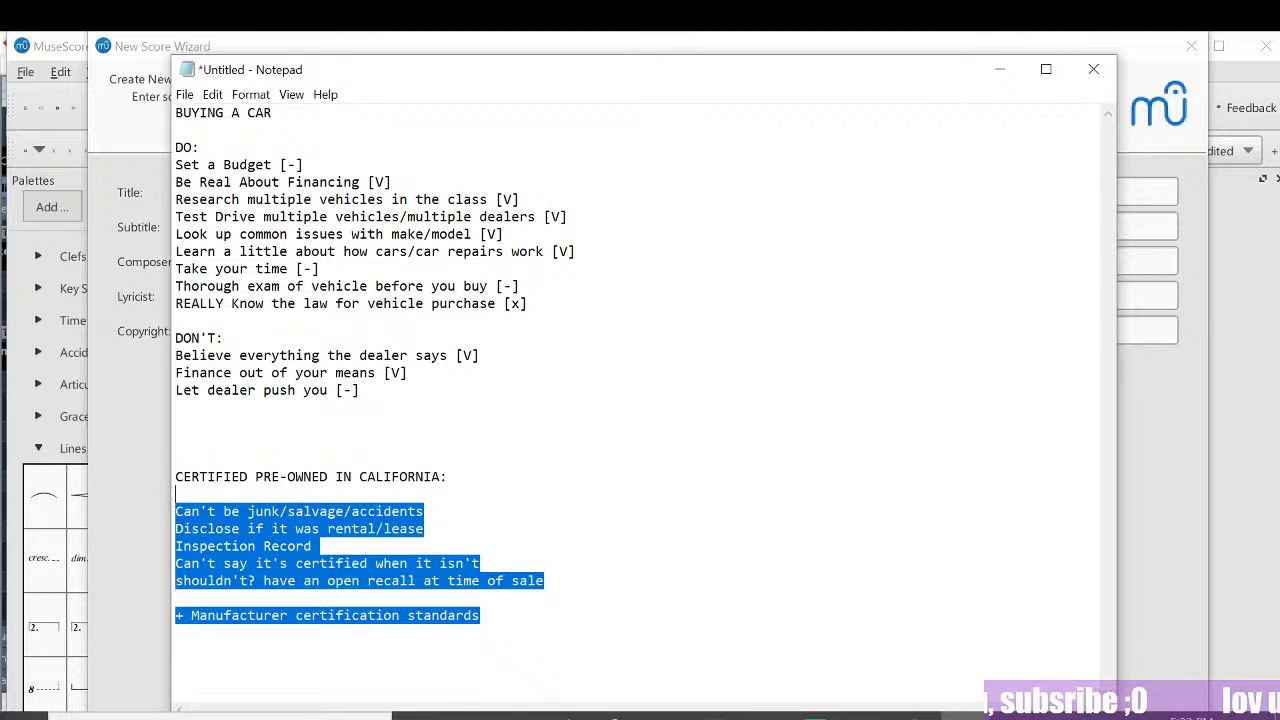
{"action": "left_click", "coordinate": [217, 476]}
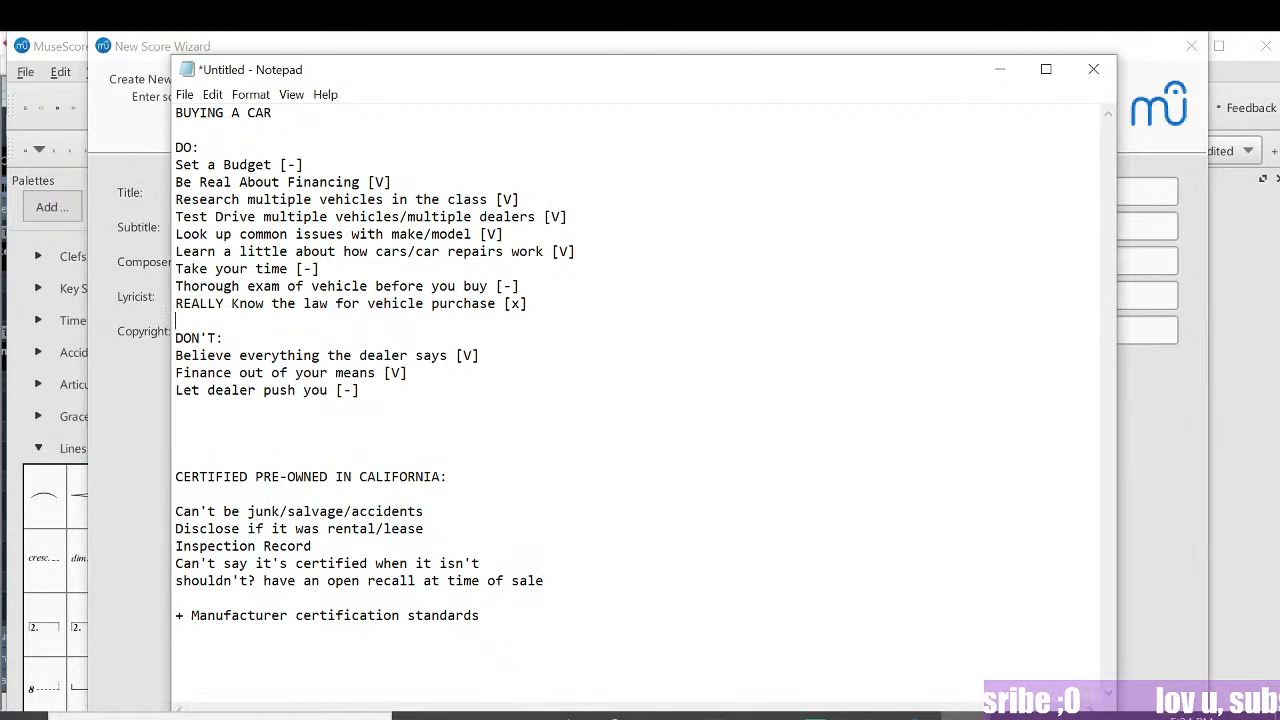
{"action": "left_click_drag", "start_coordinate": [528, 303], "coordinate": [163, 298]}
Step: Add the item "Know taxes/fees in your city/county [x]" at the end of the DO list, keeping a blank line before DON'T
{"action": "key", "text": "Down"}
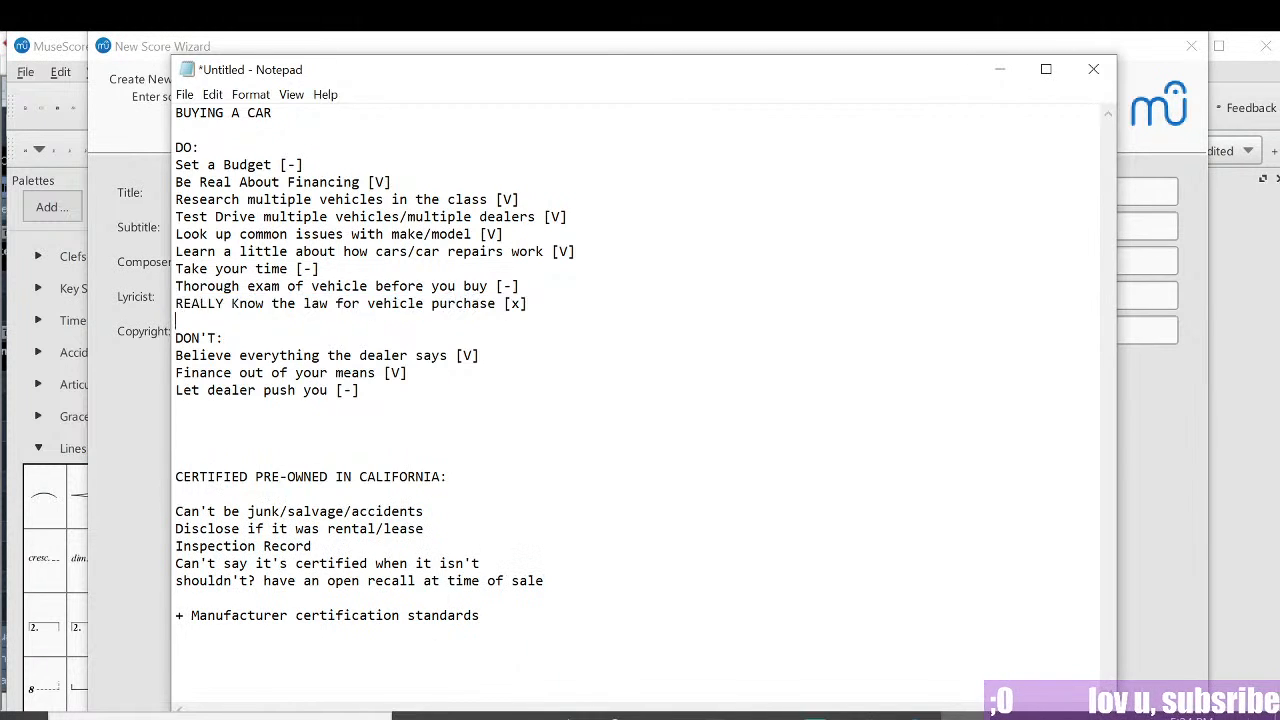
{"action": "key", "text": "Return"}
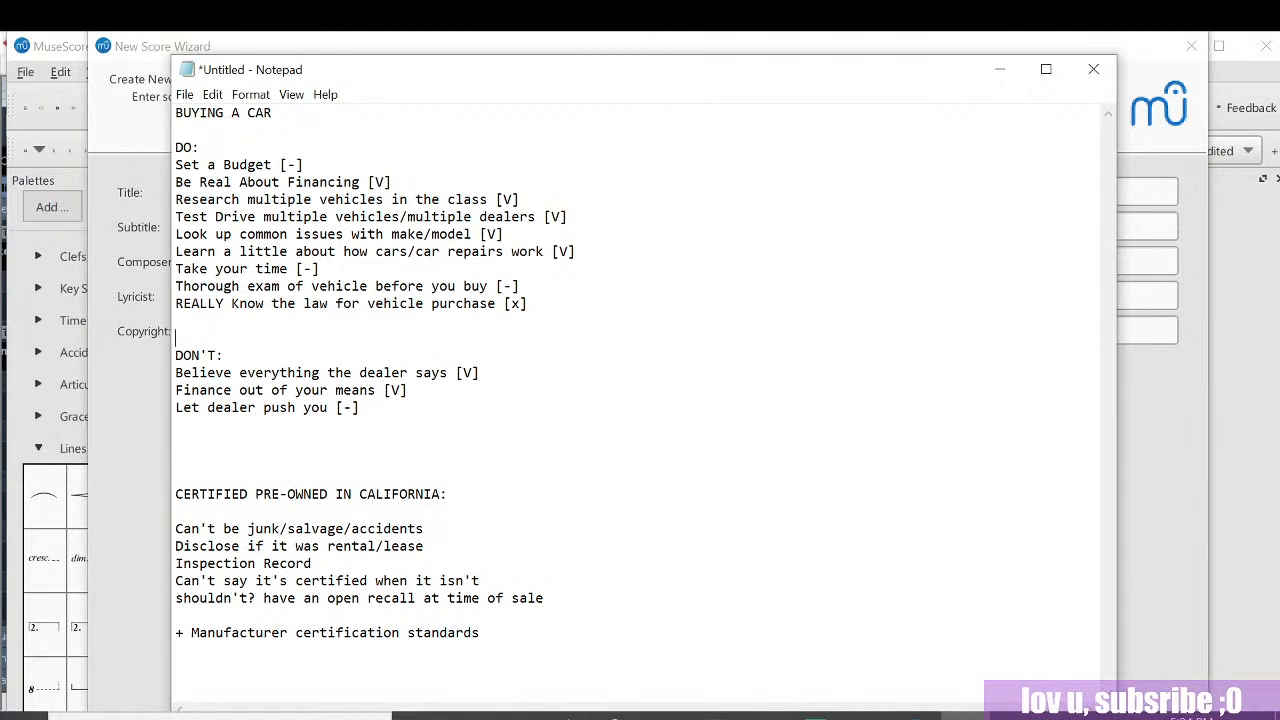
{"action": "key", "text": "Up"}
{"action": "type", "text": "Know"}
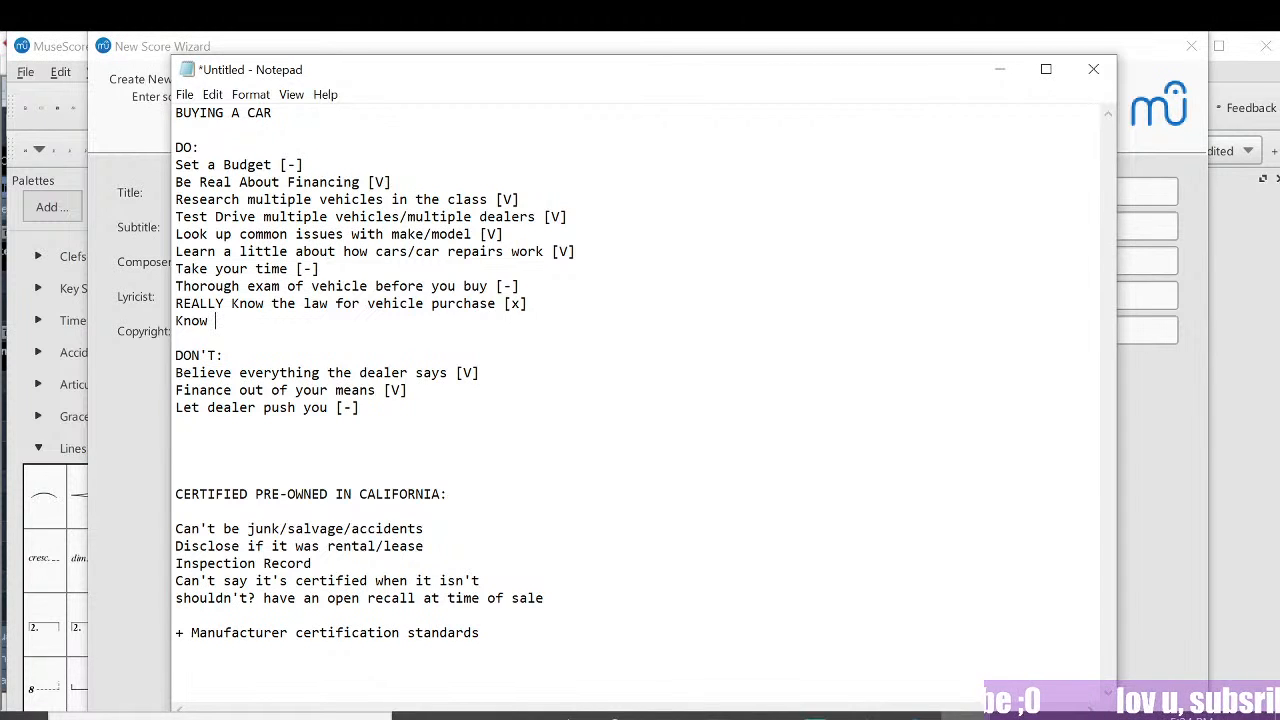
{"action": "type", "text": " taxe"}
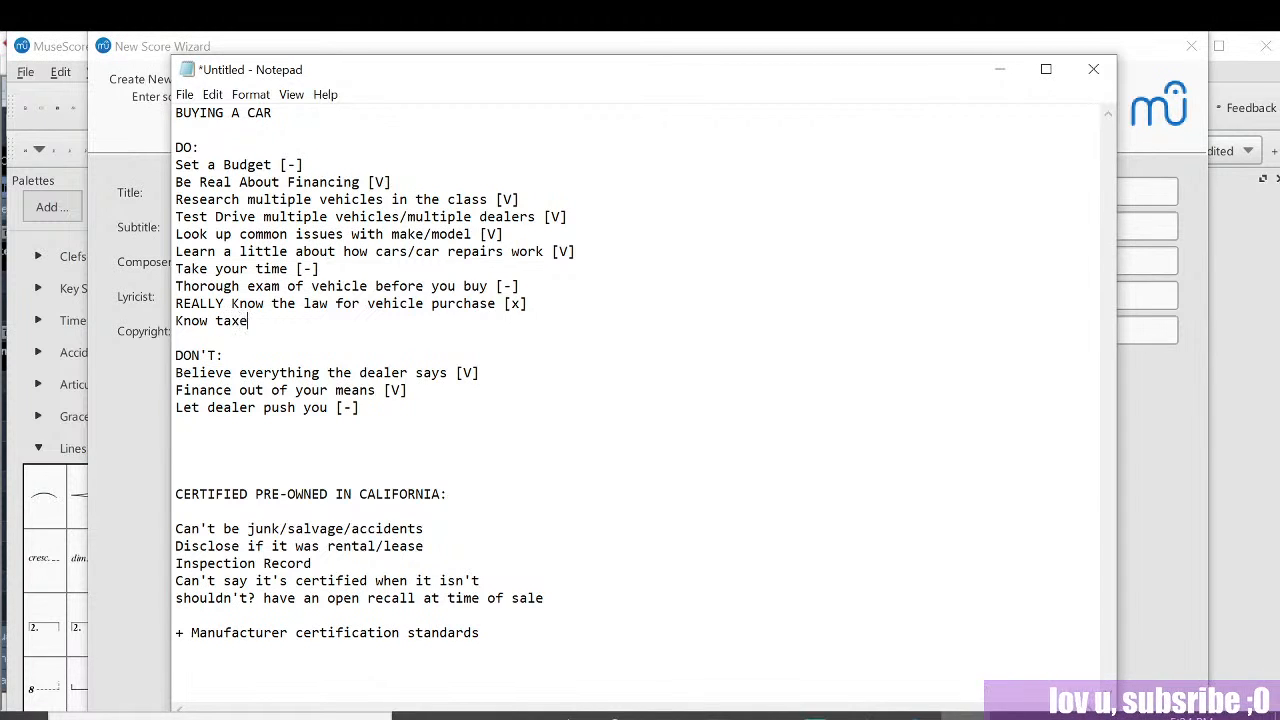
{"action": "type", "text": "s fee"}
{"action": "key", "text": "BackSpace"}
{"action": "key", "text": "BackSpace"}
{"action": "key", "text": "BackSpace"}
{"action": "key", "text": "BackSpace"}
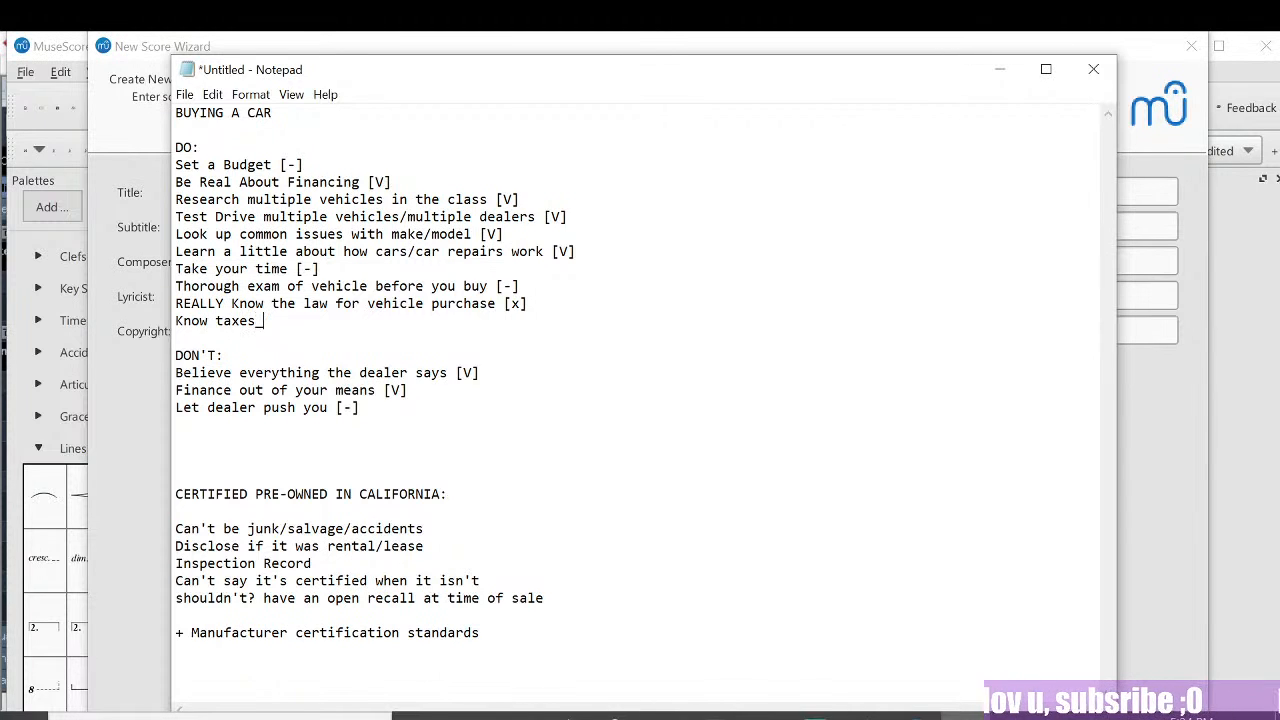
{"action": "type", "text": "/fees in your "}
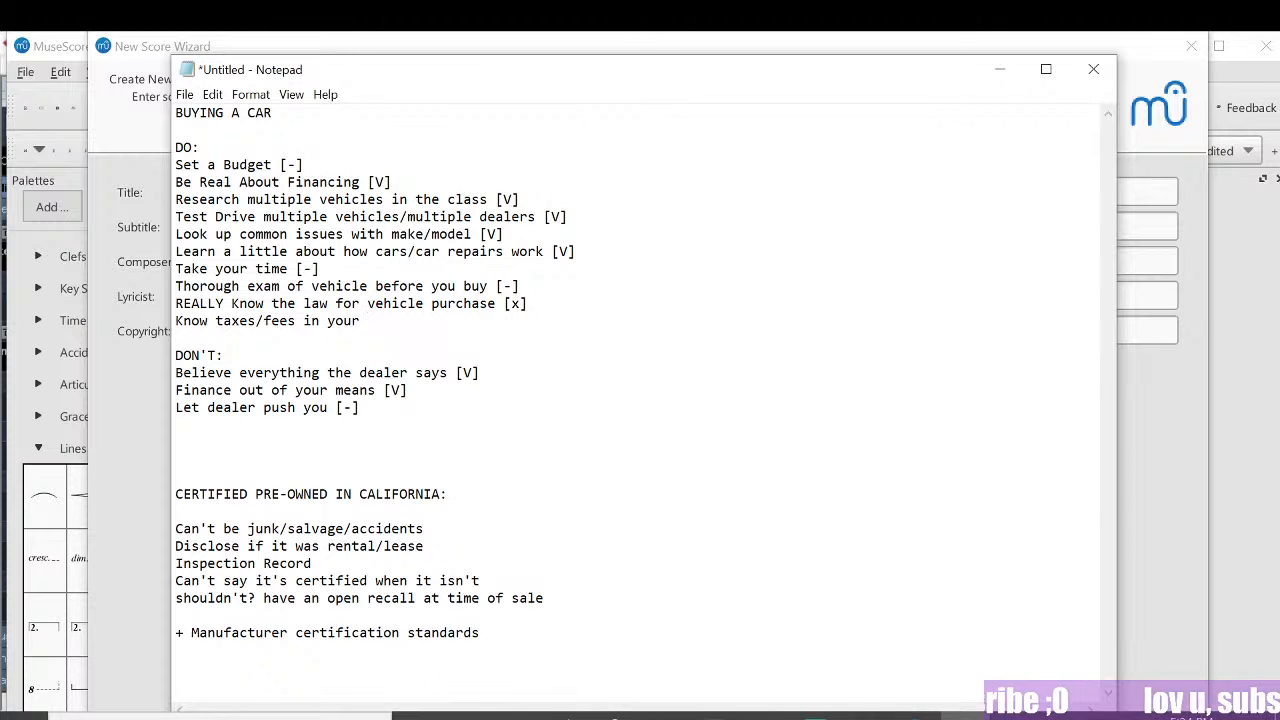
{"action": "type", "text": "city/county "}
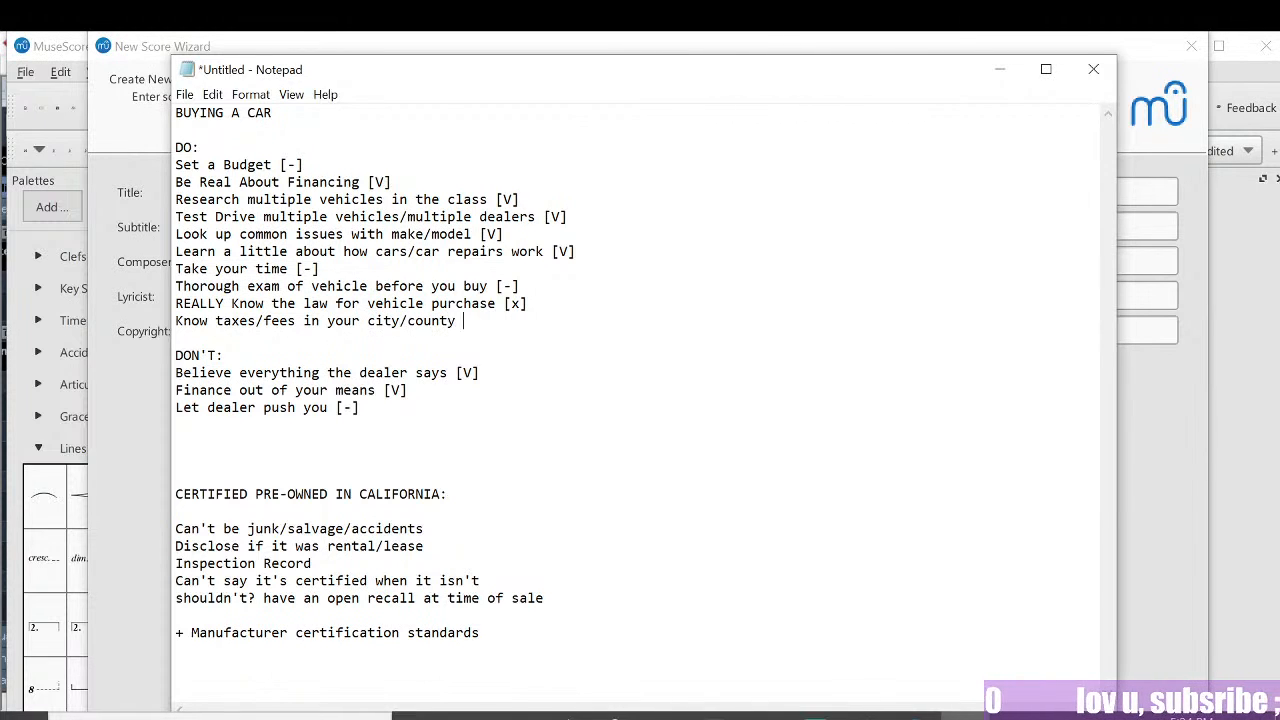
{"action": "type", "text": "[x]"}
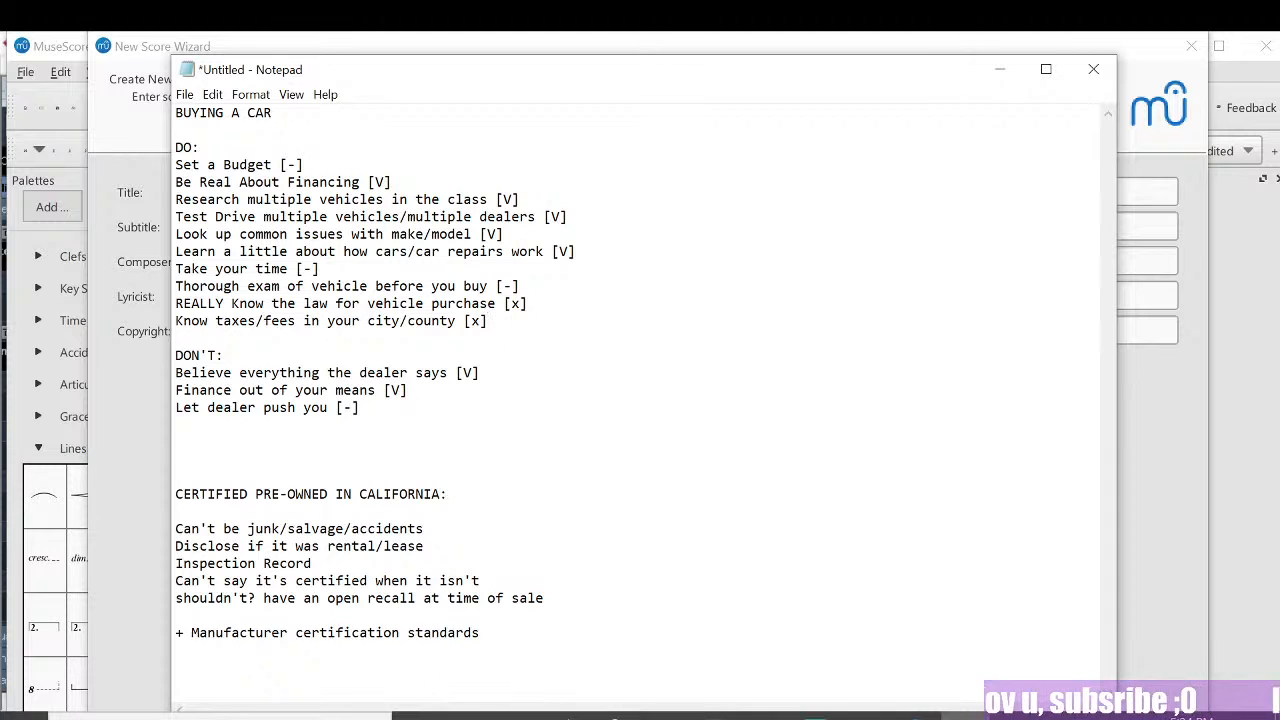
Step: Add the item "Know necessary documents [x]" on a new line below the taxes/fees item in the DO list
{"action": "key", "text": "Return"}
{"action": "type", "text": "K"}
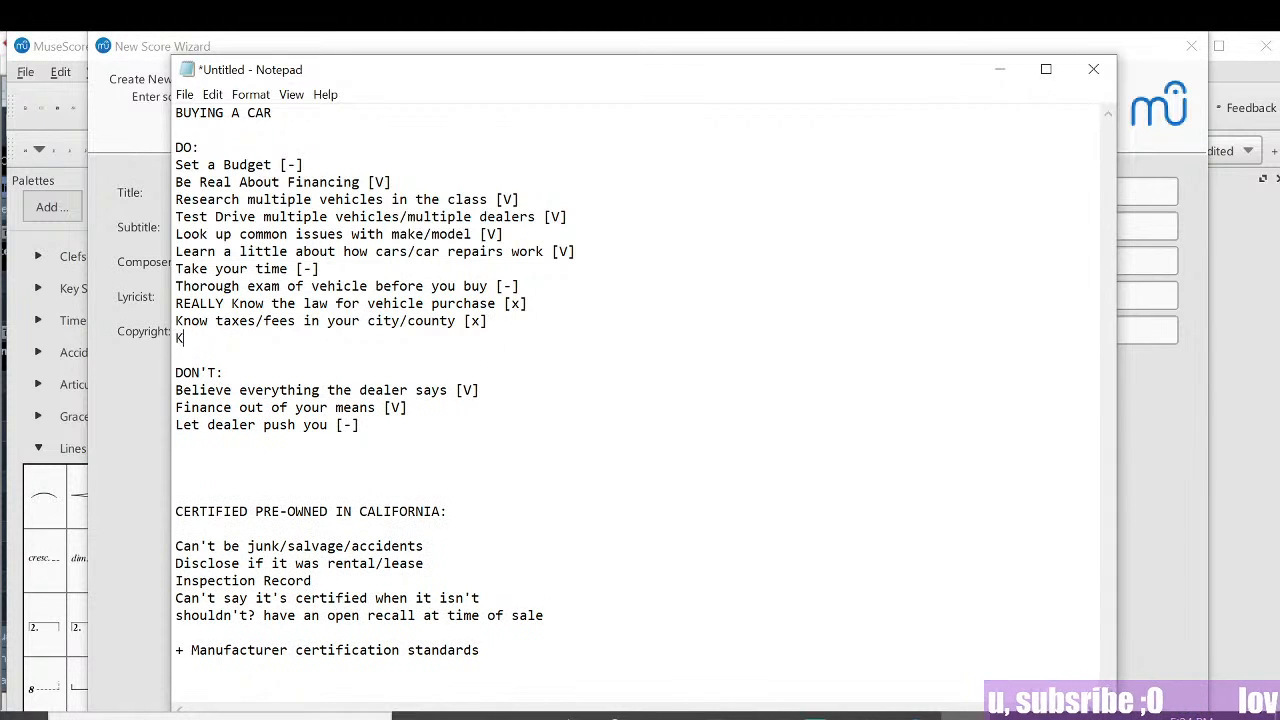
{"action": "type", "text": "now n"}
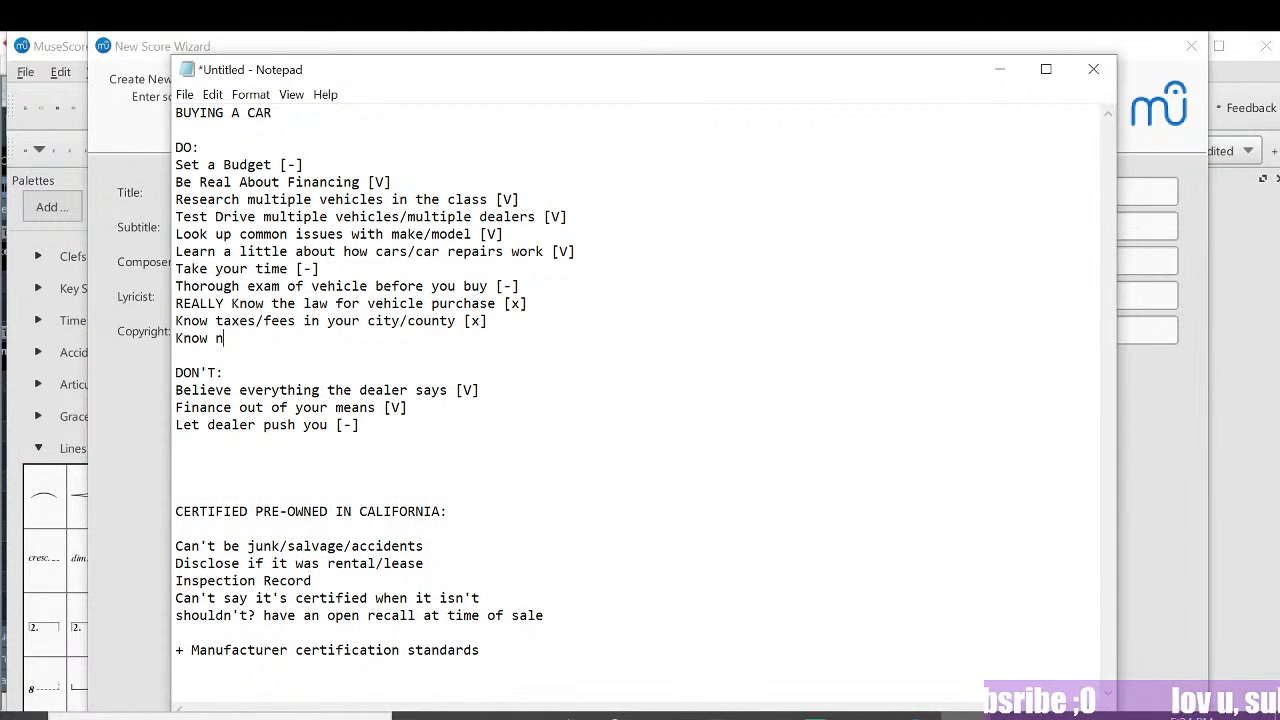
{"action": "type", "text": "ecessary documents"}
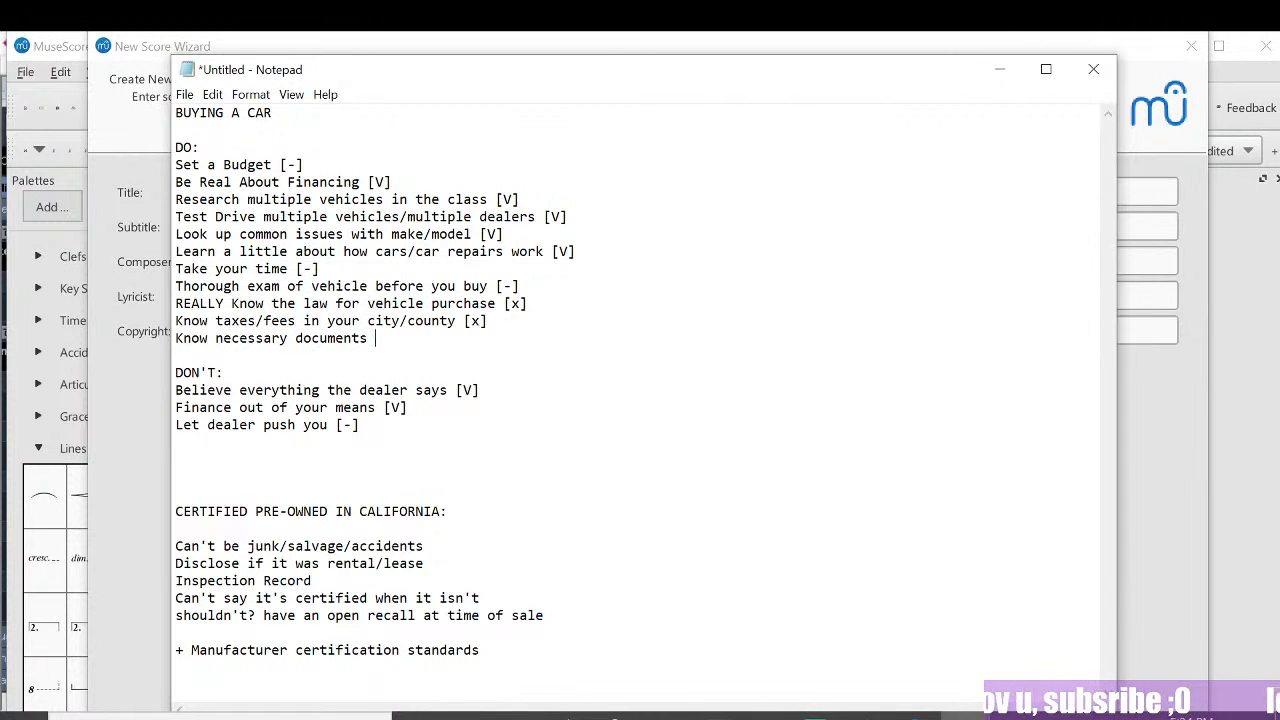
{"action": "type", "text": " [x]"}
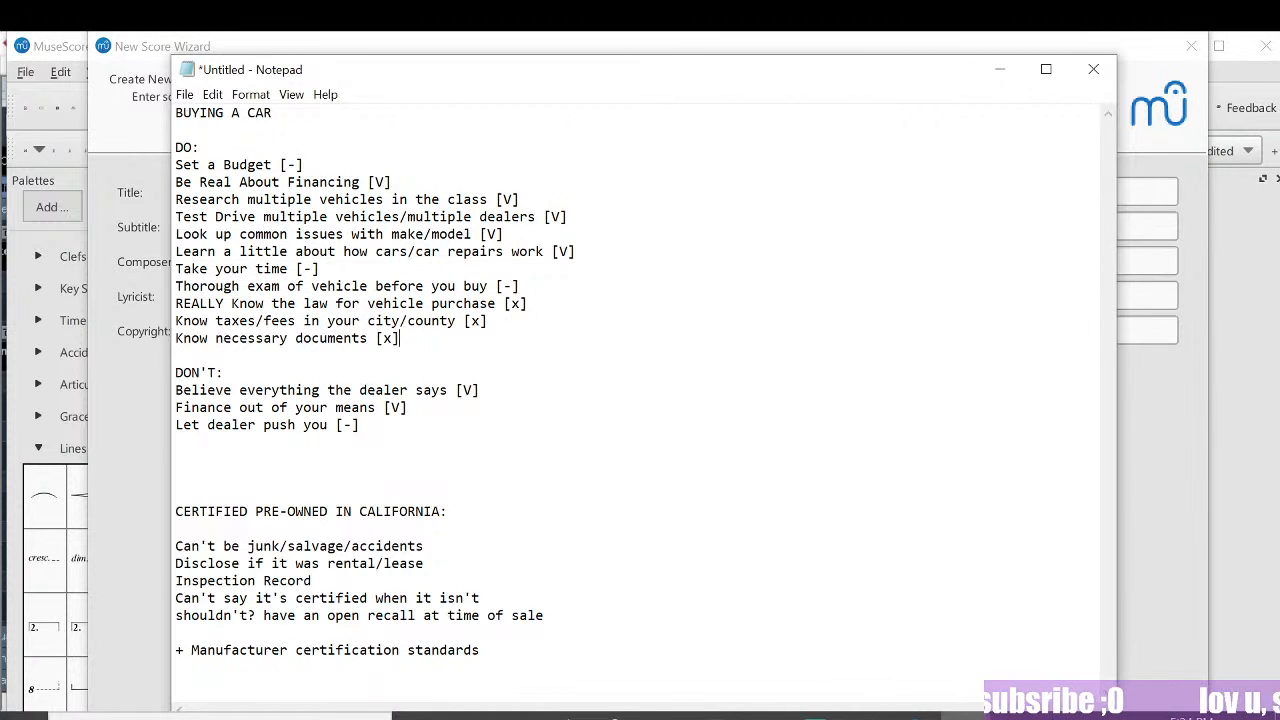
Step: Add the item "Thoroughly read each contract as if you were signing your life away [-]" at the end of the DO list
{"action": "key", "text": "Return"}
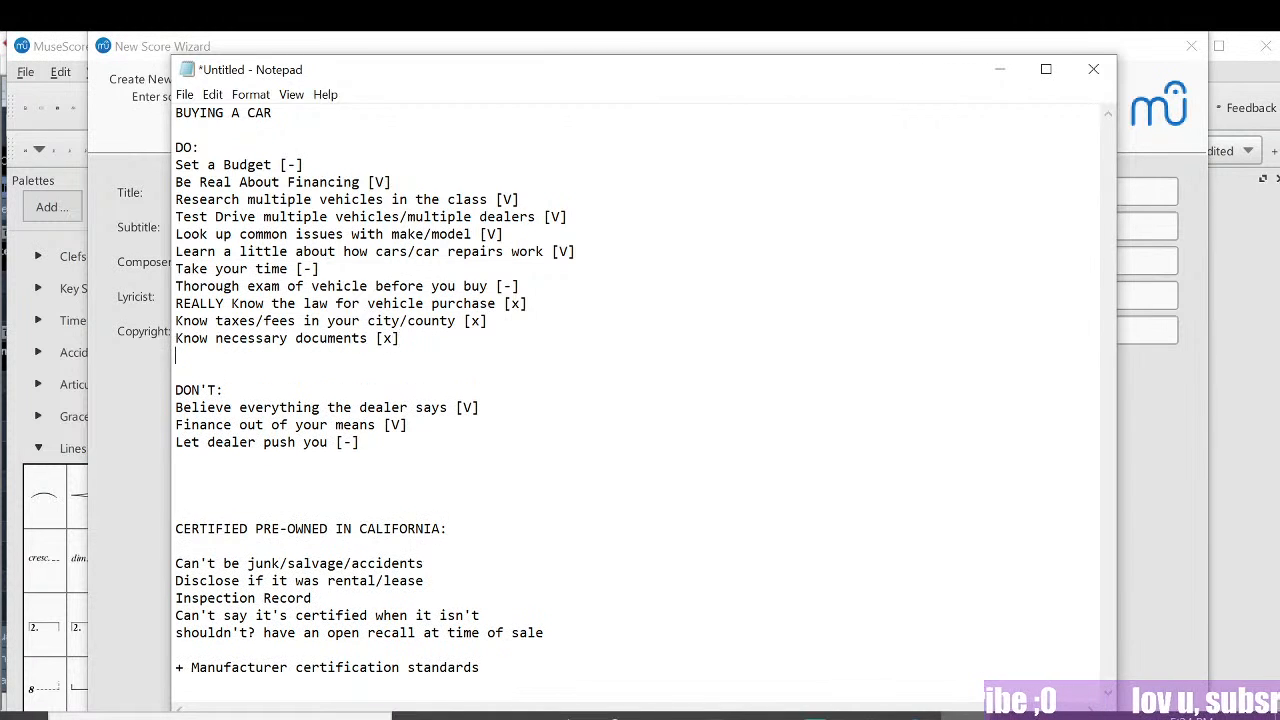
{"action": "type", "text": "Tho"}
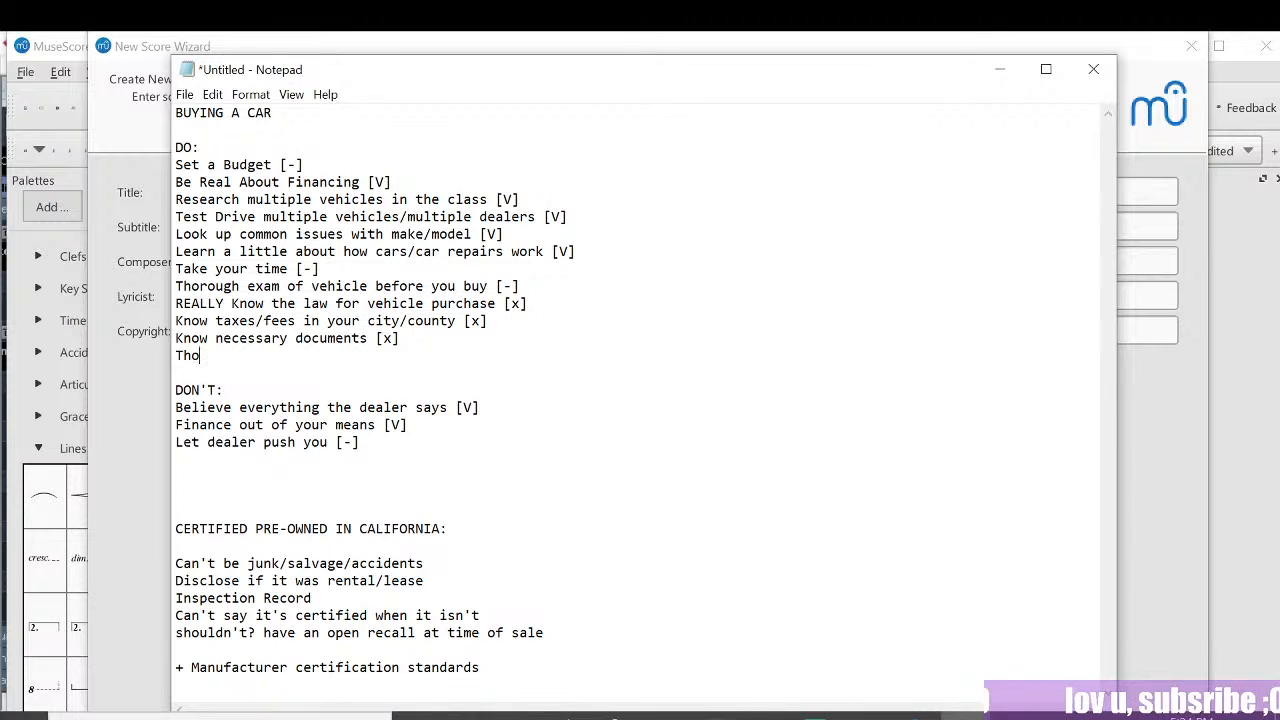
{"action": "type", "text": "roughly read ea"}
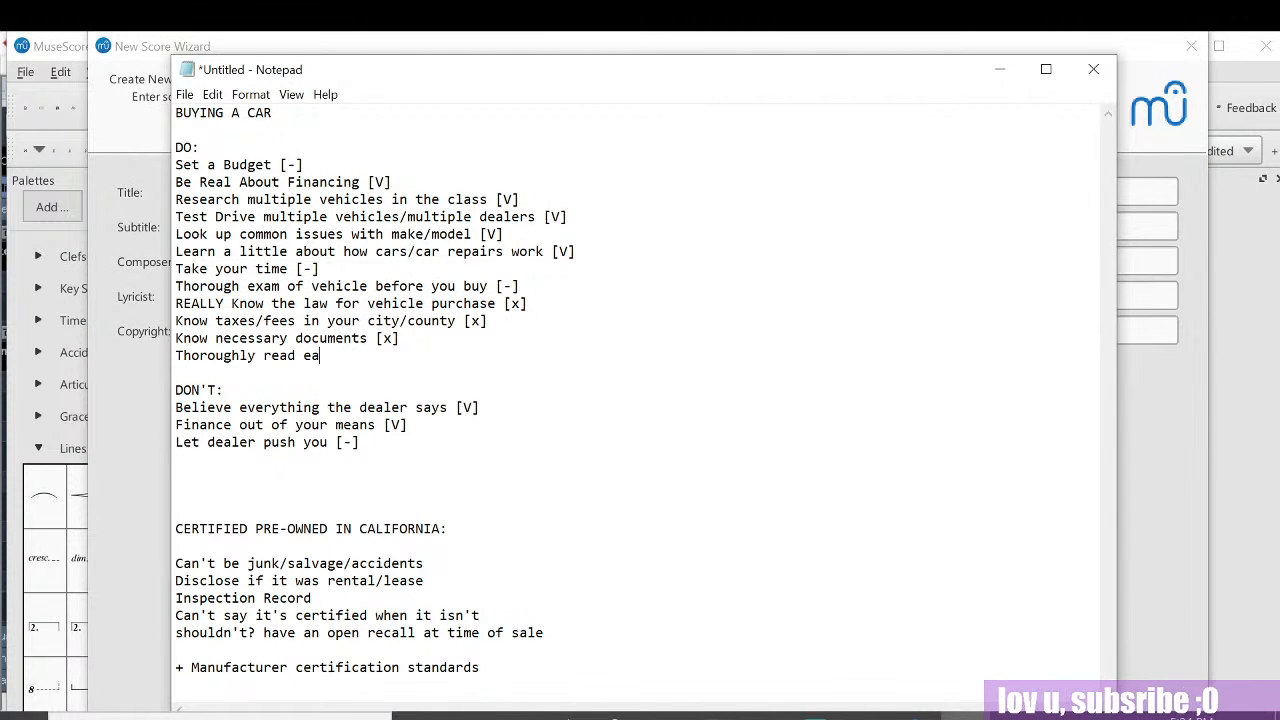
{"action": "type", "text": "ch contrac"}
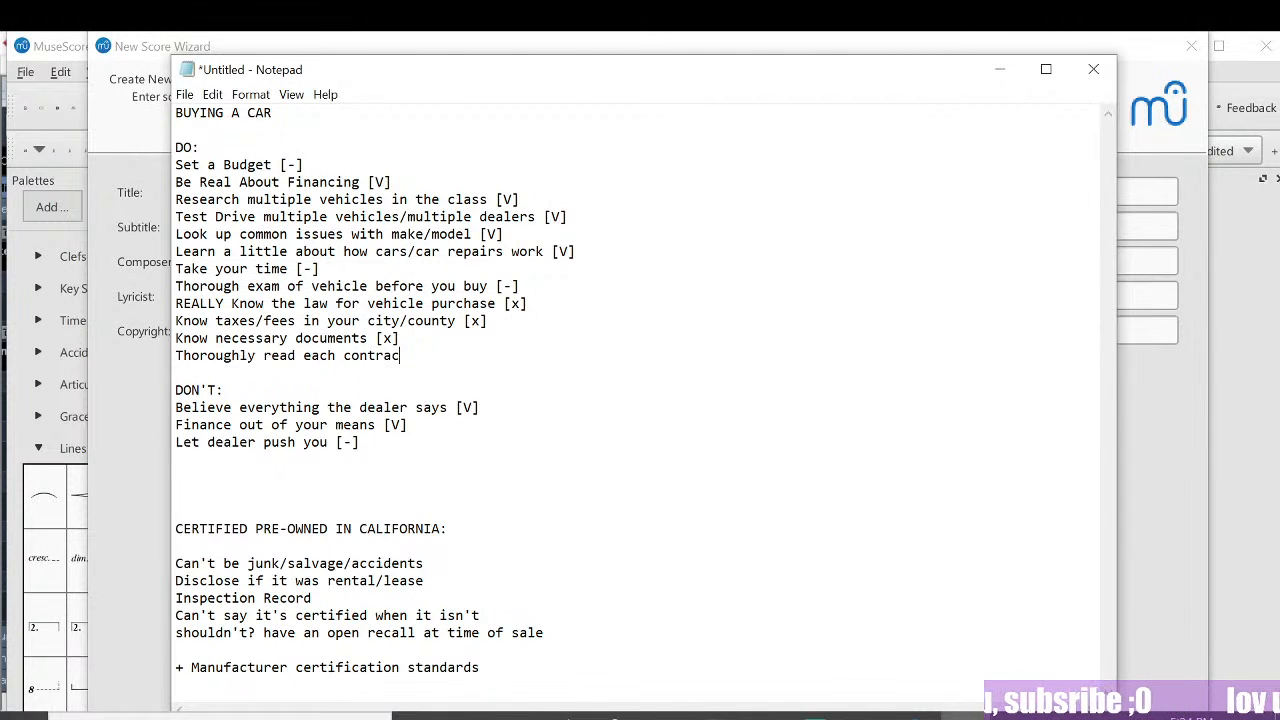
{"action": "type", "text": "t as if you were s"}
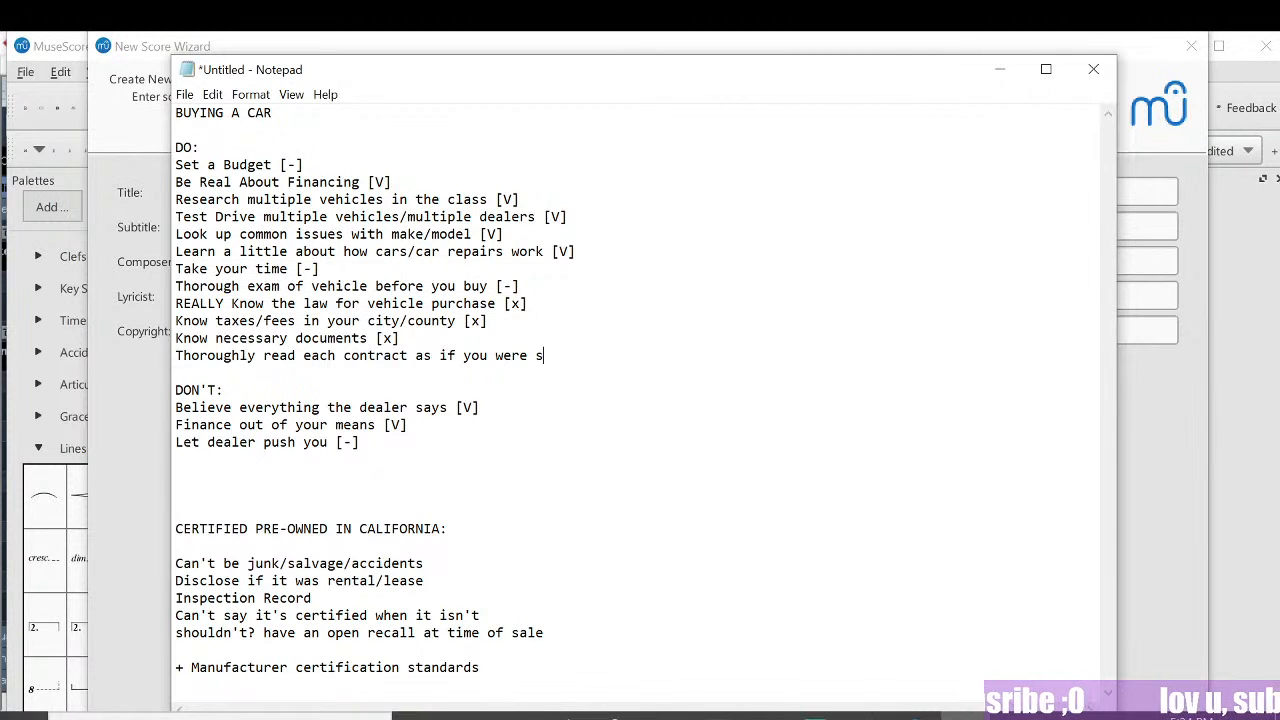
{"action": "type", "text": "igning your life away"}
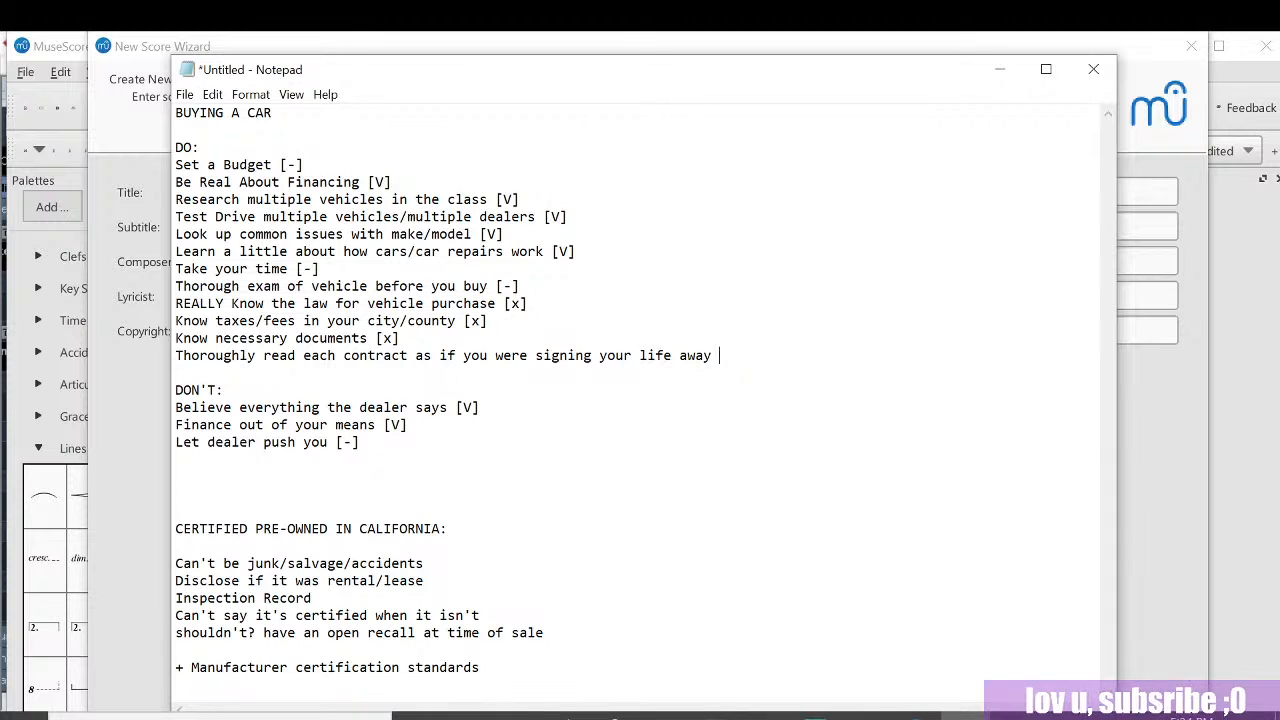
{"action": "type", "text": " [-]"}
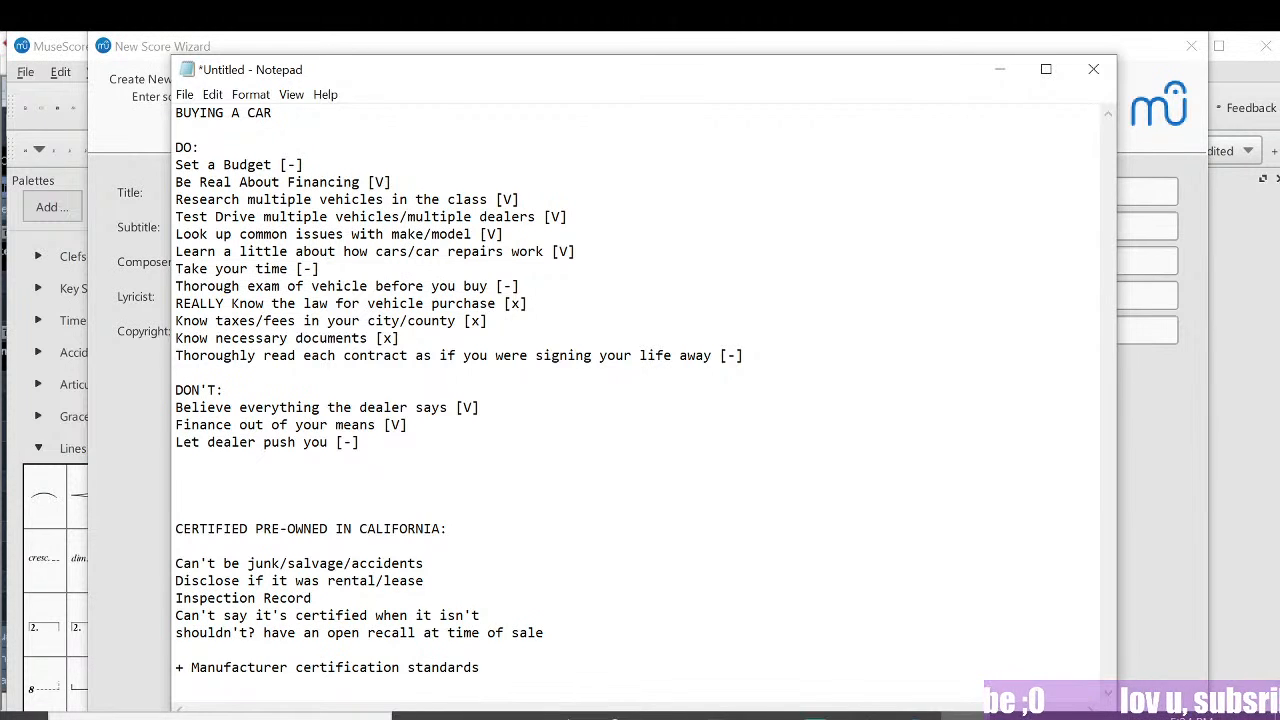
Step: Review the DO list items on taxes and fees, taking your time, necessary documents and reading each contract
{"action": "key", "text": "Up"}
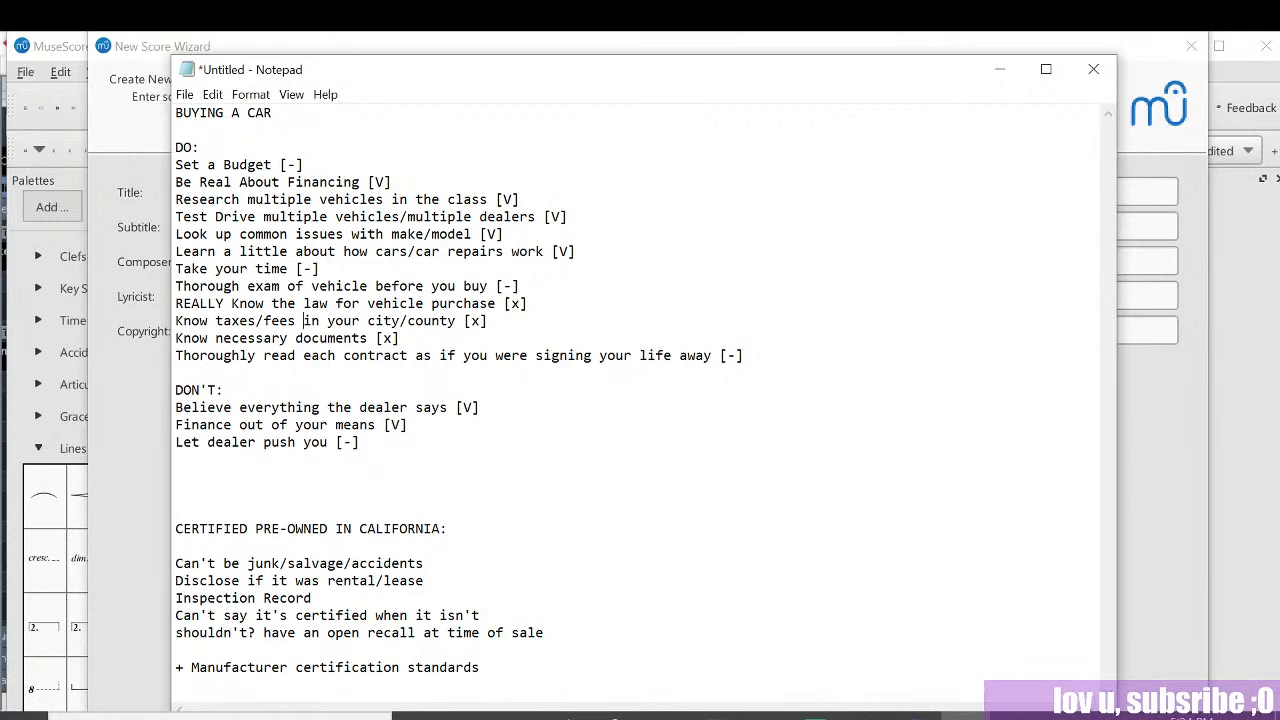
{"action": "left_click_drag", "start_coordinate": [303, 320], "coordinate": [215, 320]}
{"action": "left_click", "coordinate": [280, 286]}
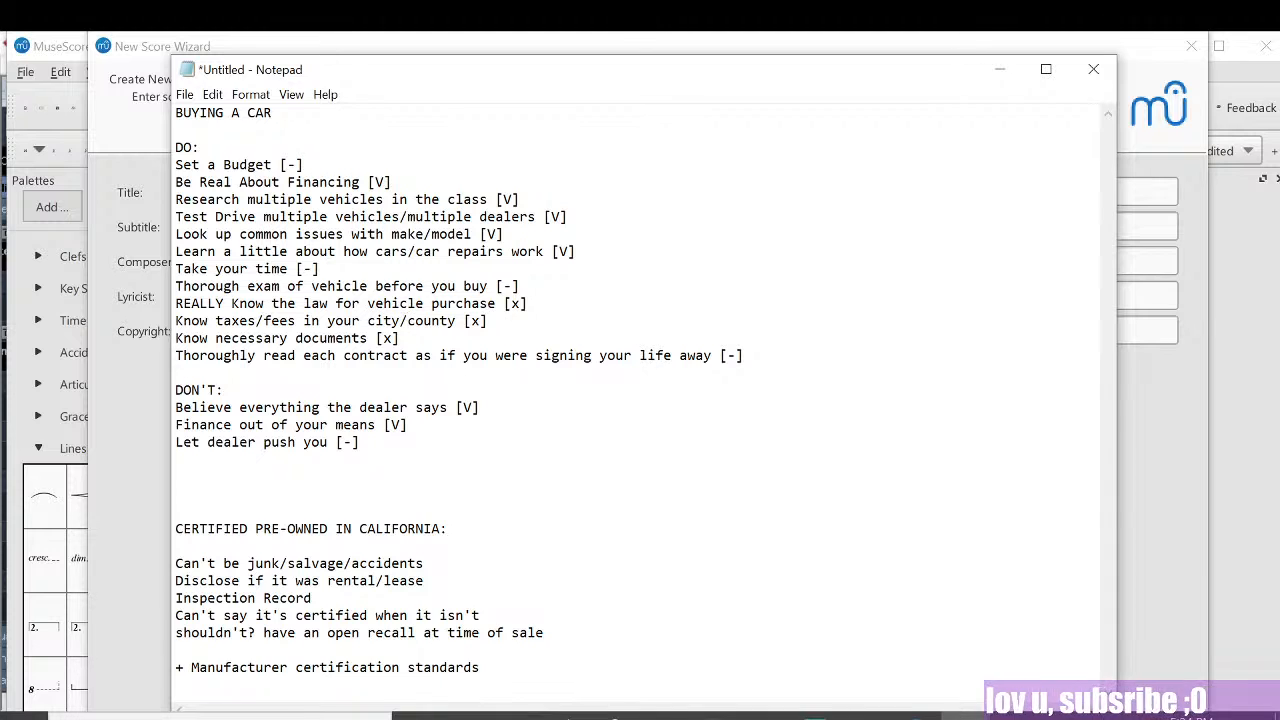
{"action": "double_click", "coordinate": [270, 268]}
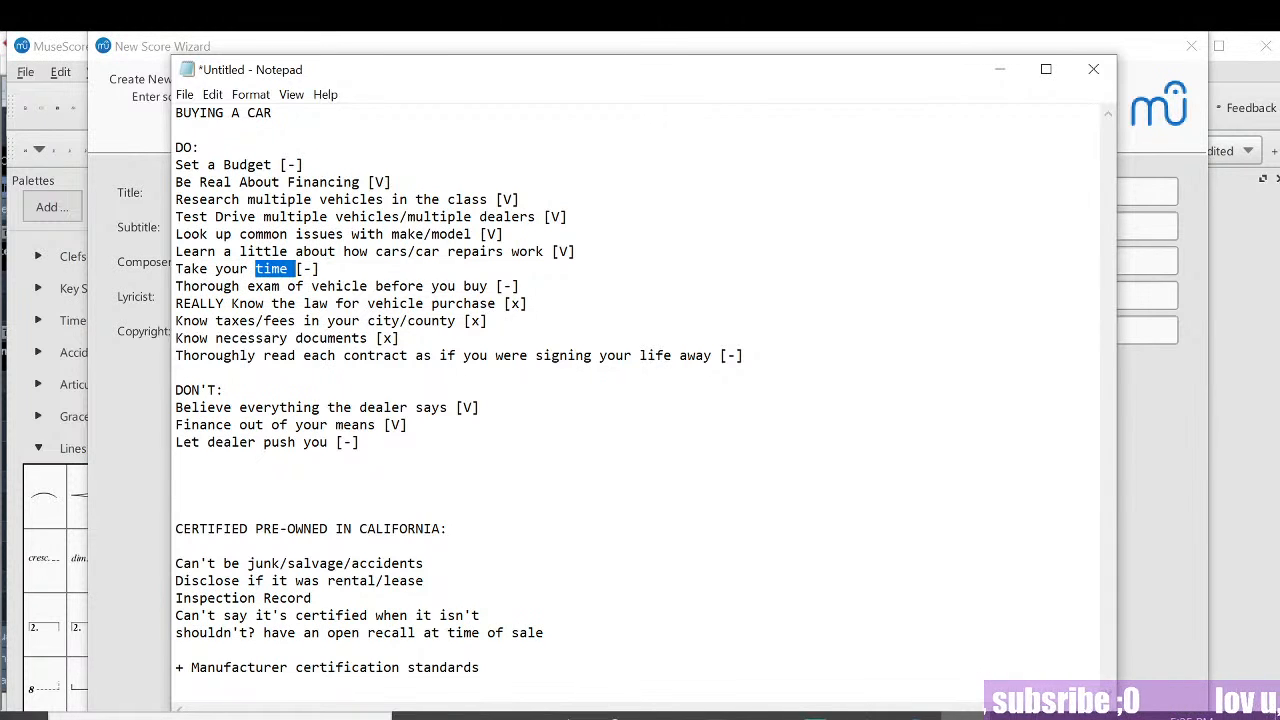
{"action": "left_click", "coordinate": [310, 338]}
{"action": "left_click", "coordinate": [177, 372]}
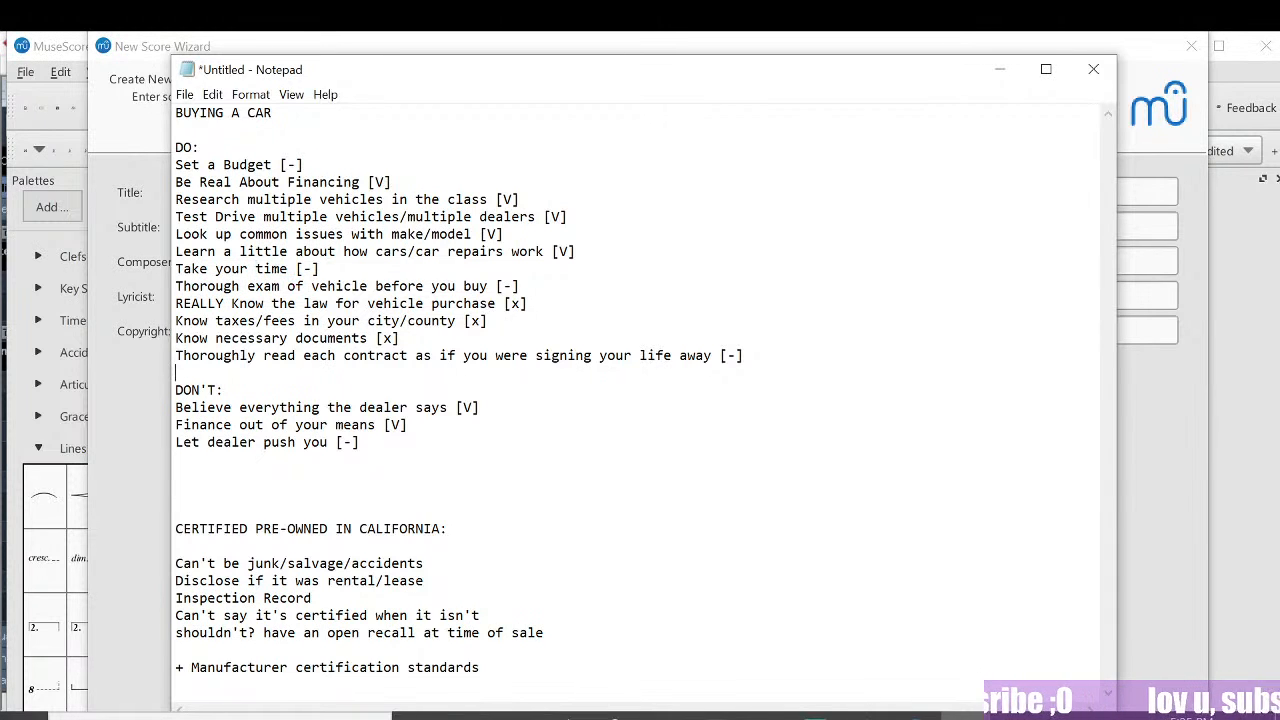
{"action": "double_click", "coordinate": [731, 355]}
{"action": "left_click_drag", "start_coordinate": [527, 355], "coordinate": [519, 355]}
{"action": "left_click", "coordinate": [327, 338]}
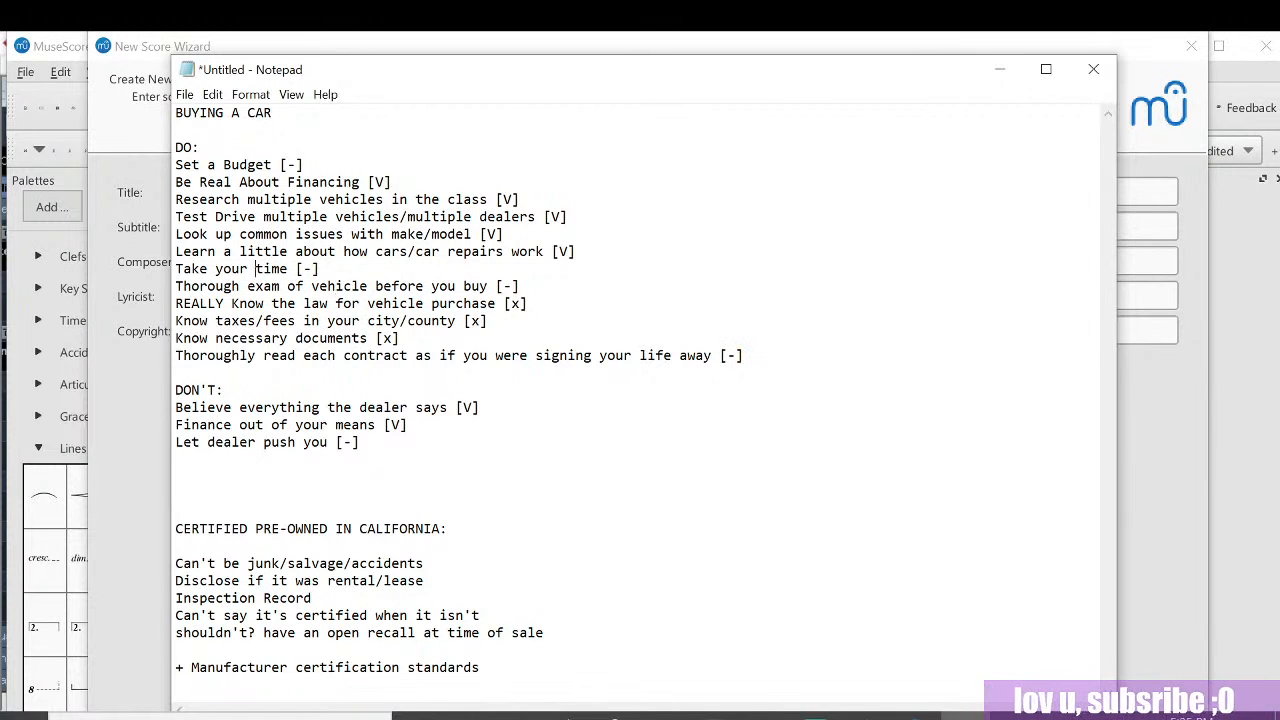
Step: Review the vehicle research, test drive, common issues and car repair items in the DO list, together with the DON'T list
{"action": "double_click", "coordinate": [263, 251]}
{"action": "double_click", "coordinate": [263, 234]}
{"action": "left_click_drag", "start_coordinate": [263, 216], "coordinate": [263, 199]}
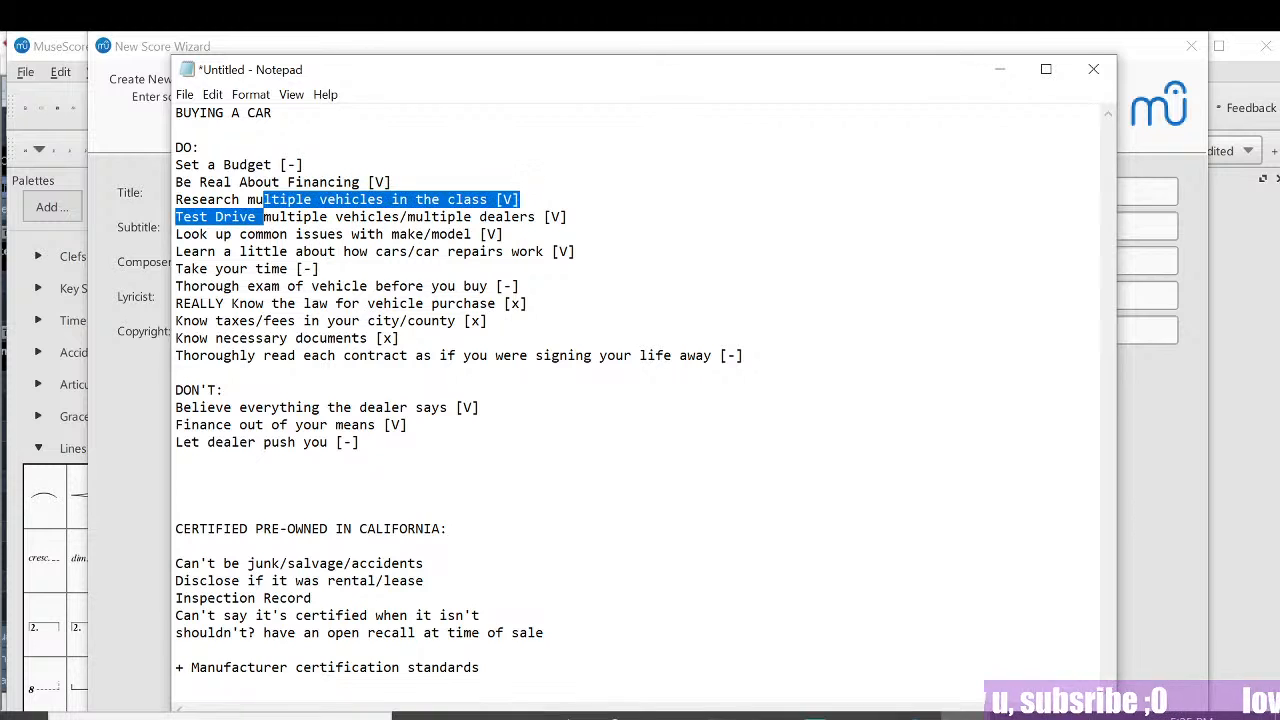
{"action": "left_click", "coordinate": [248, 199]}
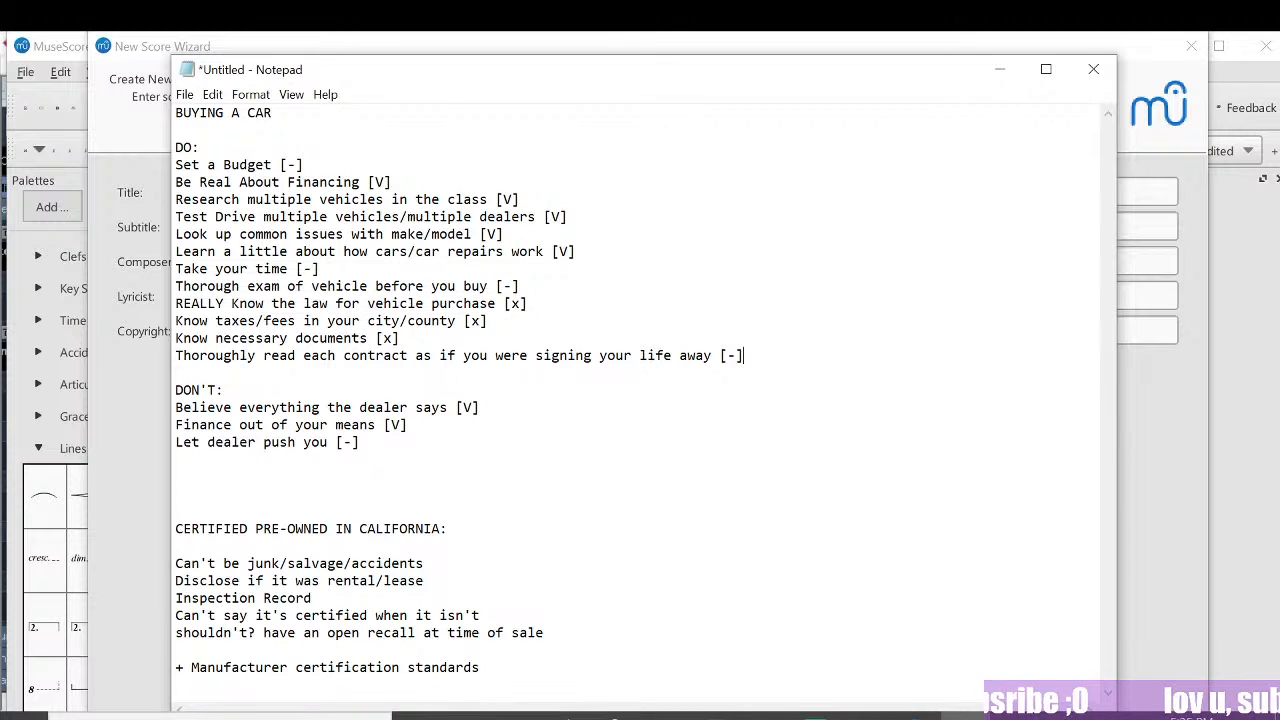
{"action": "left_click_drag", "start_coordinate": [360, 443], "coordinate": [272, 200]}
{"action": "left_click", "coordinate": [530, 304]}
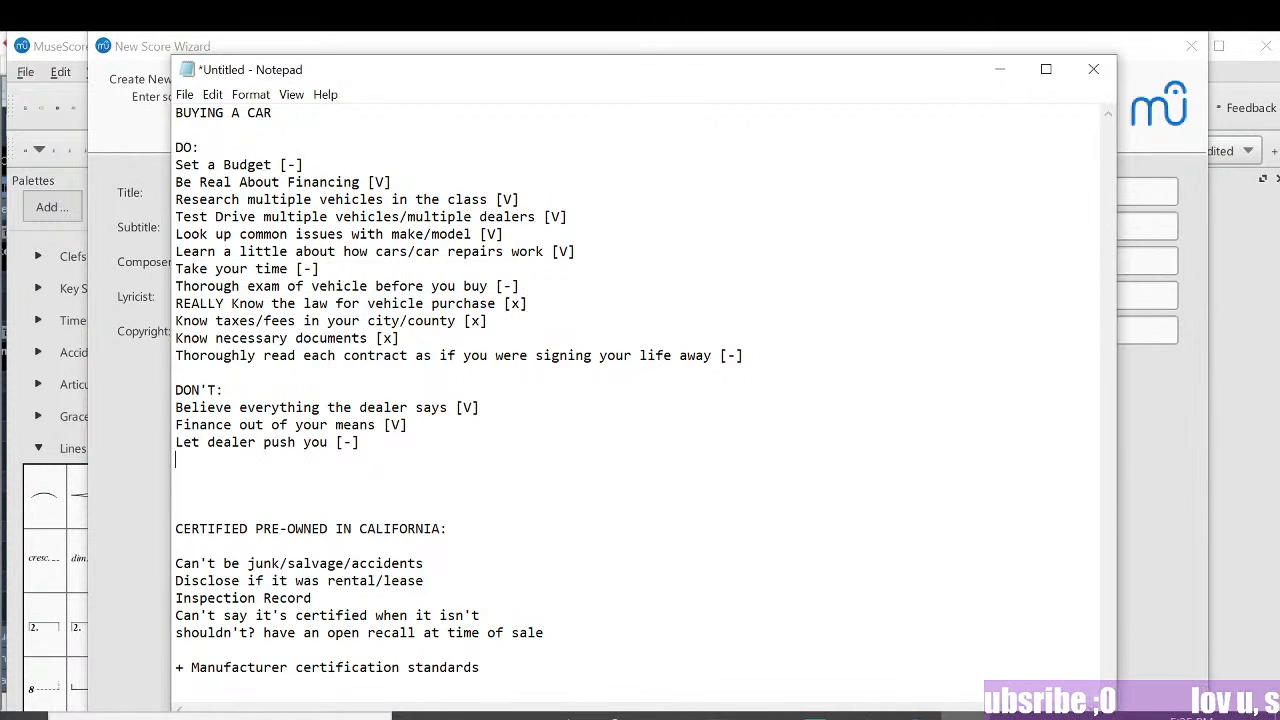
Step: Add the reference "The homework guy (youtube)" below the manufacturer certification standards line, separated by a blank line
{"action": "left_click_drag", "start_coordinate": [551, 76], "coordinate": [525, 55]}
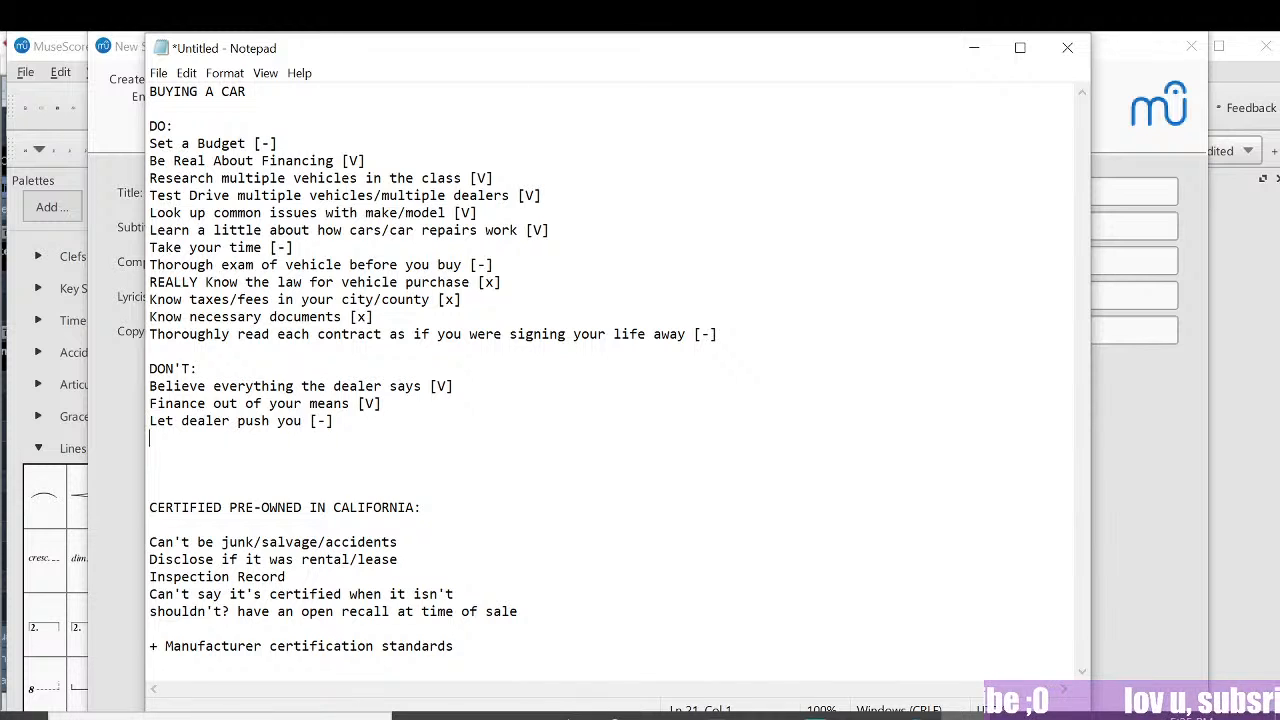
{"action": "left_click", "coordinate": [454, 646]}
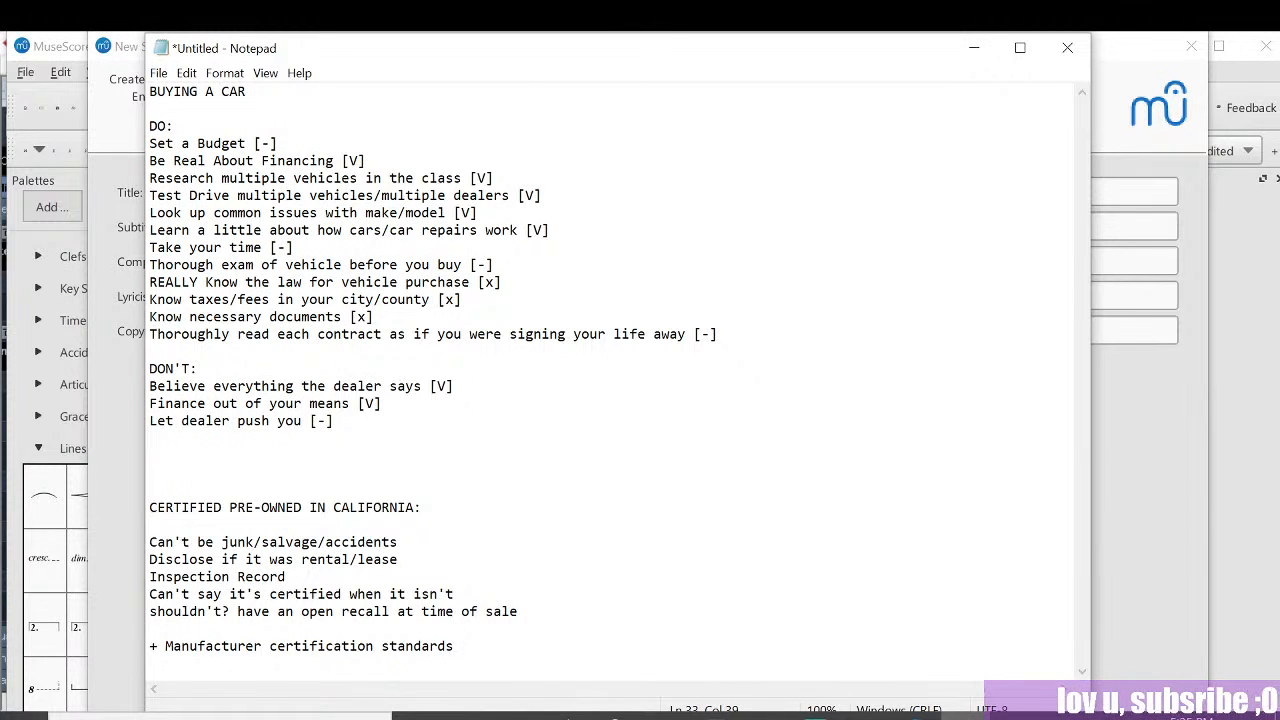
{"action": "key", "text": "Return"}
{"action": "key", "text": "Return"}
{"action": "type", "text": "The homewo"}
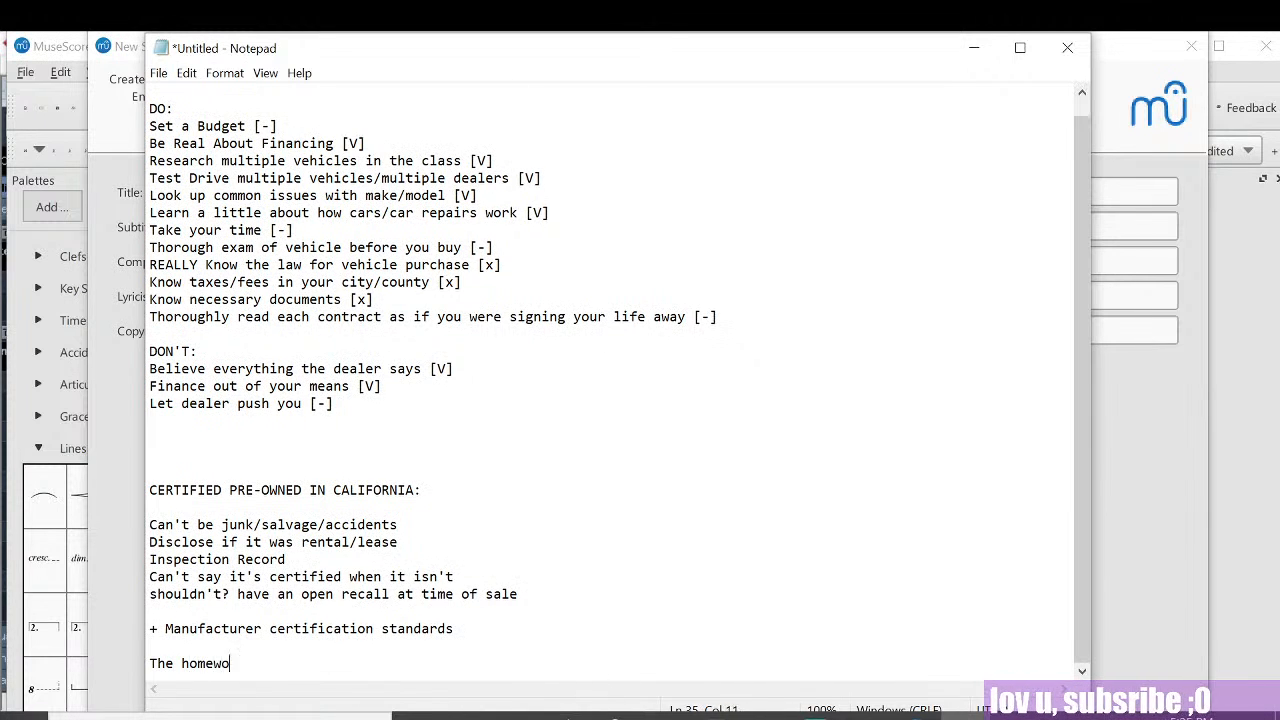
{"action": "type", "text": "rk guy"}
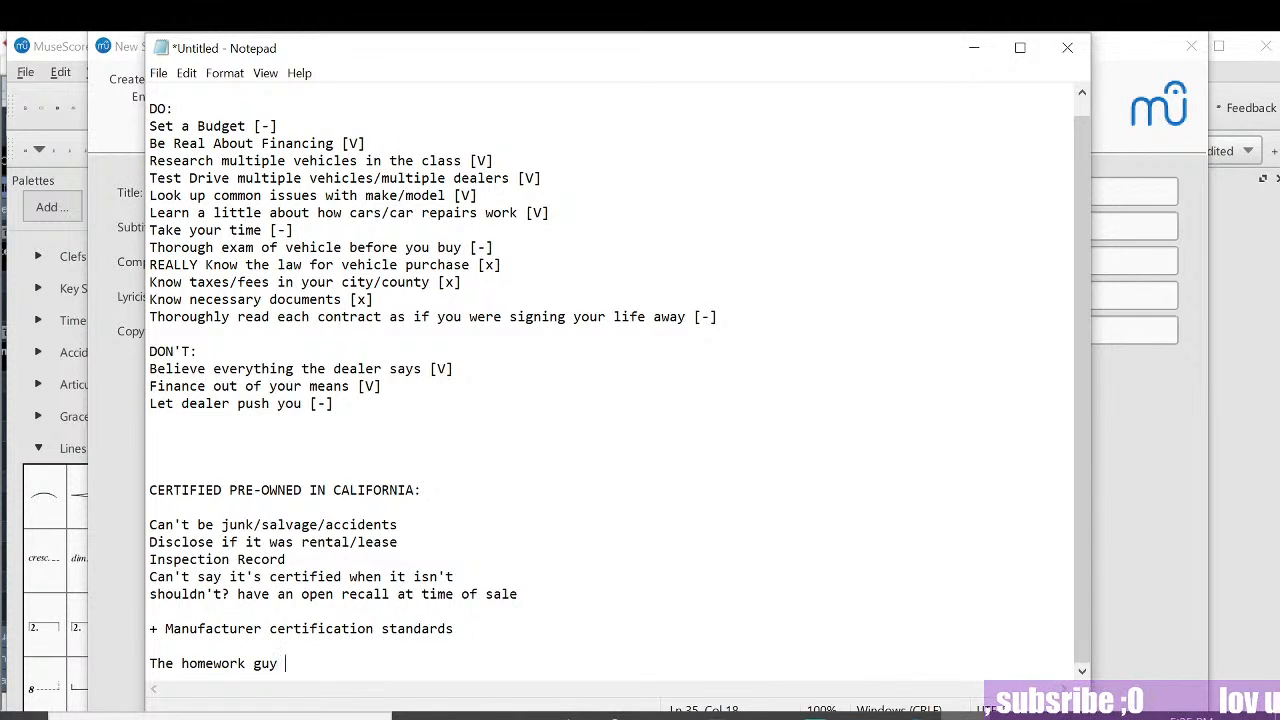
{"action": "type", "text": " (youtube)"}
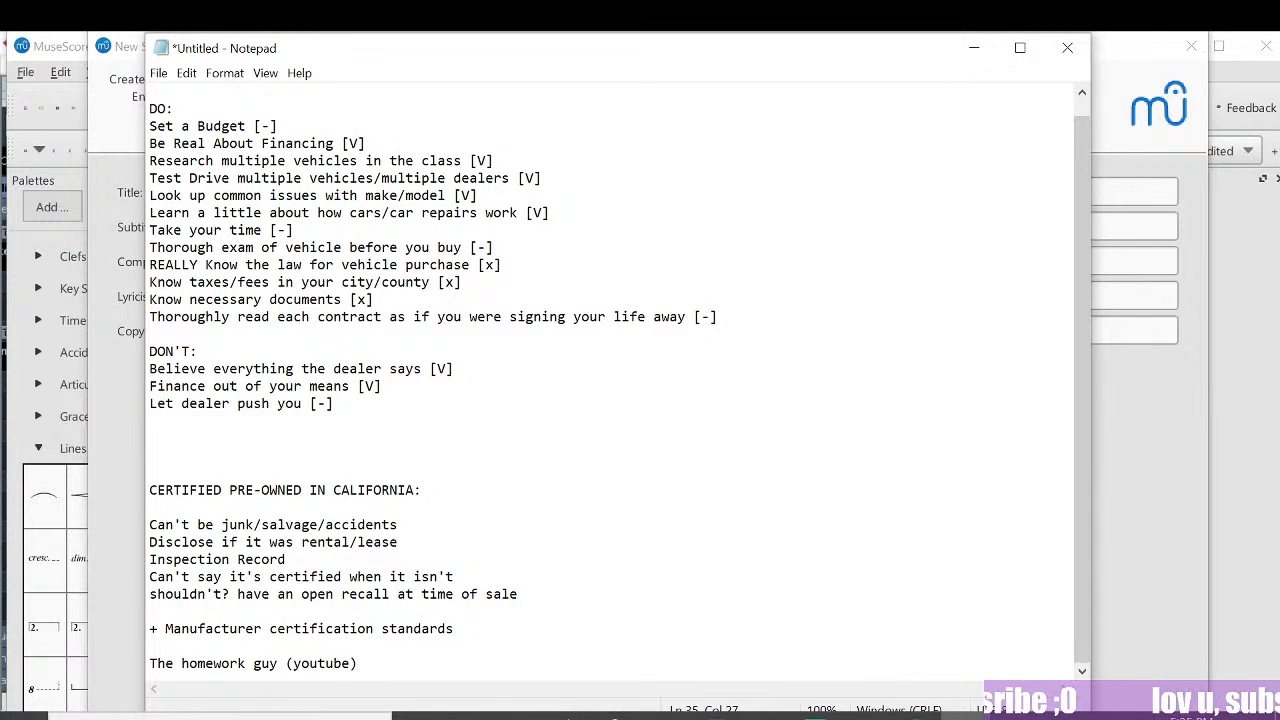
Step: Add "Scotty Kilmer (youtube)" as a second reference on the line below the homework guy entry
{"action": "key", "text": "Return"}
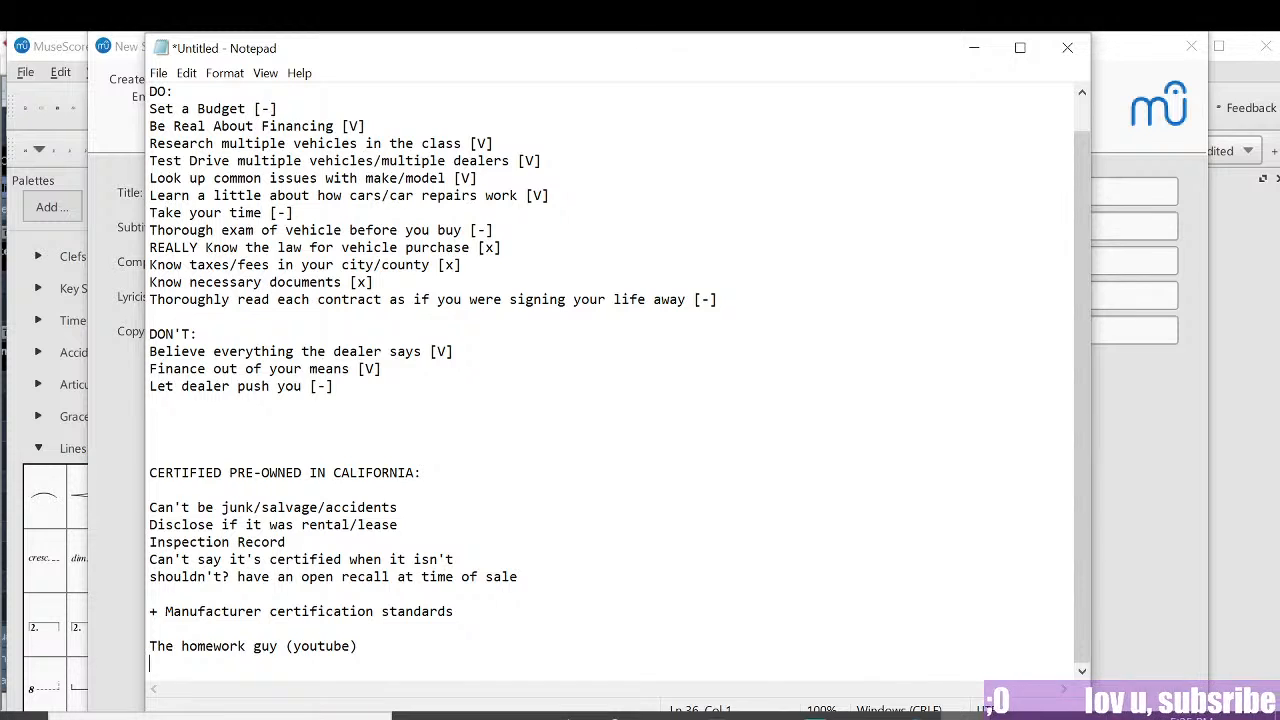
{"action": "type", "text": "Sco"}
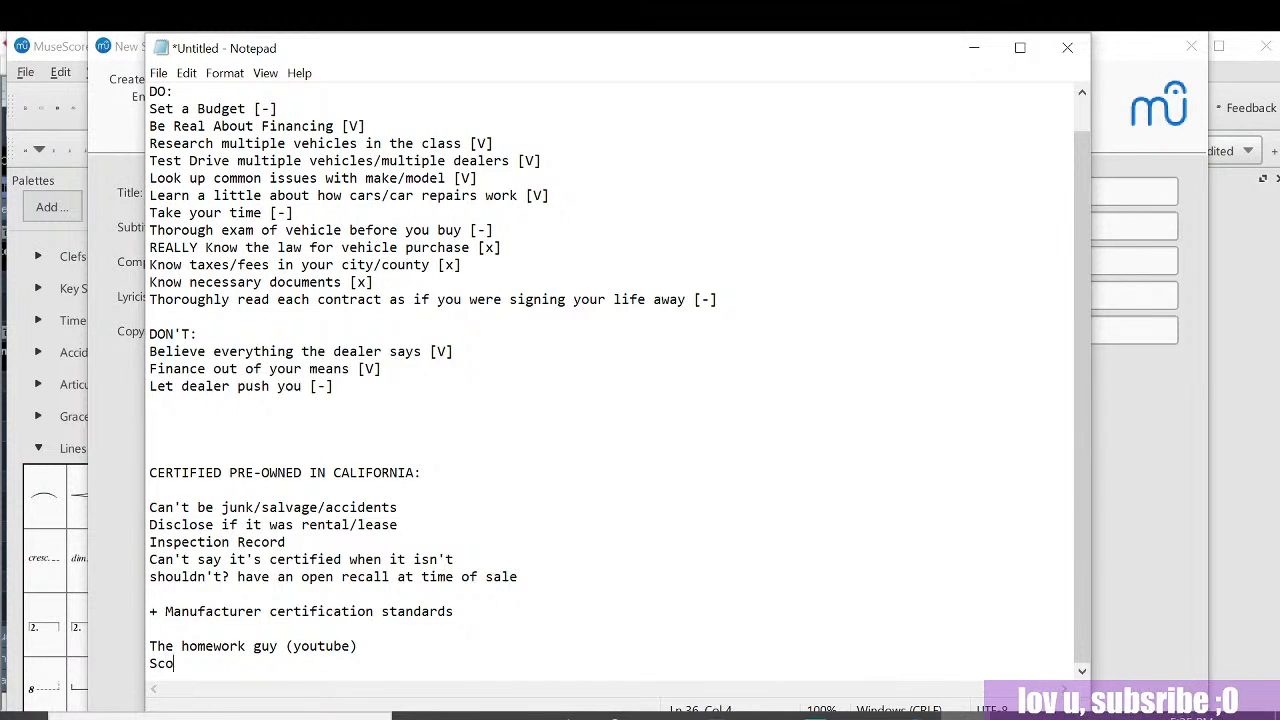
{"action": "type", "text": "tty Kilmer"}
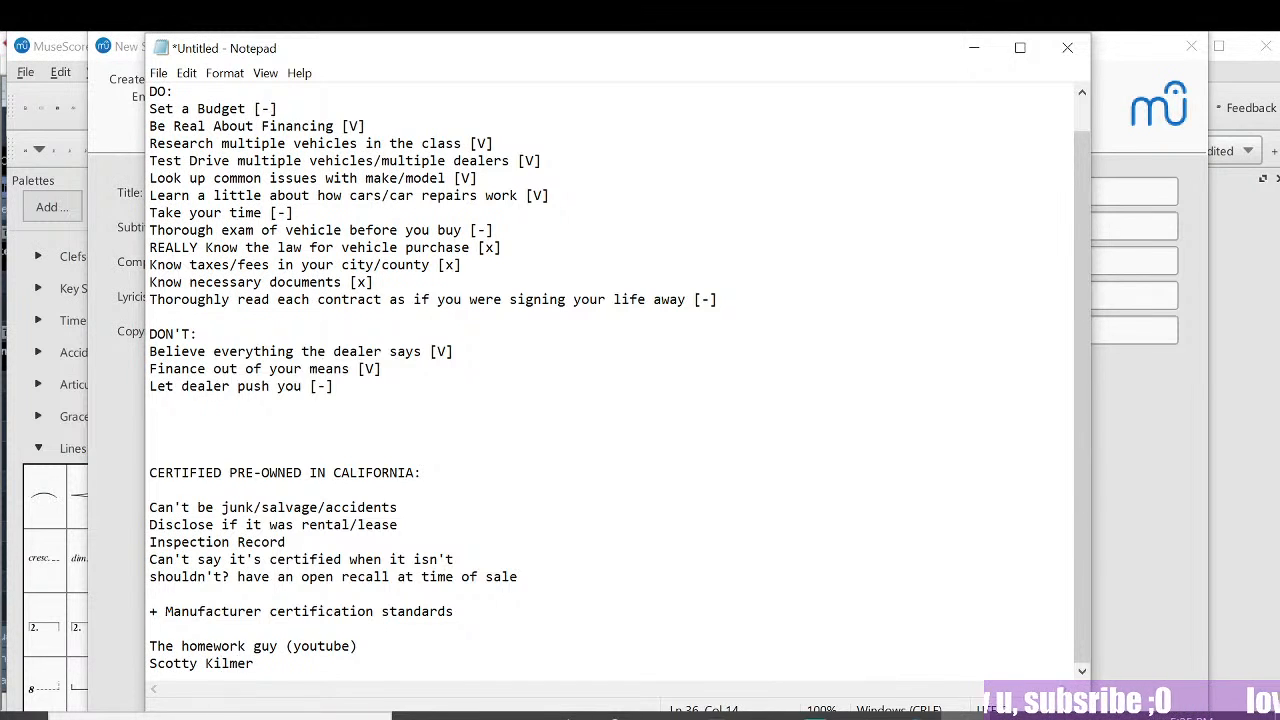
{"action": "type", "text": " (youtube)"}
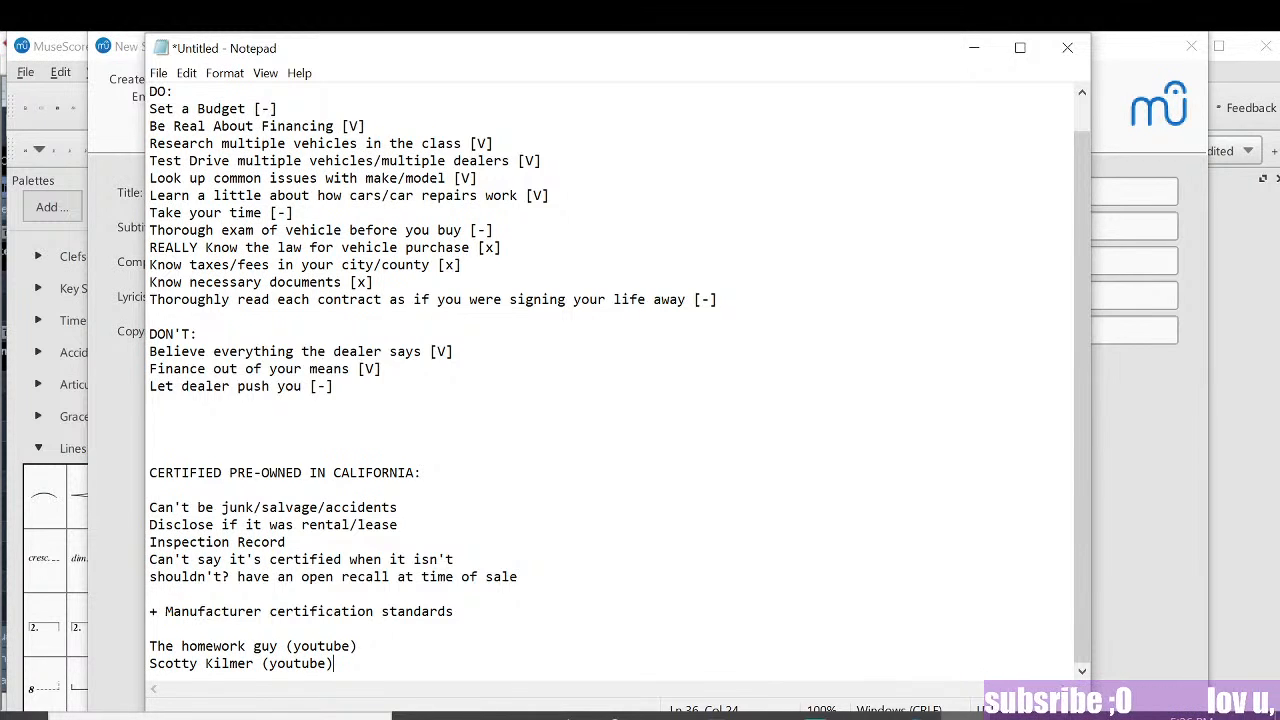
Step: Review the car-buying notes from the BUYING A CAR heading down to the YouTube references
{"action": "scroll", "coordinate": [619, 382], "scroll_direction": "up", "scroll_amount": 1}
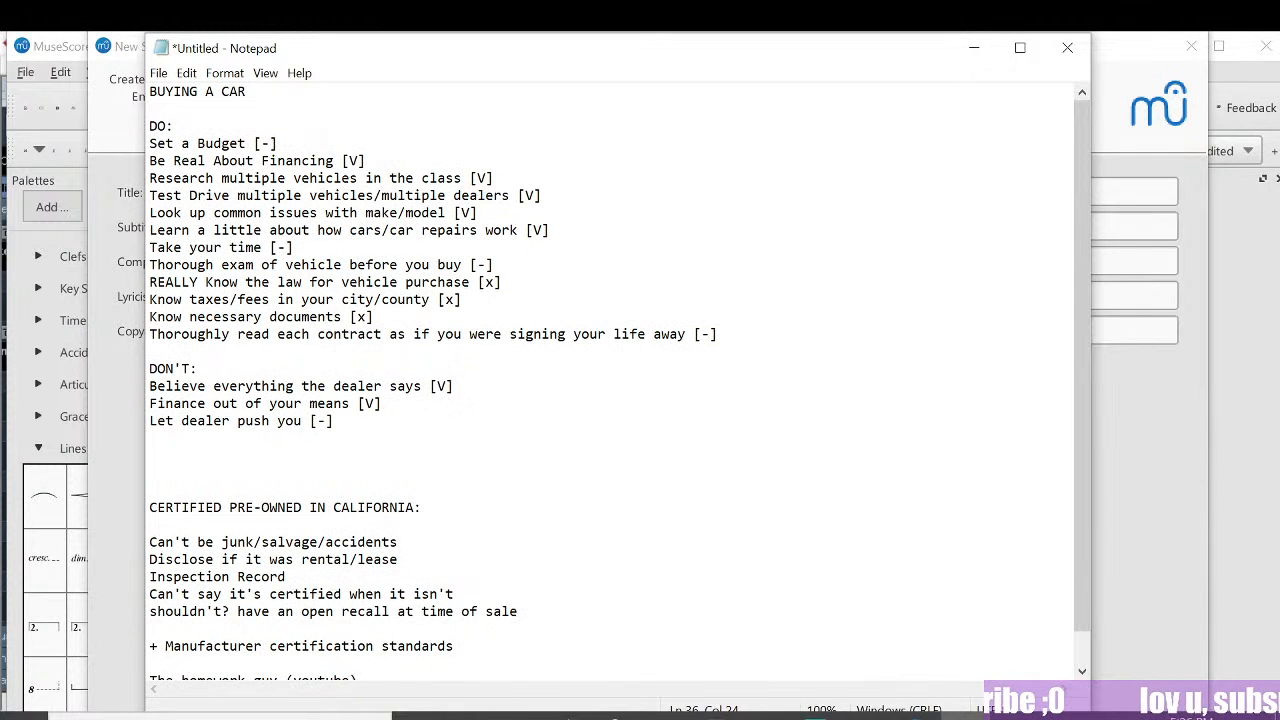
{"action": "scroll", "coordinate": [619, 382], "scroll_direction": "down", "scroll_amount": 1}
{"action": "scroll", "coordinate": [619, 382], "scroll_direction": "up", "scroll_amount": 1}
{"action": "scroll", "coordinate": [619, 382], "scroll_direction": "down", "scroll_amount": 1}
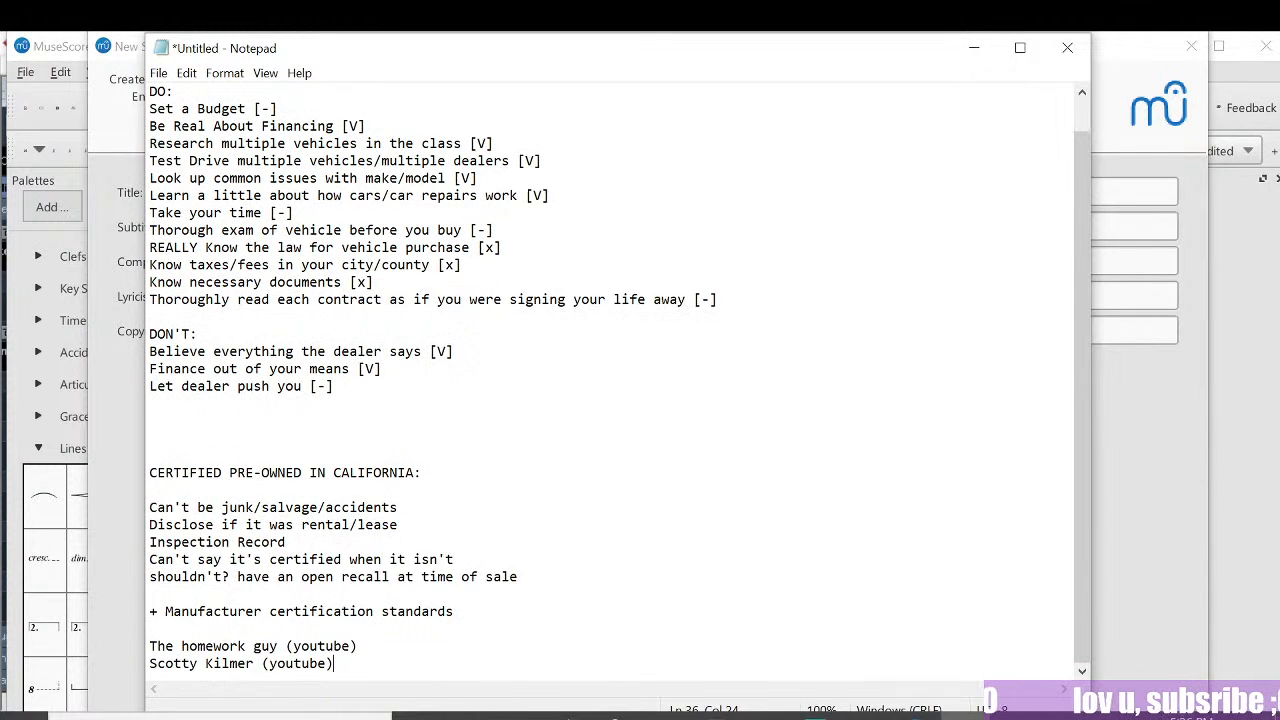
{"action": "scroll", "coordinate": [619, 382], "scroll_direction": "up", "scroll_amount": 1}
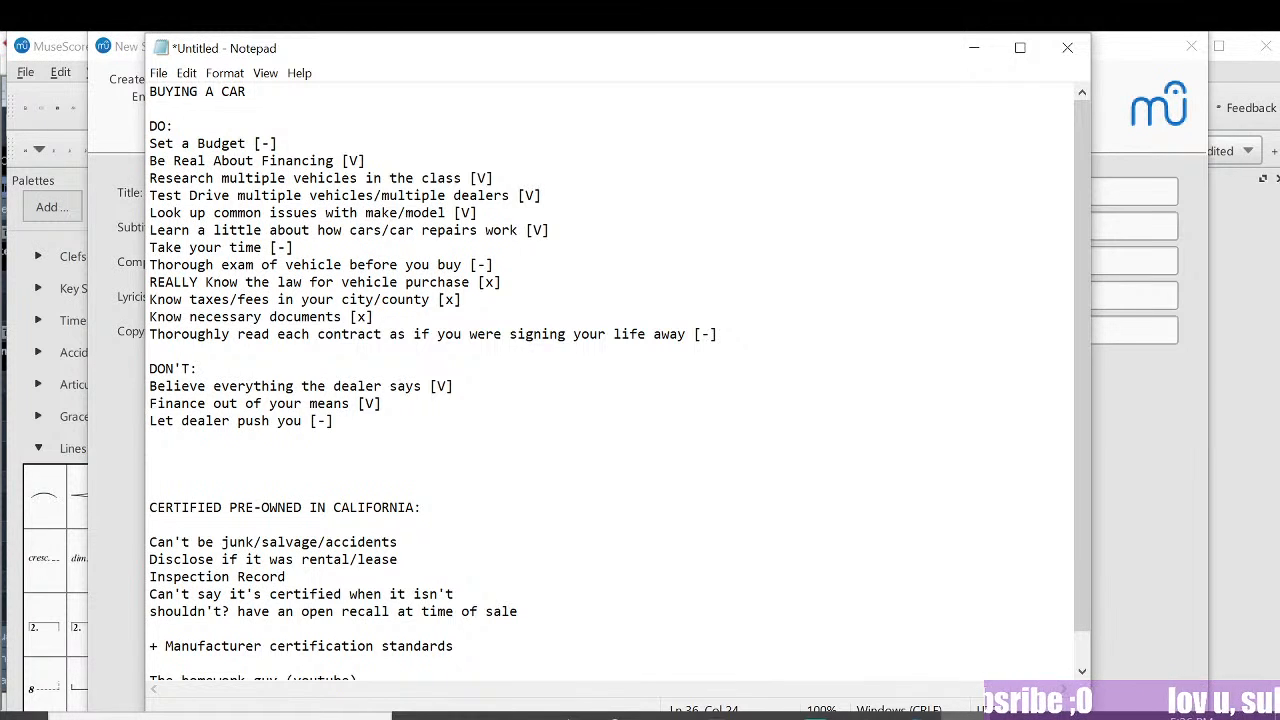
{"action": "scroll", "coordinate": [619, 382], "scroll_direction": "down", "scroll_amount": 1}
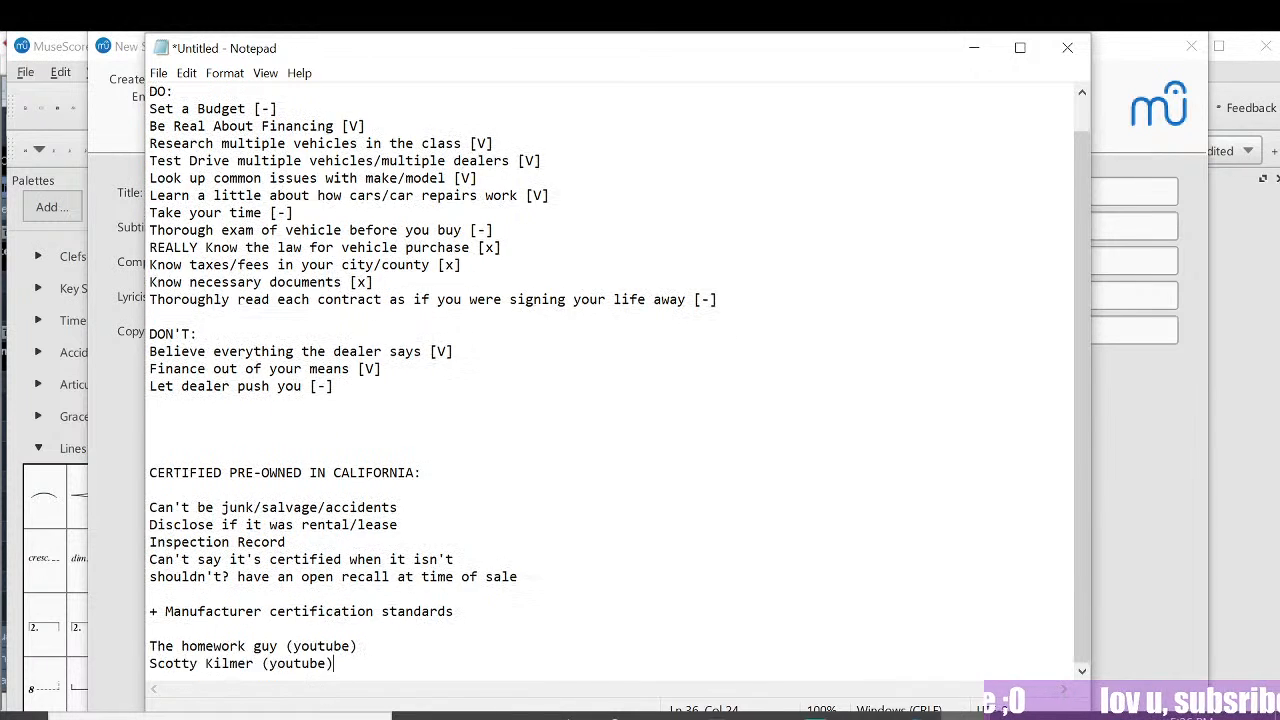
{"action": "scroll", "coordinate": [619, 382], "scroll_direction": "up", "scroll_amount": 1}
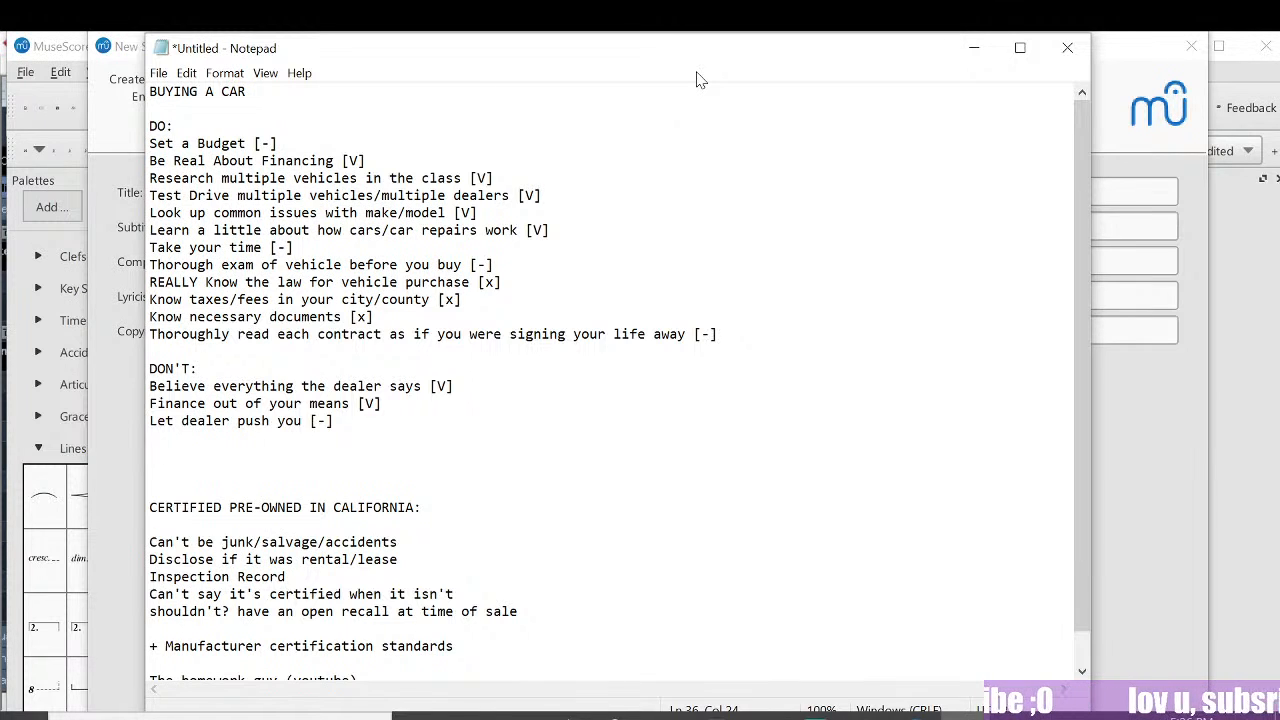
{"action": "scroll", "coordinate": [619, 382], "scroll_direction": "down", "scroll_amount": 1}
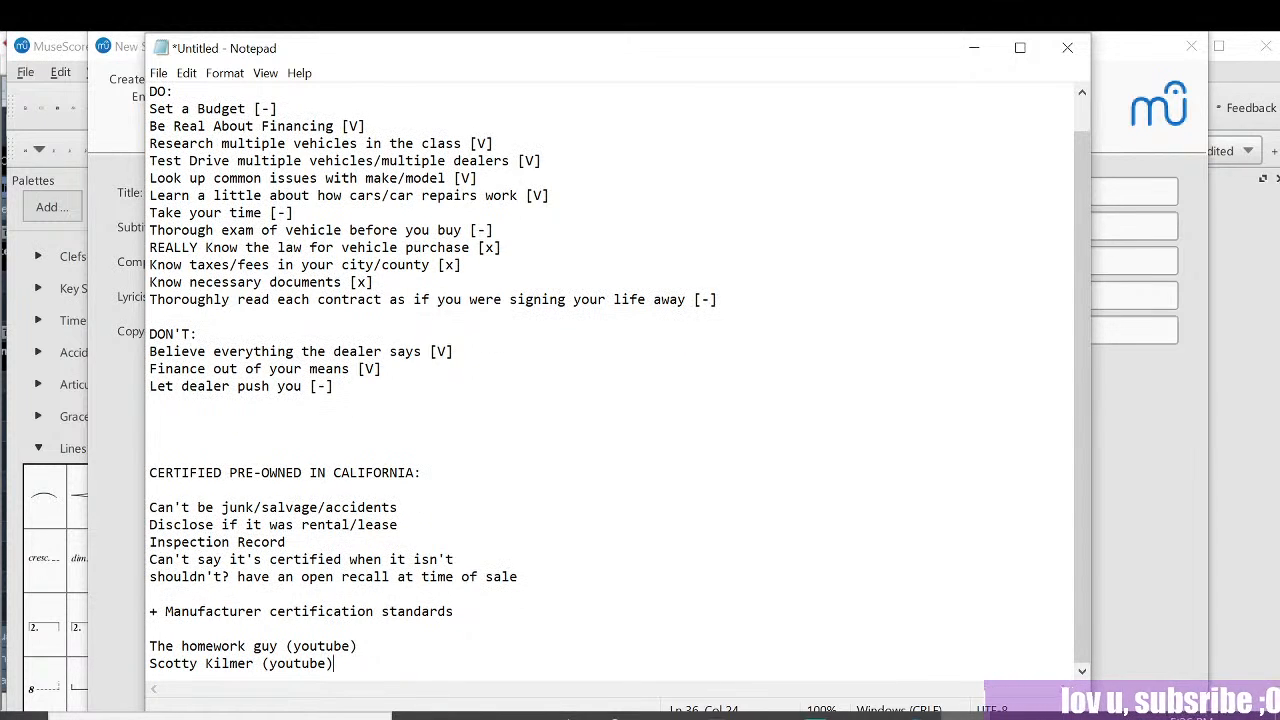
Step: Leave three blank lines below the YouTube references and write the example line "AMAZING CAR - $12,000 (32 days)"
{"action": "key", "text": "Return"}
{"action": "key", "text": "Return"}
{"action": "key", "text": "Return"}
{"action": "key", "text": "Return"}
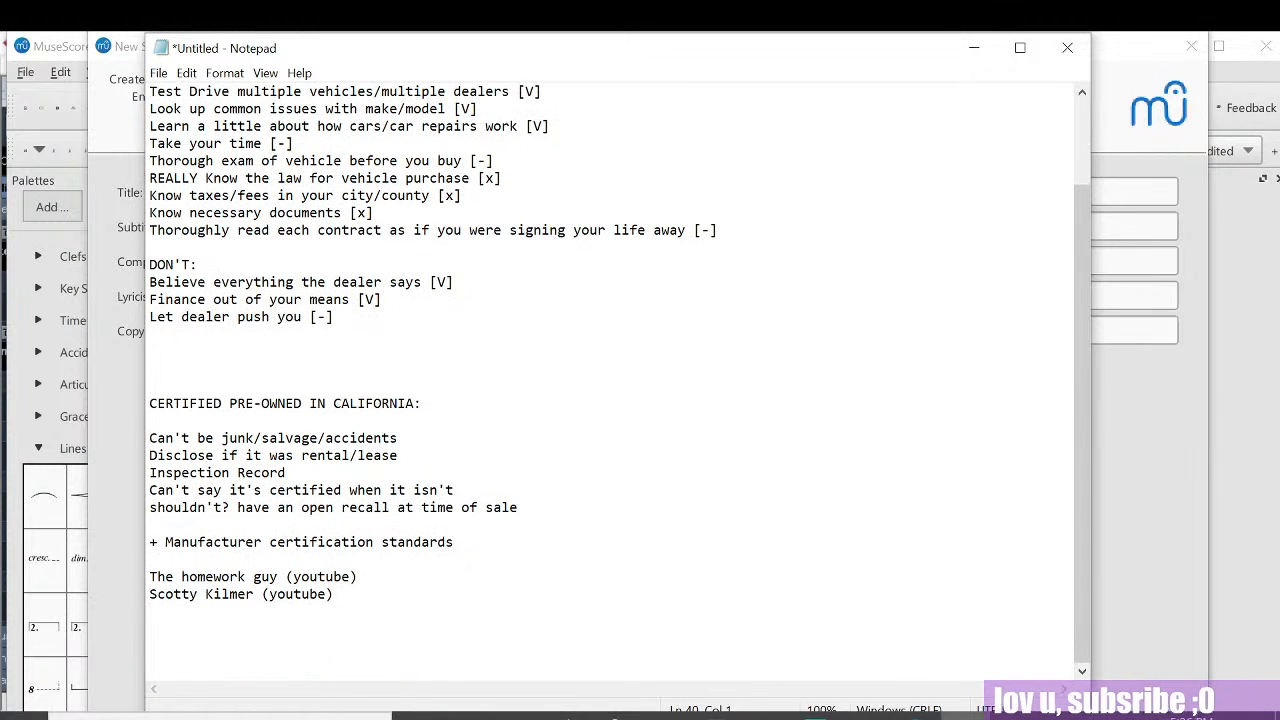
{"action": "type", "text": "AMAZING CAR"}
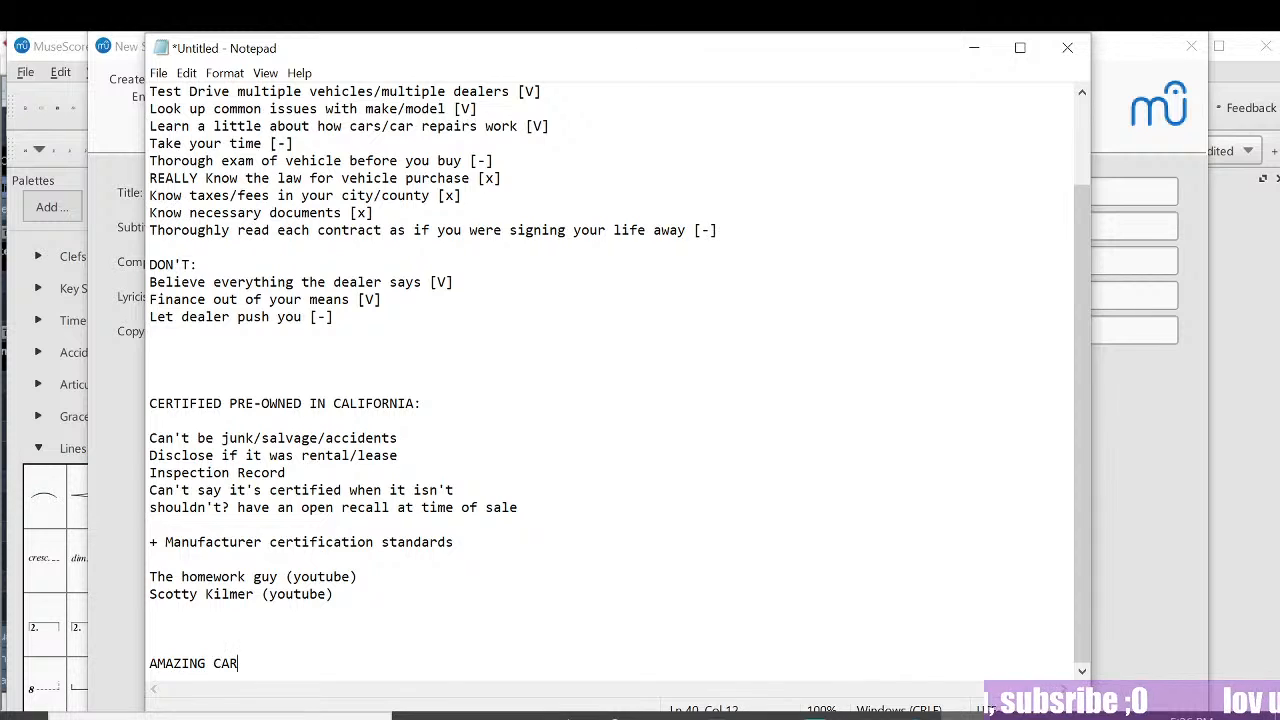
{"action": "type", "text": " - "}
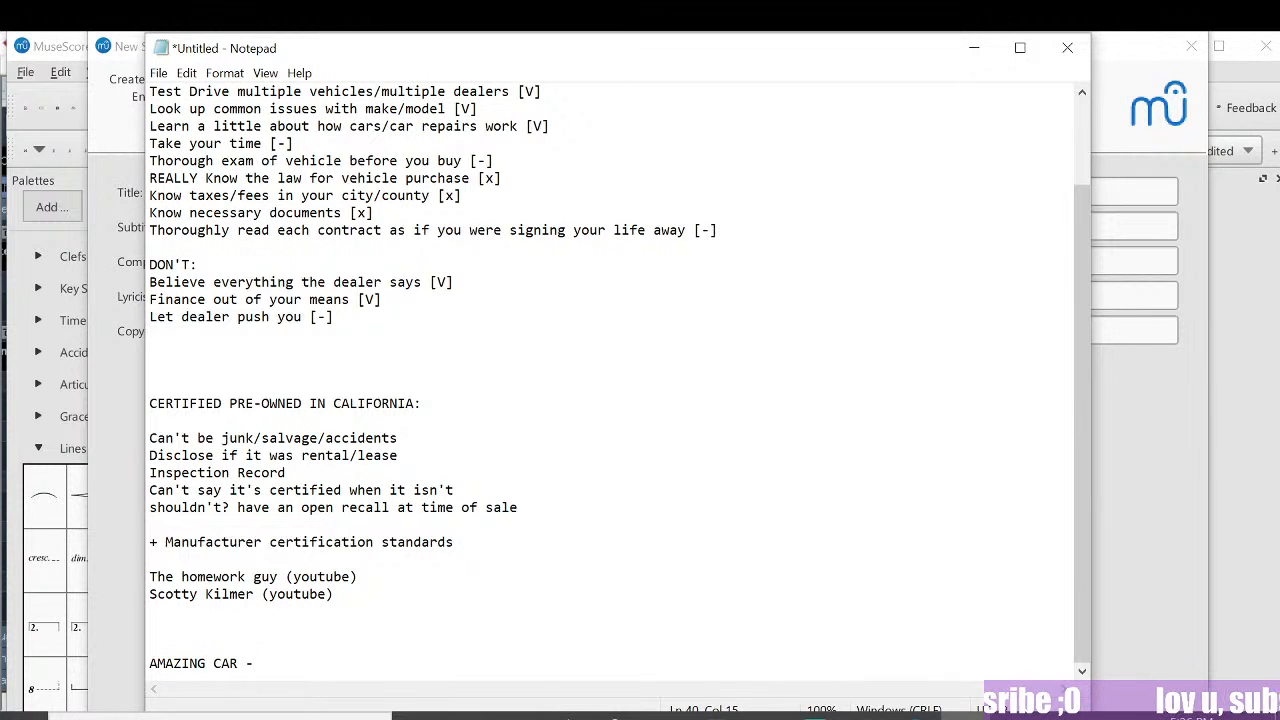
{"action": "type", "text": "$12,00"}
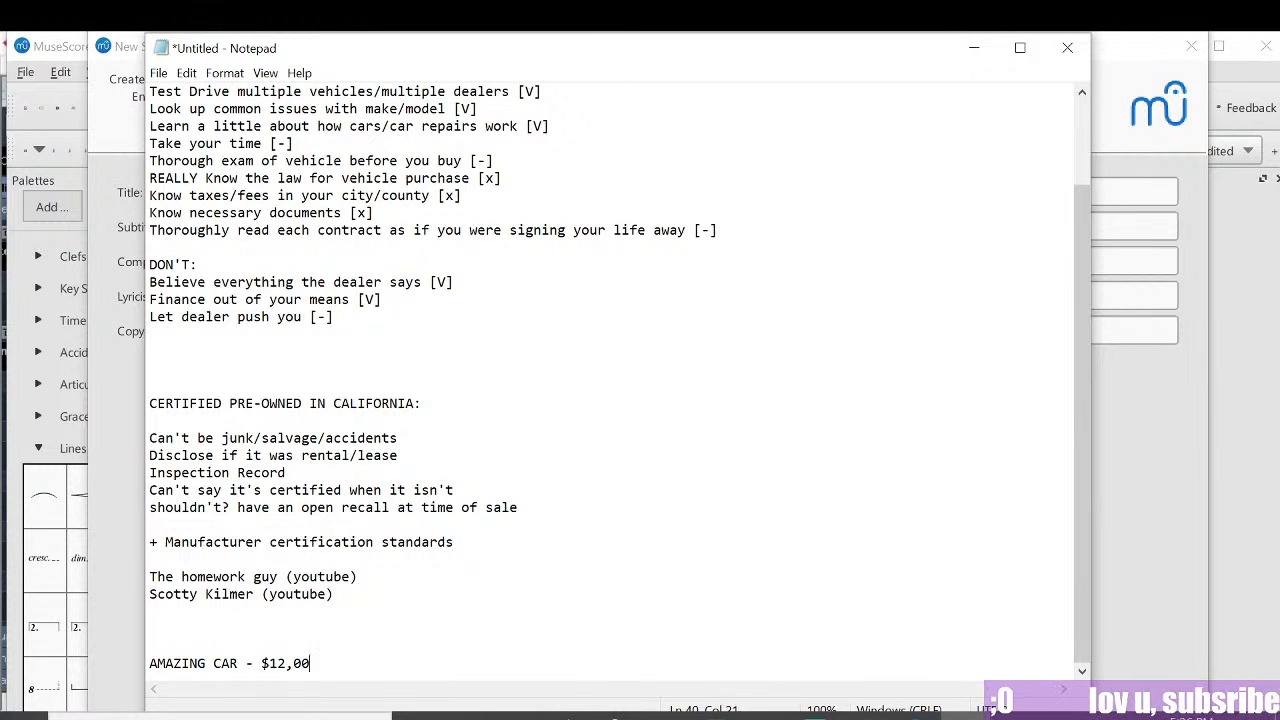
{"action": "type", "text": "0"}
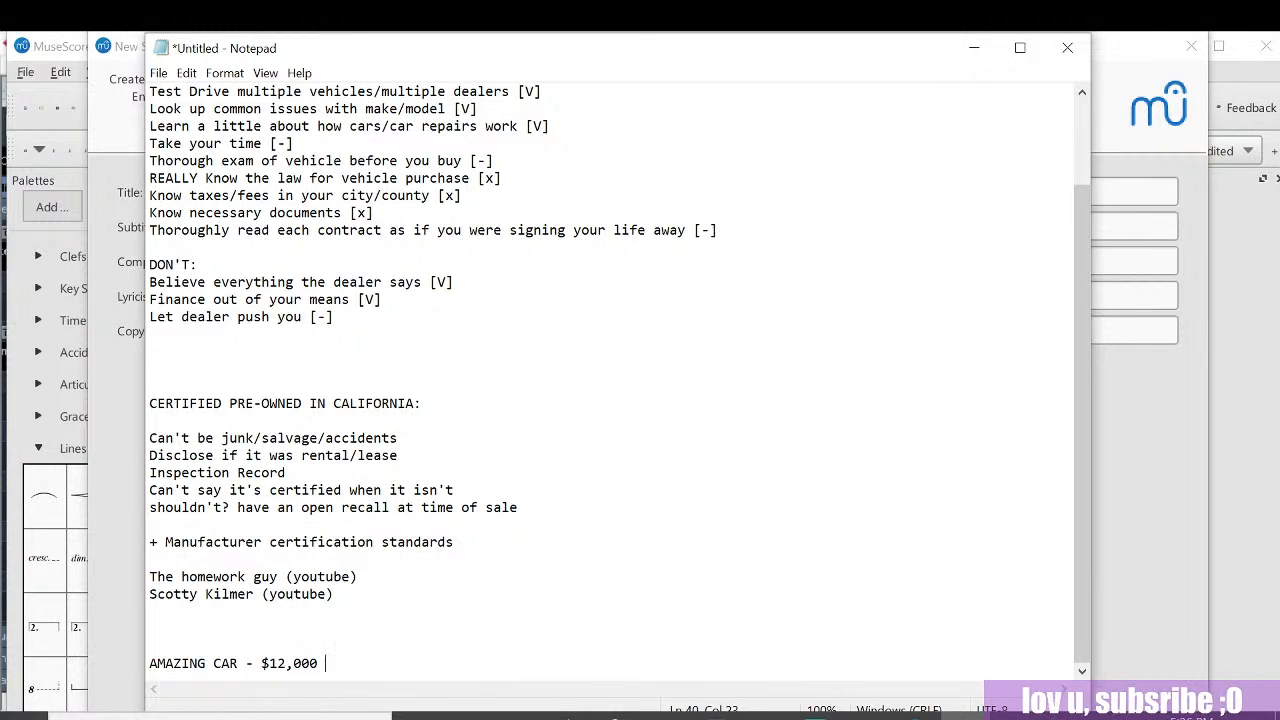
{"action": "type", "text": " (3"}
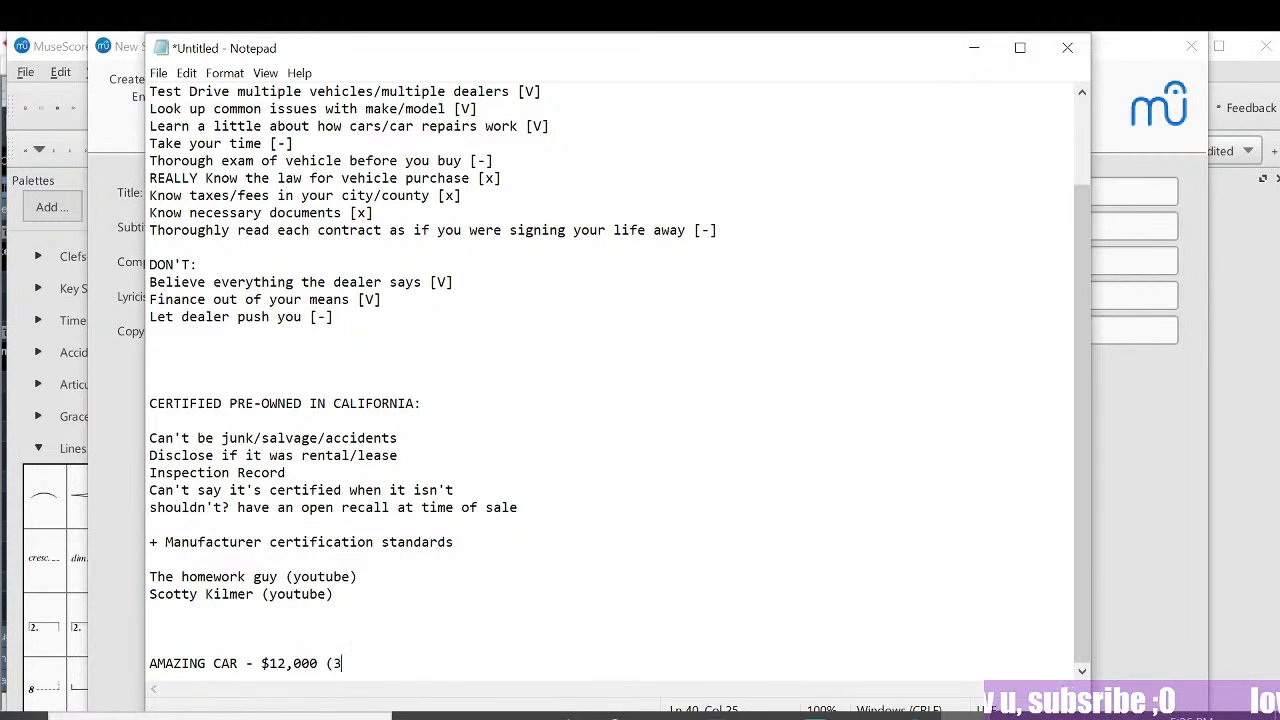
{"action": "type", "text": "2 dat"}
{"action": "key", "text": "BackSpace"}
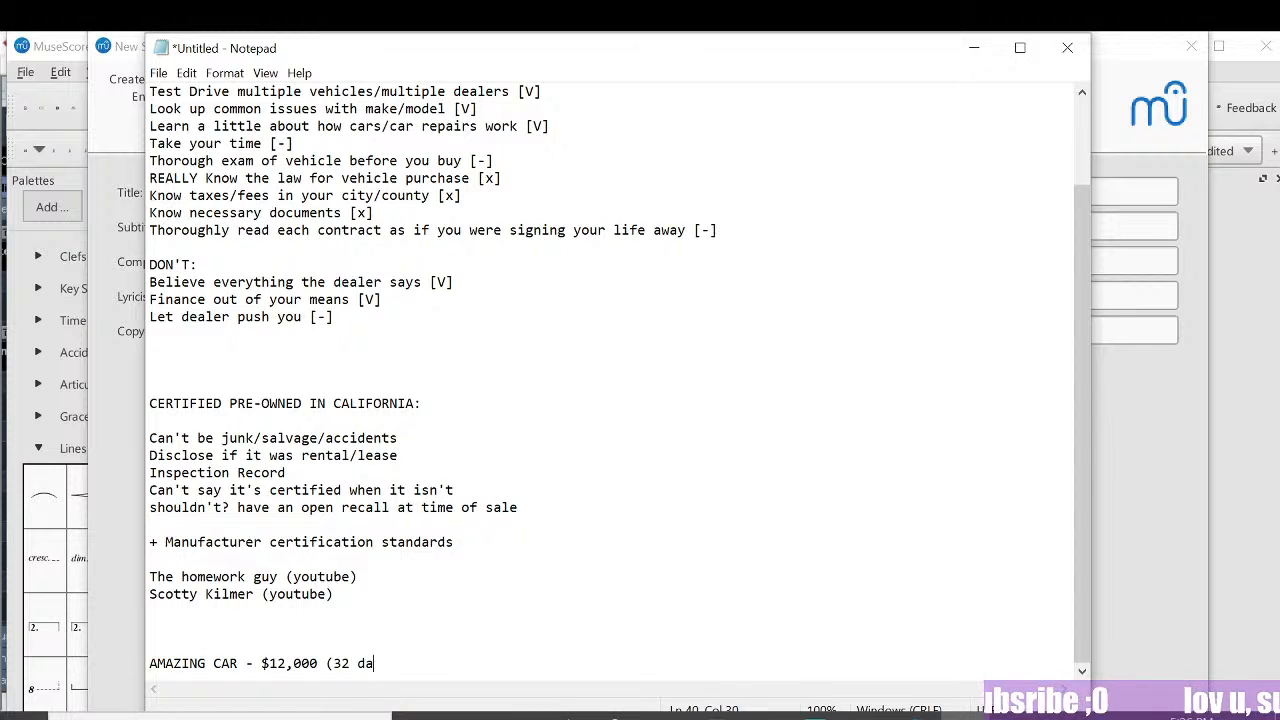
{"action": "type", "text": "ys)"}
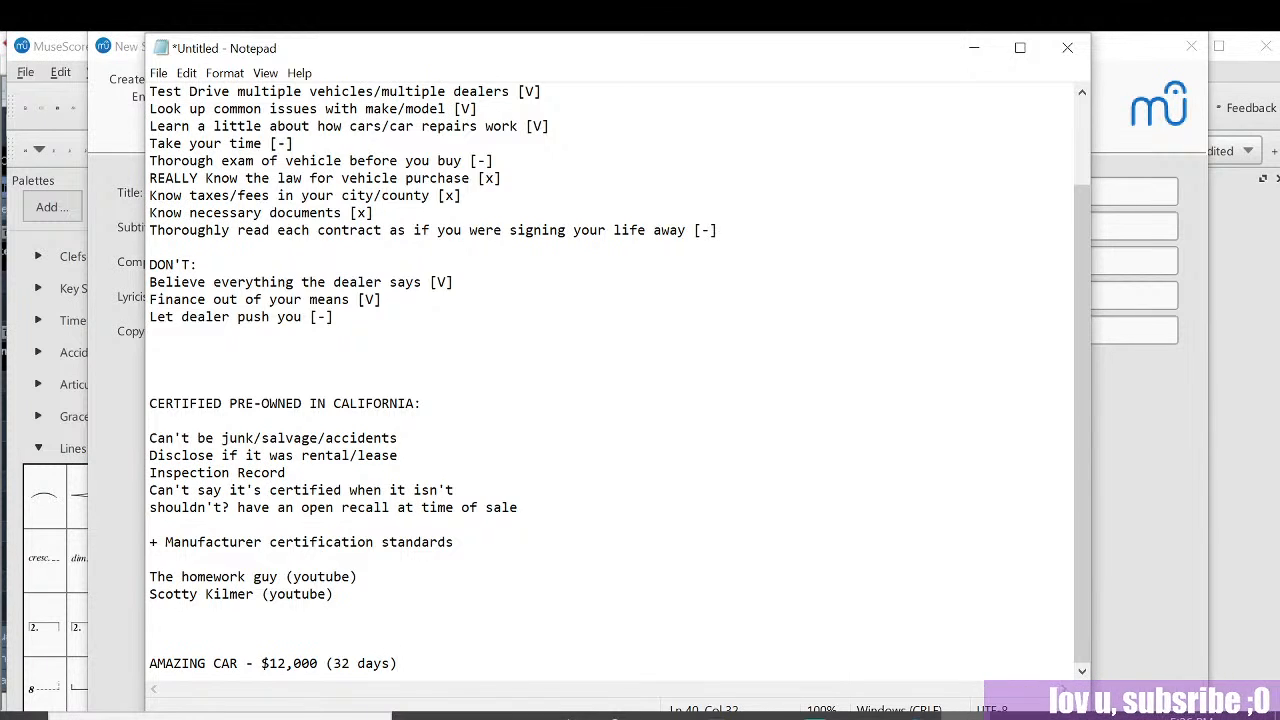
Step: Append the tag "[certified pre-owned]" to the end of the AMAZING CAR line
{"action": "type", "text": " [cert"}
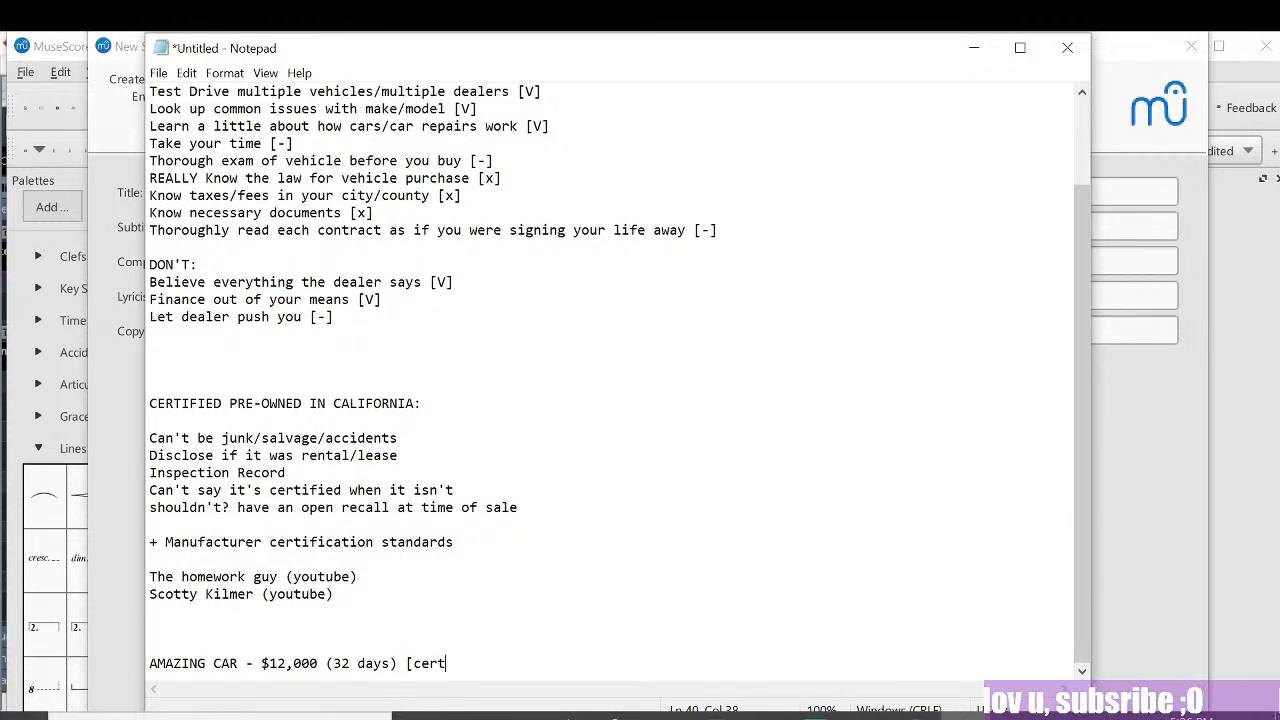
{"action": "type", "text": "ified"}
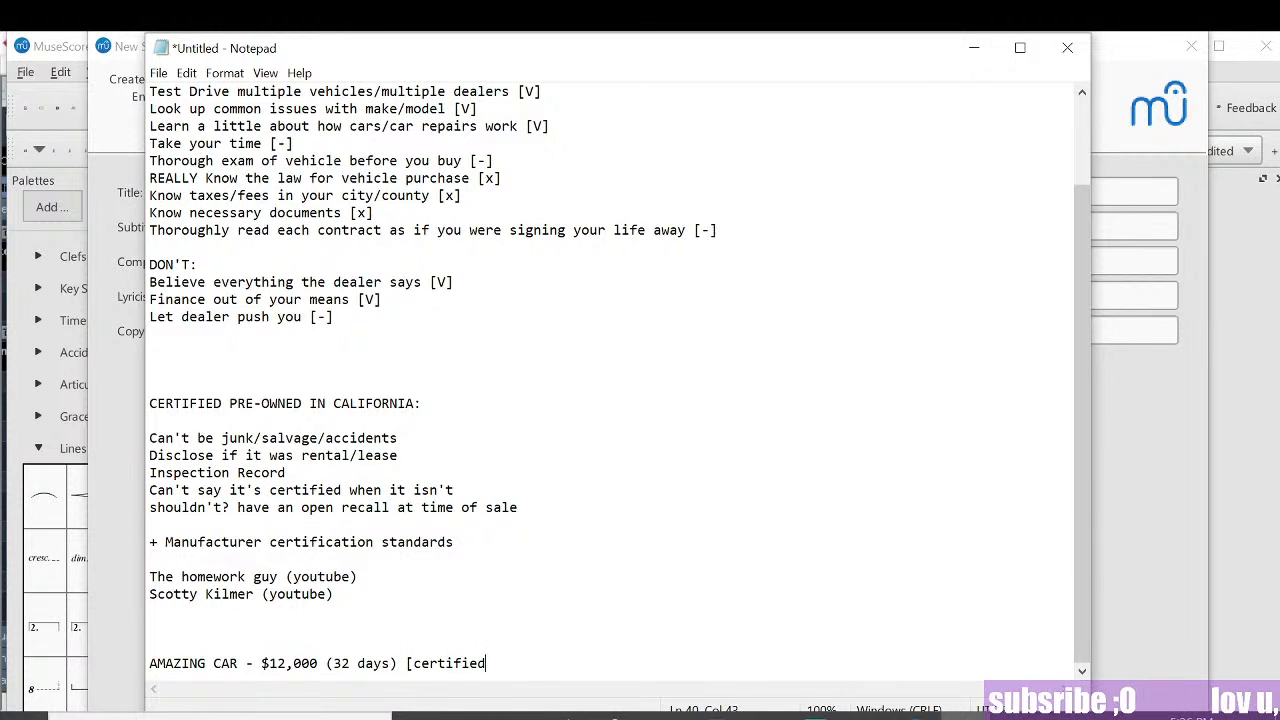
{"action": "type", "text": " pre-"}
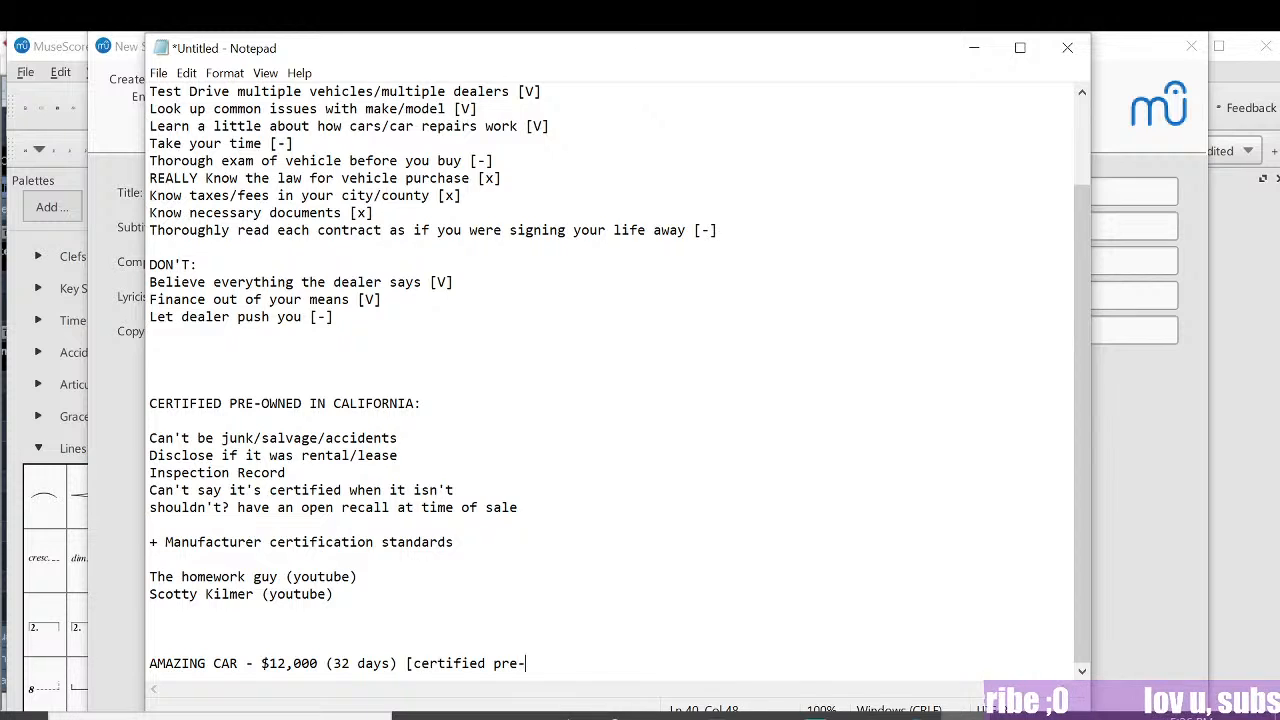
{"action": "type", "text": "owned]"}
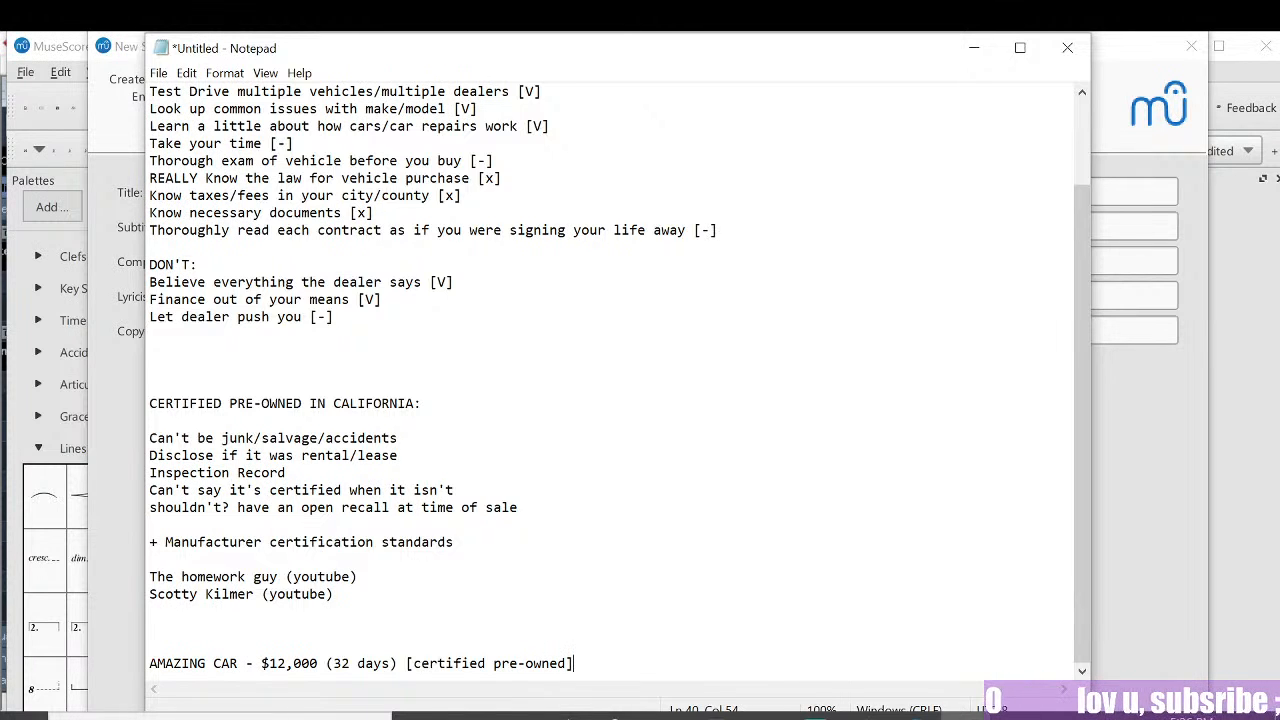
Step: Add the line "Final Price - $20,000" below the AMAZING CAR line, with a blank line between them
{"action": "key", "text": "Return"}
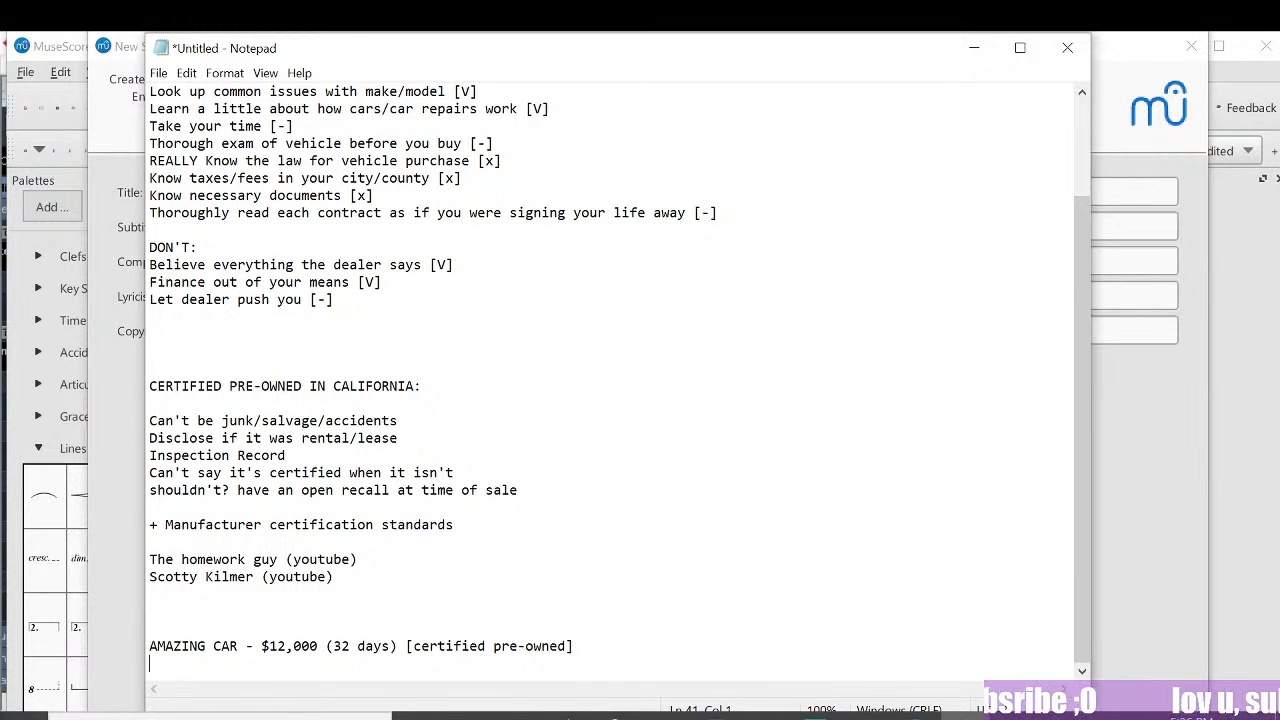
{"action": "type", "text": "$"}
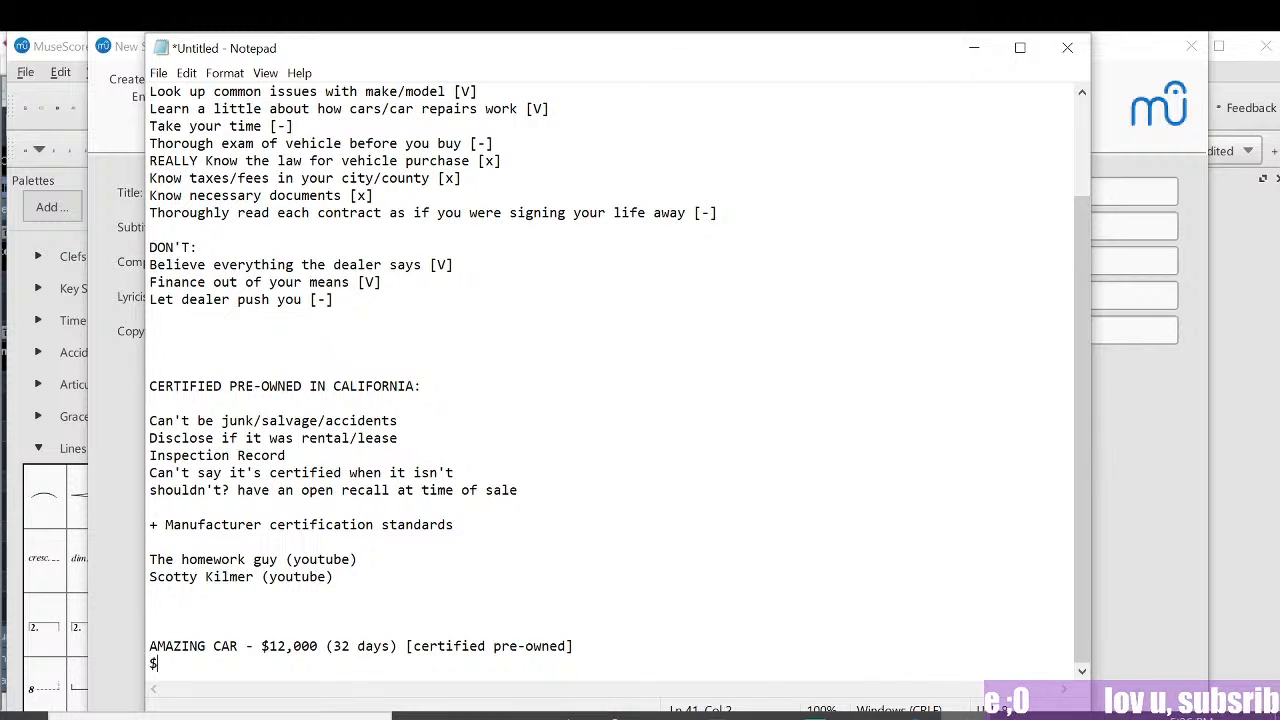
{"action": "type", "text": "20,000"}
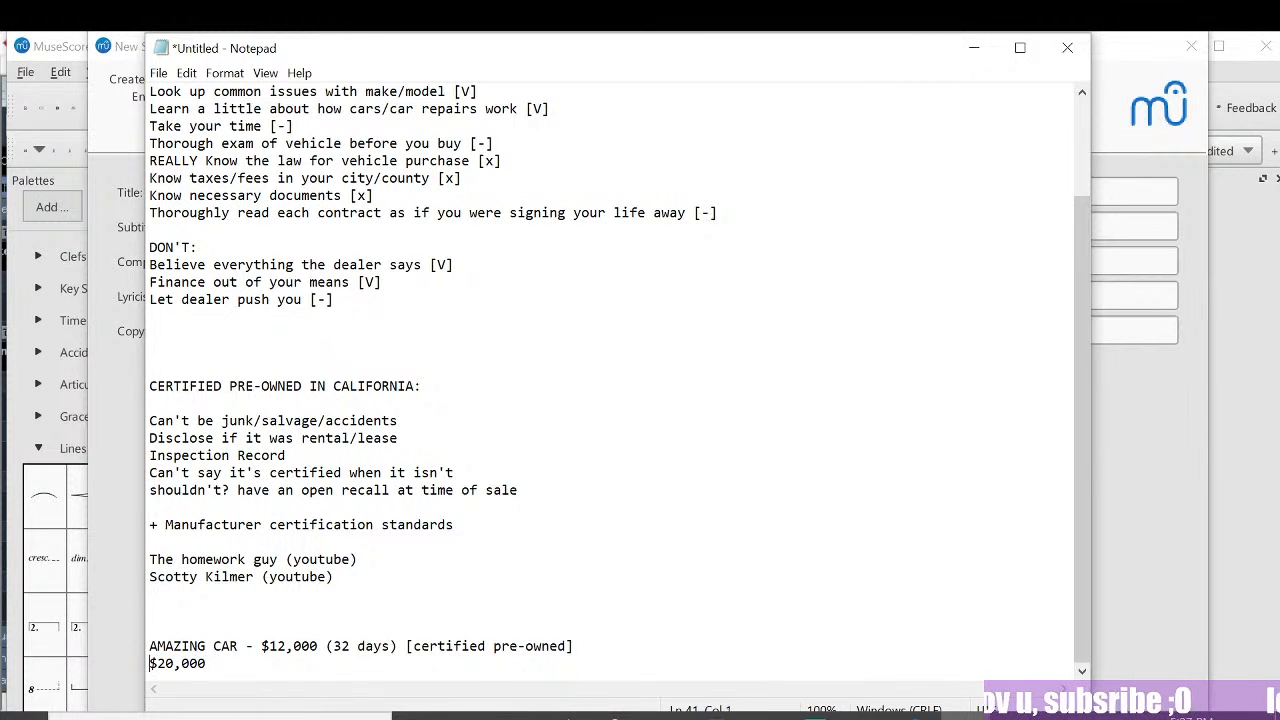
{"action": "key", "text": "Return"}
{"action": "type", "text": "Final Pric"}
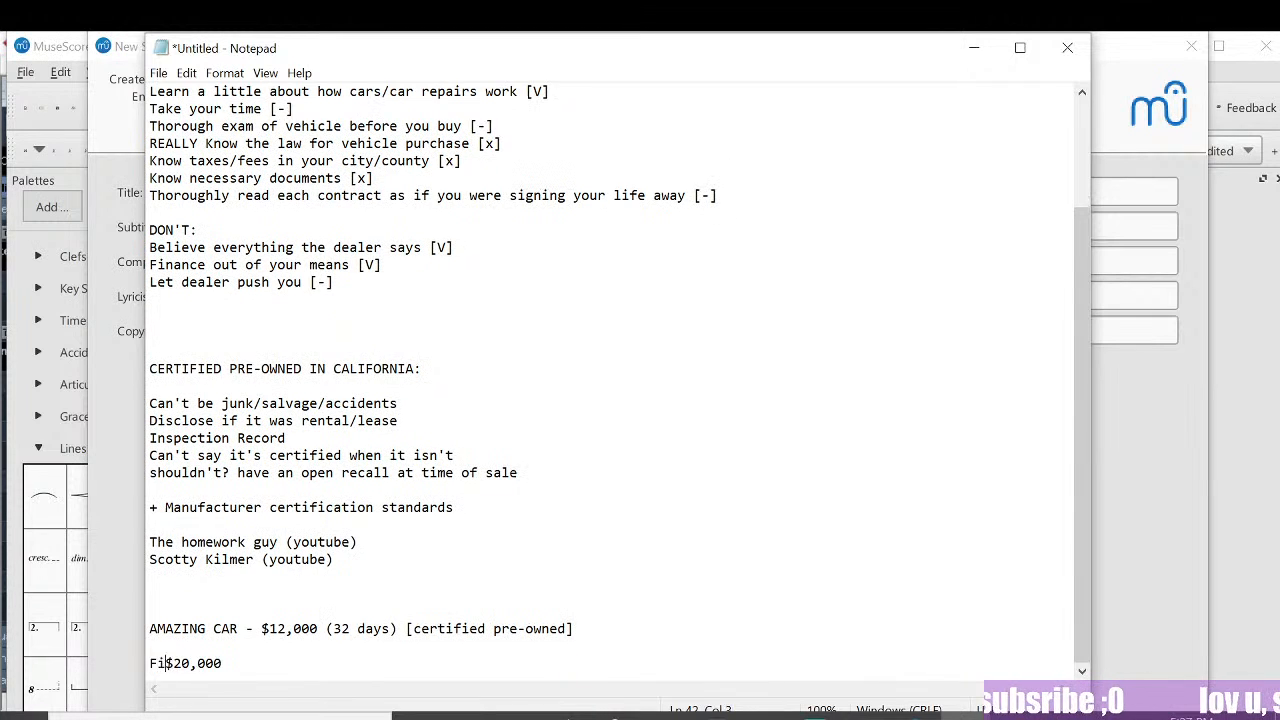
{"action": "type", "text": "e -"}
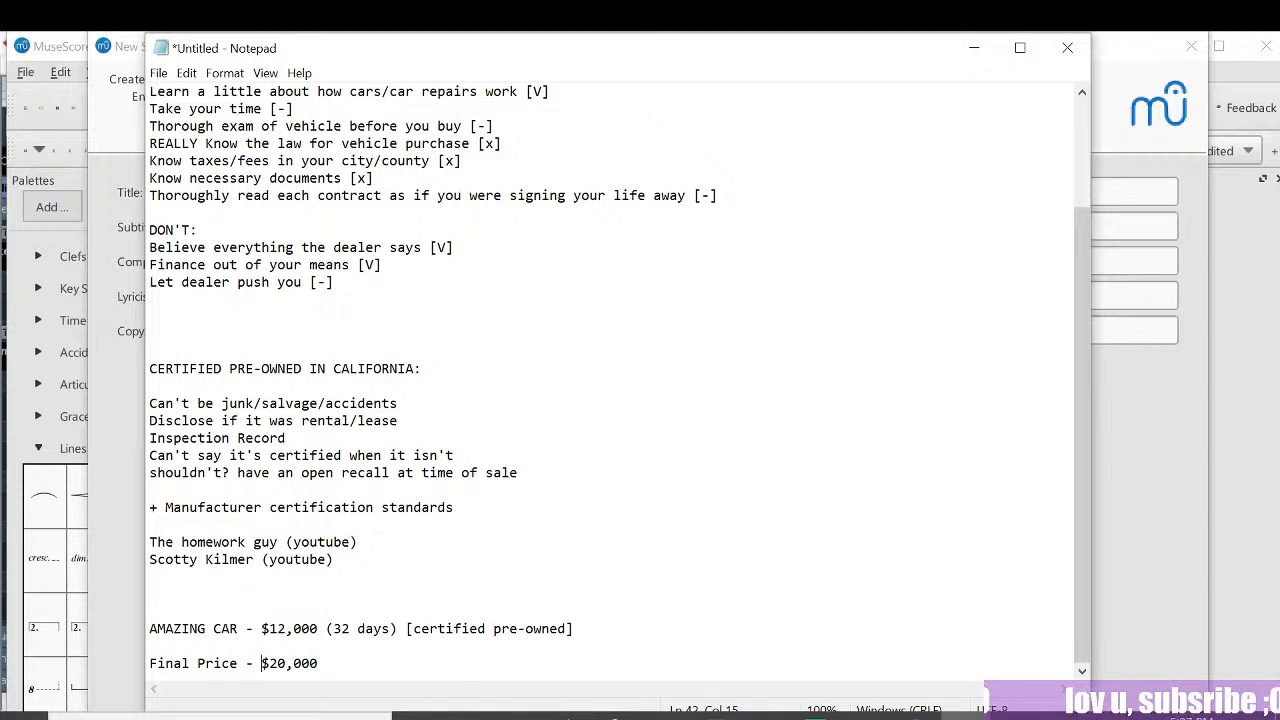
Step: Add the amount "$12,000" below the Final Price line after a blank line, and start a new line under it
{"action": "key", "text": "End"}
{"action": "key", "text": "Return"}
{"action": "key", "text": "Return"}
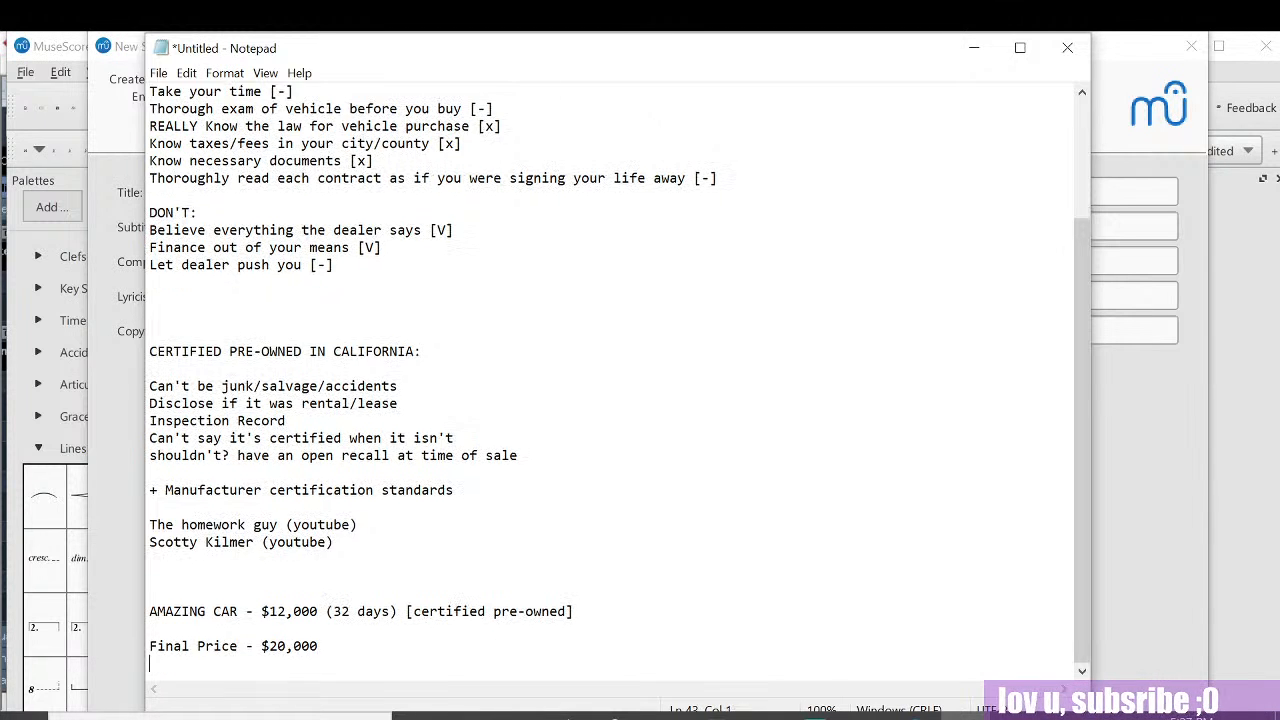
{"action": "type", "text": "$12,00"}
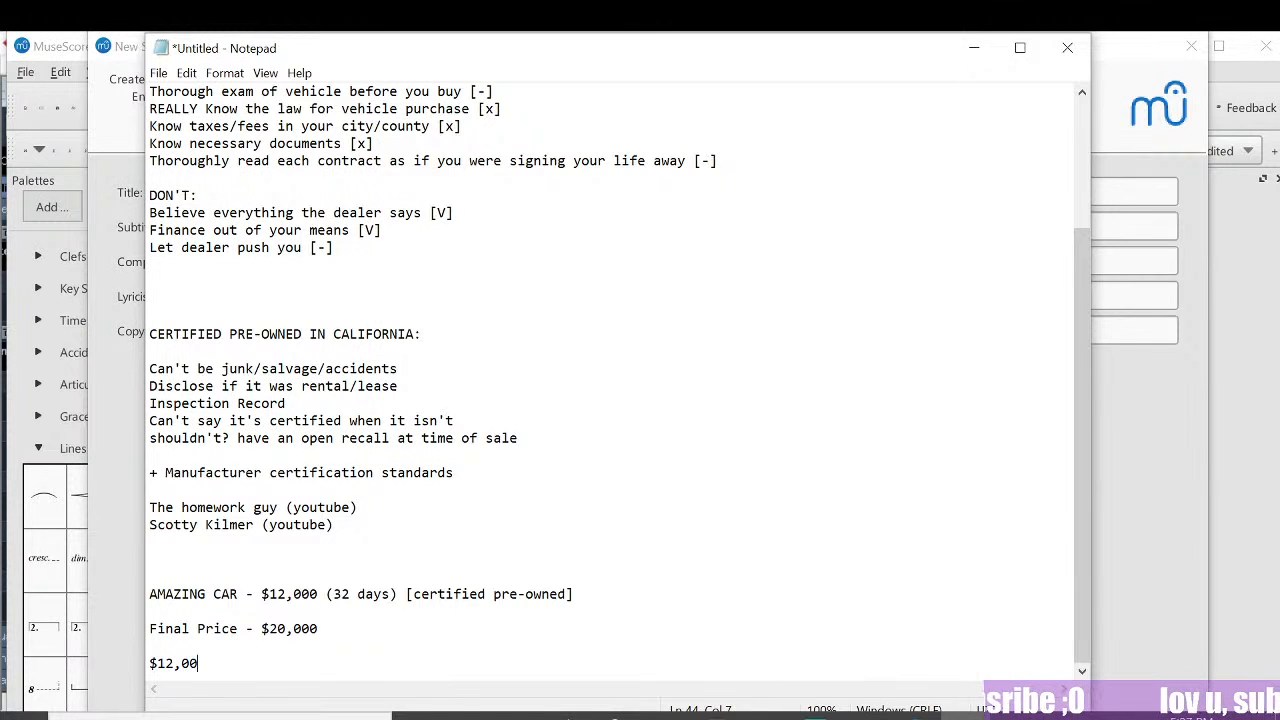
{"action": "type", "text": "0"}
{"action": "key", "text": "Return"}
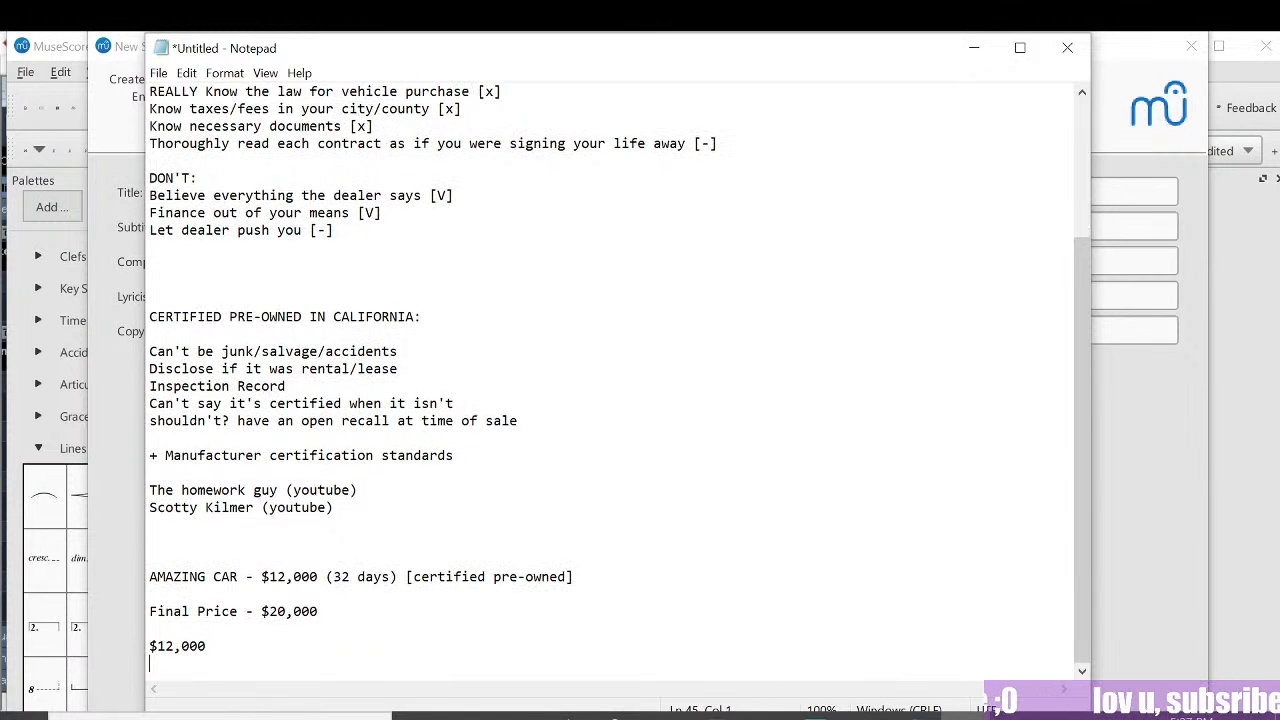
Step: Write the line "+$2,000 security system" below the $12,000 amount and start a new line under it
{"action": "type", "text": "+"}
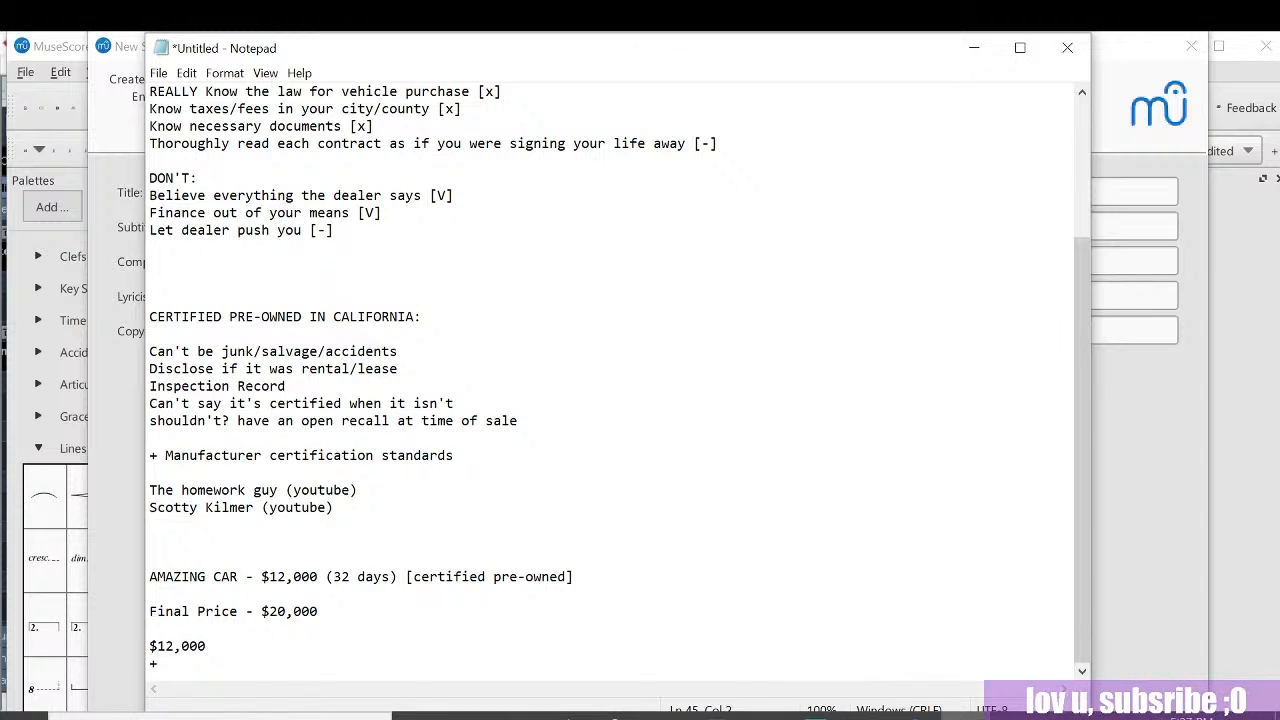
{"action": "type", "text": "$2,0"}
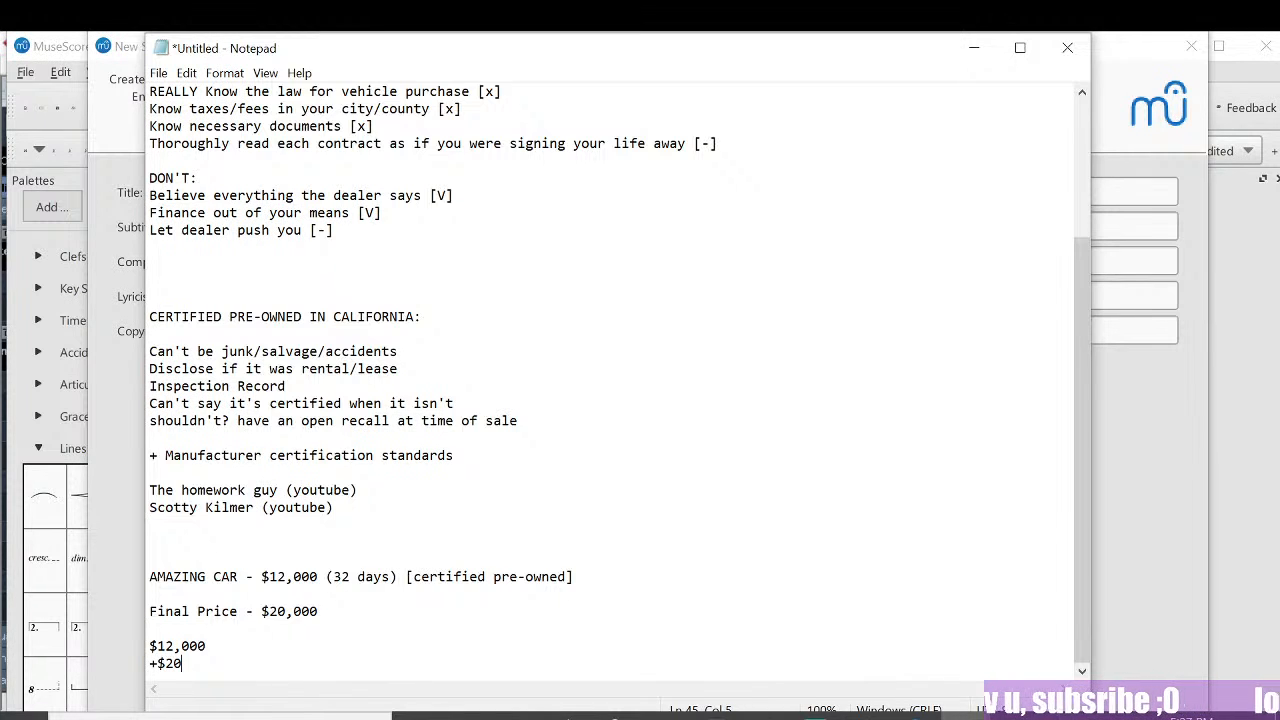
{"action": "key", "text": "BackSpace"}
{"action": "type", "text": ",000 s"}
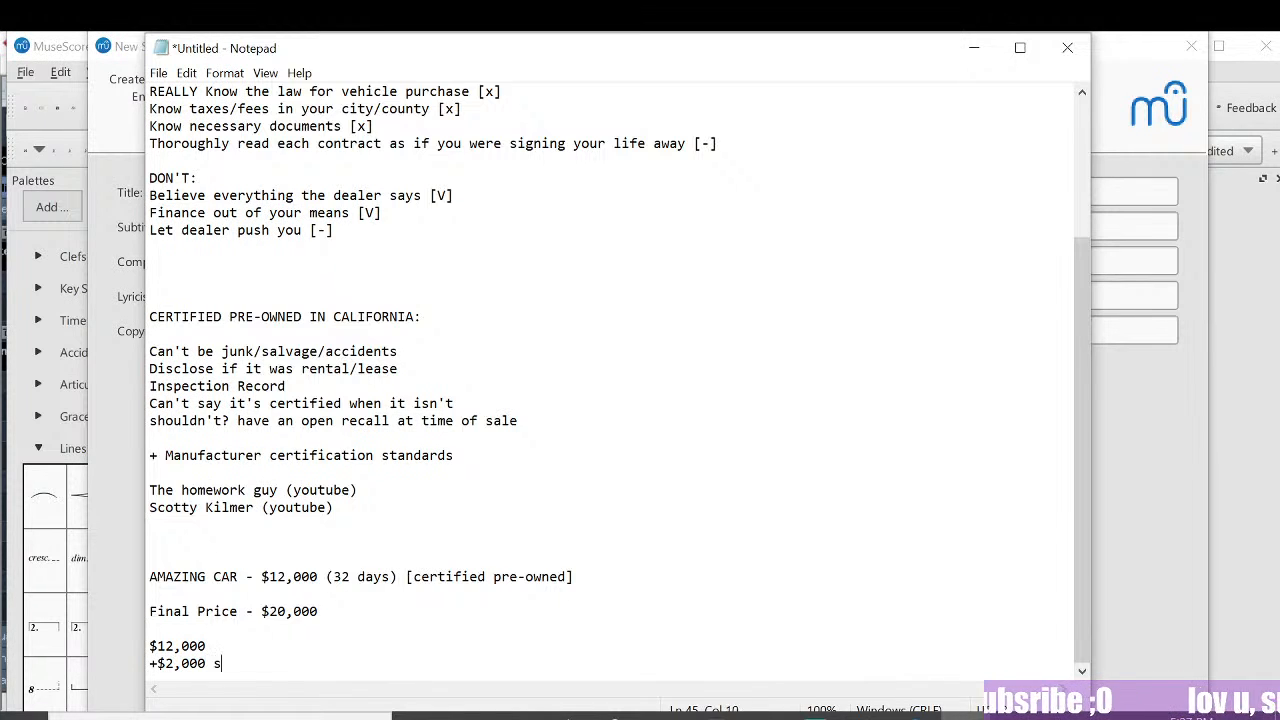
{"action": "type", "text": "ecurity system"}
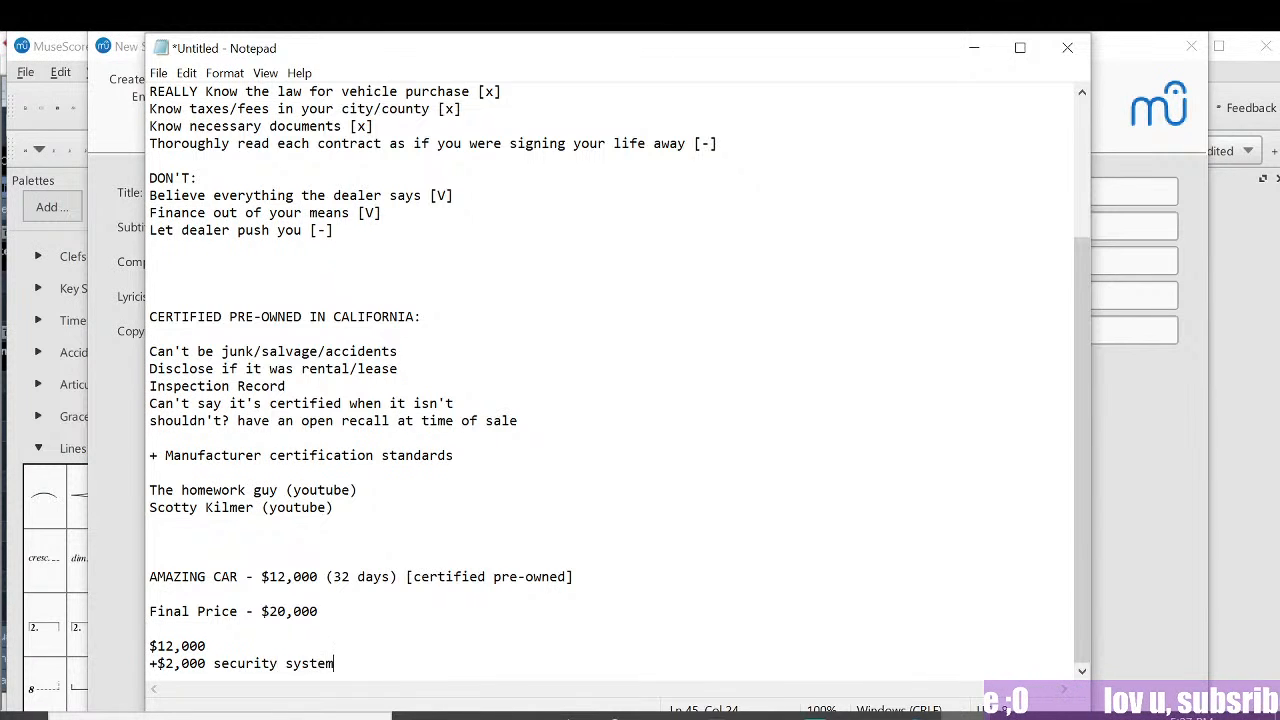
{"action": "key", "text": "Return"}
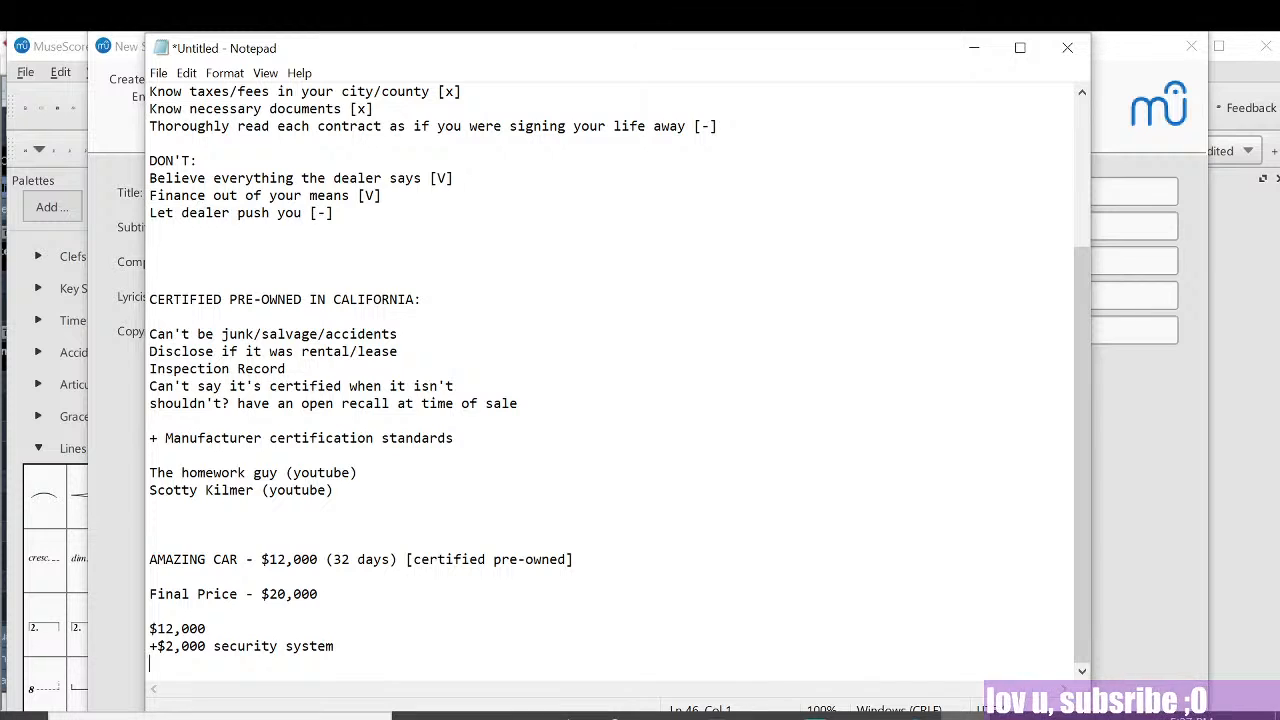
Step: Write "$800 TIres or some shit" on the line below the security system entry
{"action": "type", "text": "$14"}
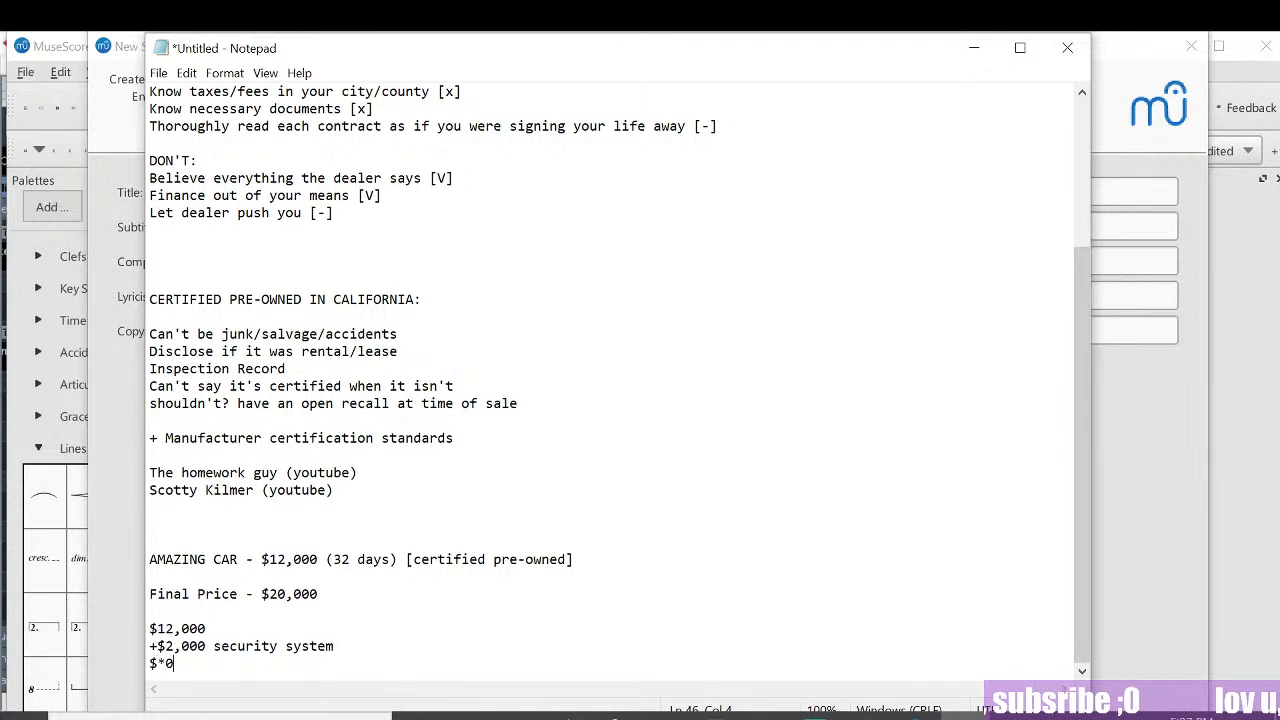
{"action": "key", "text": "BackSpace"}
{"action": "key", "text": "BackSpace"}
{"action": "type", "text": "8,00"}
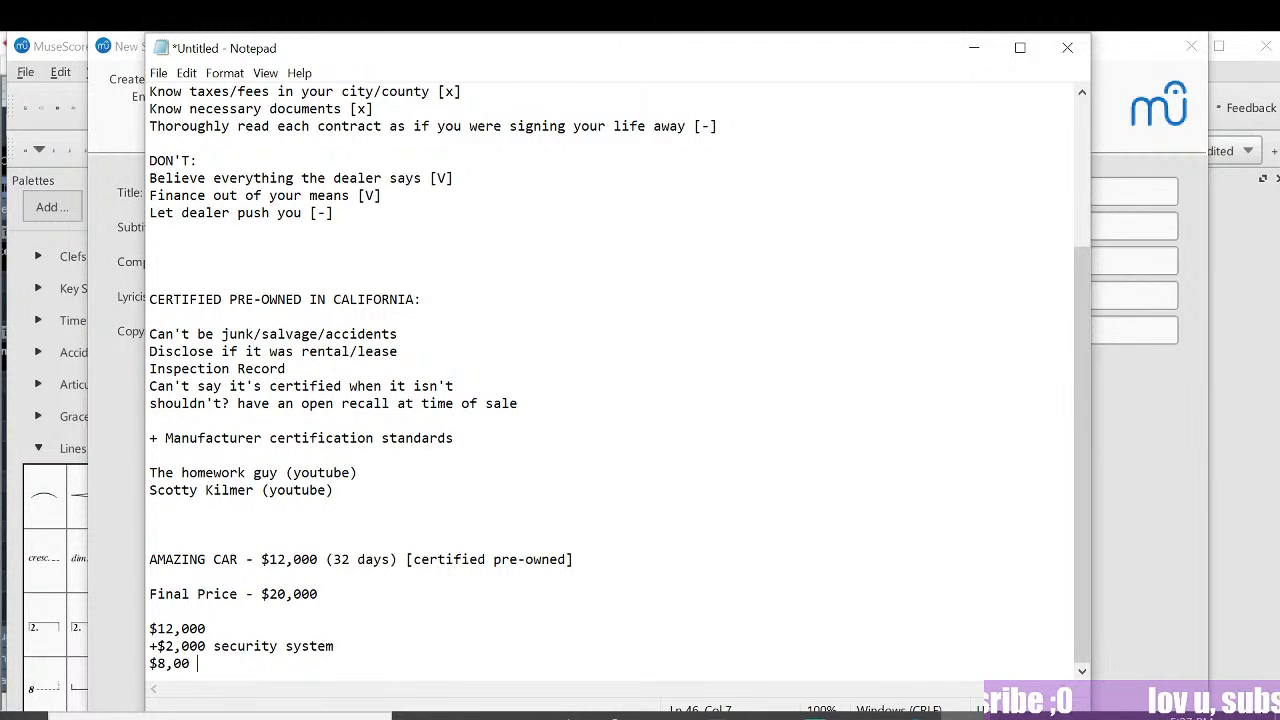
{"action": "key", "text": "BackSpace"}
{"action": "key", "text": "BackSpace"}
{"action": "key", "text": "BackSpace"}
{"action": "key", "text": "BackSpace"}
{"action": "type", "text": "00"}
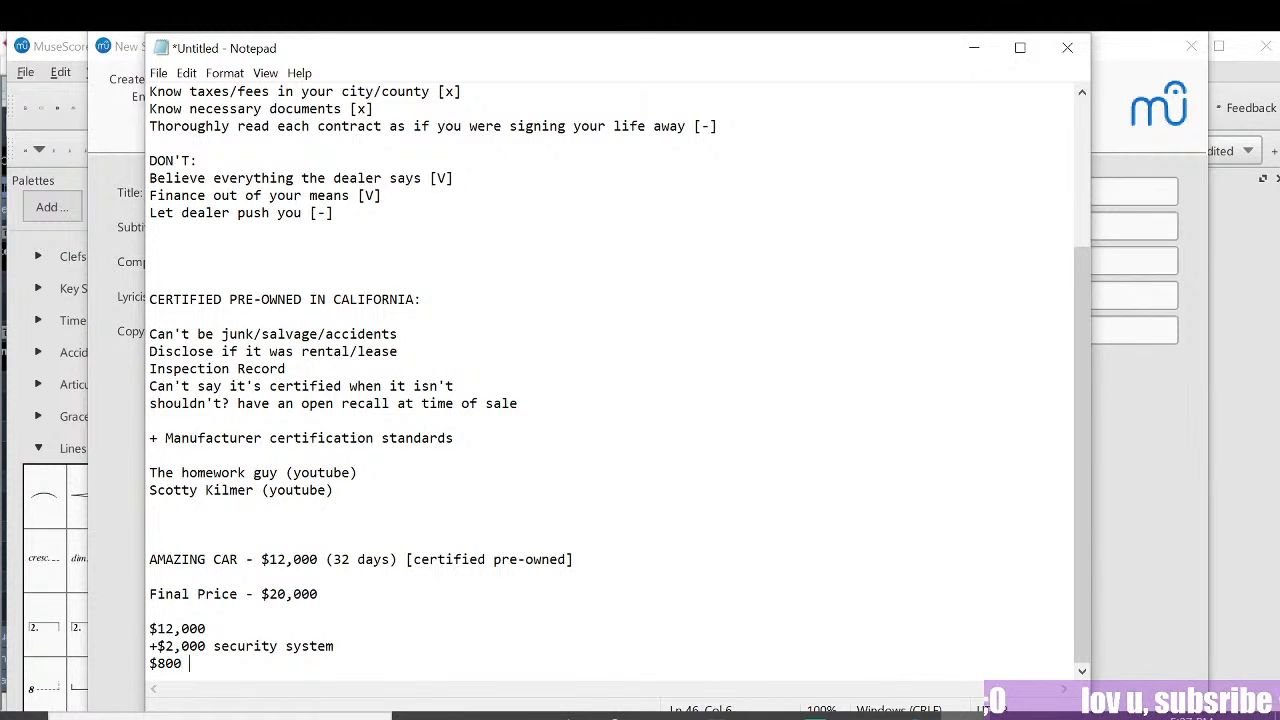
{"action": "type", "text": " TIr"}
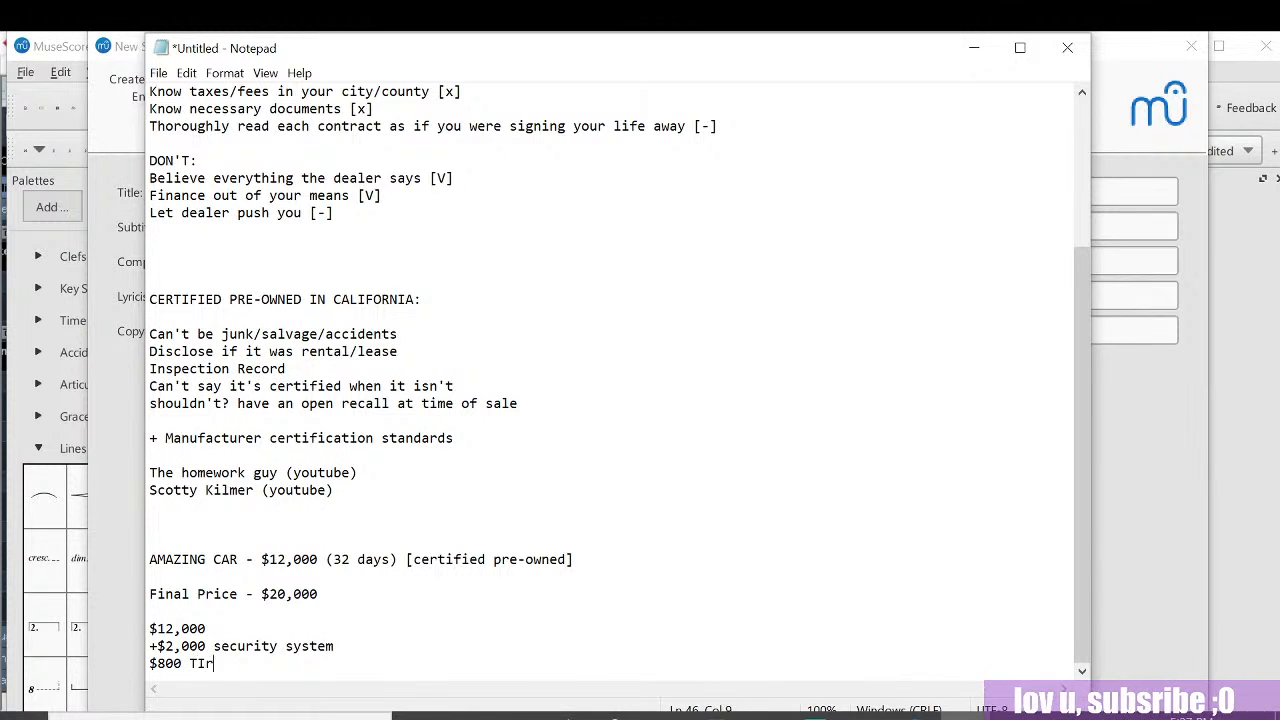
{"action": "type", "text": "es or some shit"}
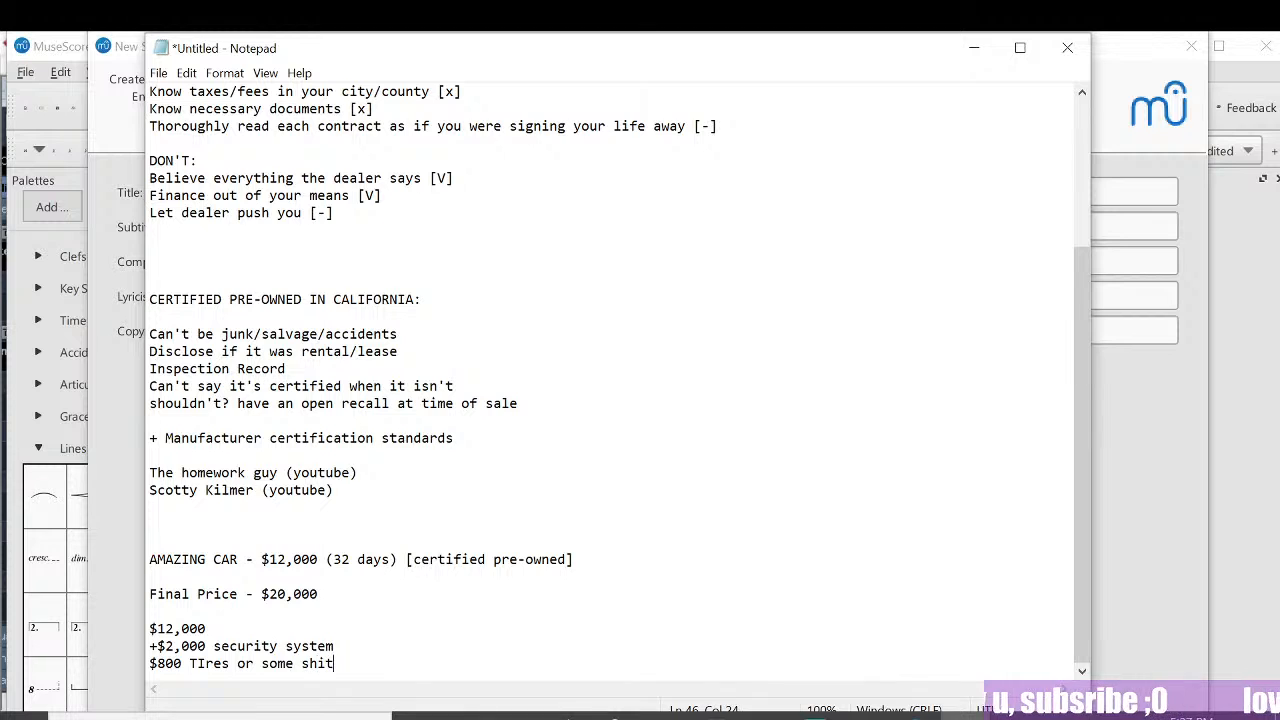
Step: Add the line "$3,000 Dealer Warranty" directly below the $800 entry and start a new line under it
{"action": "key", "text": "Return"}
{"action": "key", "text": "Return"}
{"action": "key", "text": "BackSpace"}
{"action": "type", "text": "$"}
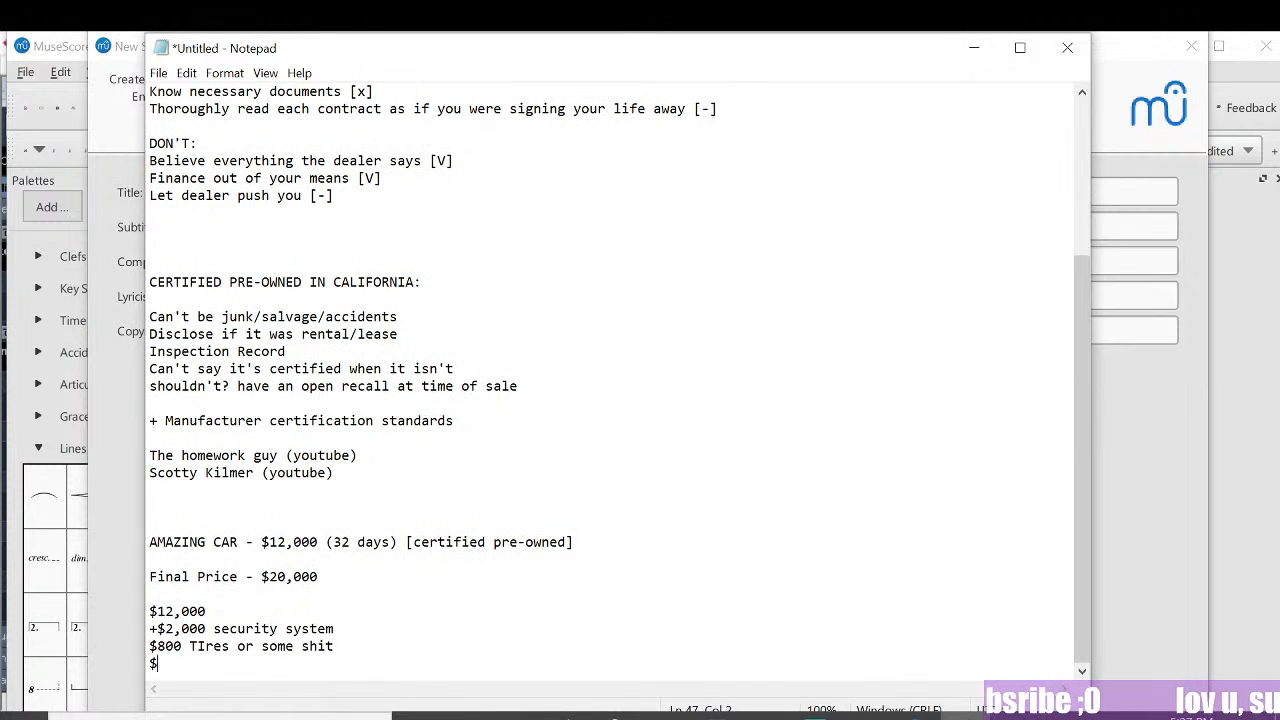
{"action": "type", "text": "3"}
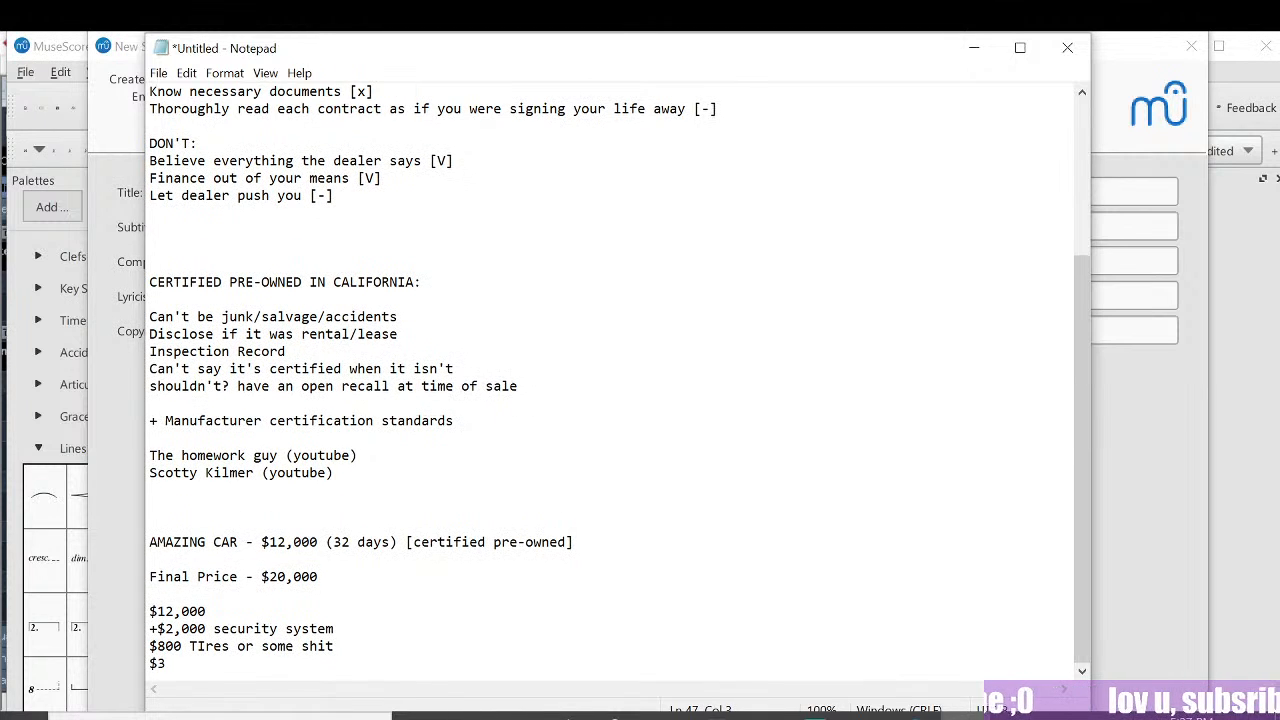
{"action": "type", "text": ",000 "}
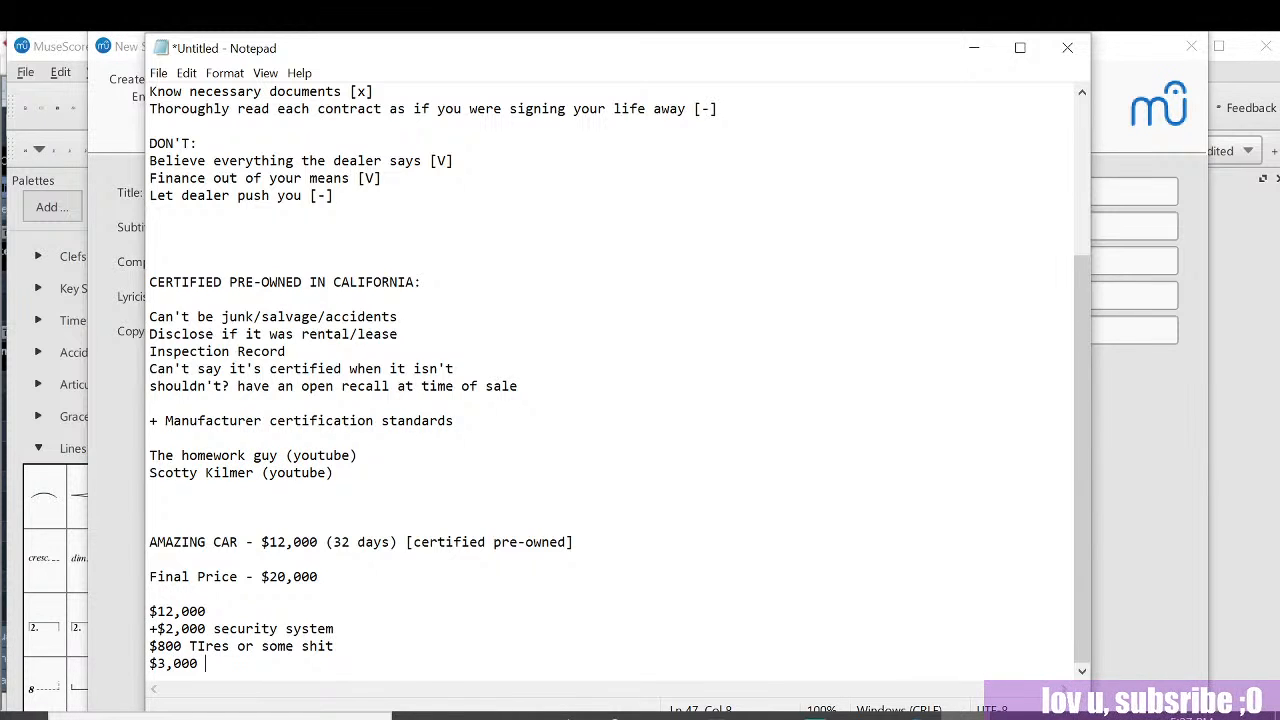
{"action": "type", "text": "Dealer Warranty"}
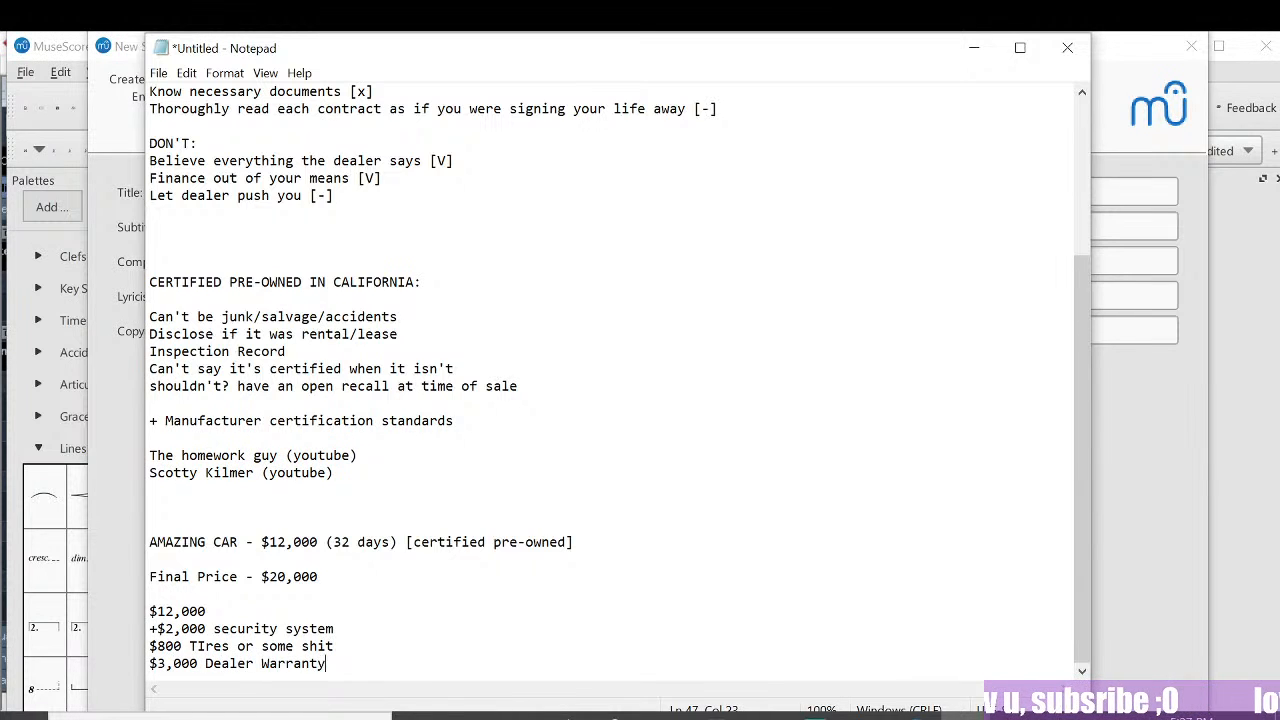
{"action": "key", "text": "Return"}
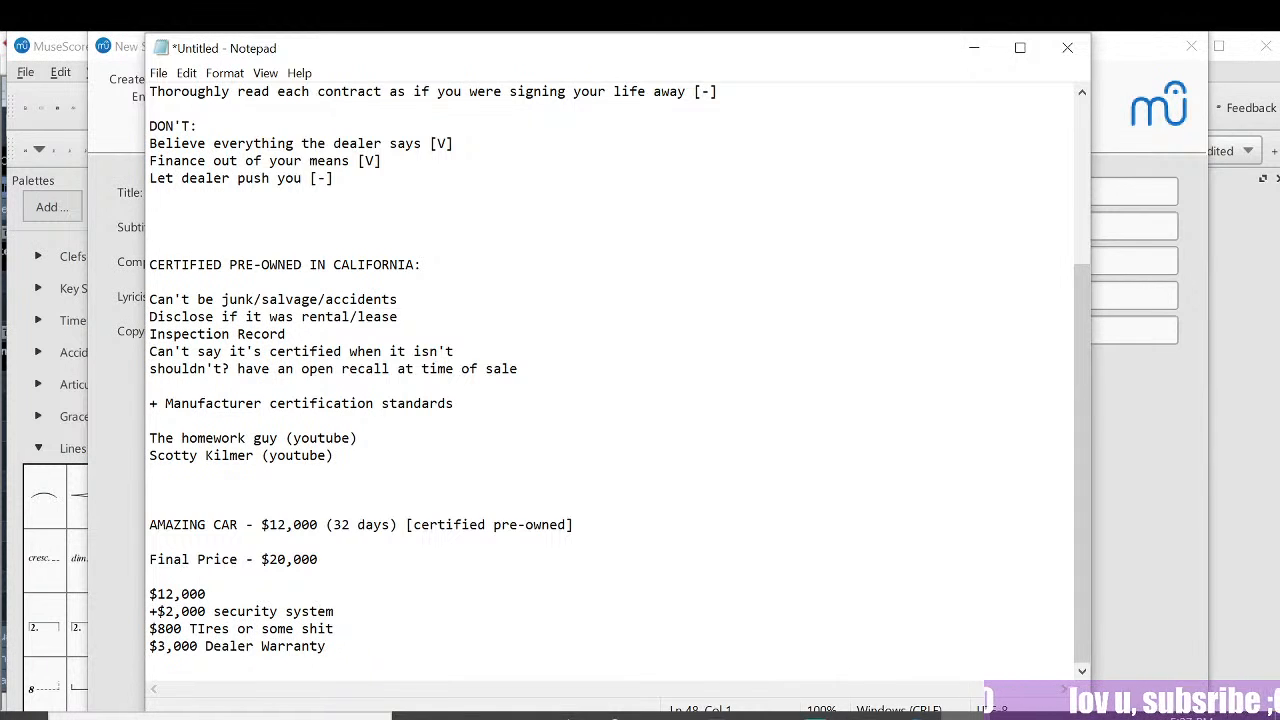
Step: Write "$1,000 document processing" on the line below the Dealer Warranty entry
{"action": "type", "text": "$1,00"}
{"action": "key", "text": "BackSpace"}
{"action": "key", "text": "BackSpace"}
{"action": "key", "text": "BackSpace"}
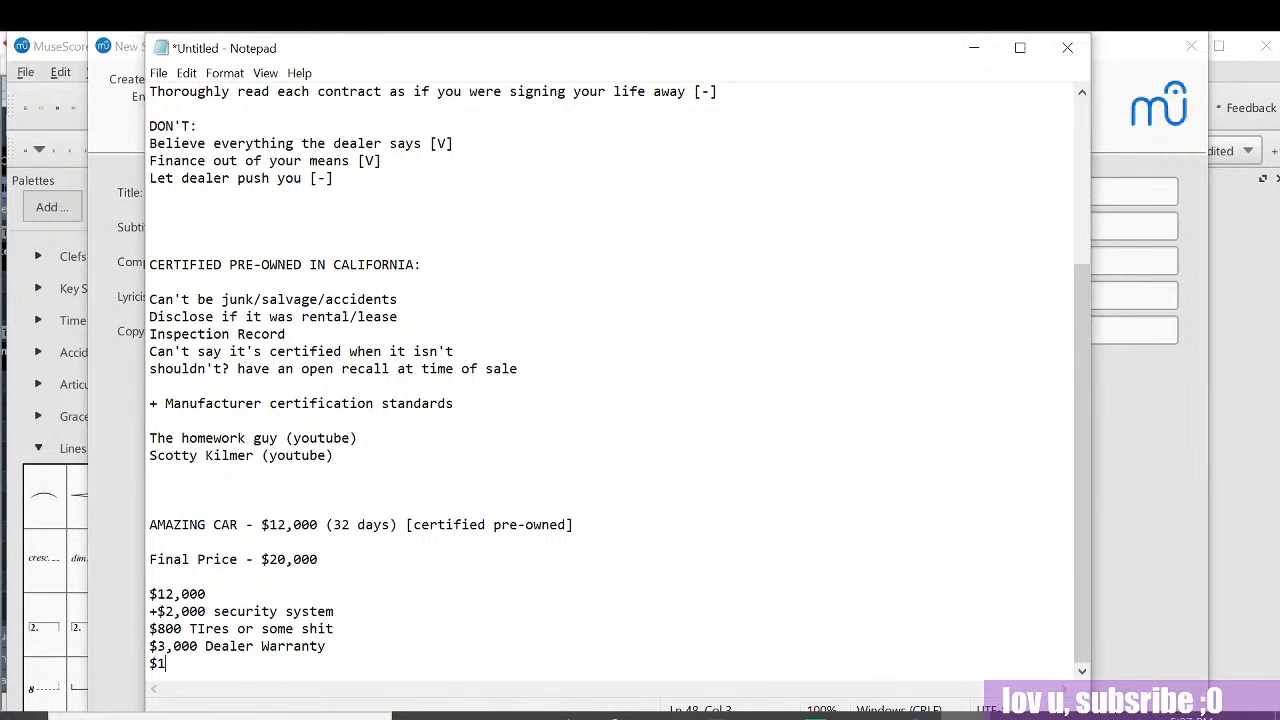
{"action": "type", "text": ",00 "}
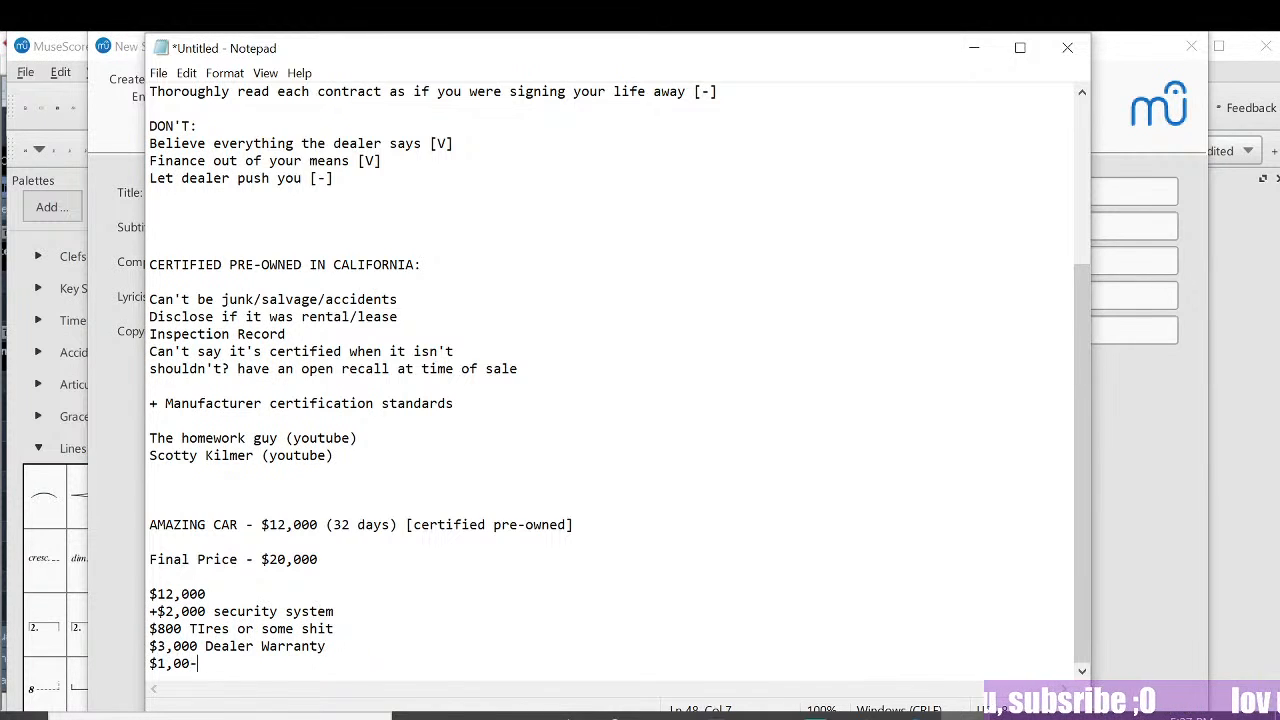
{"action": "type", "text": "0 document processing"}
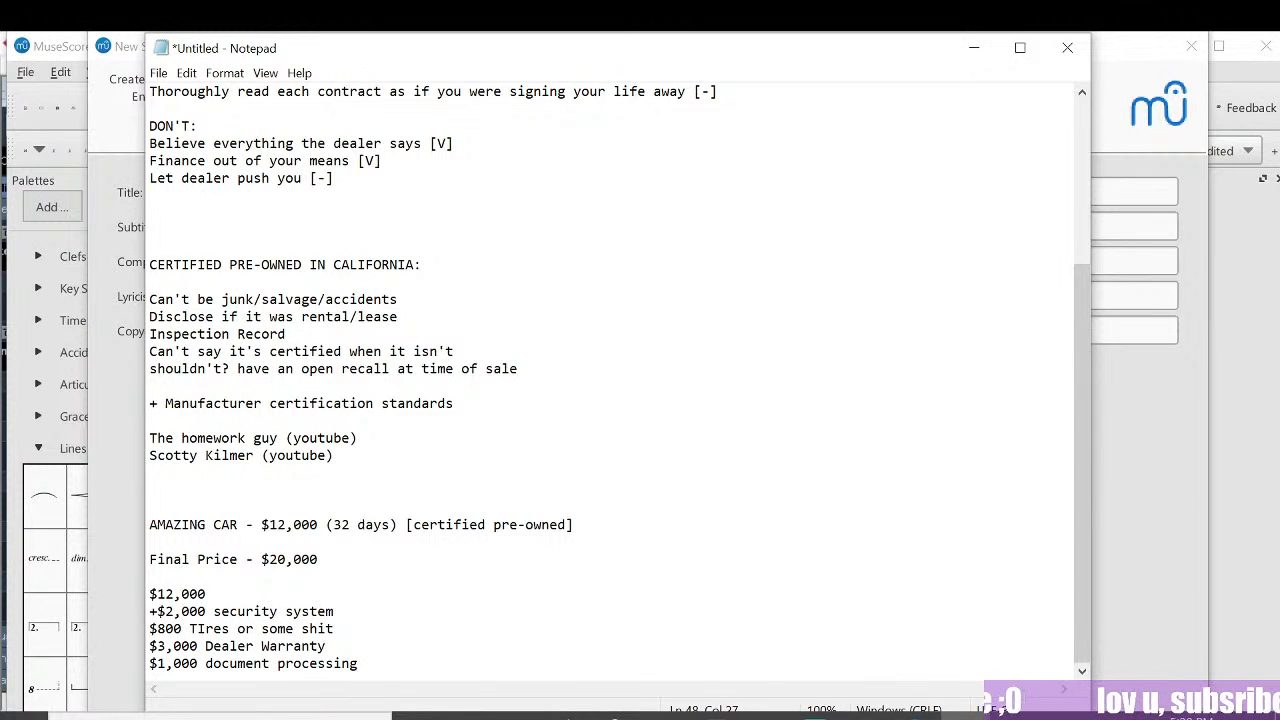
Step: Add the line "+Taxes and fees" directly below the document processing entry
{"action": "key", "text": "Return"}
{"action": "key", "text": "Return"}
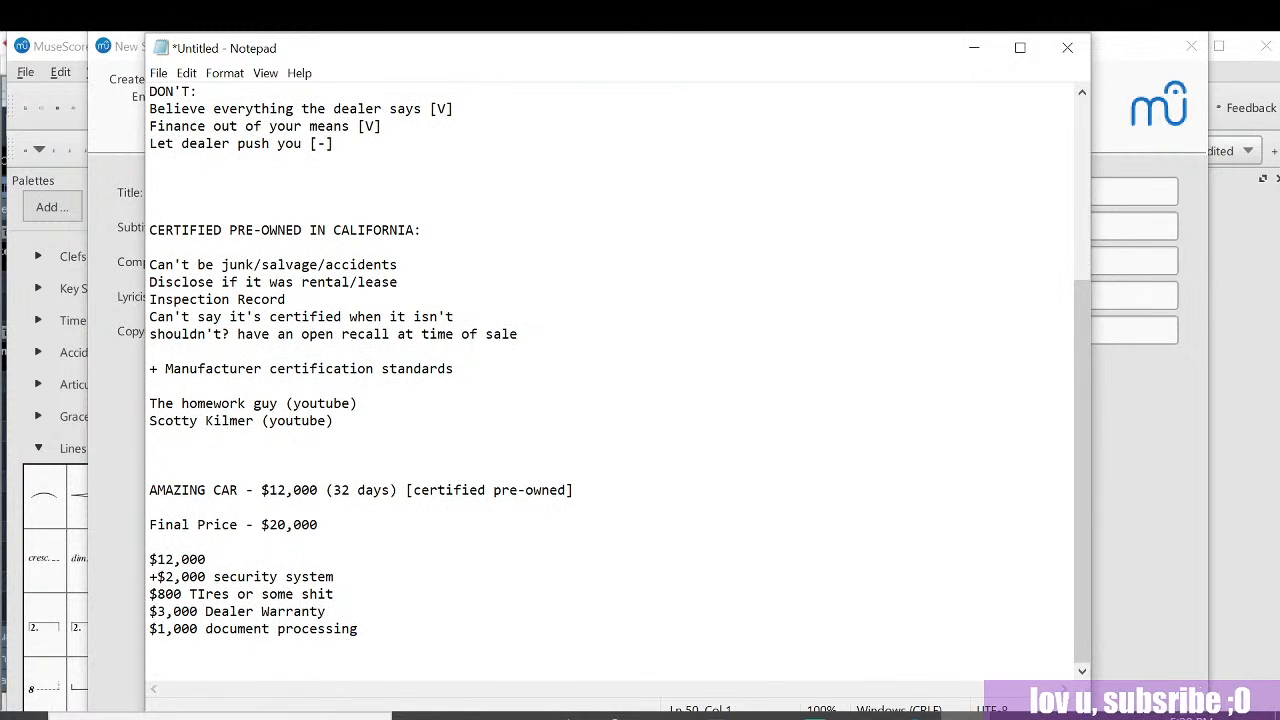
{"action": "key", "text": "BackSpace"}
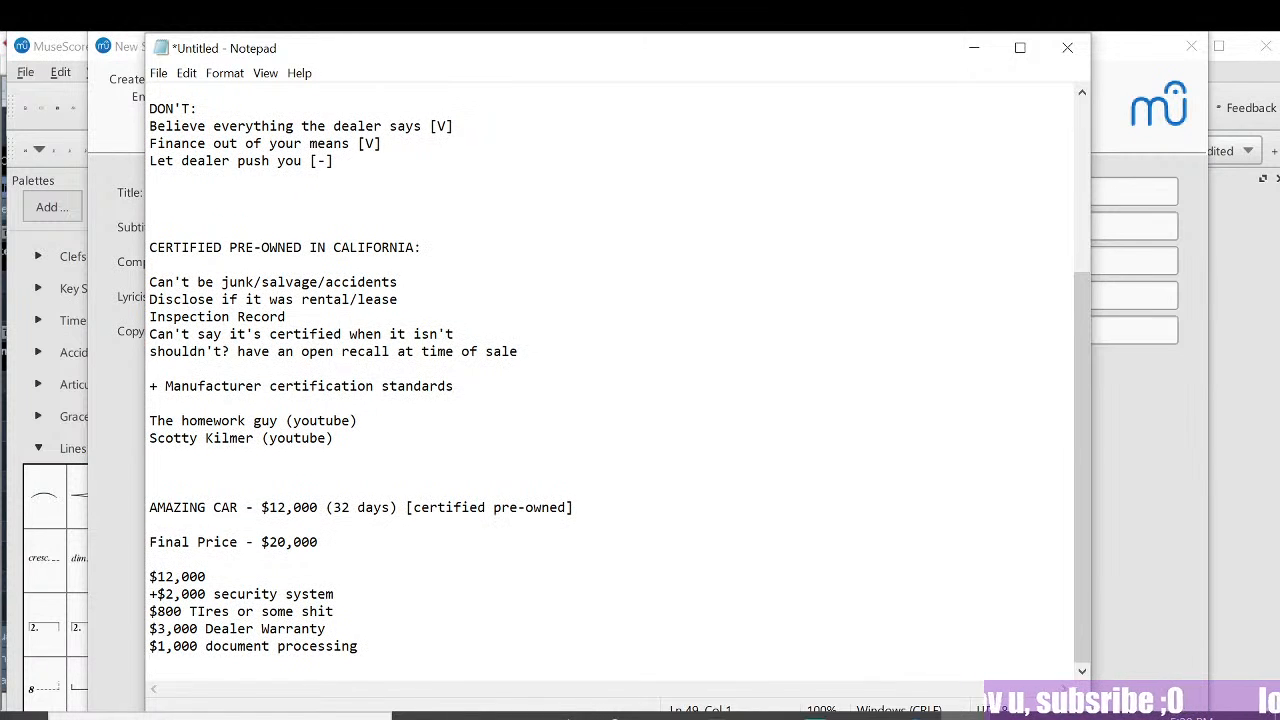
{"action": "type", "text": "+Taxes and fees"}
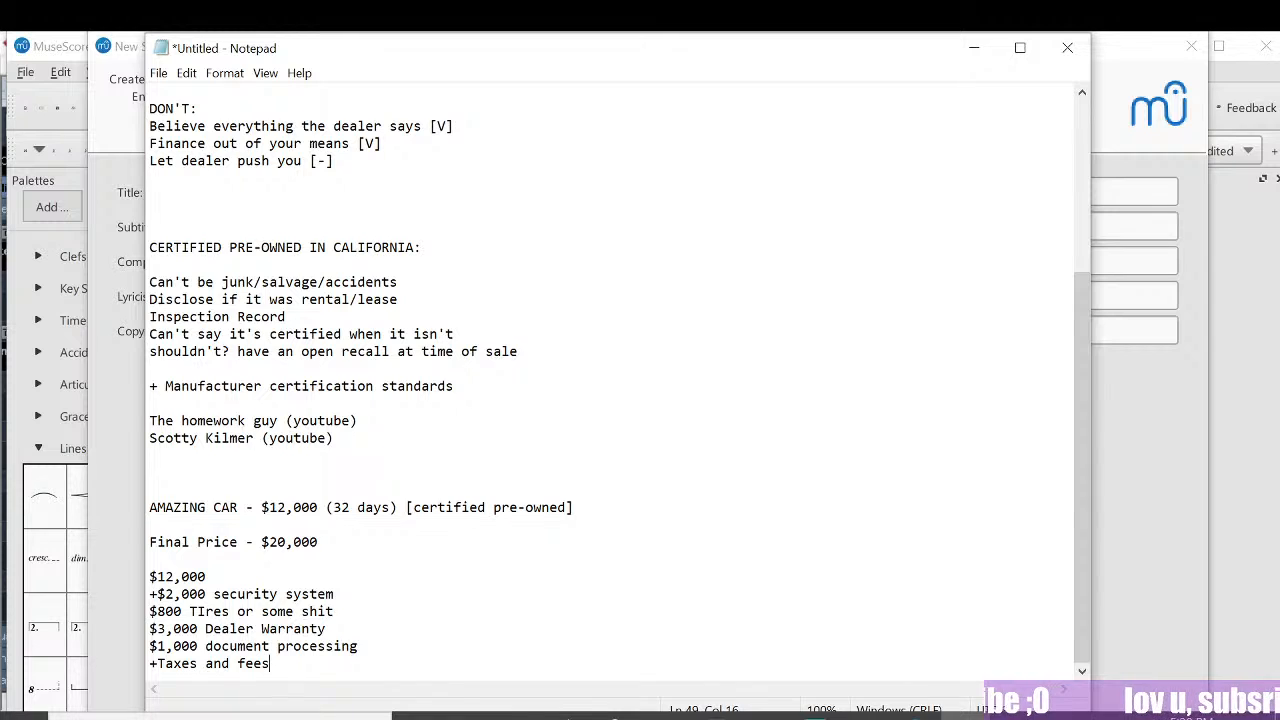
{"action": "left_click_drag", "start_coordinate": [221, 611], "coordinate": [309, 646]}
{"action": "double_click", "coordinate": [312, 646]}
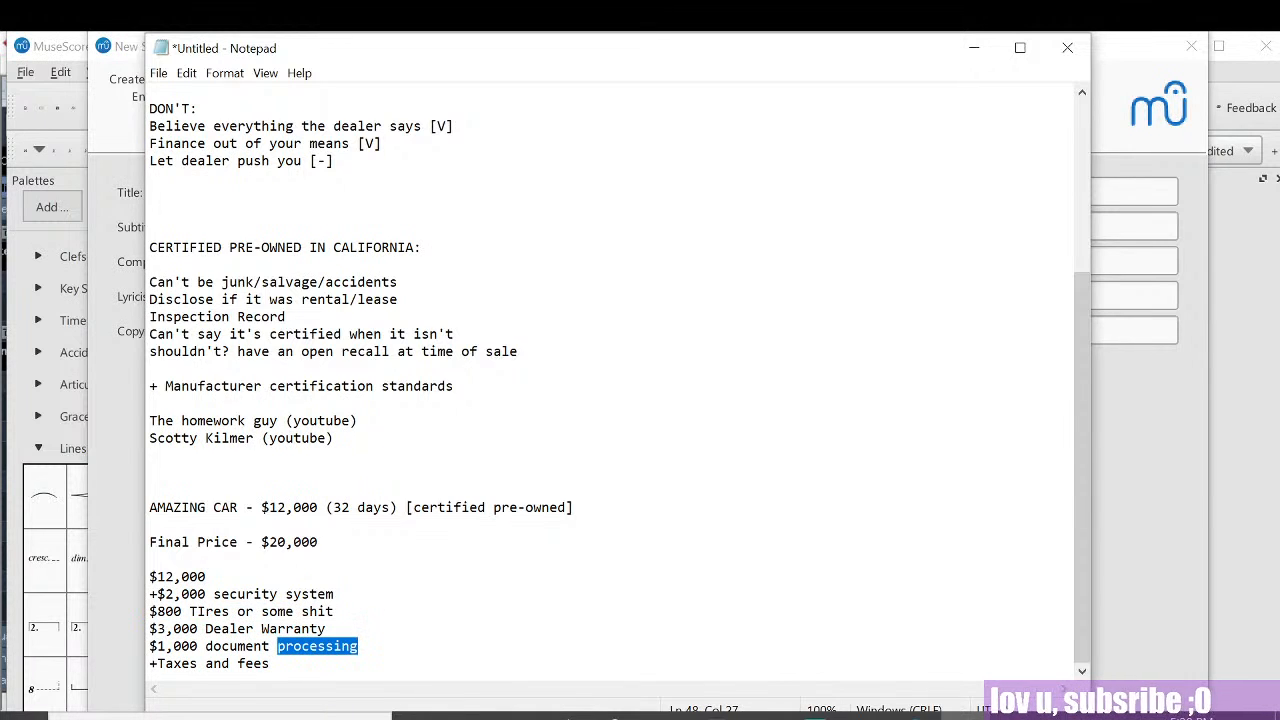
{"action": "left_click", "coordinate": [207, 577]}
{"action": "double_click", "coordinate": [254, 664]}
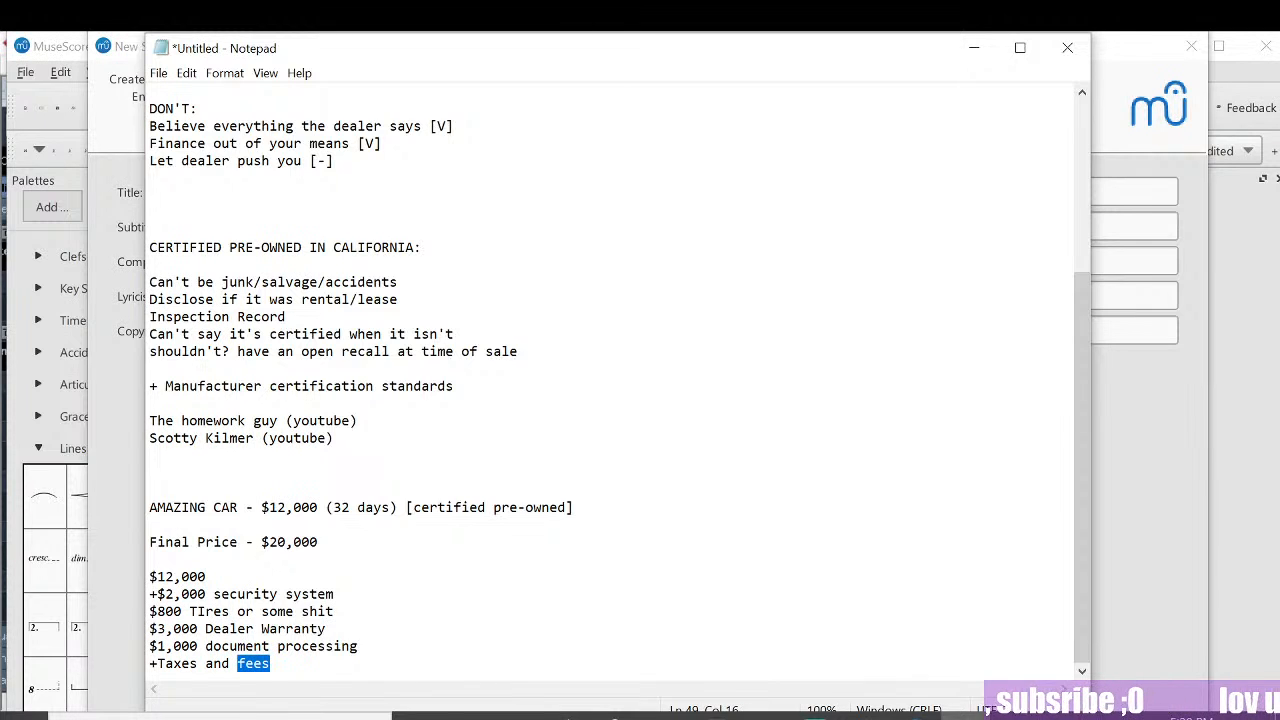
{"action": "left_click", "coordinate": [271, 664]}
Step: Add the note "(uhh might have dealer add-ons maybe)" at the end of the AMAZING CAR line, set off by a wide gap of spaces
{"action": "left_click", "coordinate": [574, 507]}
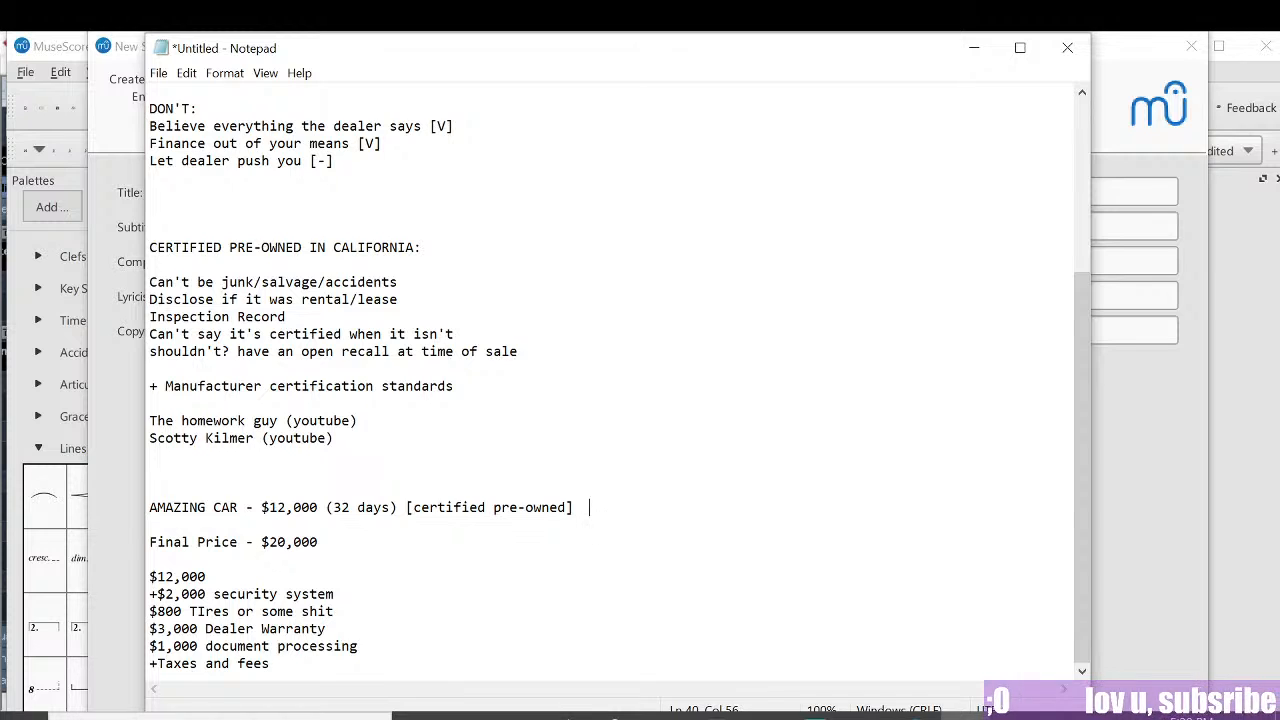
{"action": "type", "text": "(uhh "}
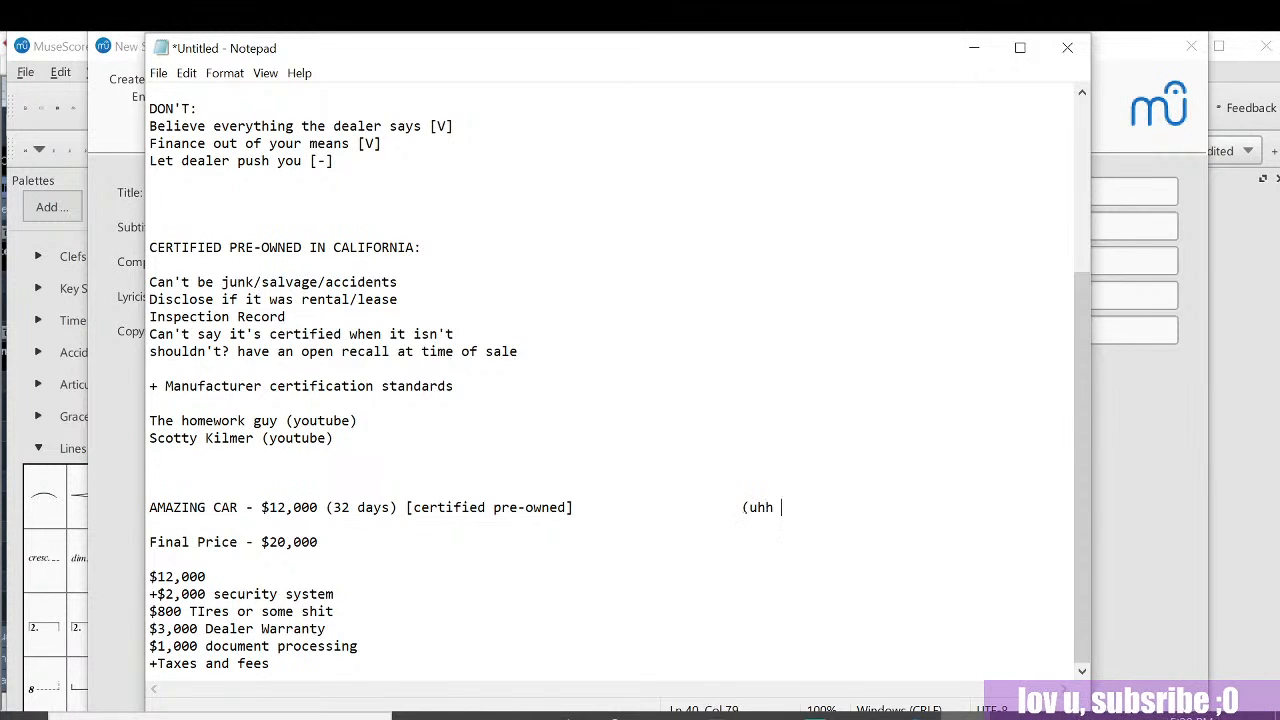
{"action": "type", "text": "might have dea"}
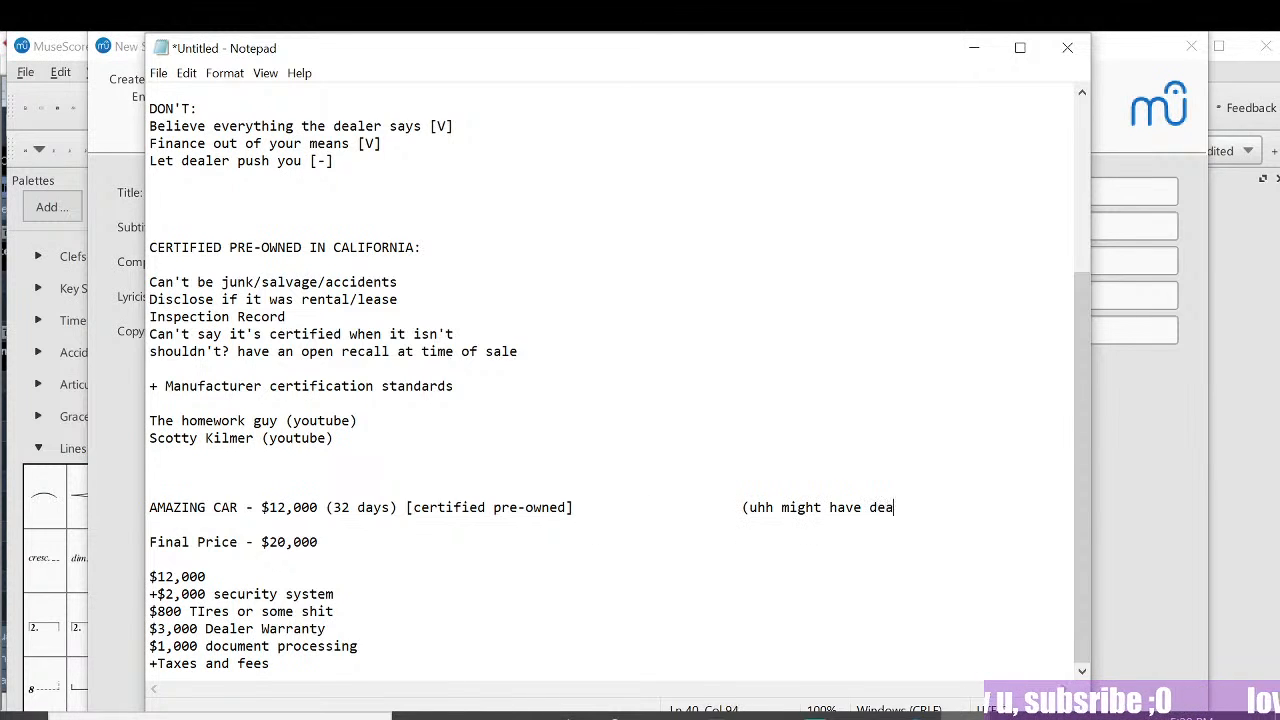
{"action": "type", "text": "ler add-ons "}
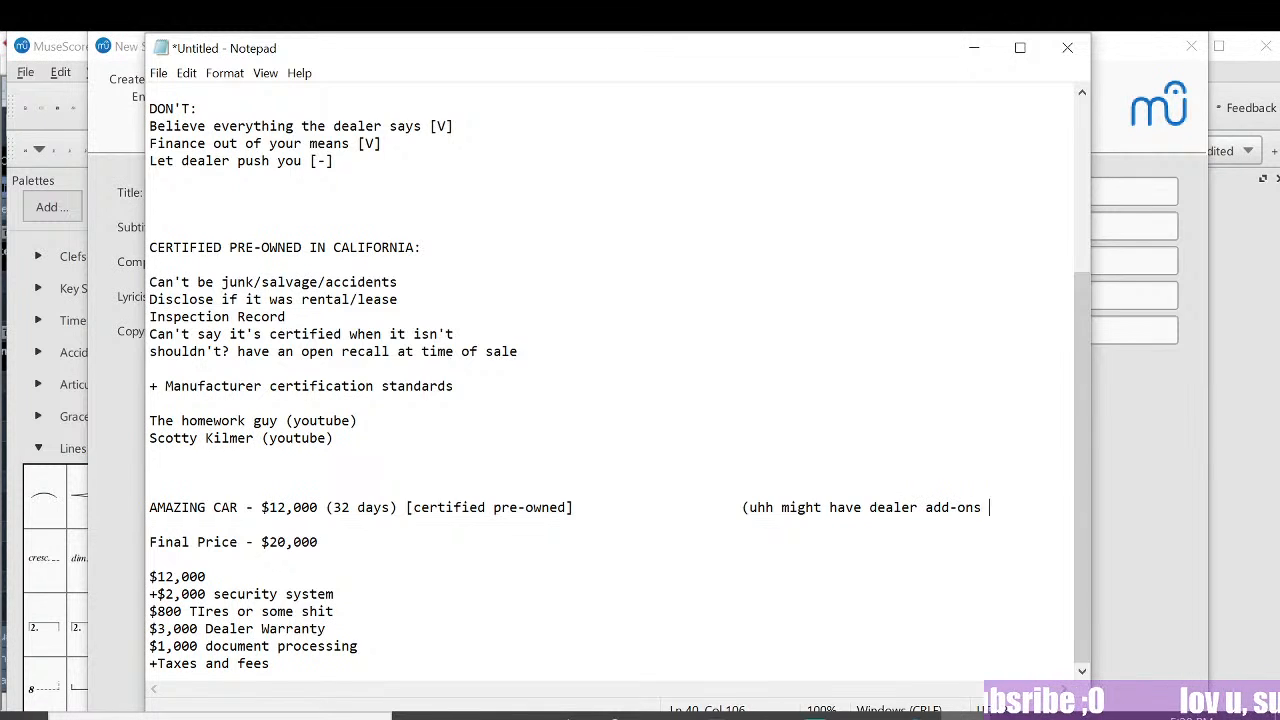
{"action": "type", "text": "maybe)"}
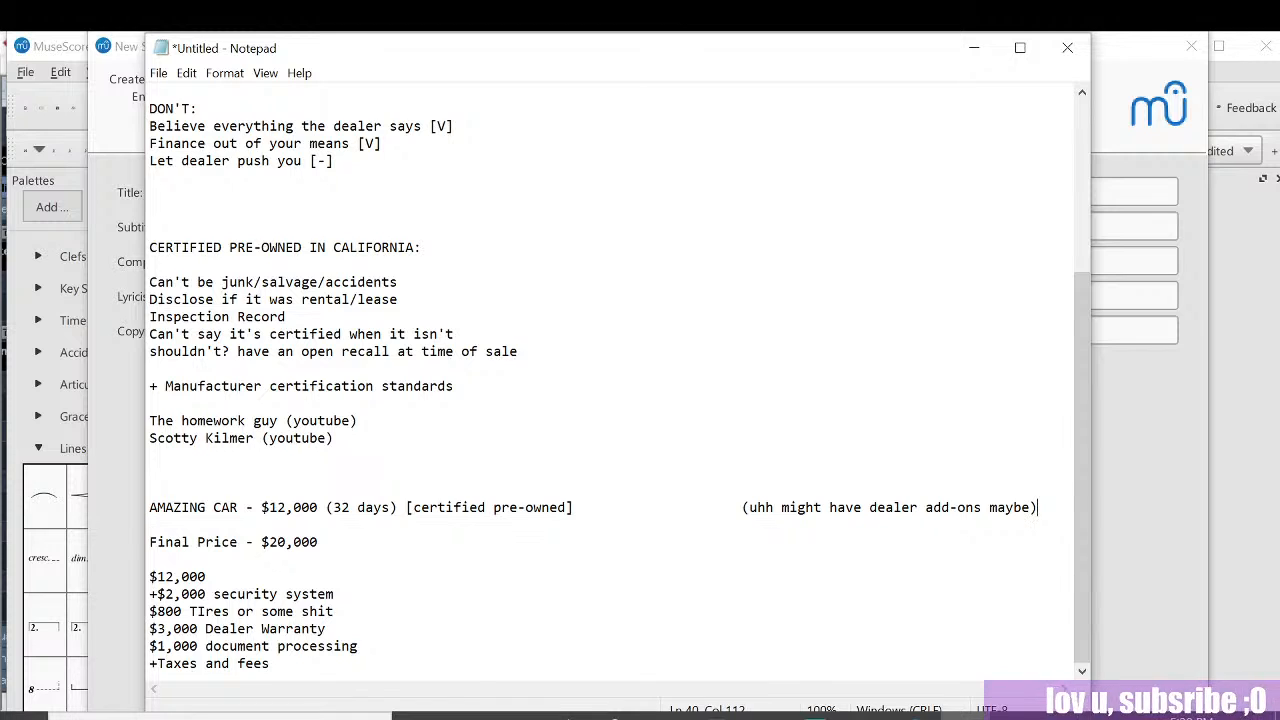
Step: Compare the price on the AMAZING CAR line with the Final Price and the add-on entries in the breakdown
{"action": "left_click_drag", "start_coordinate": [158, 595], "coordinate": [202, 595]}
{"action": "left_click", "coordinate": [338, 595]}
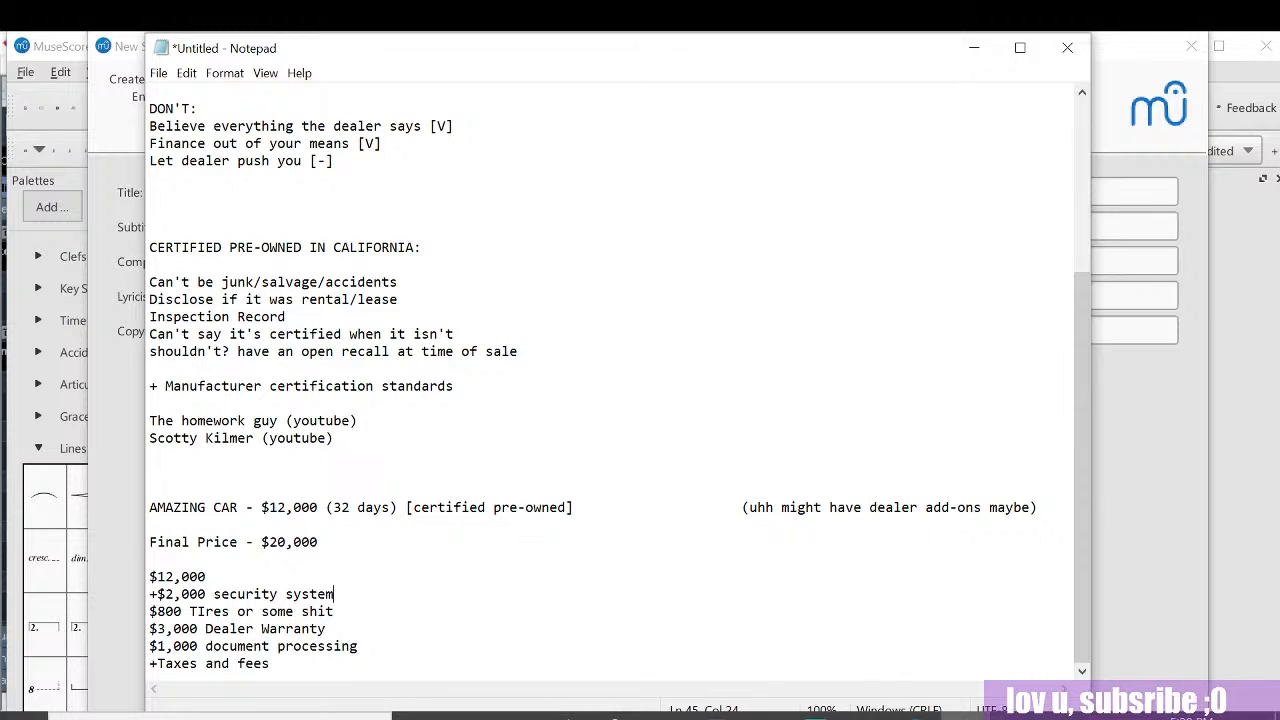
{"action": "left_click_drag", "start_coordinate": [293, 508], "coordinate": [309, 508]}
{"action": "double_click", "coordinate": [366, 508]}
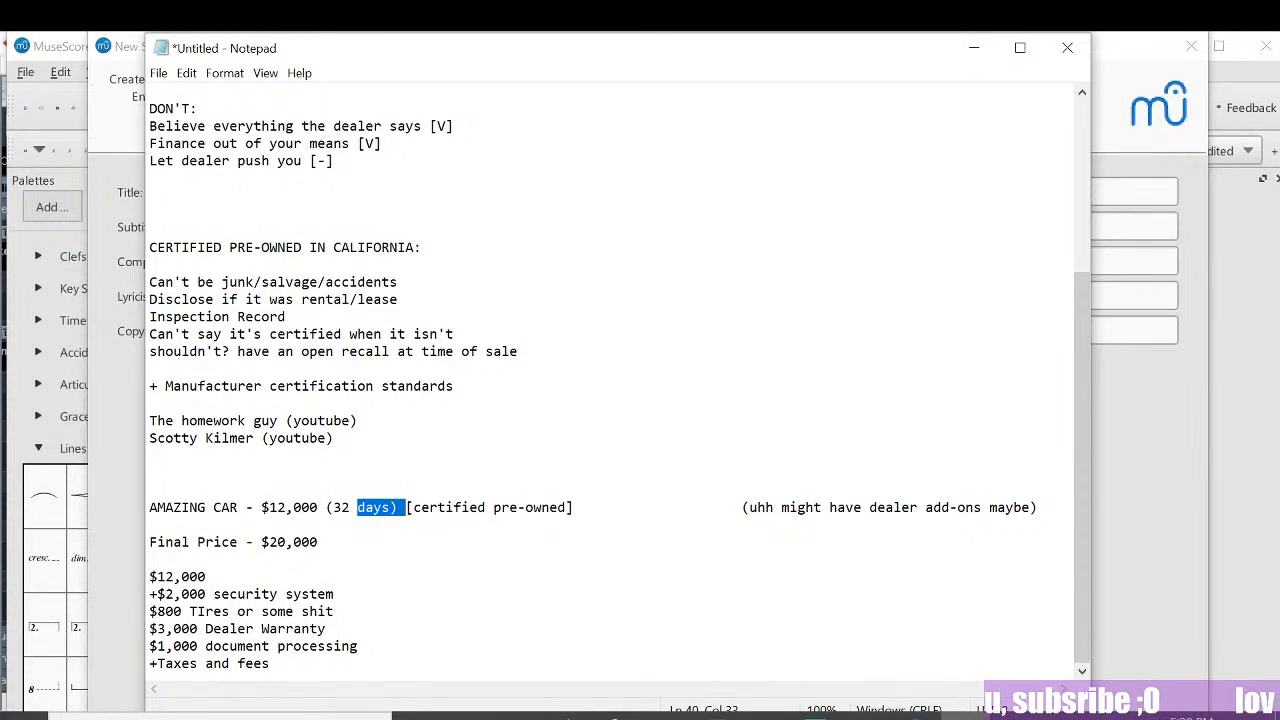
{"action": "left_click", "coordinate": [330, 525]}
{"action": "left_click", "coordinate": [301, 508]}
{"action": "left_click", "coordinate": [292, 542]}
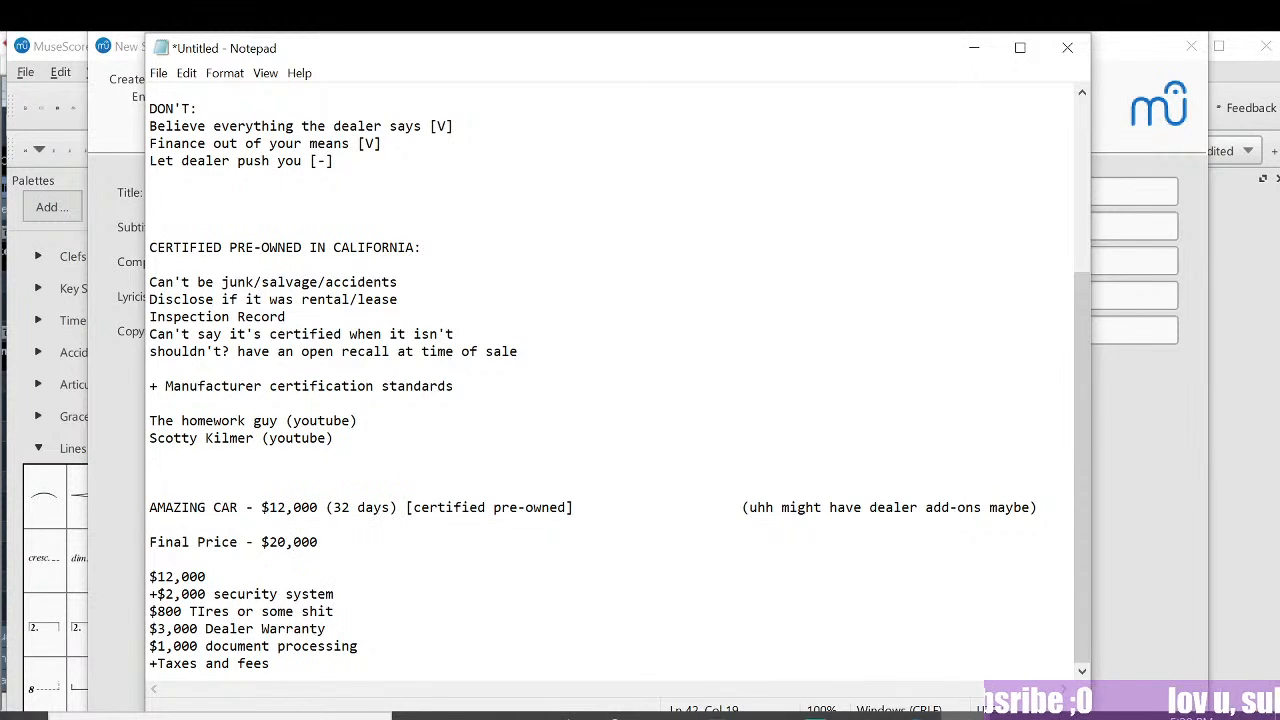
{"action": "left_click", "coordinate": [277, 508]}
{"action": "left_click_drag", "start_coordinate": [262, 542], "coordinate": [269, 542]}
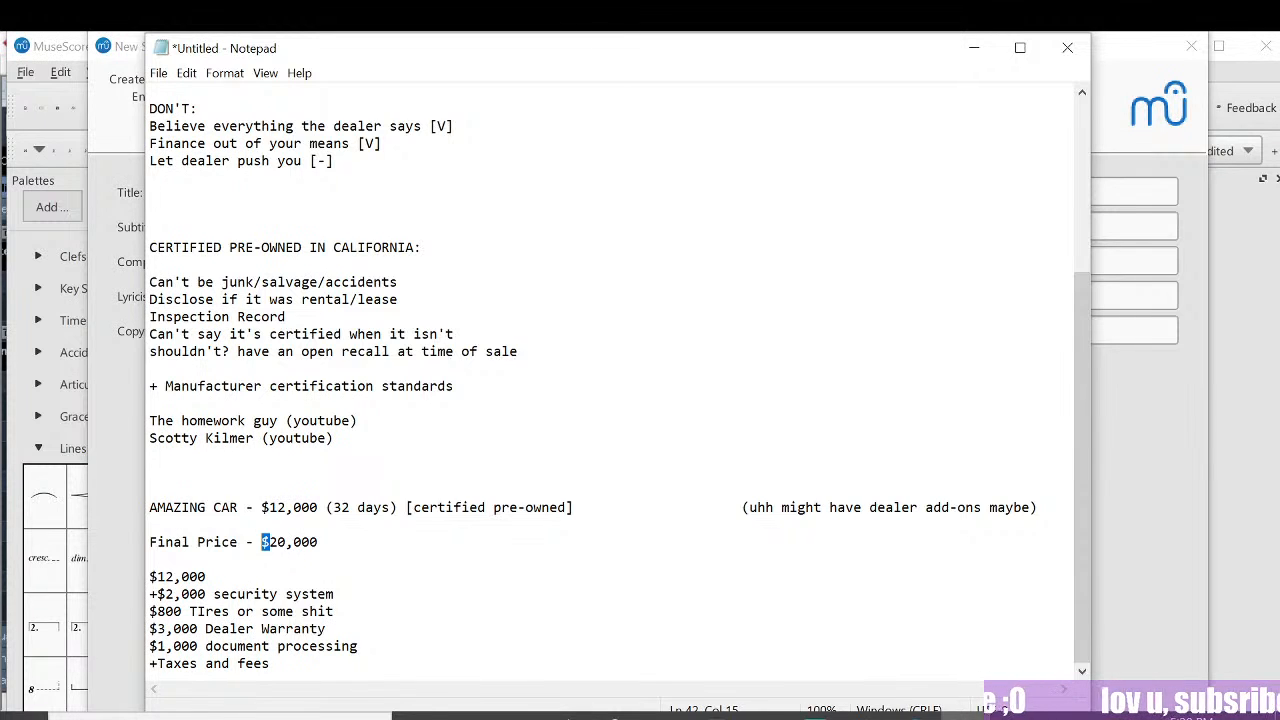
{"action": "left_click", "coordinate": [272, 490]}
{"action": "left_click", "coordinate": [277, 542]}
{"action": "left_click", "coordinate": [205, 629]}
{"action": "left_click", "coordinate": [246, 594]}
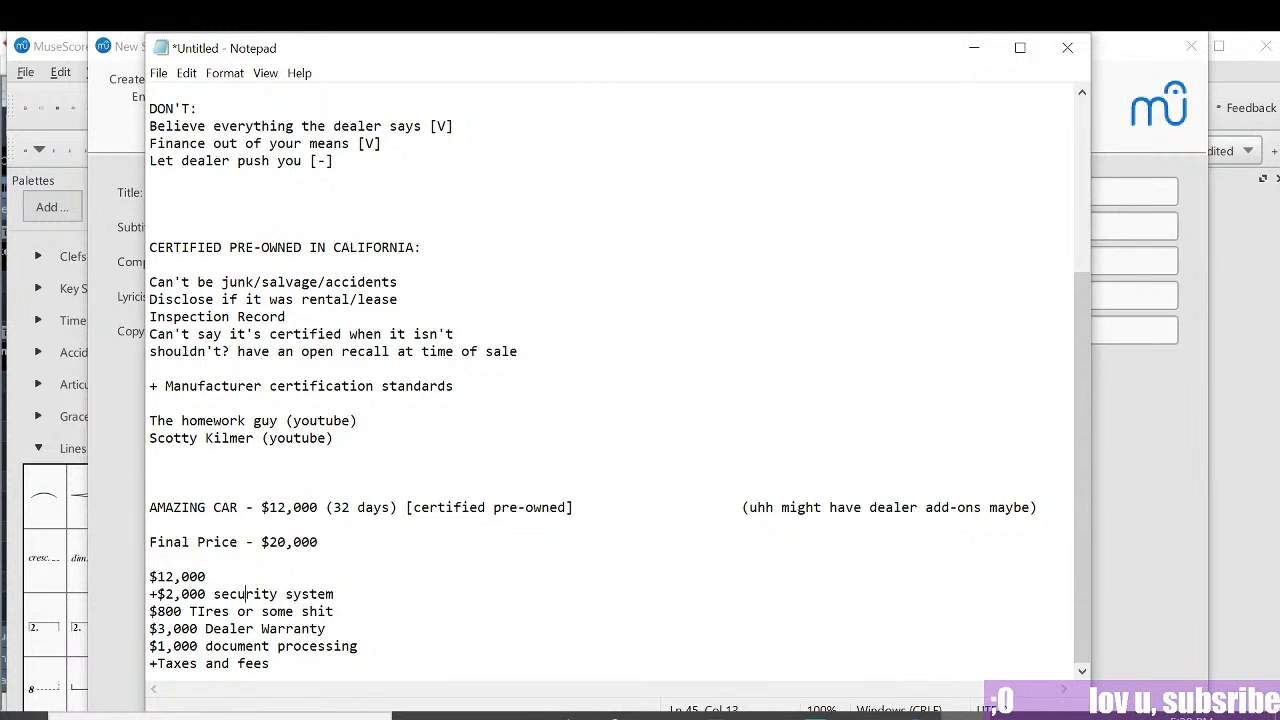
{"action": "left_click", "coordinate": [270, 664]}
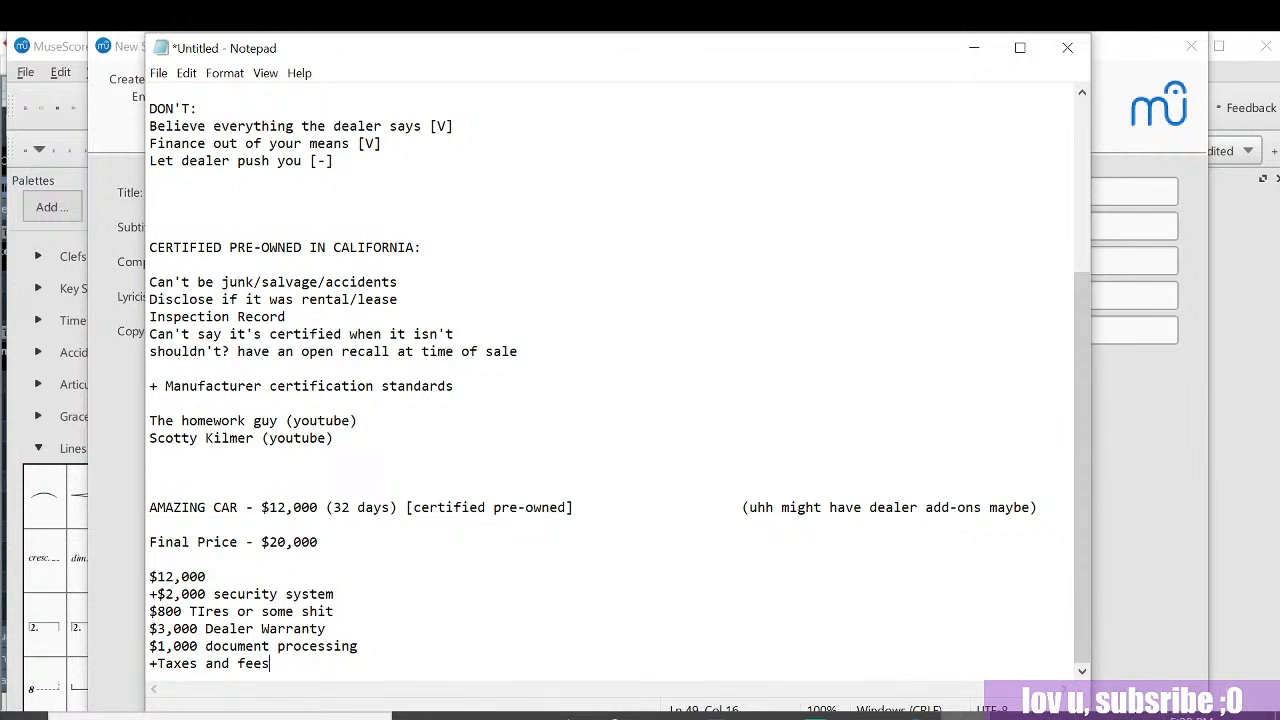
{"action": "mouse_move", "coordinate": [270, 507]}
{"action": "left_mouse_down"}
{"action": "mouse_move", "coordinate": [327, 507]}
{"action": "mouse_move", "coordinate": [246, 507]}
{"action": "left_mouse_up"}
{"action": "left_click", "coordinate": [264, 525]}
{"action": "left_click", "coordinate": [318, 507]}
{"action": "mouse_move", "coordinate": [326, 507]}
{"action": "left_mouse_down"}
{"action": "mouse_move", "coordinate": [230, 507]}
{"action": "mouse_move", "coordinate": [326, 507]}
{"action": "mouse_move", "coordinate": [262, 507]}
{"action": "mouse_move", "coordinate": [302, 507]}
{"action": "left_mouse_up"}
{"action": "left_click", "coordinate": [310, 507]}
{"action": "left_click", "coordinate": [326, 507]}
{"action": "left_click", "coordinate": [270, 507]}
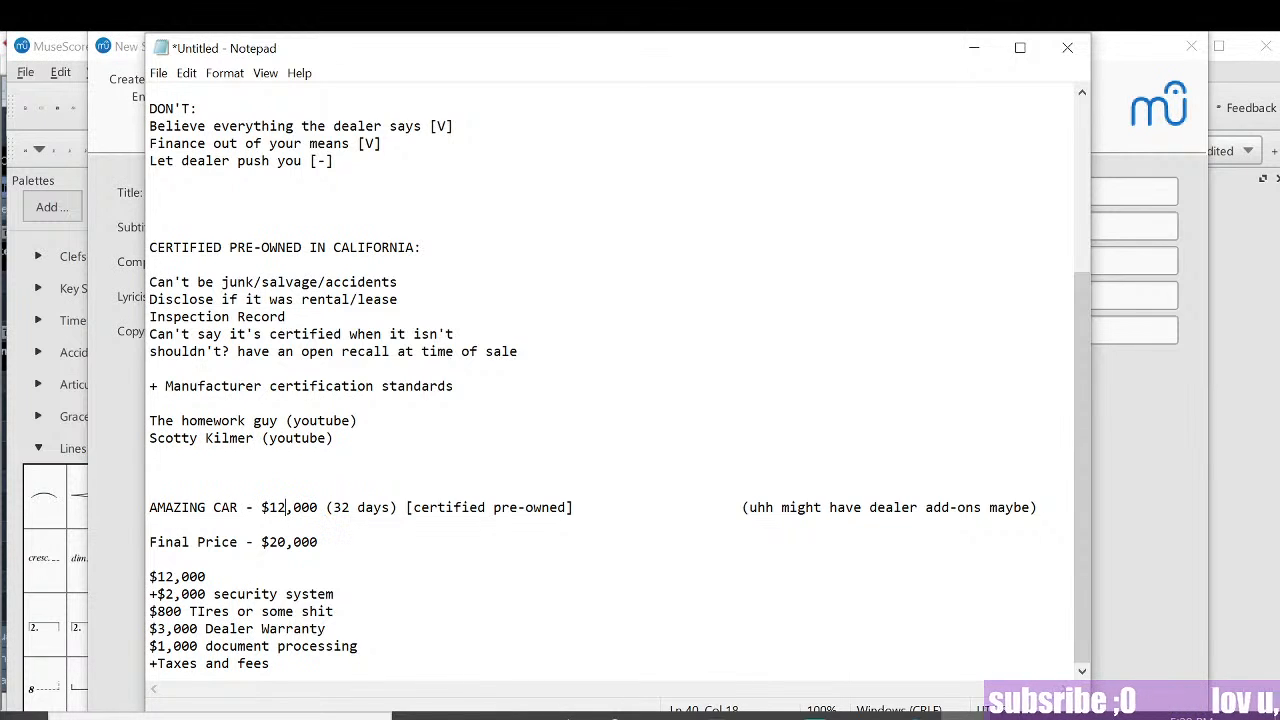
Step: Reread the AMAZING CAR line and the marked entries in the DO and DON'T lists
{"action": "left_click_drag", "start_coordinate": [189, 507], "coordinate": [245, 507]}
{"action": "left_click", "coordinate": [365, 507]}
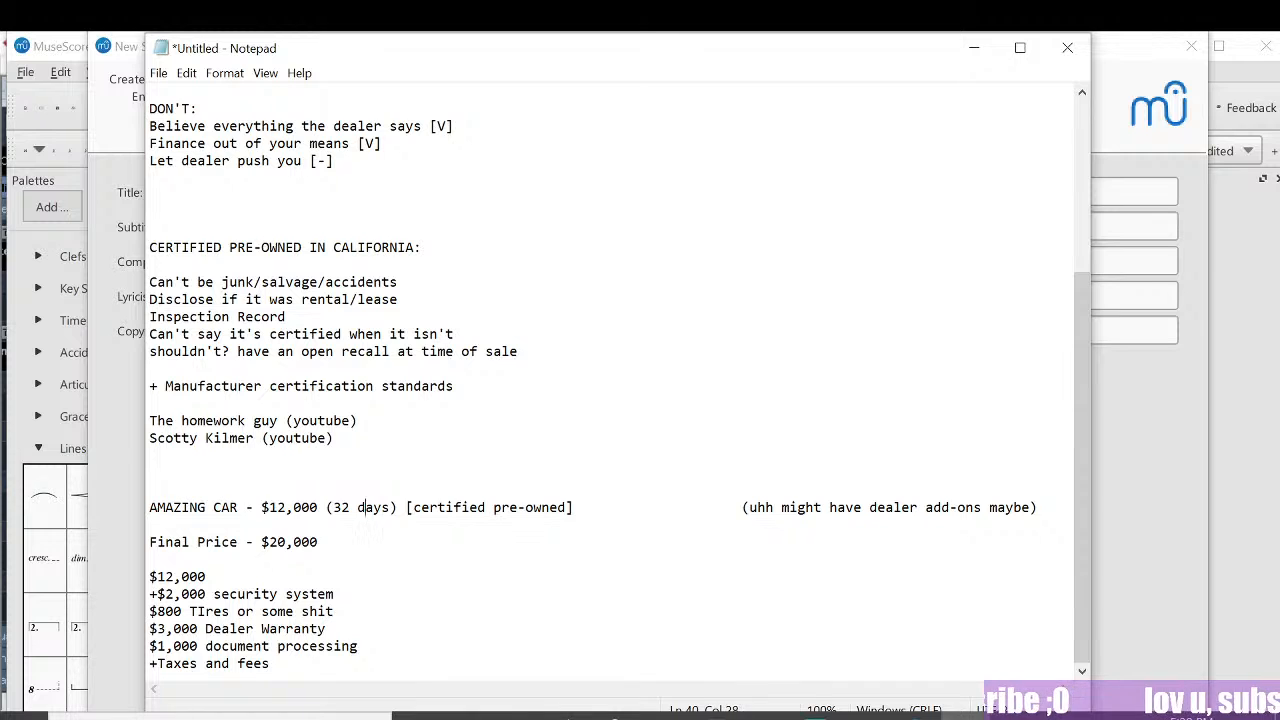
{"action": "left_click", "coordinate": [413, 507]}
{"action": "left_click_drag", "start_coordinate": [485, 507], "coordinate": [237, 507]}
{"action": "left_click", "coordinate": [205, 507]}
{"action": "scroll", "coordinate": [205, 507], "scroll_direction": "up", "scroll_amount": 2}
{"action": "scroll", "coordinate": [615, 380], "scroll_direction": "up", "scroll_amount": 3}
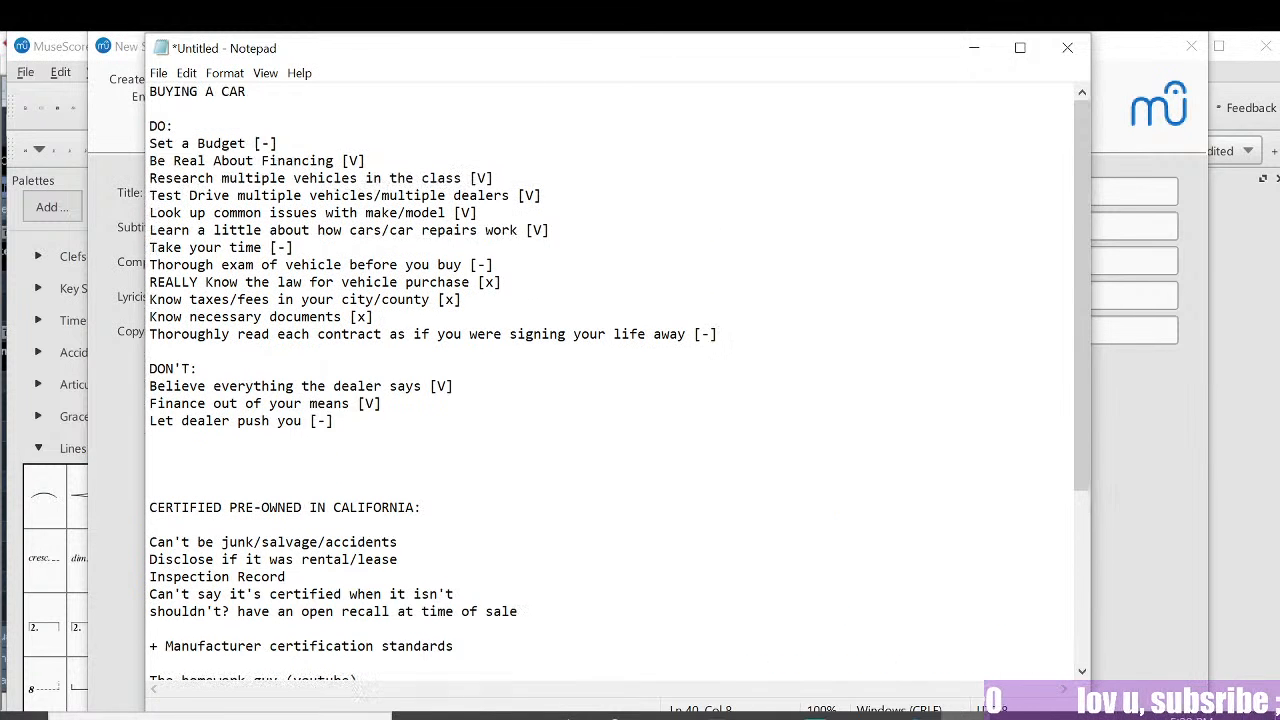
{"action": "mouse_move", "coordinate": [335, 421]}
{"action": "left_mouse_down"}
{"action": "mouse_move", "coordinate": [156, 178]}
{"action": "mouse_move", "coordinate": [151, 351]}
{"action": "mouse_move", "coordinate": [333, 421]}
{"action": "left_mouse_up"}
{"action": "left_click", "coordinate": [157, 161]}
{"action": "left_click", "coordinate": [189, 195]}
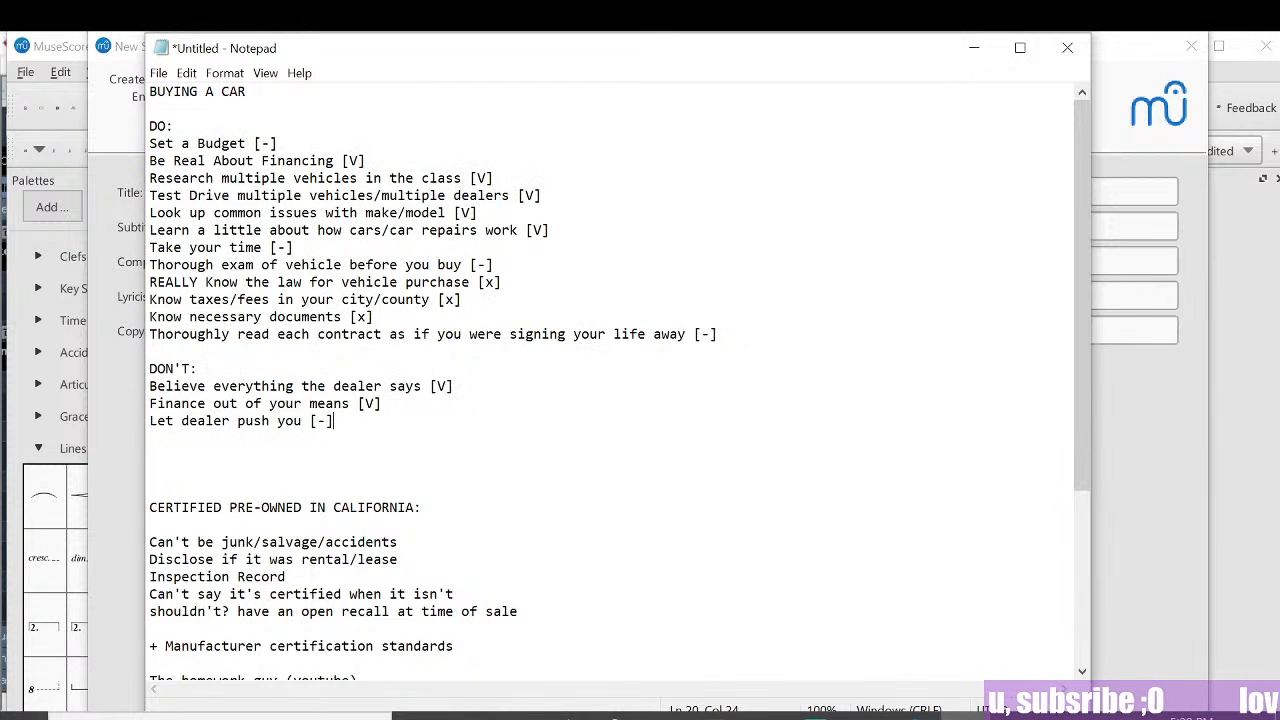
{"action": "left_click_drag", "start_coordinate": [189, 161], "coordinate": [496, 266]}
{"action": "left_click_drag", "start_coordinate": [237, 178], "coordinate": [253, 213]}
{"action": "left_click", "coordinate": [189, 143]}
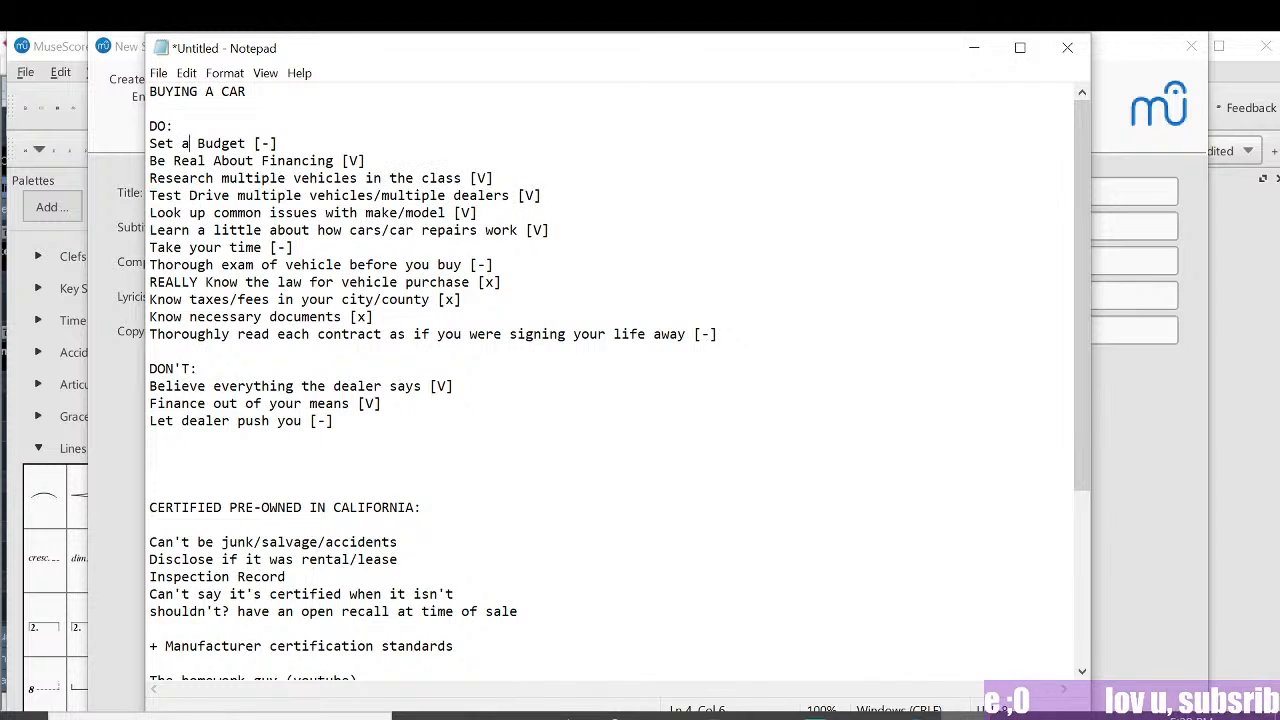
{"action": "left_click_drag", "start_coordinate": [335, 421], "coordinate": [174, 230]}
{"action": "left_click", "coordinate": [181, 161]}
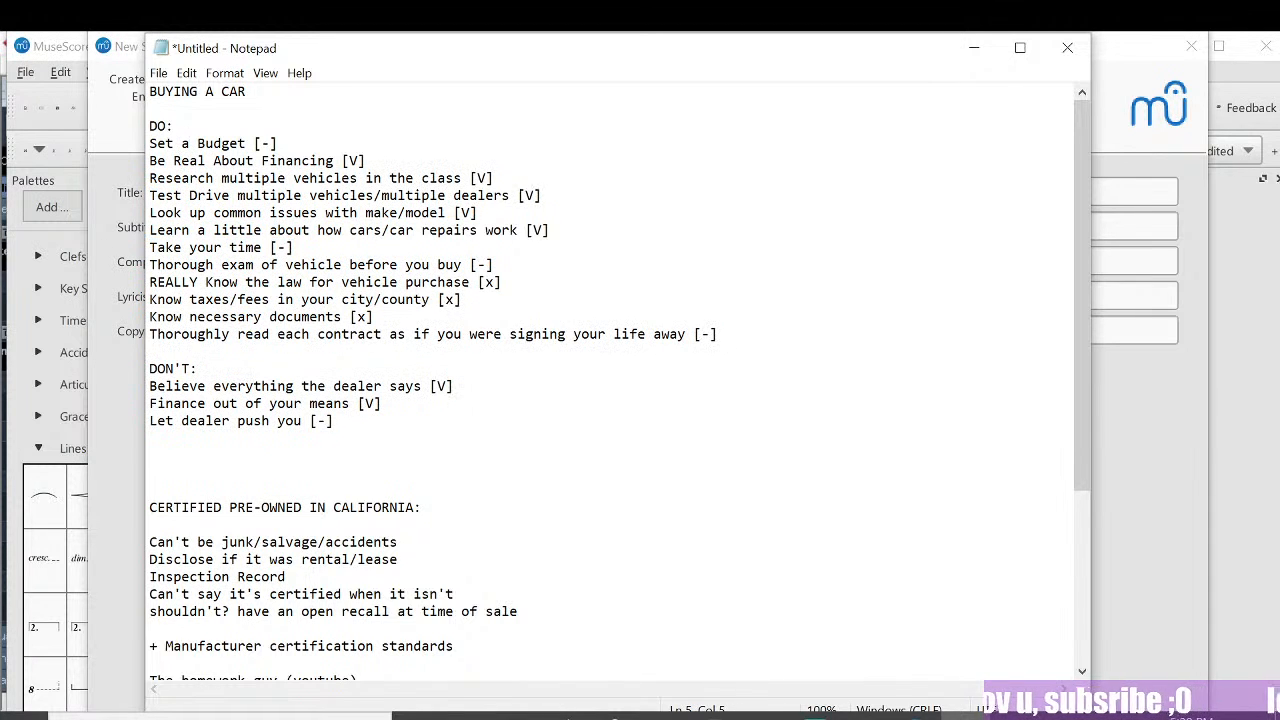
{"action": "scroll", "coordinate": [619, 380], "scroll_direction": "down", "scroll_amount": 3}
{"action": "scroll", "coordinate": [619, 380], "scroll_direction": "up", "scroll_amount": 3}
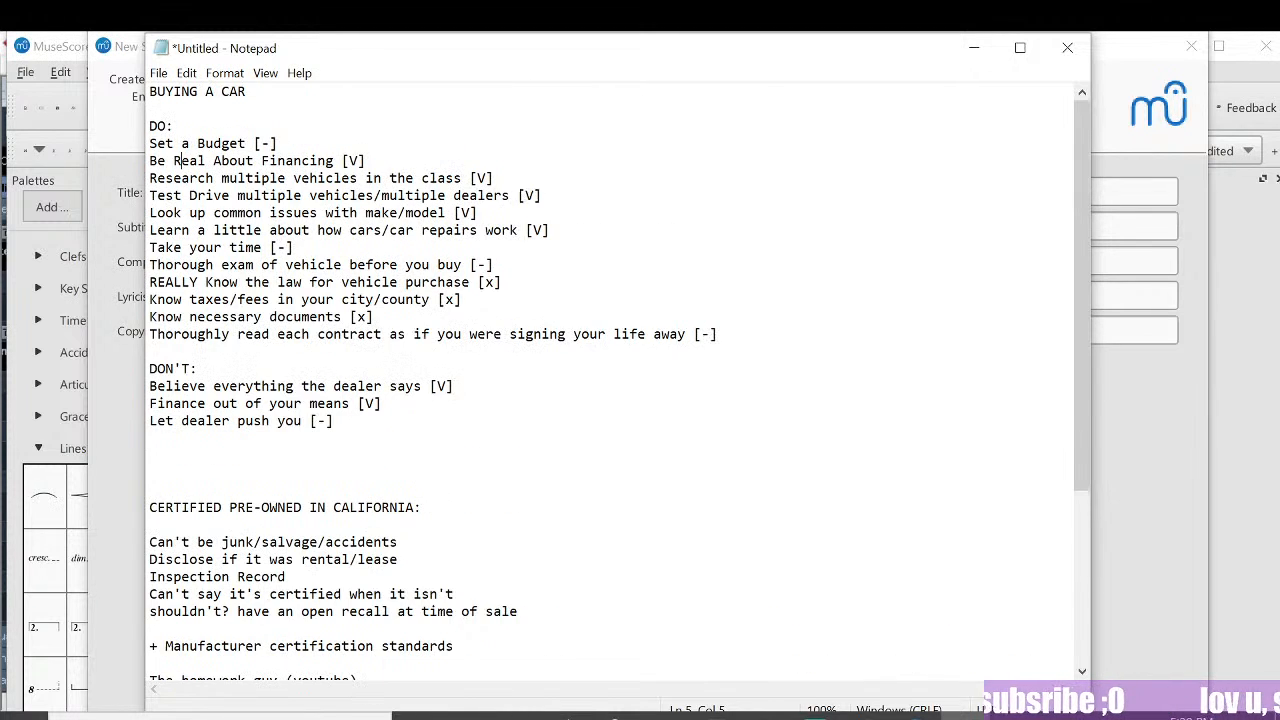
{"action": "scroll", "coordinate": [619, 380], "scroll_direction": "down", "scroll_amount": 4}
{"action": "scroll", "coordinate": [619, 380], "scroll_direction": "up", "scroll_amount": 4}
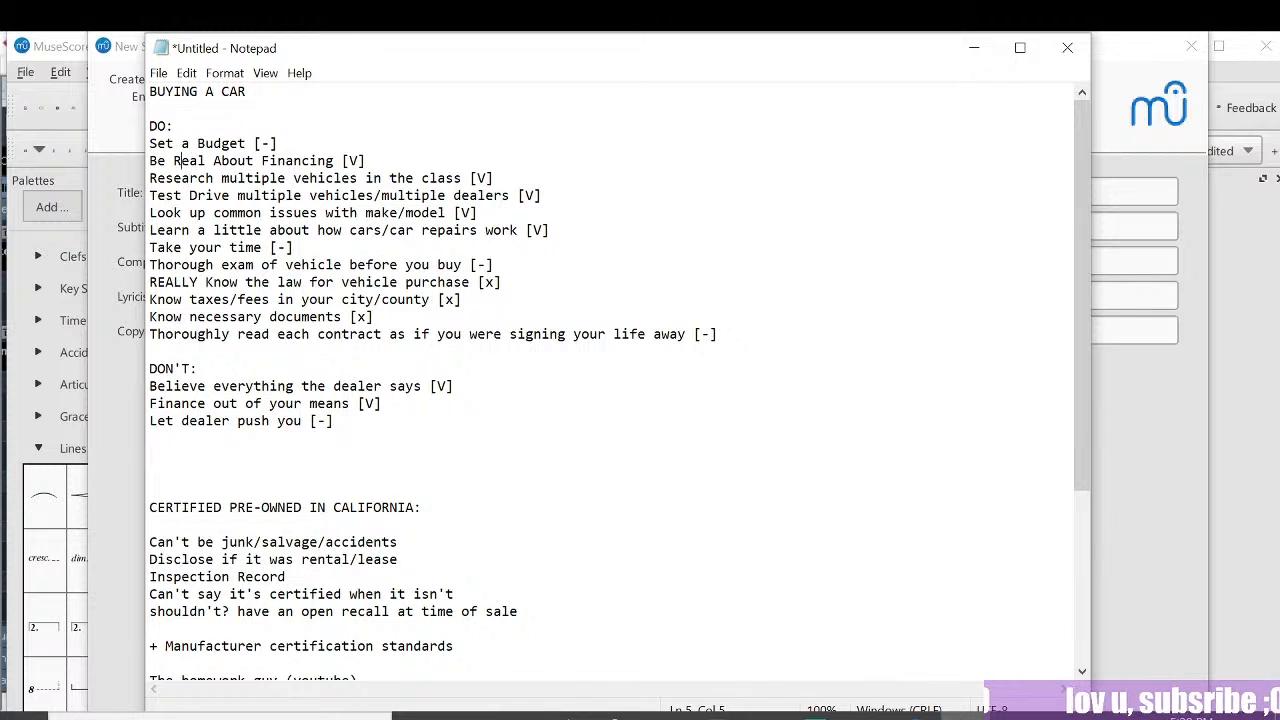
Step: Save the notes in the Documents folder as a text file named "buying a car"
{"action": "key", "text": "ctrl+s"}
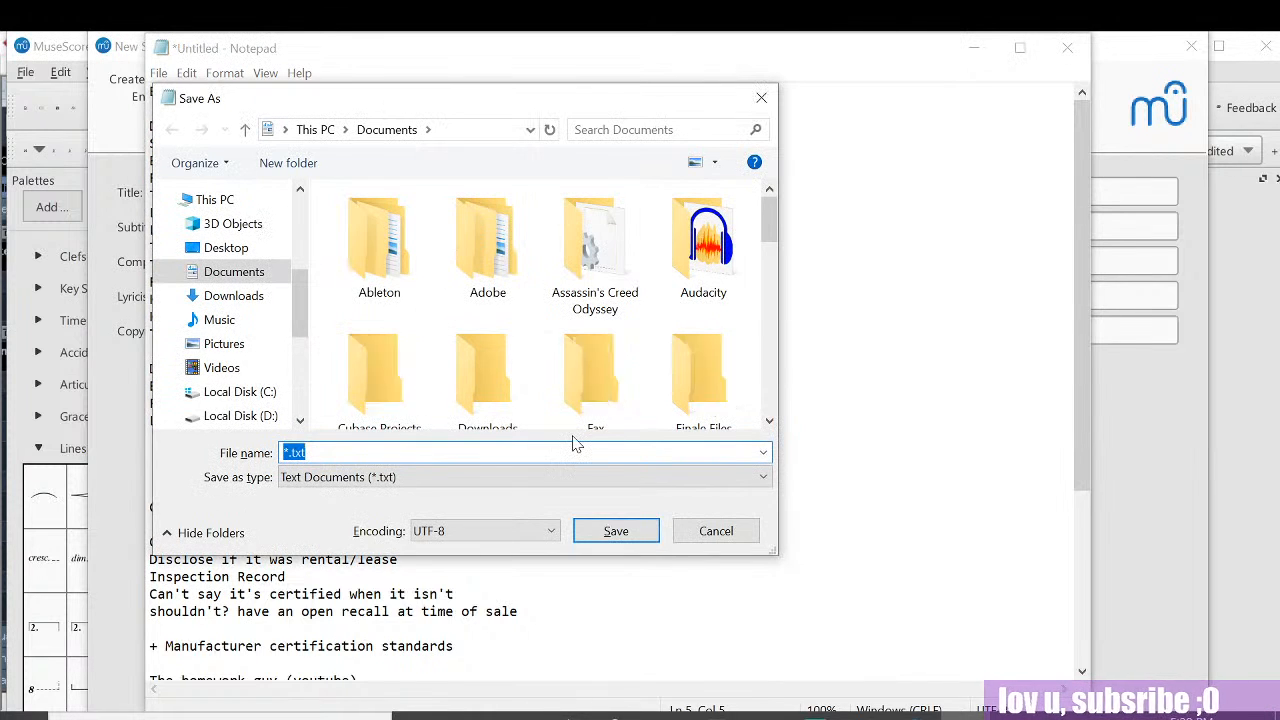
{"action": "type", "text": "buying a car"}
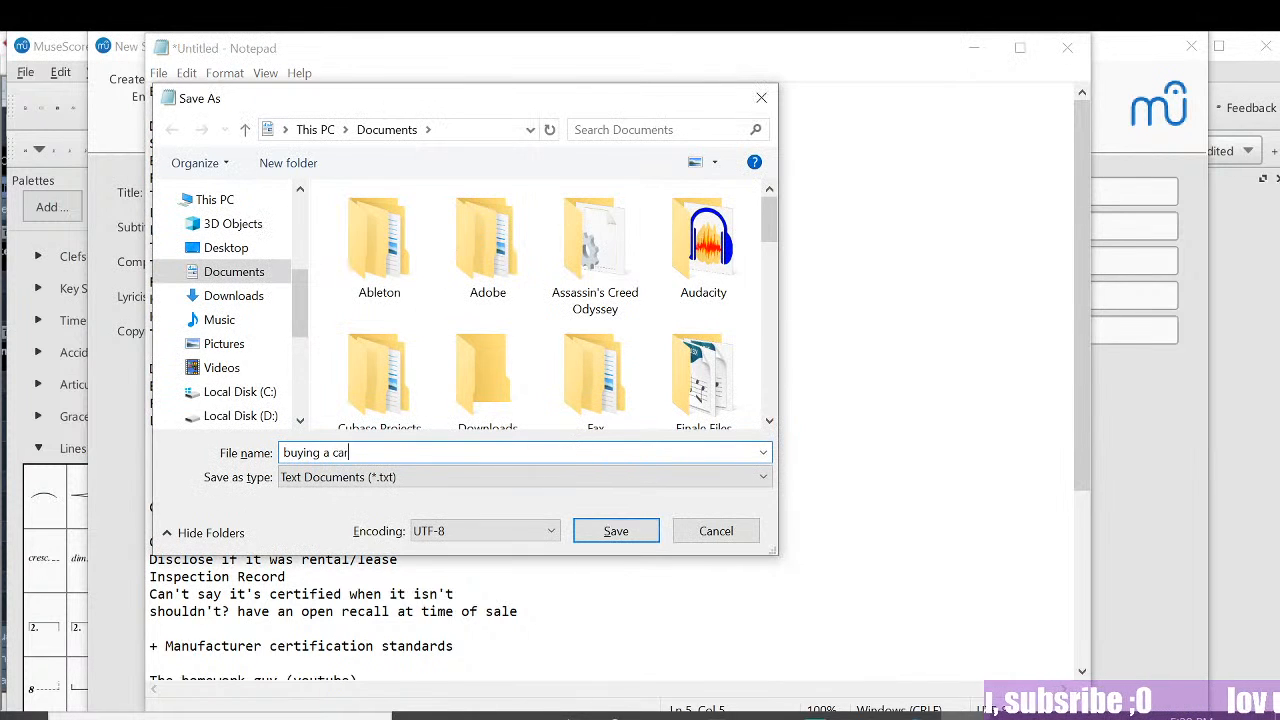
{"action": "left_click", "coordinate": [632, 536]}
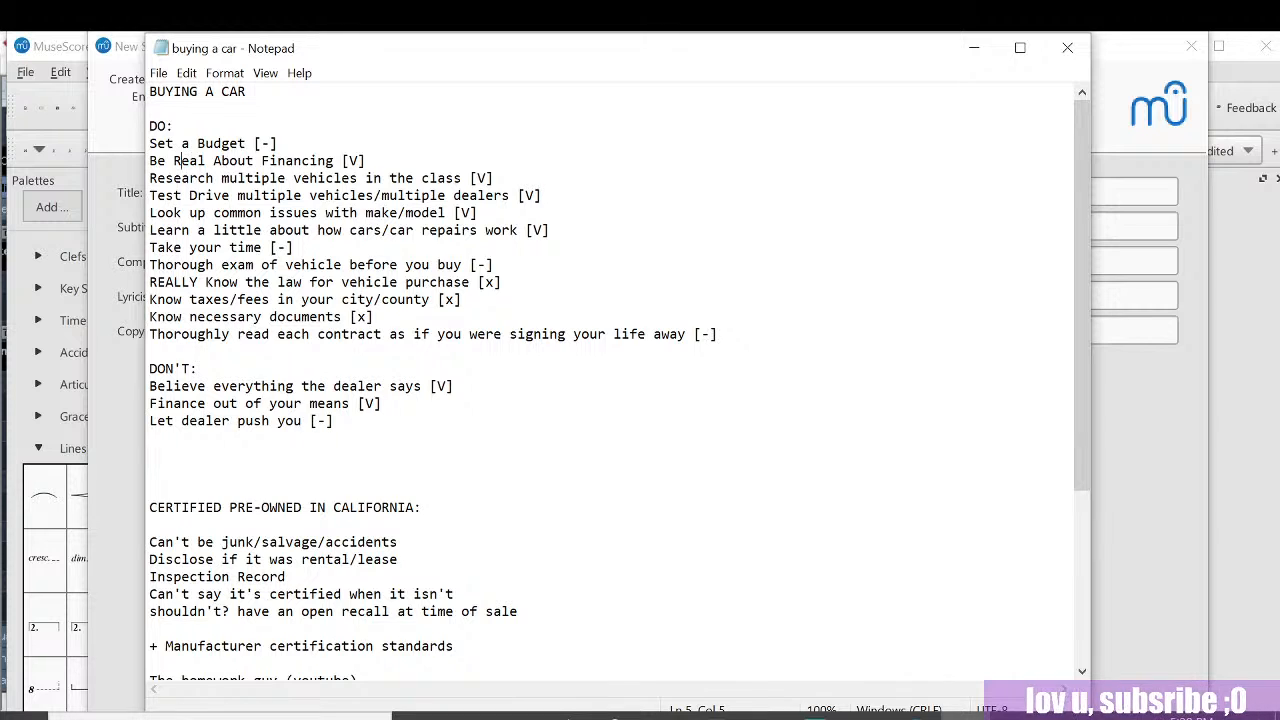
{"action": "scroll", "coordinate": [615, 380], "scroll_direction": "down", "scroll_amount": 5}
{"action": "scroll", "coordinate": [174, 161], "scroll_direction": "up", "scroll_amount": 5}
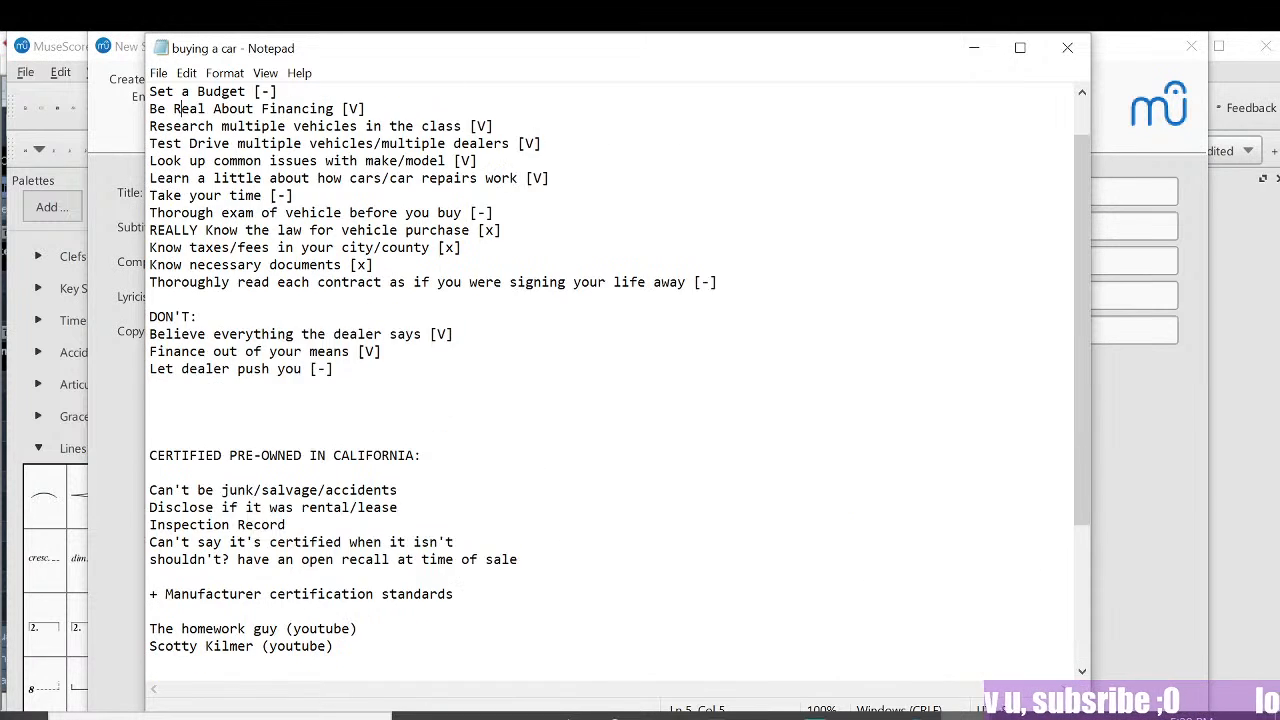
{"action": "scroll", "coordinate": [615, 380], "scroll_direction": "down", "scroll_amount": 5}
{"action": "scroll", "coordinate": [615, 380], "scroll_direction": "up", "scroll_amount": 4}
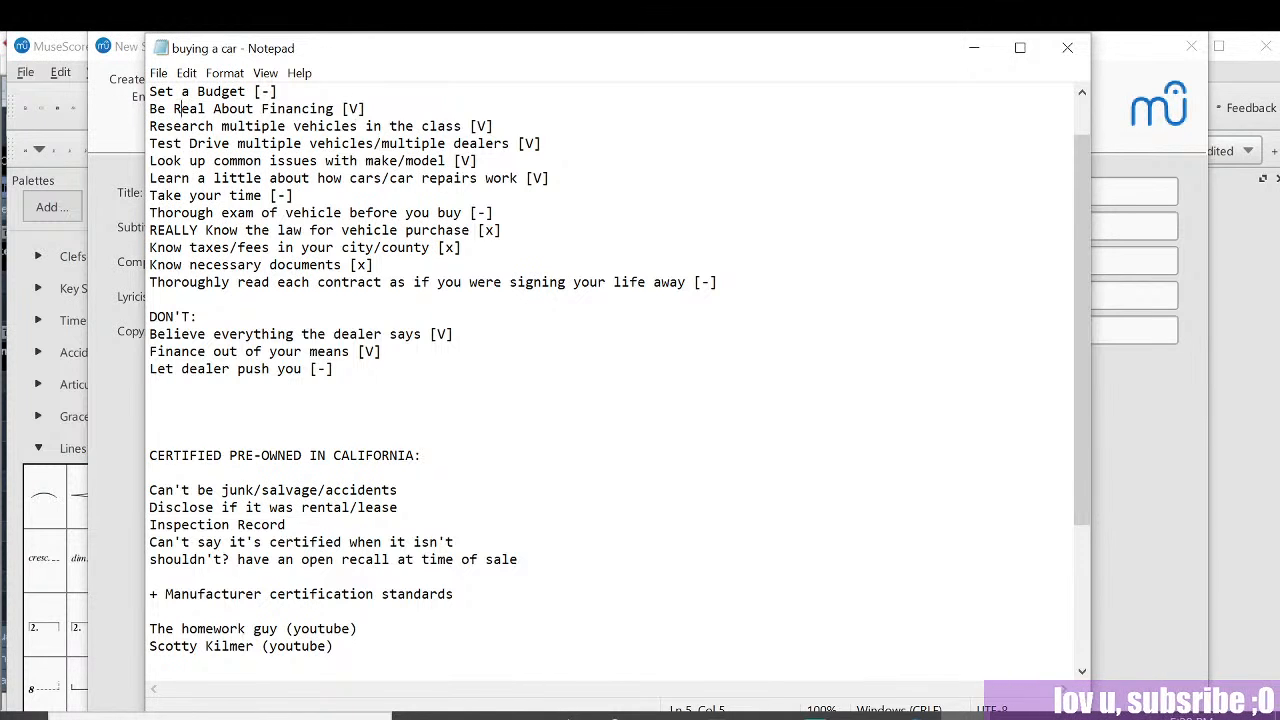
{"action": "scroll", "coordinate": [615, 380], "scroll_direction": "down", "scroll_amount": 3}
{"action": "scroll", "coordinate": [615, 380], "scroll_direction": "up", "scroll_amount": 4}
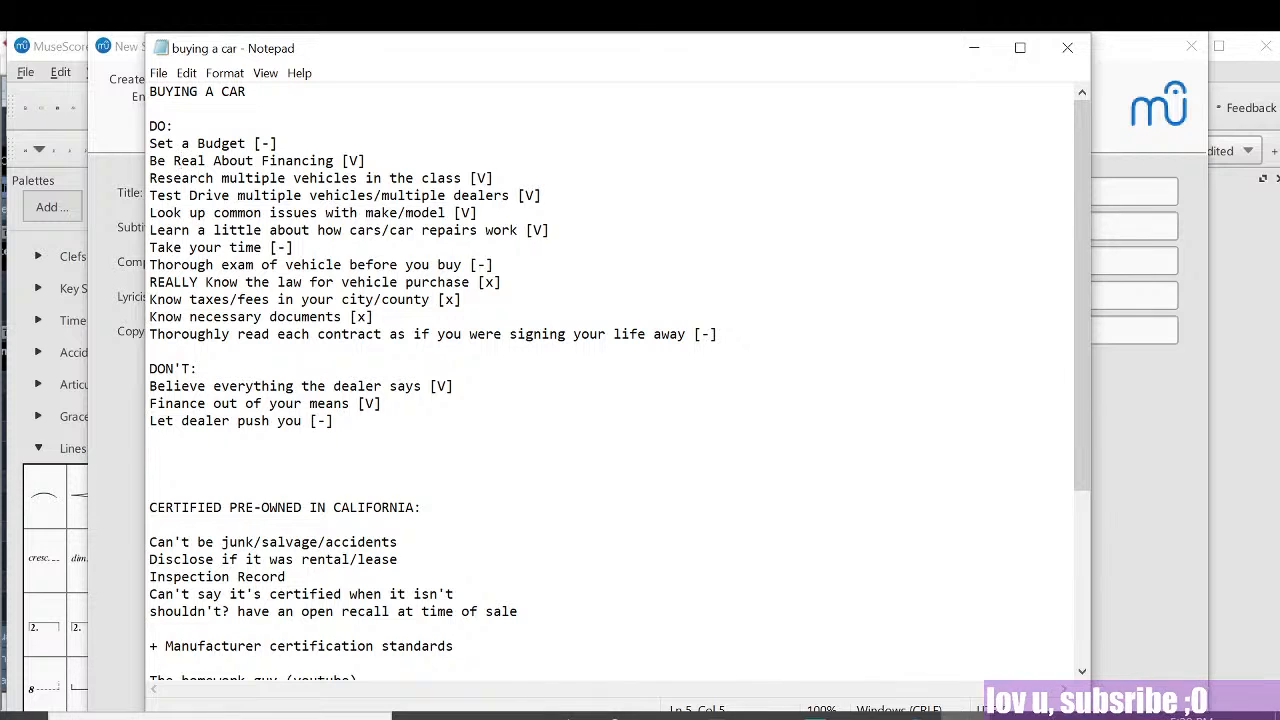
{"action": "scroll", "coordinate": [615, 380], "scroll_direction": "down", "scroll_amount": 6}
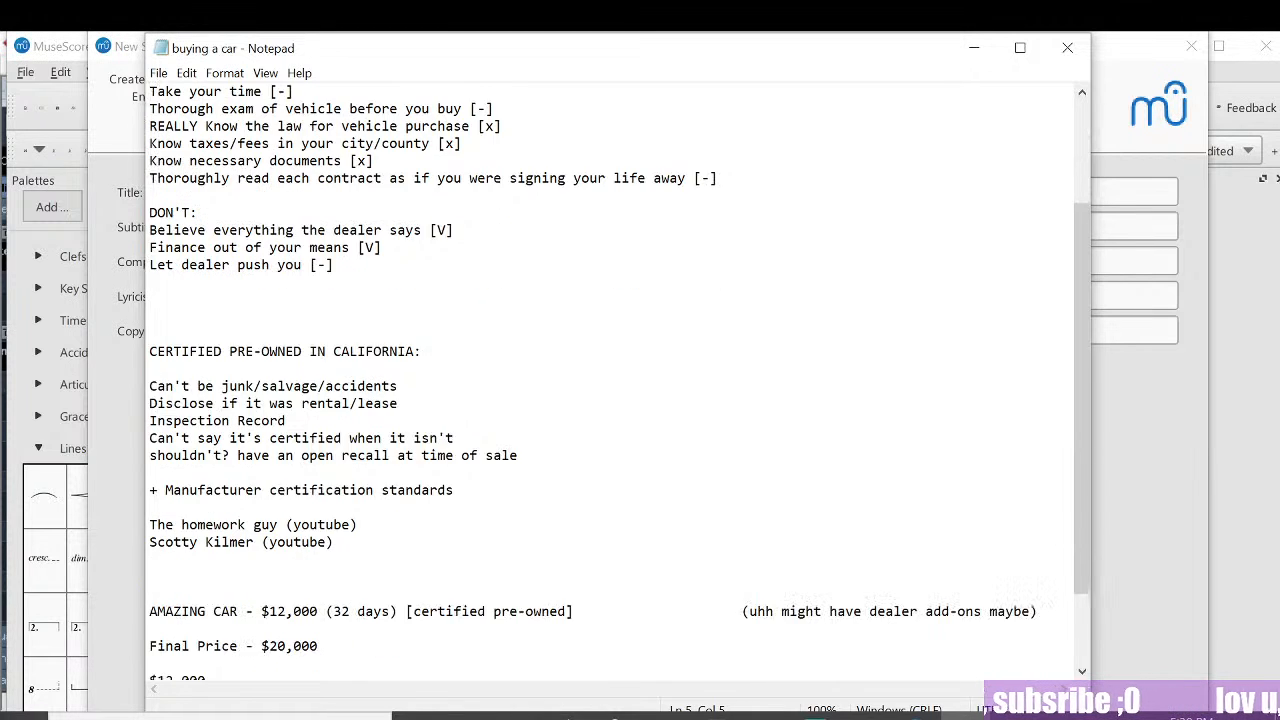
{"action": "scroll", "coordinate": [615, 380], "scroll_direction": "up", "scroll_amount": 6}
{"action": "scroll", "coordinate": [615, 380], "scroll_direction": "down", "scroll_amount": 5}
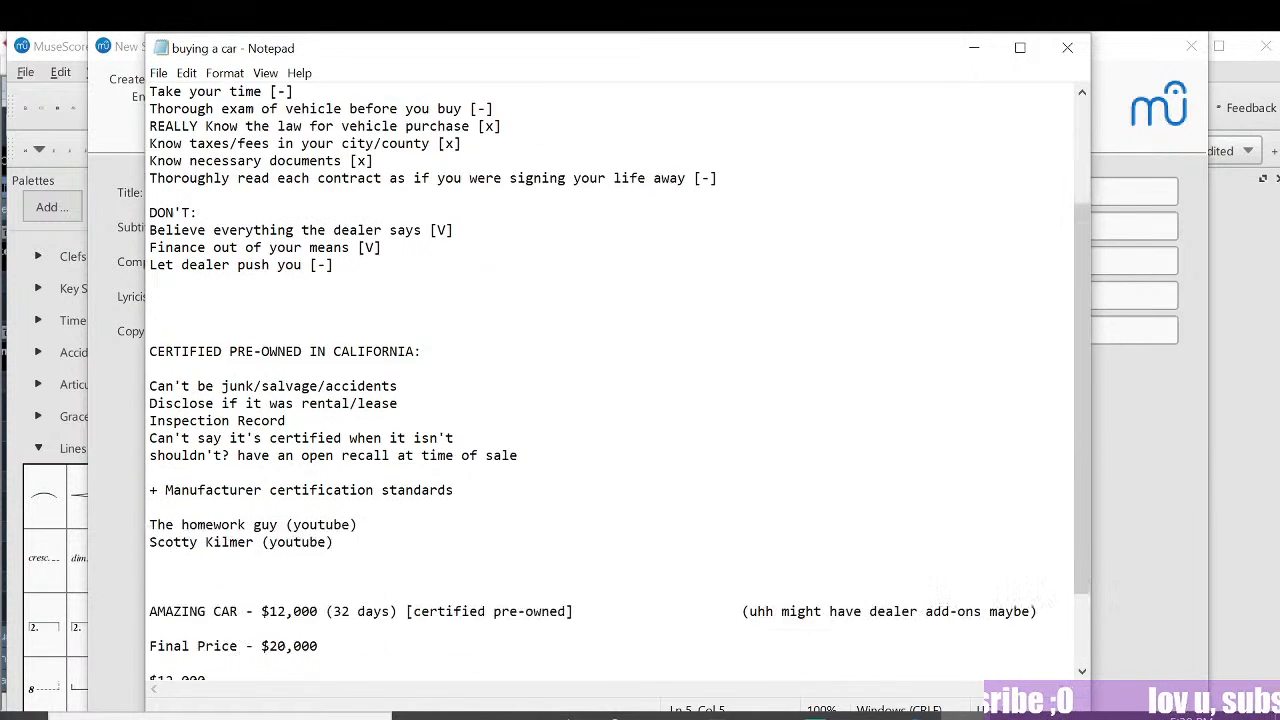
{"action": "scroll", "coordinate": [615, 380], "scroll_direction": "up", "scroll_amount": 5}
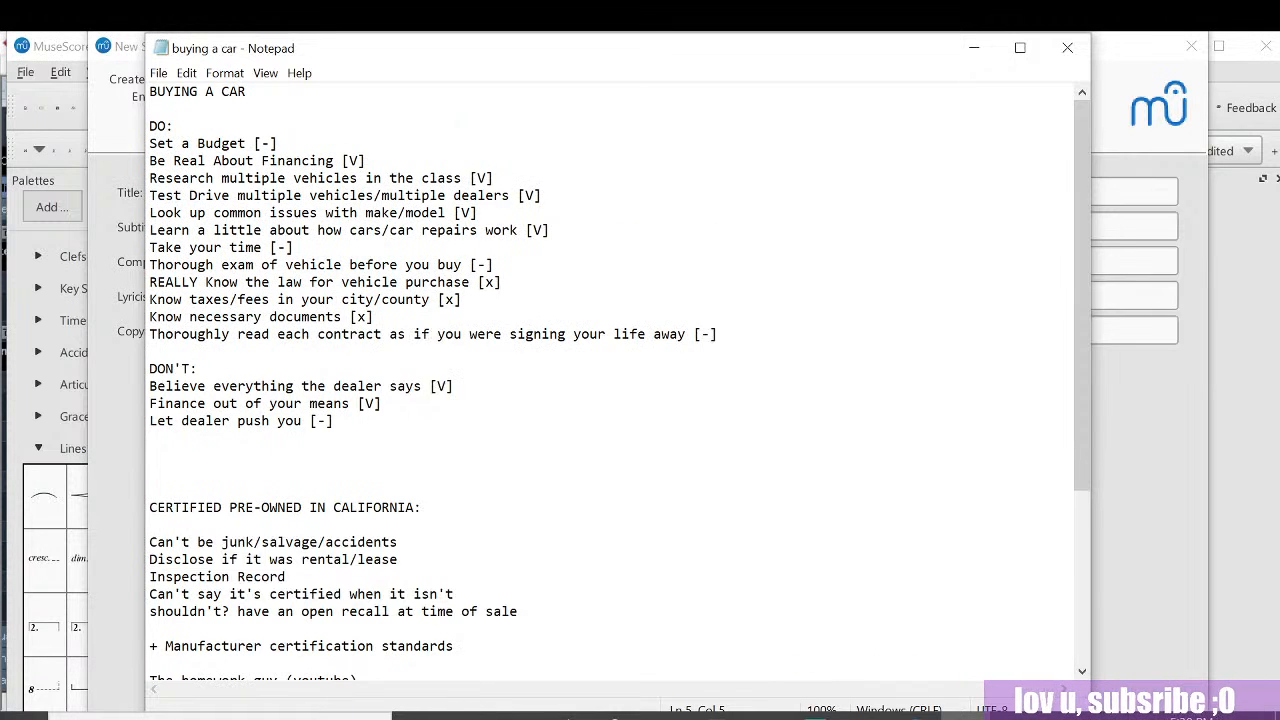
Step: Review the DO entries marked [x] about vehicle purchase law, city/county taxes and fees, and necessary documents
{"action": "left_click", "coordinate": [454, 300]}
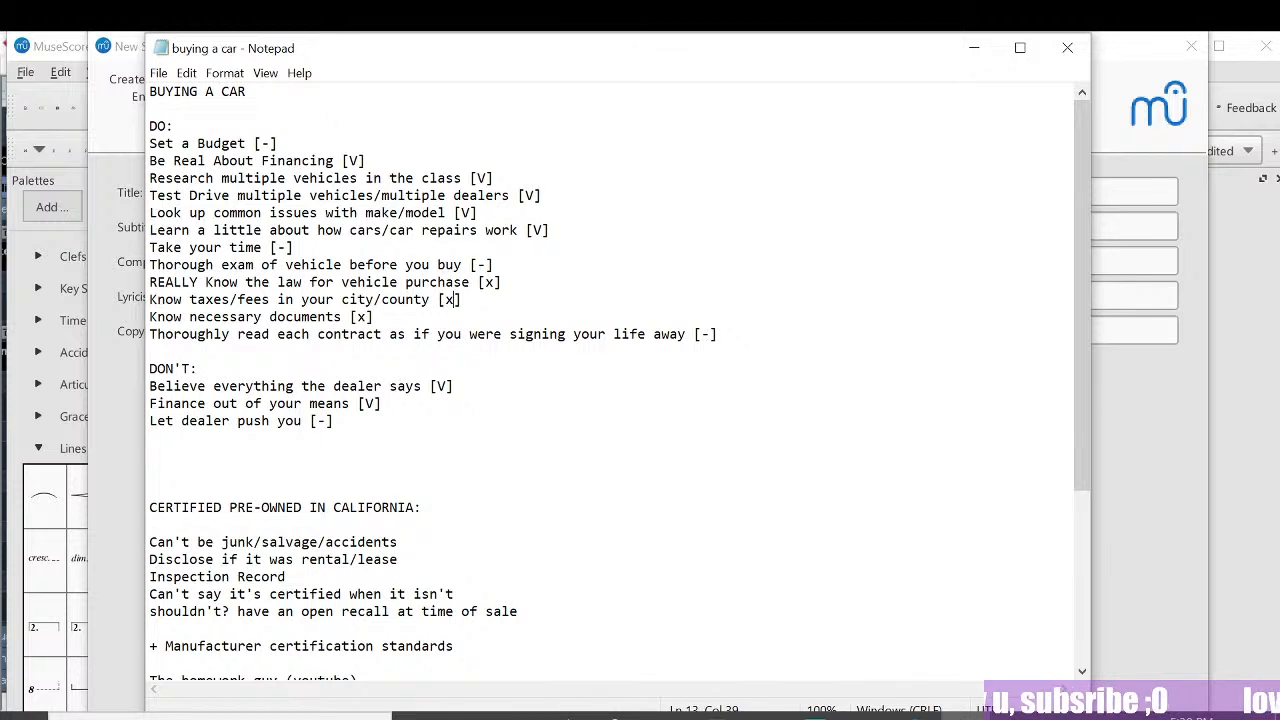
{"action": "left_click_drag", "start_coordinate": [374, 317], "coordinate": [350, 317]}
{"action": "left_click", "coordinate": [375, 317]}
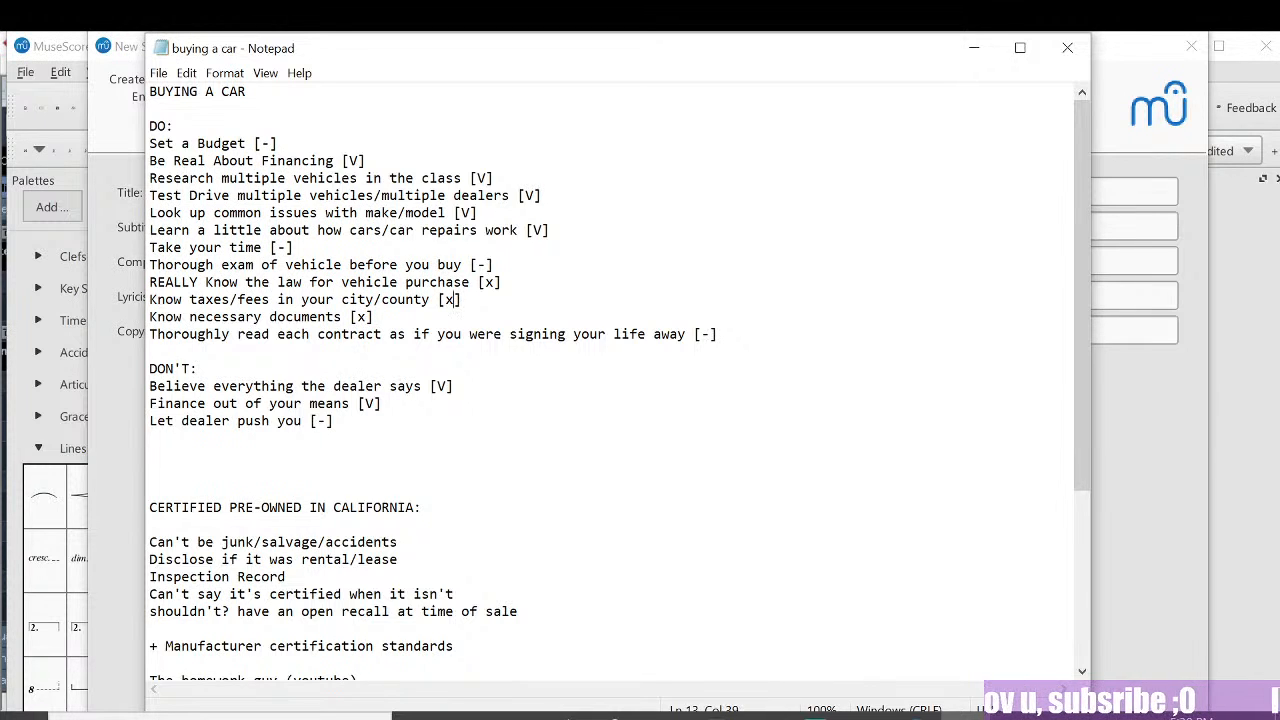
{"action": "left_click", "coordinate": [497, 282]}
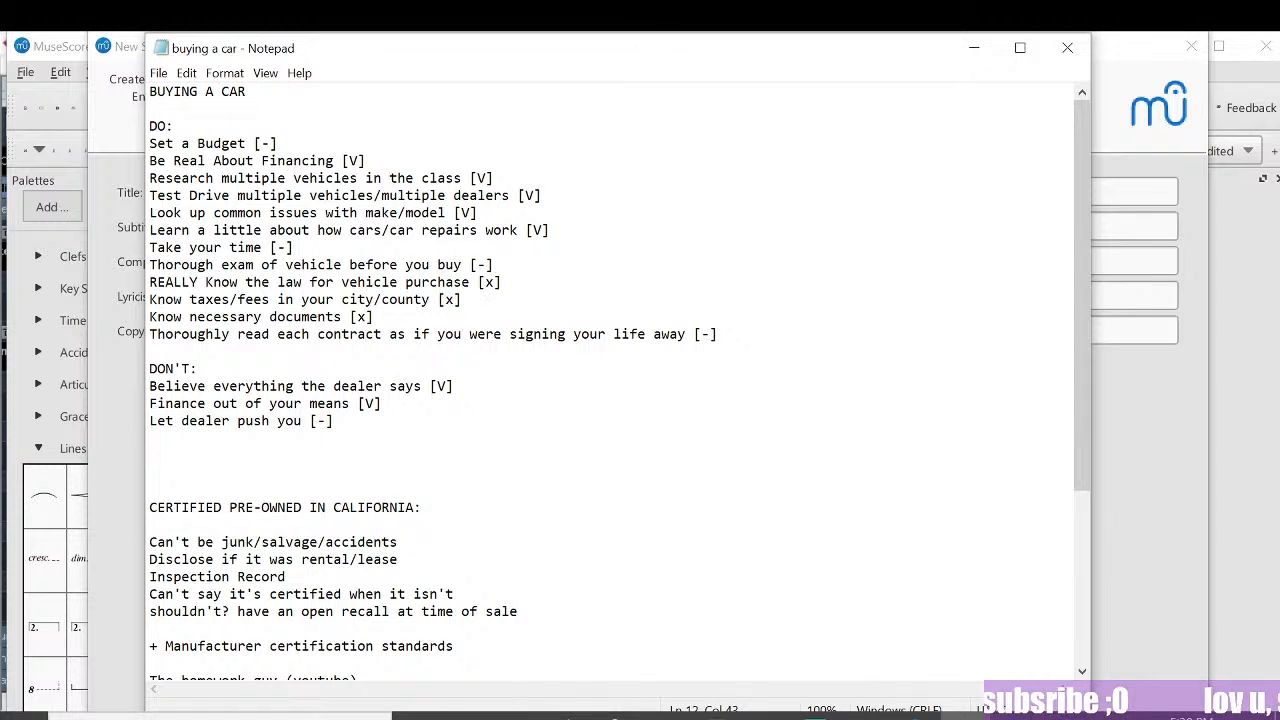
{"action": "left_click_drag", "start_coordinate": [463, 300], "coordinate": [438, 300]}
{"action": "left_click", "coordinate": [152, 438]}
{"action": "scroll", "coordinate": [610, 380], "scroll_direction": "down", "scroll_amount": 5}
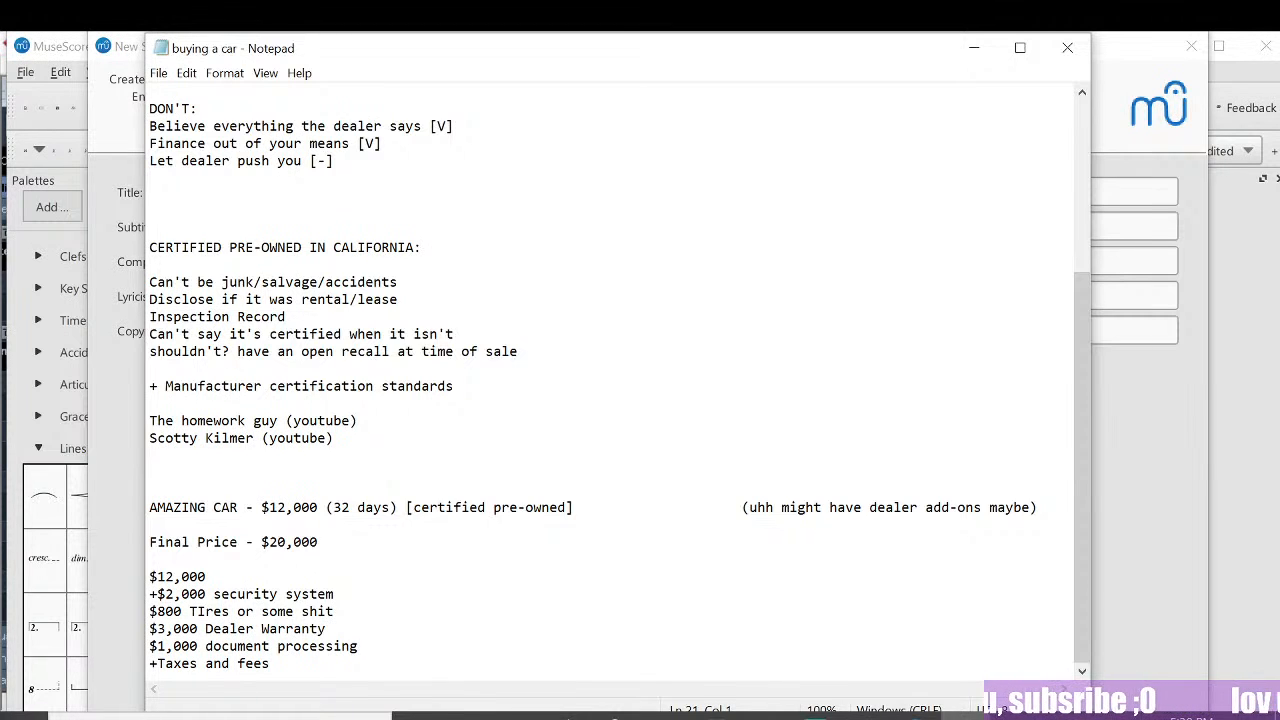
{"action": "scroll", "coordinate": [610, 380], "scroll_direction": "up", "scroll_amount": 5}
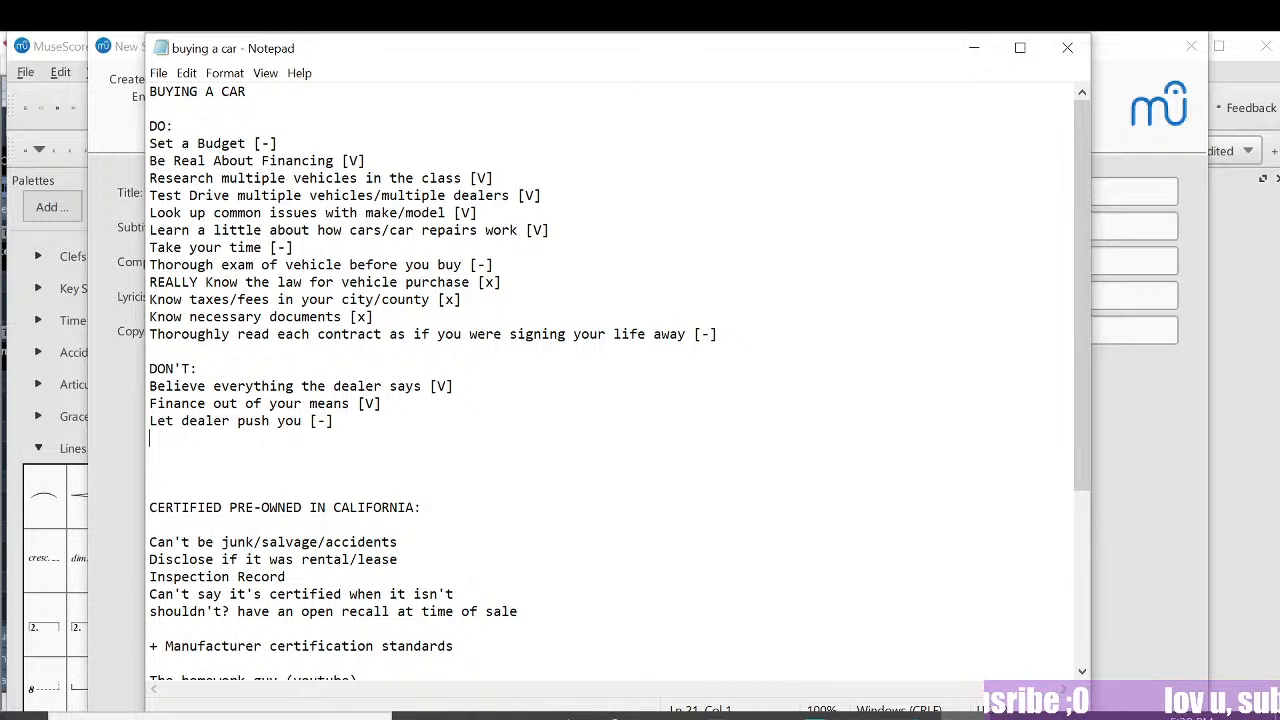
{"action": "scroll", "coordinate": [610, 380], "scroll_direction": "down", "scroll_amount": 3}
{"action": "scroll", "coordinate": [610, 380], "scroll_direction": "up", "scroll_amount": 3}
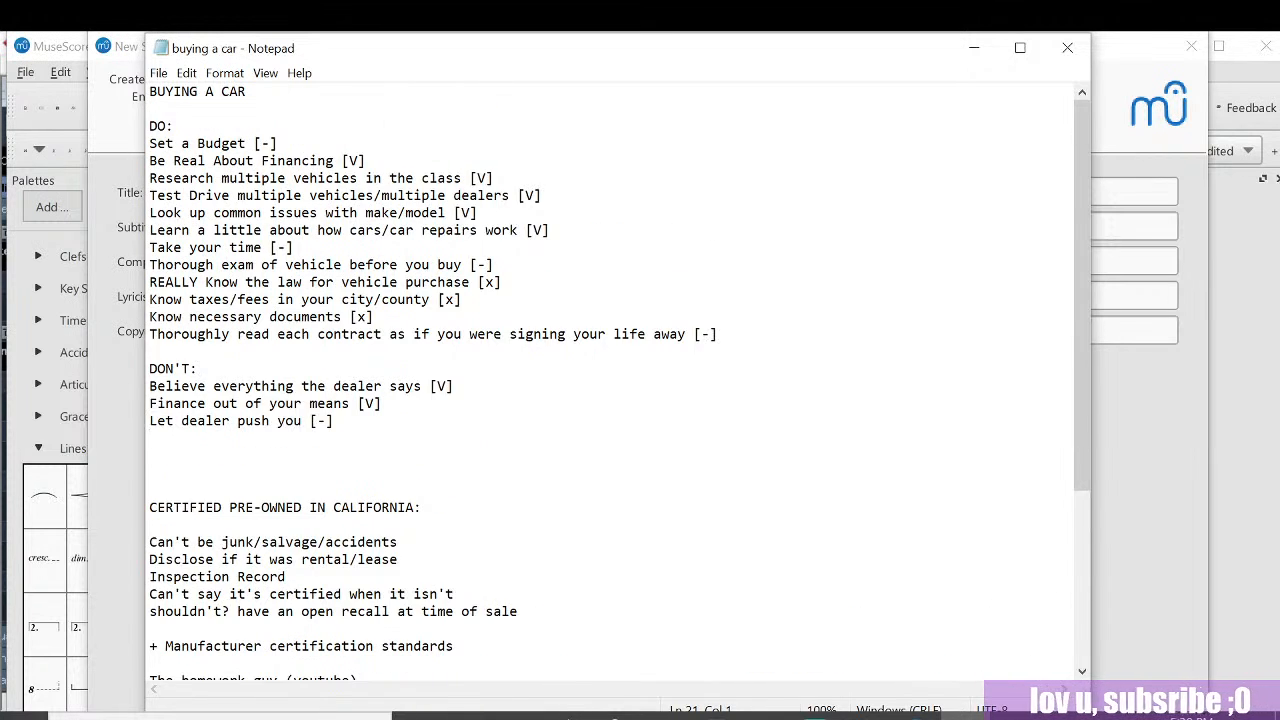
{"action": "scroll", "coordinate": [610, 380], "scroll_direction": "down", "scroll_amount": 3}
{"action": "scroll", "coordinate": [610, 380], "scroll_direction": "up", "scroll_amount": 3}
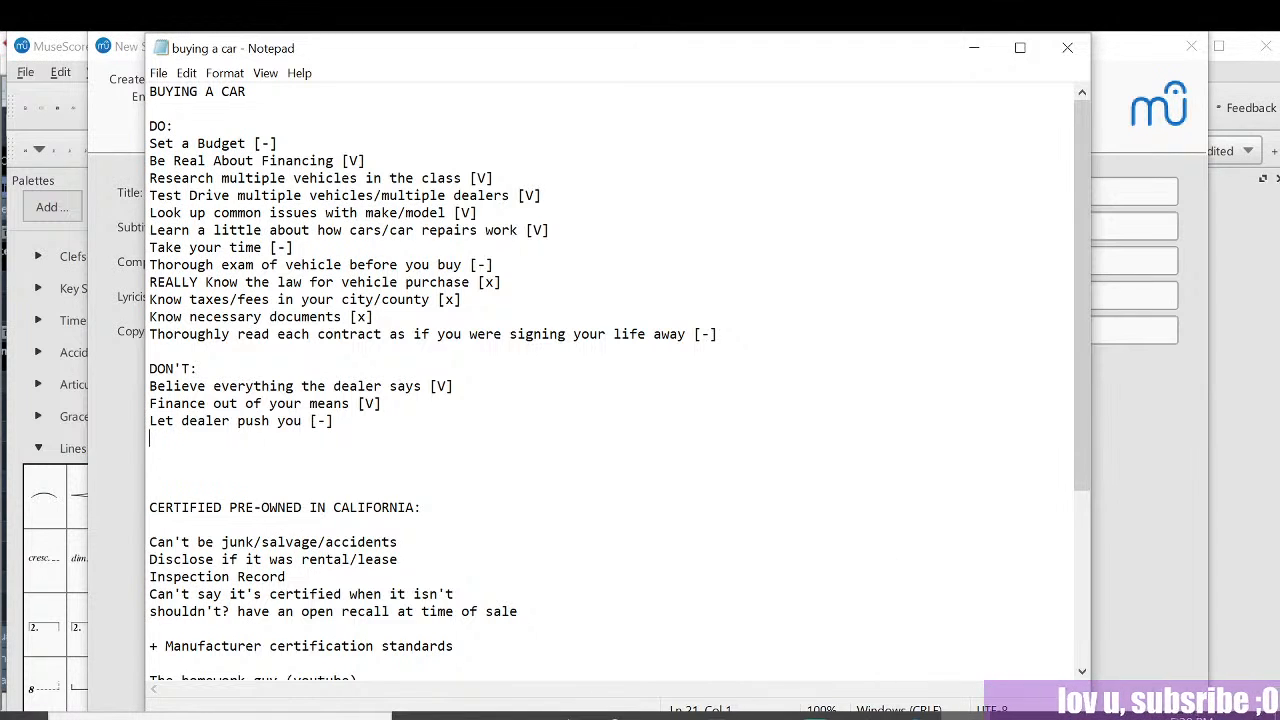
{"action": "left_click", "coordinate": [294, 248]}
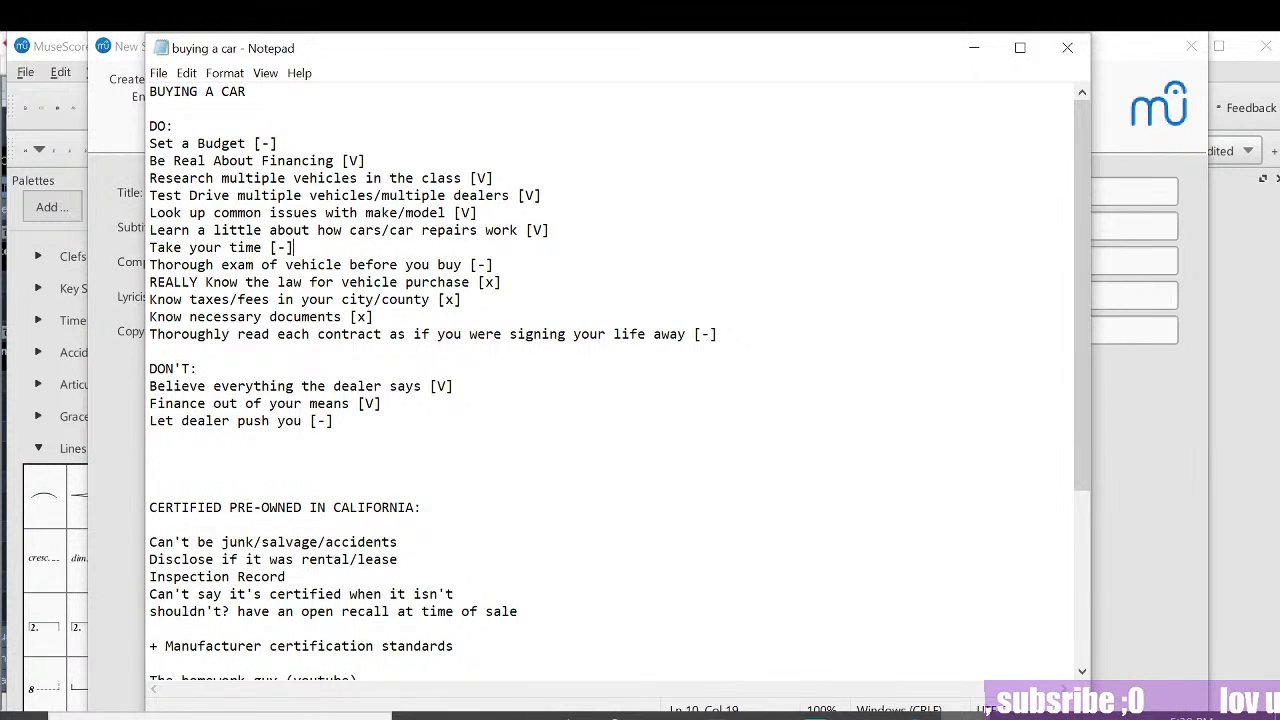
{"action": "scroll", "coordinate": [610, 380], "scroll_direction": "down", "scroll_amount": 3}
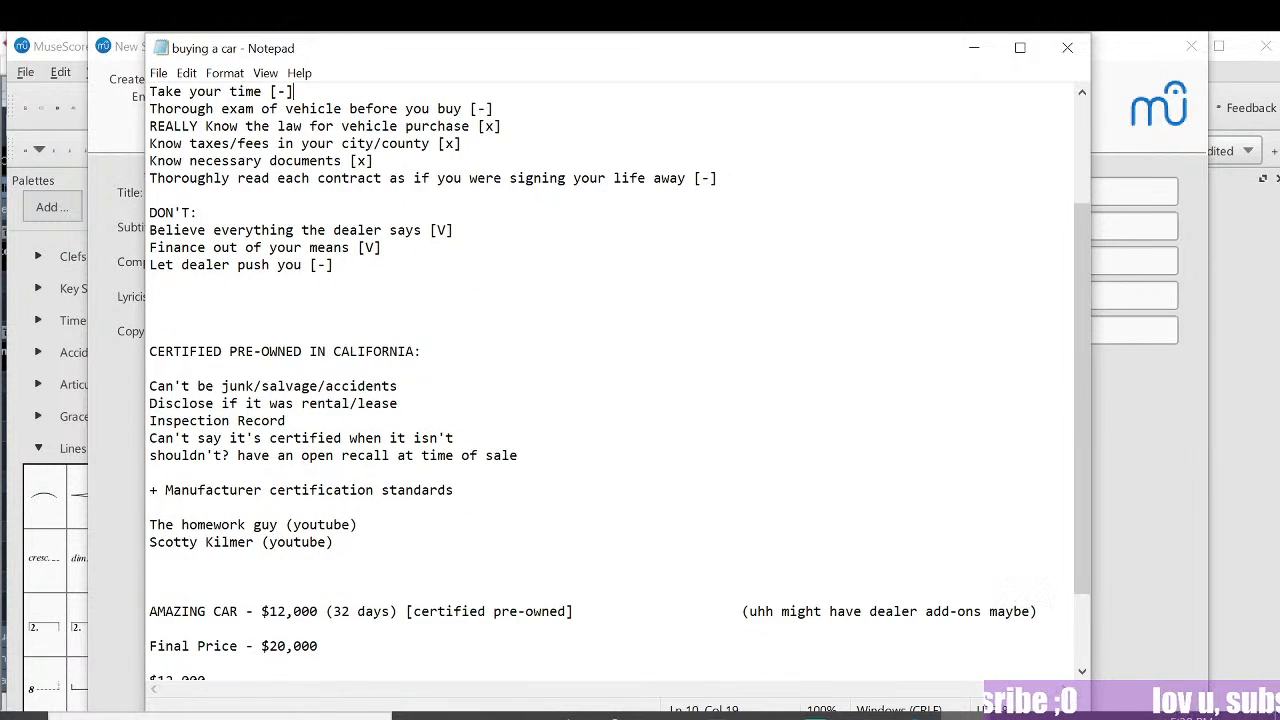
{"action": "scroll", "coordinate": [610, 380], "scroll_direction": "up", "scroll_amount": 3}
{"action": "scroll", "coordinate": [610, 380], "scroll_direction": "down", "scroll_amount": 1}
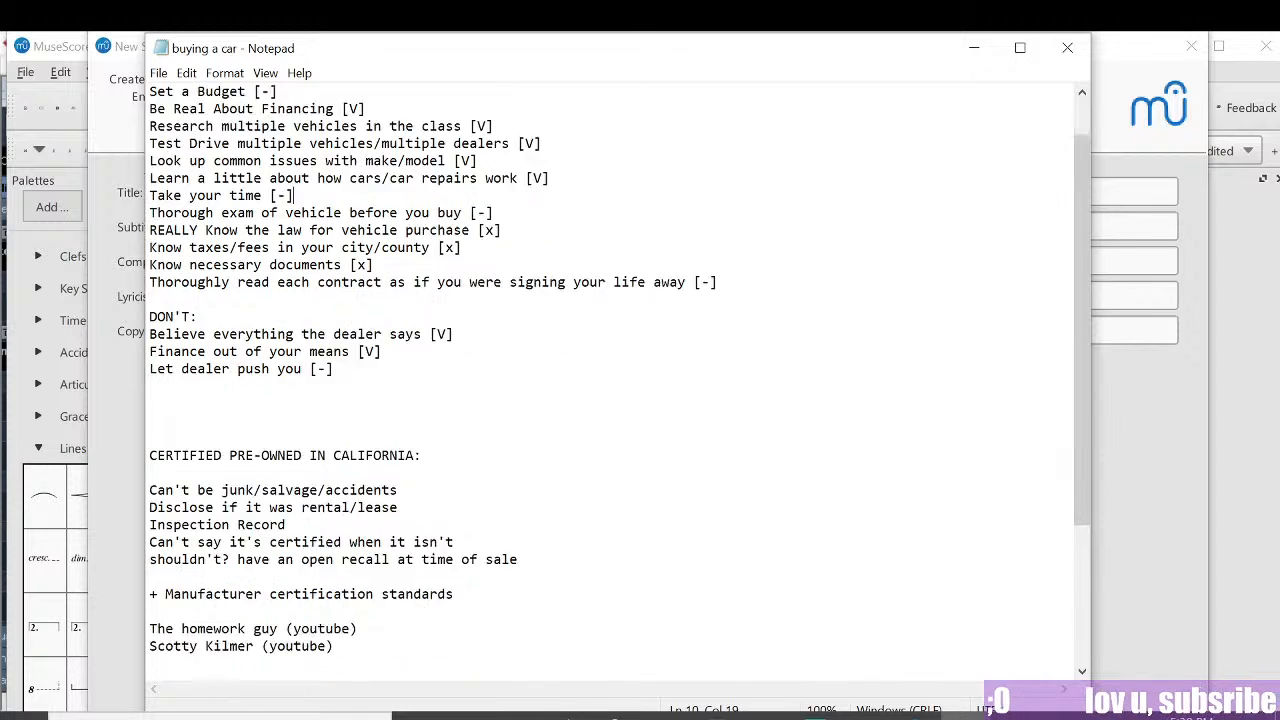
{"action": "scroll", "coordinate": [610, 380], "scroll_direction": "up", "scroll_amount": 1}
{"action": "scroll", "coordinate": [610, 380], "scroll_direction": "down", "scroll_amount": 1}
{"action": "scroll", "coordinate": [610, 380], "scroll_direction": "up", "scroll_amount": 1}
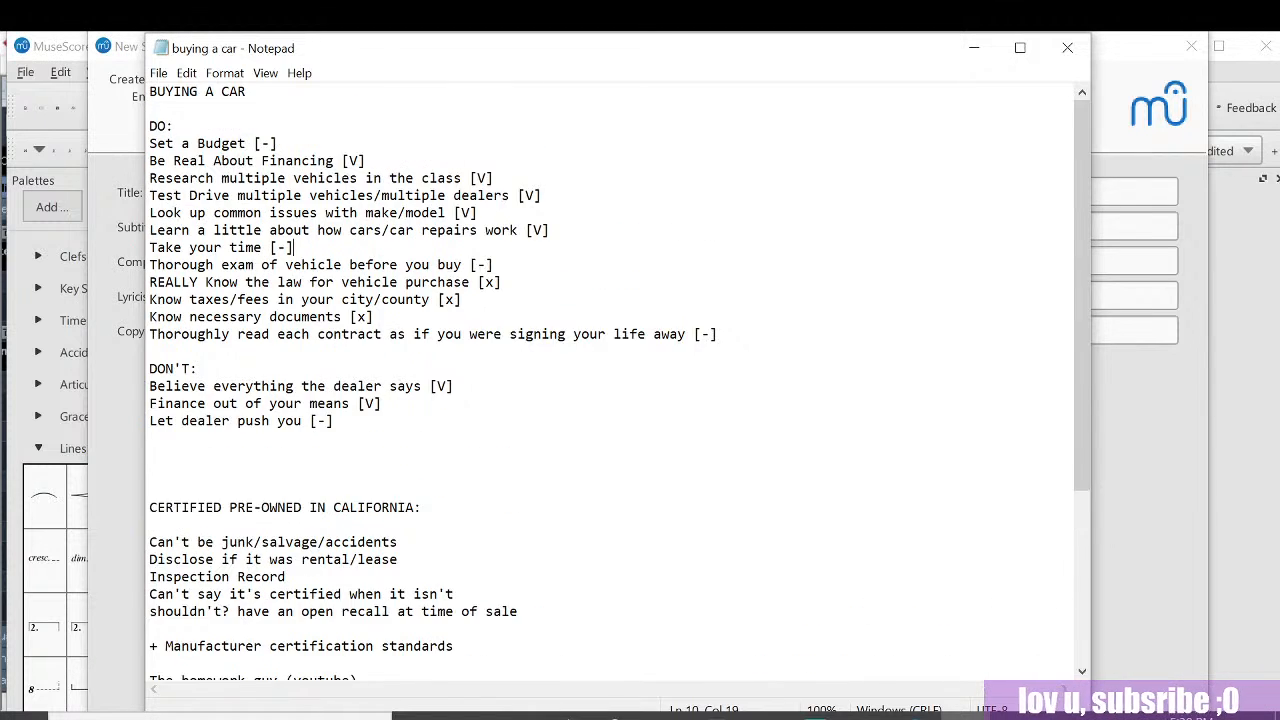
{"action": "scroll", "coordinate": [610, 380], "scroll_direction": "down", "scroll_amount": 1}
{"action": "scroll", "coordinate": [610, 380], "scroll_direction": "up", "scroll_amount": 1}
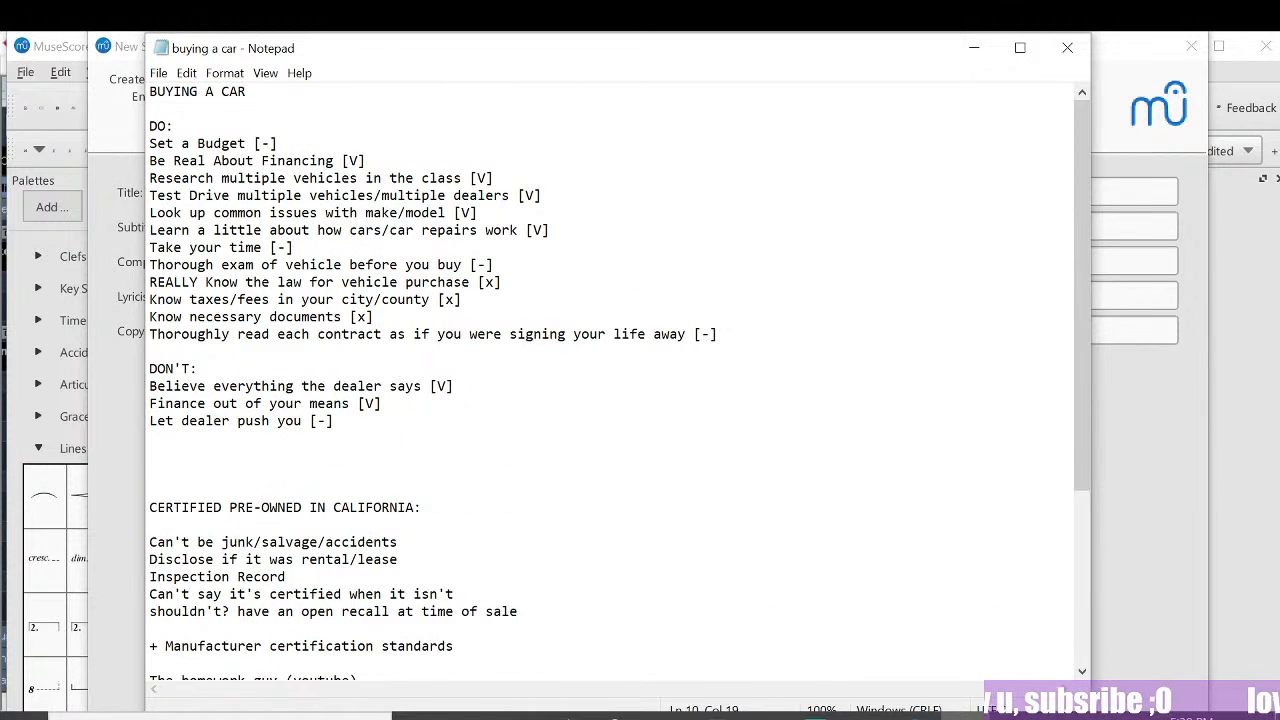
Step: Add "Verdict: a little screwed" below the "+Taxes and fees" entry, separated by three blank lines, and save the file
{"action": "scroll", "coordinate": [610, 380], "scroll_direction": "down", "scroll_amount": 5}
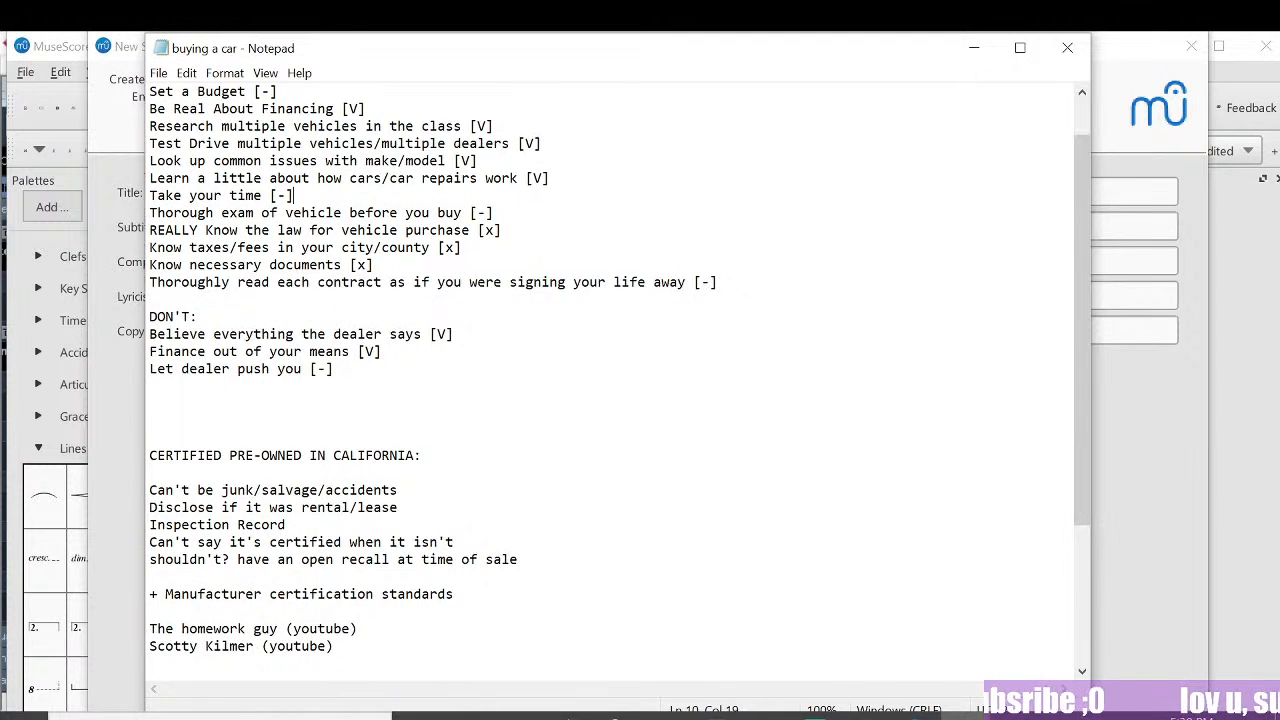
{"action": "scroll", "coordinate": [610, 380], "scroll_direction": "up", "scroll_amount": 5}
{"action": "scroll", "coordinate": [610, 380], "scroll_direction": "down", "scroll_amount": 4}
{"action": "scroll", "coordinate": [610, 380], "scroll_direction": "down", "scroll_amount": 1}
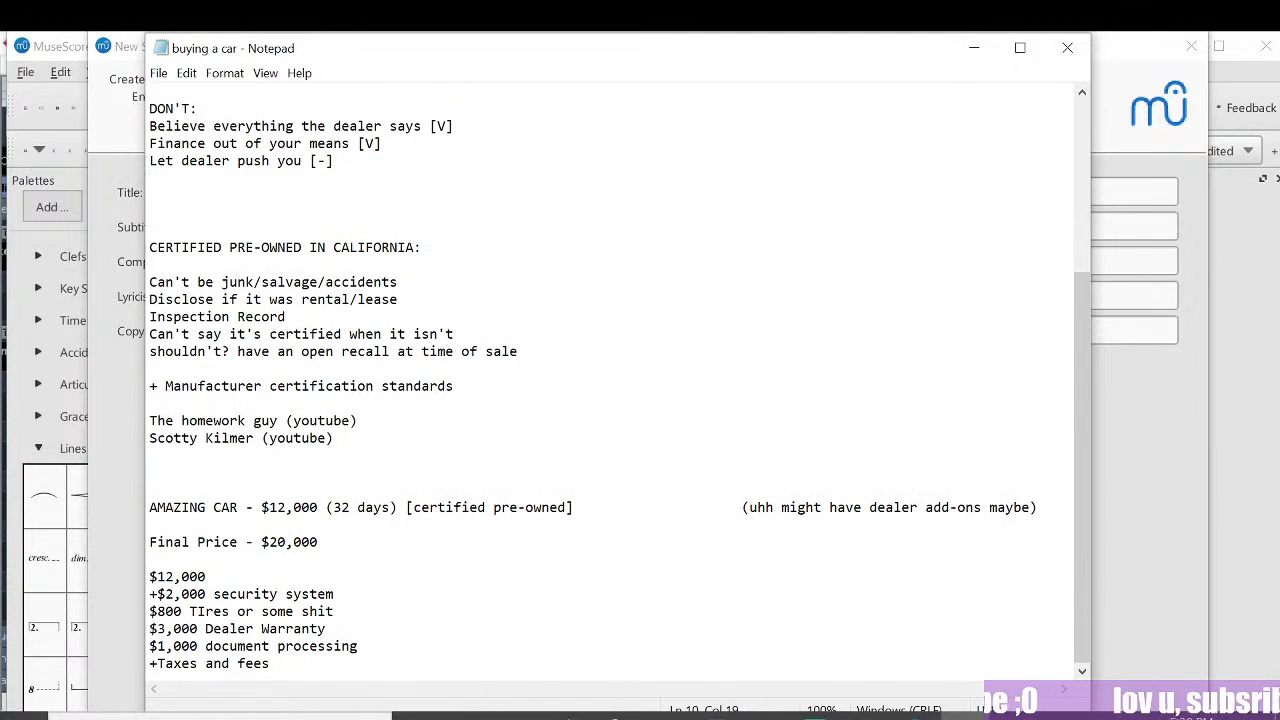
{"action": "left_click", "coordinate": [270, 664]}
{"action": "key", "text": "Return"}
{"action": "key", "text": "Return"}
{"action": "key", "text": "Return"}
{"action": "key", "text": "Return"}
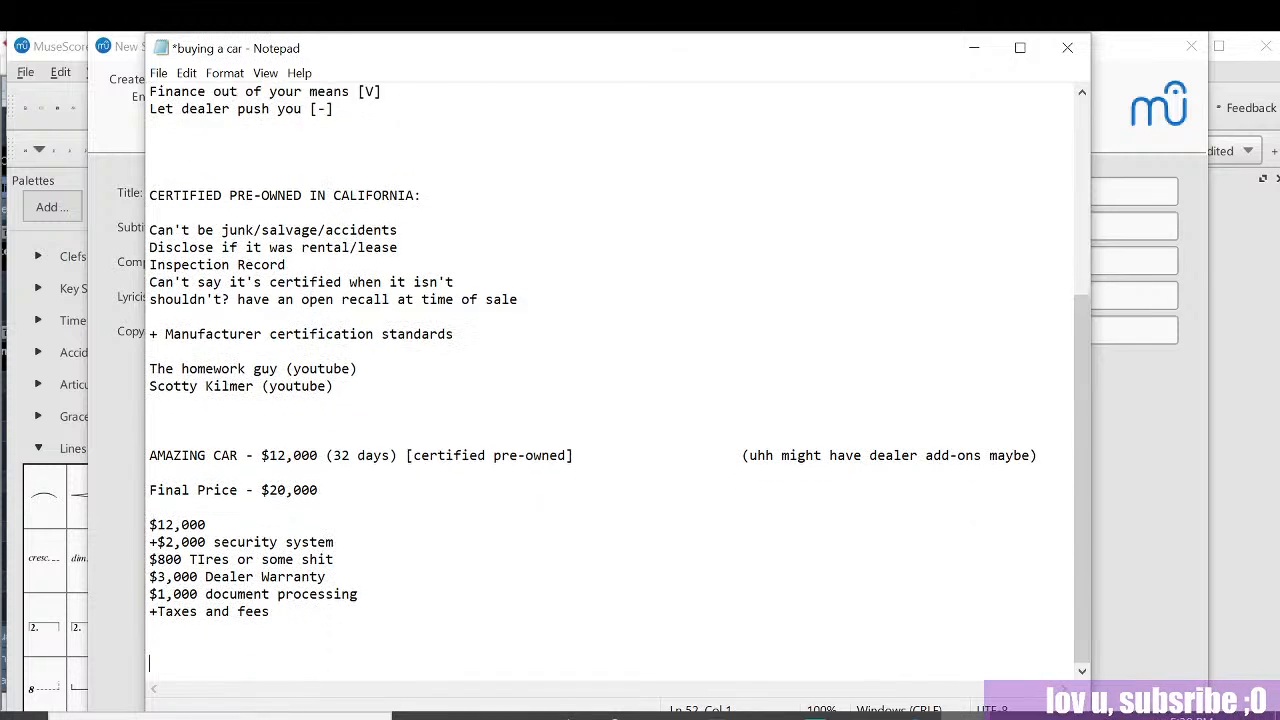
{"action": "type", "text": "Ve"}
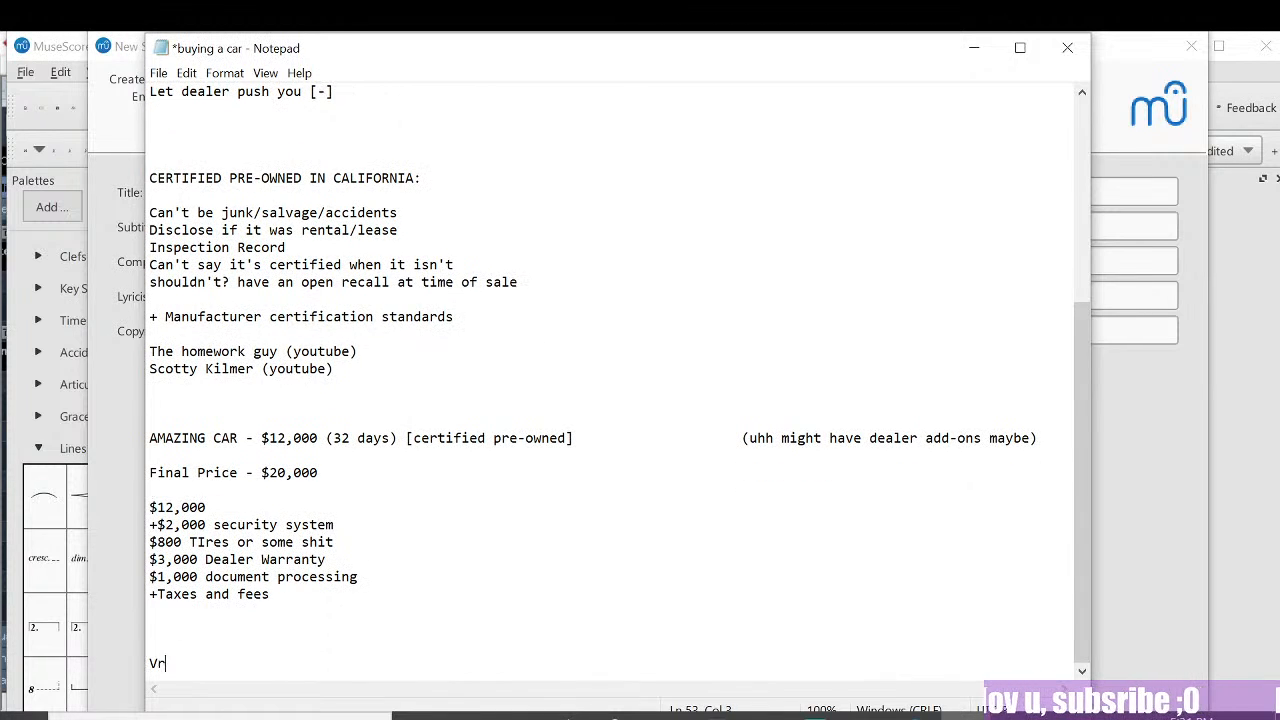
{"action": "type", "text": "rdict "}
{"action": "type", "text": " a l"}
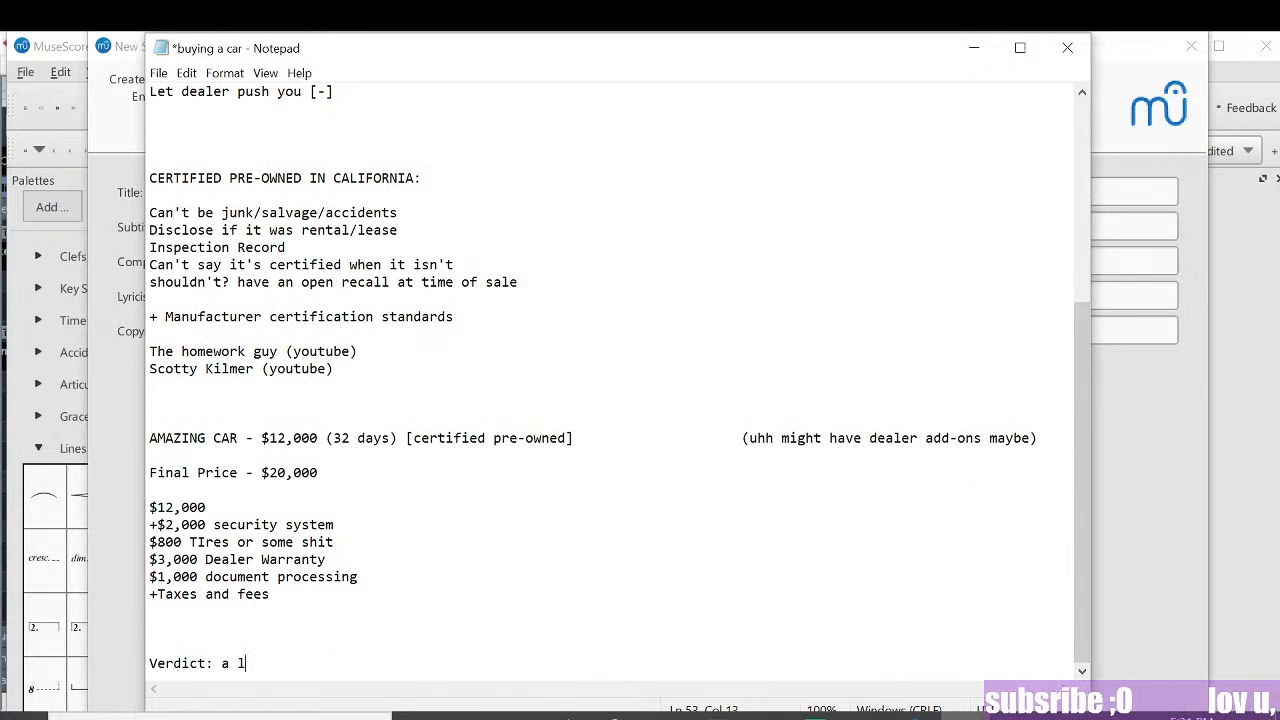
{"action": "type", "text": "ittle screwed"}
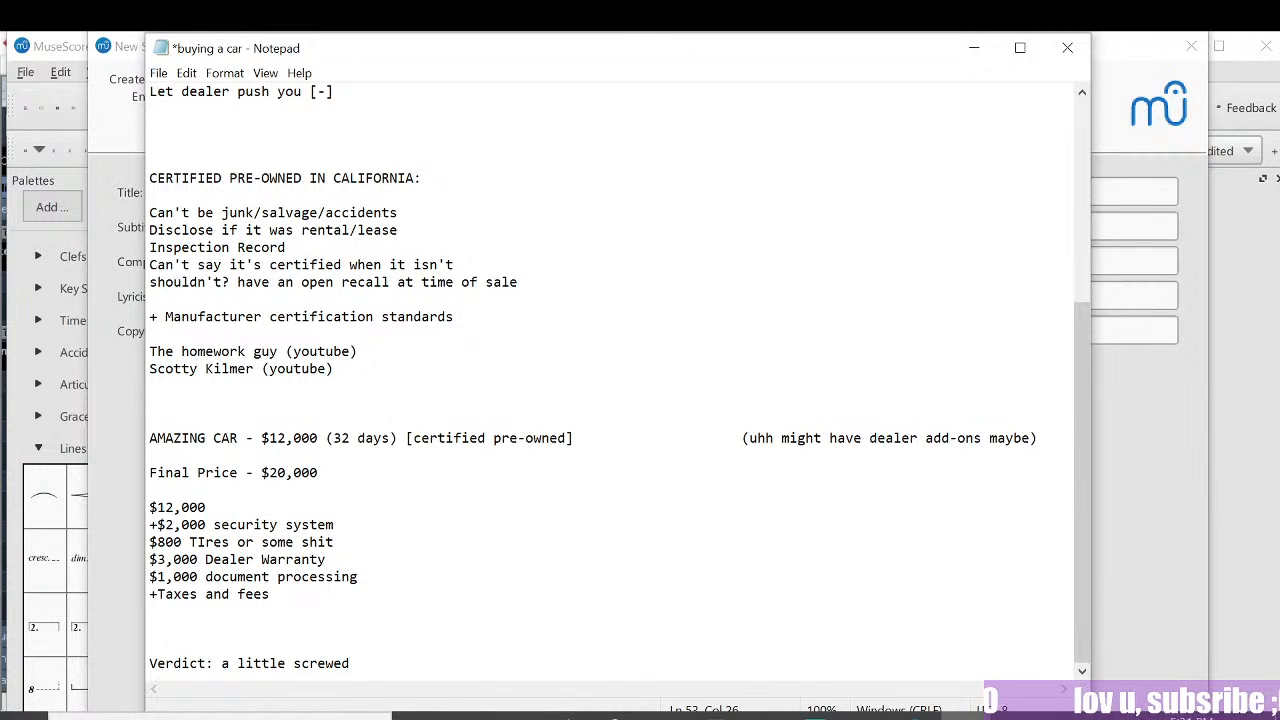
{"action": "key", "text": "ctrl+s"}
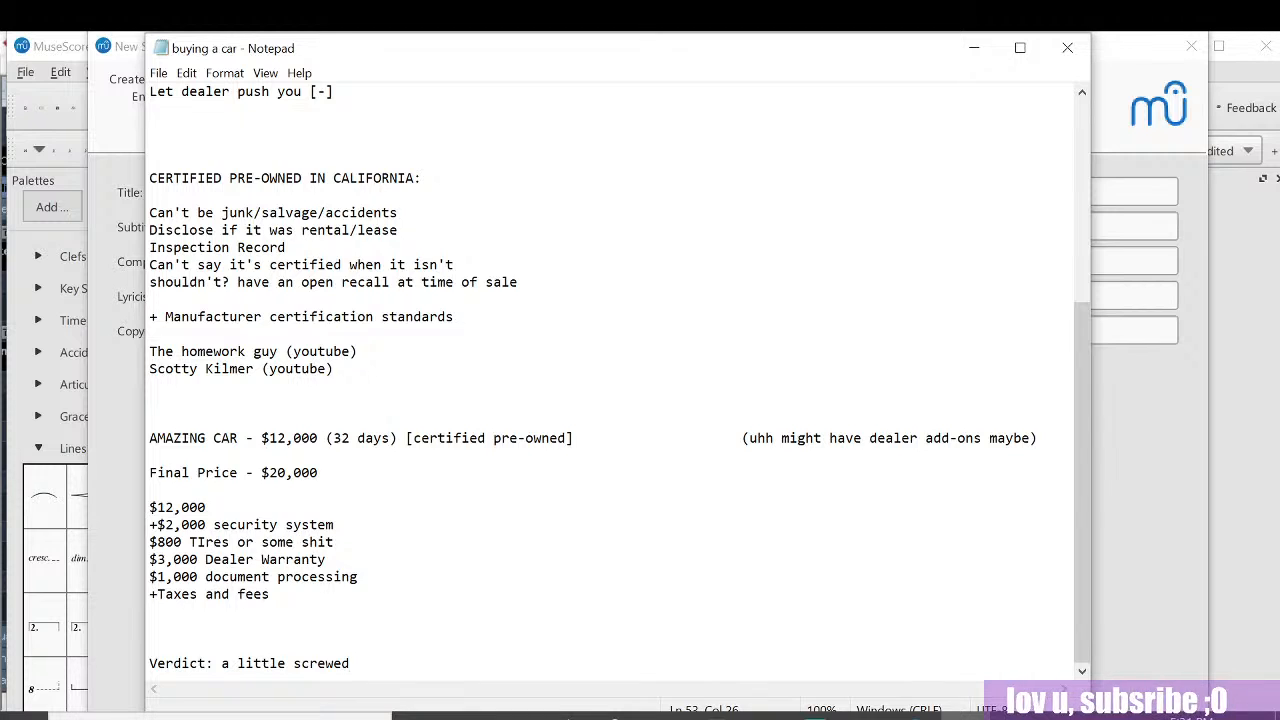
Step: Reread the Inspection Record line in the California certified pre-owned section together with the DO and DON'T lists
{"action": "scroll", "coordinate": [610, 380], "scroll_direction": "up", "scroll_amount": 3}
{"action": "scroll", "coordinate": [610, 380], "scroll_direction": "down", "scroll_amount": 3}
{"action": "scroll", "coordinate": [610, 380], "scroll_direction": "up", "scroll_amount": 3}
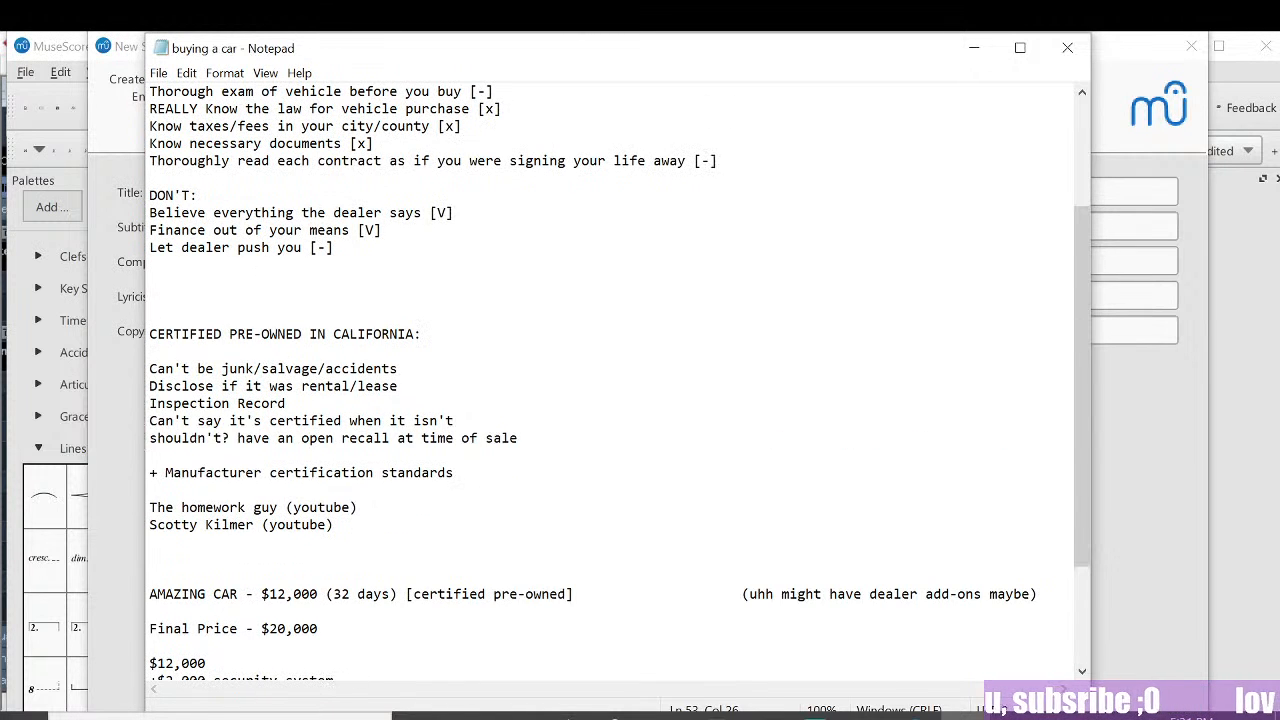
{"action": "left_click_drag", "start_coordinate": [286, 404], "coordinate": [149, 404]}
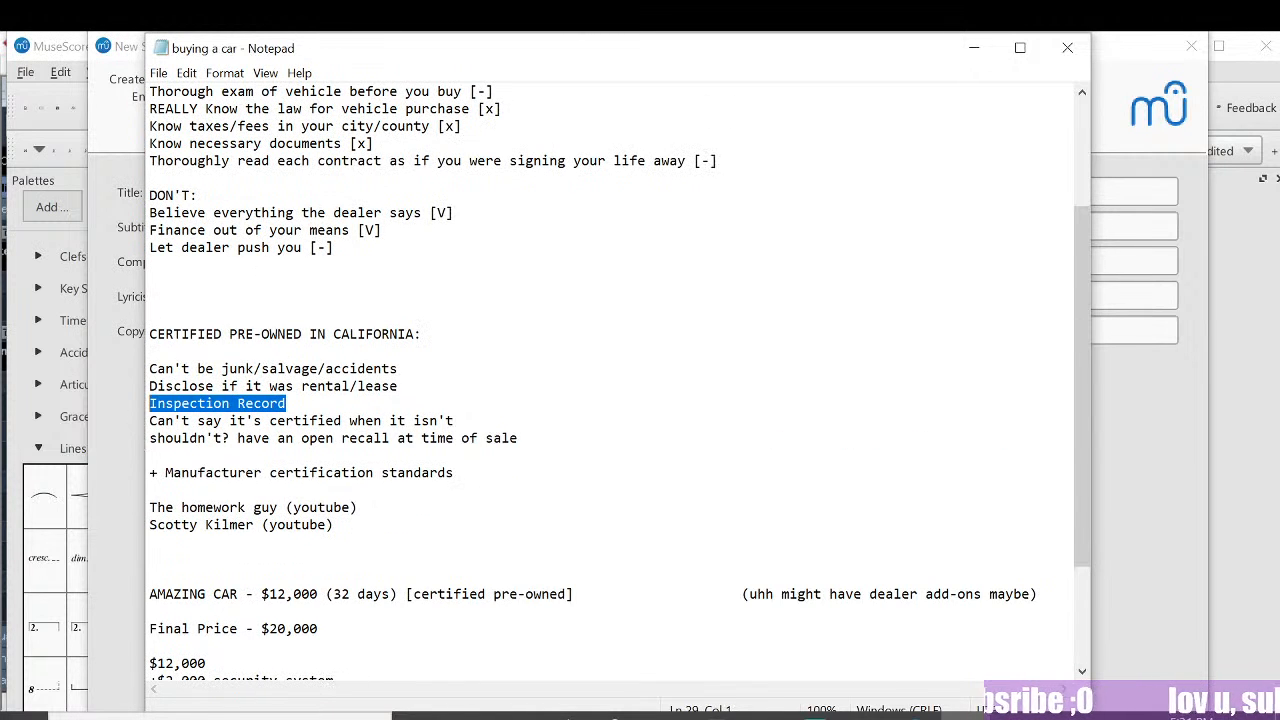
{"action": "left_click", "coordinate": [296, 404]}
{"action": "scroll", "coordinate": [610, 380], "scroll_direction": "up", "scroll_amount": 3}
{"action": "scroll", "coordinate": [610, 380], "scroll_direction": "down", "scroll_amount": 3}
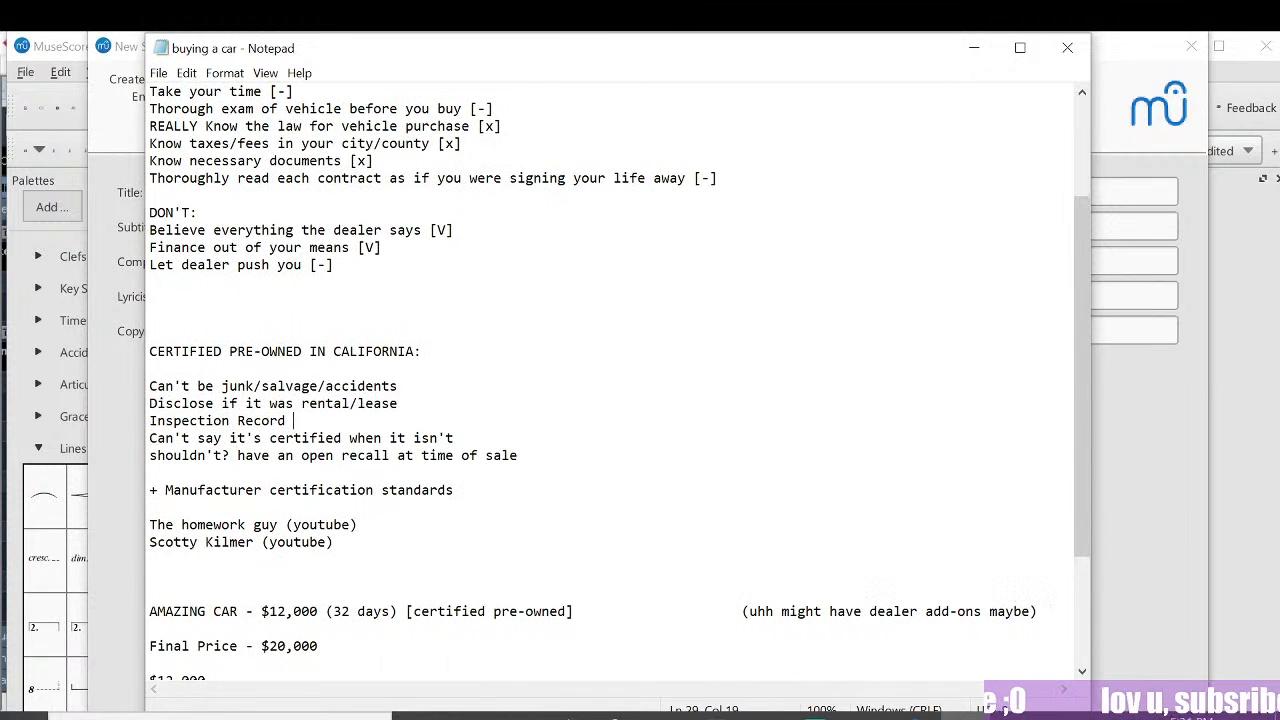
{"action": "scroll", "coordinate": [610, 380], "scroll_direction": "up", "scroll_amount": 3}
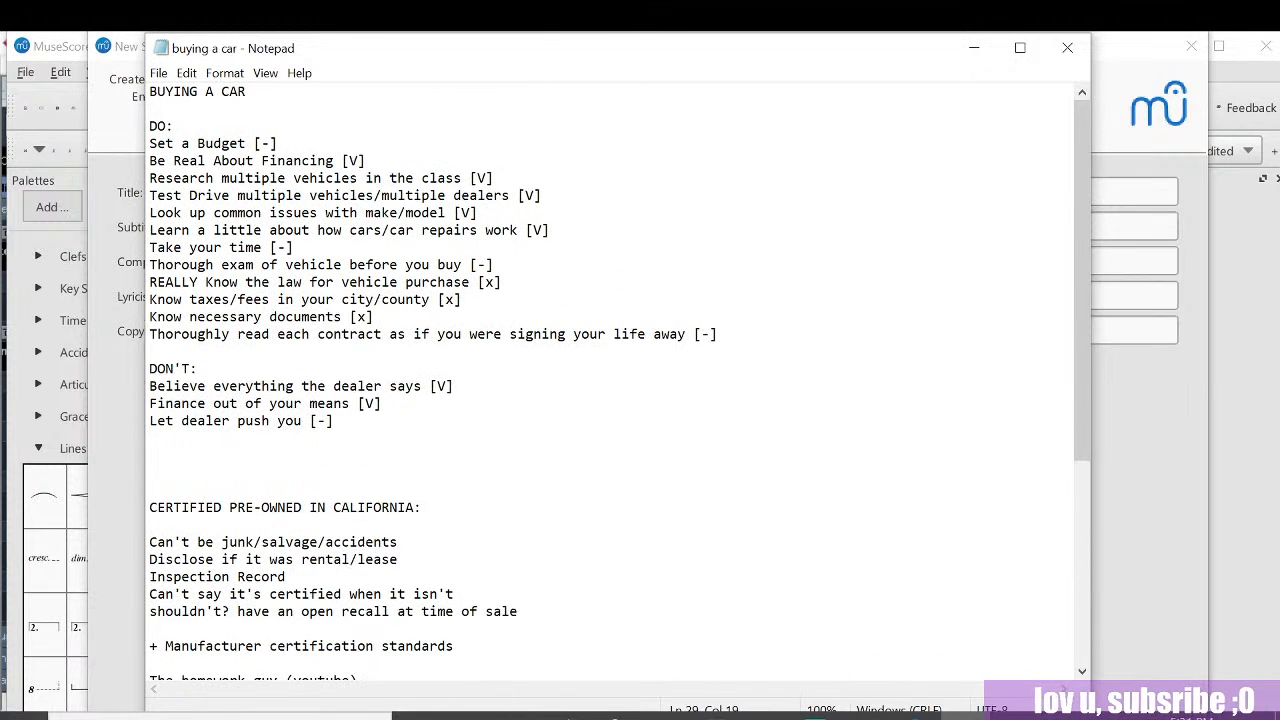
{"action": "key", "text": "shift+Home"}
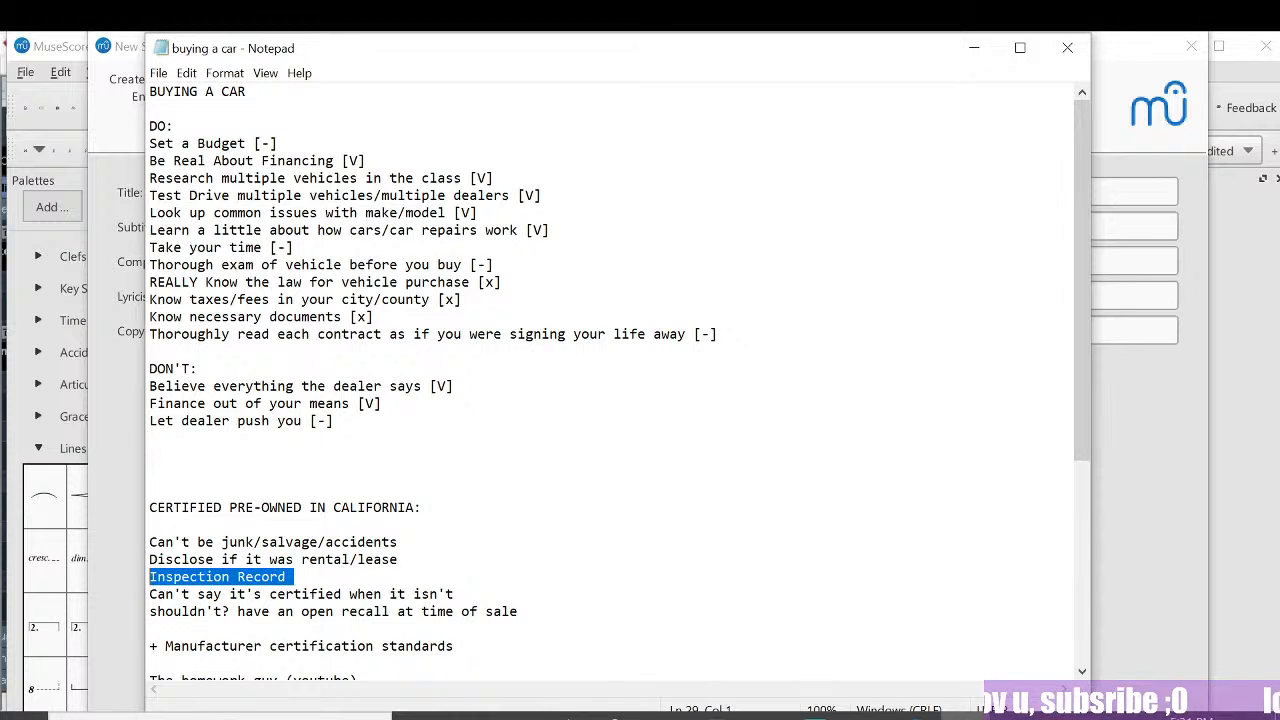
{"action": "left_click", "coordinate": [293, 577]}
{"action": "left_click_drag", "start_coordinate": [293, 577], "coordinate": [181, 577]}
{"action": "left_click", "coordinate": [152, 525]}
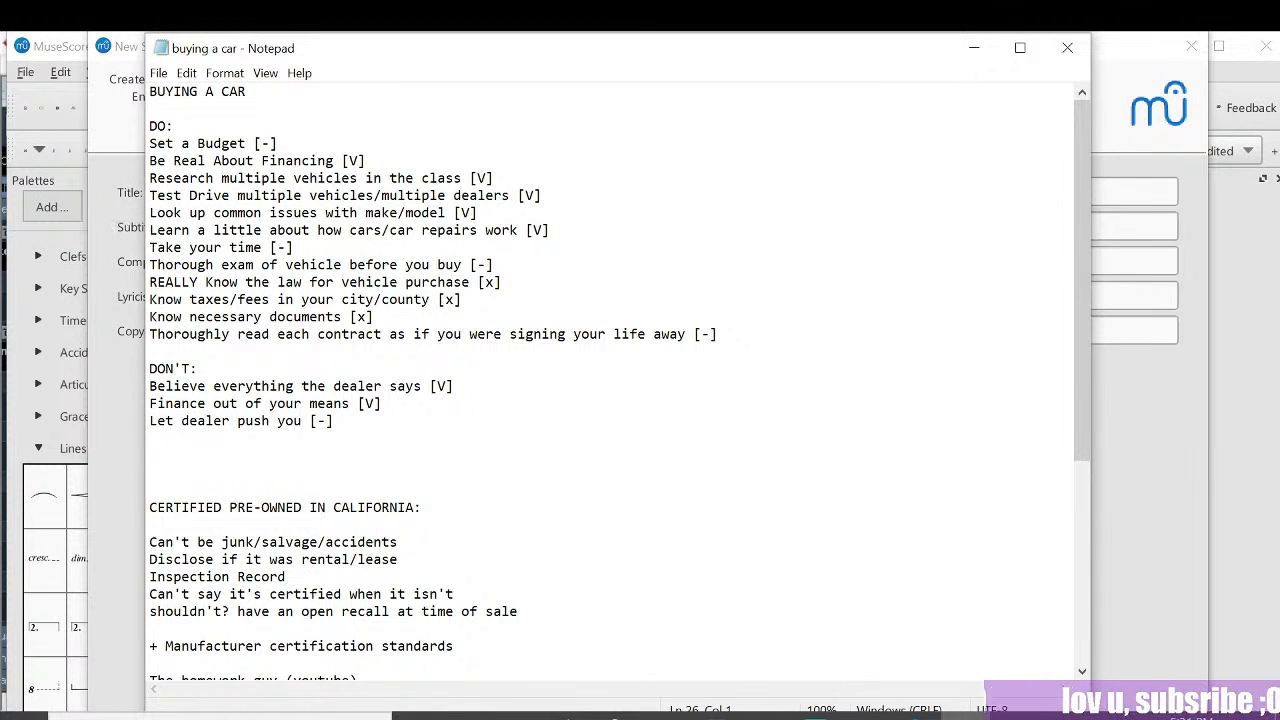
{"action": "scroll", "coordinate": [619, 382], "scroll_direction": "down", "scroll_amount": 1}
{"action": "scroll", "coordinate": [619, 382], "scroll_direction": "up", "scroll_amount": 1}
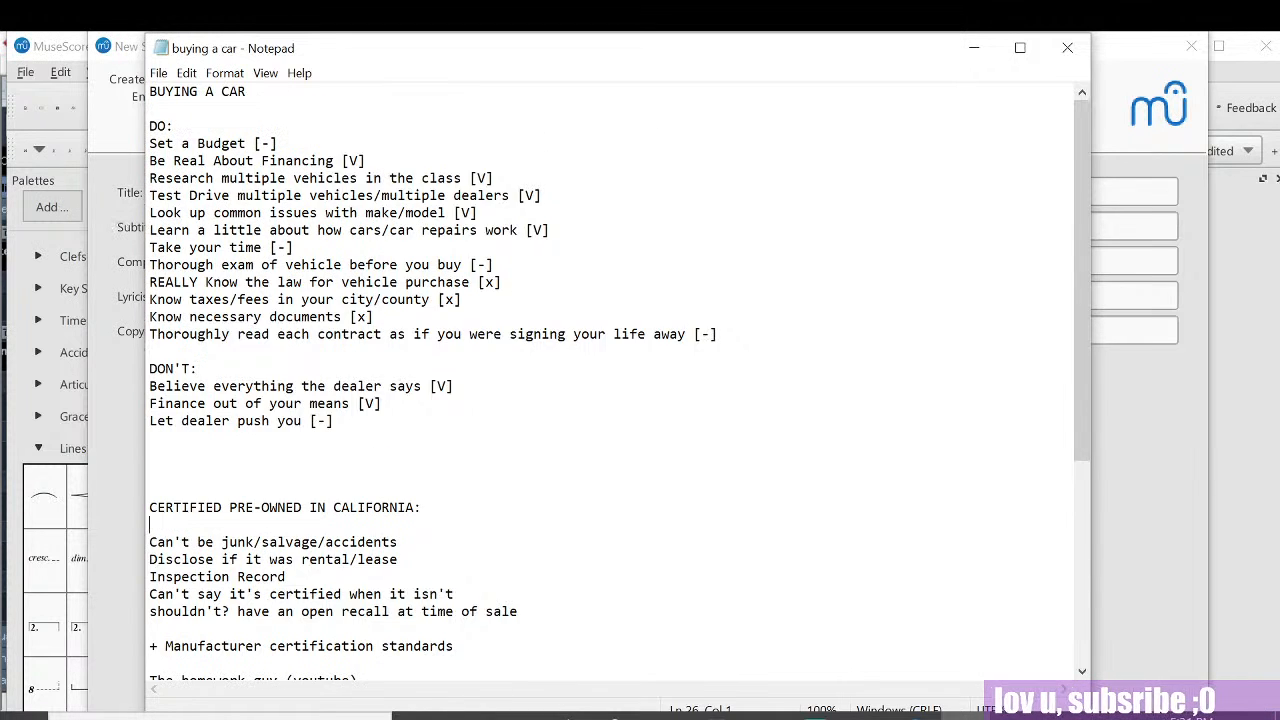
{"action": "scroll", "coordinate": [619, 382], "scroll_direction": "down", "scroll_amount": 5}
{"action": "scroll", "coordinate": [619, 382], "scroll_direction": "up", "scroll_amount": 5}
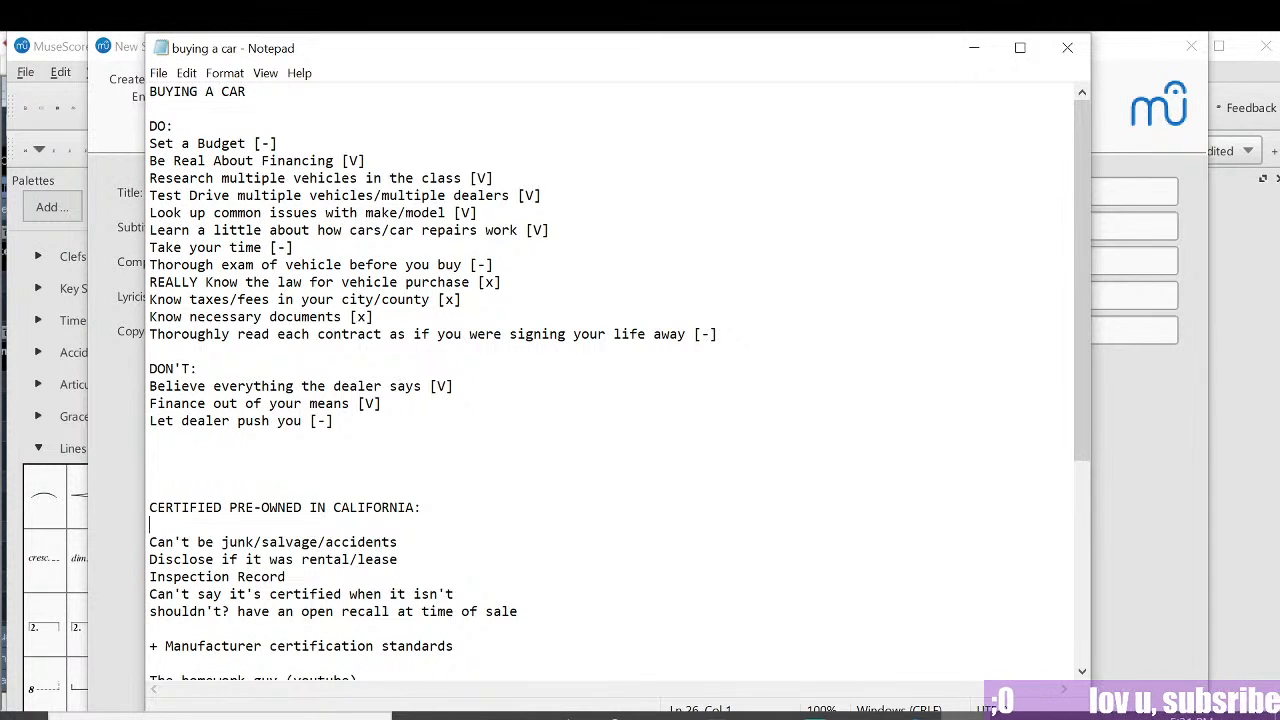
{"action": "scroll", "coordinate": [619, 382], "scroll_direction": "down", "scroll_amount": 4}
{"action": "scroll", "coordinate": [619, 382], "scroll_direction": "up", "scroll_amount": 4}
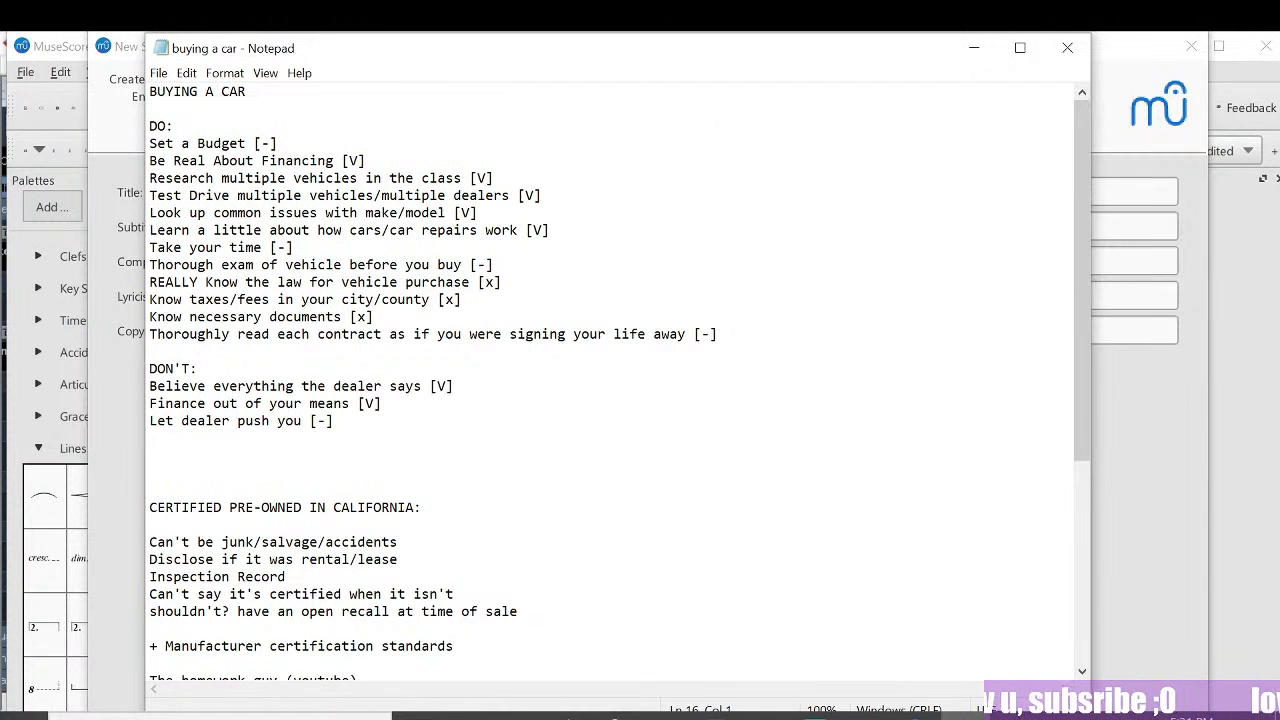
Step: Add "Research your DEALER (online reviews/BBB rating) [-]" as a new last entry of the DO list, below the contract-reading entry
{"action": "left_click", "coordinate": [279, 144]}
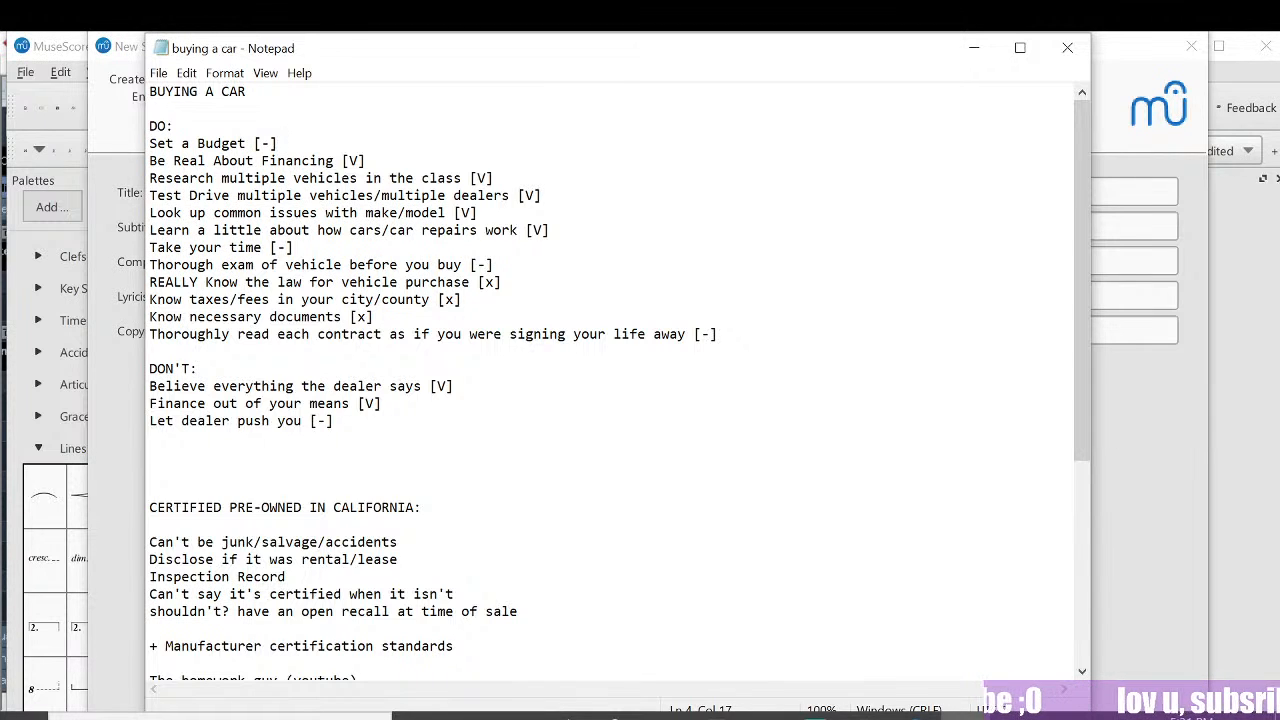
{"action": "key", "text": "Down"}
{"action": "key", "text": "Down"}
{"action": "key", "text": "Down"}
{"action": "key", "text": "Down"}
{"action": "key", "text": "Down"}
{"action": "key", "text": "Down"}
{"action": "key", "text": "Down"}
{"action": "key", "text": "Down"}
{"action": "key", "text": "Down"}
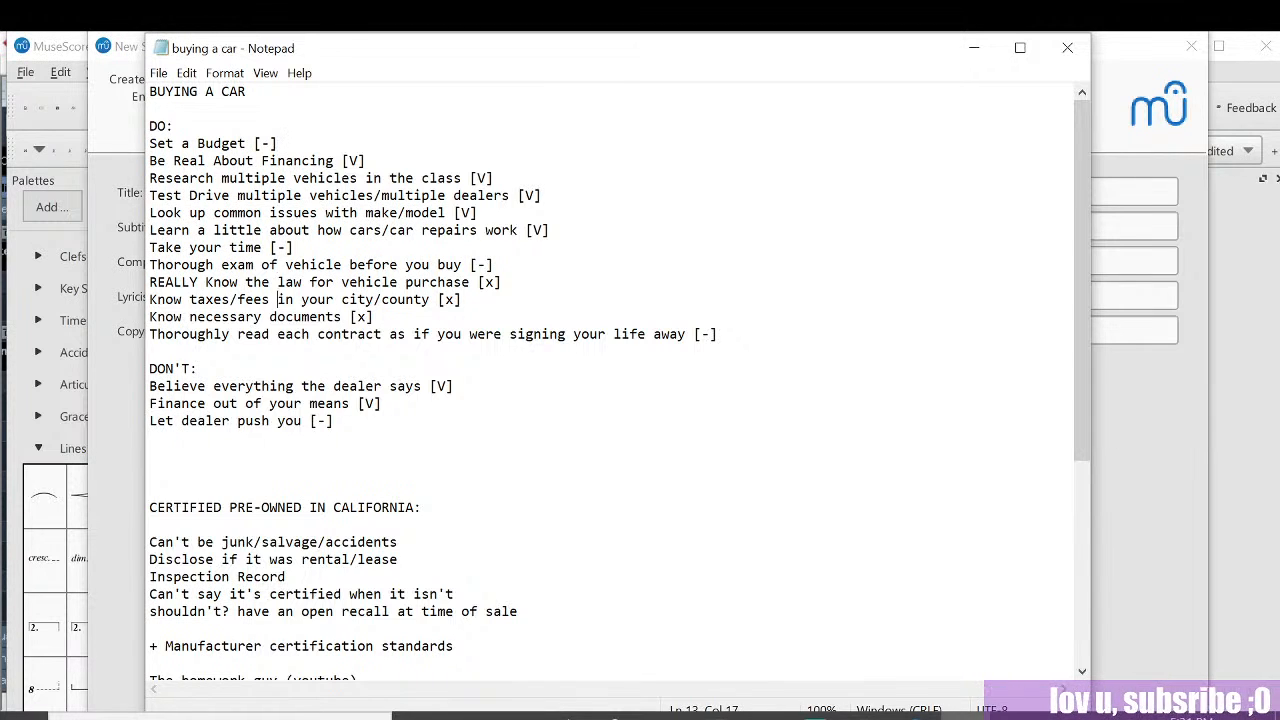
{"action": "key", "text": "Down"}
{"action": "key", "text": "Down"}
{"action": "key", "text": "Down"}
{"action": "key", "text": "Down"}
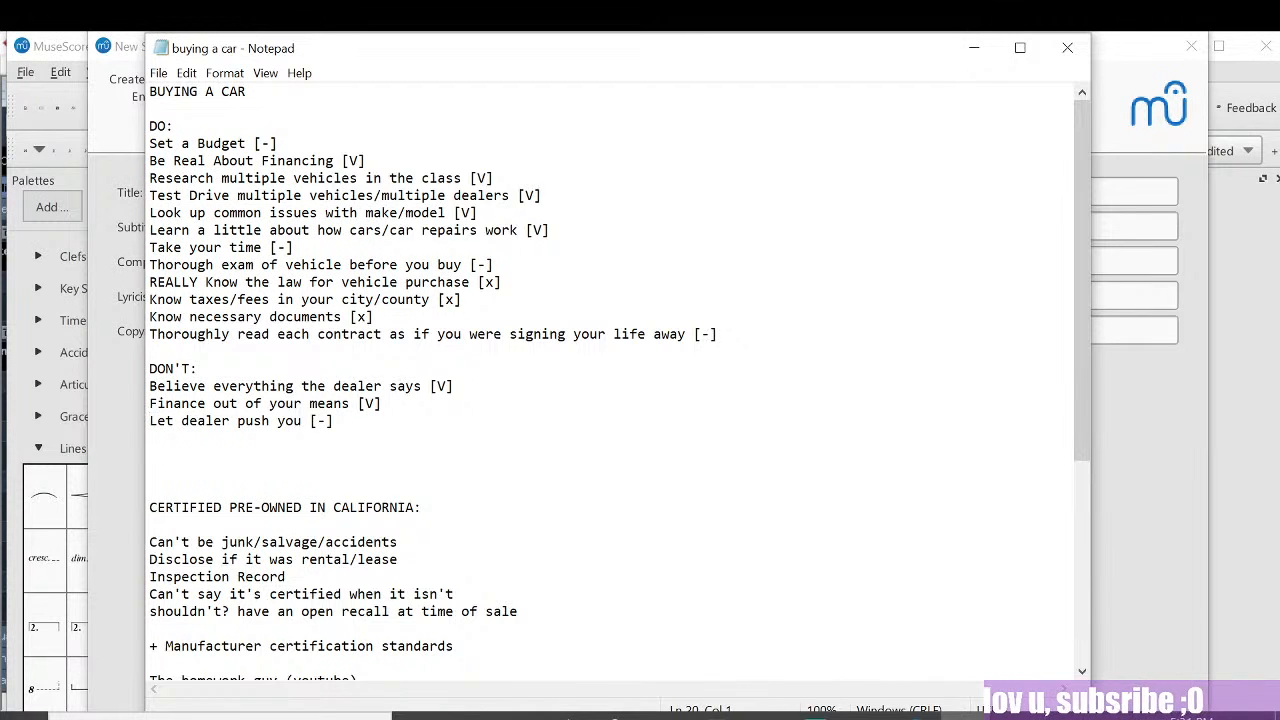
{"action": "key", "text": "Up"}
{"action": "key", "text": "Up"}
{"action": "key", "text": "Up"}
{"action": "key", "text": "Up"}
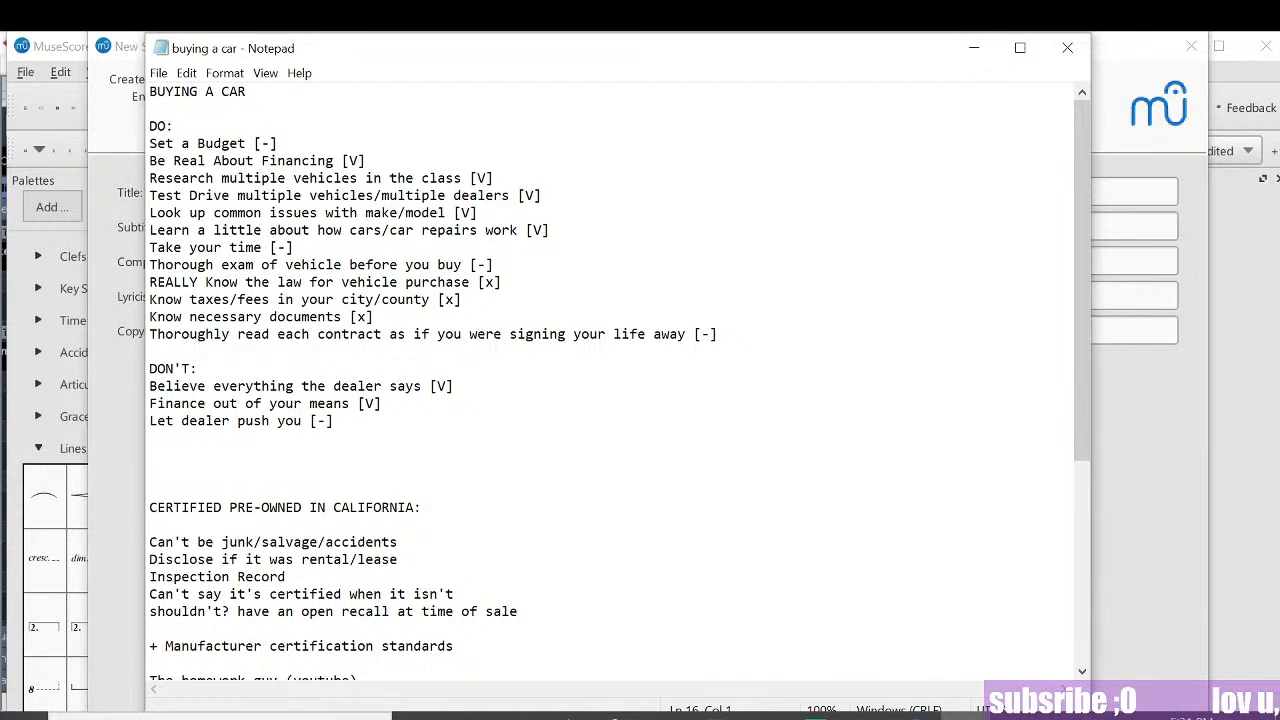
{"action": "key", "text": "Return"}
{"action": "key", "text": "Up"}
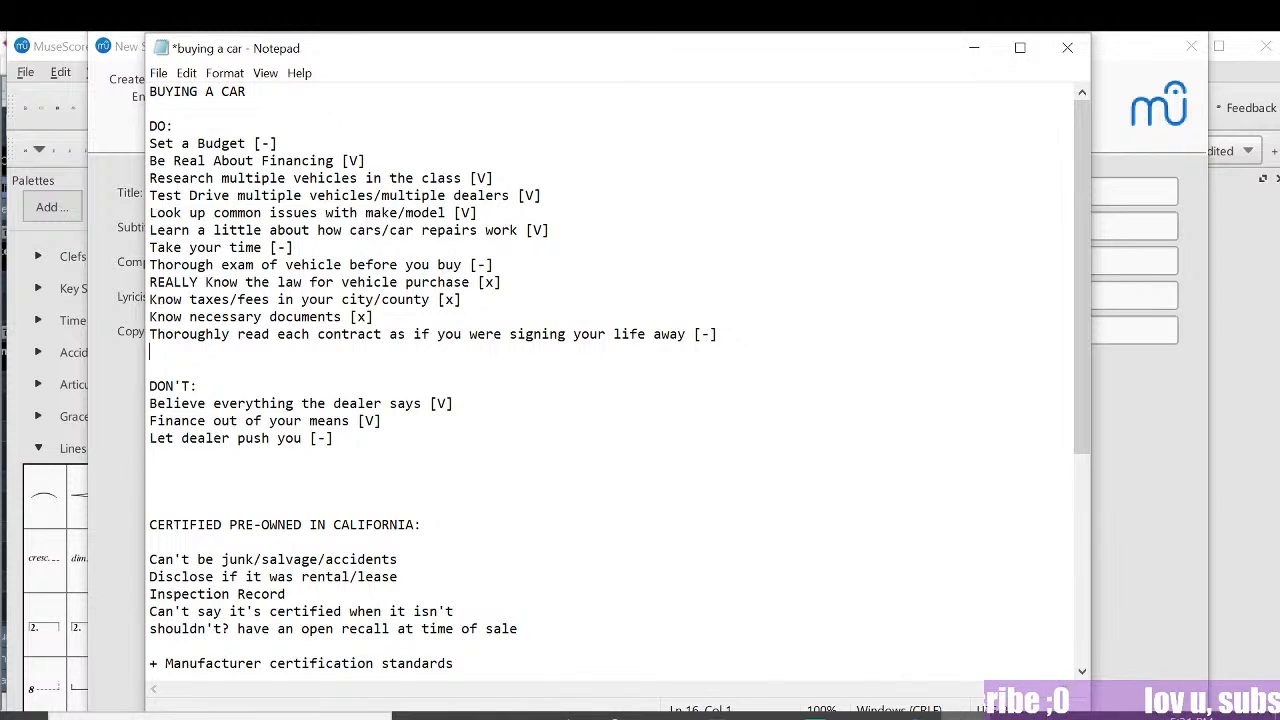
{"action": "type", "text": "Research yo"}
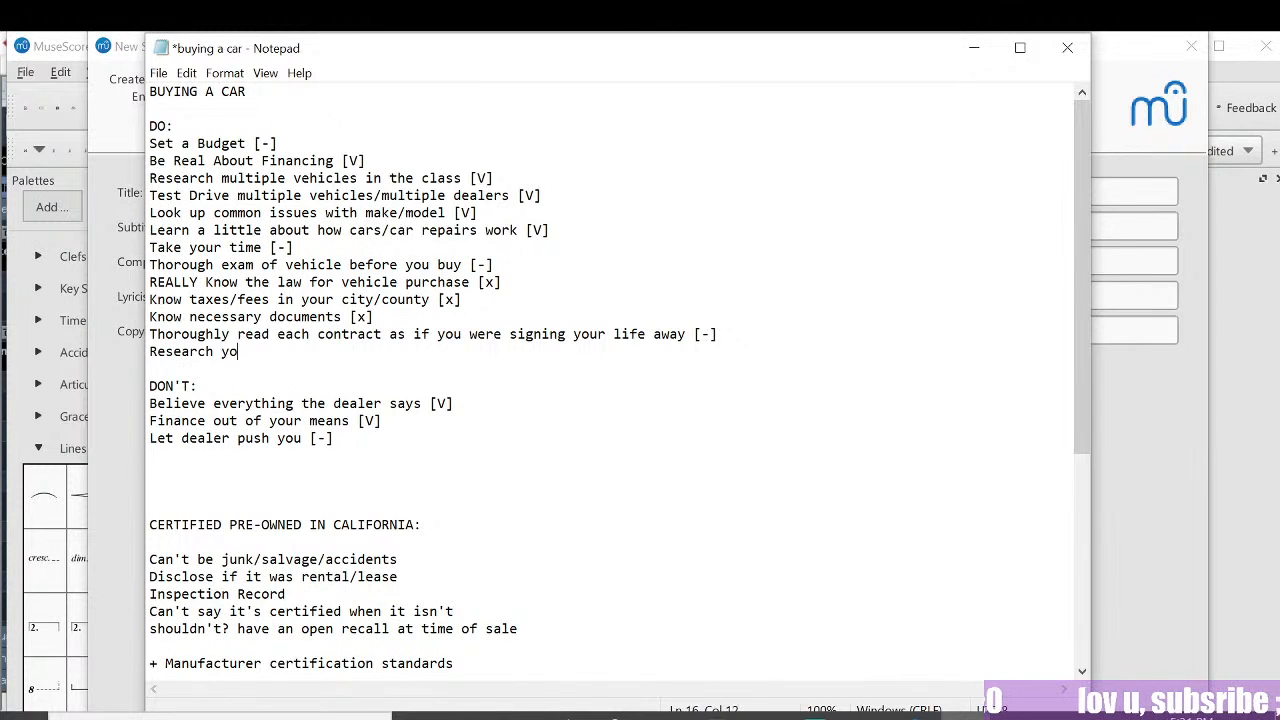
{"action": "type", "text": "ur DEALER"}
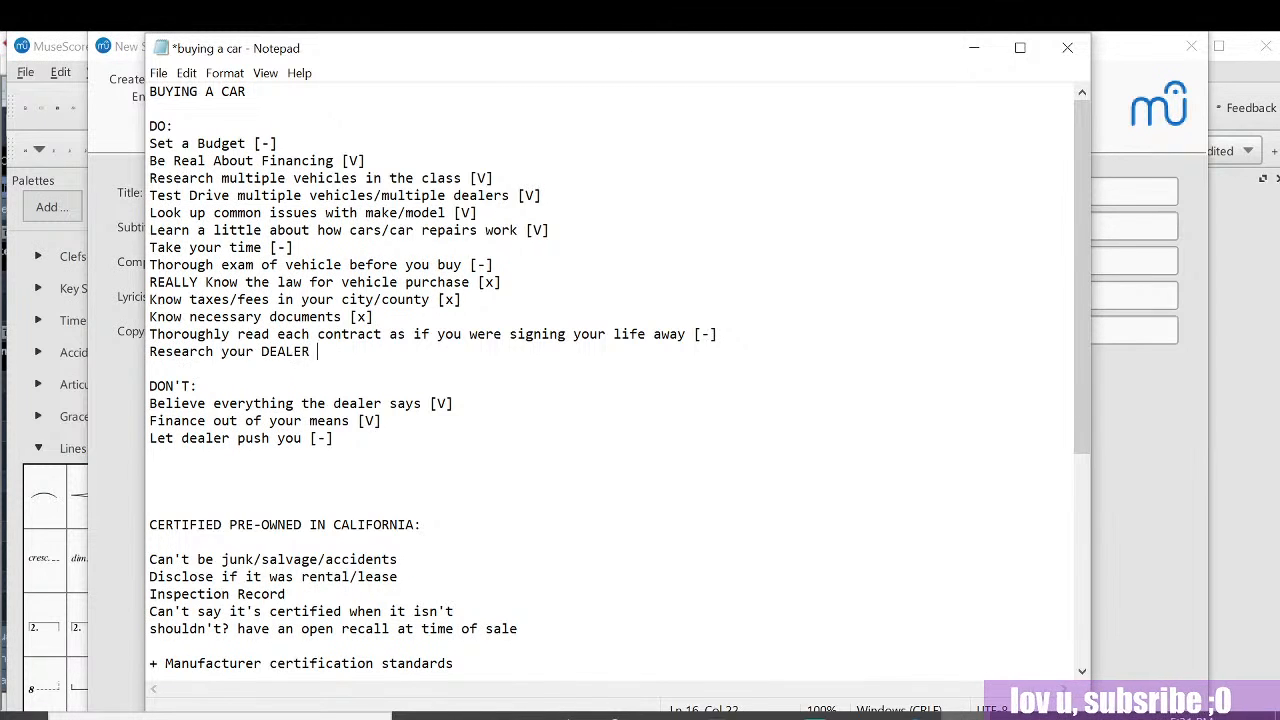
{"action": "type", "text": " ("}
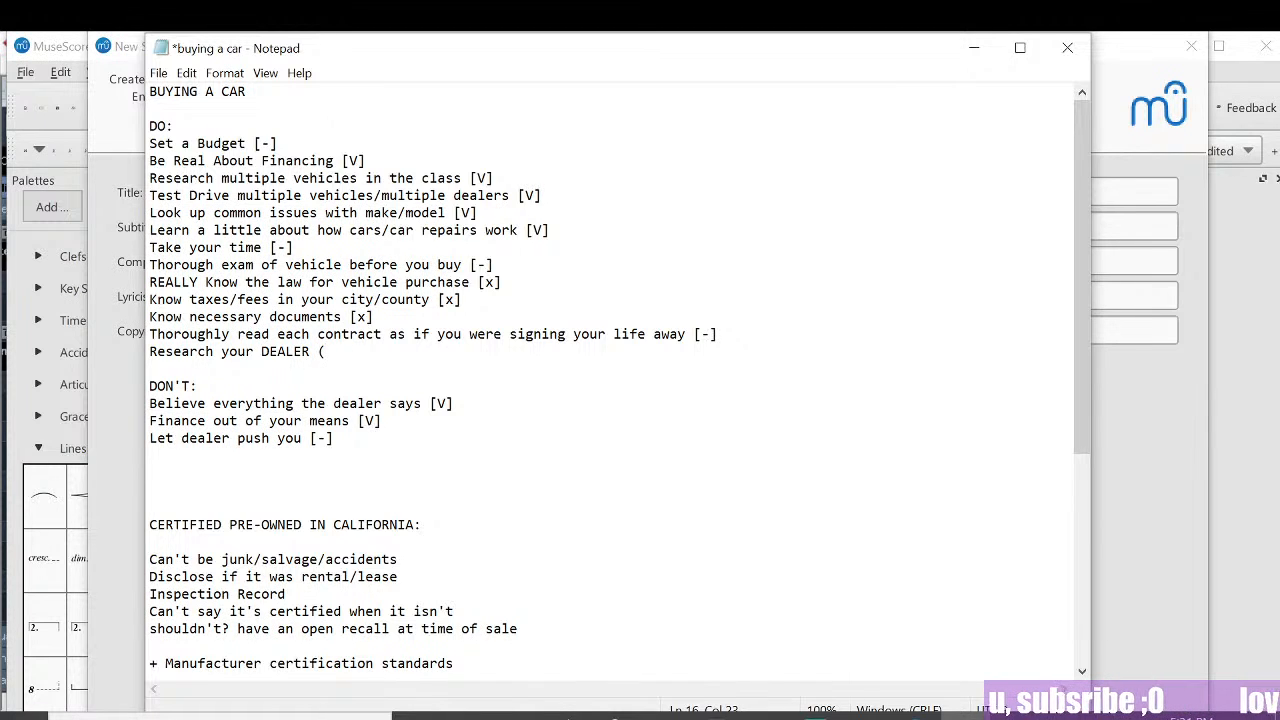
{"action": "type", "text": "onl"}
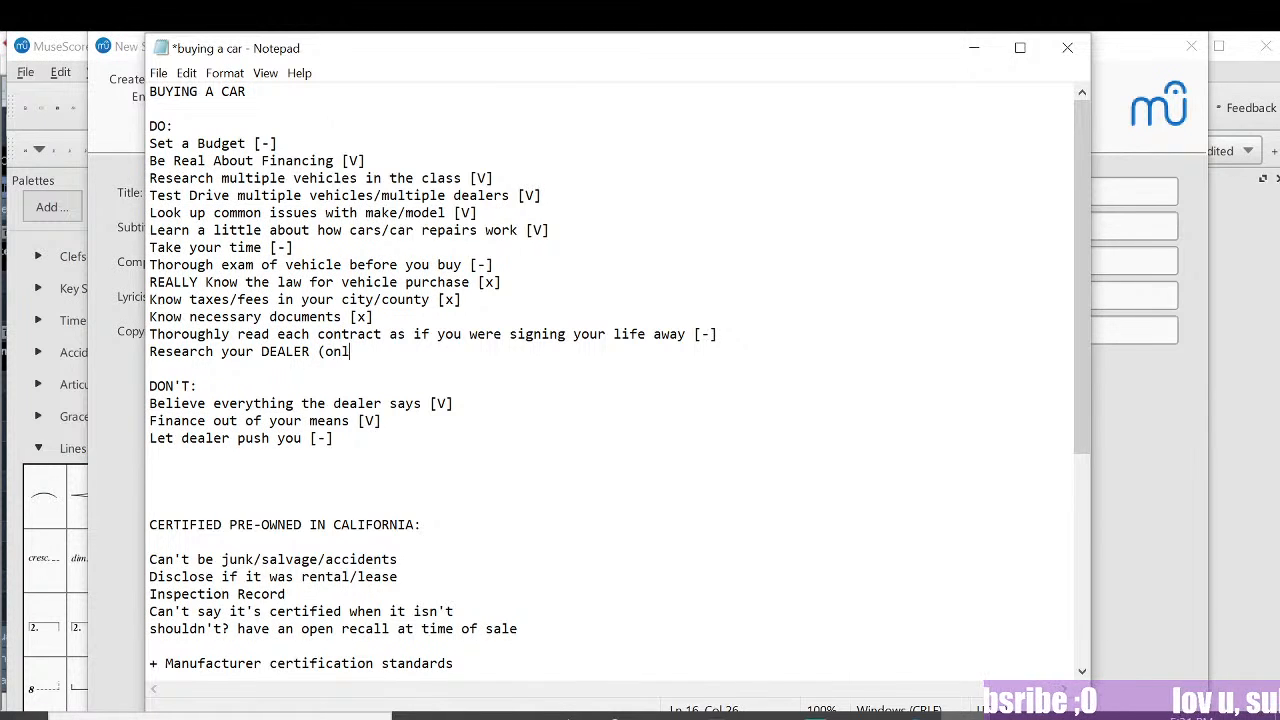
{"action": "type", "text": "ine reviews/"}
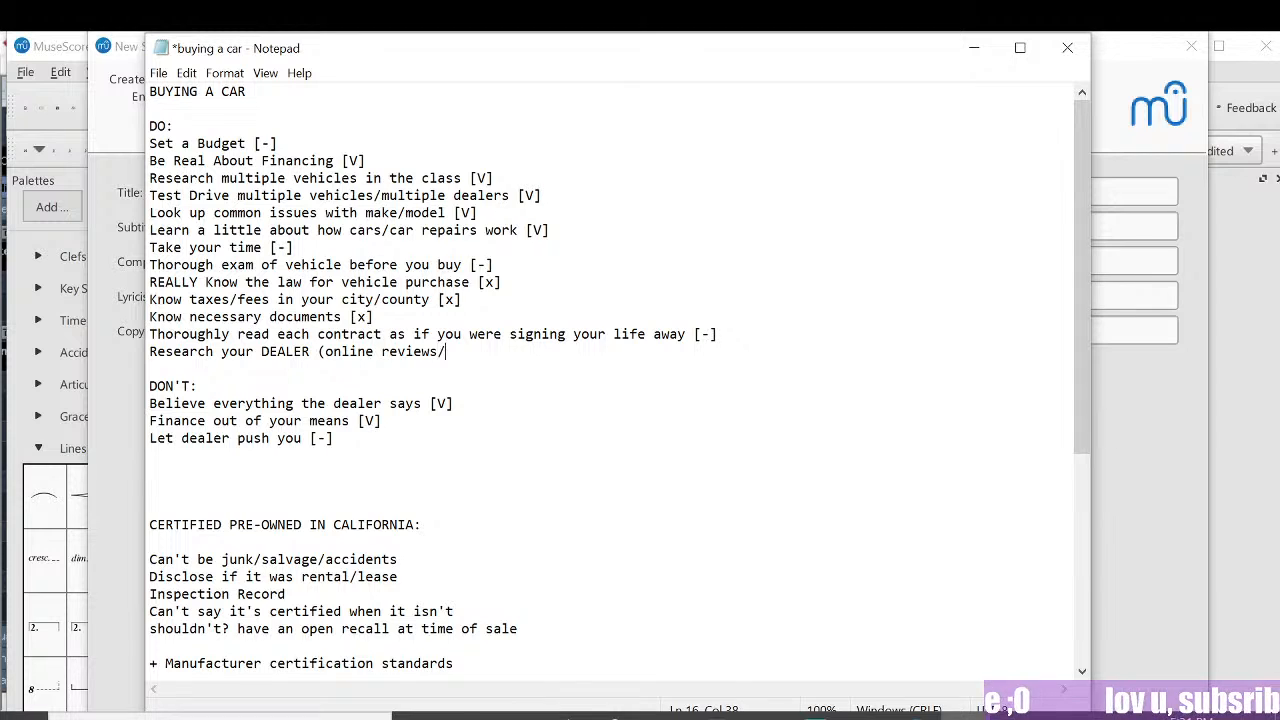
{"action": "type", "text": "BBB rating"}
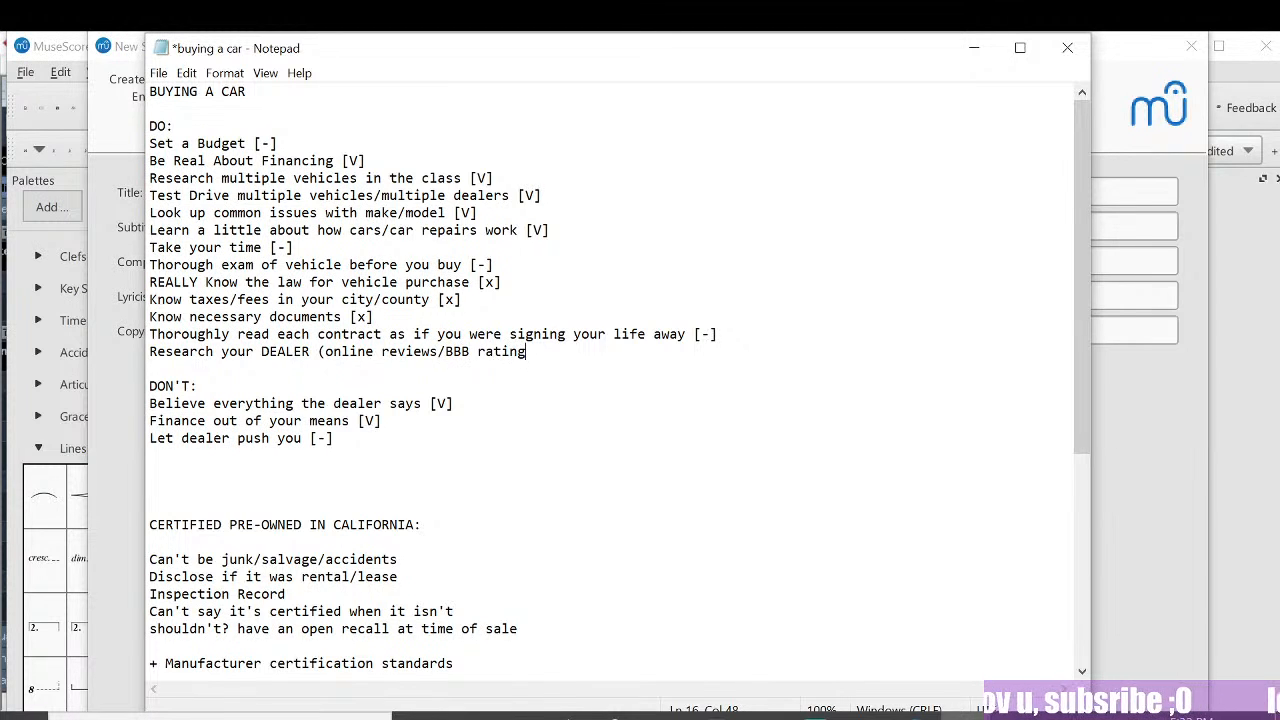
{"action": "type", "text": ") [-"}
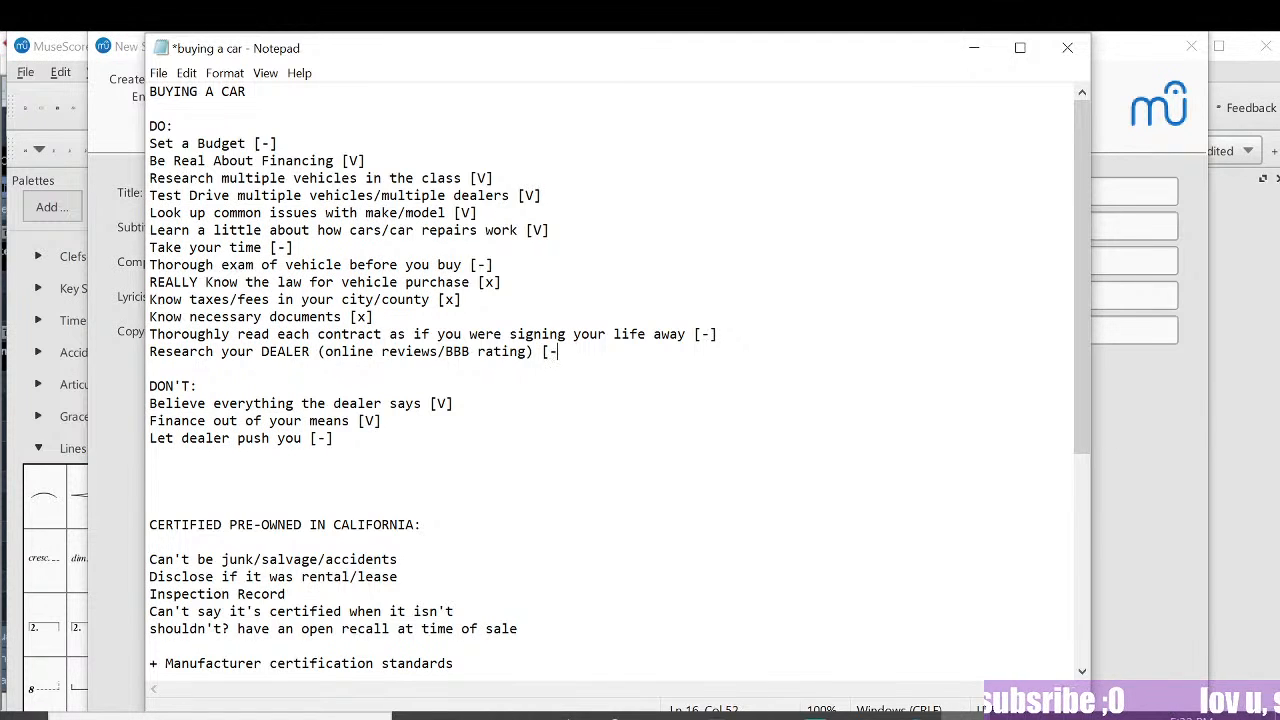
{"action": "type", "text": "]"}
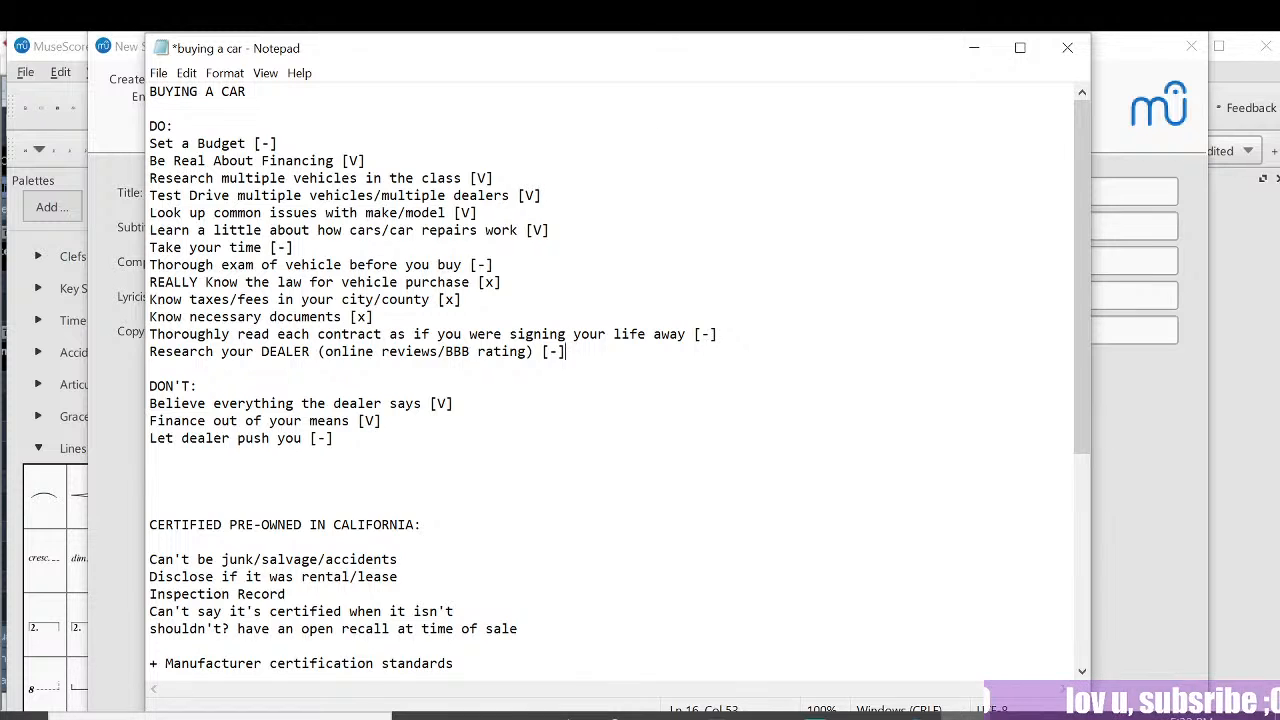
Step: Look through the whole notes and reread the online reviews/BBB rating part of the dealer research entry
{"action": "scroll", "coordinate": [619, 378], "scroll_direction": "down", "scroll_amount": 7}
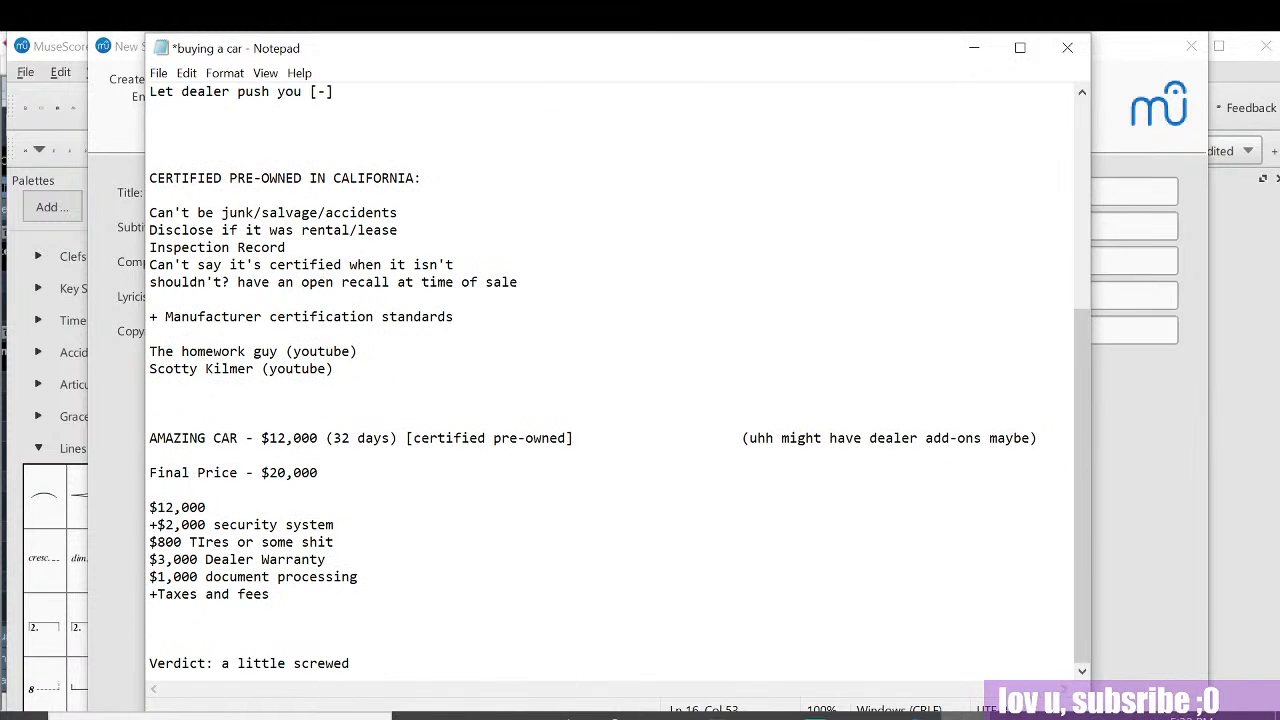
{"action": "scroll", "coordinate": [619, 378], "scroll_direction": "up", "scroll_amount": 7}
{"action": "scroll", "coordinate": [619, 378], "scroll_direction": "down", "scroll_amount": 7}
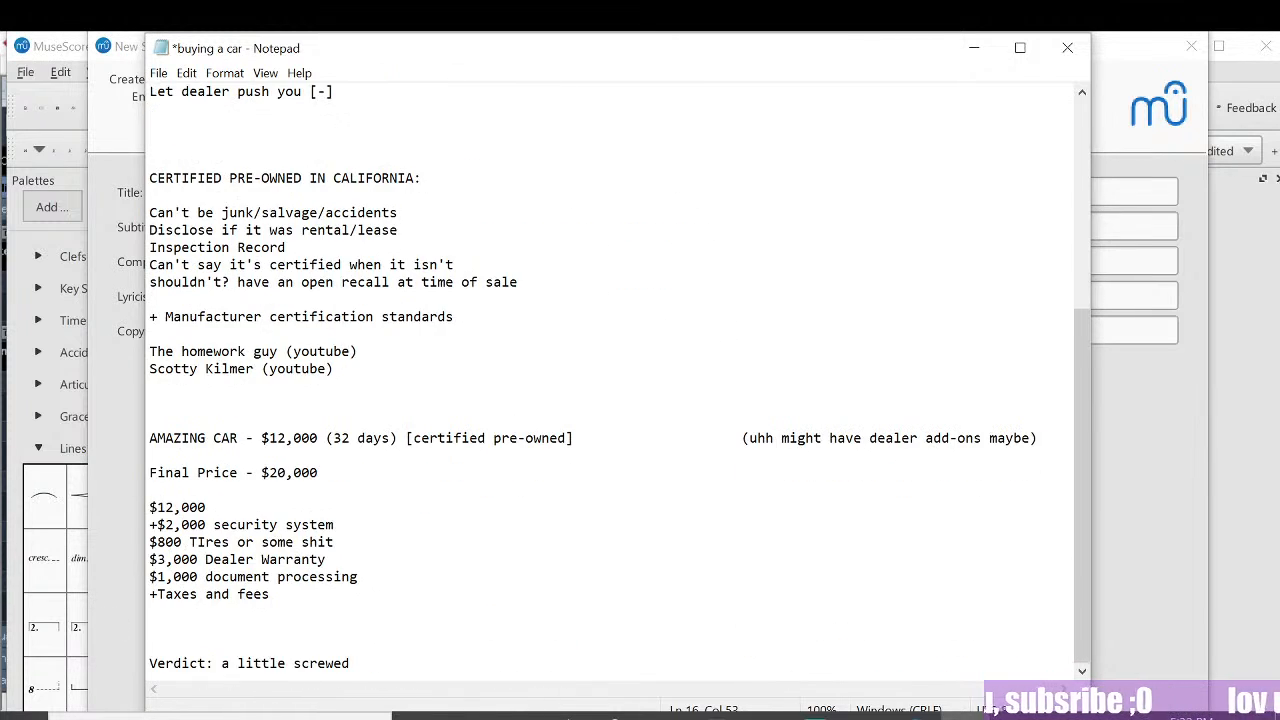
{"action": "scroll", "coordinate": [619, 378], "scroll_direction": "up", "scroll_amount": 7}
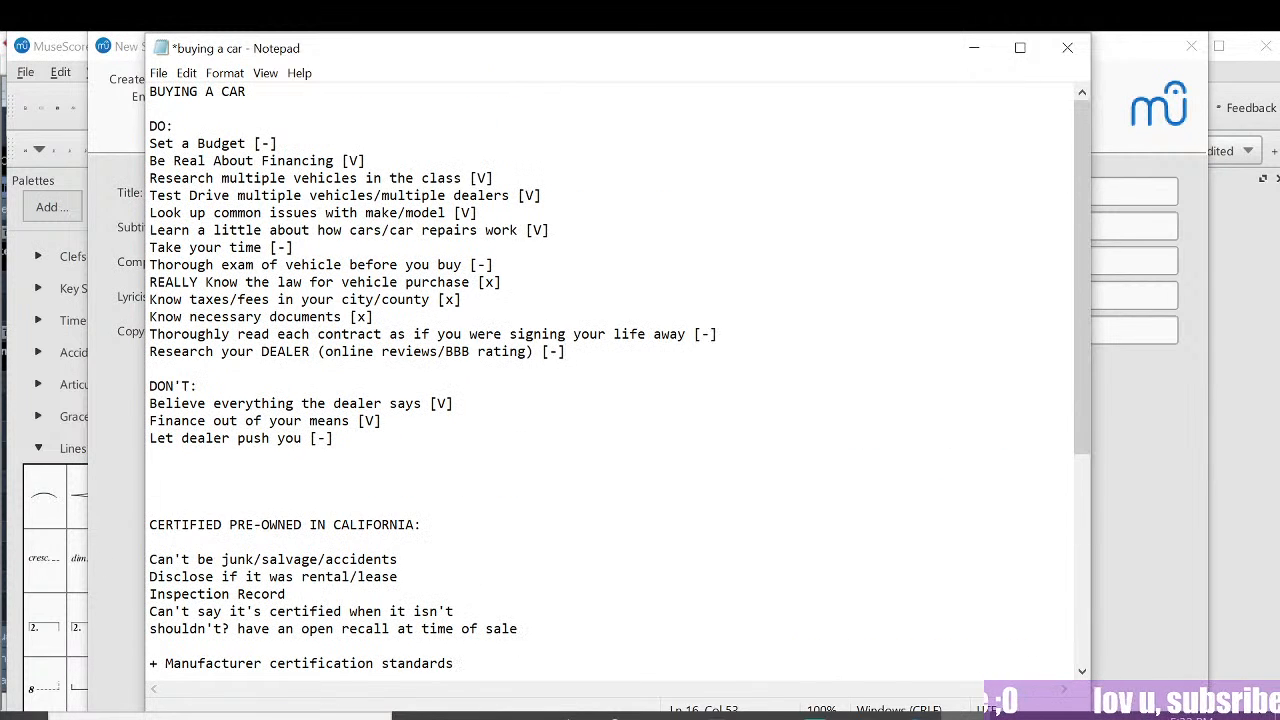
{"action": "mouse_move", "coordinate": [446, 352]}
{"action": "left_mouse_down"}
{"action": "mouse_move", "coordinate": [477, 337]}
{"action": "mouse_move", "coordinate": [446, 352]}
{"action": "mouse_move", "coordinate": [477, 352]}
{"action": "mouse_move", "coordinate": [446, 352]}
{"action": "left_mouse_up"}
{"action": "left_click", "coordinate": [478, 351]}
{"action": "double_click", "coordinate": [475, 352]}
{"action": "left_click", "coordinate": [476, 352]}
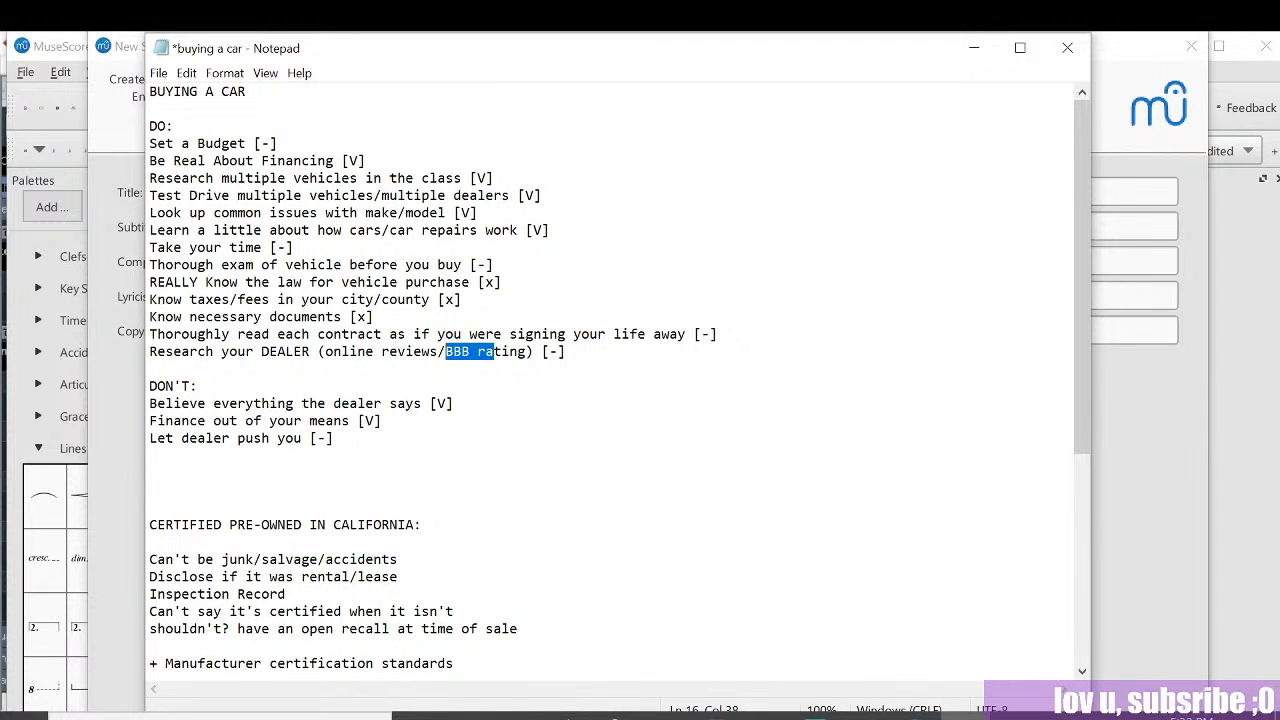
{"action": "left_click", "coordinate": [430, 352]}
{"action": "left_click_drag", "start_coordinate": [317, 352], "coordinate": [566, 363]}
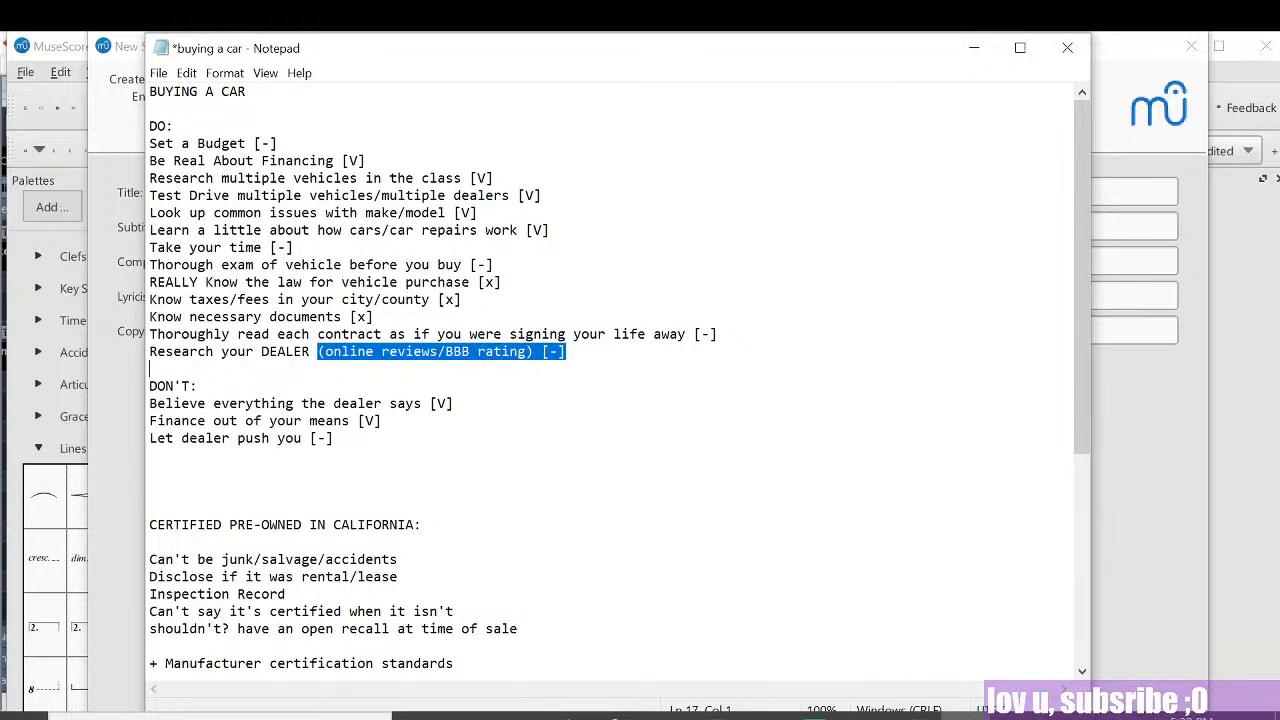
{"action": "left_click", "coordinate": [565, 353]}
{"action": "left_click", "coordinate": [565, 366]}
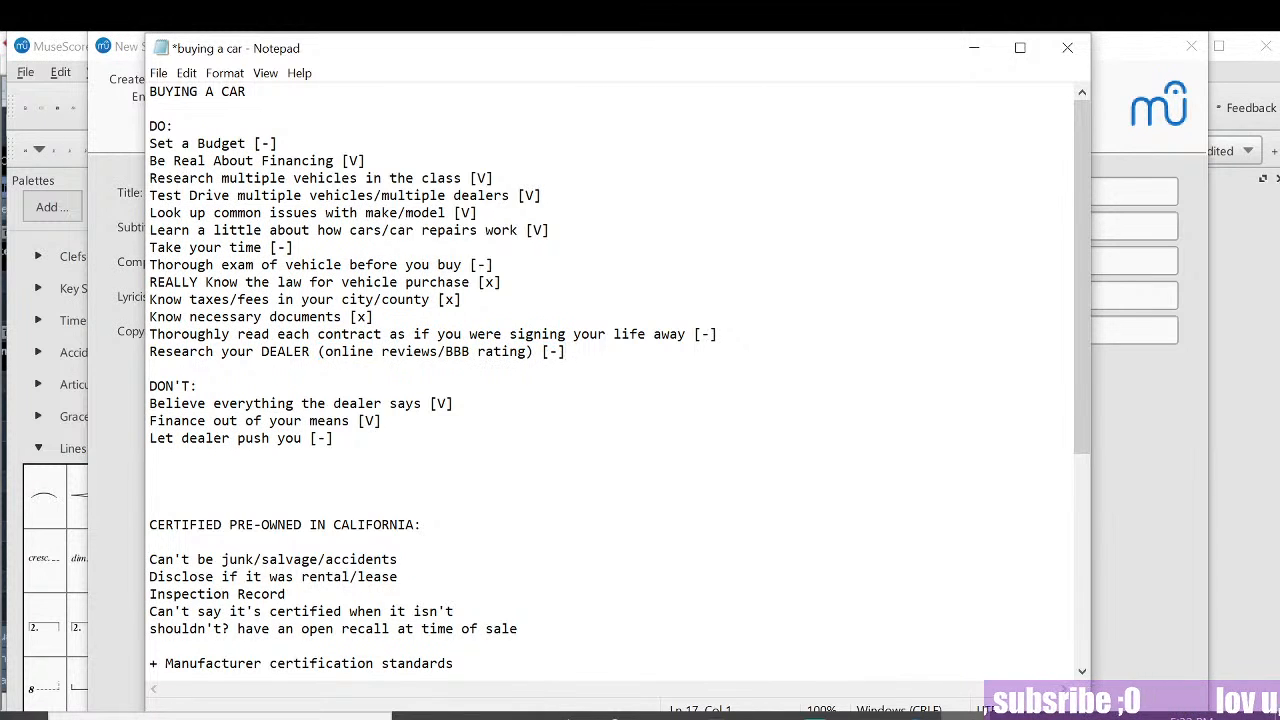
{"action": "left_click_drag", "start_coordinate": [510, 352], "coordinate": [470, 352]}
{"action": "left_click", "coordinate": [413, 352]}
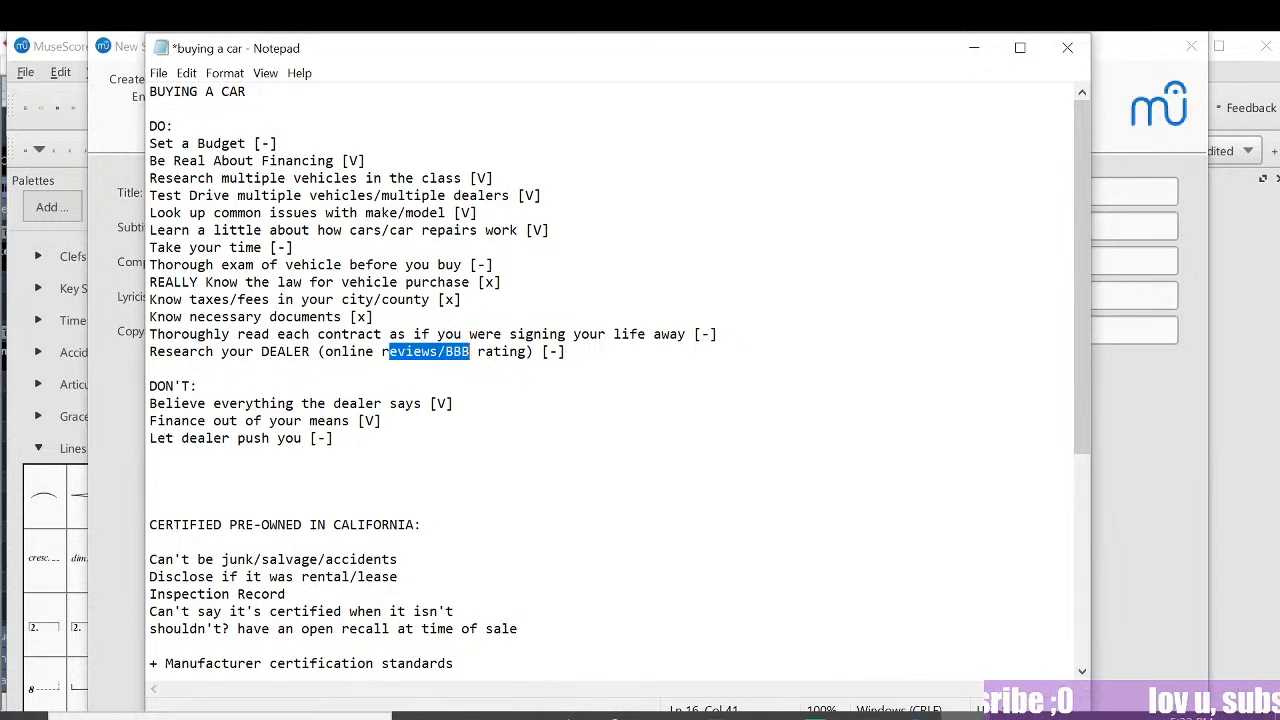
Step: Examine the Inspection Record requirement under the CERTIFIED PRE-OWNED IN CALIFORNIA heading again
{"action": "scroll", "coordinate": [470, 352], "scroll_direction": "down", "scroll_amount": 2}
{"action": "left_click", "coordinate": [270, 490]}
{"action": "left_click_drag", "start_coordinate": [294, 490], "coordinate": [166, 490]}
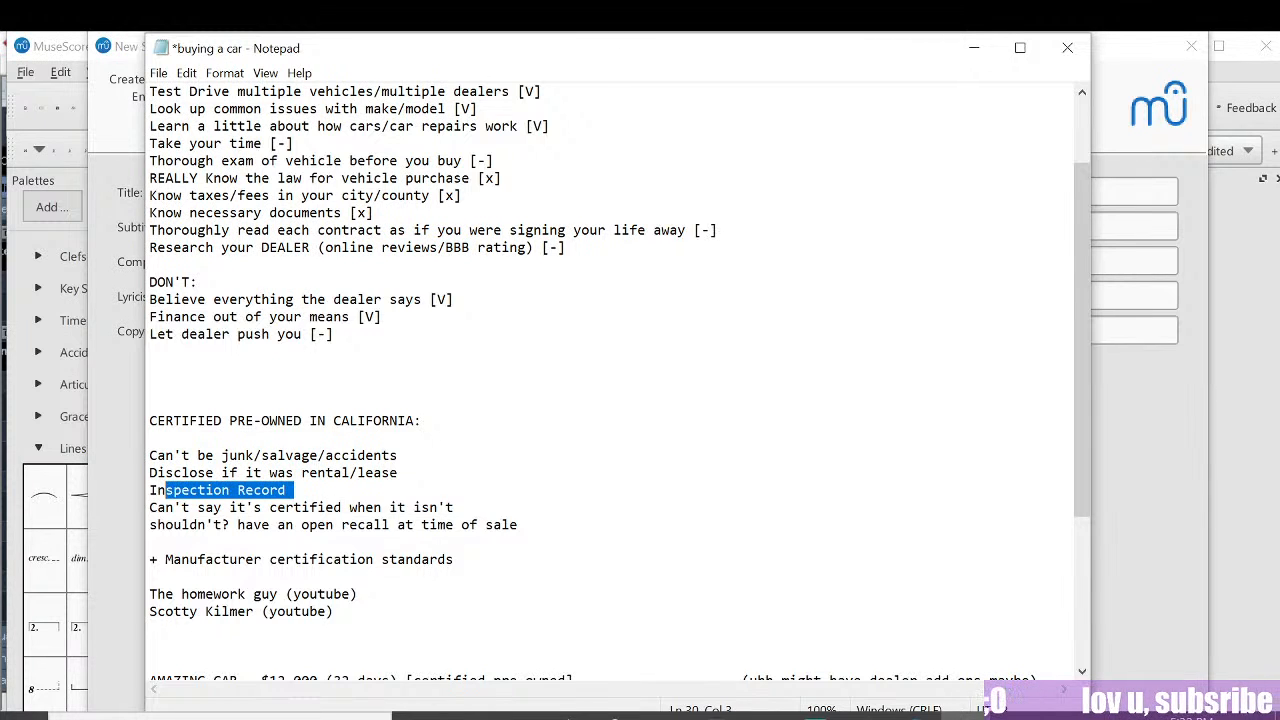
{"action": "left_click", "coordinate": [294, 490]}
{"action": "left_click_drag", "start_coordinate": [294, 490], "coordinate": [150, 490]}
{"action": "left_click", "coordinate": [294, 490]}
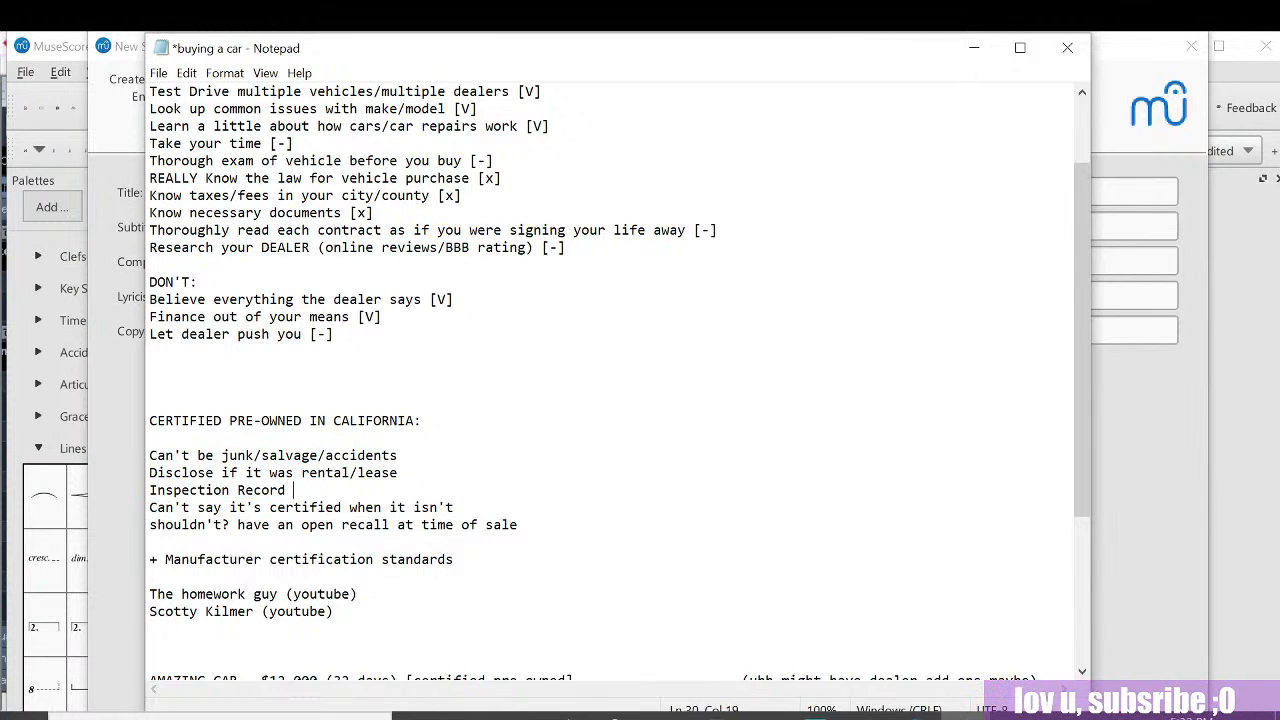
{"action": "left_click_drag", "start_coordinate": [294, 490], "coordinate": [190, 490]}
{"action": "left_click", "coordinate": [350, 473]}
{"action": "left_click", "coordinate": [246, 490]}
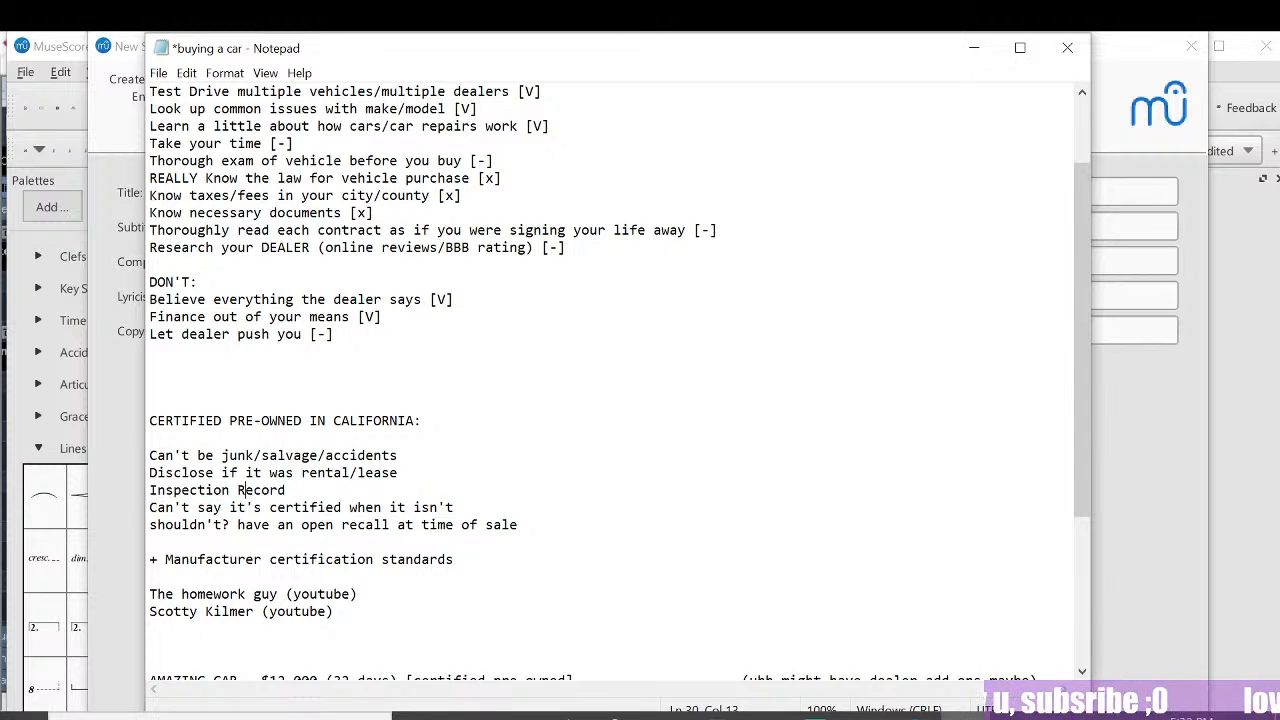
{"action": "left_click_drag", "start_coordinate": [292, 490], "coordinate": [150, 490]}
{"action": "left_click", "coordinate": [399, 473]}
{"action": "scroll", "coordinate": [610, 380], "scroll_direction": "up", "scroll_amount": 2}
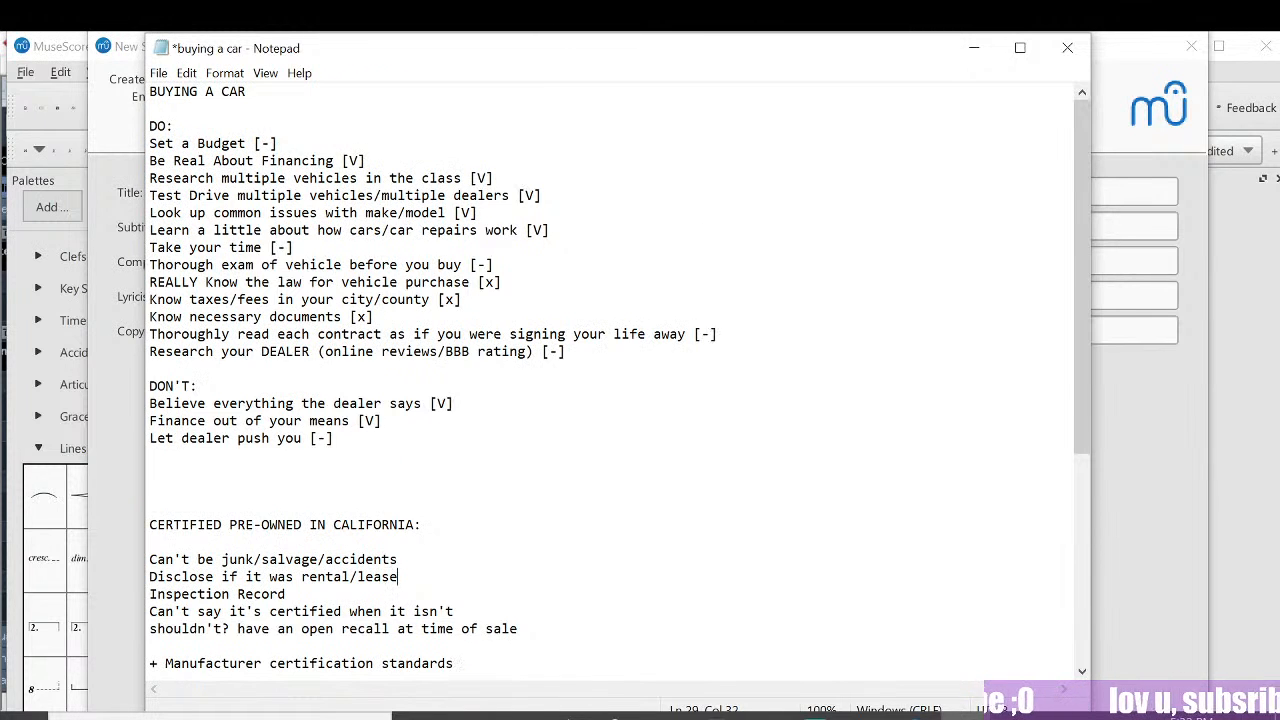
Step: Reread the last DO entries about reading each contract thoroughly and researching the dealer
{"action": "left_click_drag", "start_coordinate": [566, 351], "coordinate": [262, 317]}
{"action": "left_click", "coordinate": [420, 334]}
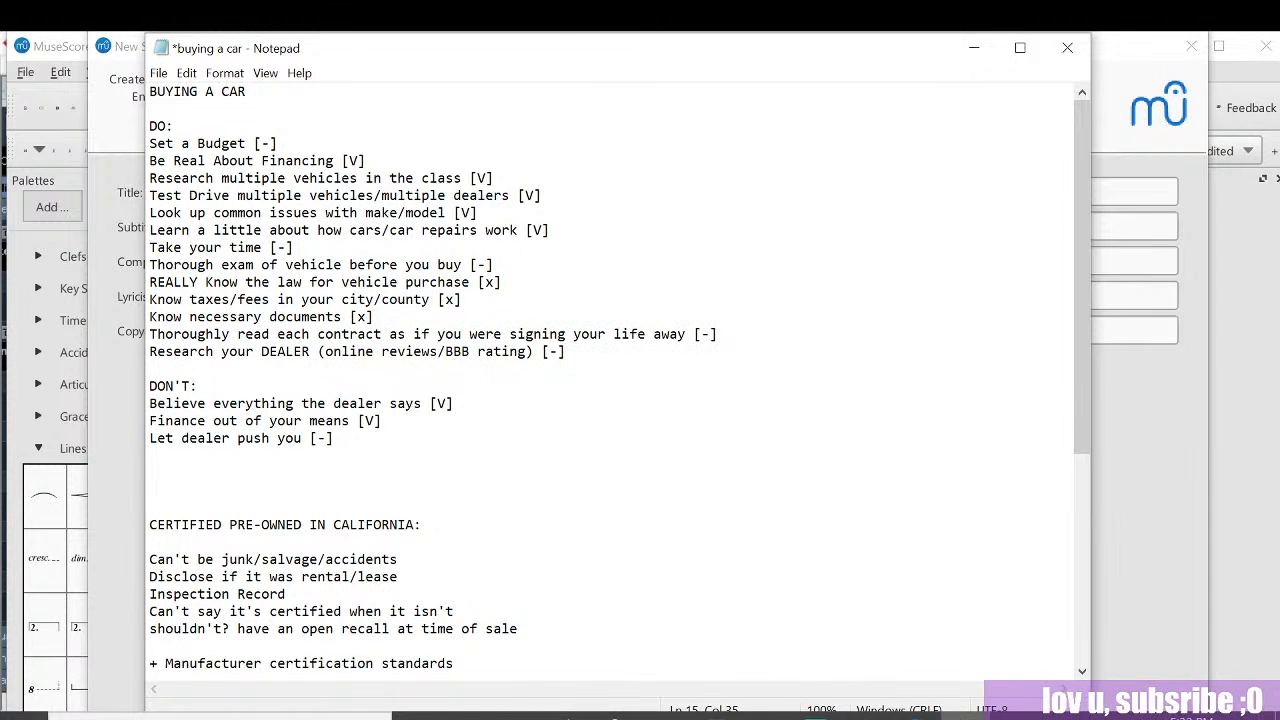
{"action": "left_click_drag", "start_coordinate": [533, 351], "coordinate": [150, 334]}
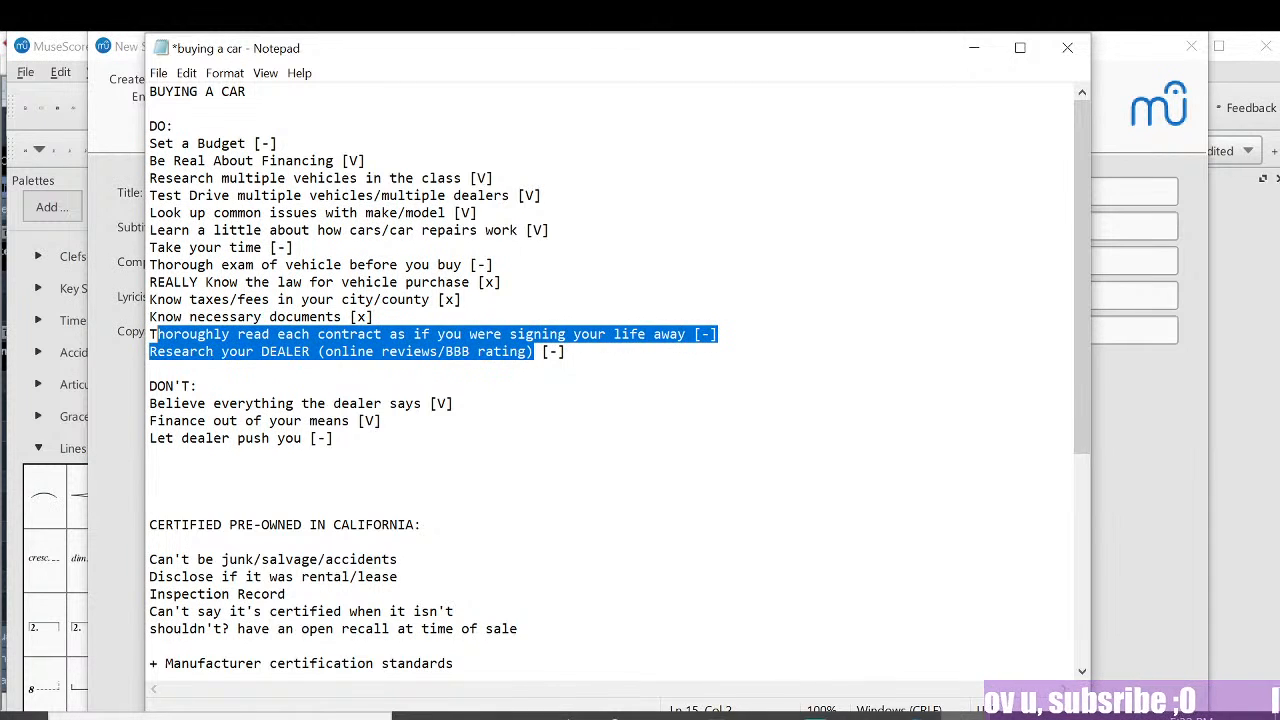
Step: Reread the dealer research entry at the end of the DO list, including its online reviews and BBB rating part
{"action": "left_click", "coordinate": [181, 334]}
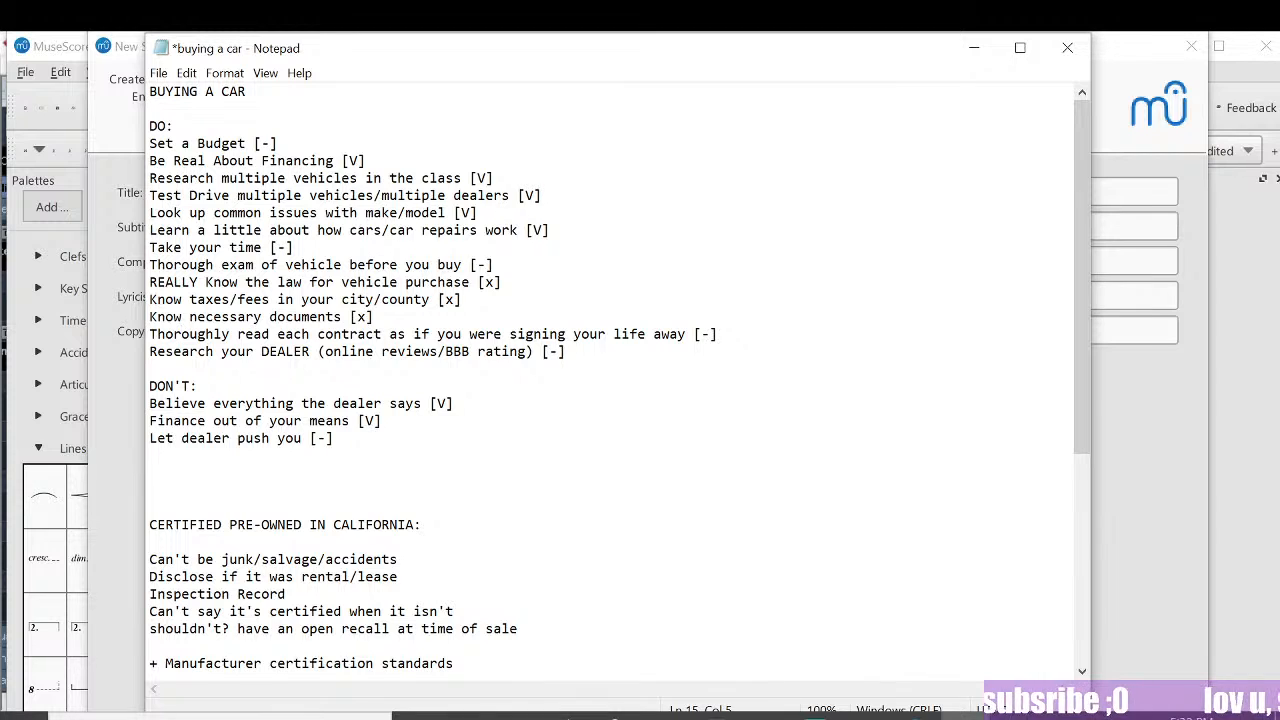
{"action": "left_click_drag", "start_coordinate": [534, 351], "coordinate": [230, 368]}
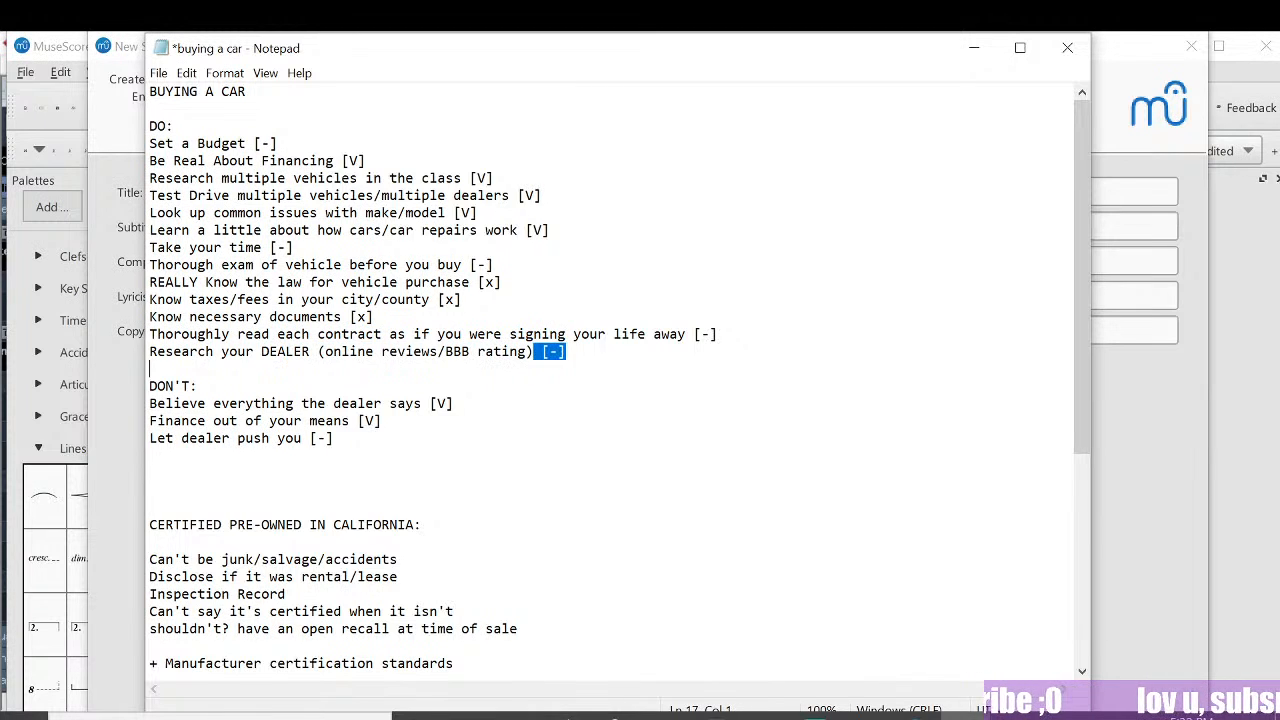
{"action": "left_click", "coordinate": [174, 352]}
{"action": "left_click_drag", "start_coordinate": [413, 352], "coordinate": [460, 368]}
{"action": "left_click", "coordinate": [510, 352]}
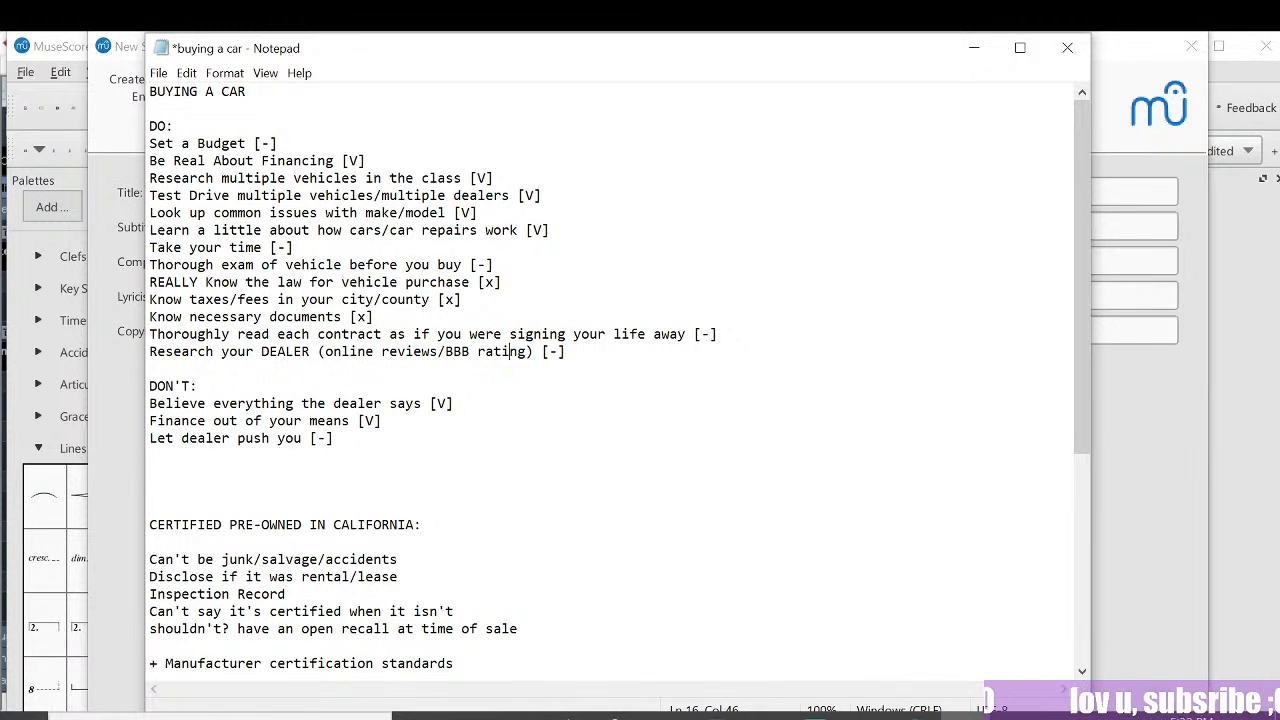
{"action": "left_click_drag", "start_coordinate": [533, 351], "coordinate": [277, 351]}
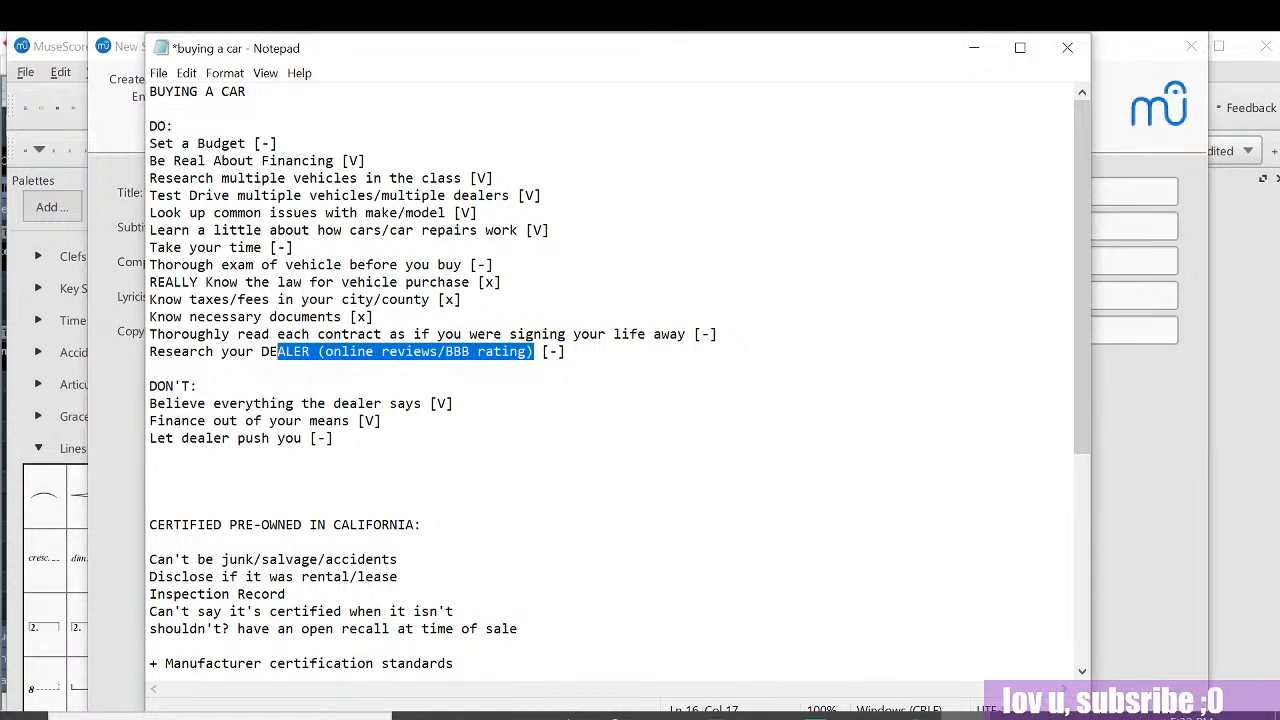
{"action": "left_click", "coordinate": [461, 352]}
{"action": "left_click_drag", "start_coordinate": [536, 351], "coordinate": [445, 352]}
{"action": "left_click", "coordinate": [502, 352]}
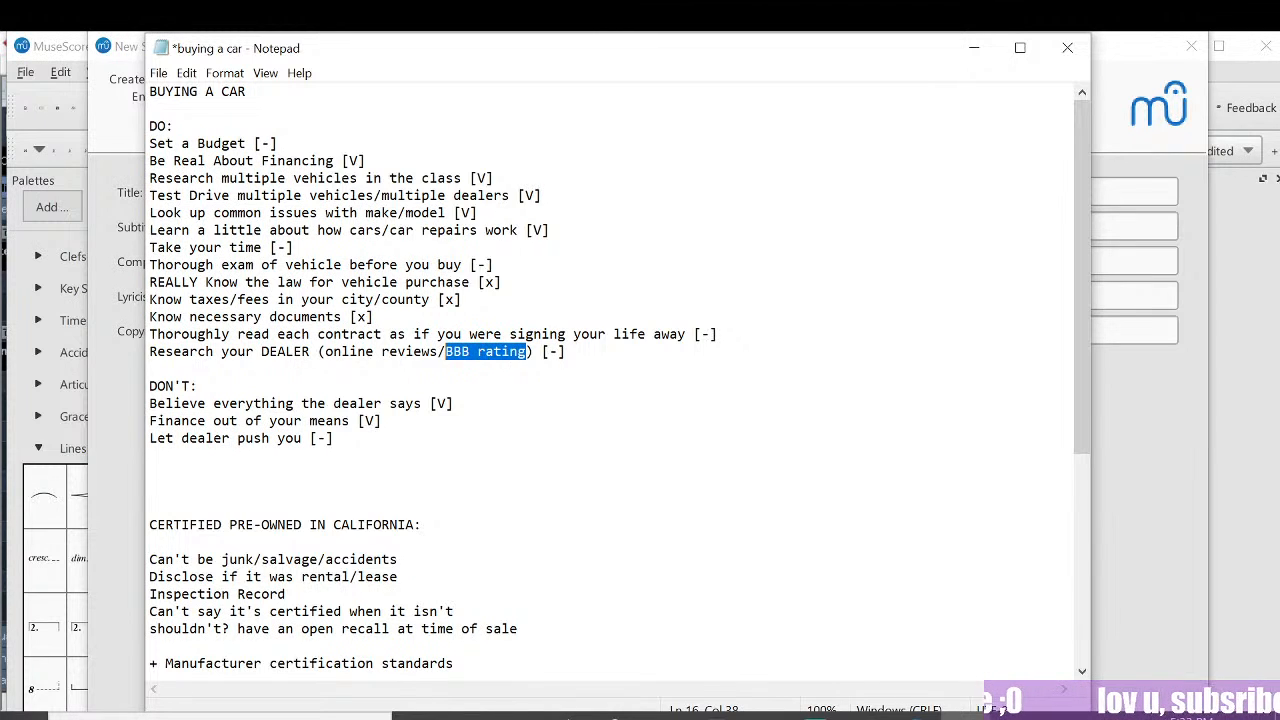
{"action": "left_click", "coordinate": [453, 352]}
{"action": "left_click_drag", "start_coordinate": [533, 352], "coordinate": [149, 352]}
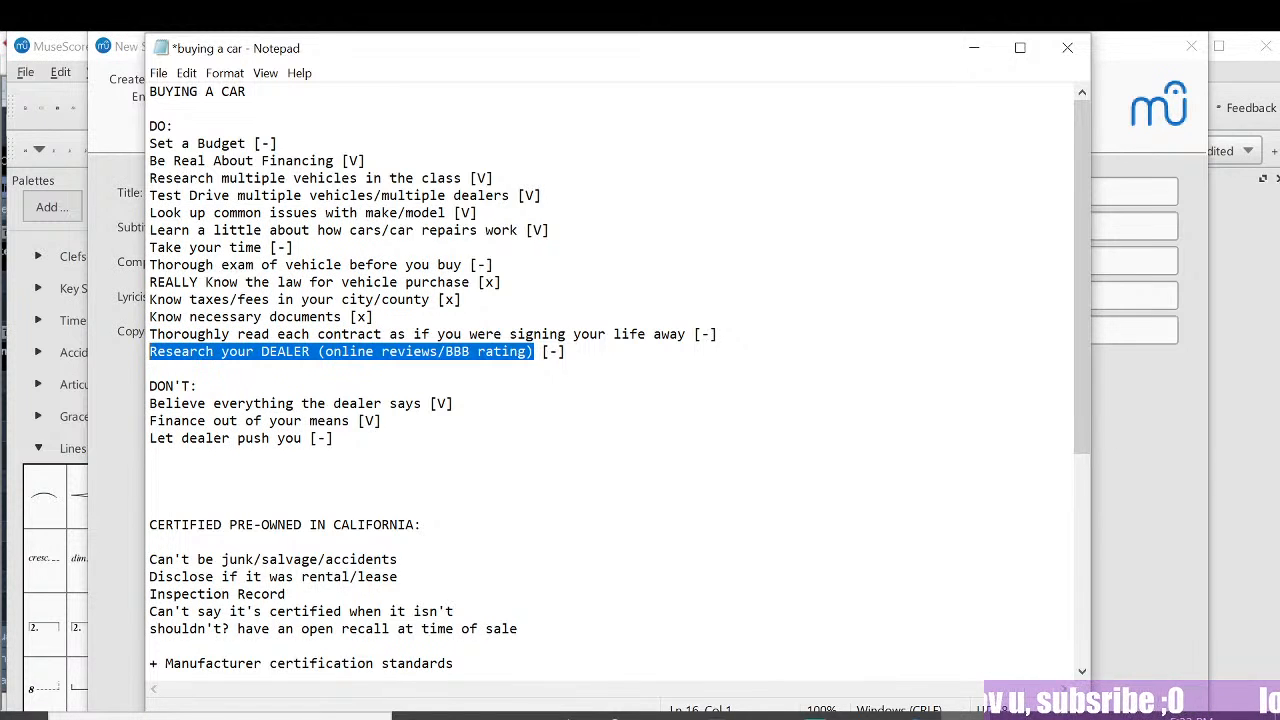
Step: Look over the DO and DON'T lists as a whole and return to the word DEALER in the last DO entry
{"action": "left_click", "coordinate": [230, 334]}
{"action": "left_click_drag", "start_coordinate": [181, 143], "coordinate": [445, 352]}
{"action": "left_click_drag", "start_coordinate": [384, 421], "coordinate": [190, 161]}
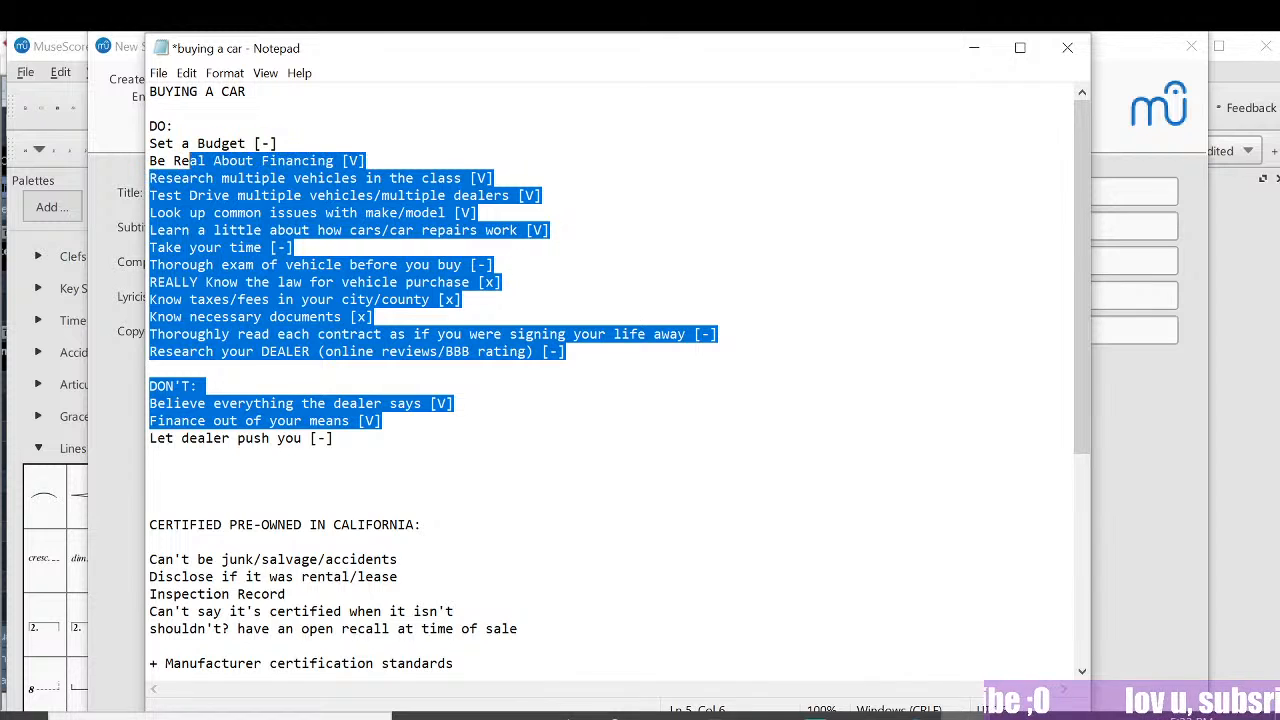
{"action": "left_click", "coordinate": [190, 161]}
{"action": "scroll", "coordinate": [190, 161], "scroll_direction": "down", "scroll_amount": 5}
{"action": "scroll", "coordinate": [190, 161], "scroll_direction": "up", "scroll_amount": 5}
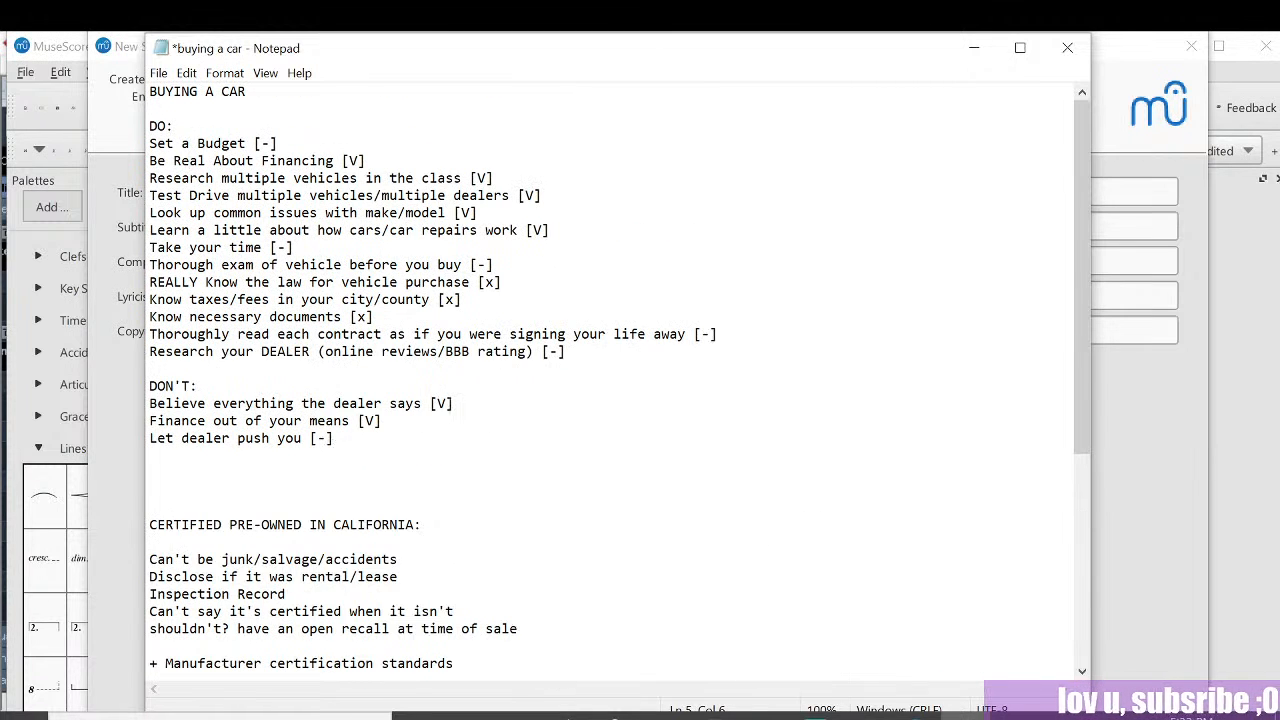
{"action": "mouse_move", "coordinate": [261, 352]}
{"action": "left_mouse_down"}
{"action": "mouse_move", "coordinate": [310, 352]}
{"action": "mouse_move", "coordinate": [259, 352]}
{"action": "left_mouse_up"}
{"action": "left_click", "coordinate": [317, 352]}
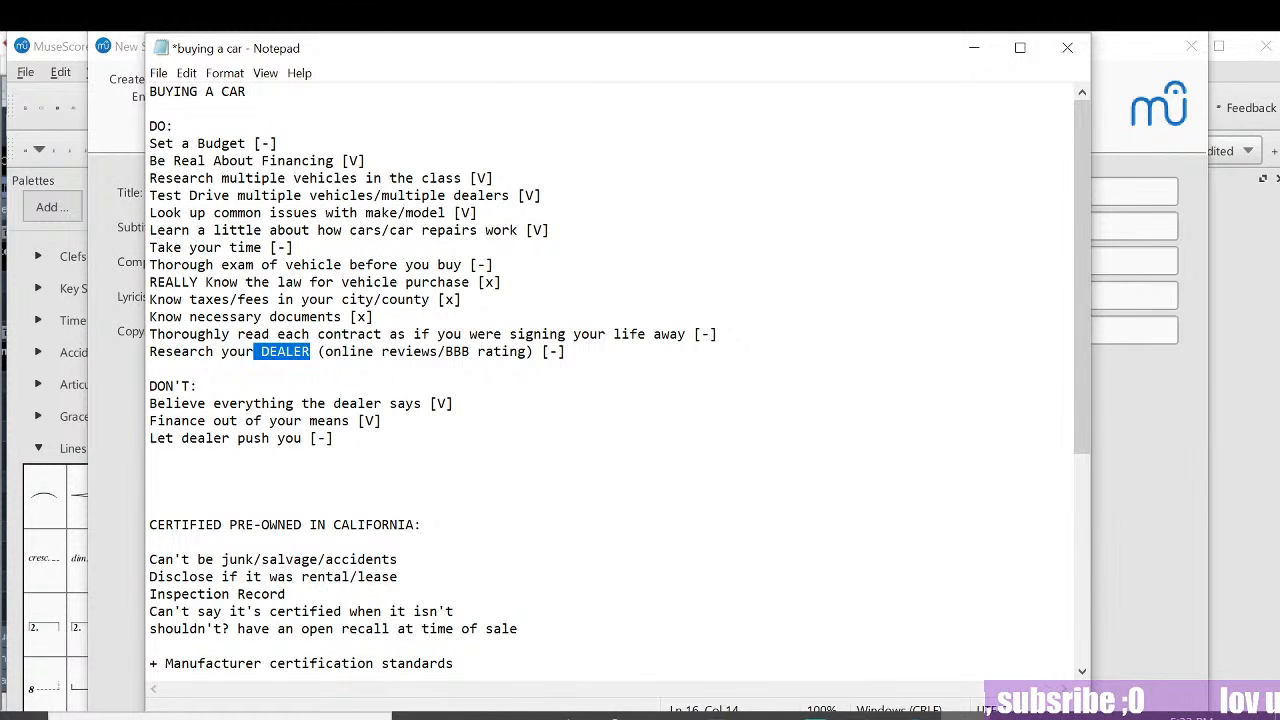
Step: Add the line "DEALER CAN BE MORE IMPORTANT THAN LISTED PRICE." between the YouTube references and the AMAZING CAR example, with blank lines around it
{"action": "scroll", "coordinate": [610, 380], "scroll_direction": "down", "scroll_amount": 7}
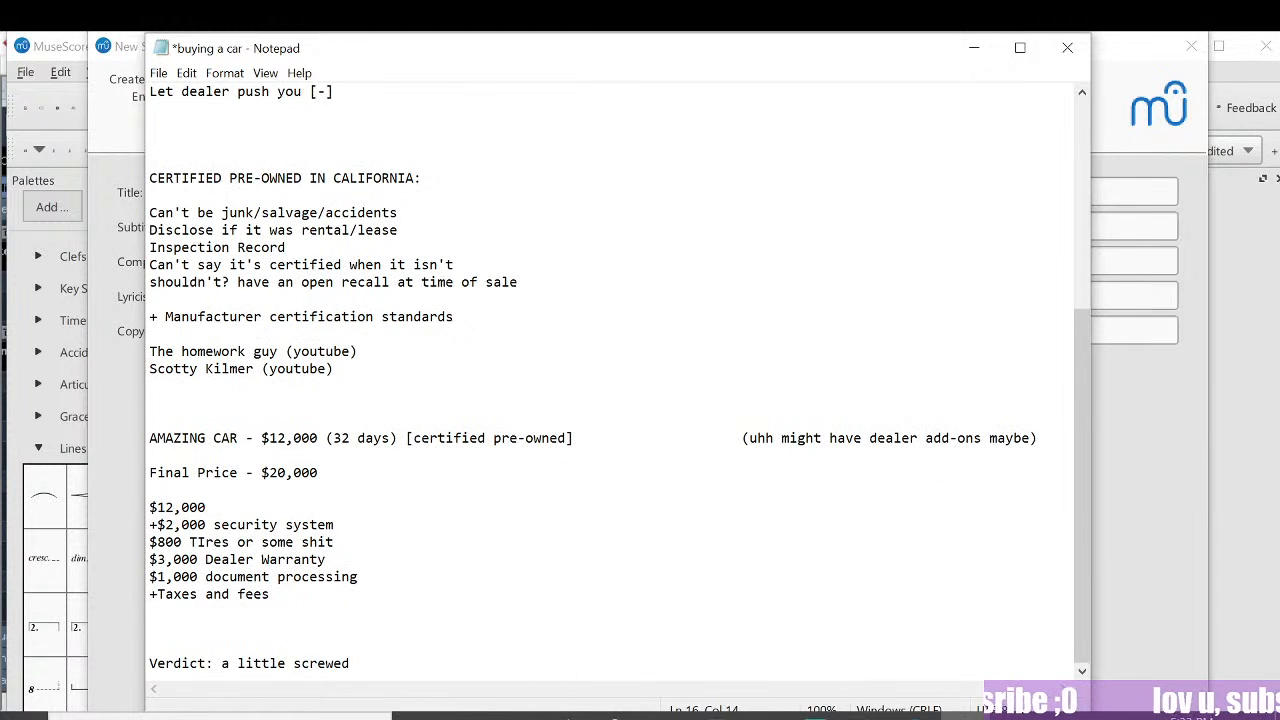
{"action": "scroll", "coordinate": [610, 380], "scroll_direction": "up", "scroll_amount": 2}
{"action": "scroll", "coordinate": [610, 380], "scroll_direction": "down", "scroll_amount": 2}
{"action": "left_click", "coordinate": [151, 403]}
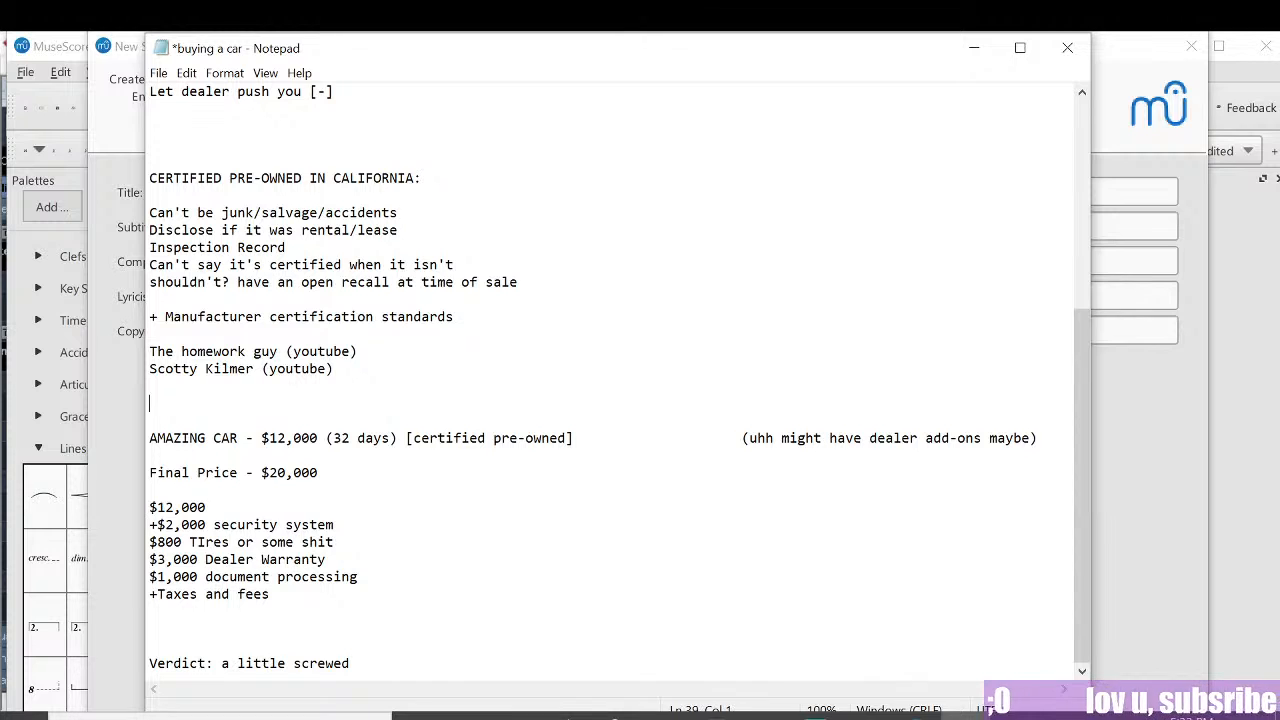
{"action": "key", "text": "Return"}
{"action": "key", "text": "Return"}
{"action": "key", "text": "Return"}
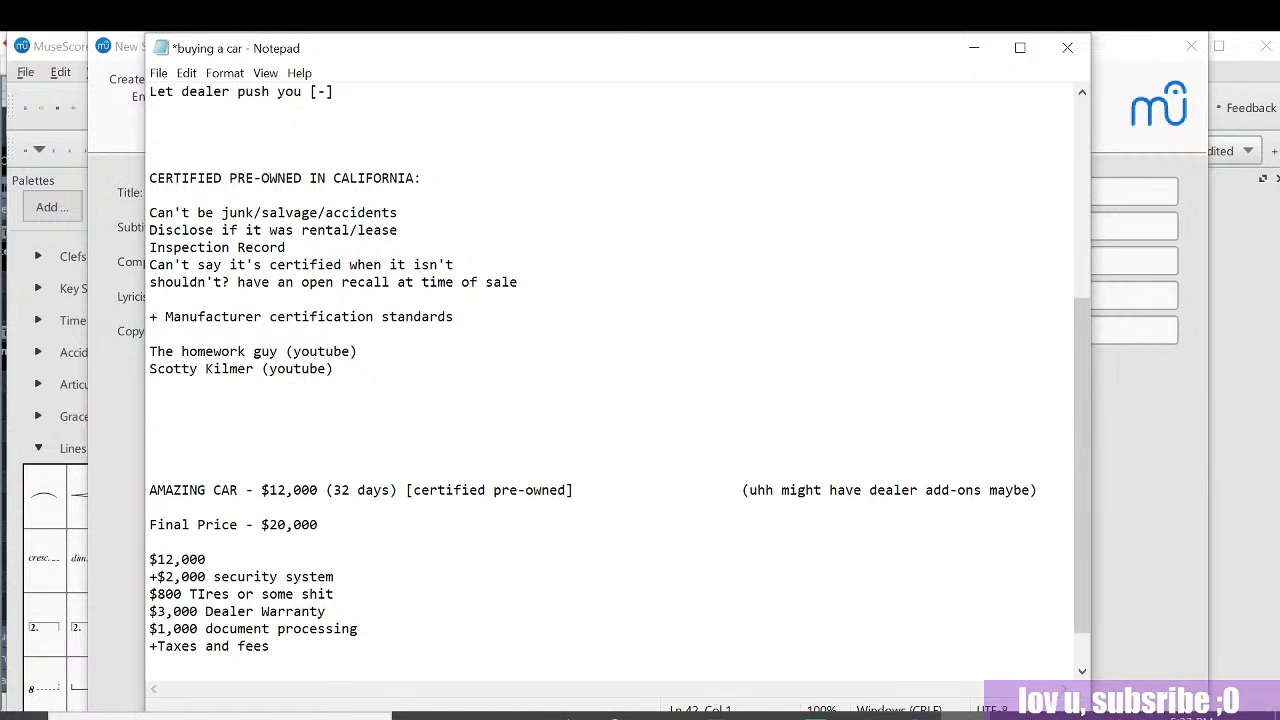
{"action": "type", "text": "DEALER CAN B"}
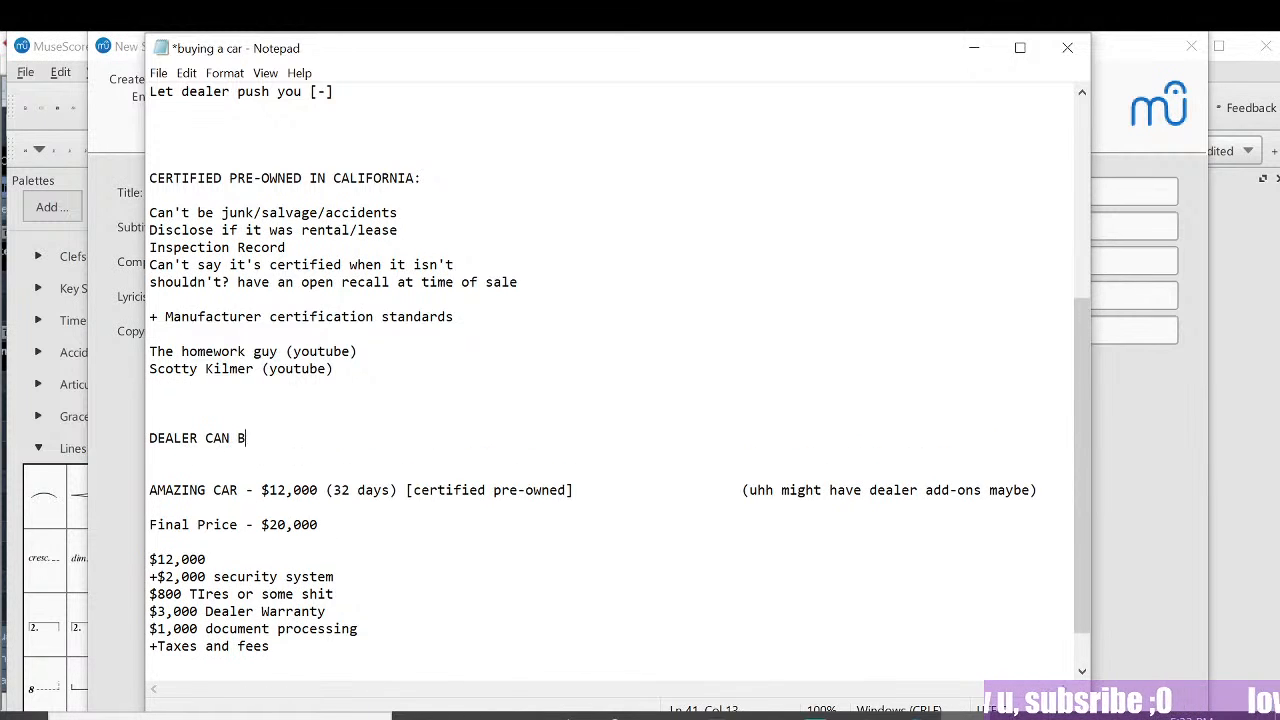
{"action": "type", "text": "E MORE IM"}
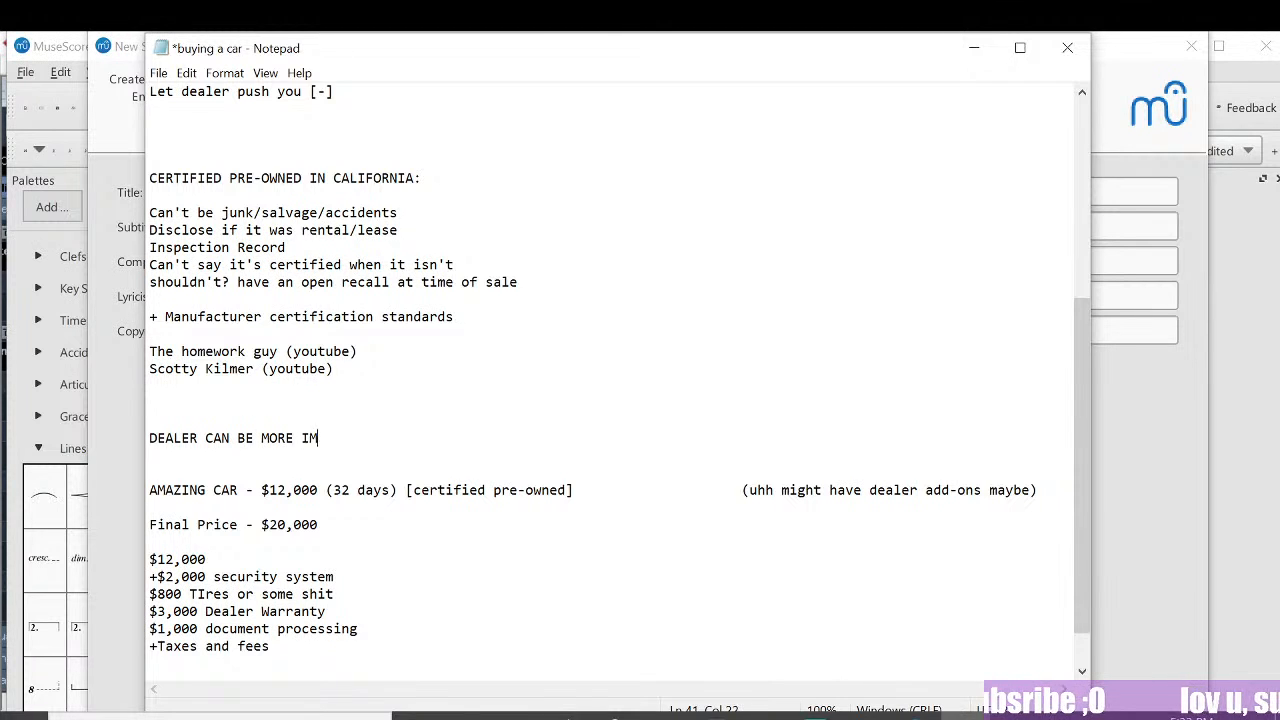
{"action": "type", "text": "PORTANT THAN "}
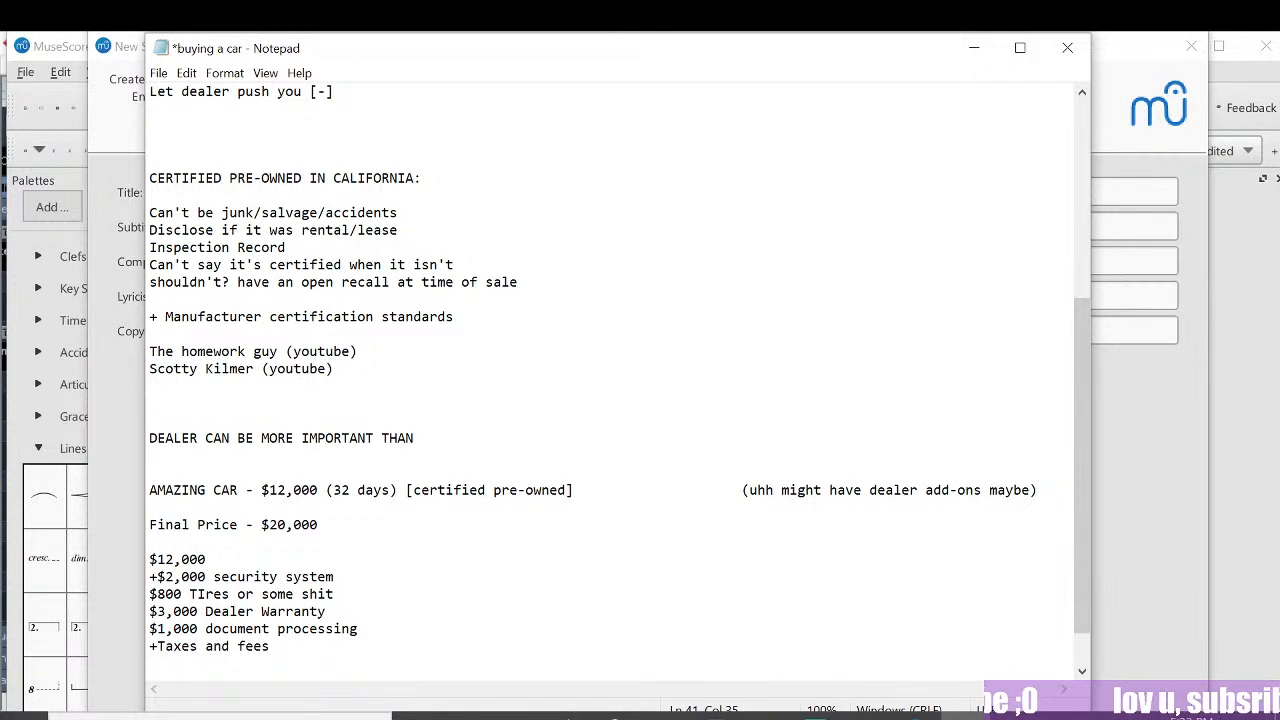
{"action": "type", "text": "LI"}
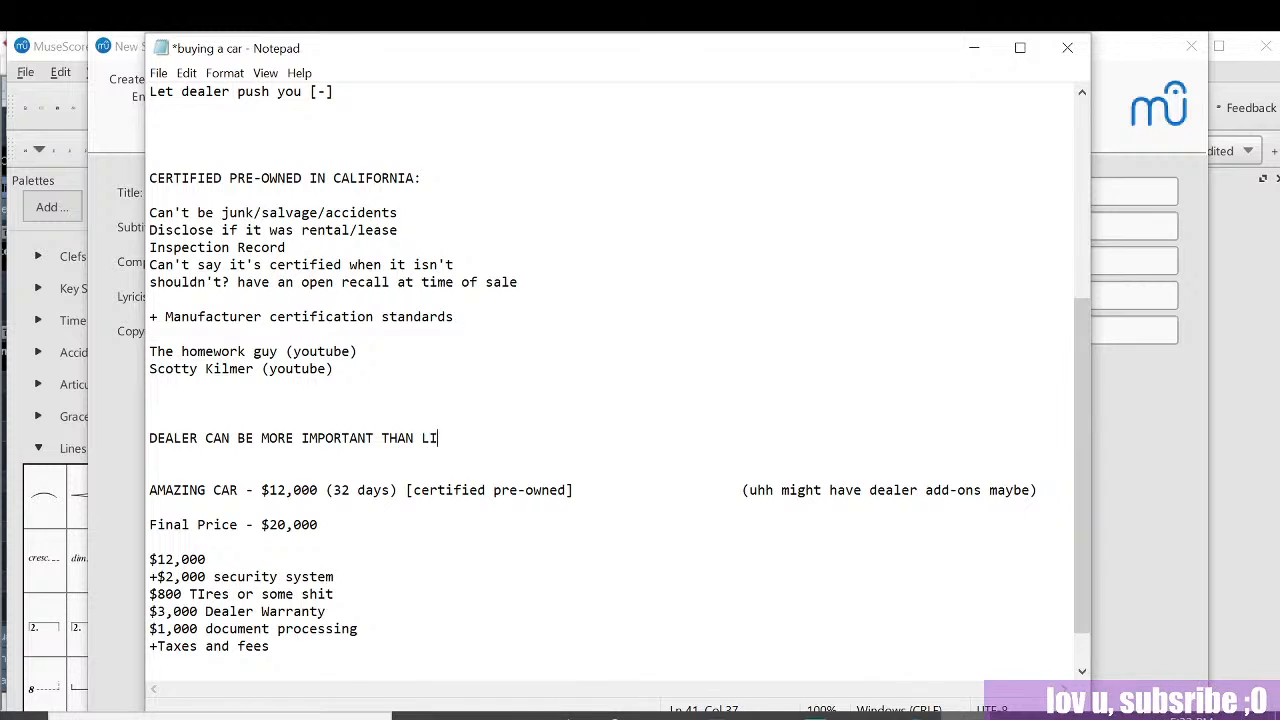
{"action": "type", "text": "STED PRICE."}
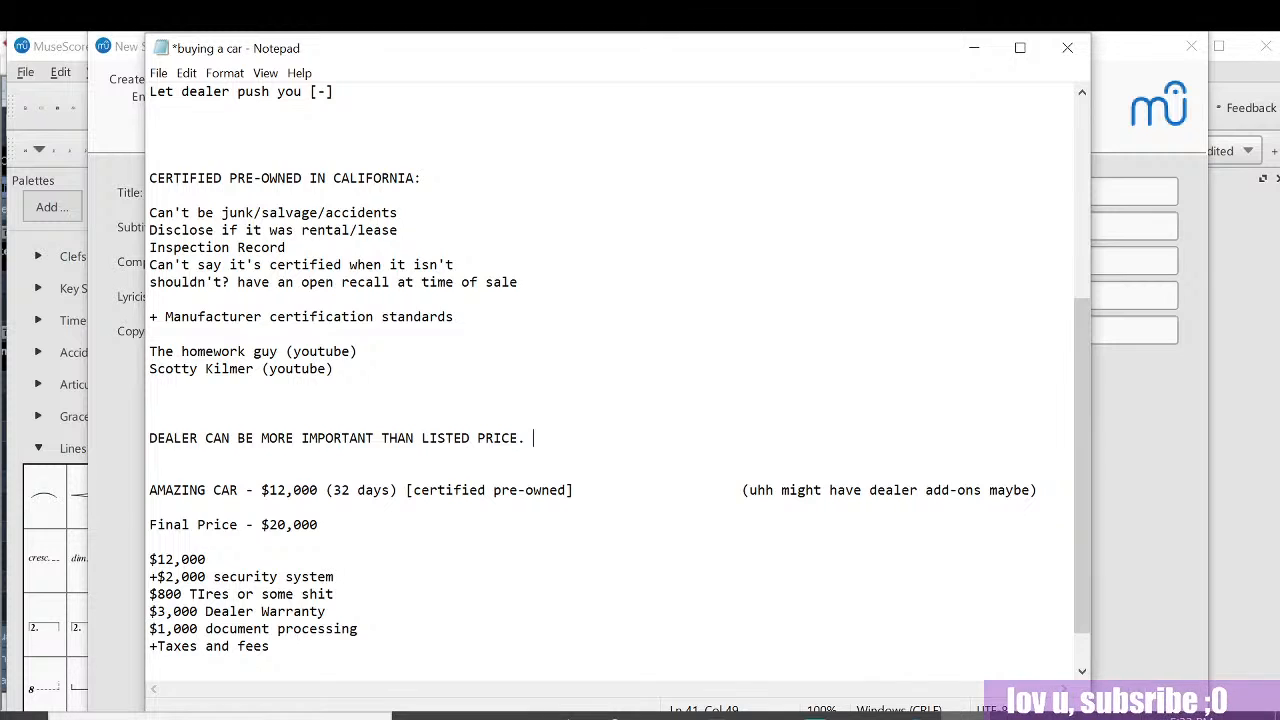
Step: Add "Get married to a single vehicle [V]" as a new last entry of the DON'T list, below the dealer-pushing entry
{"action": "scroll", "coordinate": [615, 380], "scroll_direction": "up", "scroll_amount": 1}
{"action": "left_click", "coordinate": [150, 508]}
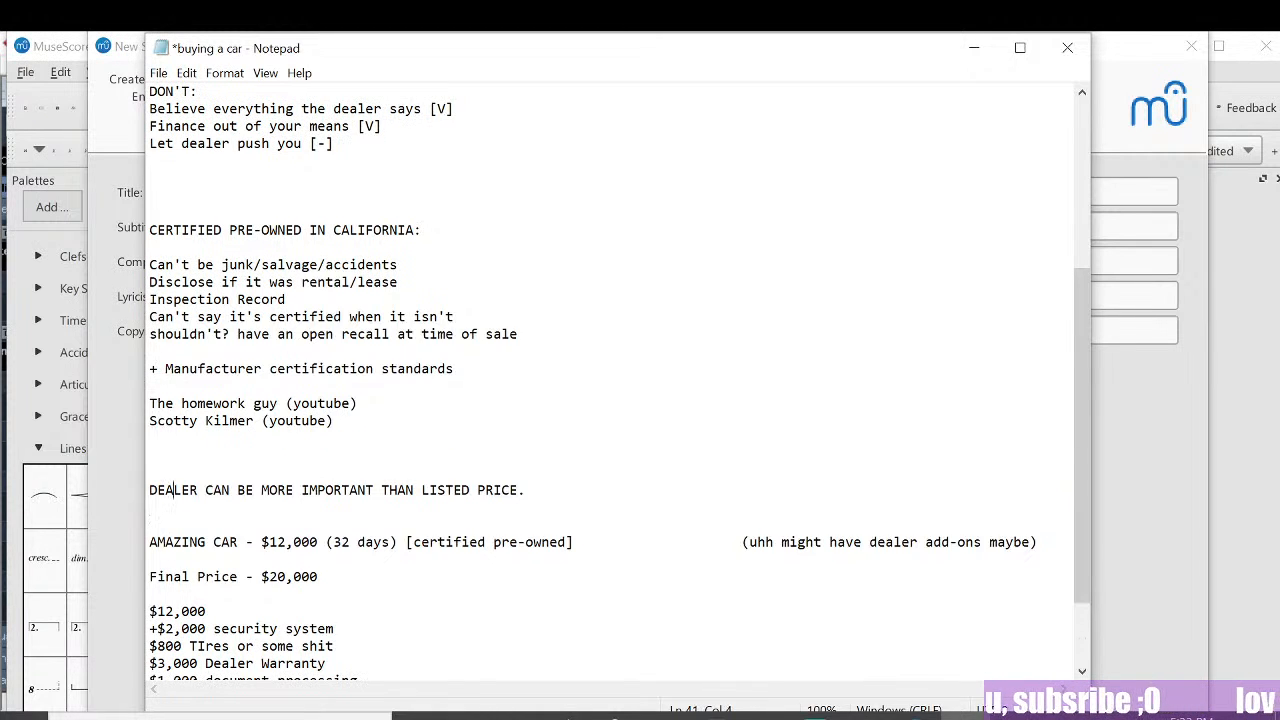
{"action": "left_click", "coordinate": [422, 490]}
{"action": "scroll", "coordinate": [615, 380], "scroll_direction": "up", "scroll_amount": 6}
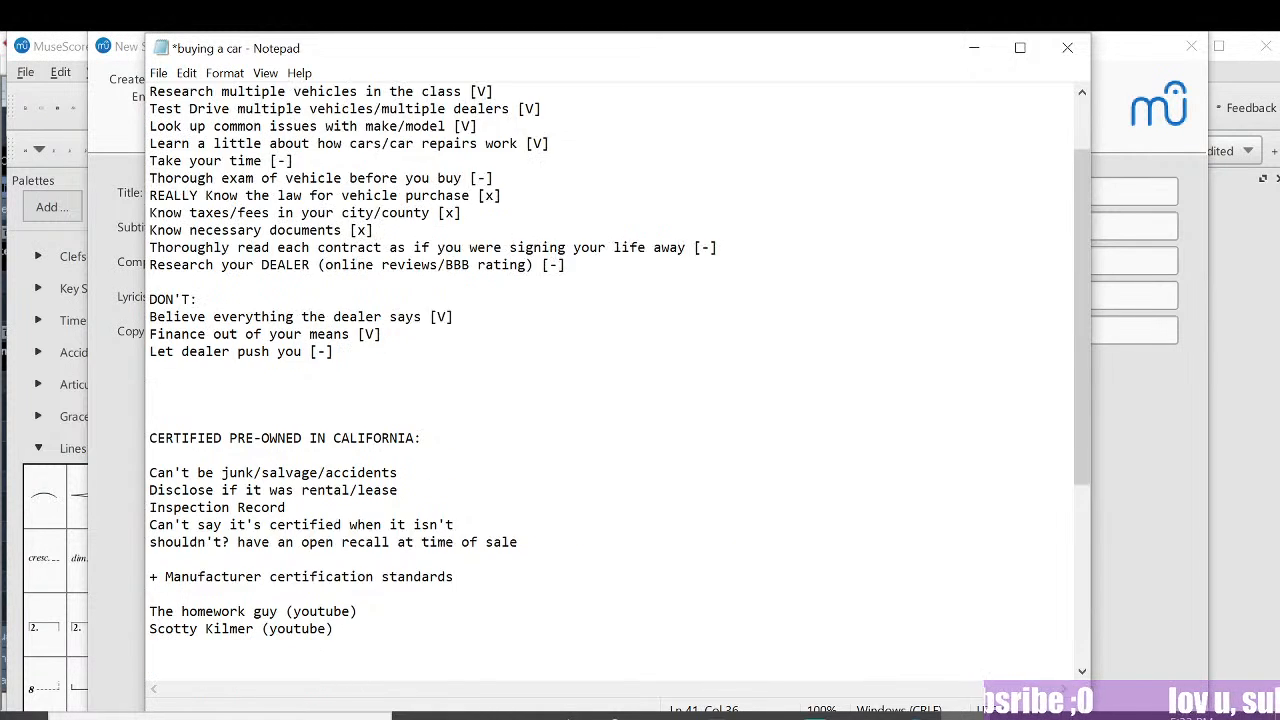
{"action": "scroll", "coordinate": [615, 380], "scroll_direction": "down", "scroll_amount": 6}
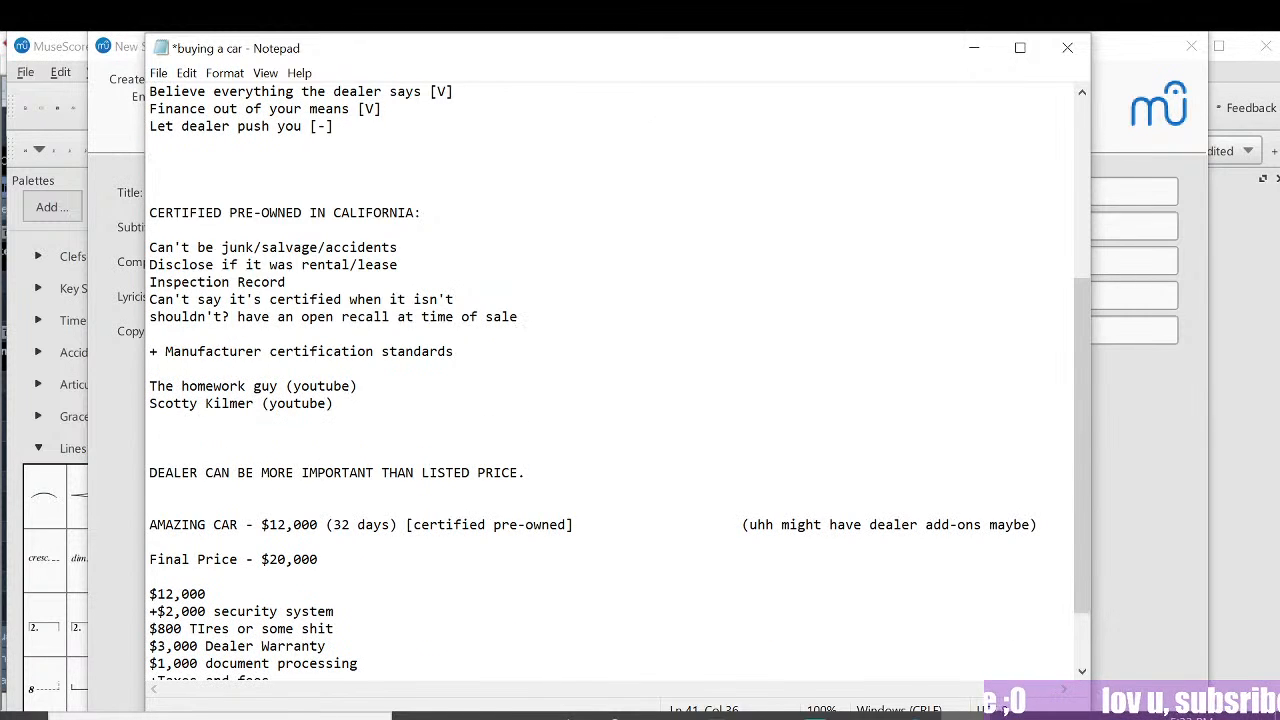
{"action": "left_click", "coordinate": [150, 230]}
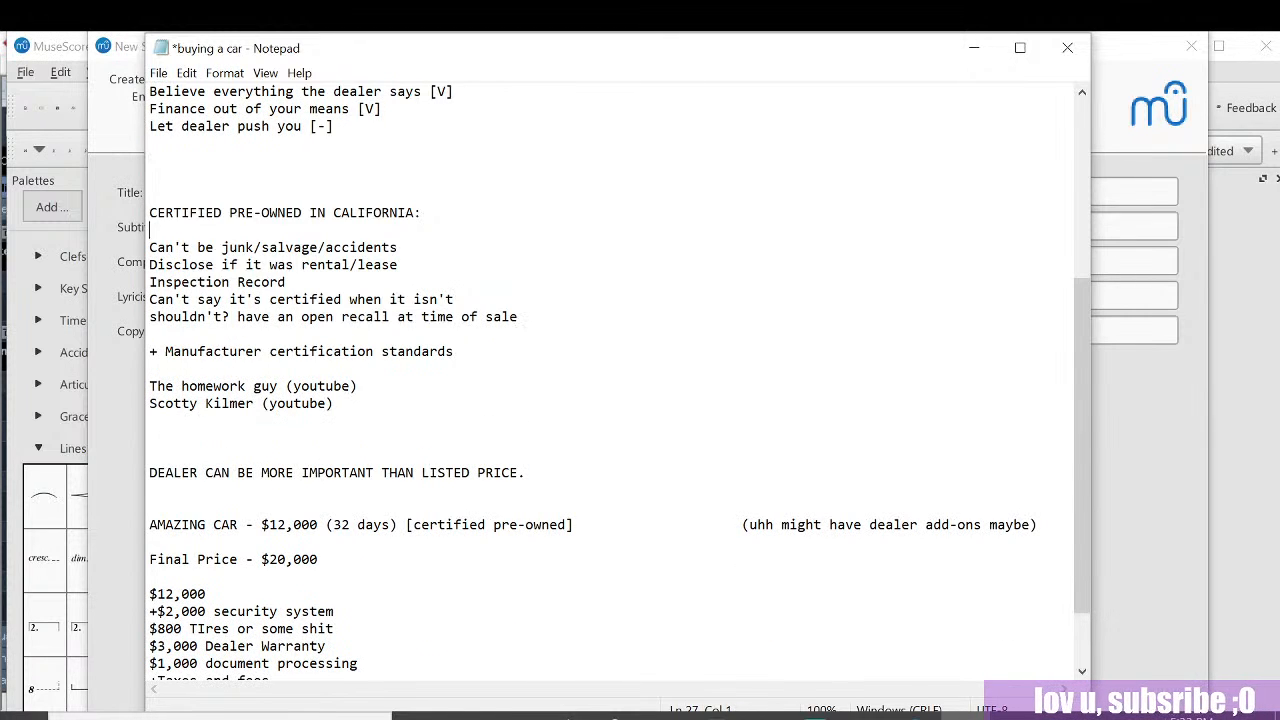
{"action": "scroll", "coordinate": [615, 380], "scroll_direction": "up", "scroll_amount": 4}
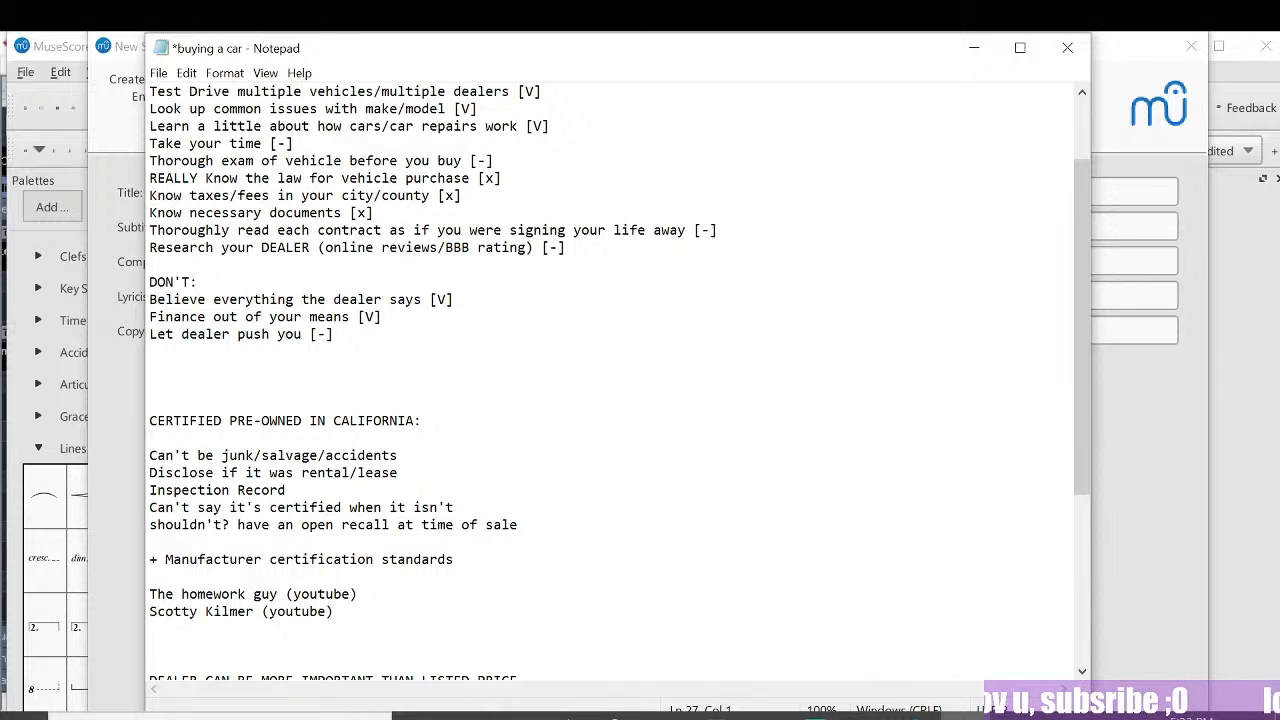
{"action": "type", "text": "G"}
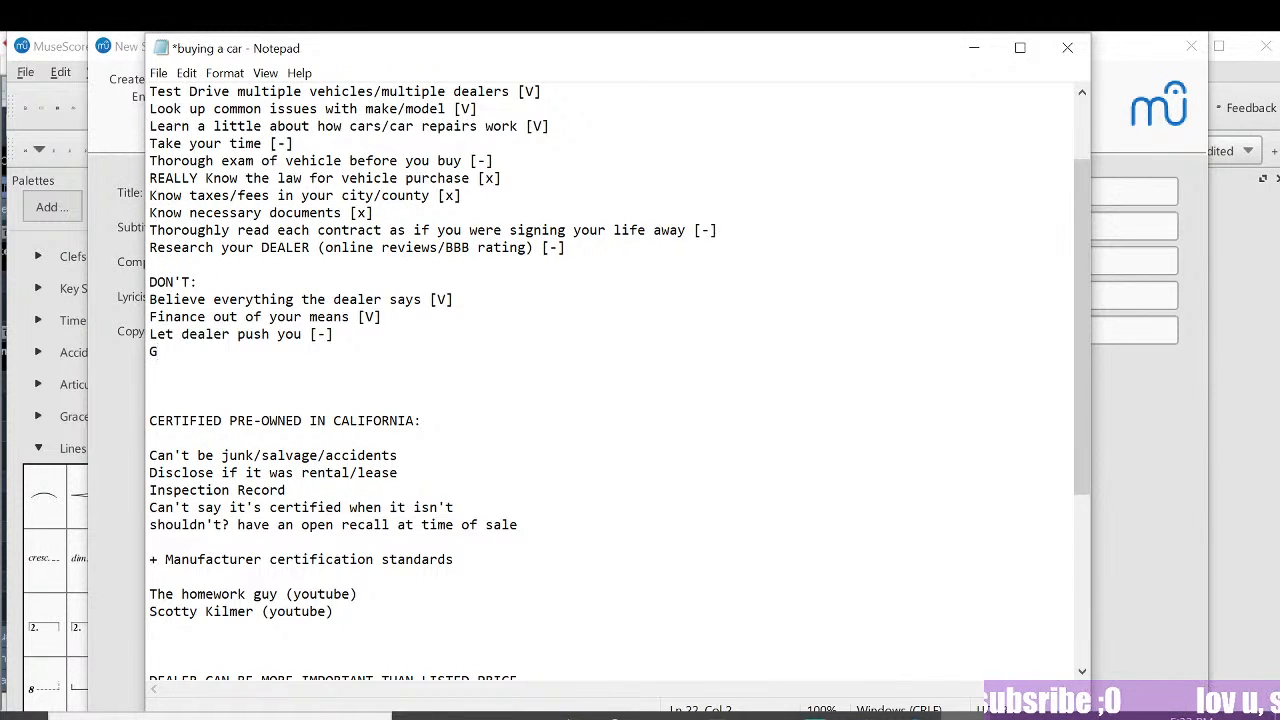
{"action": "type", "text": "et married to a sing"}
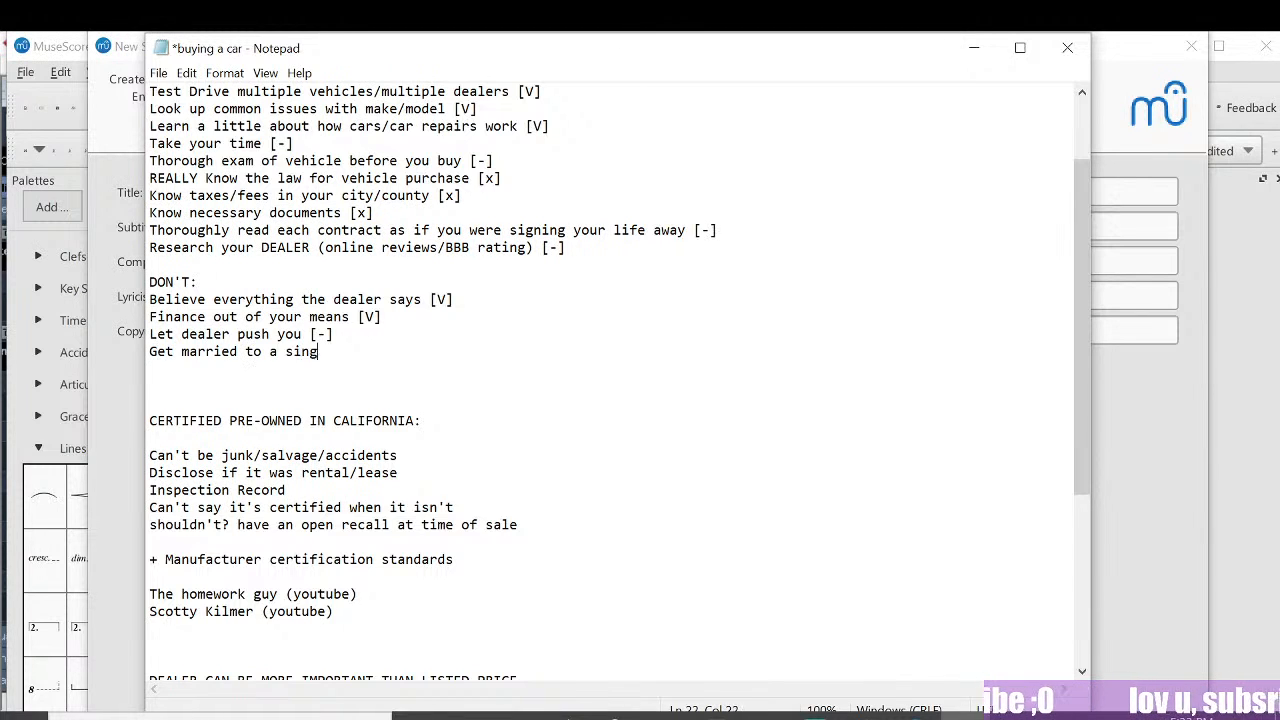
{"action": "type", "text": "le vehic"}
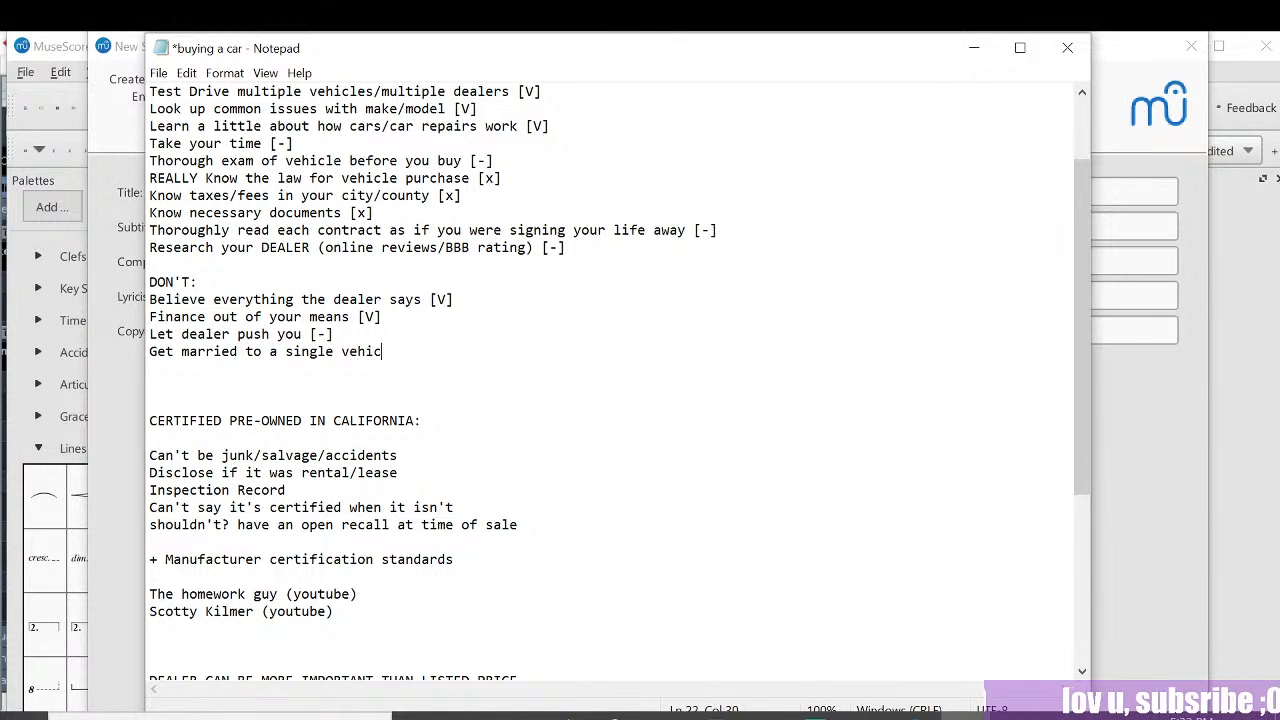
{"action": "type", "text": "le ["}
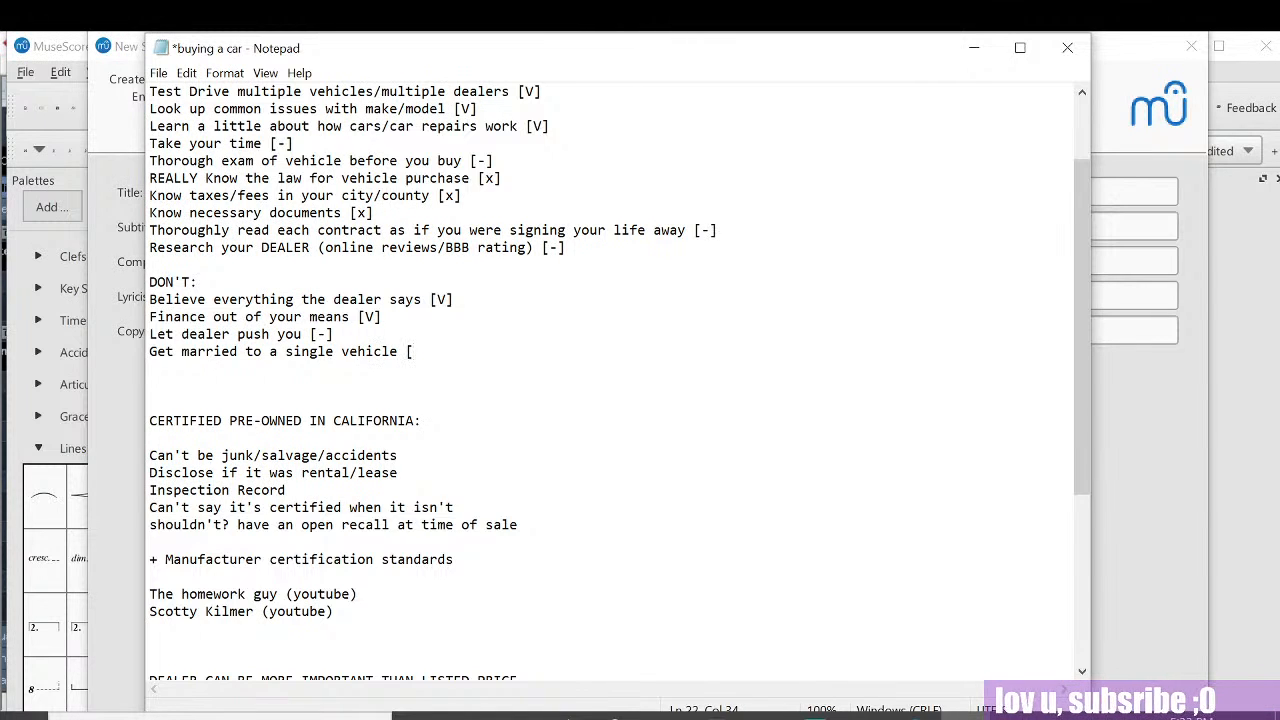
{"action": "type", "text": "V]"}
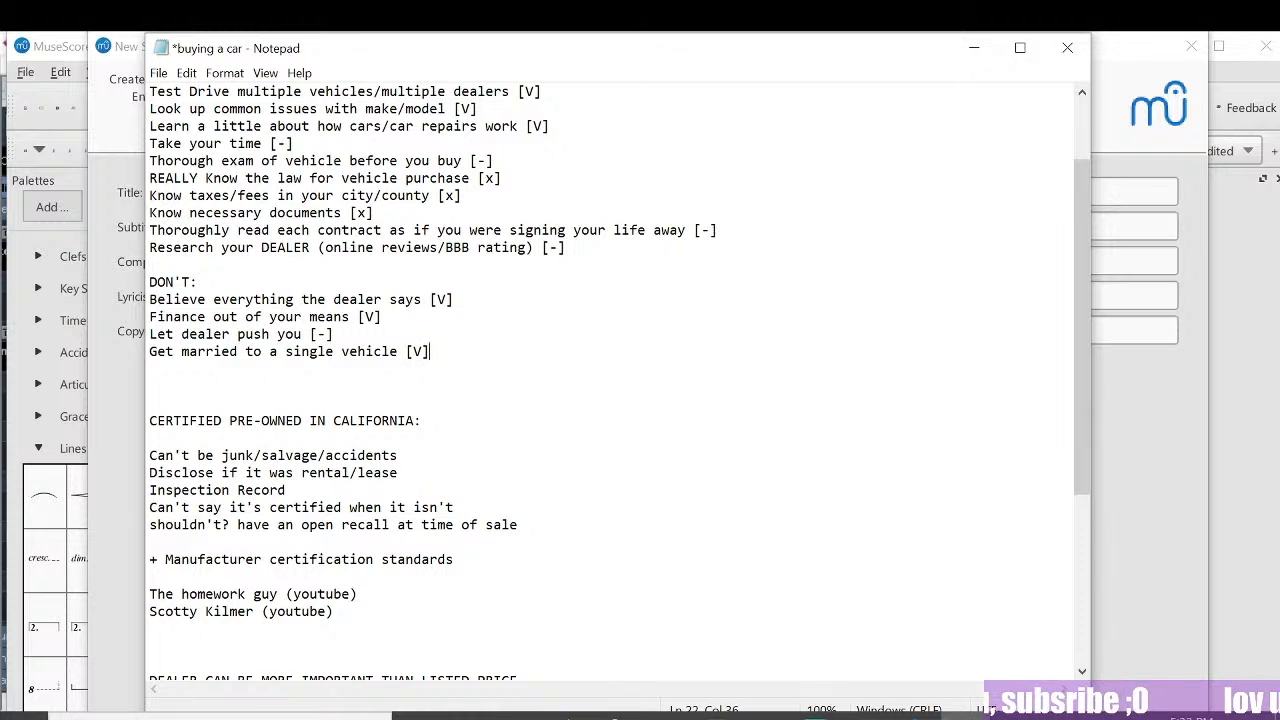
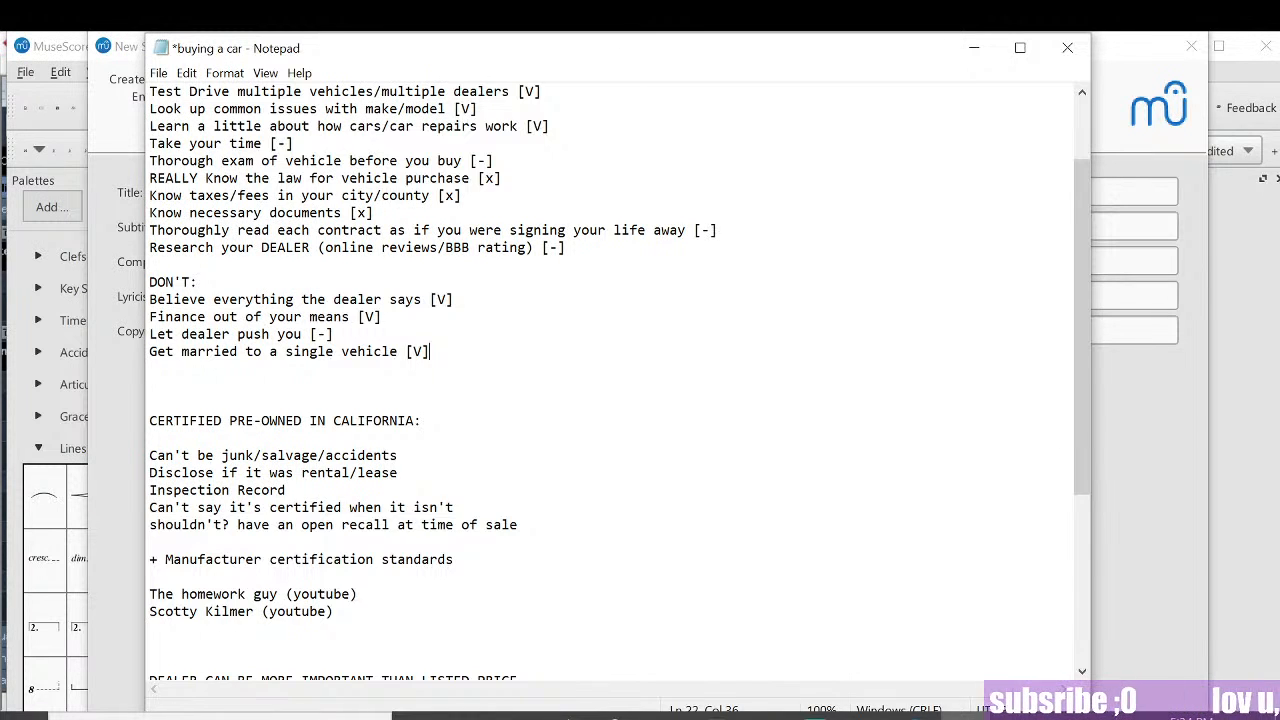
Step: Reread the statement comparing the dealer's importance with the listed price, above the AMAZING CAR example
{"action": "scroll", "coordinate": [615, 380], "scroll_direction": "down", "scroll_amount": 2}
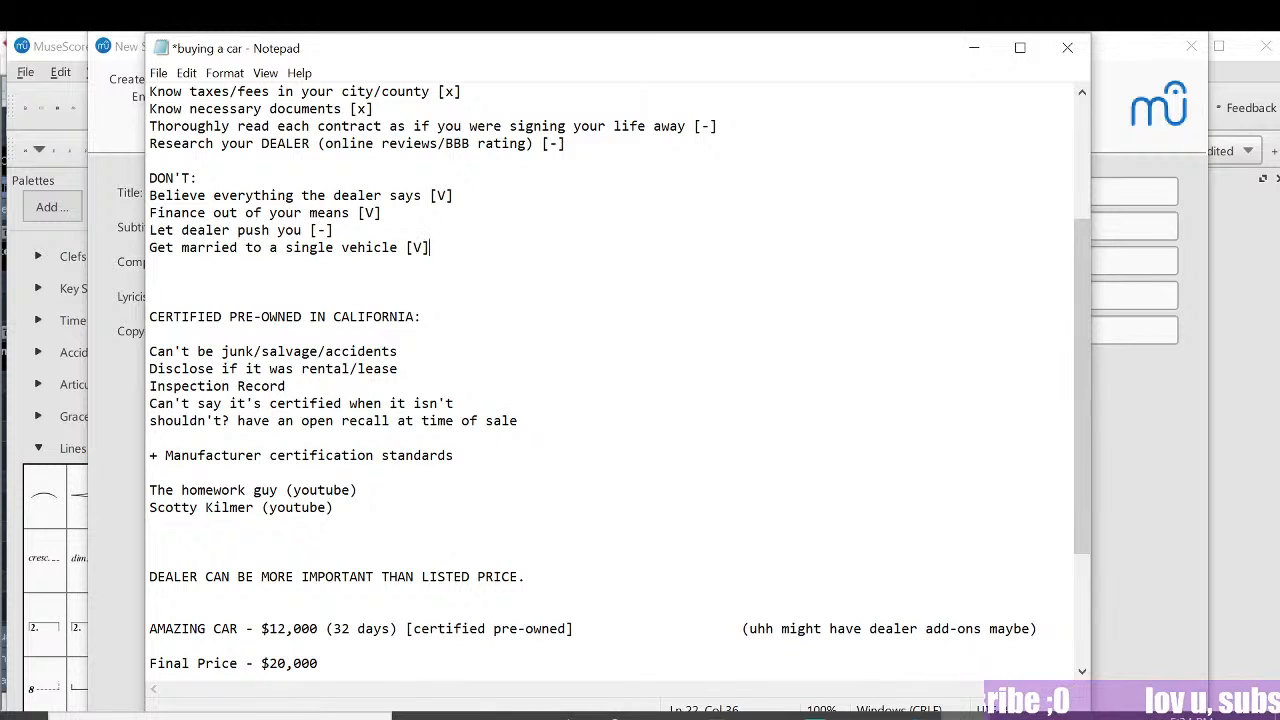
{"action": "left_click", "coordinate": [152, 594]}
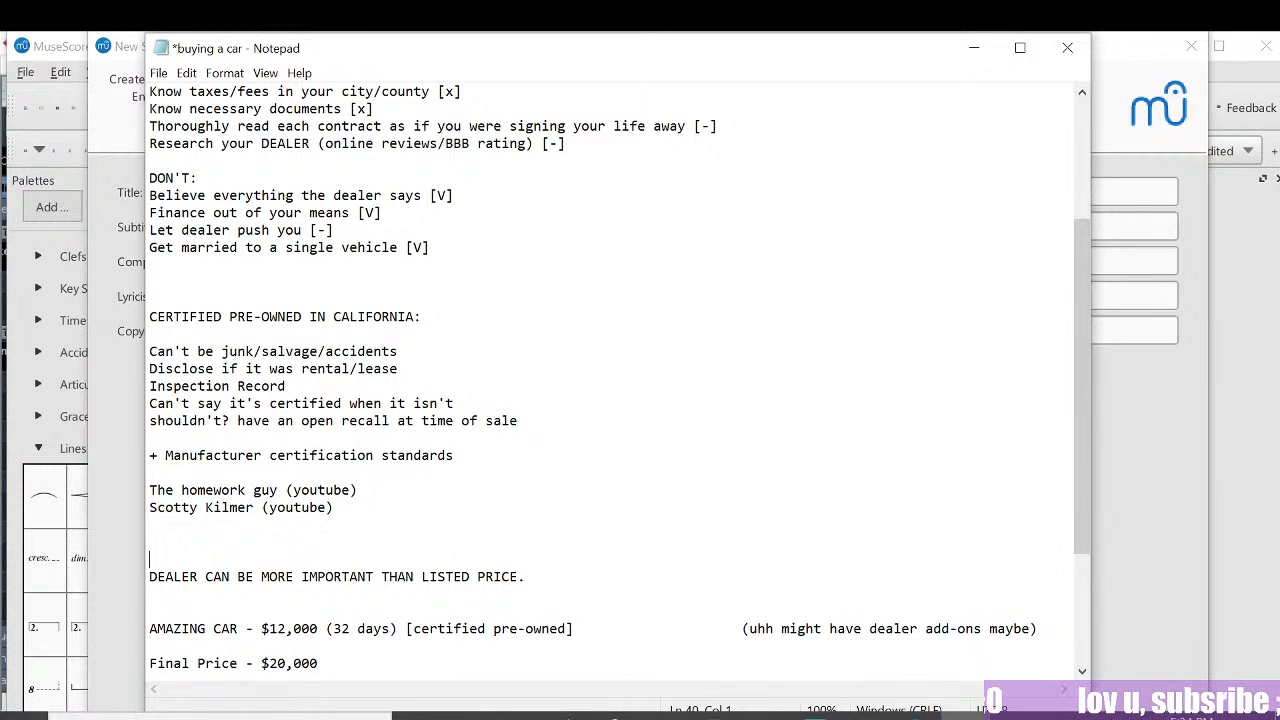
{"action": "left_click", "coordinate": [374, 577]}
{"action": "left_click", "coordinate": [526, 577]}
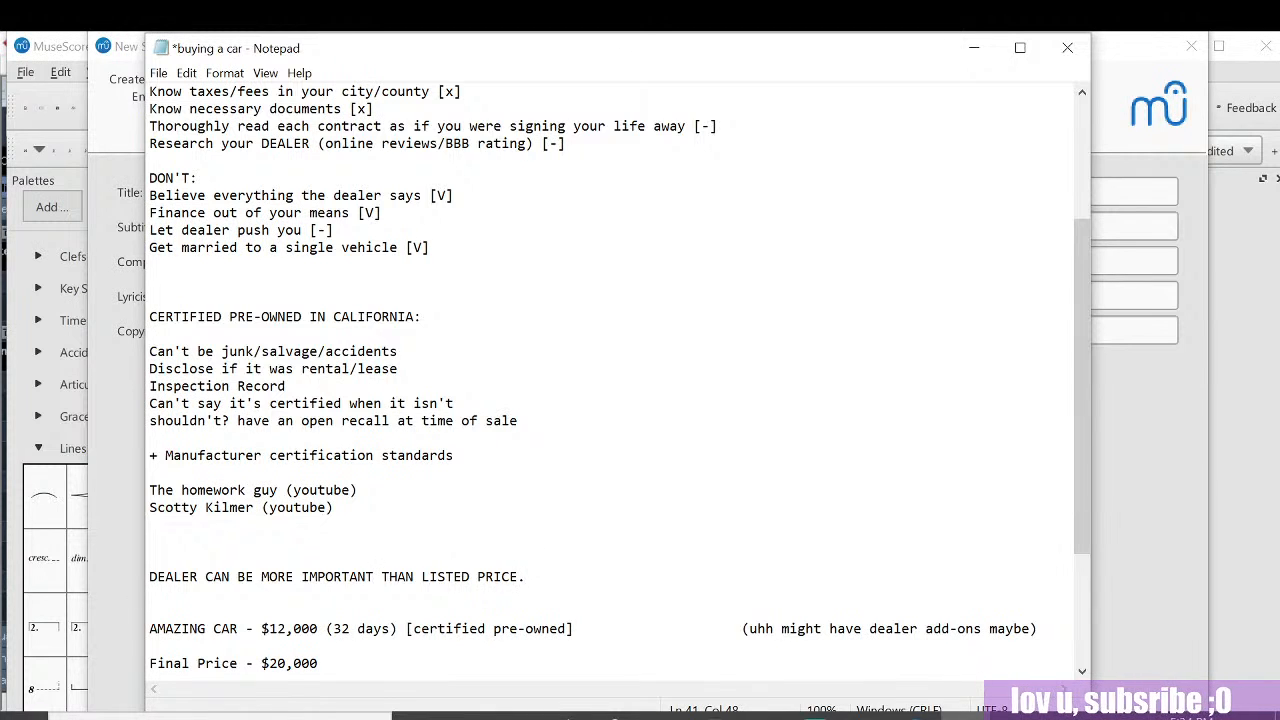
{"action": "left_click", "coordinate": [254, 577]}
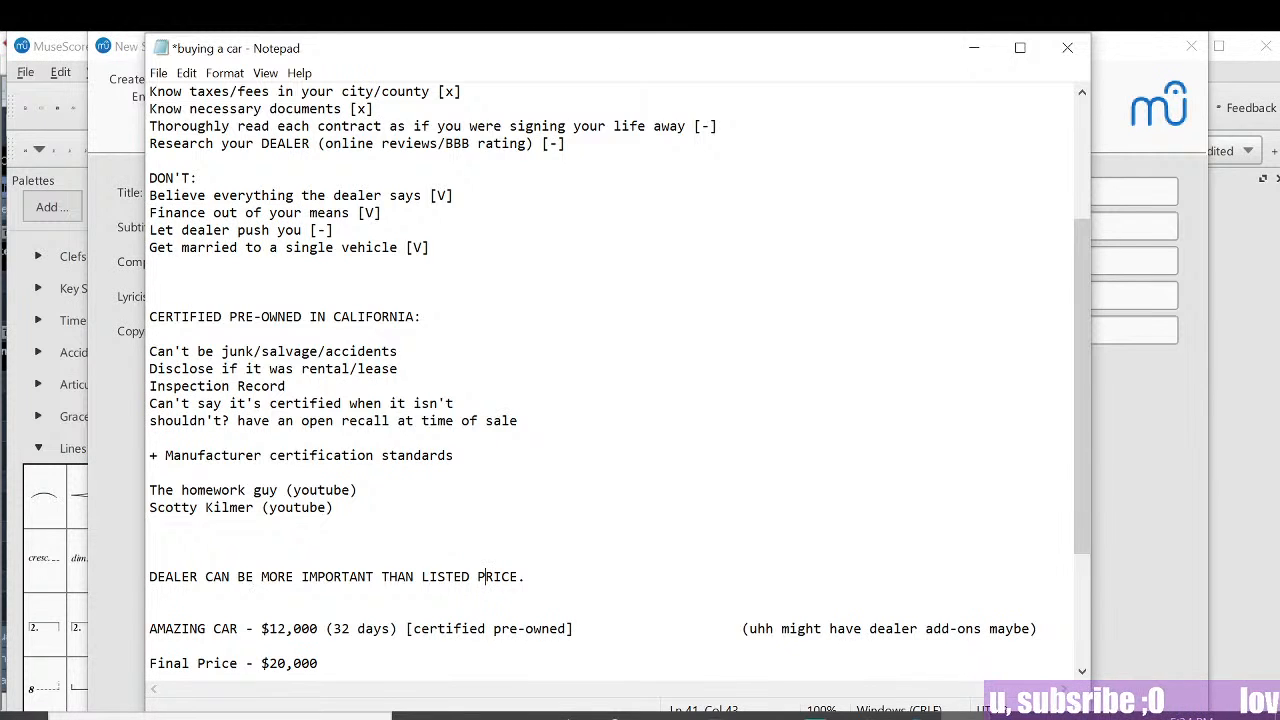
{"action": "left_click", "coordinate": [246, 577]}
{"action": "left_click", "coordinate": [421, 577]}
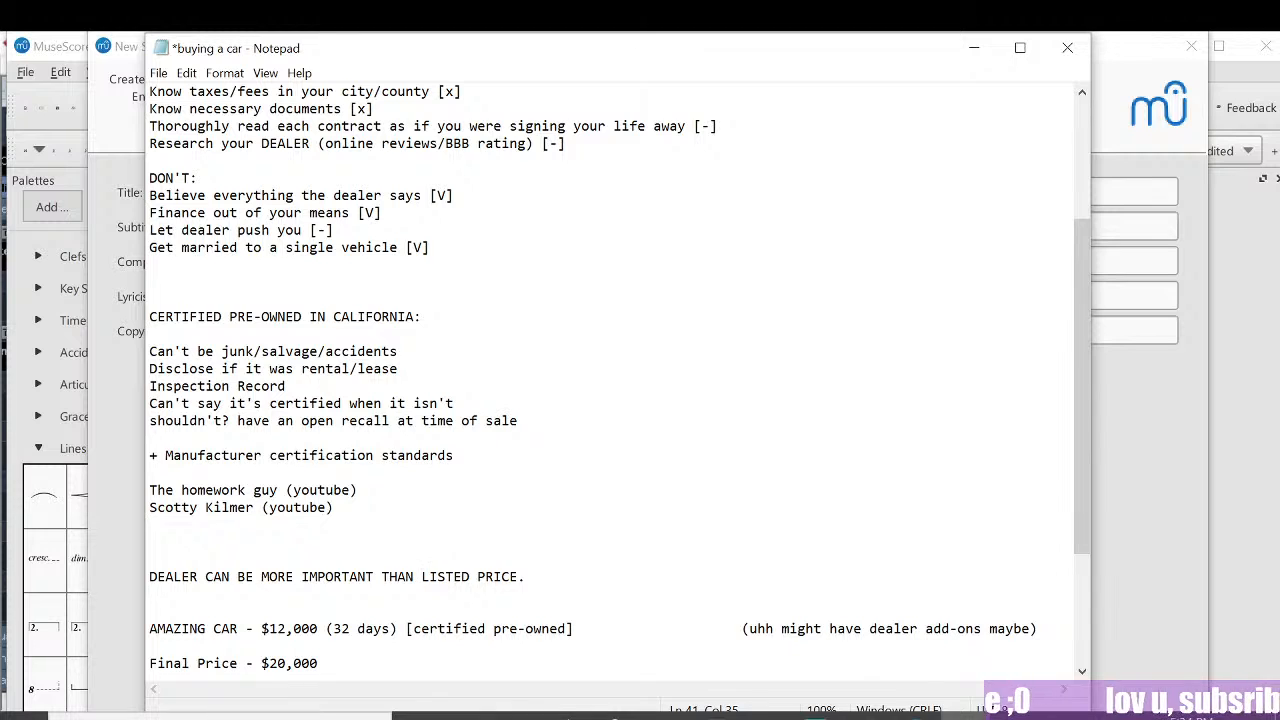
{"action": "left_click", "coordinate": [173, 577]}
{"action": "left_click", "coordinate": [230, 577]}
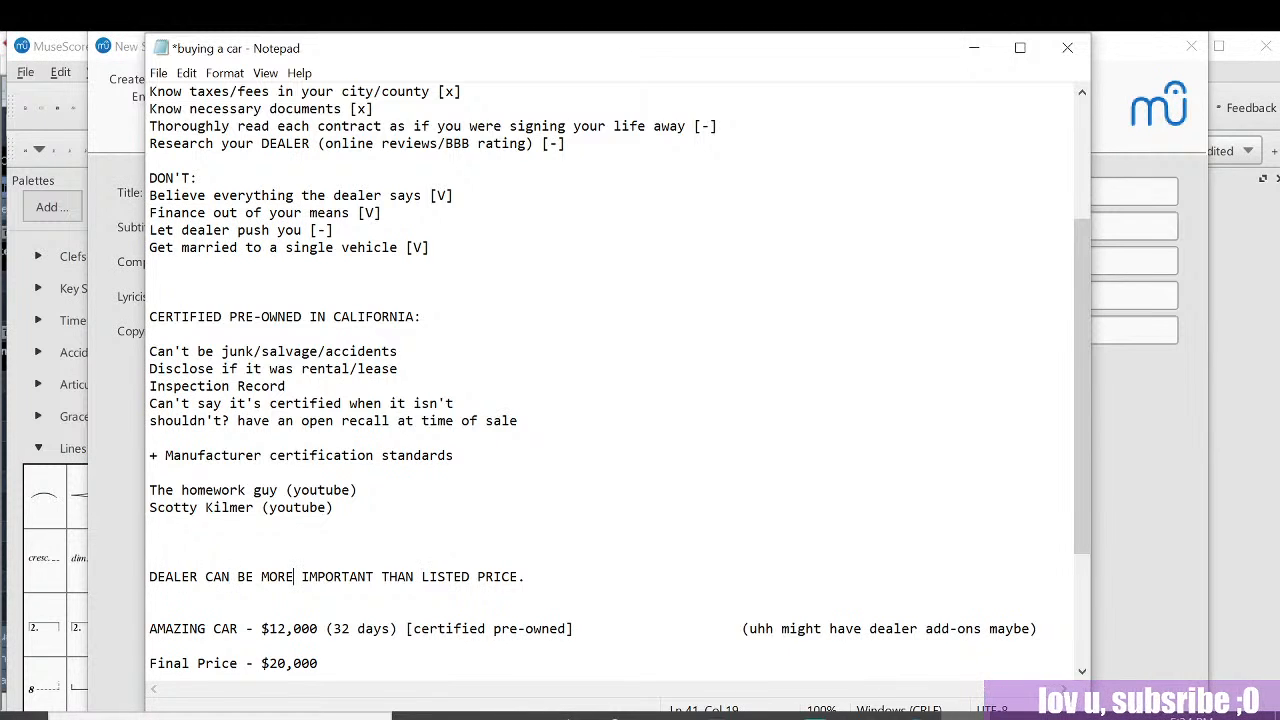
{"action": "left_click", "coordinate": [421, 577]}
{"action": "left_click", "coordinate": [469, 577]}
{"action": "left_click", "coordinate": [341, 577]}
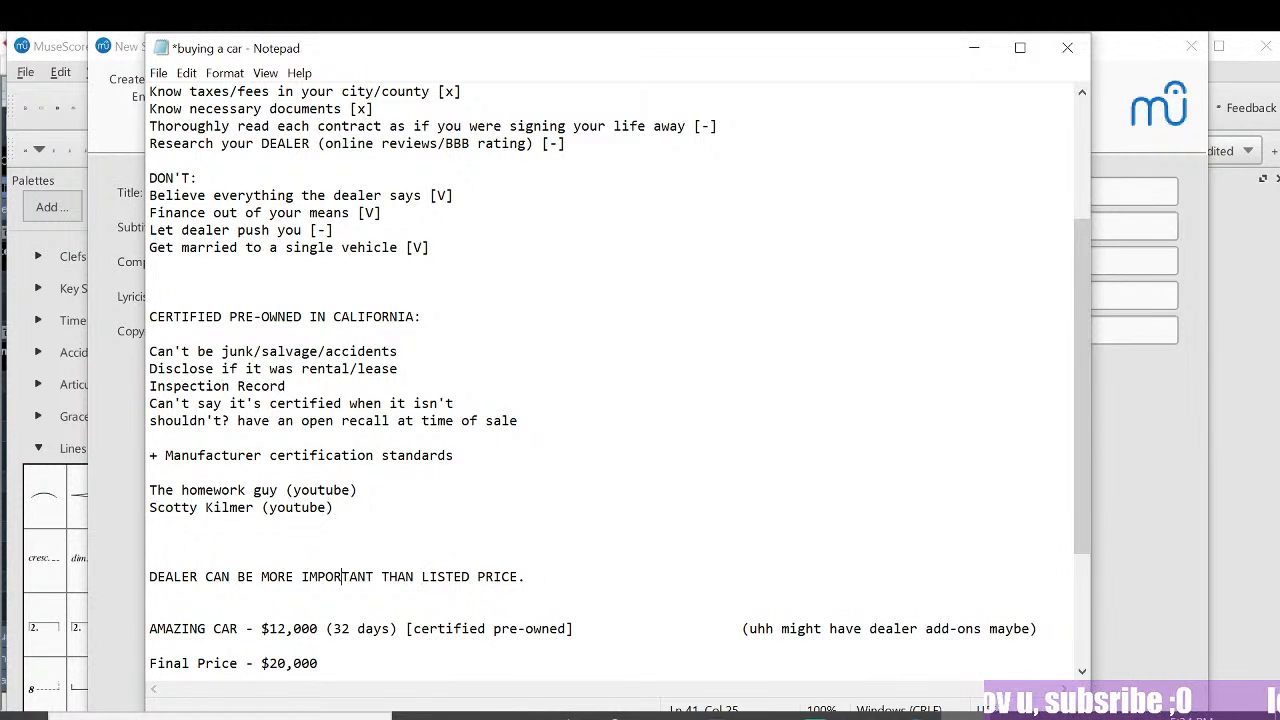
{"action": "left_click", "coordinate": [165, 577]}
{"action": "left_click", "coordinate": [245, 577]}
{"action": "left_click", "coordinate": [349, 577]}
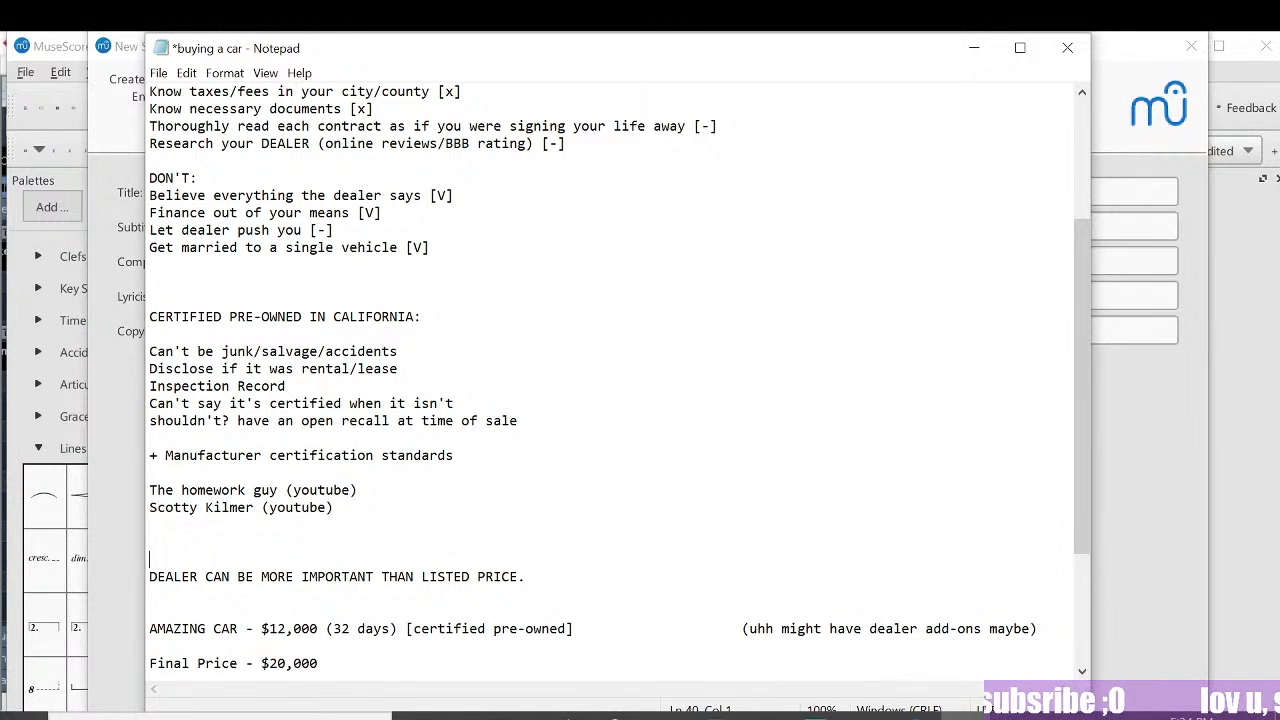
{"action": "left_click", "coordinate": [491, 577]}
{"action": "key", "text": "Left"}
{"action": "key", "text": "Left"}
{"action": "key", "text": "Left"}
{"action": "key", "text": "Left"}
{"action": "key", "text": "Left"}
{"action": "key", "text": "Left"}
{"action": "key", "text": "Left"}
{"action": "key", "text": "Left"}
{"action": "key", "text": "Left"}
{"action": "key", "text": "Left"}
{"action": "key", "text": "Left"}
{"action": "key", "text": "Left"}
{"action": "key", "text": "Left"}
{"action": "key", "text": "Left"}
{"action": "key", "text": "Left"}
{"action": "key", "text": "Left"}
{"action": "key", "text": "Left"}
{"action": "key", "text": "Left"}
{"action": "key", "text": "Left"}
{"action": "key", "text": "Left"}
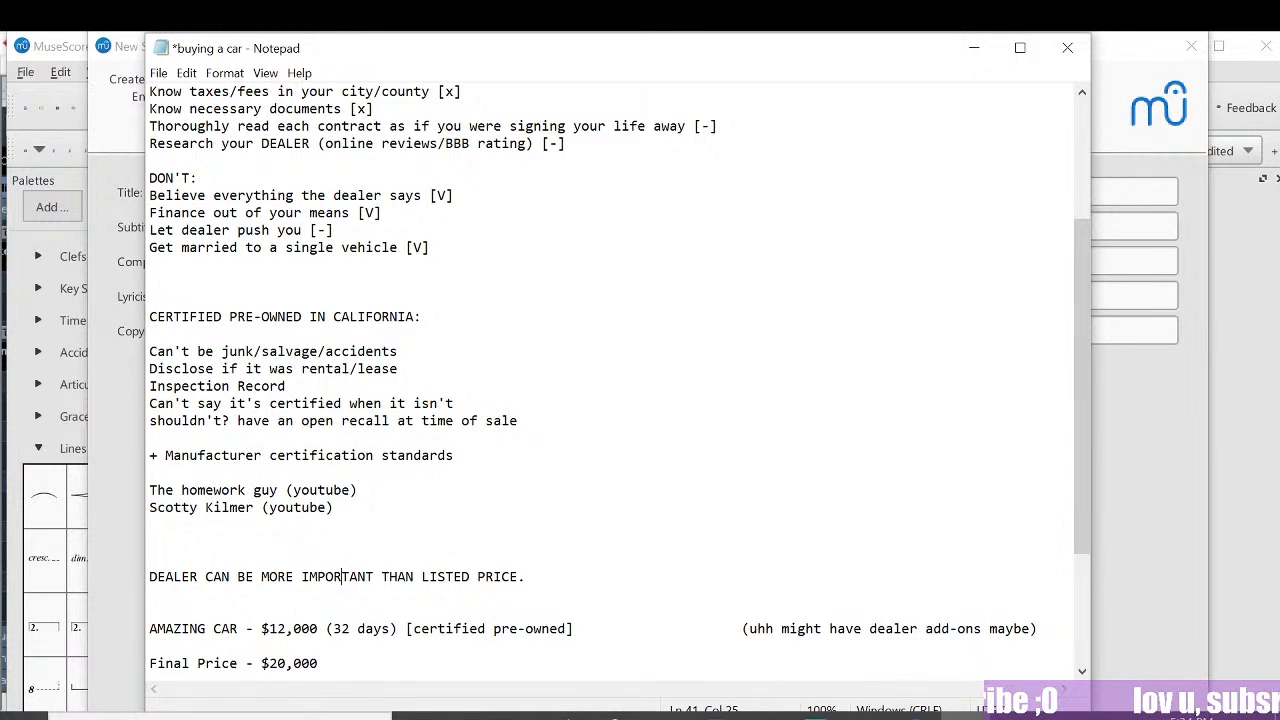
{"action": "key", "text": "Right"}
{"action": "key", "text": "Right"}
{"action": "key", "text": "Right"}
{"action": "key", "text": "Right"}
{"action": "key", "text": "Right"}
{"action": "key", "text": "Right"}
{"action": "key", "text": "Right"}
{"action": "key", "text": "Right"}
{"action": "key", "text": "Right"}
{"action": "key", "text": "Right"}
{"action": "key", "text": "Right"}
{"action": "key", "text": "Right"}
{"action": "key", "text": "Right"}
{"action": "key", "text": "Right"}
{"action": "key", "text": "Right"}
{"action": "key", "text": "Right"}
{"action": "key", "text": "Right"}
{"action": "key", "text": "Right"}
{"action": "key", "text": "Right"}
{"action": "key", "text": "Right"}
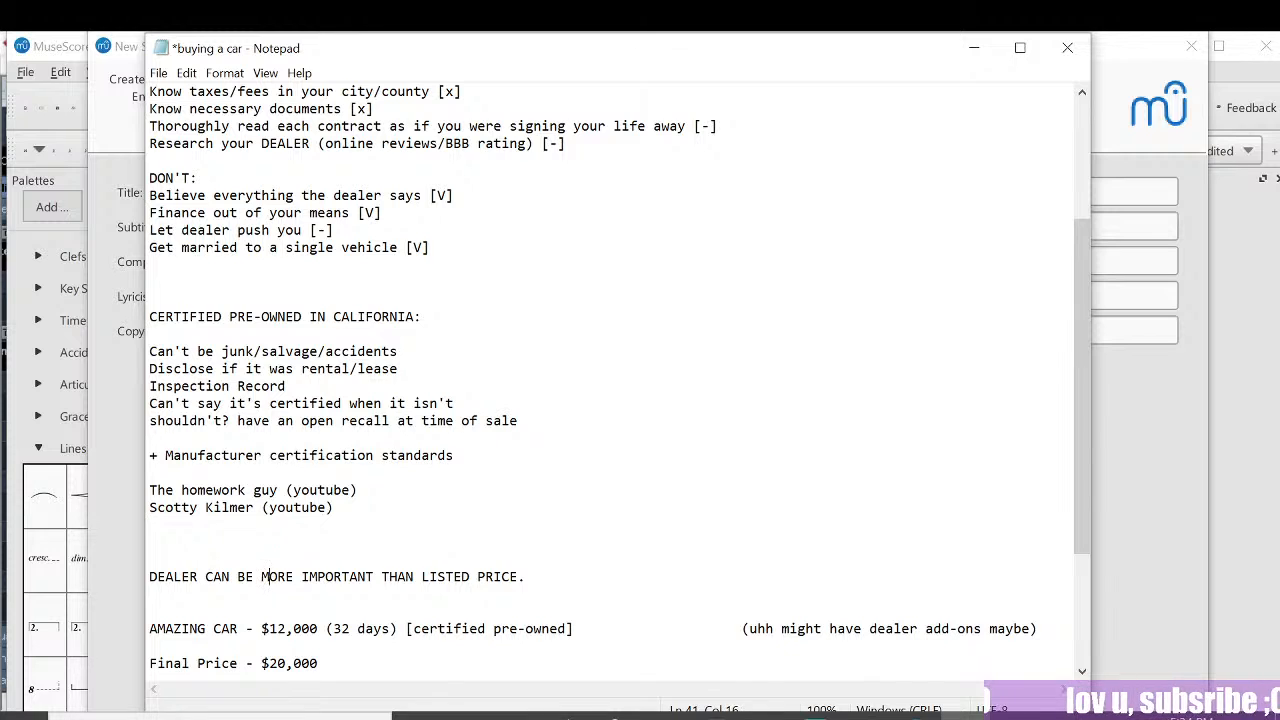
{"action": "key", "text": "Right"}
{"action": "key", "text": "Right"}
{"action": "key", "text": "Right"}
{"action": "key", "text": "Right"}
{"action": "key", "text": "Right"}
{"action": "key", "text": "Right"}
{"action": "key", "text": "Right"}
{"action": "key", "text": "Right"}
{"action": "key", "text": "Right"}
{"action": "key", "text": "Right"}
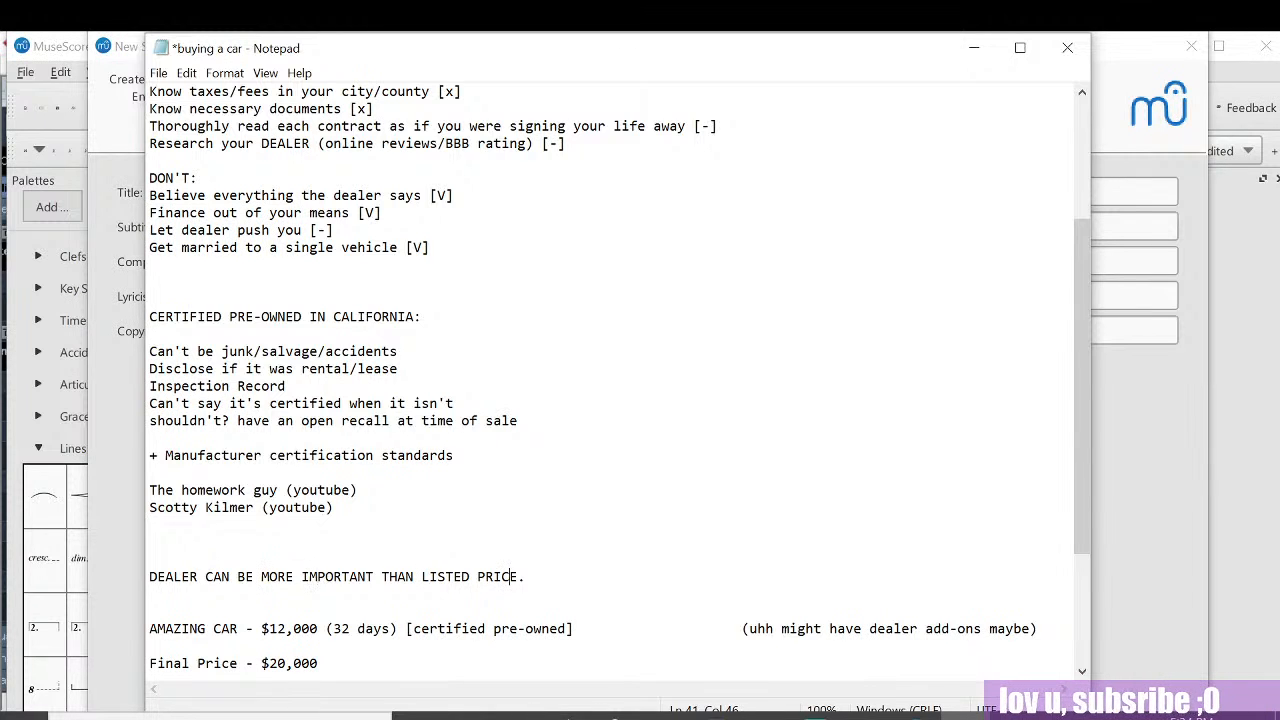
{"action": "left_click_drag", "start_coordinate": [503, 577], "coordinate": [173, 577]}
{"action": "left_click", "coordinate": [150, 559]}
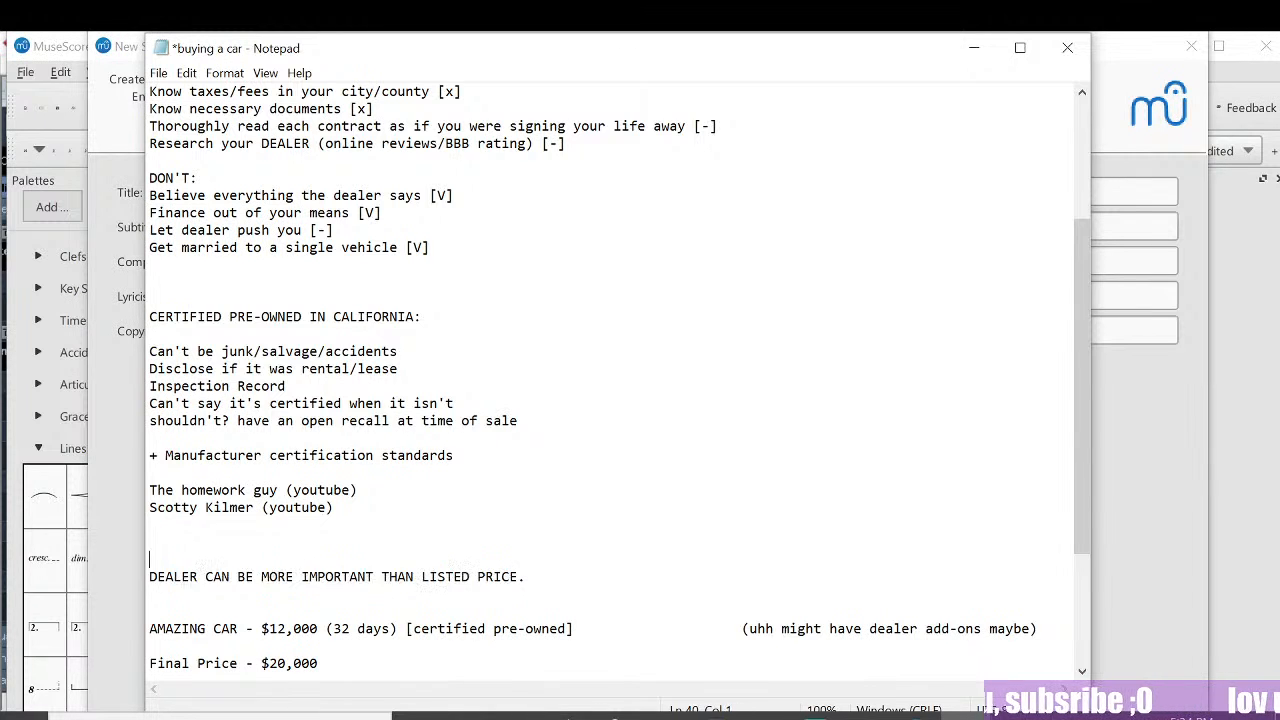
{"action": "left_click", "coordinate": [534, 577]}
{"action": "left_click_drag", "start_coordinate": [534, 577], "coordinate": [261, 577]}
{"action": "left_click", "coordinate": [156, 577]}
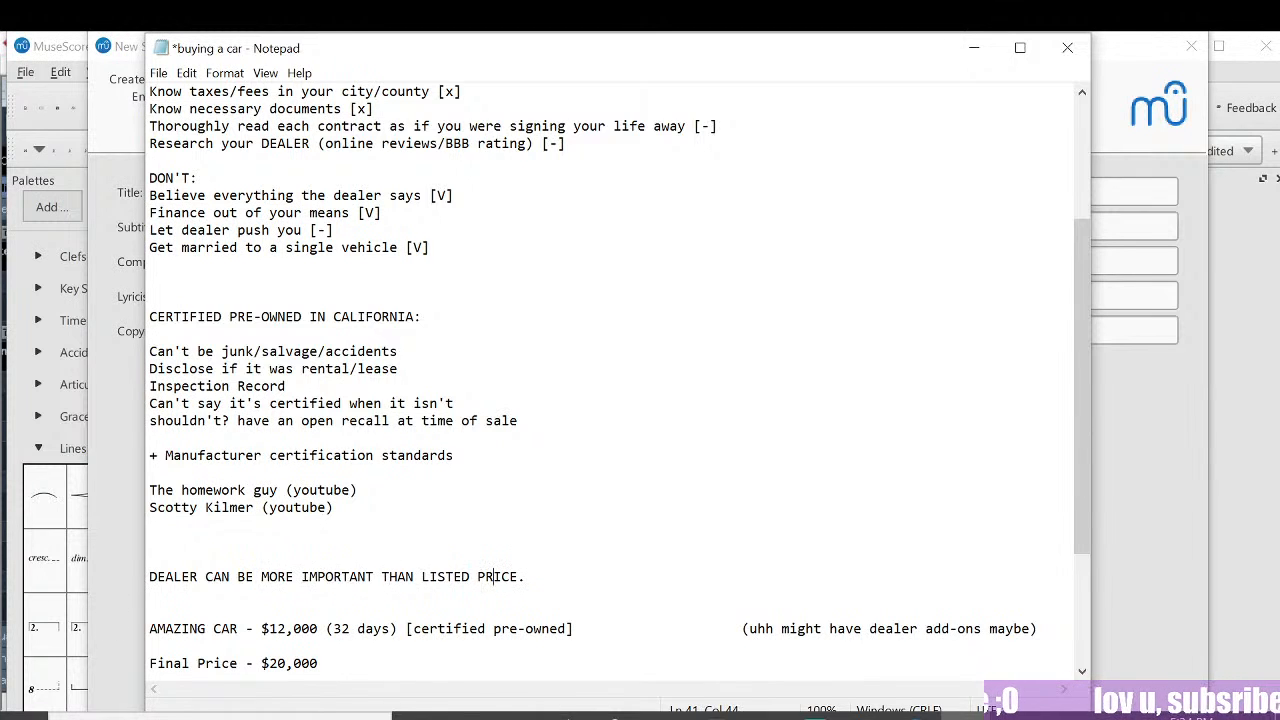
{"action": "key", "text": "Down"}
{"action": "left_click", "coordinate": [302, 577]}
{"action": "left_click", "coordinate": [190, 577]}
{"action": "left_click", "coordinate": [166, 577]}
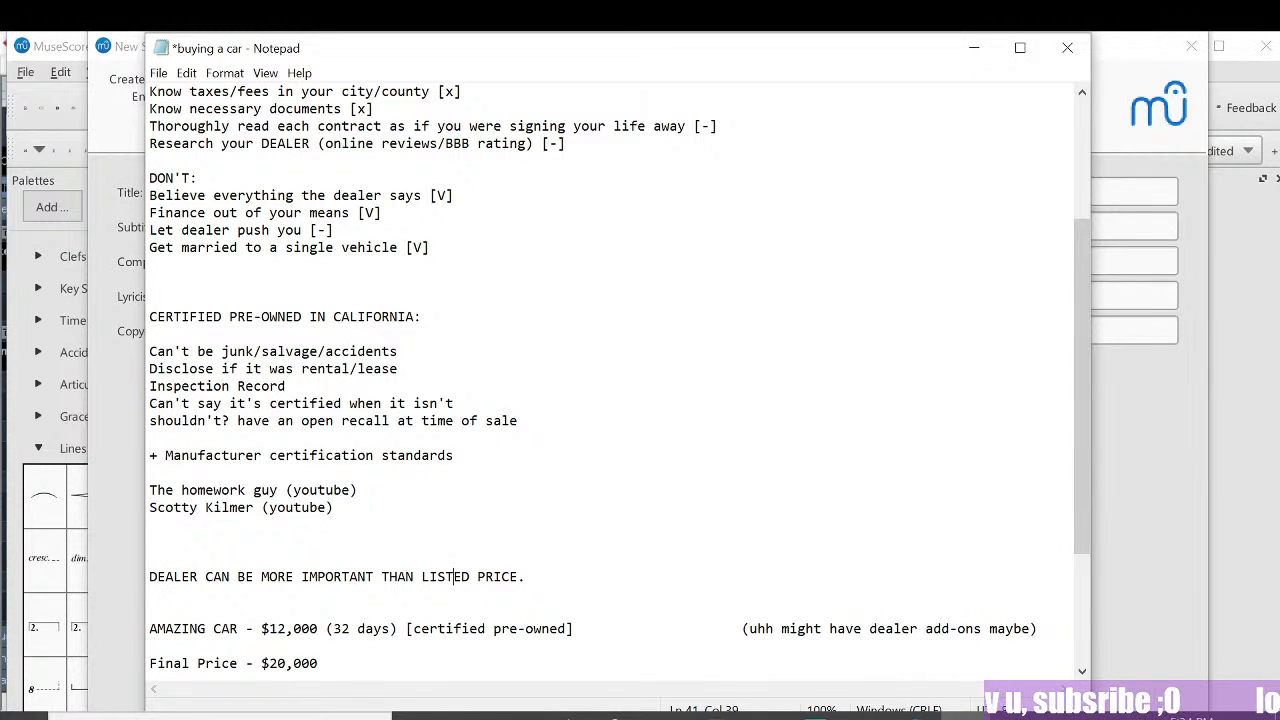
{"action": "key", "text": "Right"}
{"action": "key", "text": "Right"}
{"action": "key", "text": "Right"}
{"action": "key", "text": "Right"}
{"action": "key", "text": "Right"}
{"action": "key", "text": "Right"}
{"action": "key", "text": "Right"}
{"action": "key", "text": "Right"}
{"action": "key", "text": "Right"}
{"action": "key", "text": "Right"}
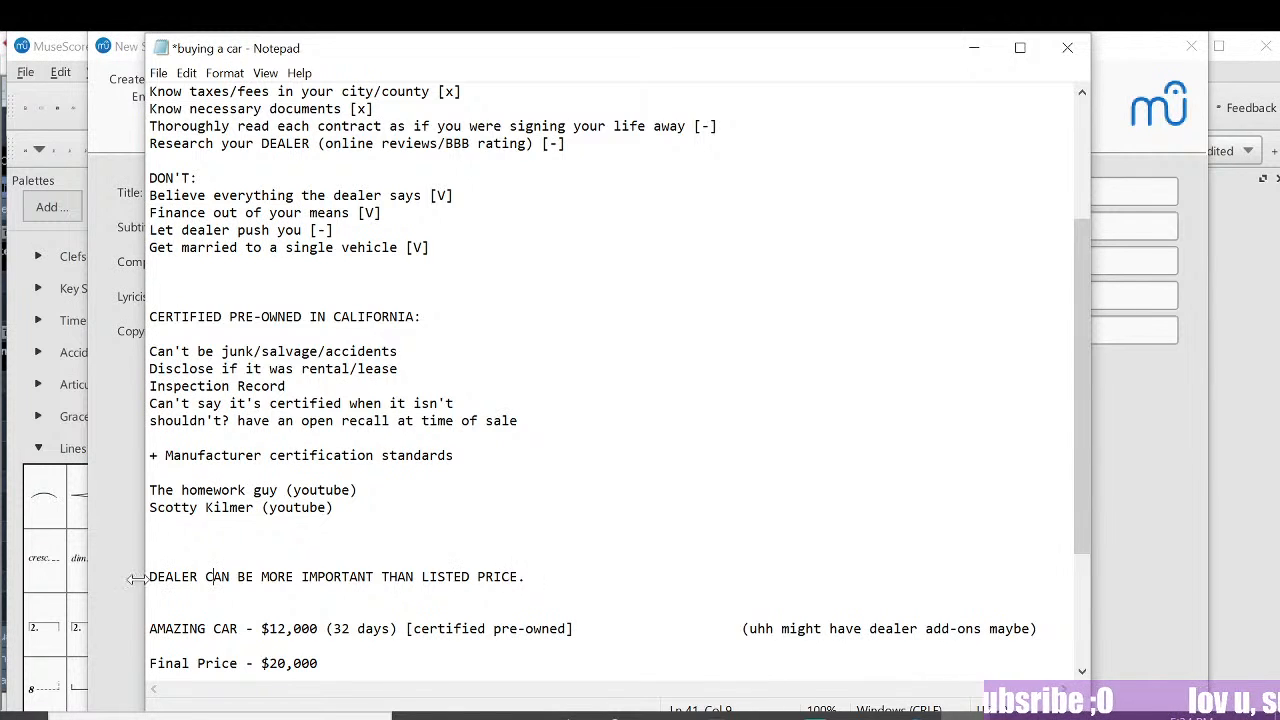
{"action": "left_click", "coordinate": [157, 577]}
{"action": "left_click", "coordinate": [222, 577]}
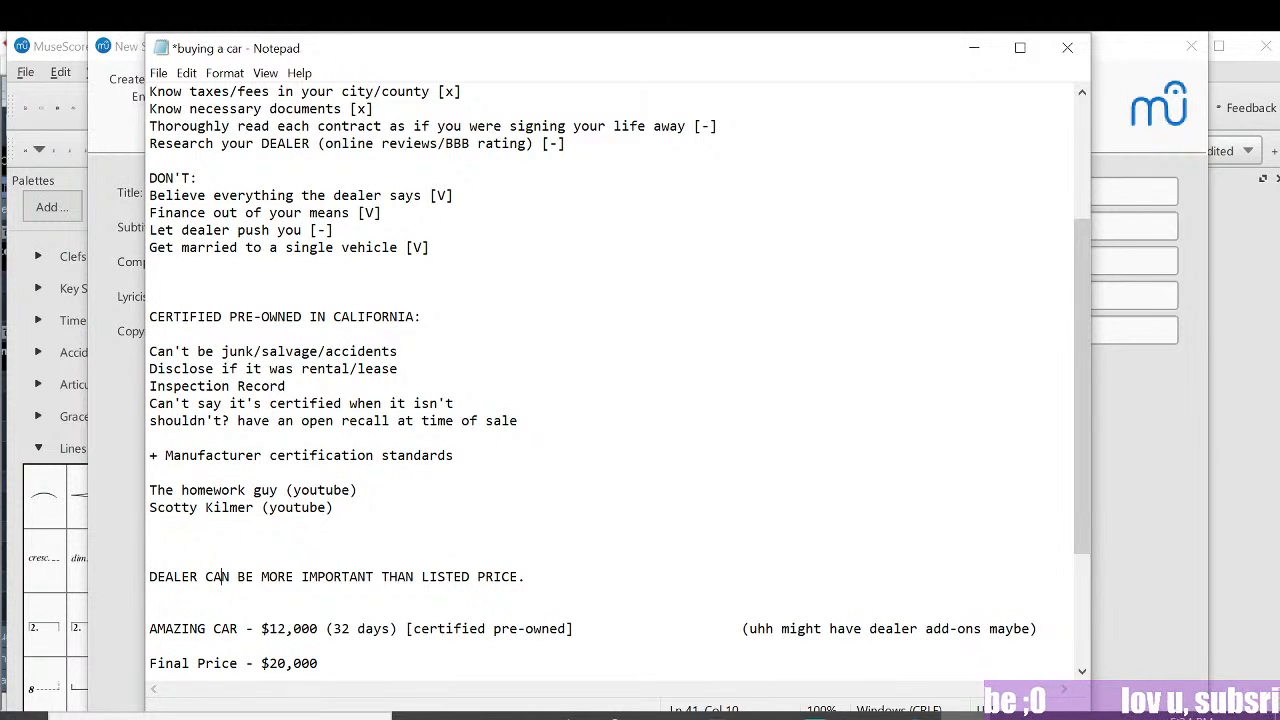
{"action": "left_click", "coordinate": [270, 577]}
{"action": "left_click", "coordinate": [341, 577]}
{"action": "left_click", "coordinate": [397, 577]}
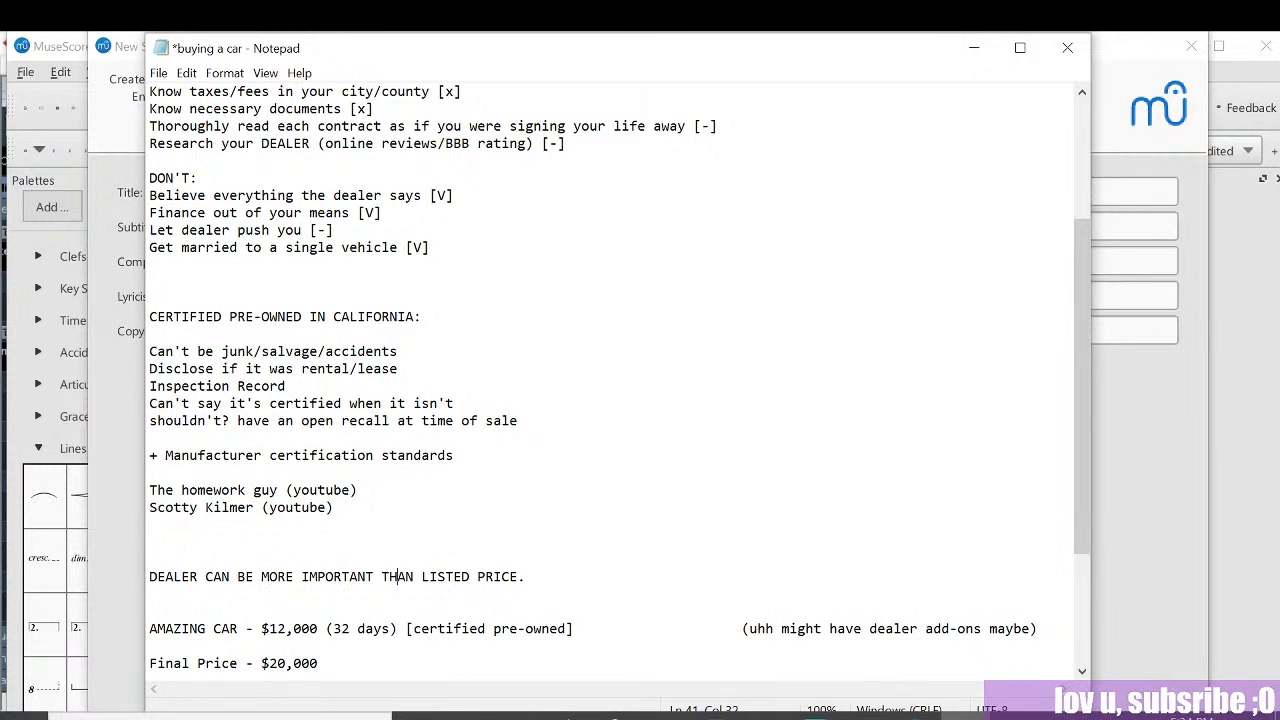
{"action": "left_click", "coordinate": [501, 577]}
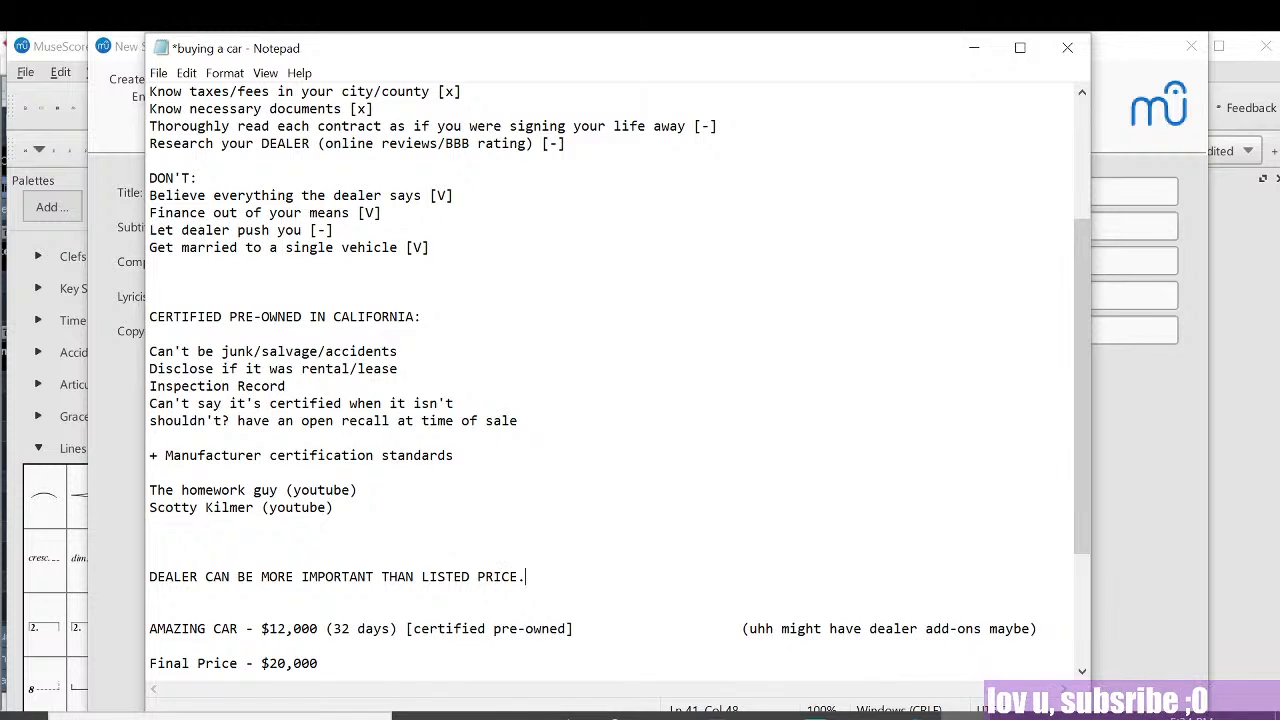
{"action": "left_click", "coordinate": [413, 577]}
{"action": "left_click", "coordinate": [157, 577]}
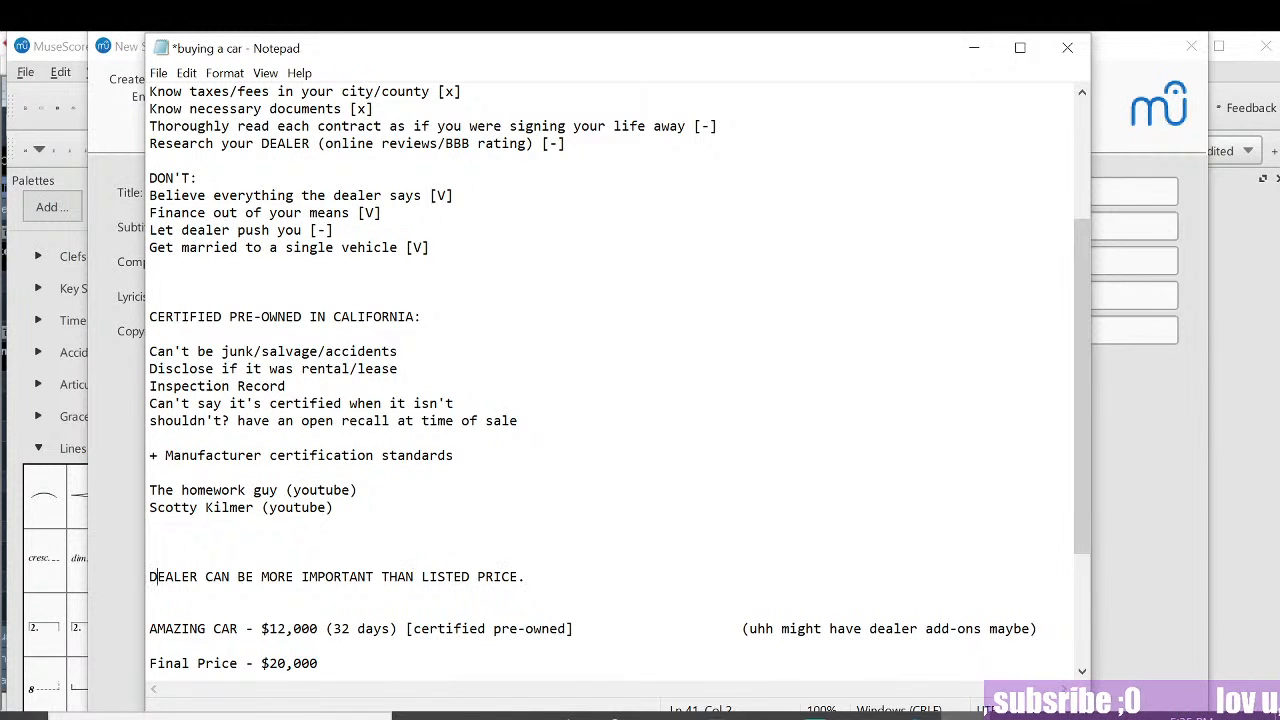
{"action": "left_click", "coordinate": [230, 577]}
{"action": "left_click_drag", "start_coordinate": [149, 577], "coordinate": [336, 577]}
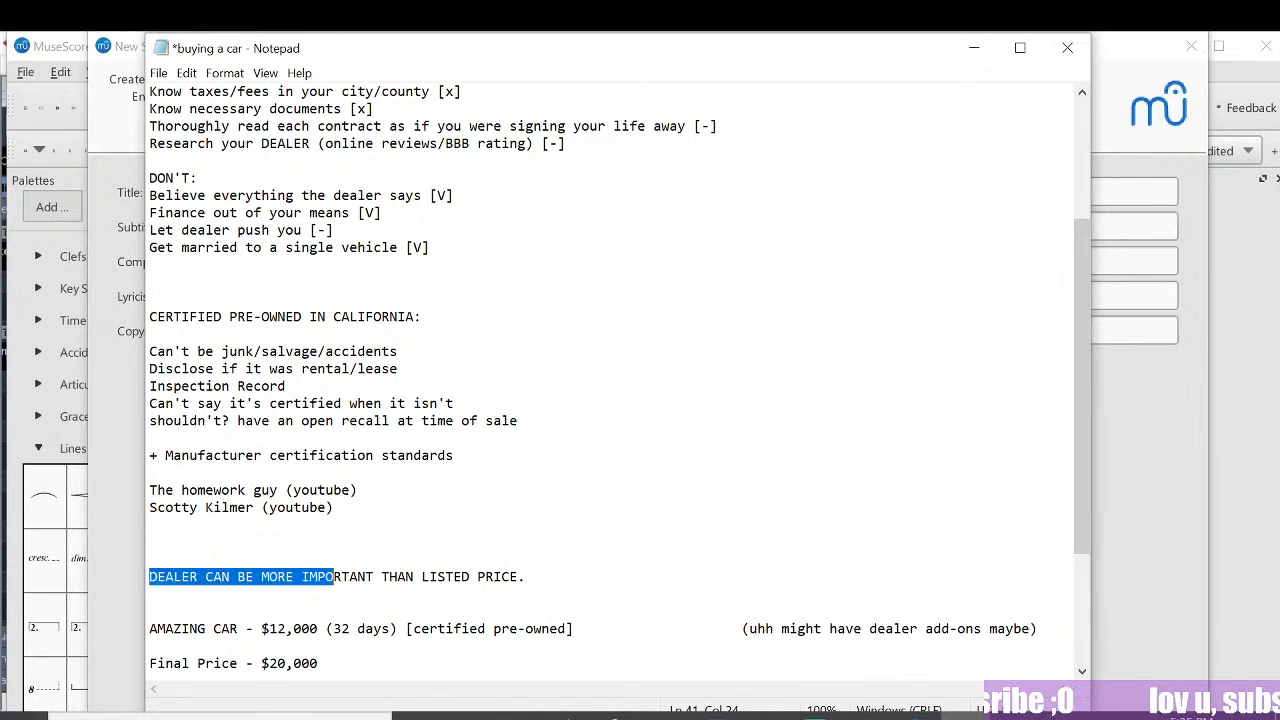
{"action": "left_click", "coordinate": [413, 577]}
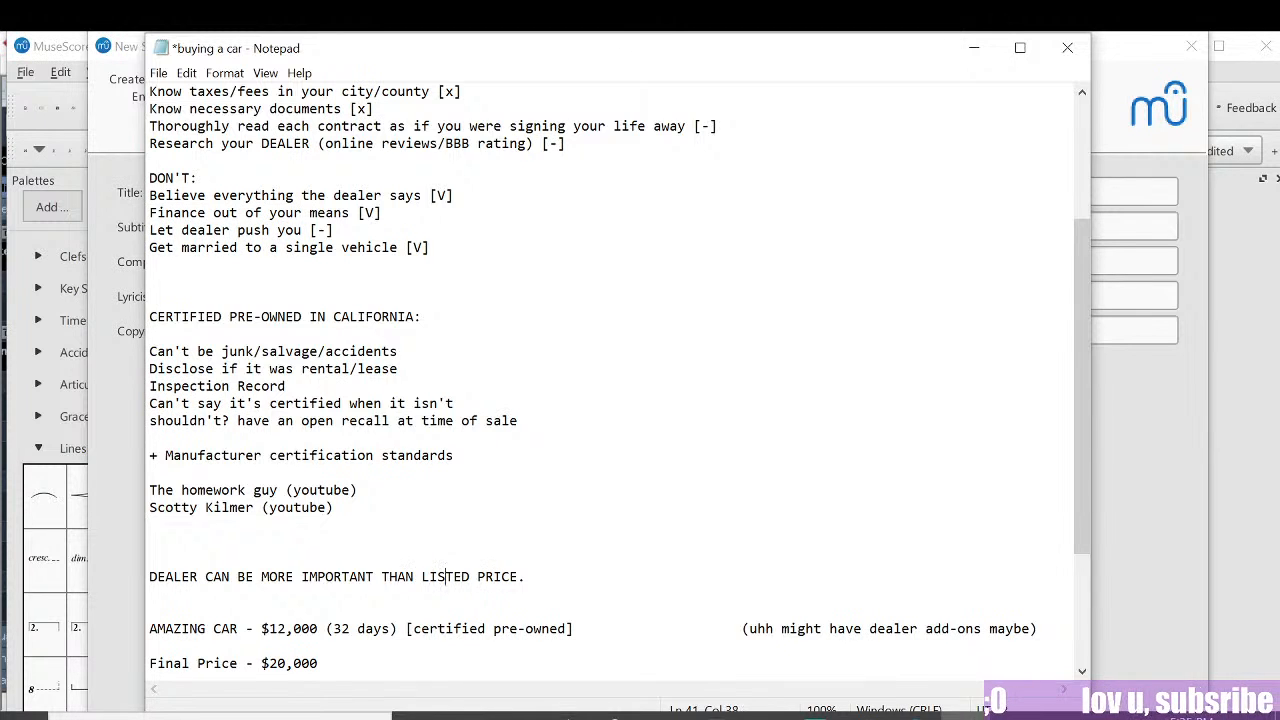
{"action": "left_click", "coordinate": [342, 577]}
{"action": "left_click", "coordinate": [150, 559]}
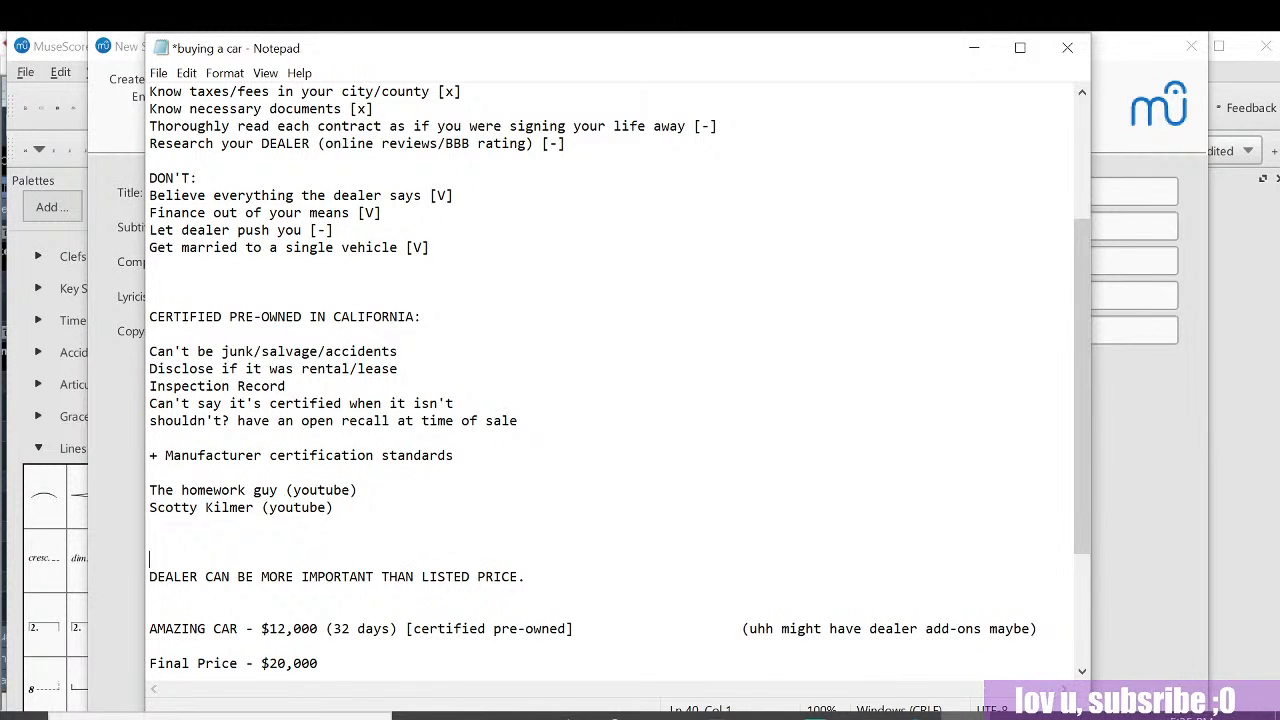
{"action": "left_click", "coordinate": [230, 577]}
{"action": "key", "text": "Right"}
{"action": "key", "text": "Right"}
{"action": "key", "text": "Right"}
{"action": "key", "text": "Right"}
{"action": "key", "text": "Right"}
{"action": "key", "text": "Right"}
{"action": "key", "text": "Right"}
{"action": "key", "text": "Right"}
{"action": "key", "text": "Right"}
{"action": "key", "text": "Right"}
{"action": "key", "text": "Right"}
{"action": "key", "text": "Right"}
{"action": "key", "text": "Right"}
{"action": "key", "text": "Right"}
{"action": "key", "text": "Right"}
{"action": "key", "text": "Right"}
{"action": "key", "text": "Right"}
{"action": "key", "text": "Right"}
{"action": "key", "text": "Right"}
{"action": "key", "text": "Right"}
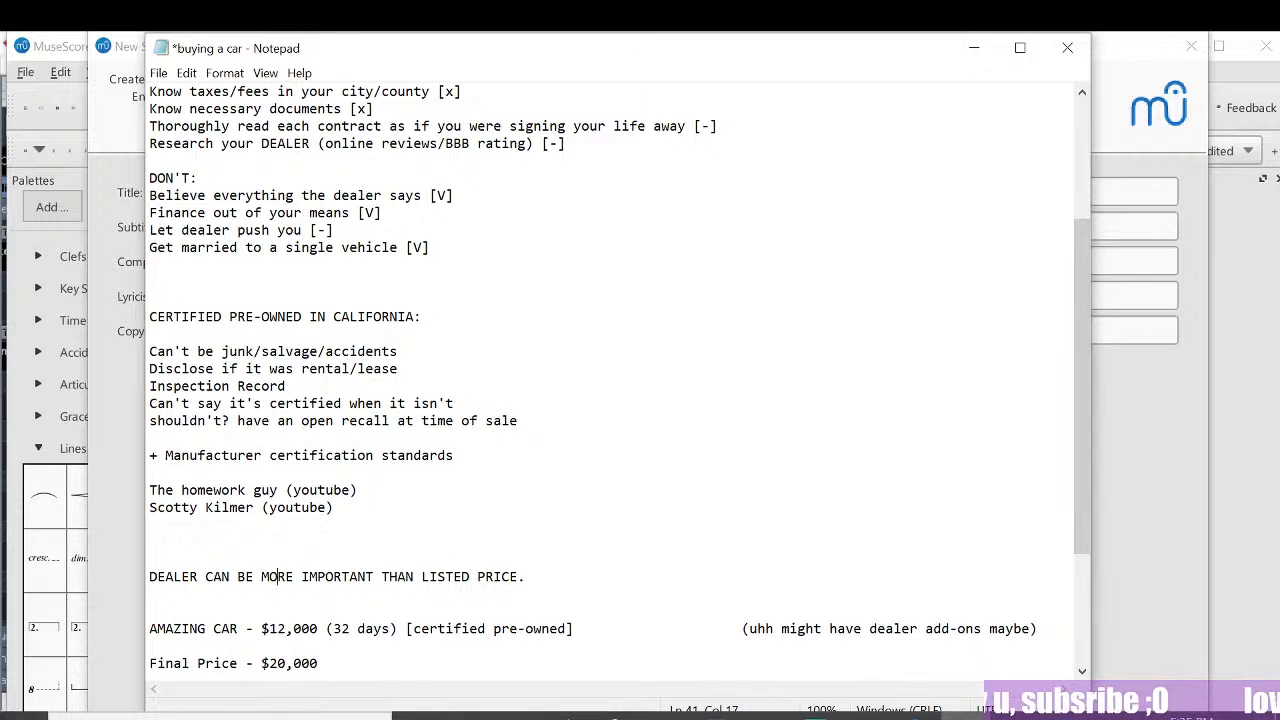
{"action": "key", "text": "Right"}
{"action": "key", "text": "Right"}
{"action": "key", "text": "Right"}
{"action": "key", "text": "Right"}
{"action": "key", "text": "Right"}
{"action": "key", "text": "Right"}
{"action": "key", "text": "Right"}
{"action": "key", "text": "Right"}
{"action": "key", "text": "Right"}
{"action": "key", "text": "Right"}
{"action": "key", "text": "Right"}
{"action": "key", "text": "Right"}
{"action": "key", "text": "Right"}
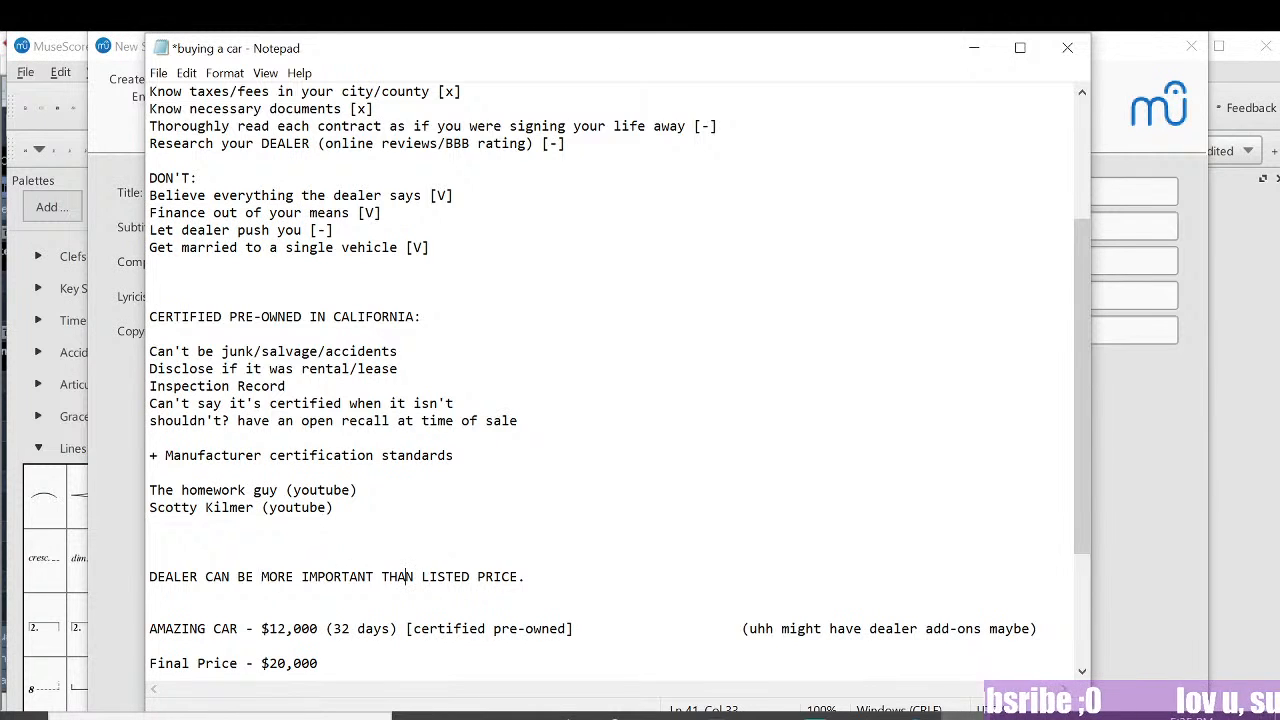
{"action": "key", "text": "Left"}
{"action": "key", "text": "Left"}
{"action": "key", "text": "Left"}
{"action": "key", "text": "Left"}
{"action": "key", "text": "Left"}
{"action": "key", "text": "Left"}
{"action": "key", "text": "Left"}
{"action": "key", "text": "Left"}
{"action": "key", "text": "Left"}
{"action": "key", "text": "Left"}
{"action": "key", "text": "Left"}
{"action": "key", "text": "Left"}
{"action": "key", "text": "Left"}
{"action": "key", "text": "Left"}
{"action": "key", "text": "Left"}
{"action": "key", "text": "Left"}
{"action": "key", "text": "Left"}
{"action": "key", "text": "Left"}
{"action": "key", "text": "Left"}
{"action": "key", "text": "Left"}
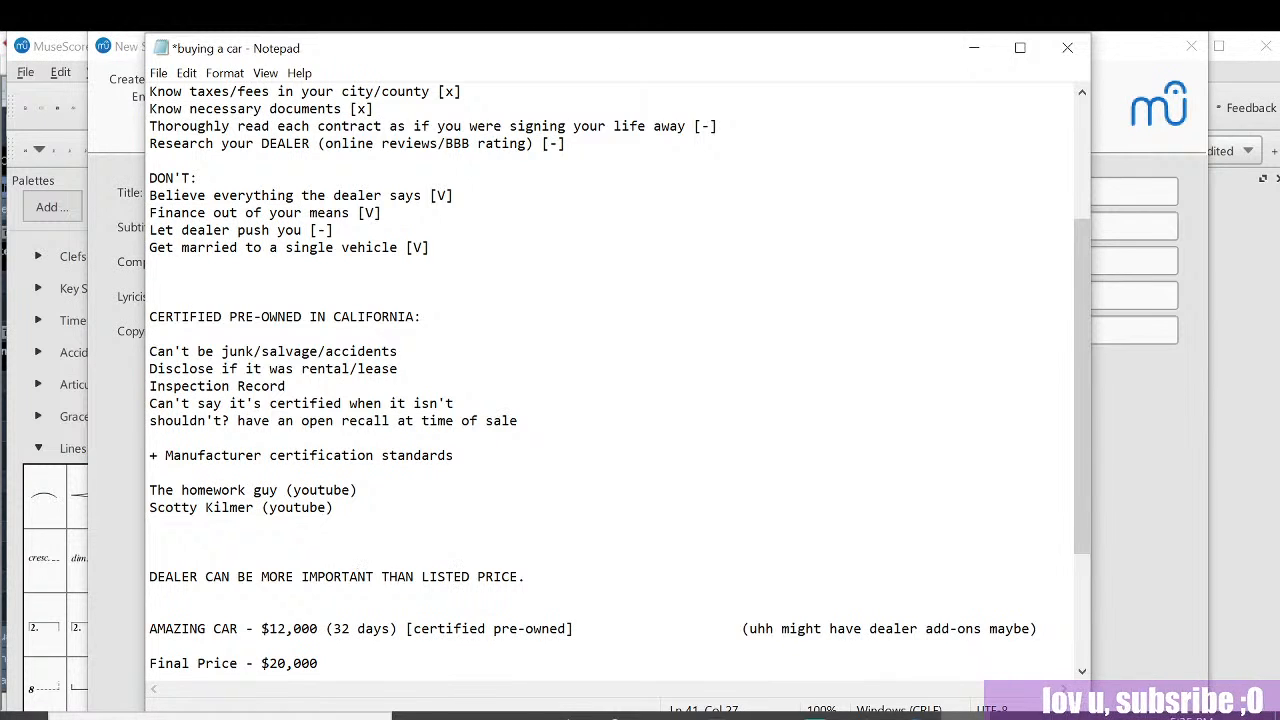
Step: Trace the line about the dealer mattering more than the listed price word by word, from DEALER to PRICE
{"action": "key", "text": "Left"}
{"action": "key", "text": "Left"}
{"action": "key", "text": "Left"}
{"action": "key", "text": "Left"}
{"action": "key", "text": "Left"}
{"action": "key", "text": "Left"}
{"action": "key", "text": "Left"}
{"action": "key", "text": "Left"}
{"action": "key", "text": "Left"}
{"action": "key", "text": "Left"}
{"action": "key", "text": "Left"}
{"action": "key", "text": "Left"}
{"action": "key", "text": "Left"}
{"action": "key", "text": "Left"}
{"action": "key", "text": "Left"}
{"action": "key", "text": "Left"}
{"action": "key", "text": "Left"}
{"action": "key", "text": "Left"}
{"action": "key", "text": "Left"}
{"action": "key", "text": "Left"}
{"action": "key", "text": "Right"}
{"action": "key", "text": "Right"}
{"action": "key", "text": "Right"}
{"action": "key", "text": "Right"}
{"action": "key", "text": "Right"}
{"action": "key", "text": "Right"}
{"action": "key", "text": "Right"}
{"action": "key", "text": "Right"}
{"action": "key", "text": "Right"}
{"action": "key", "text": "Right"}
{"action": "key", "text": "Right"}
{"action": "key", "text": "Right"}
{"action": "key", "text": "Right"}
{"action": "key", "text": "Right"}
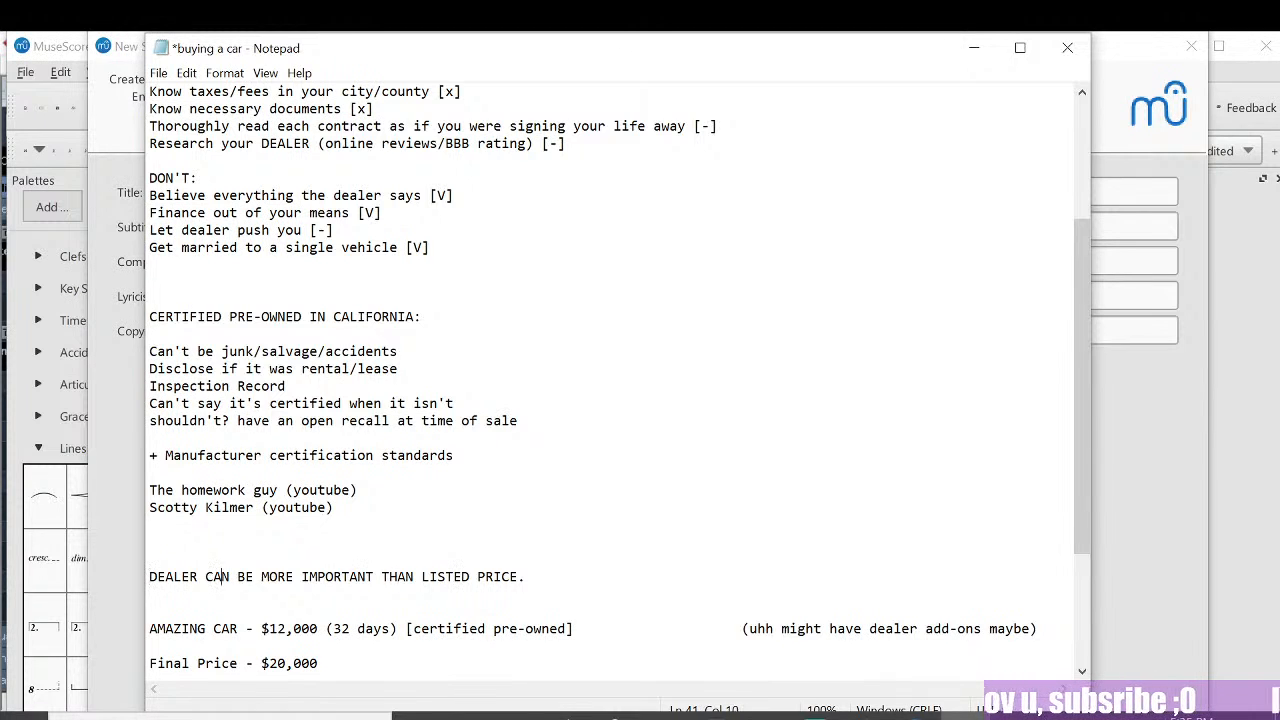
{"action": "key", "text": "Right"}
{"action": "key", "text": "Right"}
{"action": "key", "text": "Right"}
{"action": "key", "text": "Right"}
{"action": "key", "text": "Right"}
{"action": "key", "text": "Right"}
{"action": "key", "text": "Right"}
{"action": "key", "text": "Right"}
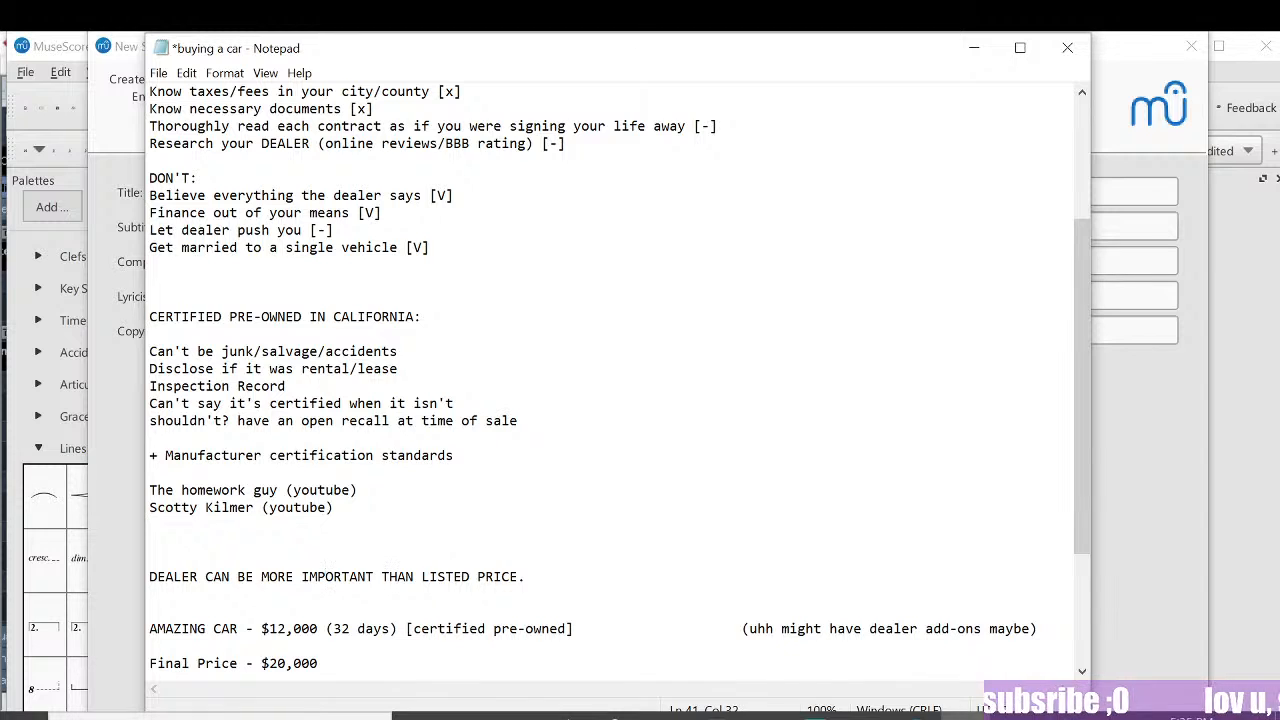
{"action": "key", "text": "Right"}
{"action": "key", "text": "Right"}
{"action": "key", "text": "Right"}
{"action": "key", "text": "Right"}
{"action": "key", "text": "Right"}
{"action": "key", "text": "Right"}
{"action": "key", "text": "Right"}
{"action": "key", "text": "Right"}
{"action": "key", "text": "Right"}
{"action": "key", "text": "Right"}
{"action": "key", "text": "Right"}
{"action": "key", "text": "Right"}
{"action": "key", "text": "Right"}
{"action": "left_click_drag", "start_coordinate": [326, 577], "coordinate": [318, 577]}
{"action": "left_click", "coordinate": [165, 577]}
{"action": "key", "text": "Right"}
{"action": "key", "text": "Right"}
{"action": "key", "text": "Right"}
{"action": "key", "text": "Right"}
{"action": "key", "text": "Right"}
{"action": "key", "text": "Right"}
{"action": "key", "text": "Right"}
{"action": "key", "text": "Right"}
{"action": "key", "text": "Right"}
{"action": "key", "text": "Right"}
{"action": "key", "text": "Right"}
{"action": "key", "text": "Right"}
{"action": "key", "text": "Right"}
{"action": "key", "text": "Right"}
{"action": "key", "text": "Right"}
{"action": "key", "text": "Right"}
{"action": "key", "text": "Right"}
{"action": "key", "text": "Right"}
{"action": "key", "text": "Right"}
{"action": "key", "text": "Right"}
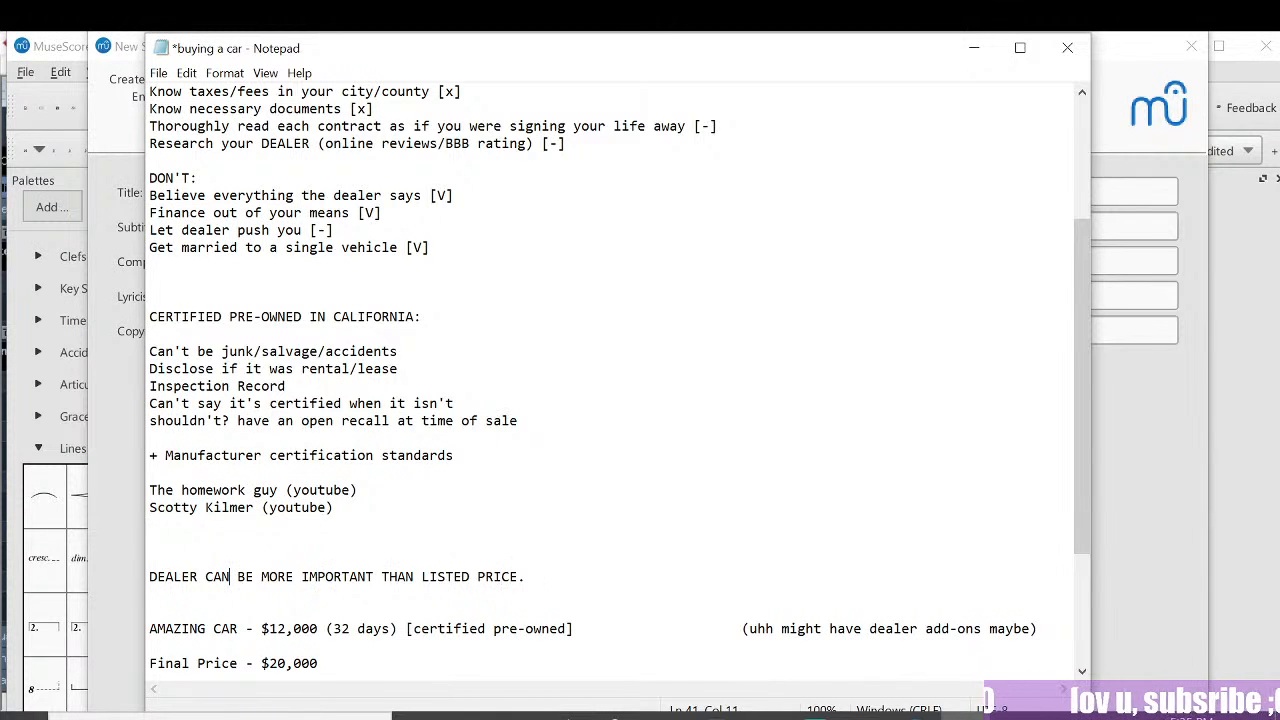
{"action": "key", "text": "Right"}
{"action": "key", "text": "Right"}
{"action": "key", "text": "Right"}
{"action": "key", "text": "Right"}
{"action": "key", "text": "Right"}
{"action": "key", "text": "Right"}
{"action": "key", "text": "Right"}
{"action": "key", "text": "Right"}
{"action": "key", "text": "Right"}
{"action": "key", "text": "Right"}
{"action": "key", "text": "Right"}
{"action": "key", "text": "Right"}
{"action": "key", "text": "Right"}
{"action": "key", "text": "Right"}
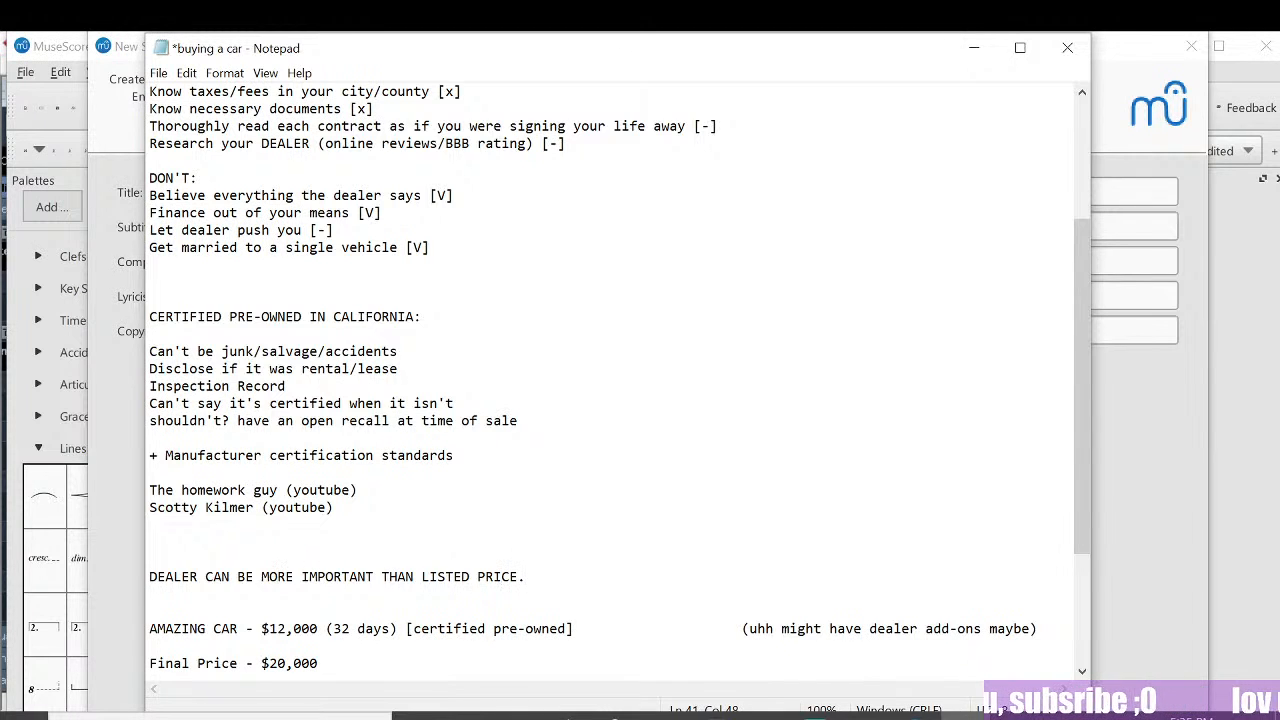
{"action": "left_click", "coordinate": [197, 577]}
{"action": "key", "text": "Left"}
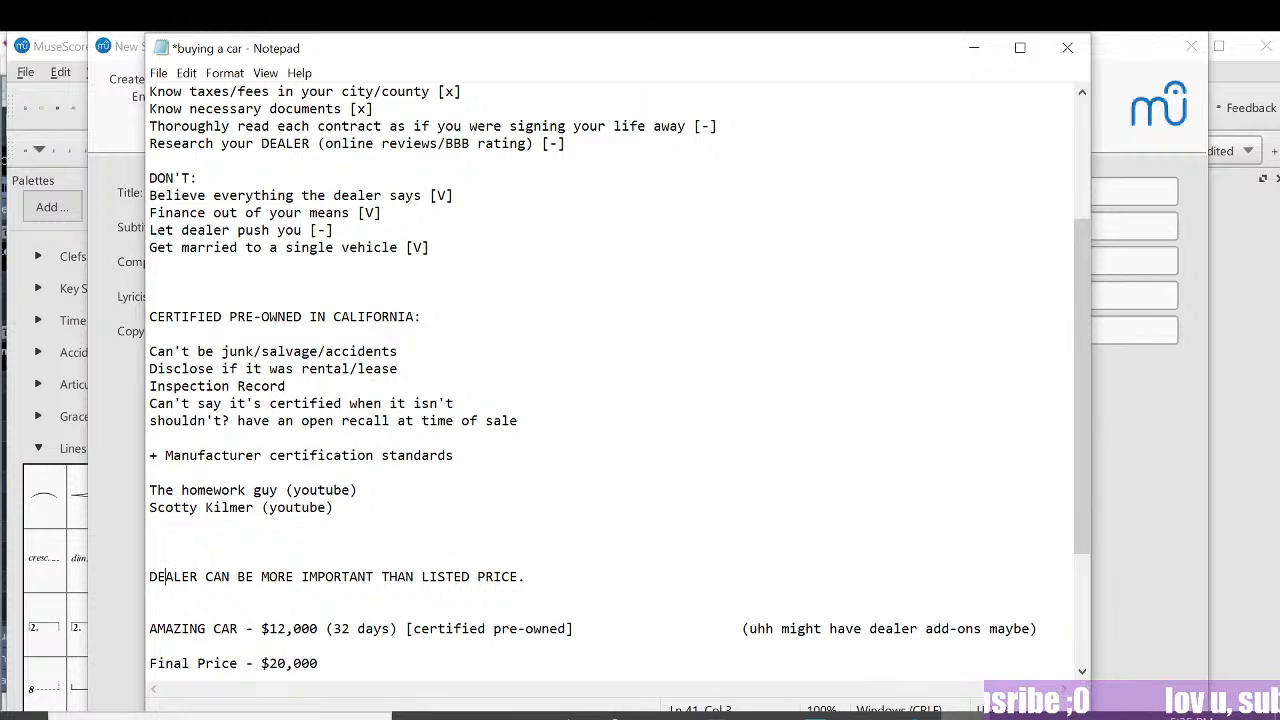
{"action": "left_click_drag", "start_coordinate": [222, 577], "coordinate": [230, 577]}
Step: Examine the listed price in the AMAZING CAR example and return to the dealer statement above it
{"action": "scroll", "coordinate": [615, 380], "scroll_direction": "down", "scroll_amount": 2}
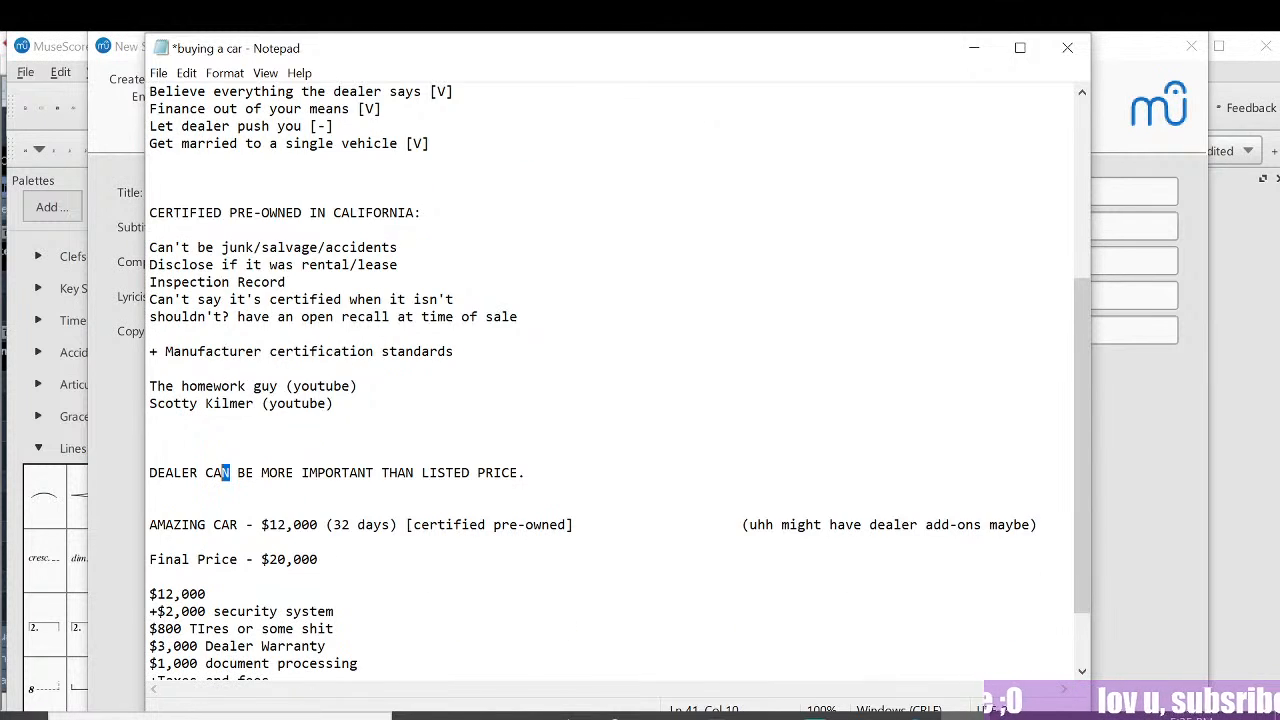
{"action": "mouse_move", "coordinate": [262, 524]}
{"action": "left_mouse_down"}
{"action": "mouse_move", "coordinate": [290, 509]}
{"action": "mouse_move", "coordinate": [325, 522]}
{"action": "mouse_move", "coordinate": [262, 525]}
{"action": "left_mouse_up"}
{"action": "double_click", "coordinate": [322, 524]}
{"action": "left_click", "coordinate": [303, 525]}
{"action": "left_click", "coordinate": [320, 525]}
{"action": "left_click", "coordinate": [150, 507]}
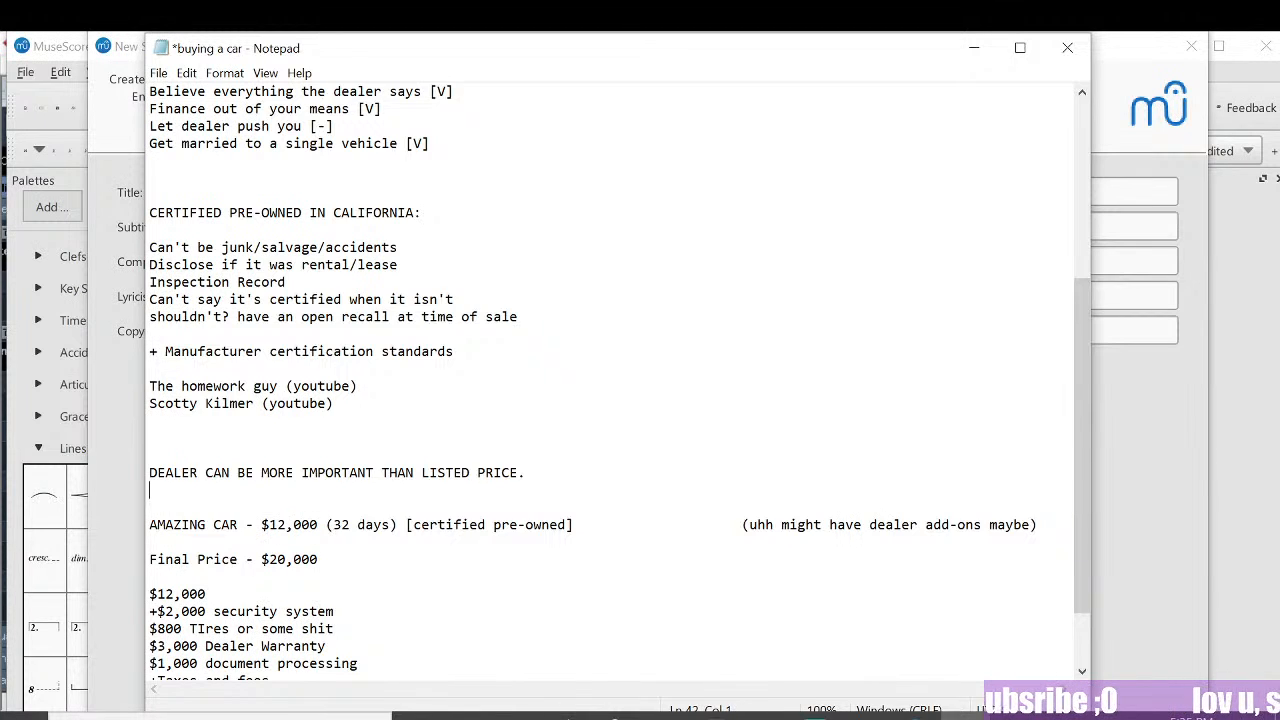
{"action": "left_click", "coordinate": [157, 473]}
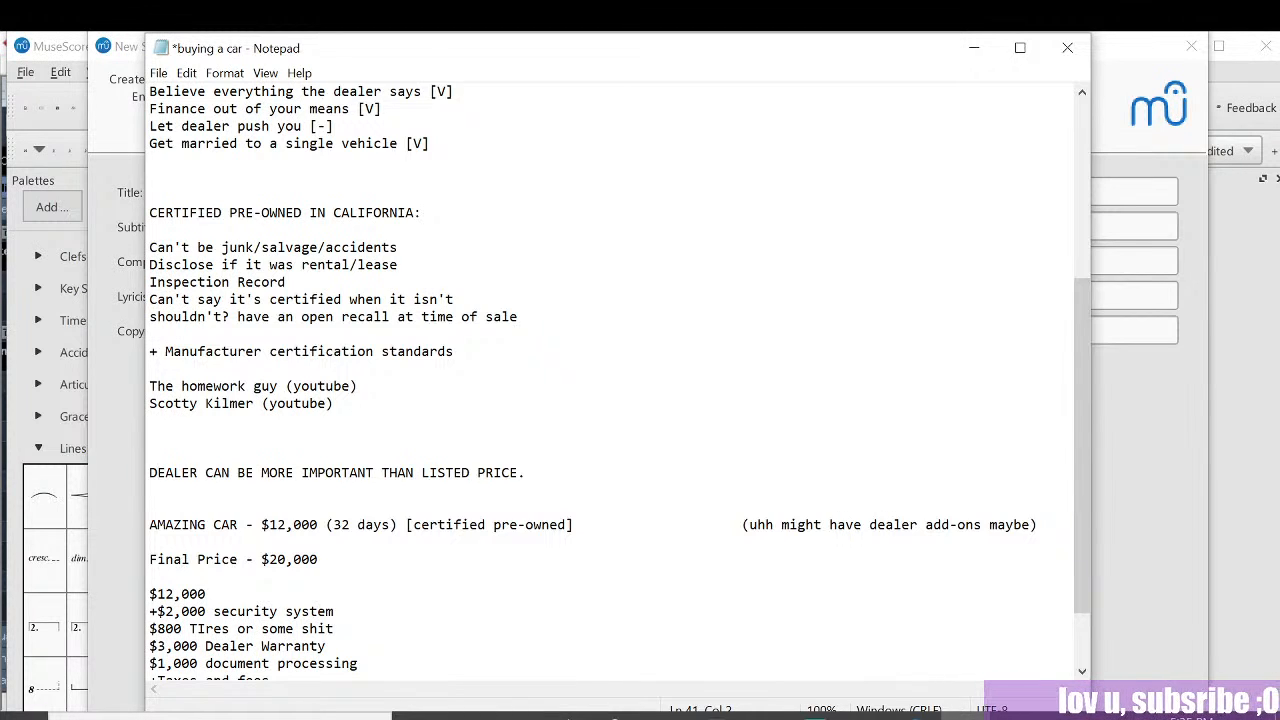
Step: Review the Inspection Record rule against the dealer statement, and skim the DO and DON'T lists
{"action": "left_click_drag", "start_coordinate": [150, 282], "coordinate": [139, 297]}
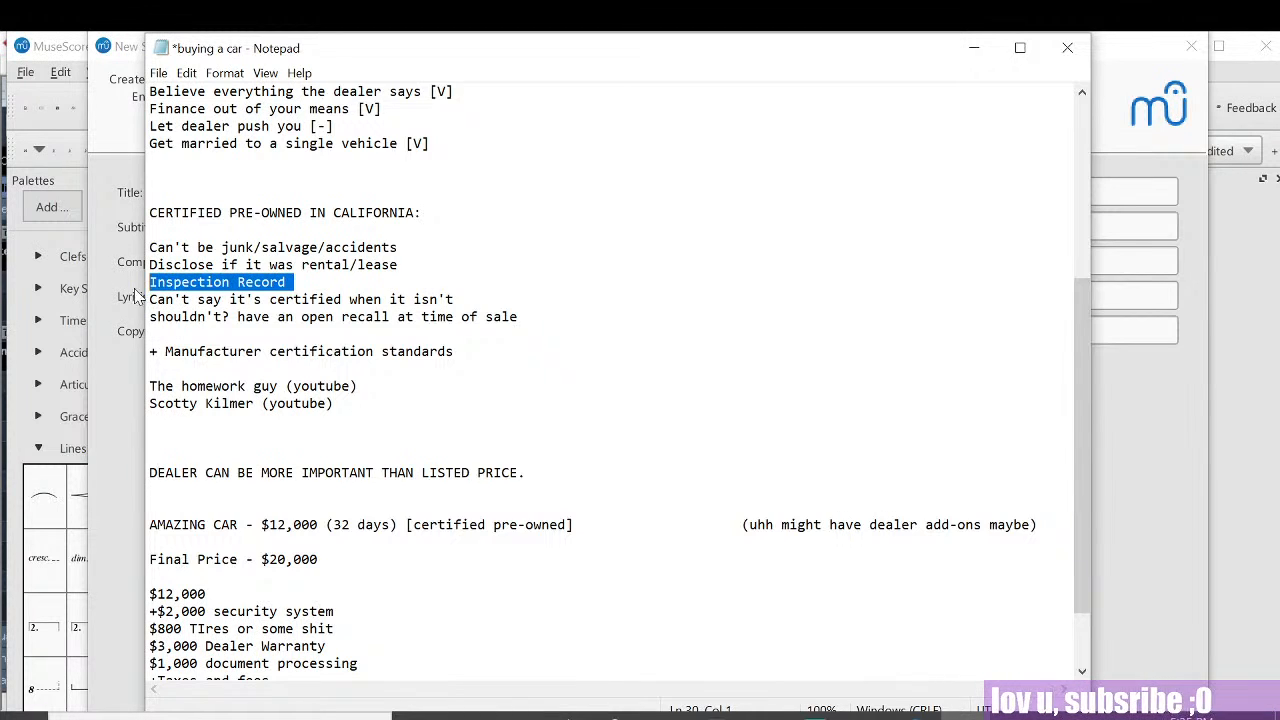
{"action": "left_click", "coordinate": [150, 334]}
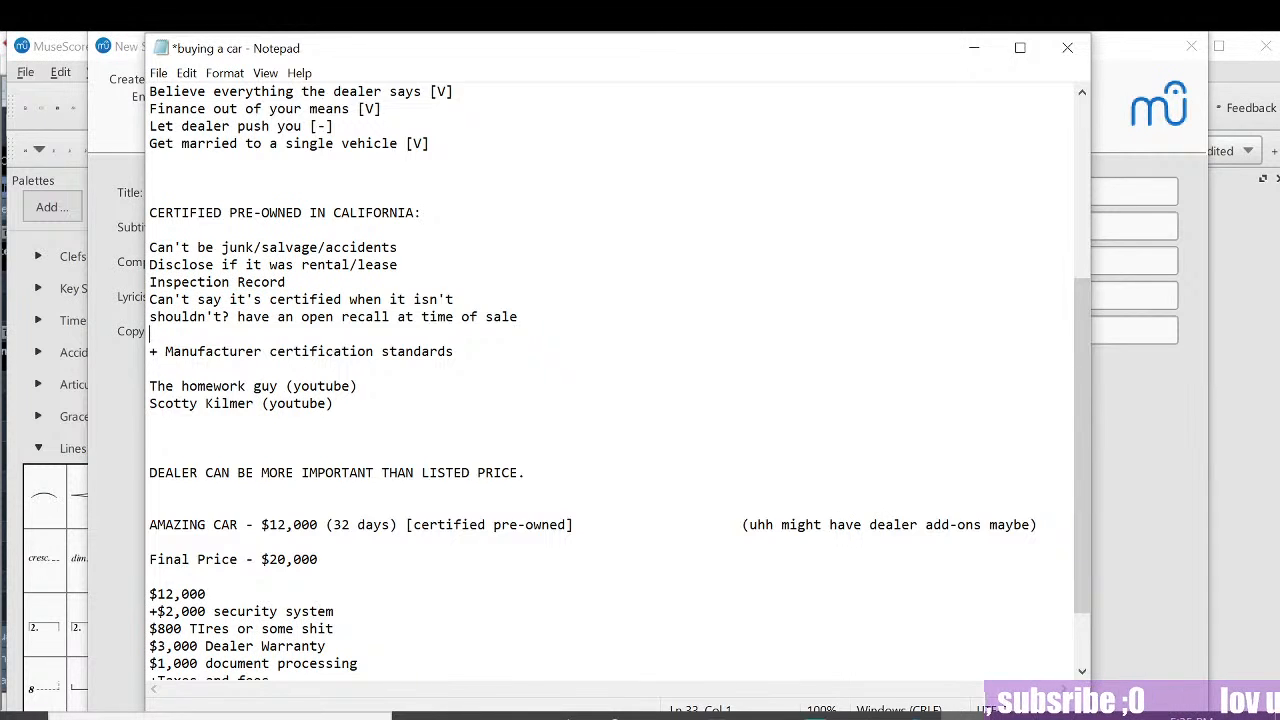
{"action": "left_click", "coordinate": [182, 473]}
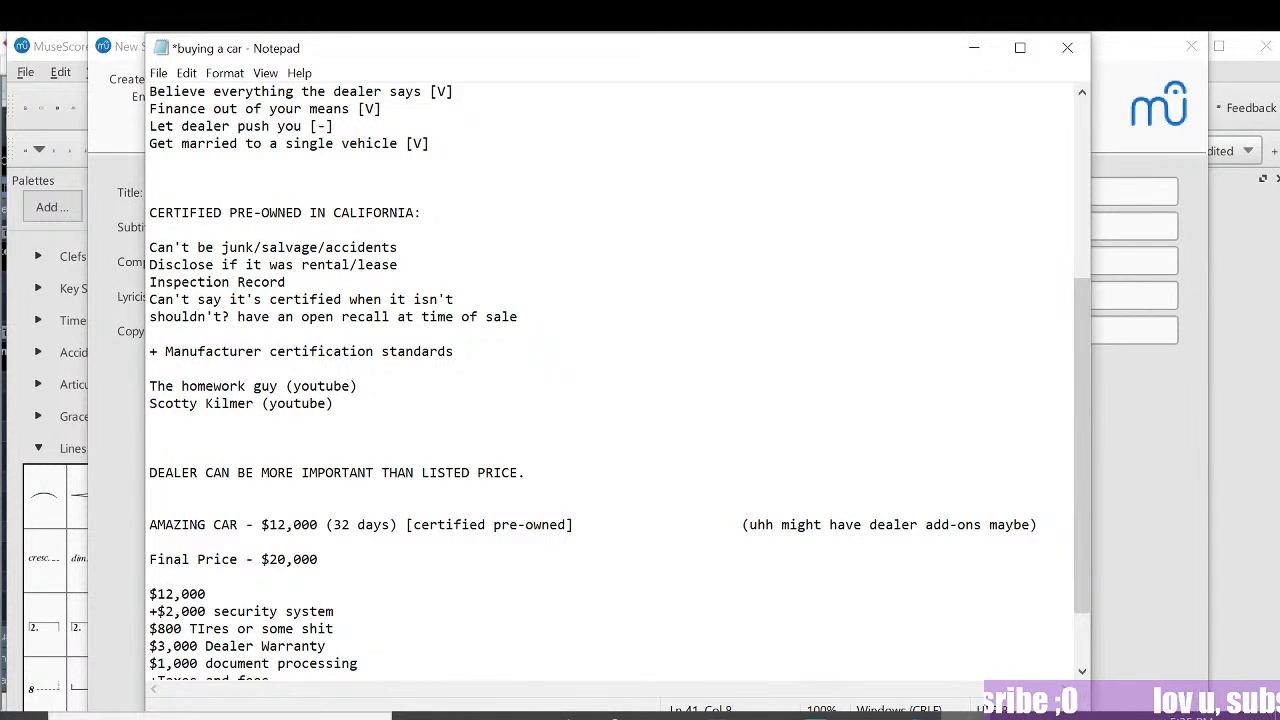
{"action": "left_click_drag", "start_coordinate": [524, 473], "coordinate": [254, 473]}
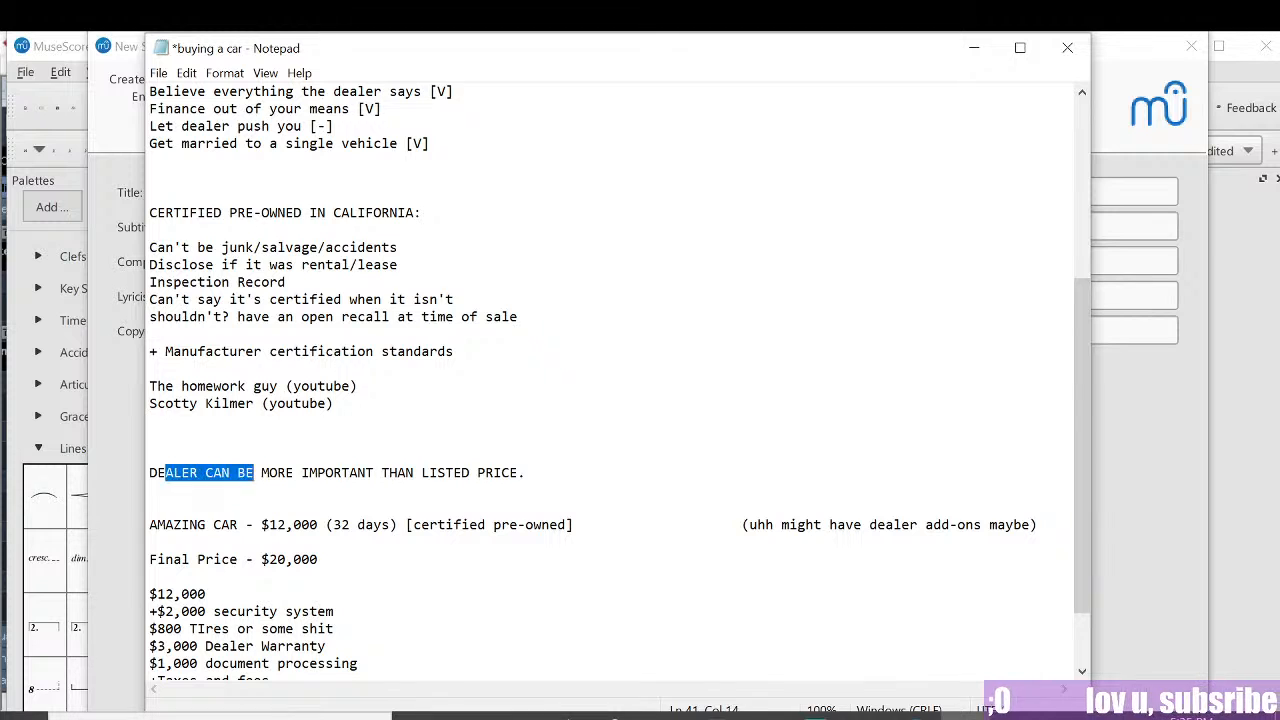
{"action": "left_click", "coordinate": [414, 473]}
{"action": "scroll", "coordinate": [385, 85], "scroll_direction": "up", "scroll_amount": 6}
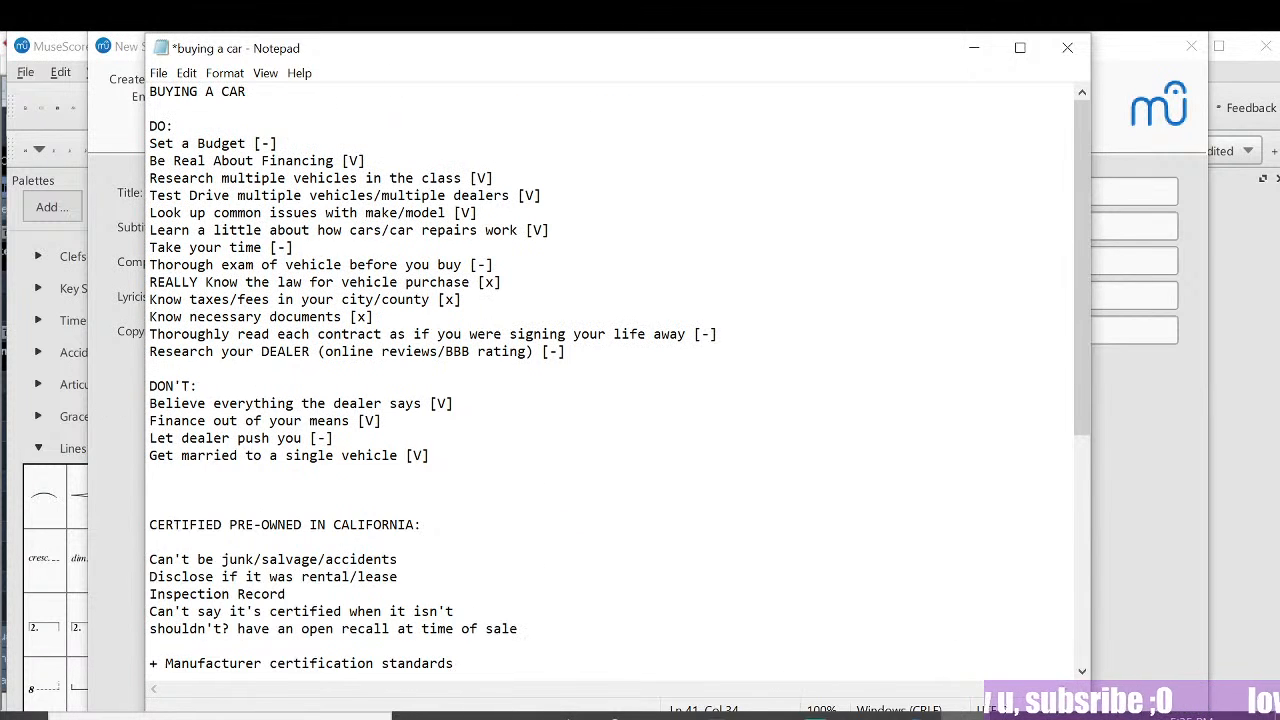
{"action": "scroll", "coordinate": [610, 380], "scroll_direction": "down", "scroll_amount": 7}
{"action": "scroll", "coordinate": [610, 380], "scroll_direction": "up", "scroll_amount": 4}
{"action": "scroll", "coordinate": [610, 380], "scroll_direction": "down", "scroll_amount": 3}
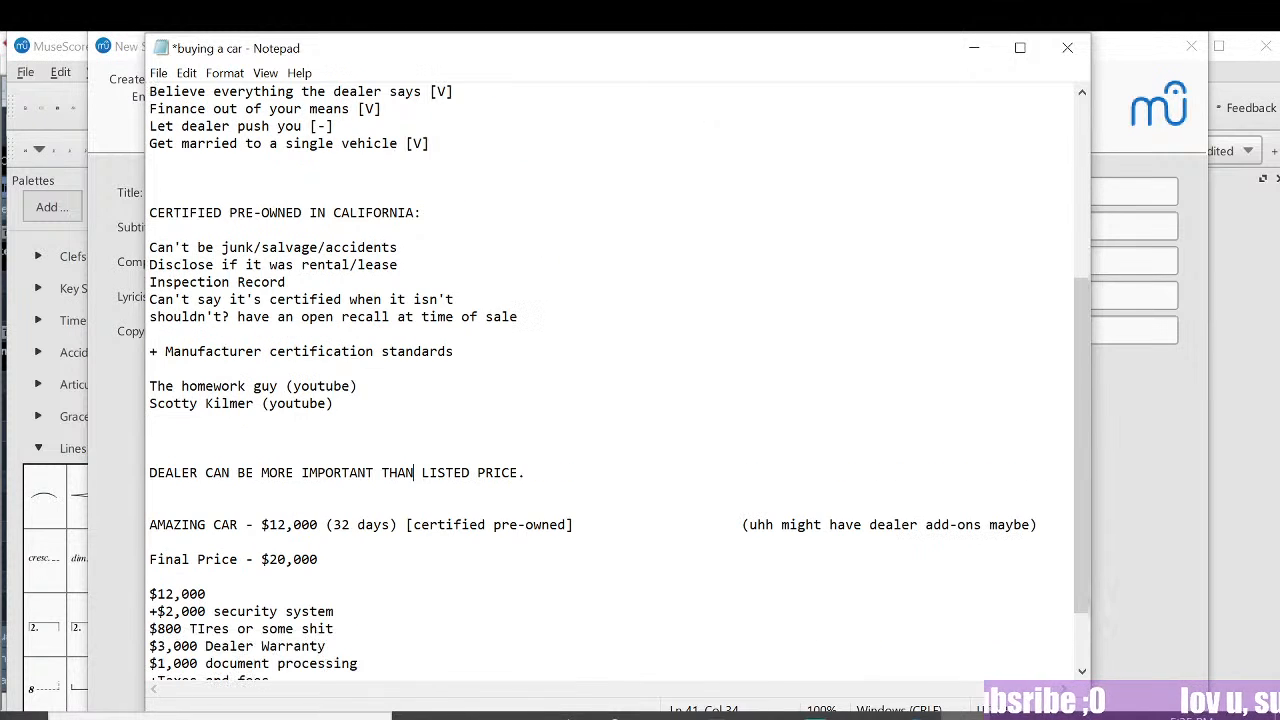
Step: Highlight the whole line "DEALER CAN BE MORE IMPORTANT THAN LISTED PRICE." for emphasis and clear the selection
{"action": "left_click_drag", "start_coordinate": [540, 490], "coordinate": [149, 474]}
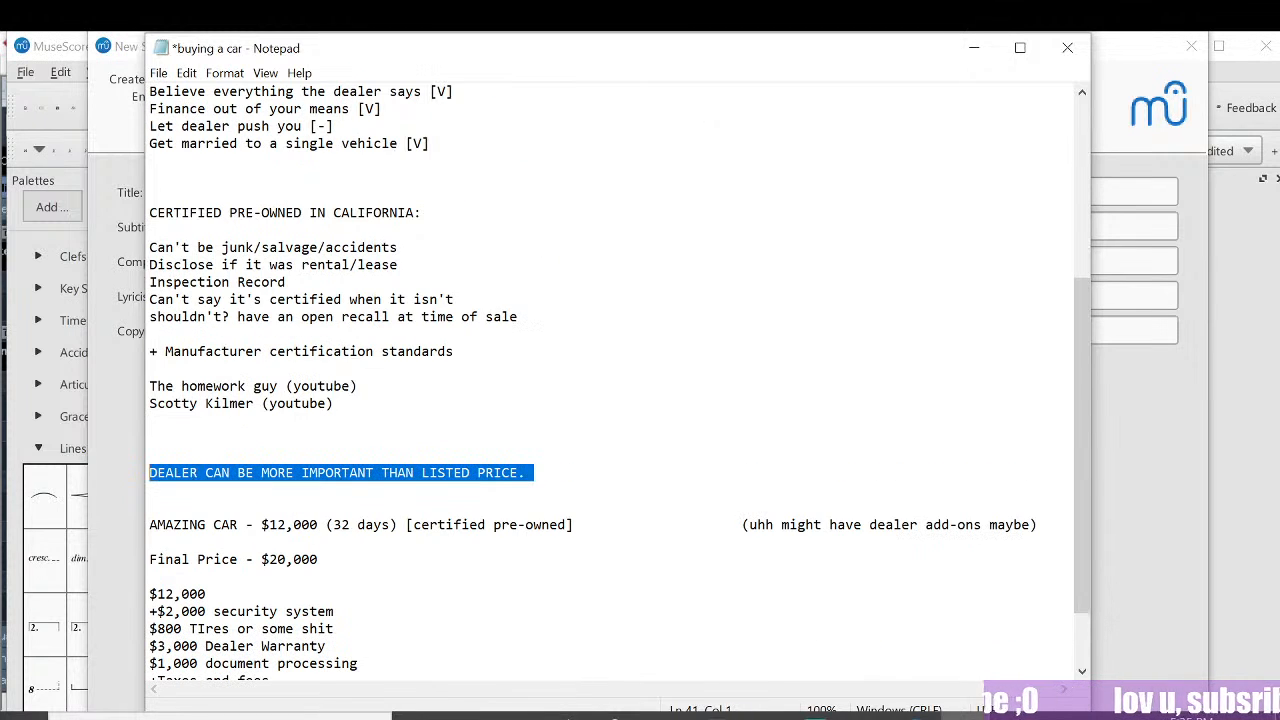
{"action": "left_click", "coordinate": [182, 474]}
{"action": "left_click", "coordinate": [534, 473]}
{"action": "left_click_drag", "start_coordinate": [166, 473], "coordinate": [150, 473]}
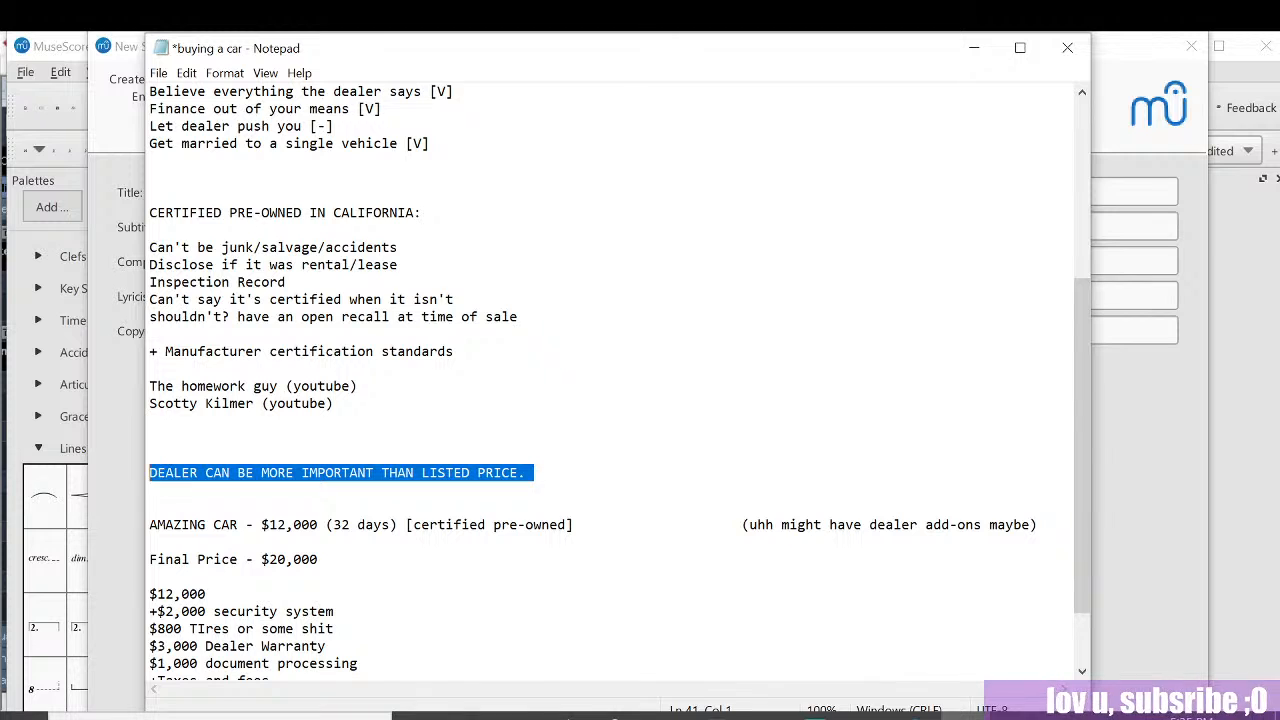
{"action": "left_click", "coordinate": [150, 456]}
{"action": "left_click_drag", "start_coordinate": [536, 473], "coordinate": [150, 457]}
{"action": "left_click", "coordinate": [405, 473]}
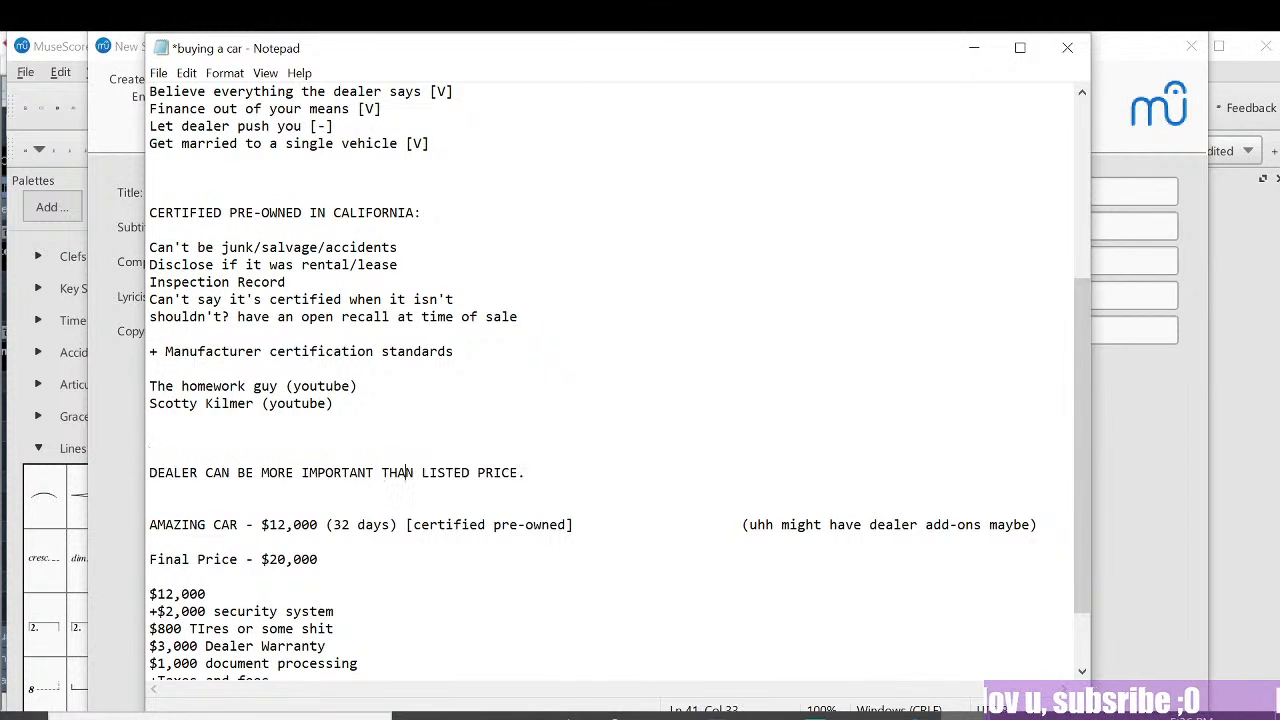
Step: Save the car-buying notes and return to the BUYING A CAR title
{"action": "scroll", "coordinate": [405, 473], "scroll_direction": "down", "scroll_amount": 2}
{"action": "scroll", "coordinate": [405, 473], "scroll_direction": "up", "scroll_amount": 8}
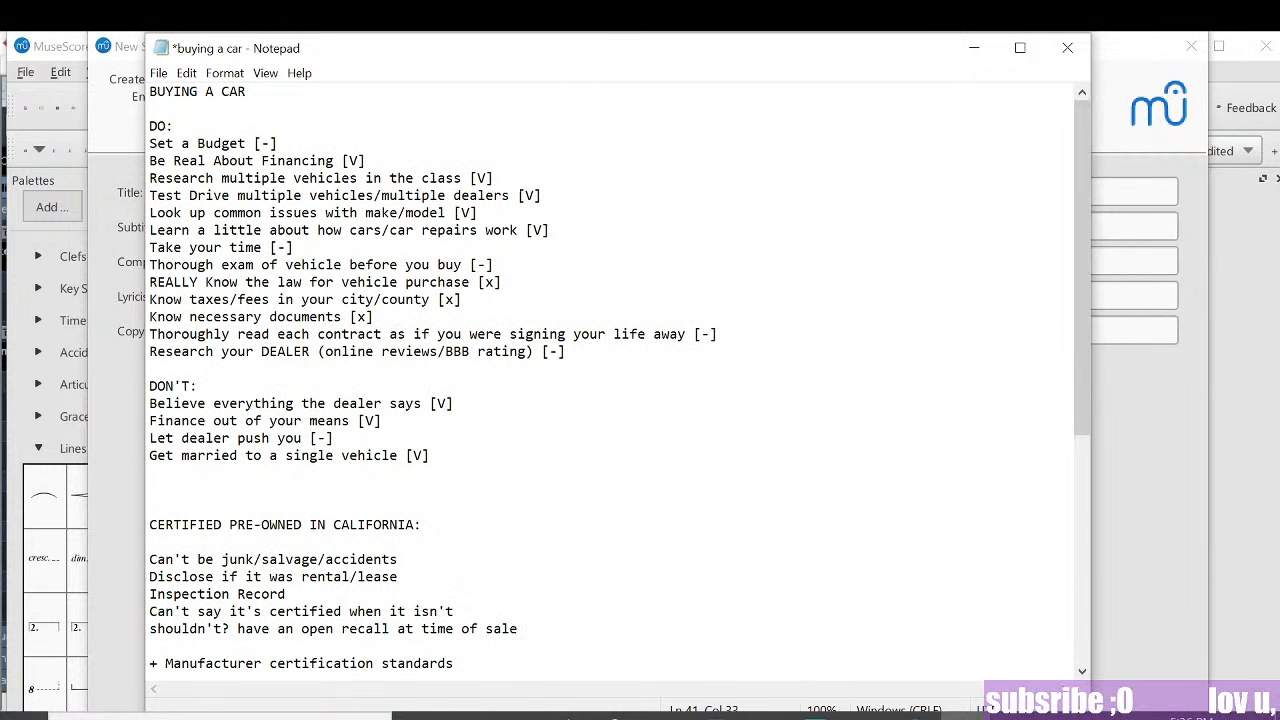
{"action": "key", "text": "ctrl+s"}
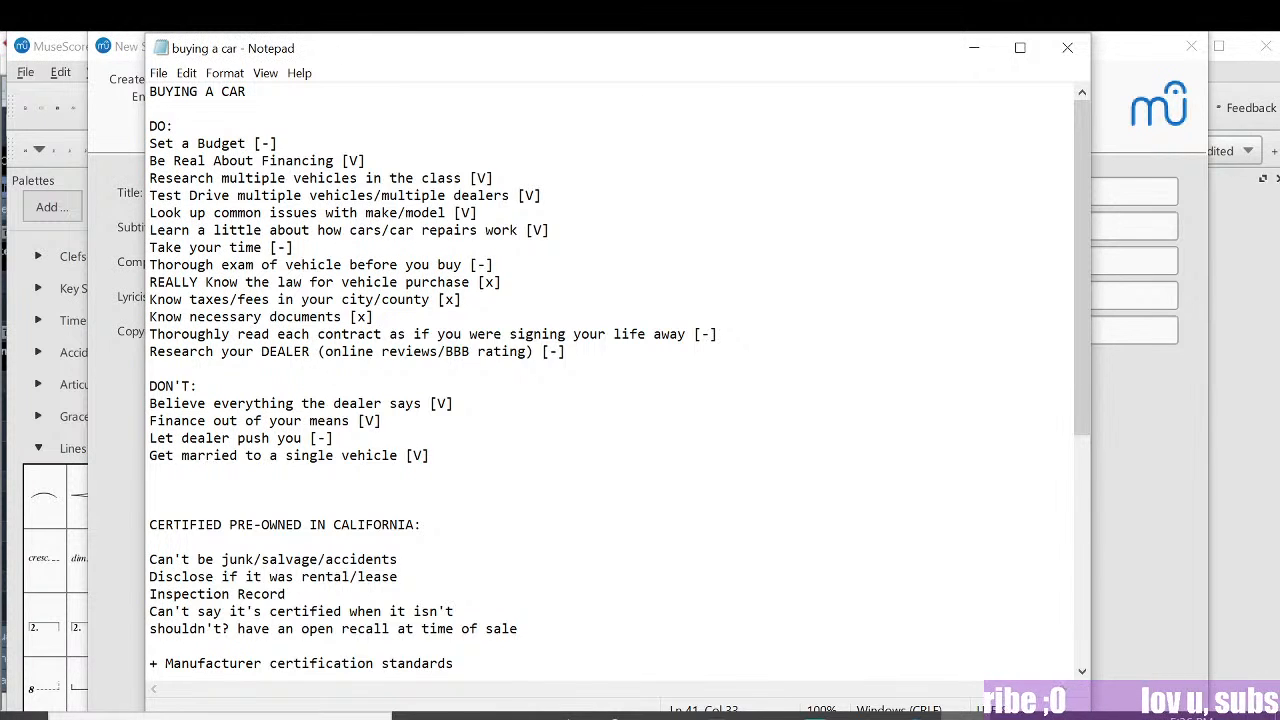
{"action": "left_click", "coordinate": [212, 91]}
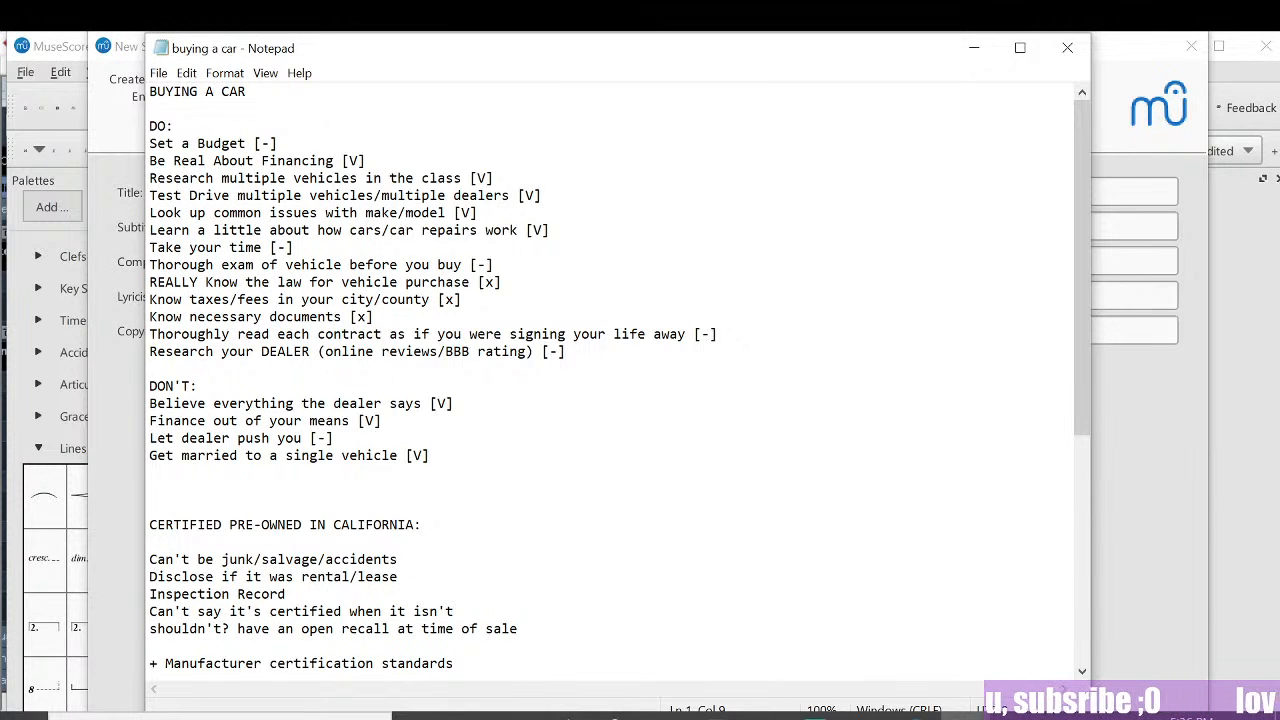
Step: Move the notes window lower on the desktop and look through the lists, certification rules and AMAZING CAR example
{"action": "left_click_drag", "start_coordinate": [305, 48], "coordinate": [410, 217]}
{"action": "scroll", "coordinate": [725, 480], "scroll_direction": "down", "scroll_amount": 1}
{"action": "scroll", "coordinate": [725, 480], "scroll_direction": "up", "scroll_amount": 1}
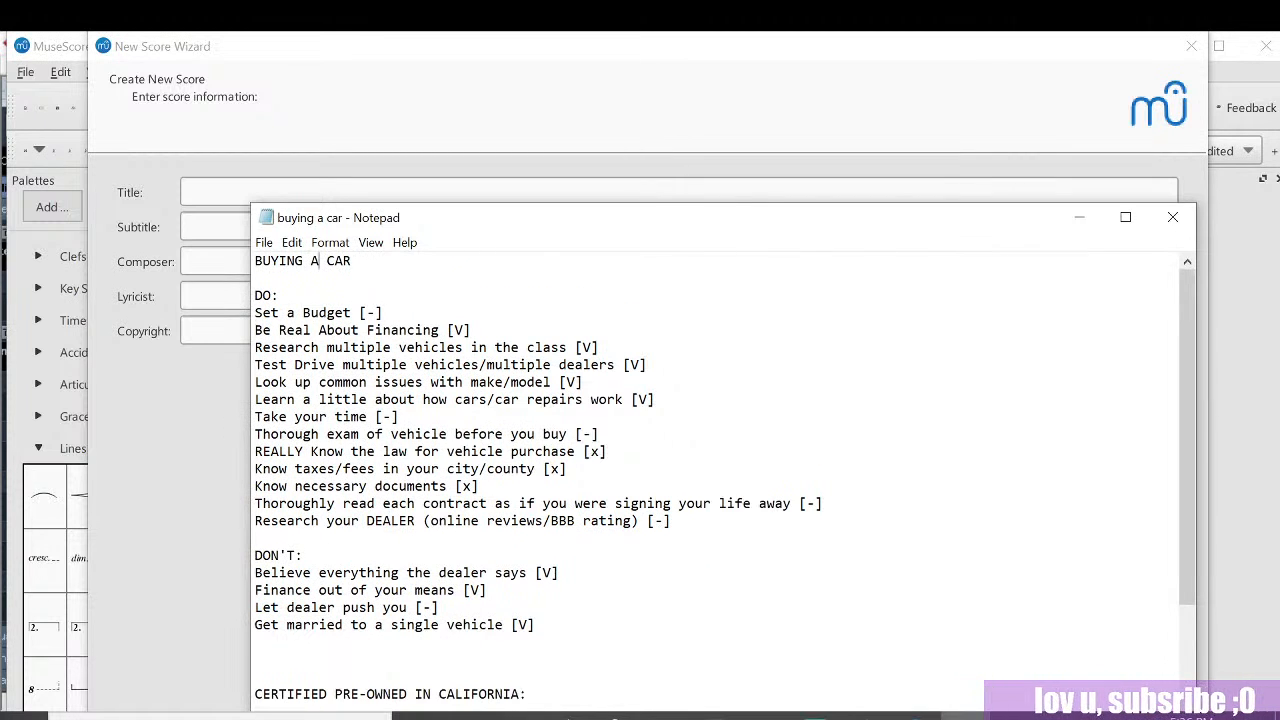
{"action": "scroll", "coordinate": [725, 480], "scroll_direction": "down", "scroll_amount": 7}
{"action": "scroll", "coordinate": [725, 480], "scroll_direction": "down", "scroll_amount": 1}
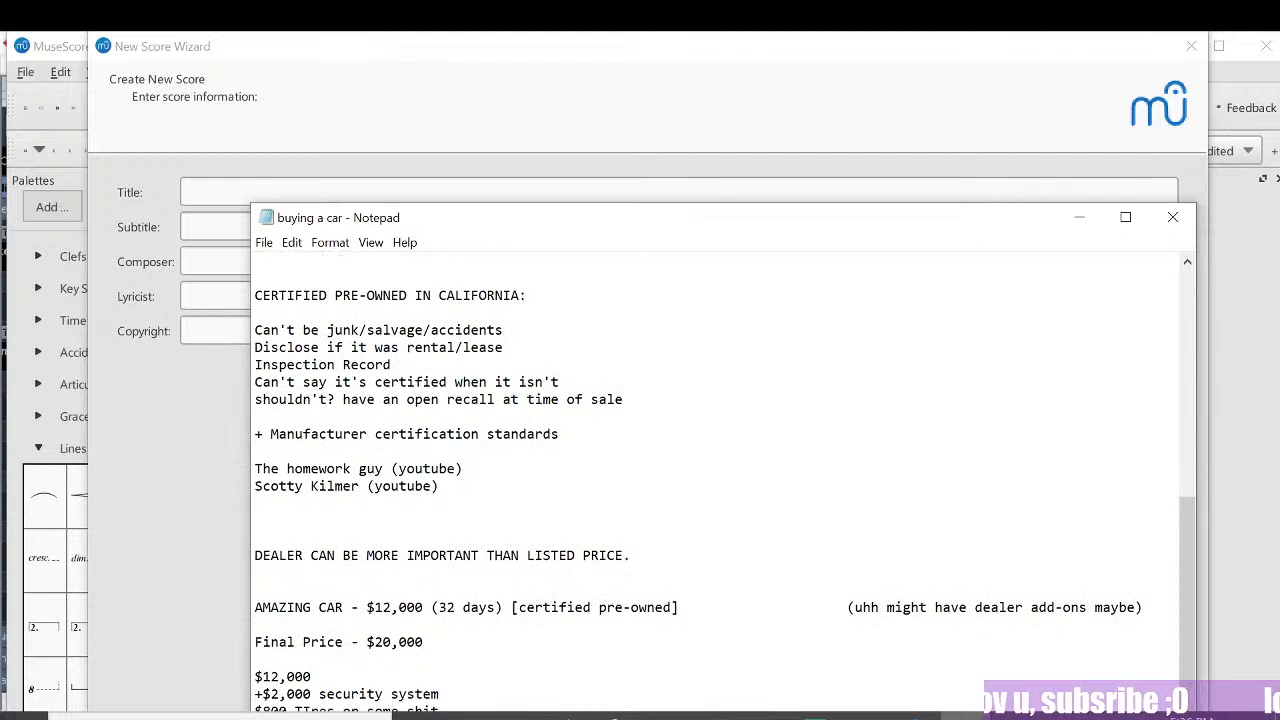
{"action": "scroll", "coordinate": [725, 480], "scroll_direction": "up", "scroll_amount": 6}
{"action": "scroll", "coordinate": [725, 480], "scroll_direction": "down", "scroll_amount": 6}
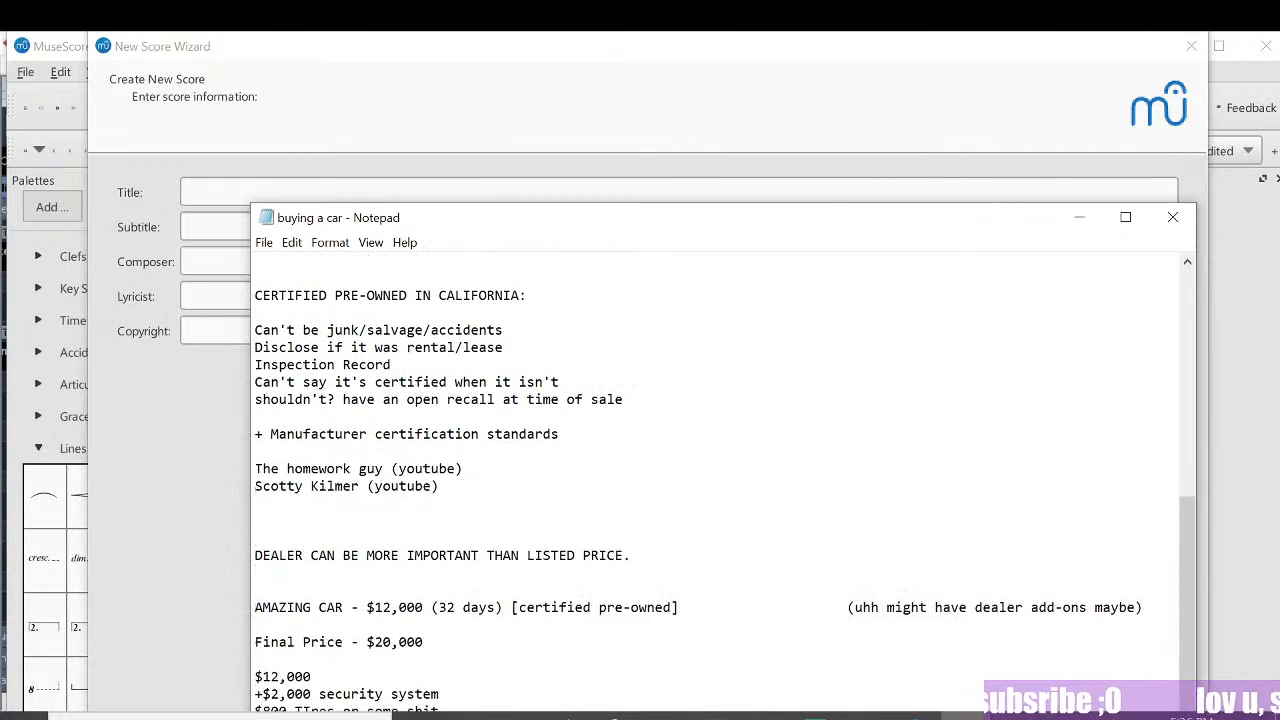
{"action": "scroll", "coordinate": [725, 480], "scroll_direction": "up", "scroll_amount": 7}
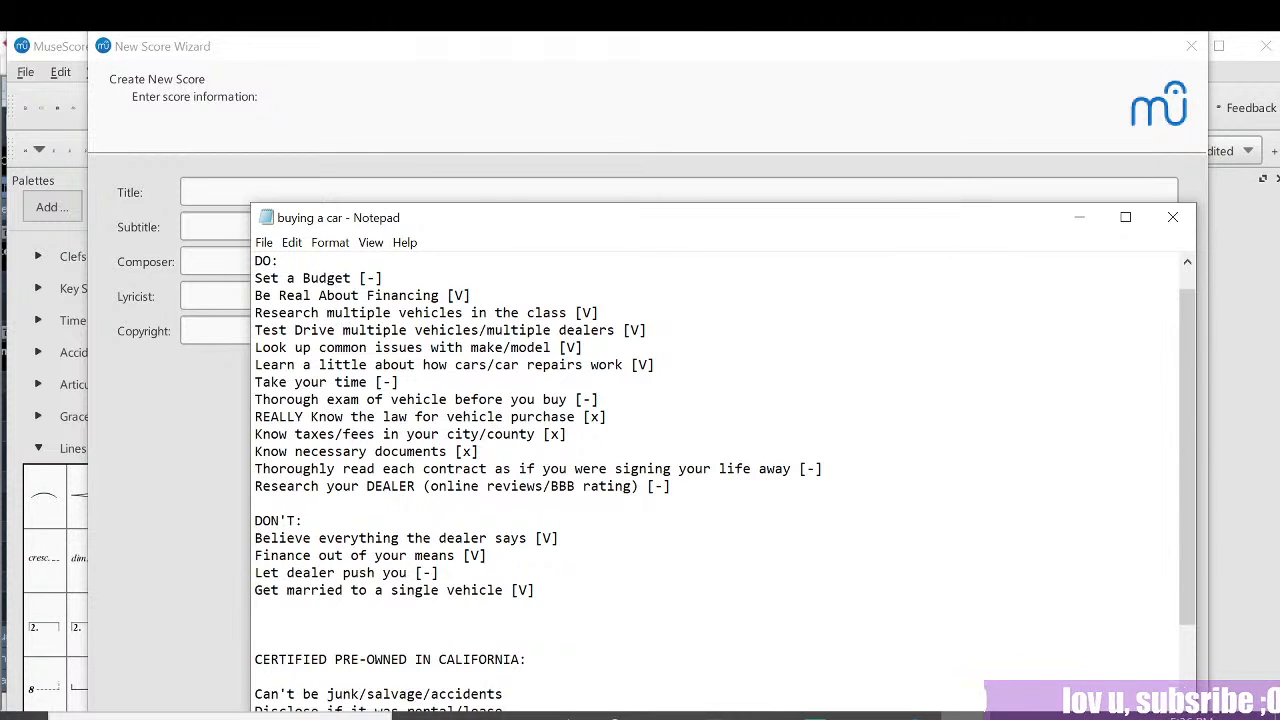
{"action": "scroll", "coordinate": [725, 480], "scroll_direction": "down", "scroll_amount": 7}
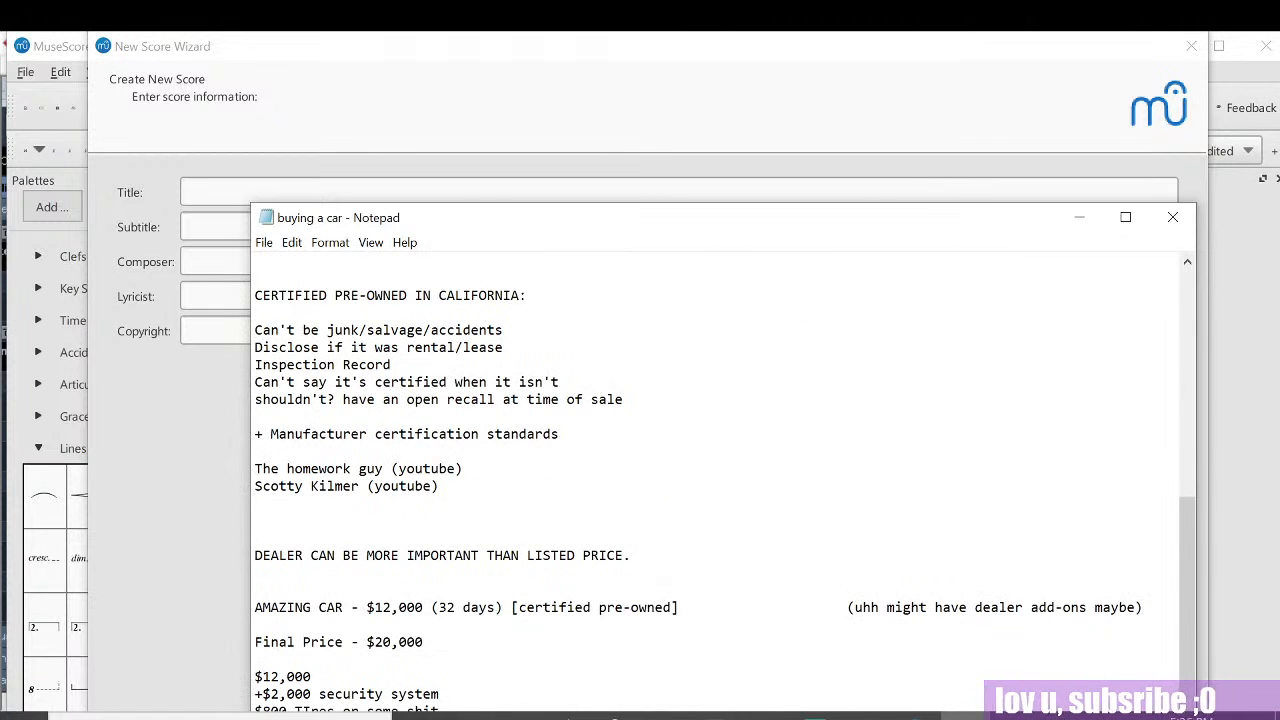
{"action": "scroll", "coordinate": [725, 480], "scroll_direction": "up", "scroll_amount": 3}
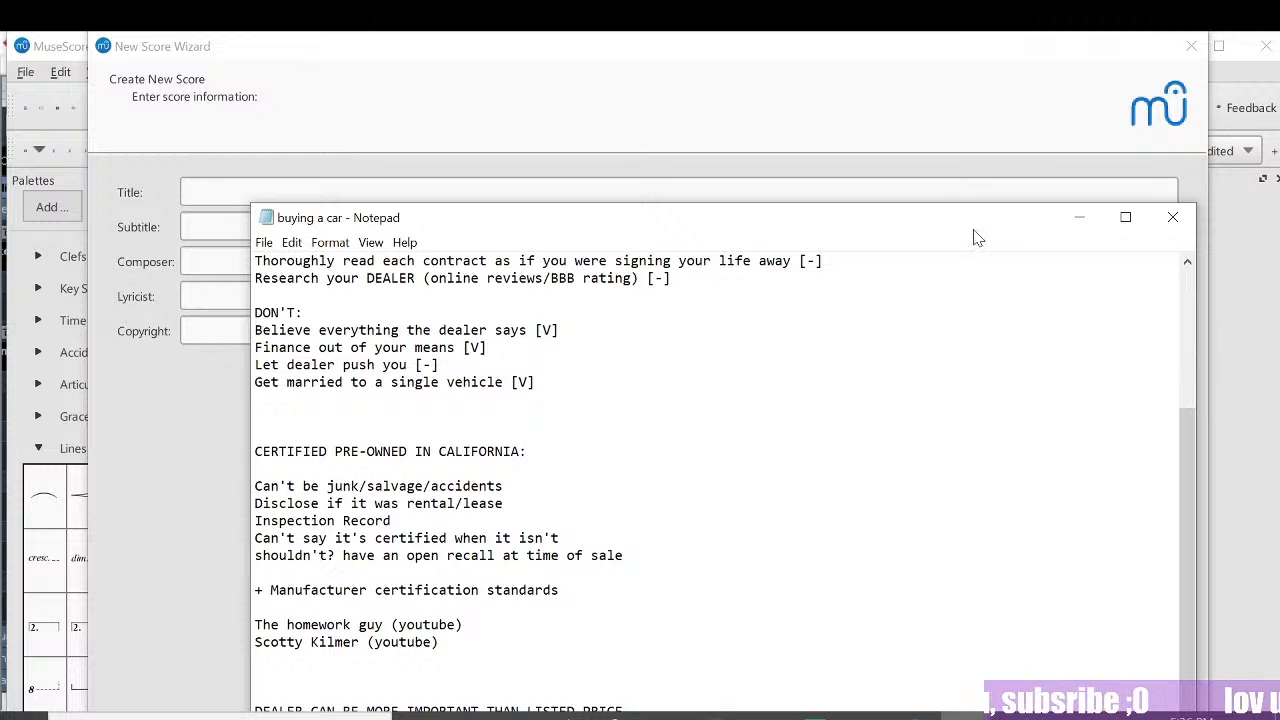
Step: Move the notes window partway back up and look over the DO and DON'T lists from the title
{"action": "left_click_drag", "start_coordinate": [966, 222], "coordinate": [878, 181]}
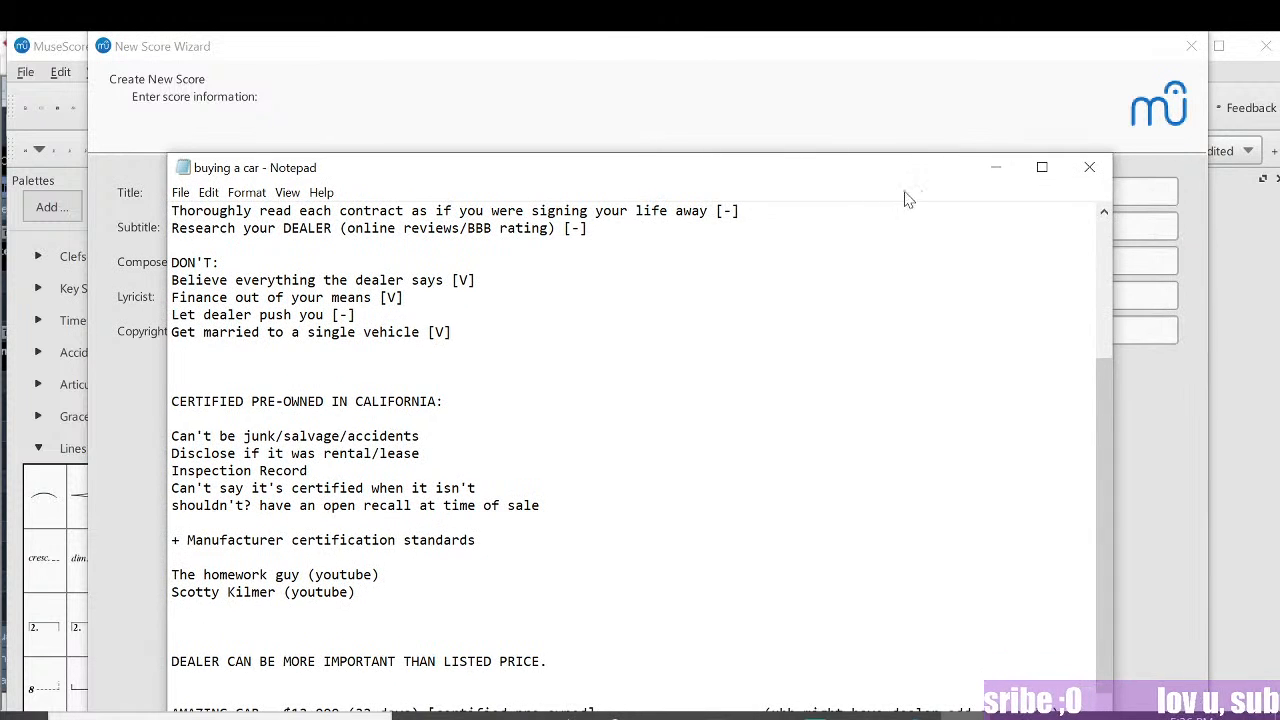
{"action": "scroll", "coordinate": [640, 450], "scroll_direction": "down", "scroll_amount": 3}
{"action": "scroll", "coordinate": [640, 450], "scroll_direction": "up", "scroll_amount": 6}
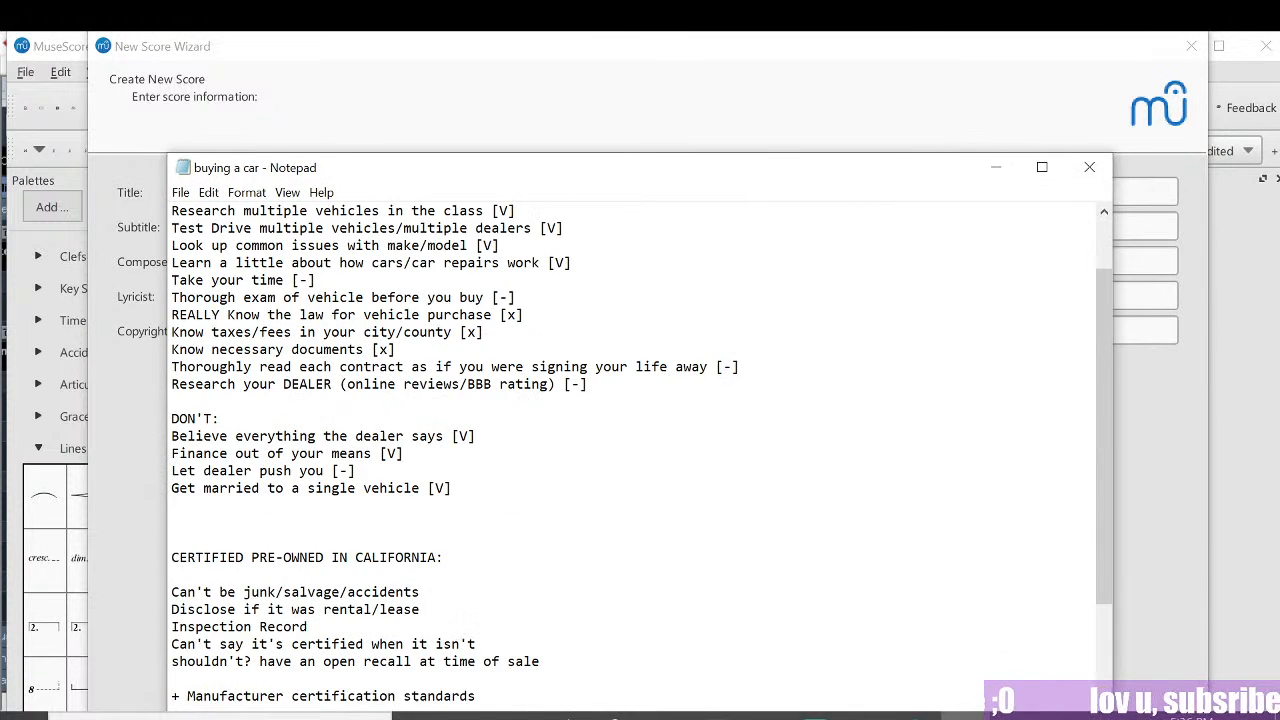
{"action": "scroll", "coordinate": [640, 450], "scroll_direction": "down", "scroll_amount": 2}
{"action": "scroll", "coordinate": [640, 450], "scroll_direction": "up", "scroll_amount": 4}
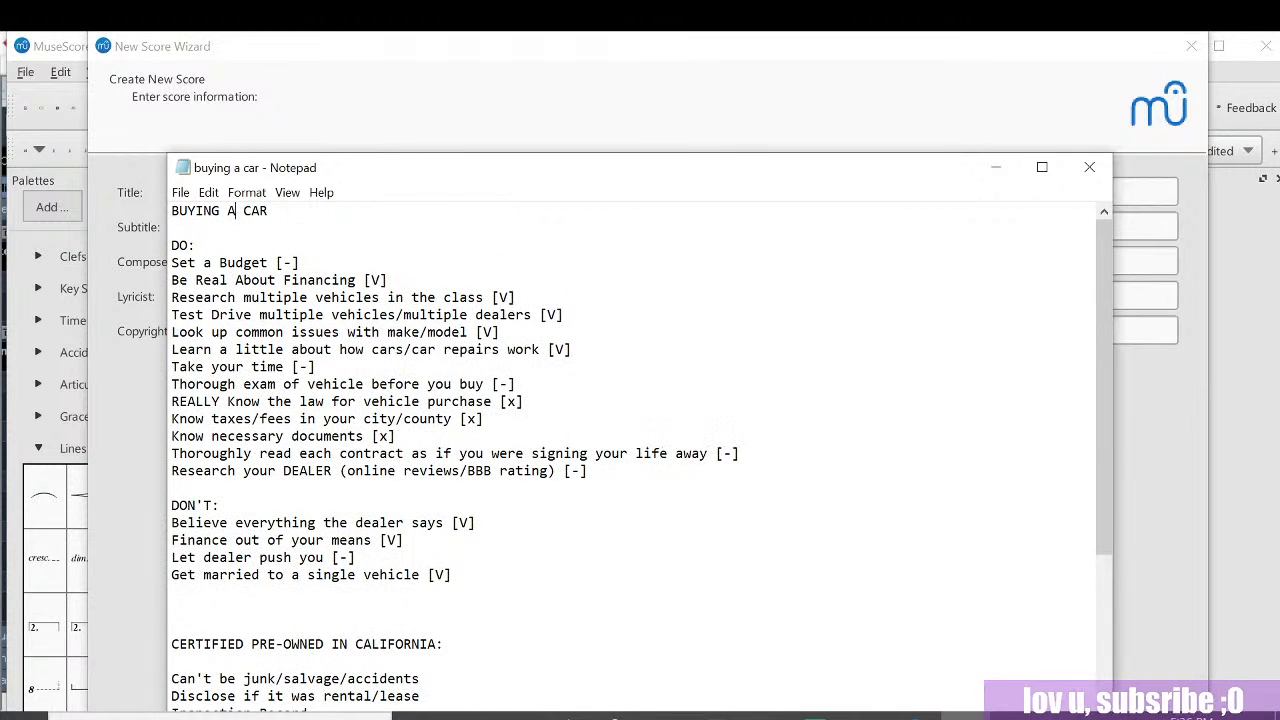
{"action": "scroll", "coordinate": [640, 450], "scroll_direction": "down", "scroll_amount": 1}
{"action": "scroll", "coordinate": [640, 450], "scroll_direction": "up", "scroll_amount": 1}
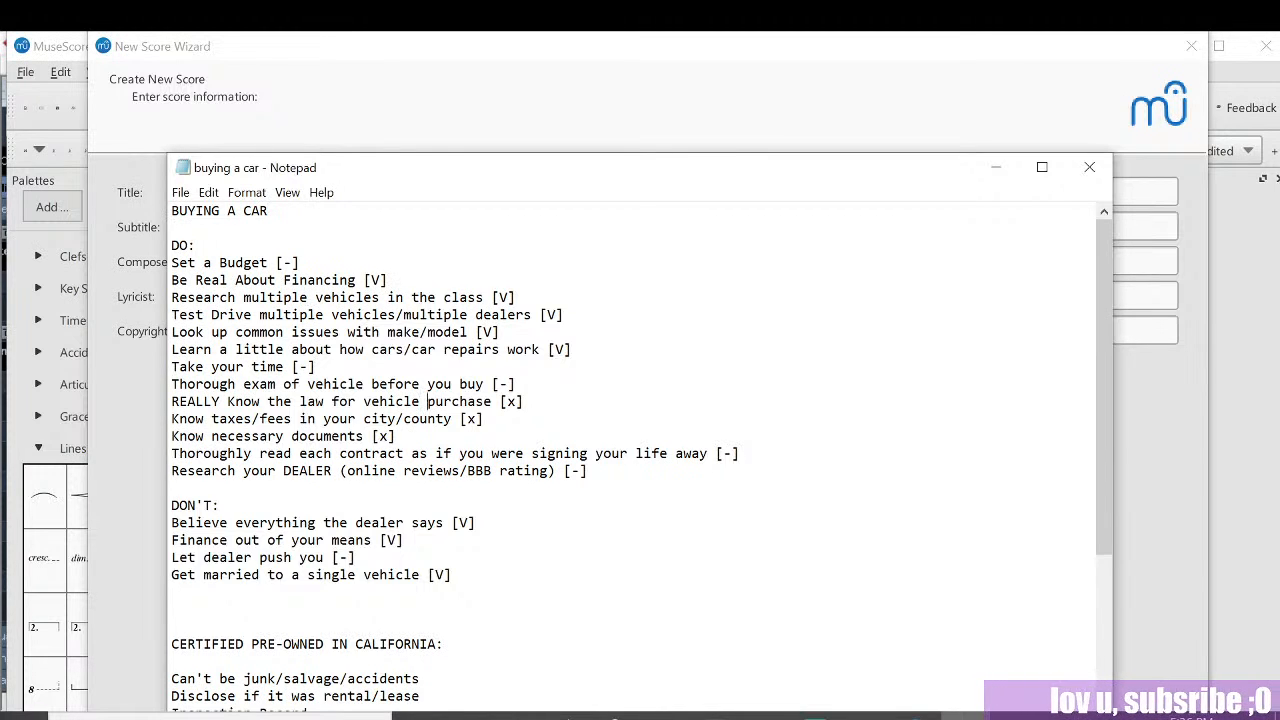
Step: Examine the DO entries on test drives, common make/model issues and car repairs
{"action": "left_click_drag", "start_coordinate": [452, 315], "coordinate": [480, 334]}
{"action": "left_click", "coordinate": [444, 349]}
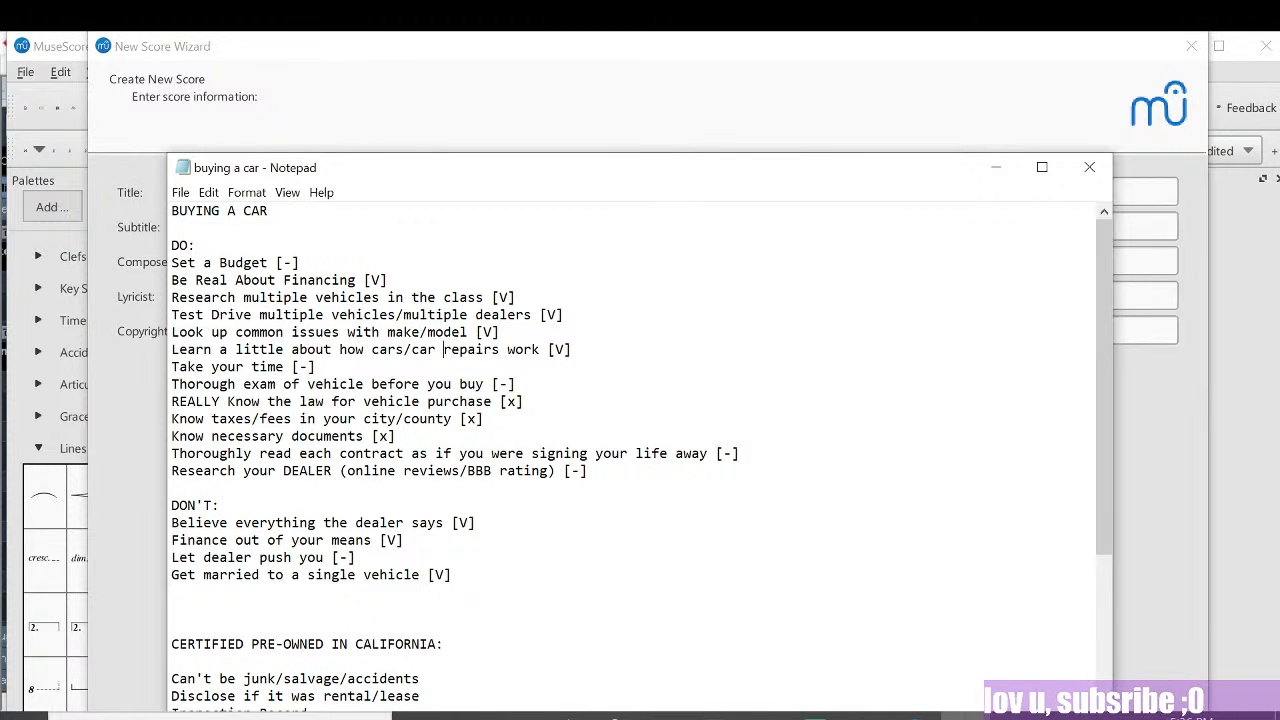
{"action": "scroll", "coordinate": [640, 440], "scroll_direction": "down", "scroll_amount": 2}
{"action": "scroll", "coordinate": [640, 440], "scroll_direction": "up", "scroll_amount": 2}
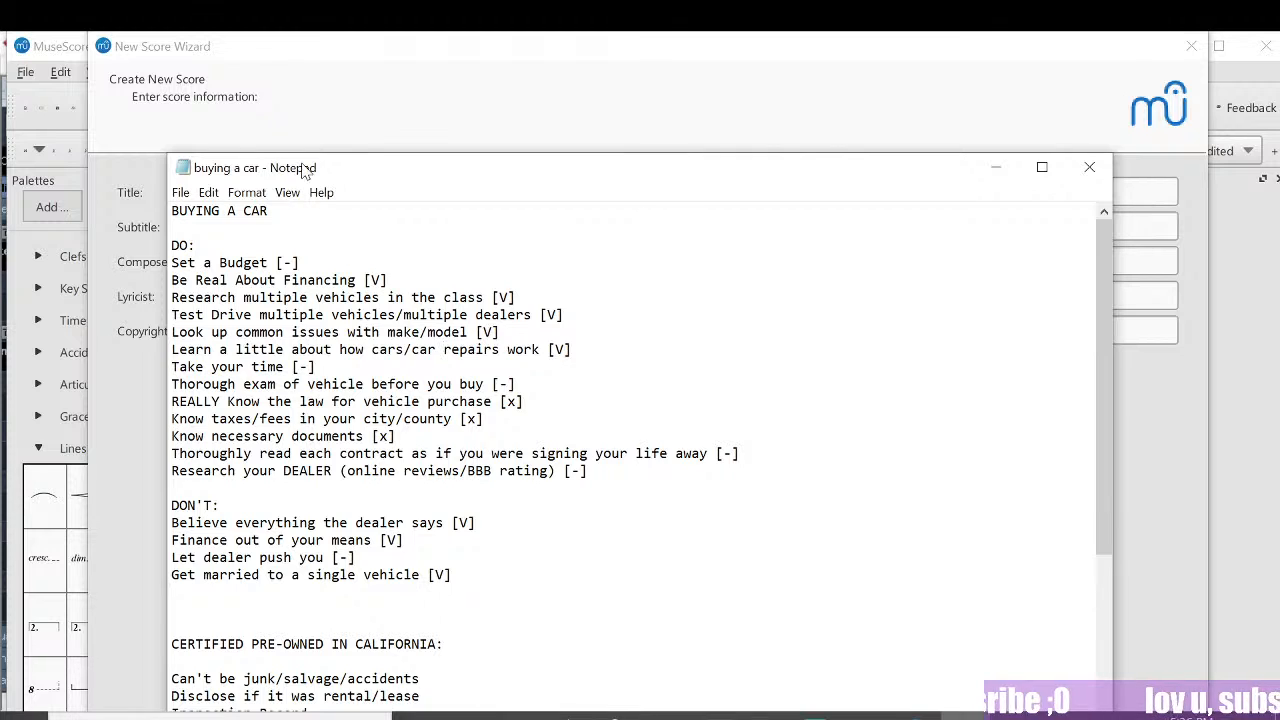
Step: Shift the notes window slightly higher and skim the notes down to the price example and back to the title
{"action": "left_click_drag", "start_coordinate": [300, 167], "coordinate": [309, 148]}
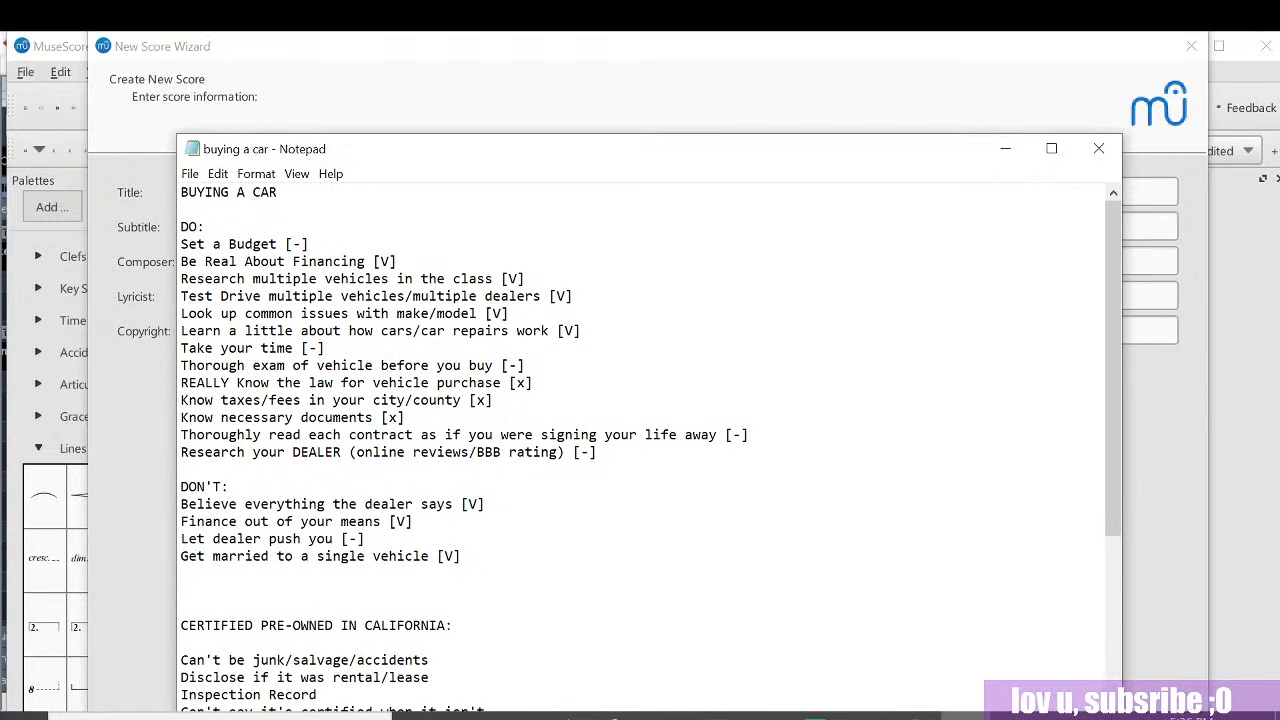
{"action": "scroll", "coordinate": [640, 440], "scroll_direction": "down", "scroll_amount": 5}
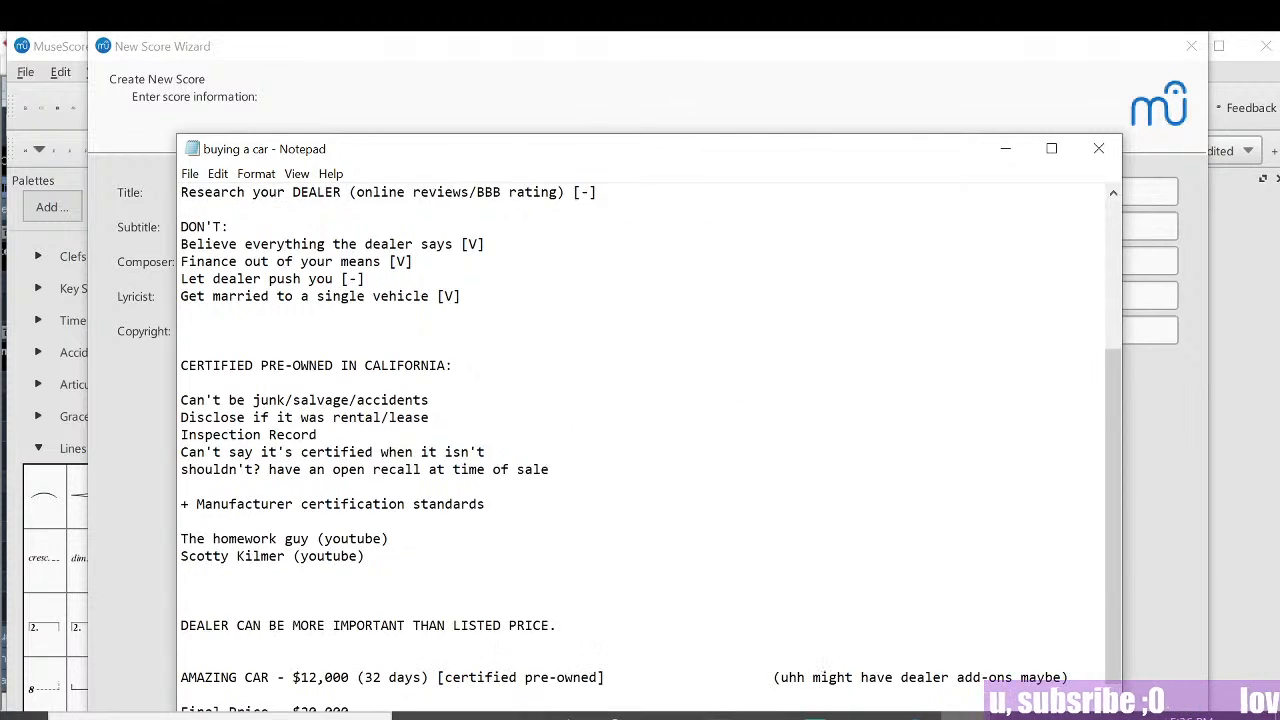
{"action": "scroll", "coordinate": [640, 440], "scroll_direction": "down", "scroll_amount": 3}
{"action": "scroll", "coordinate": [640, 440], "scroll_direction": "up", "scroll_amount": 8}
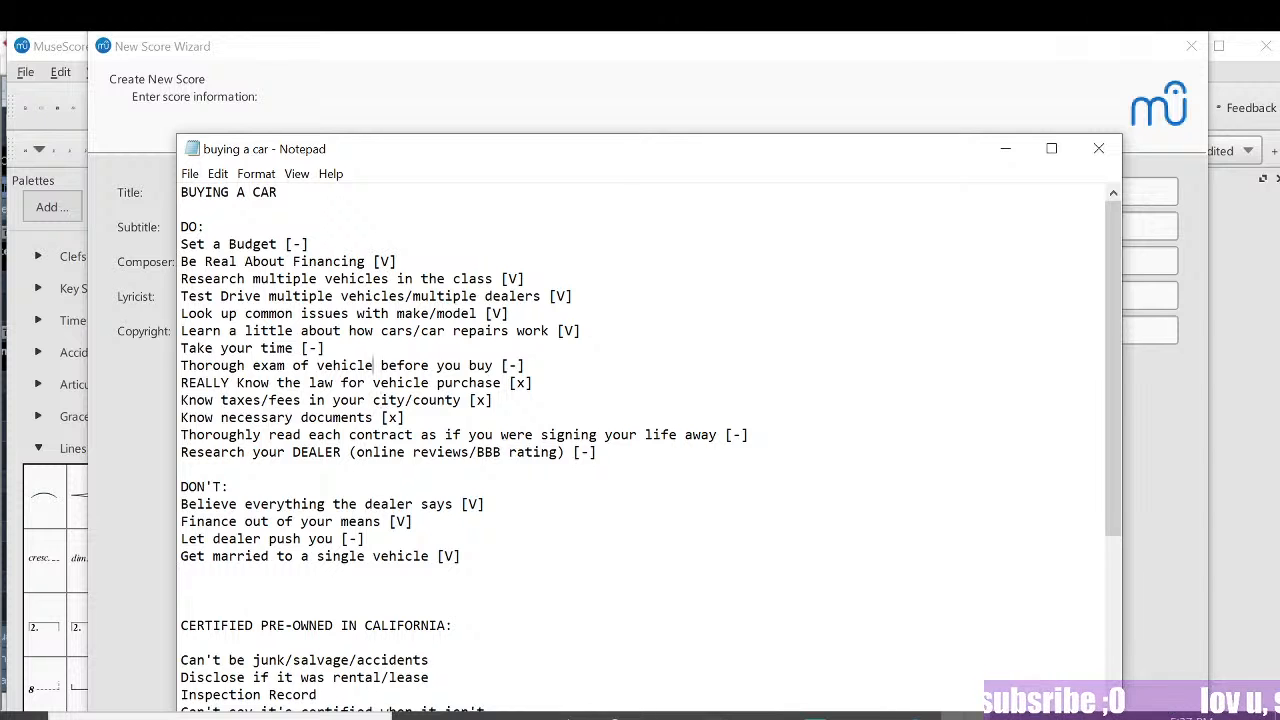
Step: Move the notes window higher on the desktop and skim the notes from the title to the price example and back
{"action": "left_click_drag", "start_coordinate": [355, 146], "coordinate": [369, 100]}
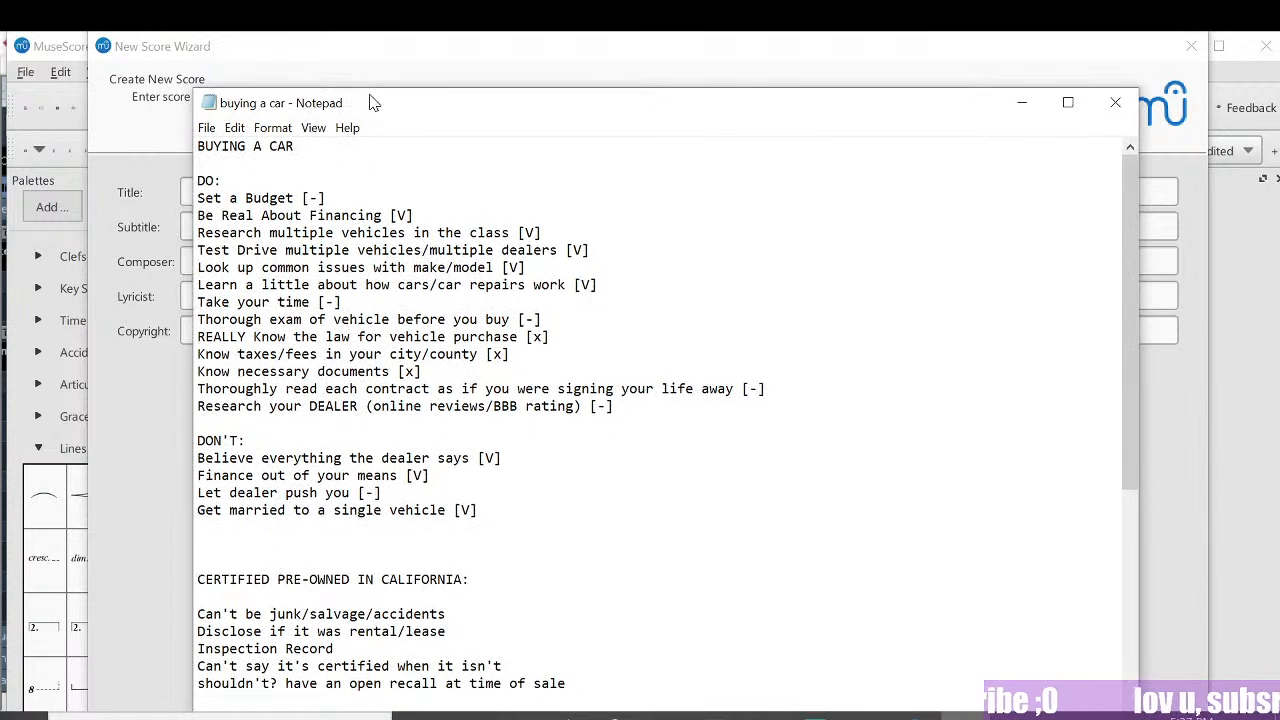
{"action": "scroll", "coordinate": [660, 420], "scroll_direction": "down", "scroll_amount": 3}
{"action": "scroll", "coordinate": [660, 420], "scroll_direction": "down", "scroll_amount": 5}
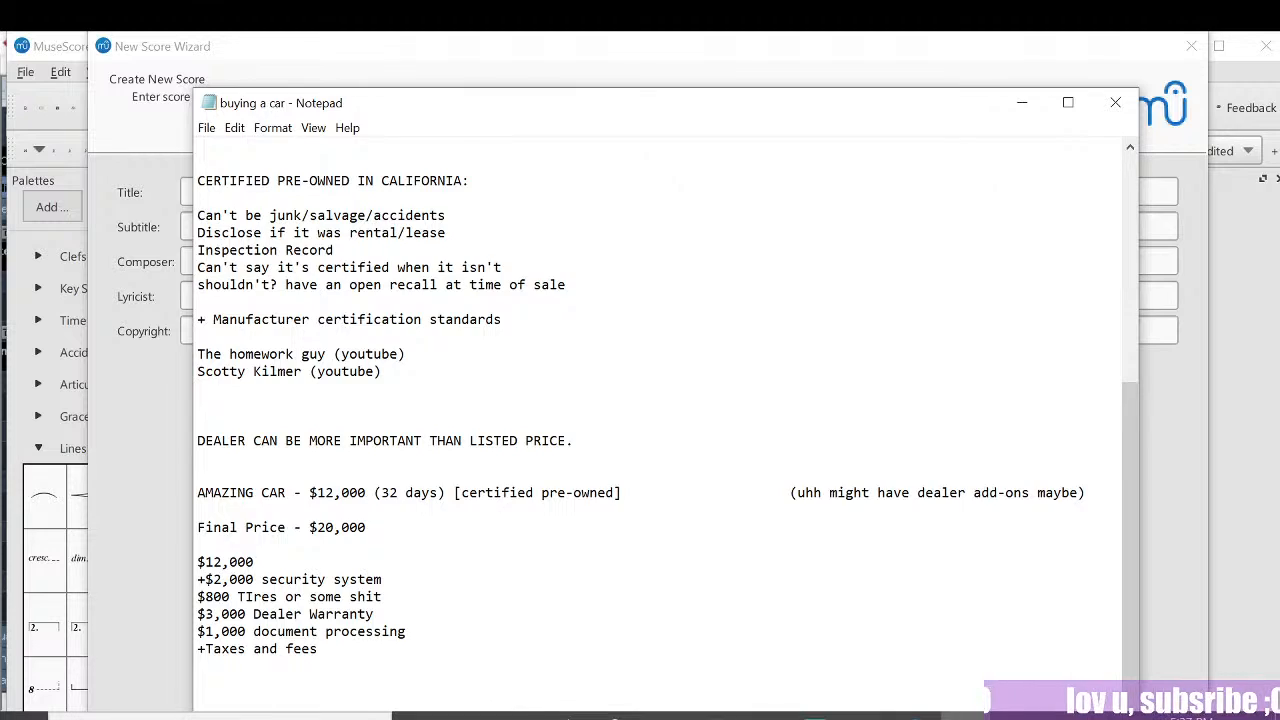
{"action": "scroll", "coordinate": [660, 420], "scroll_direction": "up", "scroll_amount": 8}
{"action": "scroll", "coordinate": [660, 420], "scroll_direction": "down", "scroll_amount": 8}
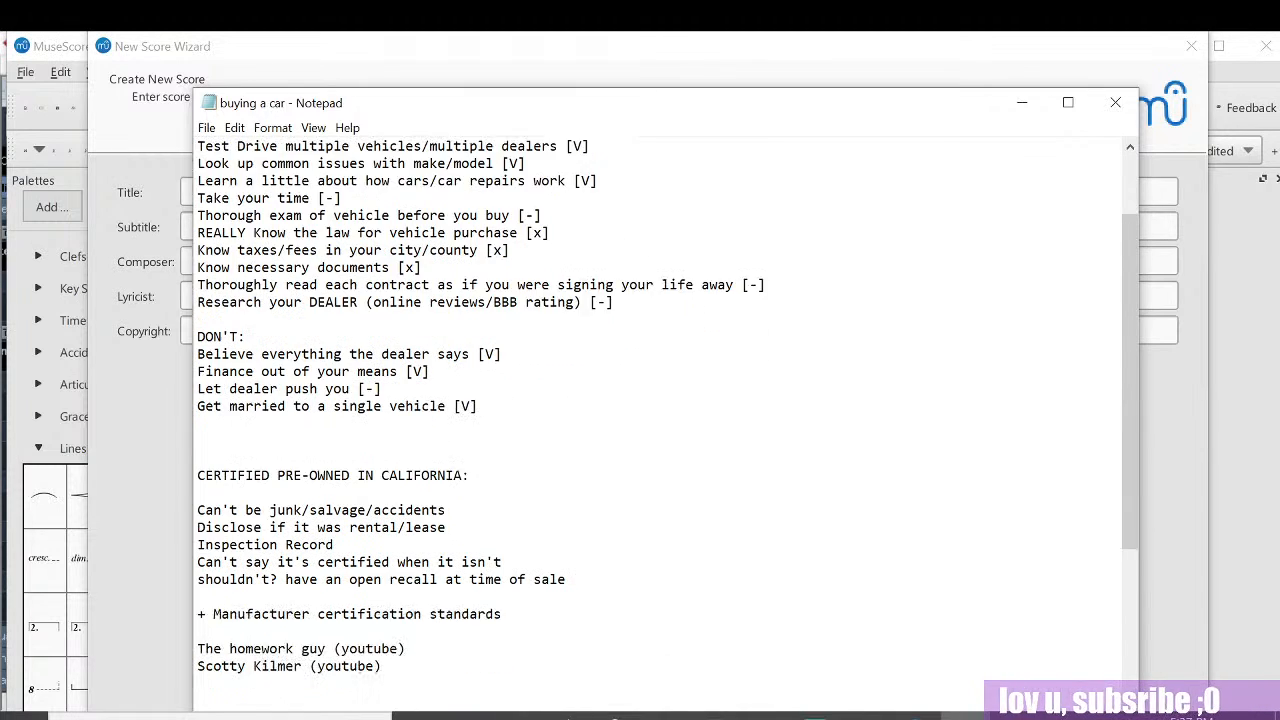
{"action": "scroll", "coordinate": [660, 420], "scroll_direction": "up", "scroll_amount": 5}
{"action": "scroll", "coordinate": [660, 420], "scroll_direction": "up", "scroll_amount": 3}
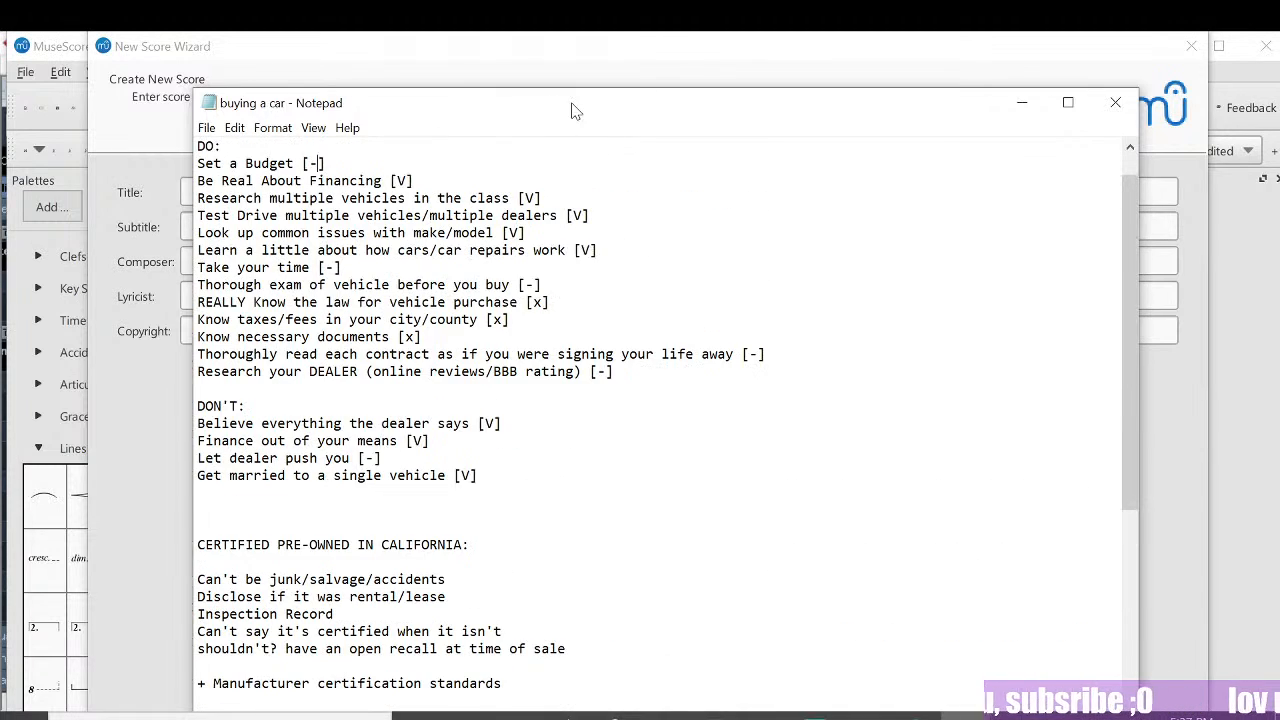
Step: Nudge the notes window slightly and look over the DO and DON'T lists and the certified pre-owned rules
{"action": "left_click_drag", "start_coordinate": [560, 108], "coordinate": [542, 101]}
{"action": "scroll", "coordinate": [650, 400], "scroll_direction": "down", "scroll_amount": 3}
{"action": "scroll", "coordinate": [297, 191], "scroll_direction": "down", "scroll_amount": 2}
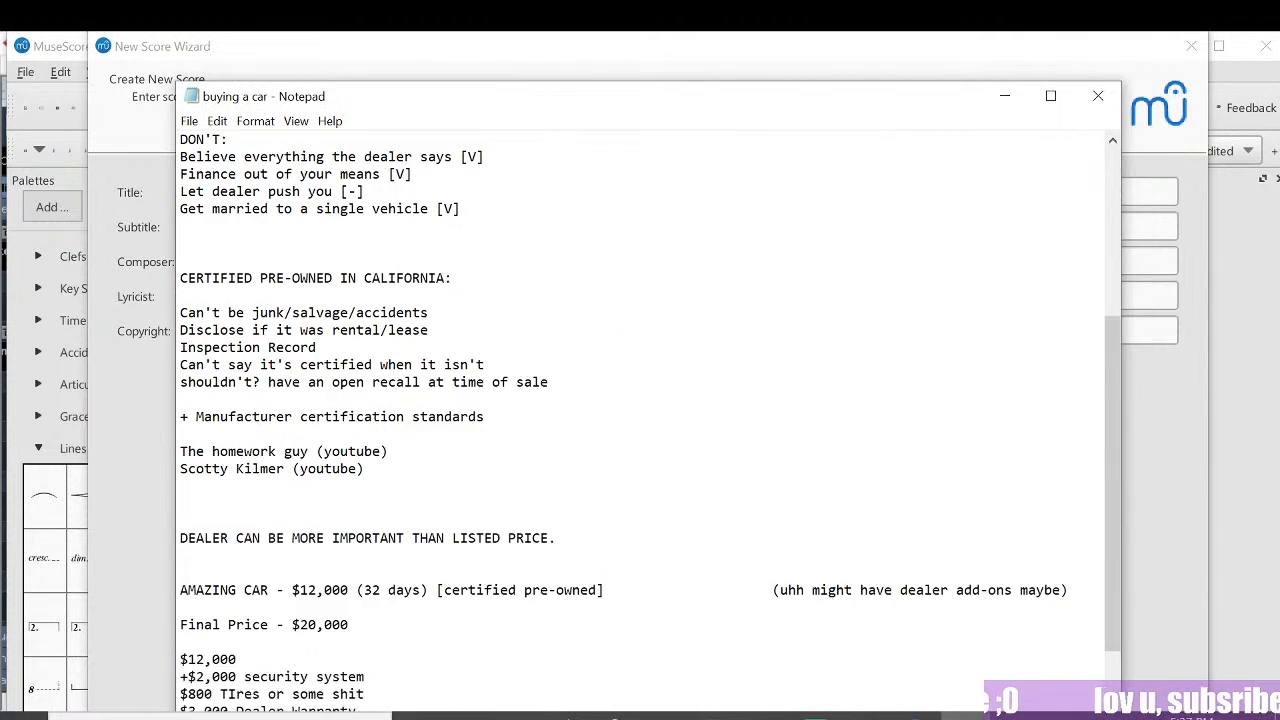
{"action": "scroll", "coordinate": [297, 191], "scroll_direction": "up", "scroll_amount": 6}
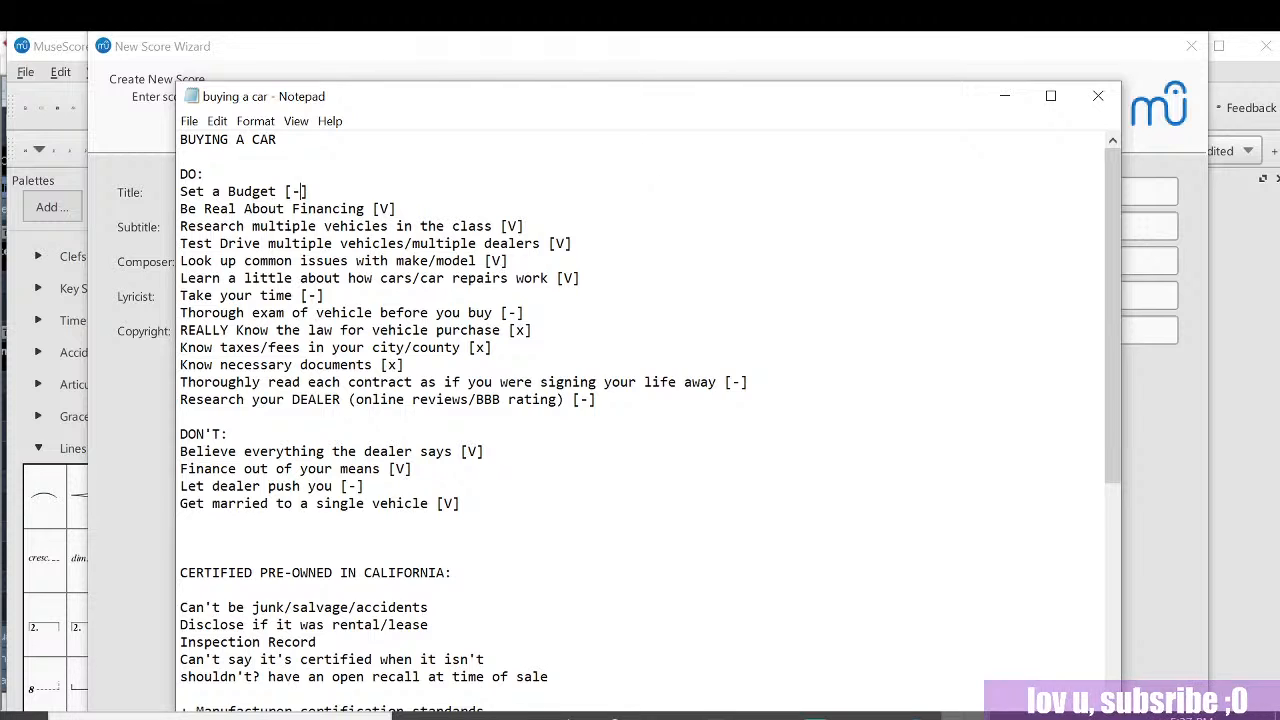
{"action": "scroll", "coordinate": [297, 191], "scroll_direction": "down", "scroll_amount": 2}
{"action": "scroll", "coordinate": [297, 191], "scroll_direction": "up", "scroll_amount": 2}
{"action": "scroll", "coordinate": [297, 191], "scroll_direction": "down", "scroll_amount": 1}
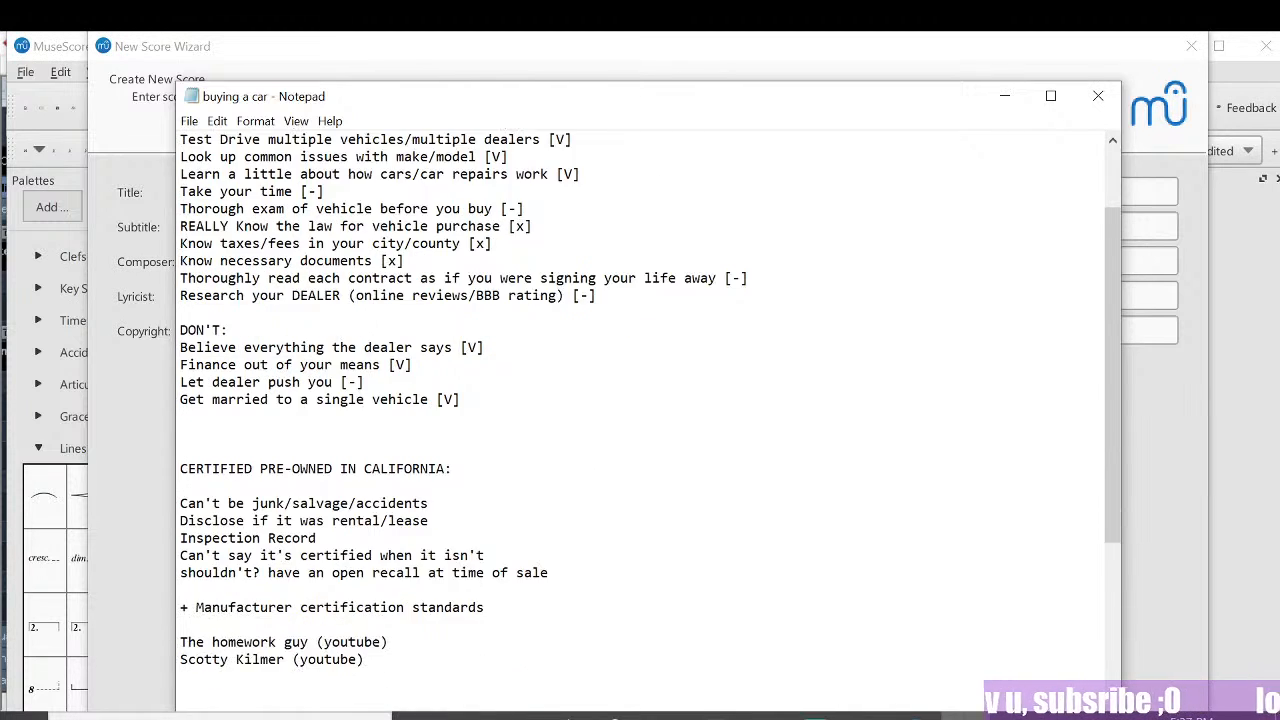
{"action": "scroll", "coordinate": [297, 191], "scroll_direction": "up", "scroll_amount": 1}
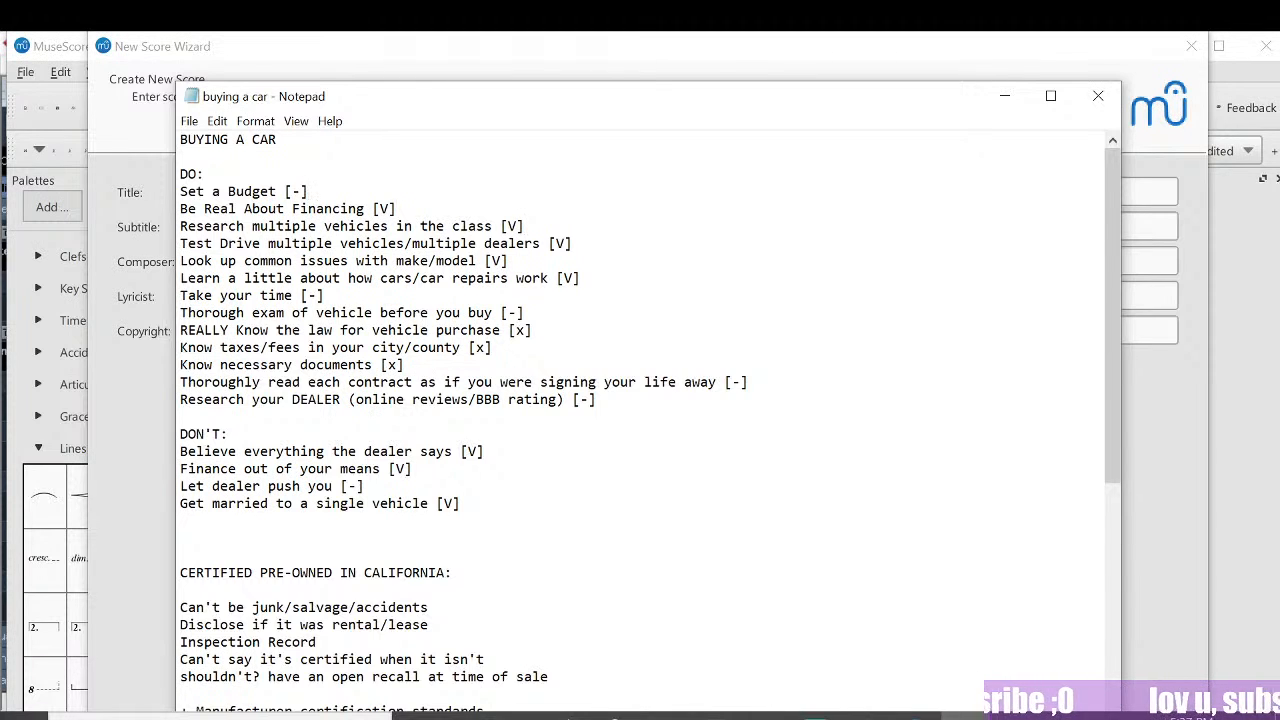
Step: Examine the DO entries on vehicle purchase law, city/county taxes and fees, necessary documents and dealer research
{"action": "left_click_drag", "start_coordinate": [533, 330], "coordinate": [181, 330]}
{"action": "left_click_drag", "start_coordinate": [533, 330], "coordinate": [188, 330]}
{"action": "left_click", "coordinate": [389, 347]}
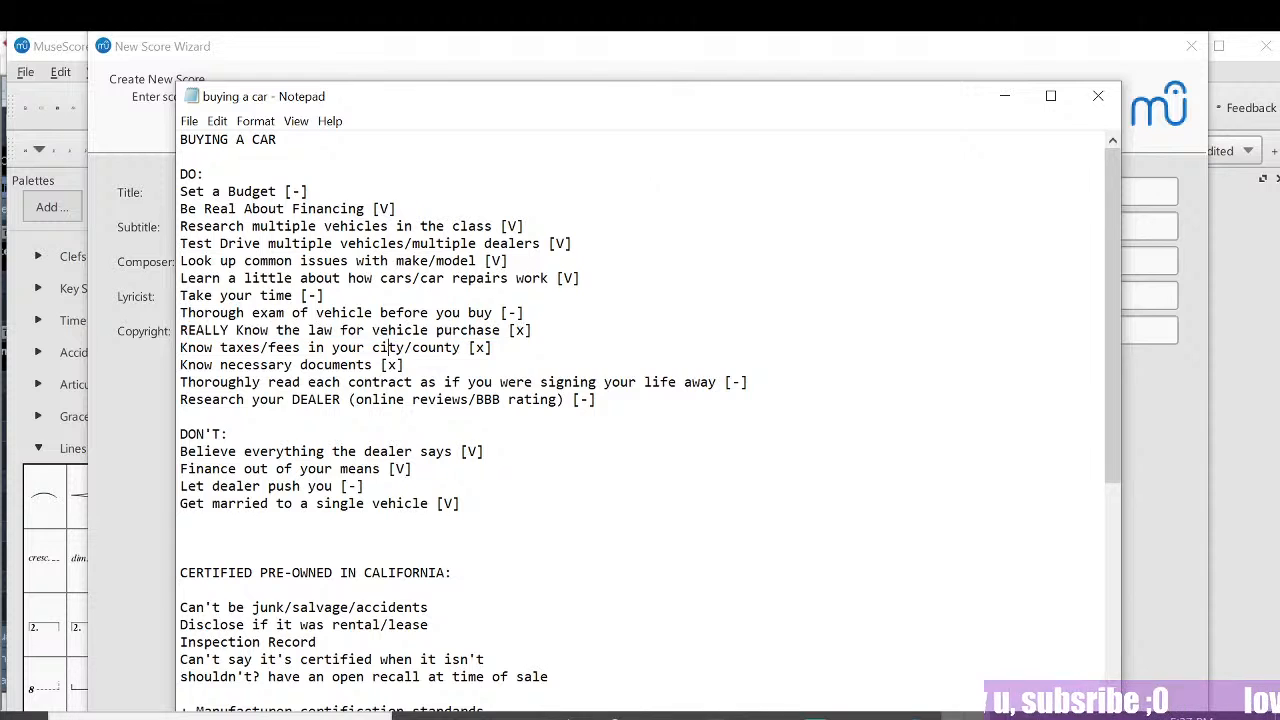
{"action": "left_click_drag", "start_coordinate": [597, 399], "coordinate": [268, 382]}
{"action": "left_click", "coordinate": [268, 382]}
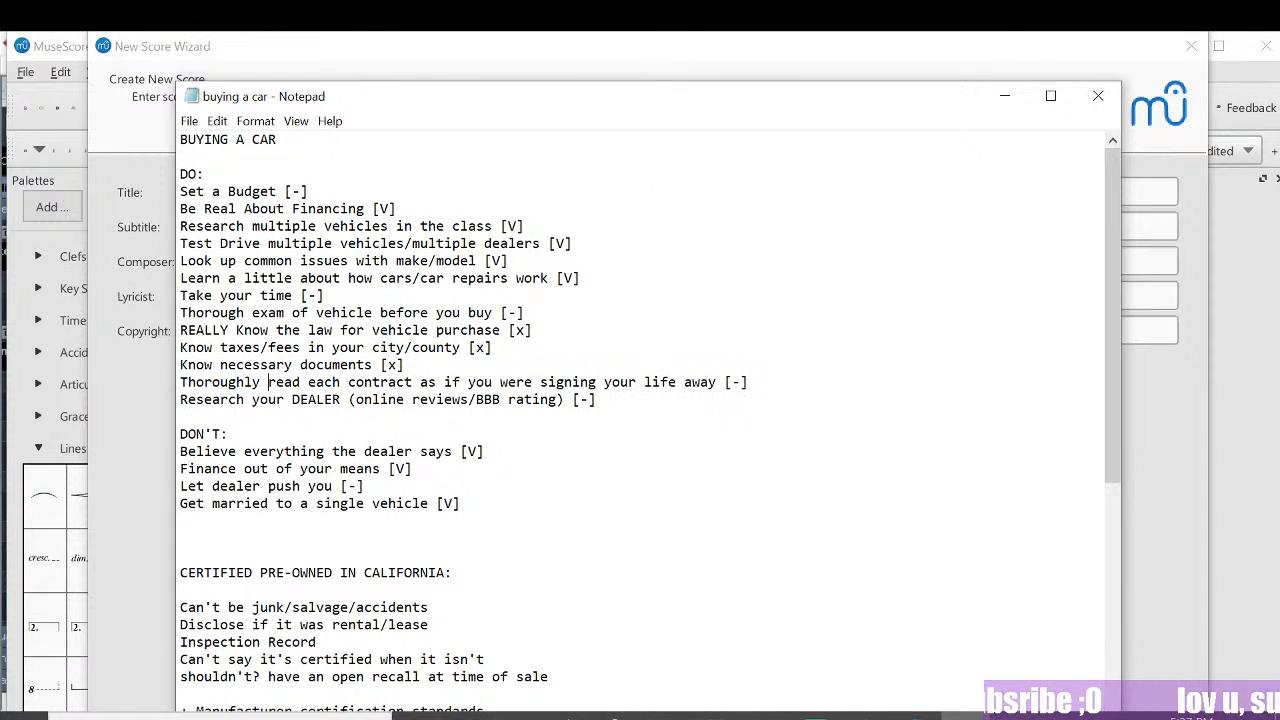
Step: Examine the dealer-importance advice and the AMAZING CAR price breakdown down to taxes and fees
{"action": "scroll", "coordinate": [650, 420], "scroll_direction": "down", "scroll_amount": 4}
{"action": "scroll", "coordinate": [650, 420], "scroll_direction": "up", "scroll_amount": 1}
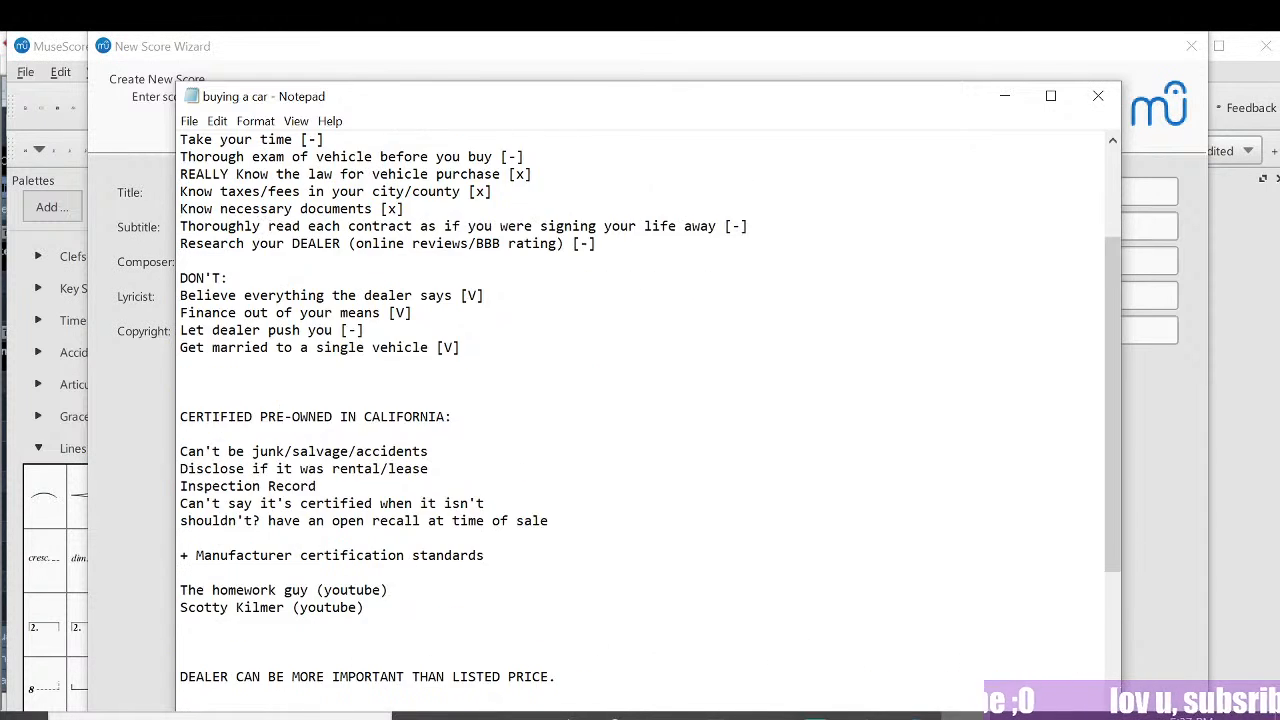
{"action": "scroll", "coordinate": [650, 420], "scroll_direction": "up", "scroll_amount": 2}
{"action": "scroll", "coordinate": [650, 420], "scroll_direction": "down", "scroll_amount": 6}
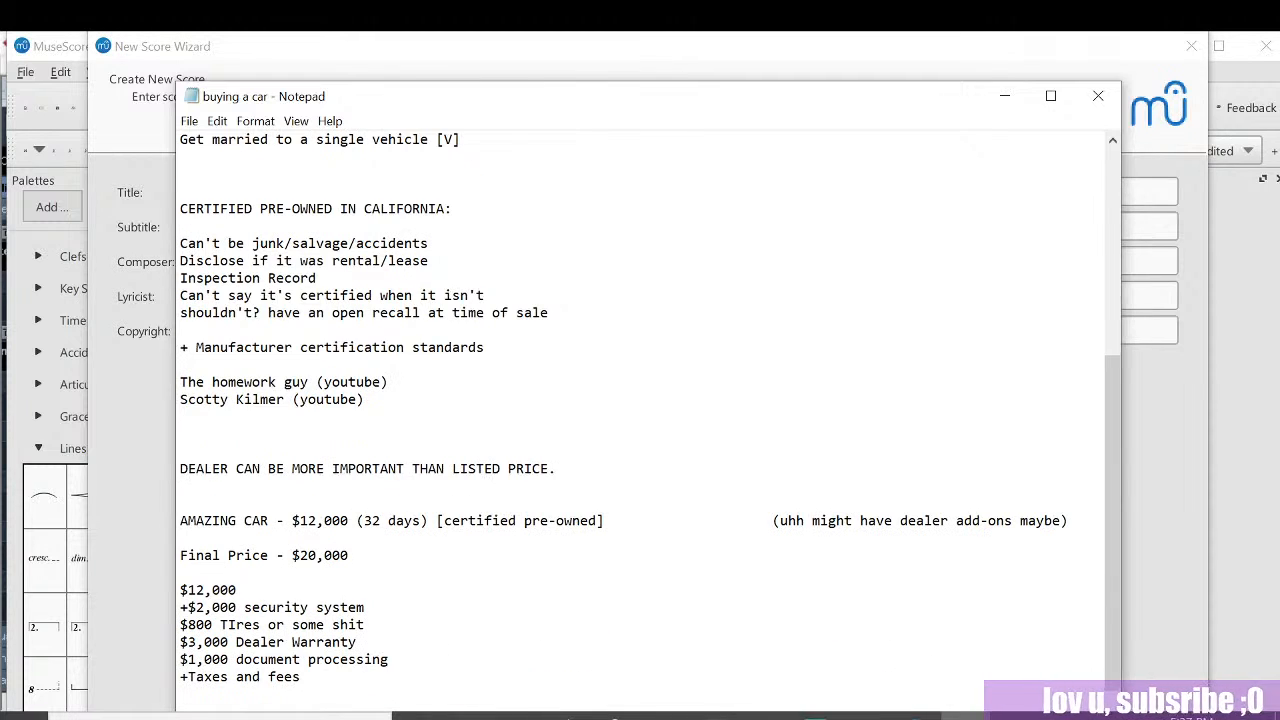
{"action": "left_click_drag", "start_coordinate": [566, 469], "coordinate": [182, 434]}
{"action": "left_click", "coordinate": [560, 486]}
{"action": "scroll", "coordinate": [560, 486], "scroll_direction": "down", "scroll_amount": 1}
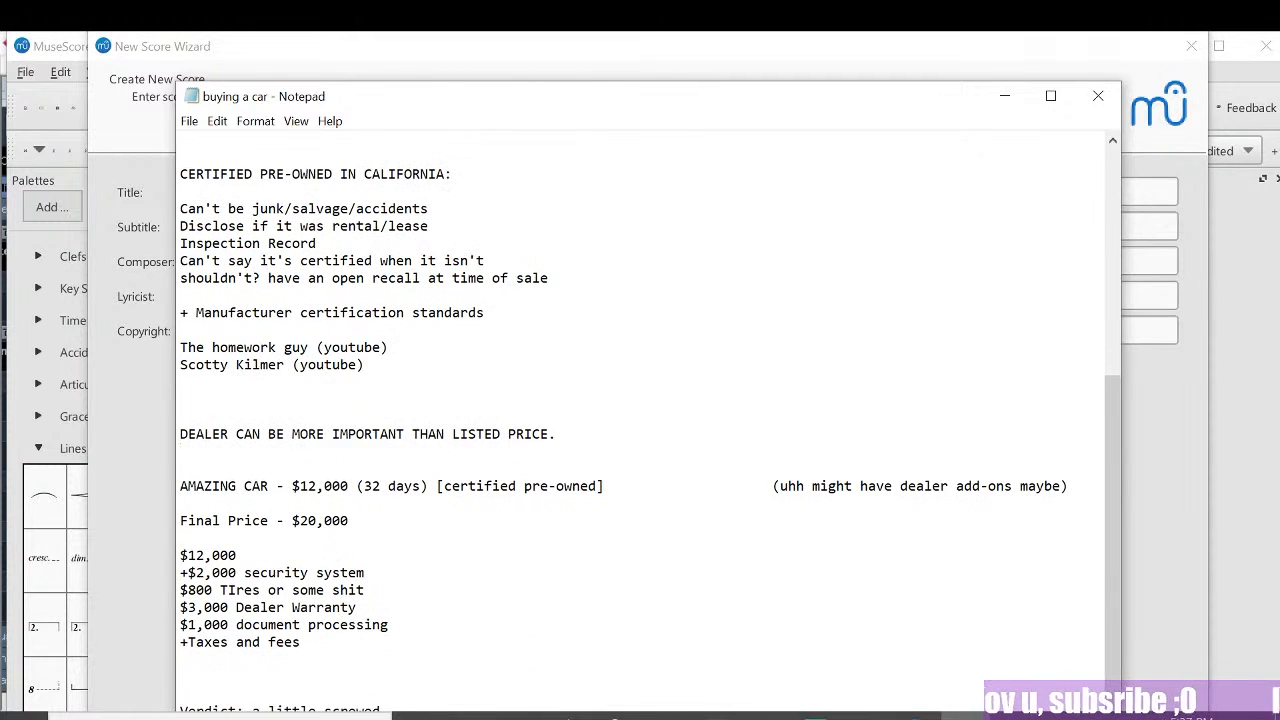
{"action": "left_click_drag", "start_coordinate": [300, 642], "coordinate": [181, 467]}
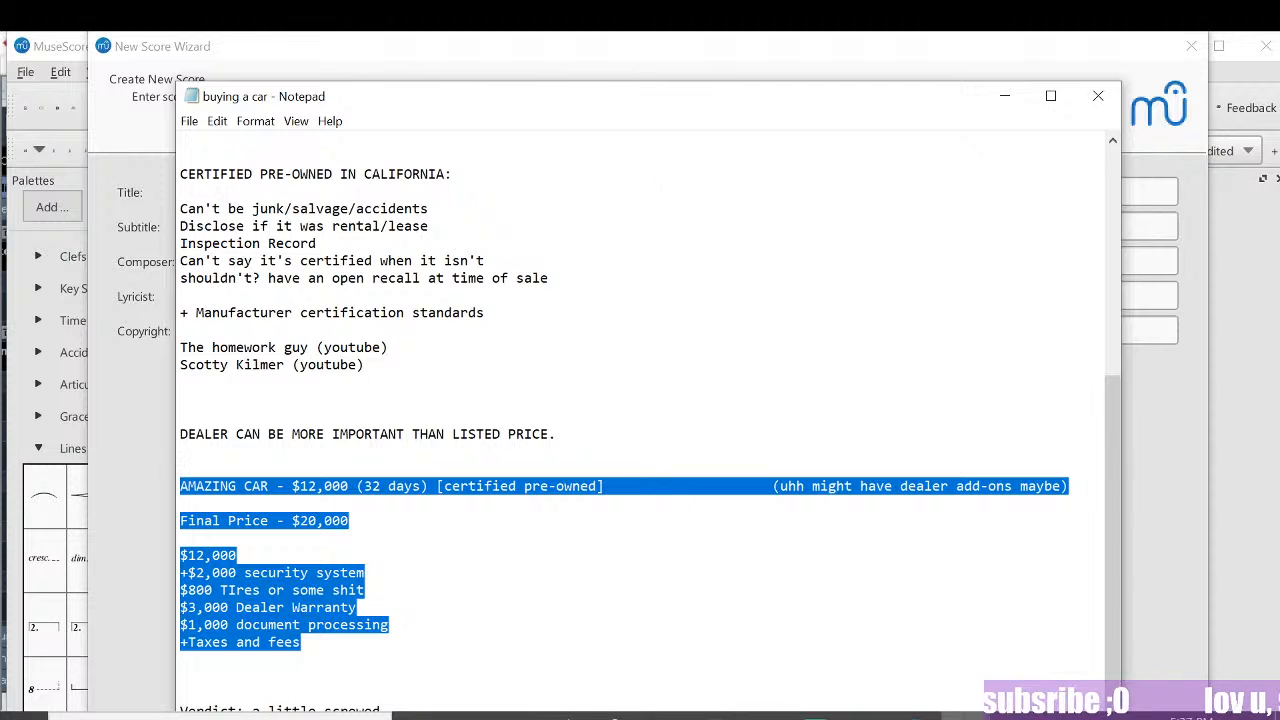
{"action": "left_click", "coordinate": [304, 642]}
Step: Return to the DO list and examine the entry on thoroughly reading each contract
{"action": "scroll", "coordinate": [640, 420], "scroll_direction": "up", "scroll_amount": 4}
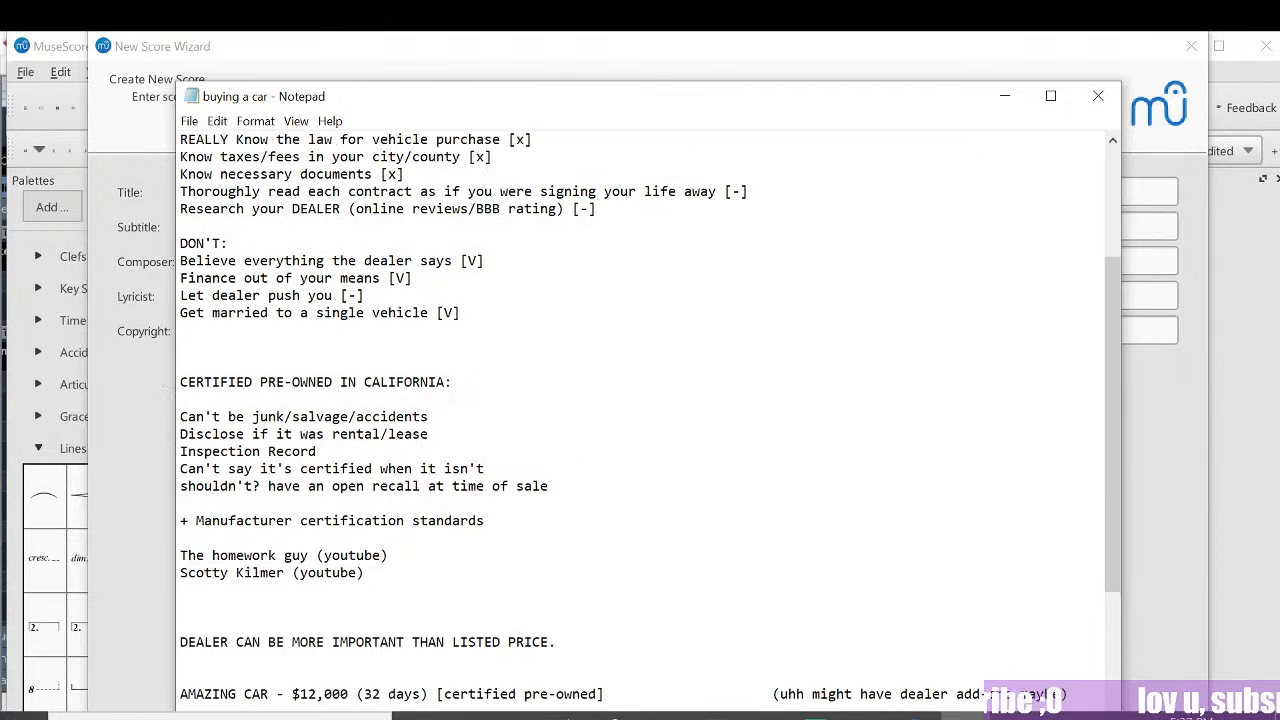
{"action": "scroll", "coordinate": [640, 420], "scroll_direction": "up", "scroll_amount": 2}
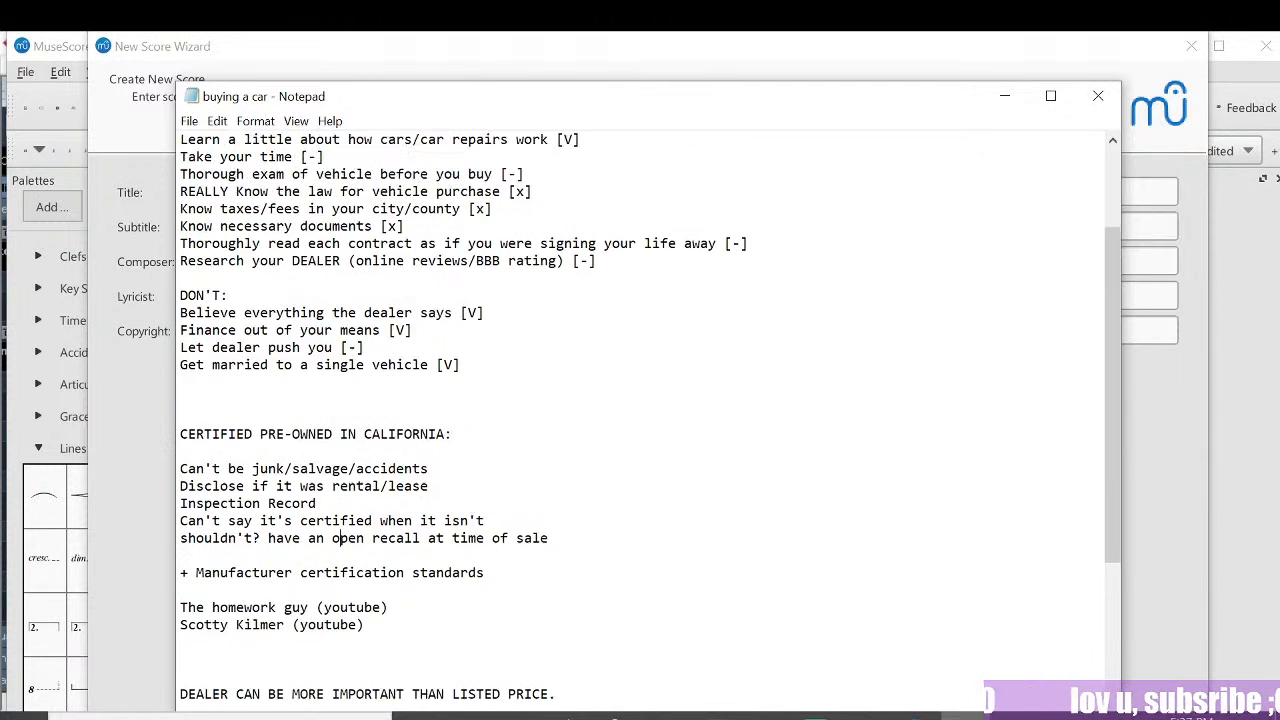
{"action": "scroll", "coordinate": [640, 420], "scroll_direction": "up", "scroll_amount": 1}
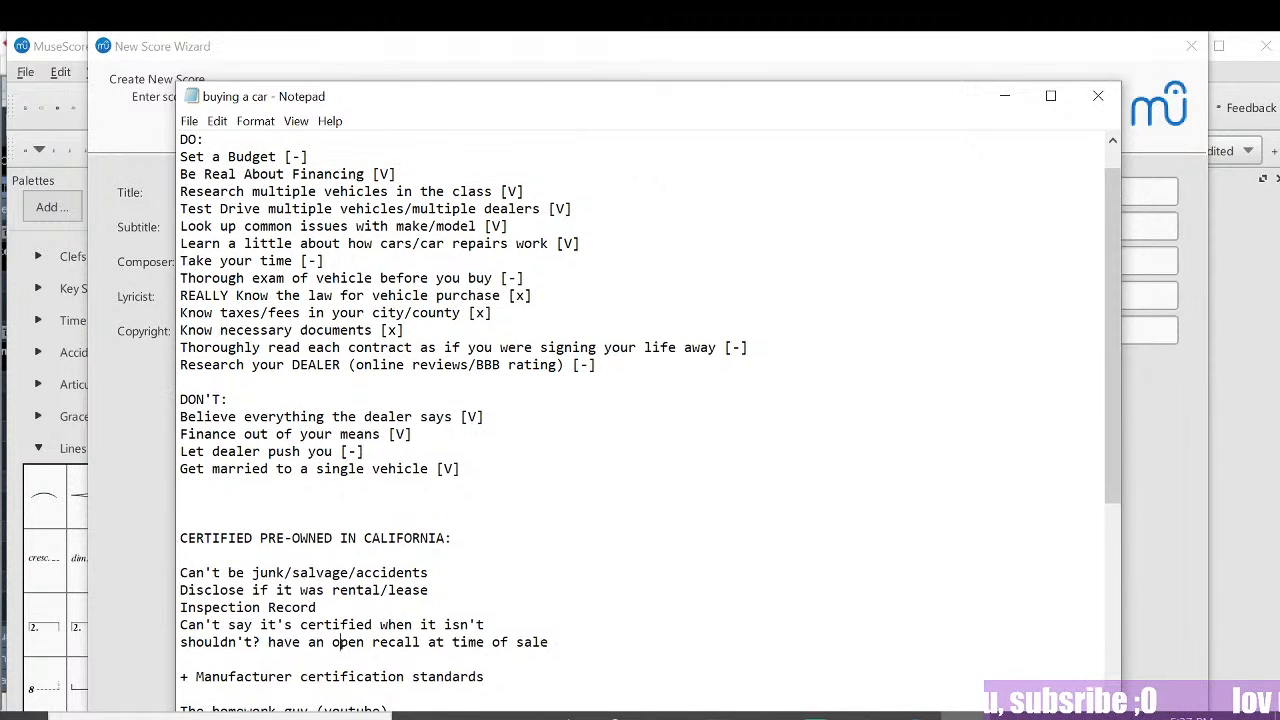
{"action": "left_click_drag", "start_coordinate": [748, 347], "coordinate": [180, 347]}
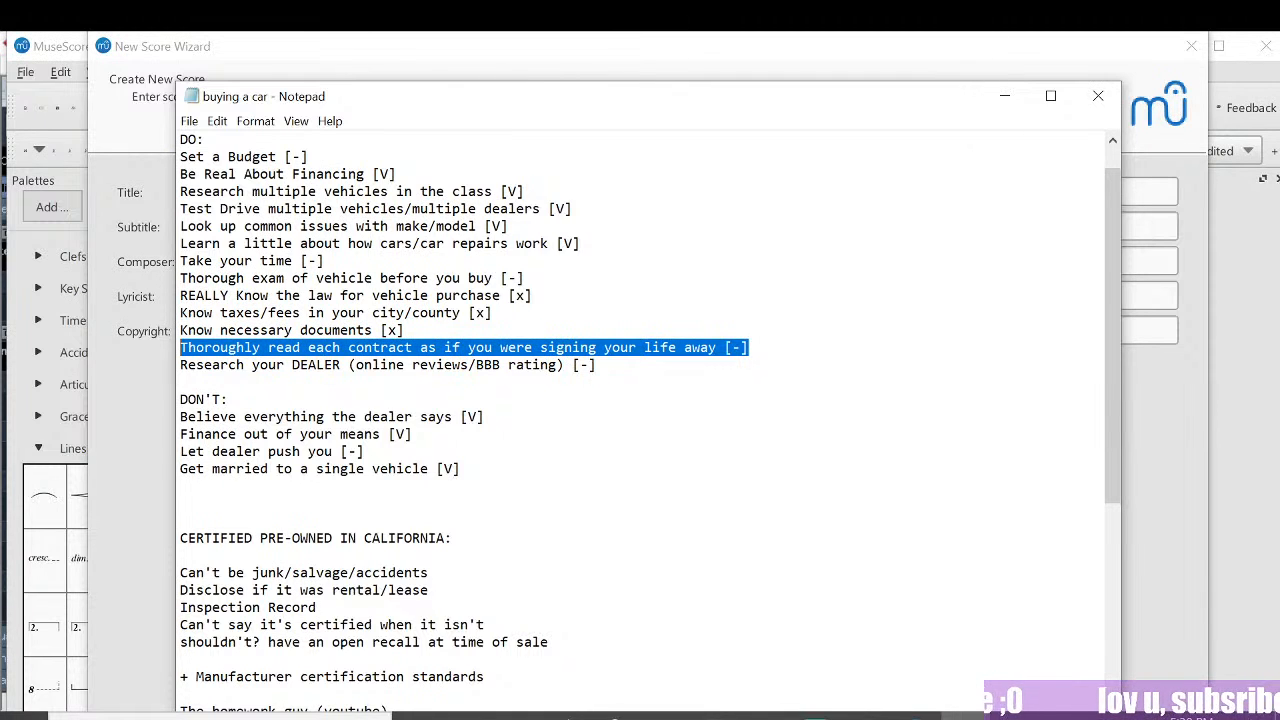
{"action": "left_click", "coordinate": [316, 348]}
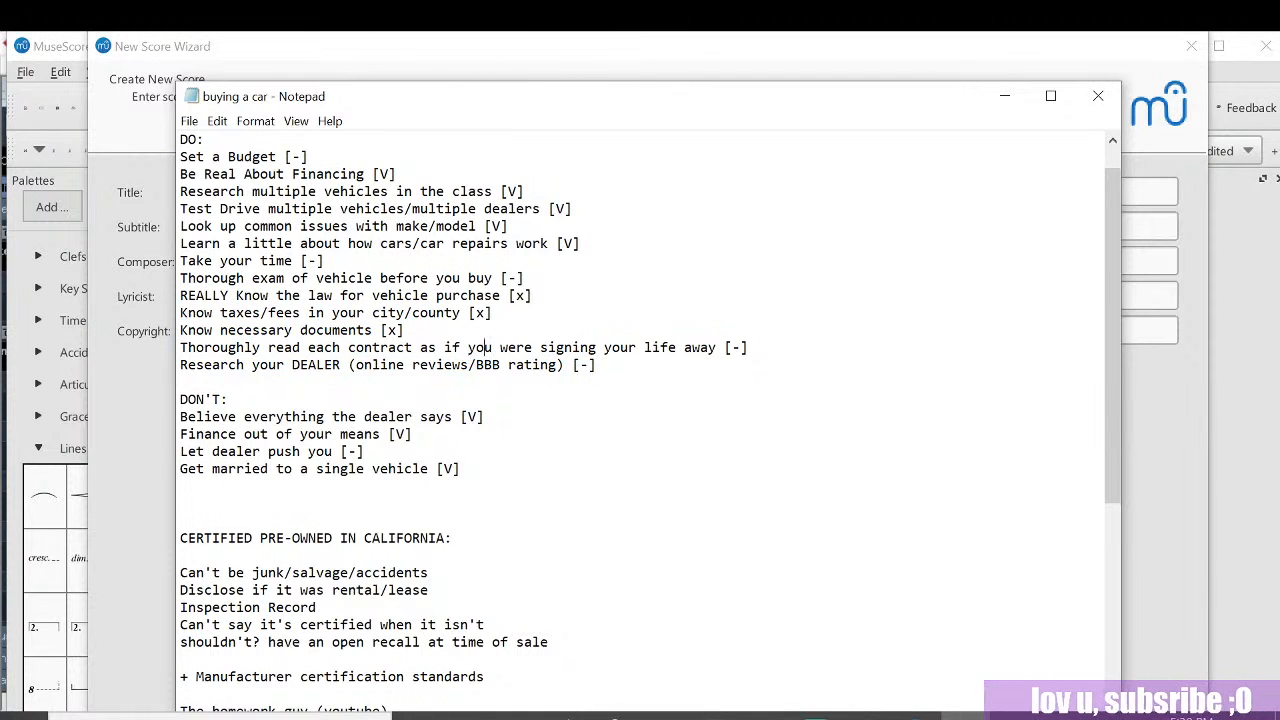
{"action": "left_click_drag", "start_coordinate": [564, 347], "coordinate": [572, 347]}
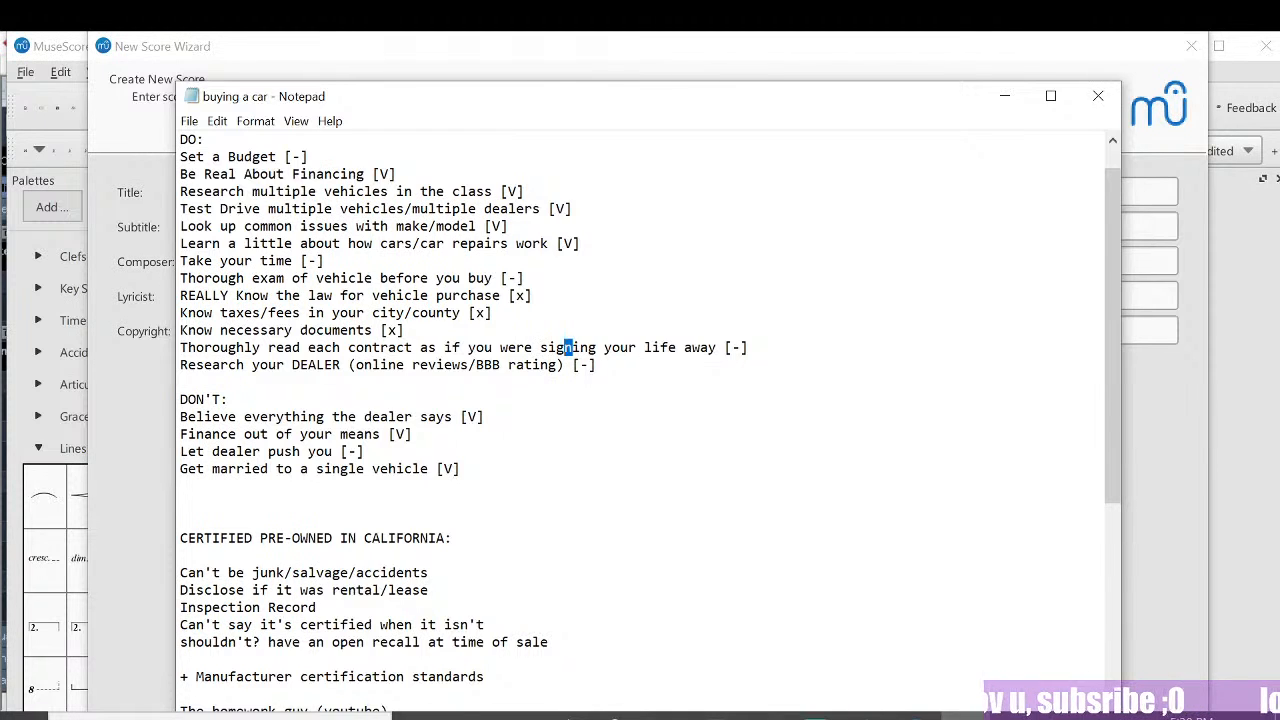
Step: Insert a new line below the Research your DEALER entry in the DO list
{"action": "left_click", "coordinate": [594, 365]}
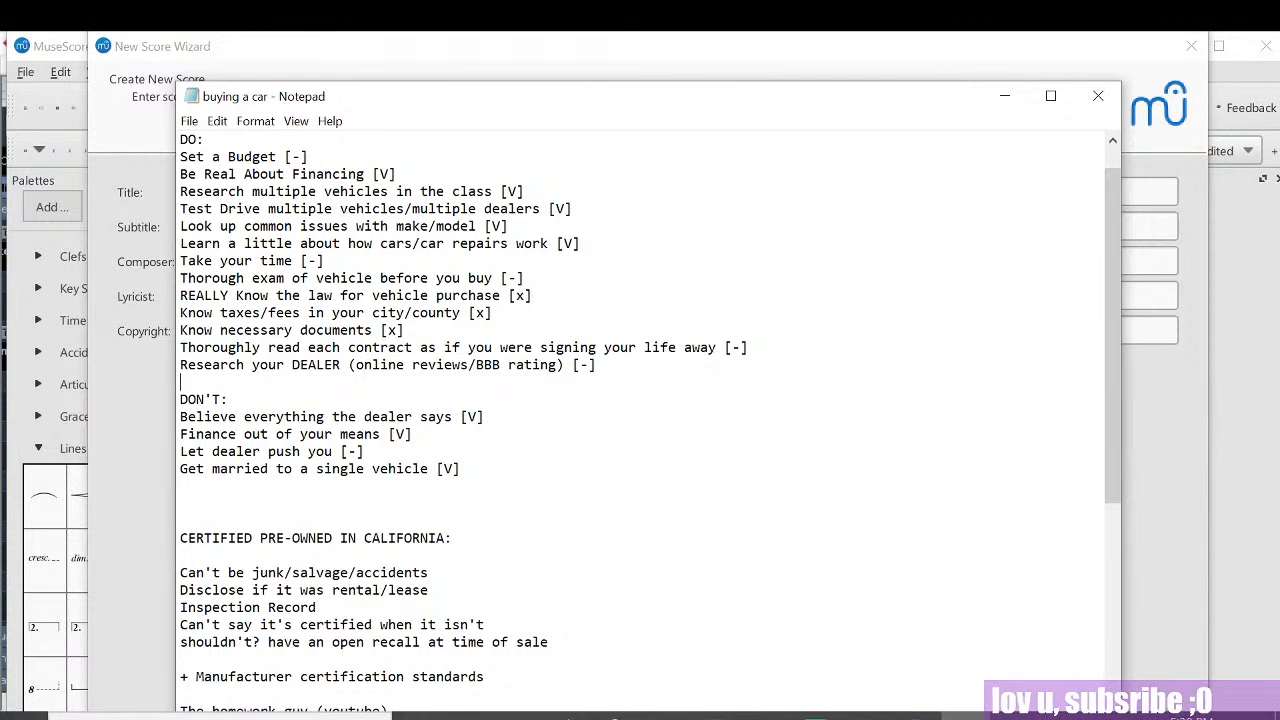
{"action": "key", "text": "Return"}
{"action": "type", "text": "Wa"}
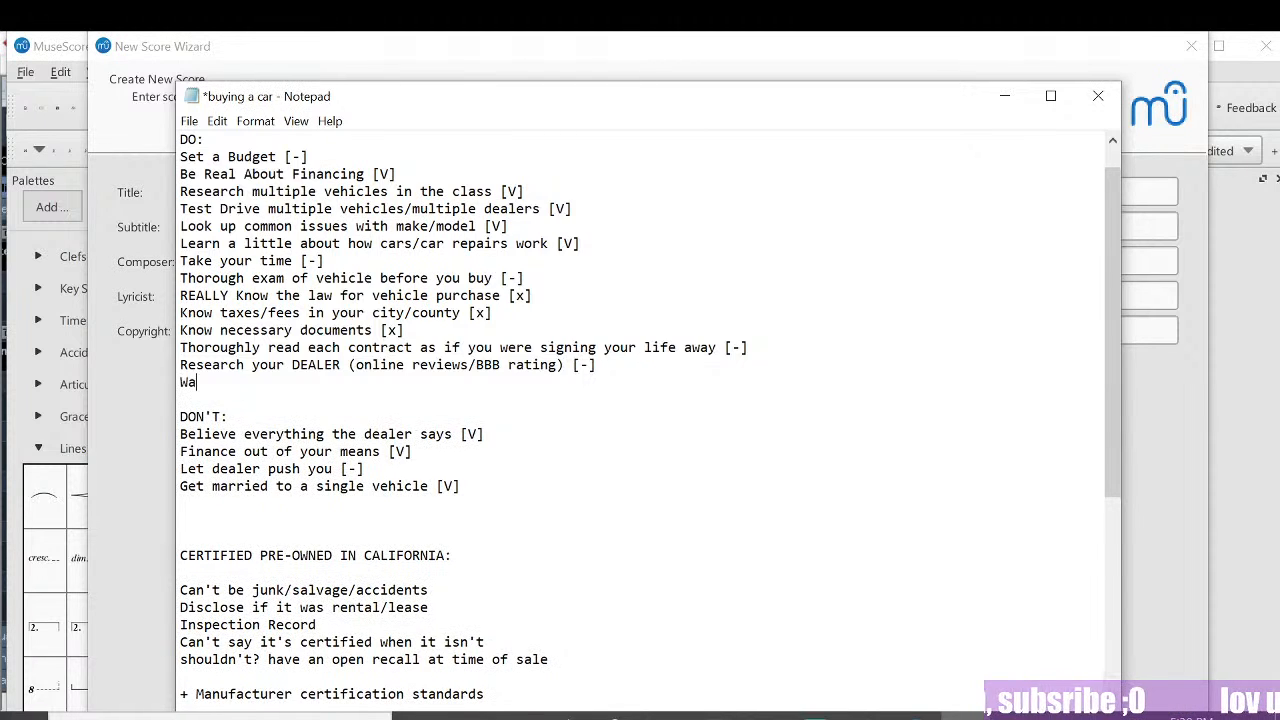
{"action": "type", "text": "lk away if"}
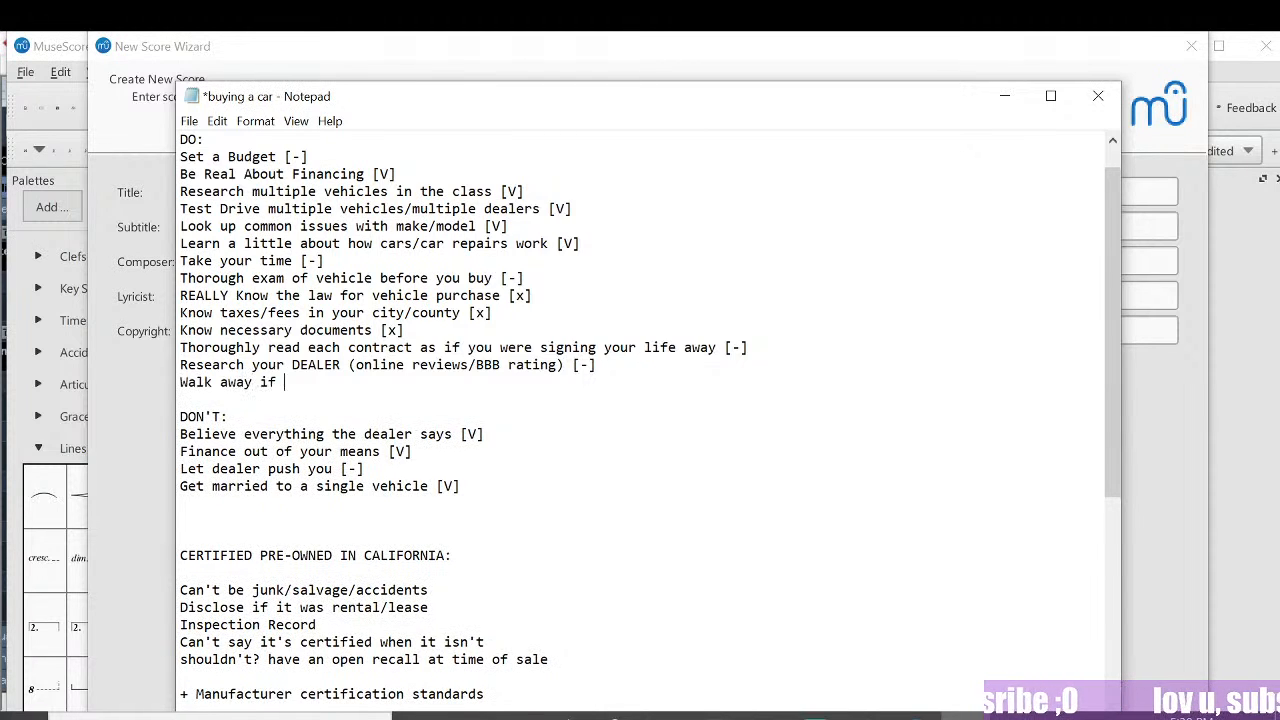
{"action": "key", "text": "BackSpace"}
{"action": "key", "text": "BackSpace"}
{"action": "key", "text": "BackSpace"}
{"action": "key", "text": "BackSpace"}
{"action": "key", "text": "BackSpace"}
{"action": "key", "text": "BackSpace"}
{"action": "key", "text": "BackSpace"}
{"action": "key", "text": "BackSpace"}
{"action": "key", "text": "BackSpace"}
{"action": "key", "text": "BackSpace"}
{"action": "key", "text": "BackSpace"}
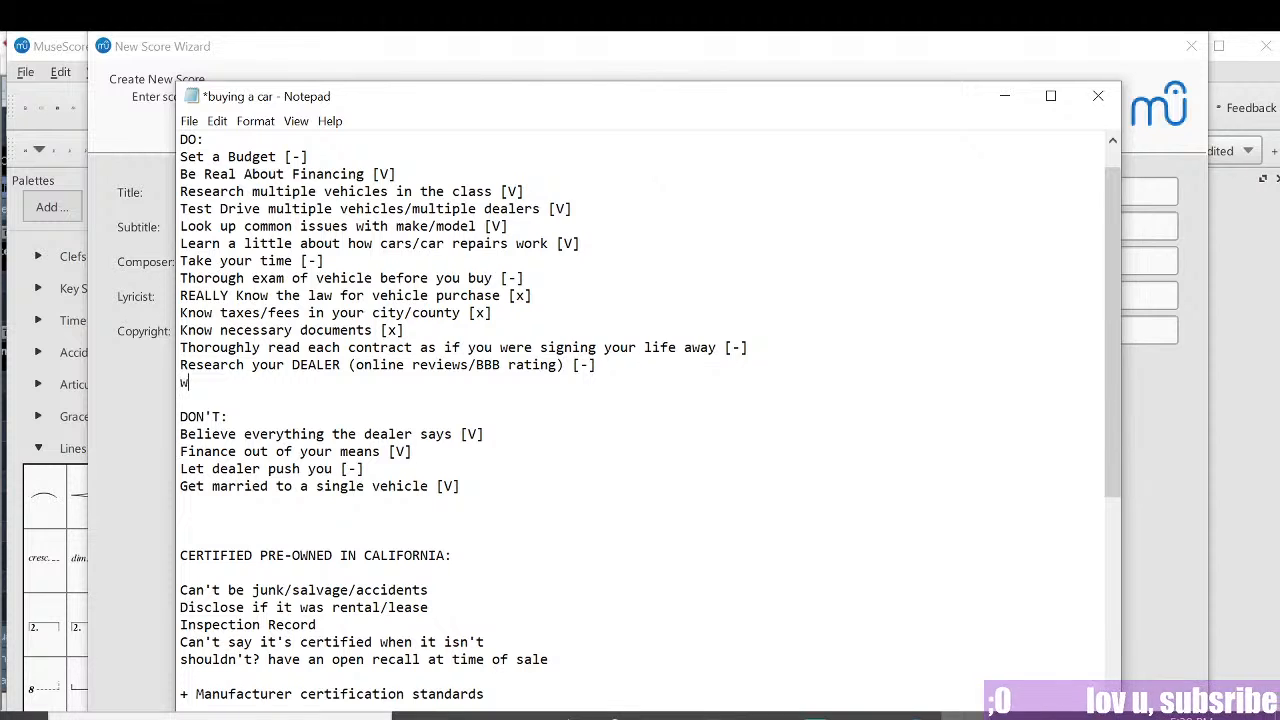
Step: Write the last DO entry as "WALK AWAY IF NECESSARY OR EVEN IF YOU JUST FEEL LIKE IT [-]" and save the notes
{"action": "type", "text": "ALK AWAY"}
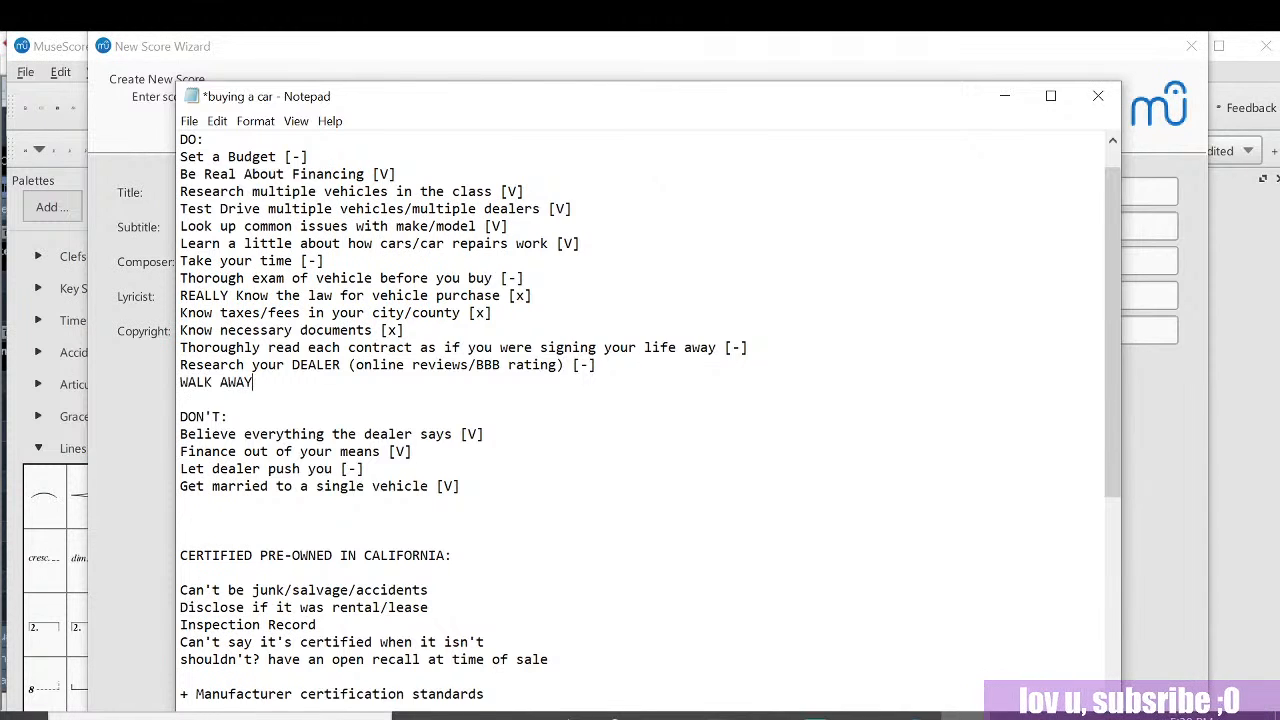
{"action": "type", "text": " IF NEC"}
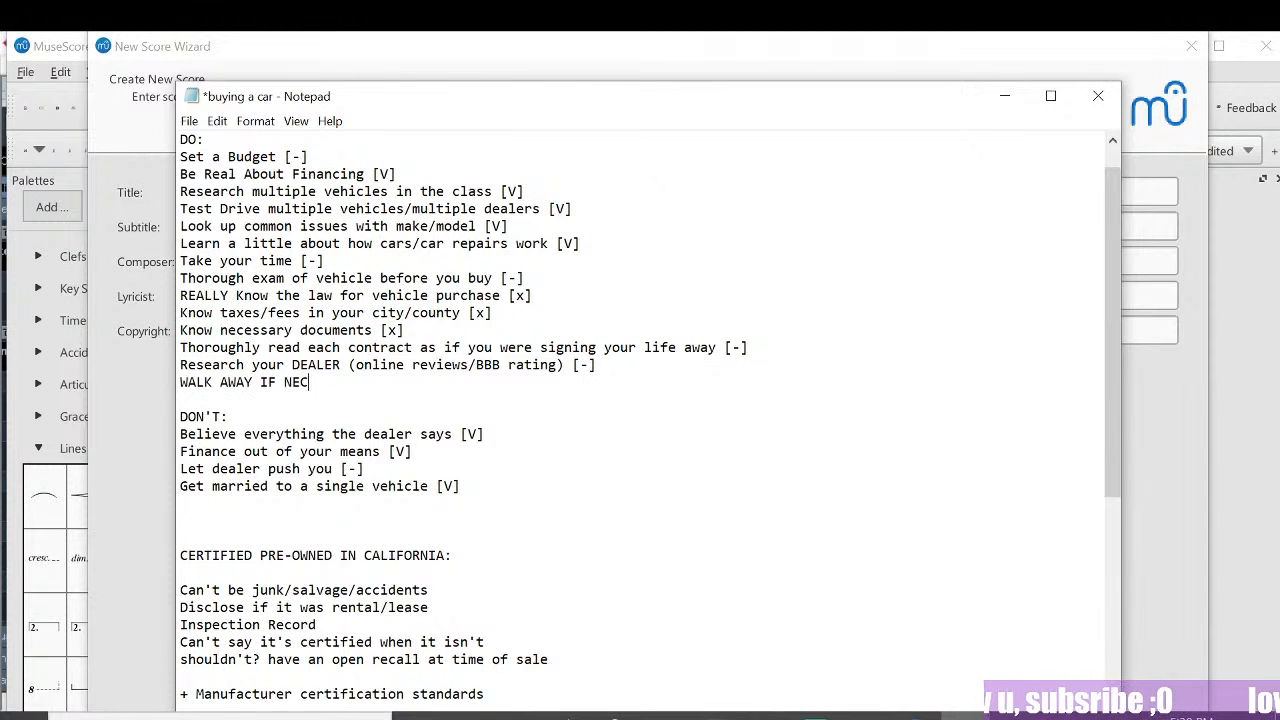
{"action": "type", "text": "ESSARY OR "}
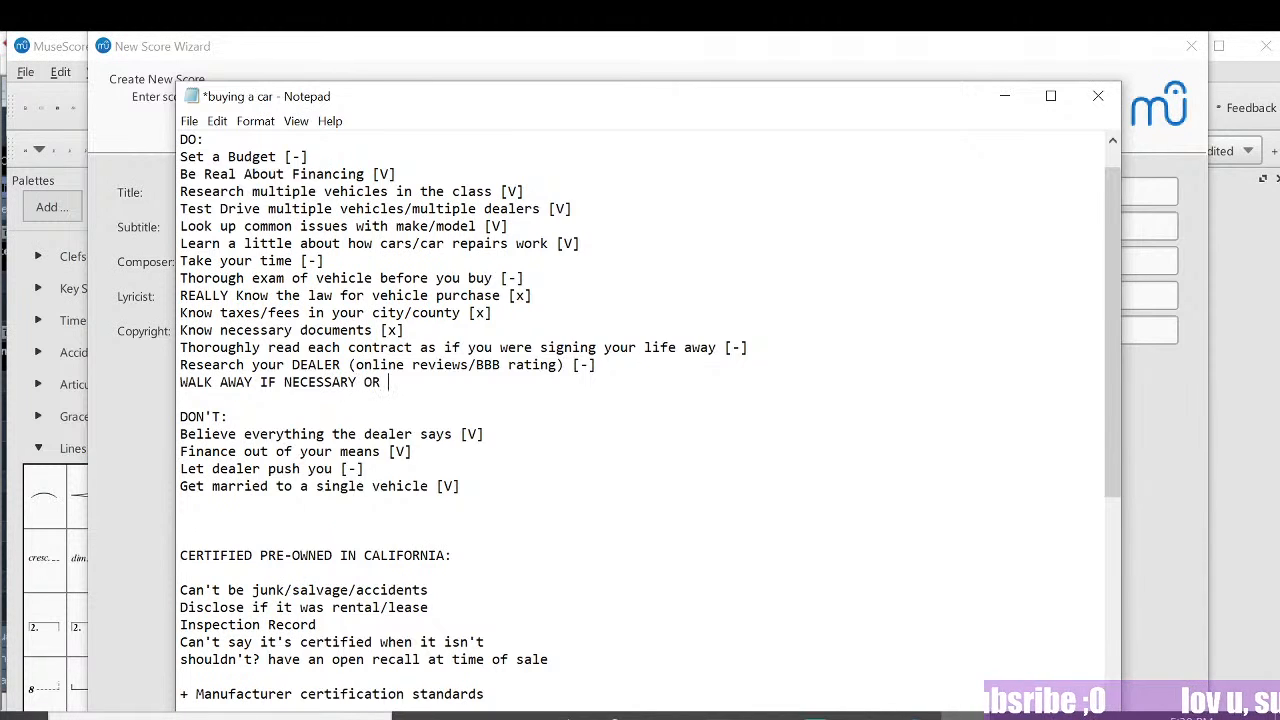
{"action": "type", "text": "EVEN IF YOU JUST FEEL"}
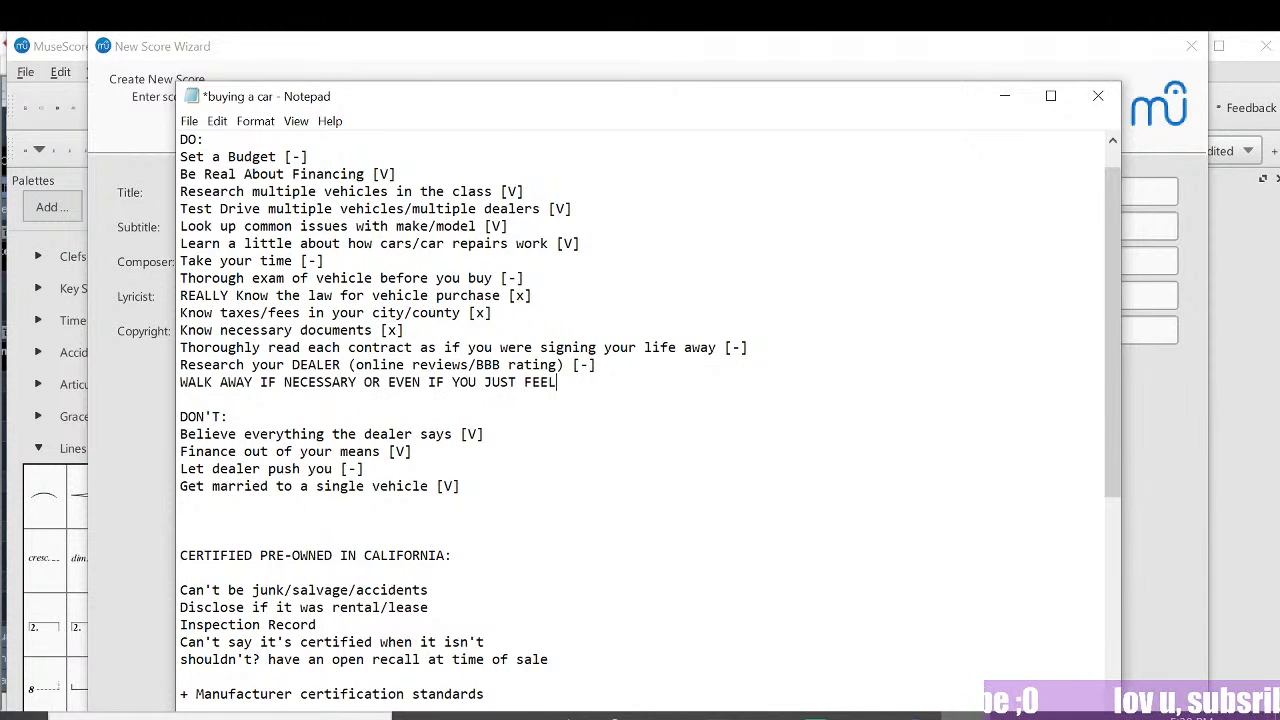
{"action": "type", "text": " LIKE IT ["}
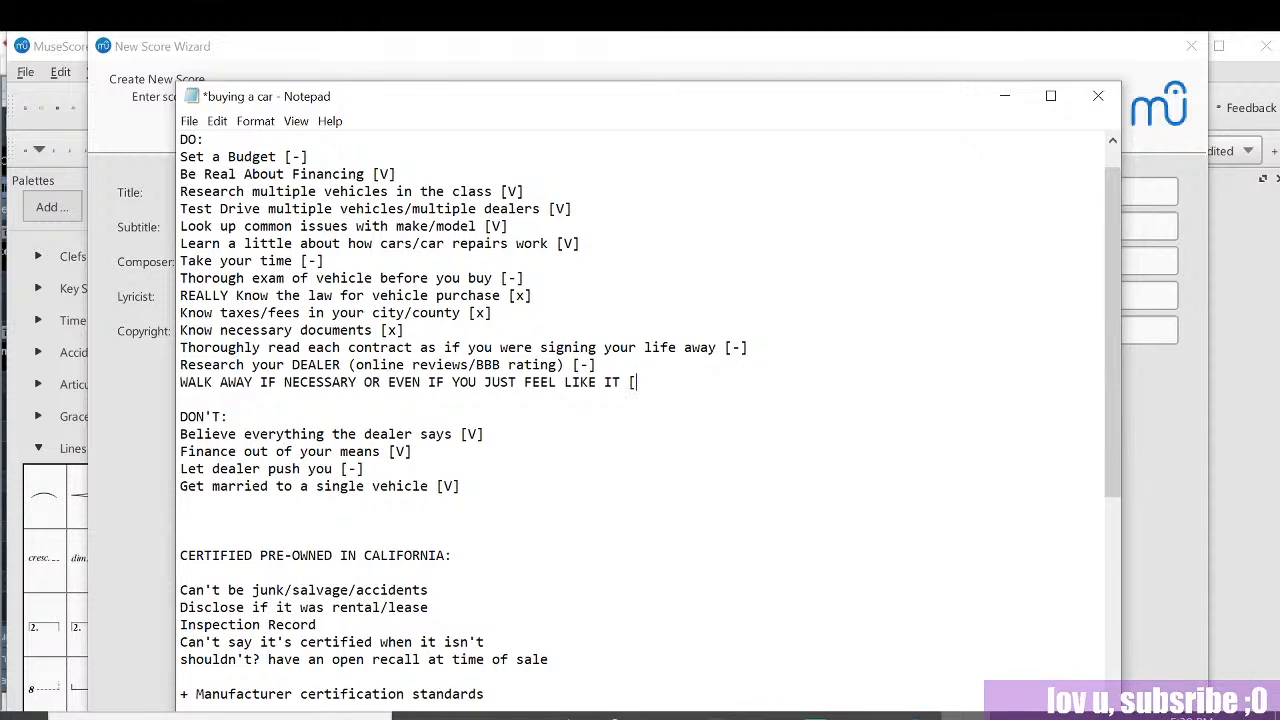
{"action": "type", "text": "-]"}
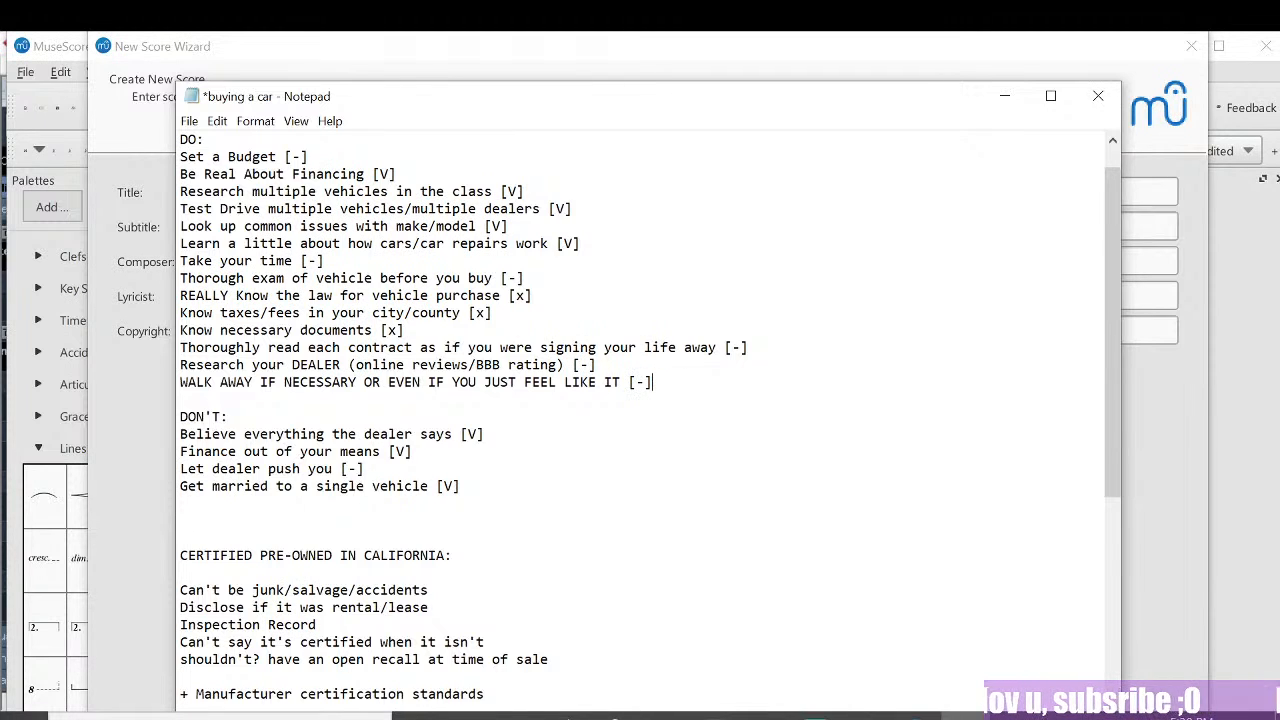
{"action": "key", "text": "ctrl+s"}
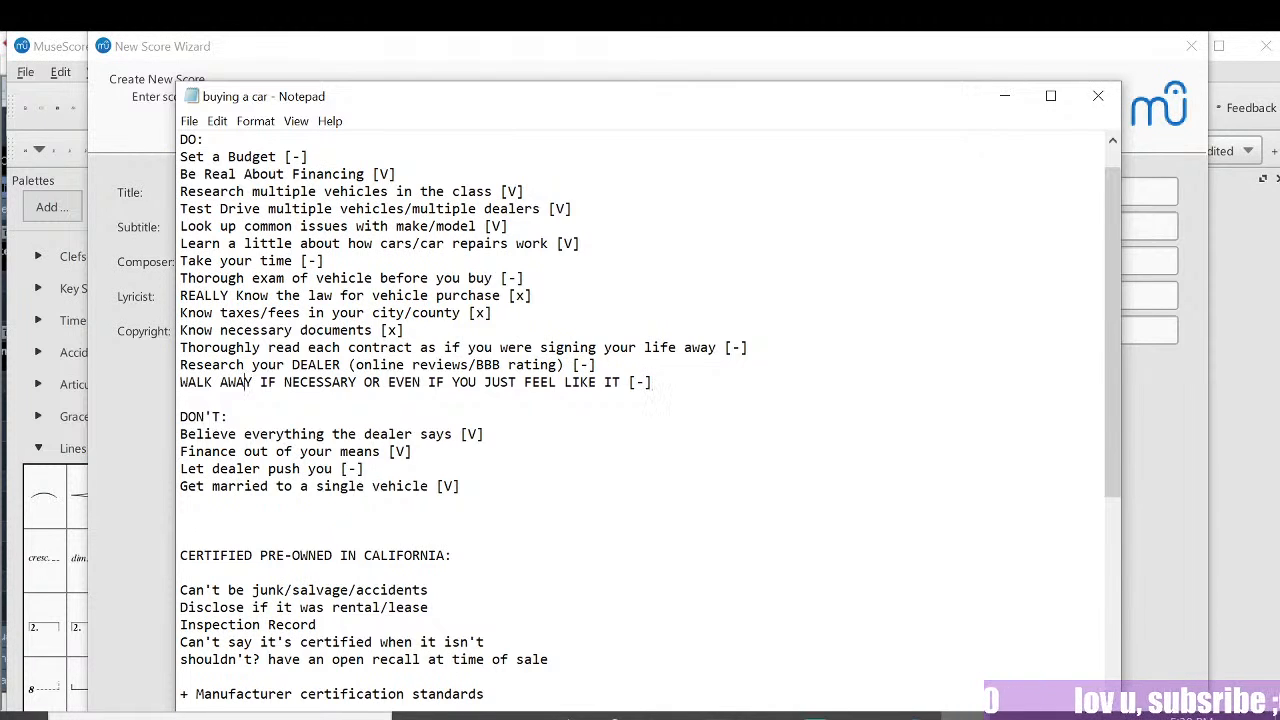
Step: Read along the WALK AWAY entry and the contract-reading entry in the DO list
{"action": "key", "text": "Right"}
{"action": "key", "text": "Right"}
{"action": "key", "text": "Right"}
{"action": "key", "text": "Right"}
{"action": "key", "text": "Right"}
{"action": "key", "text": "Right"}
{"action": "key", "text": "Right"}
{"action": "key", "text": "Right"}
{"action": "key", "text": "Right"}
{"action": "key", "text": "Right"}
{"action": "key", "text": "Right"}
{"action": "key", "text": "Right"}
{"action": "key", "text": "Right"}
{"action": "key", "text": "Right"}
{"action": "key", "text": "Right"}
{"action": "key", "text": "Right"}
{"action": "key", "text": "Right"}
{"action": "key", "text": "Right"}
{"action": "key", "text": "Right"}
{"action": "key", "text": "Right"}
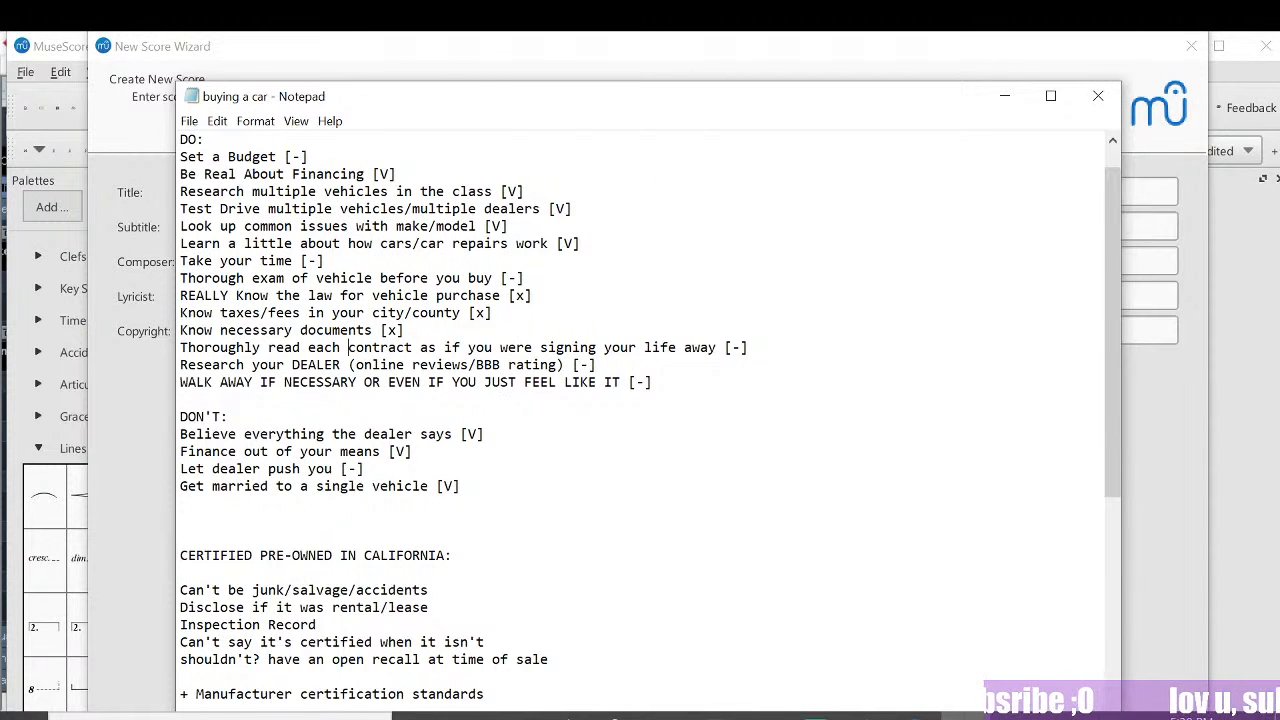
Step: Examine the AMAZING CAR example again, from its listed price through the dealer add-ons
{"action": "scroll", "coordinate": [650, 420], "scroll_direction": "down", "scroll_amount": 7}
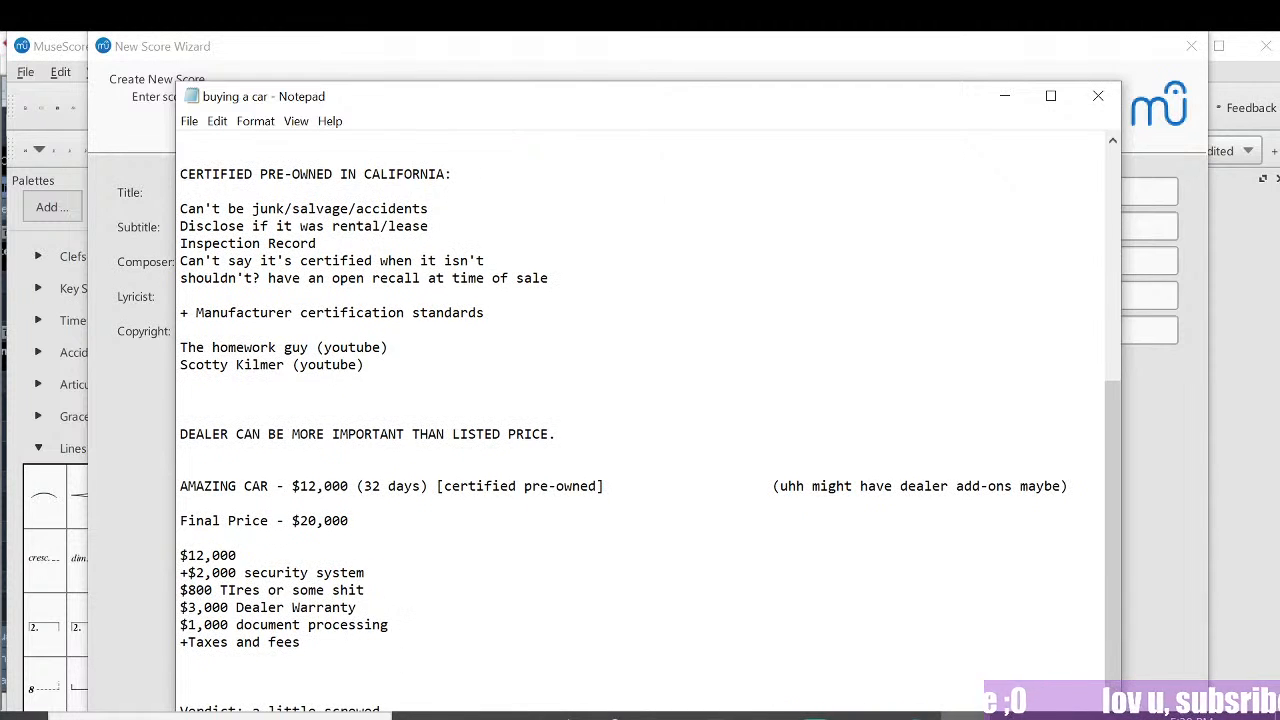
{"action": "left_click_drag", "start_coordinate": [303, 642], "coordinate": [186, 452]}
{"action": "left_click", "coordinate": [368, 590]}
{"action": "left_click_drag", "start_coordinate": [303, 642], "coordinate": [228, 435]}
{"action": "left_click", "coordinate": [240, 556]}
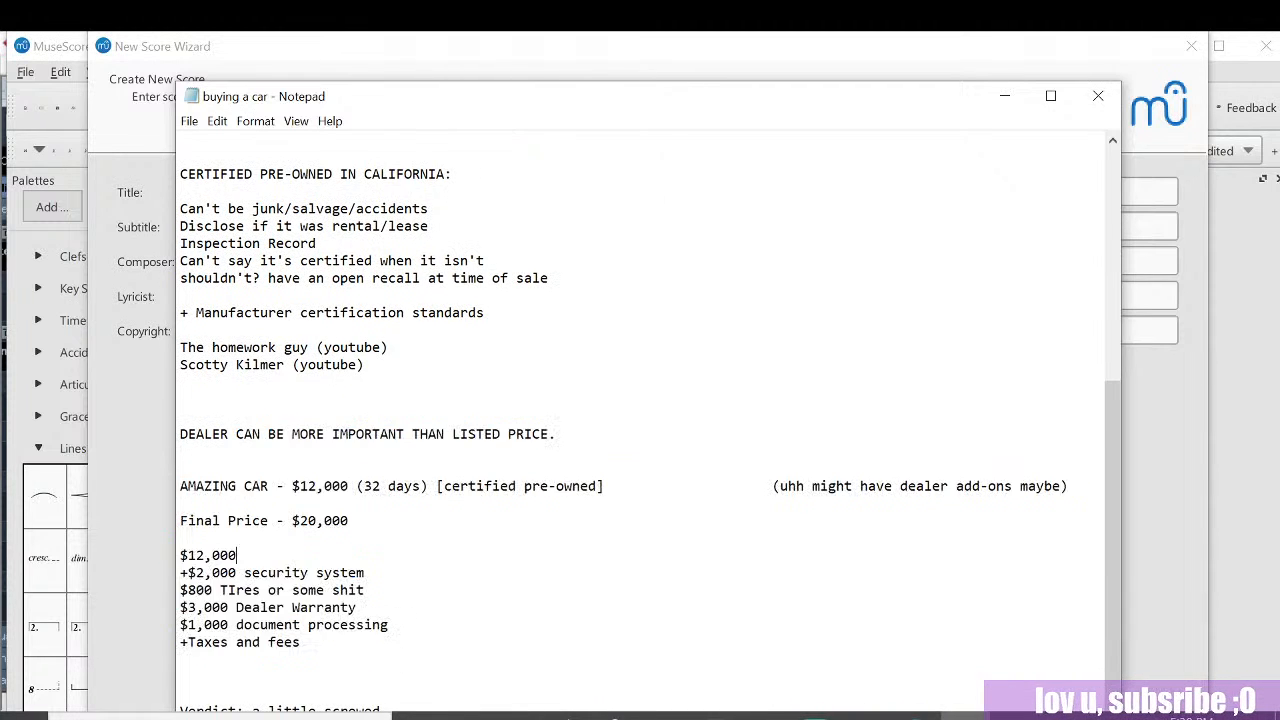
{"action": "left_click_drag", "start_coordinate": [392, 625], "coordinate": [188, 452]}
{"action": "left_click", "coordinate": [240, 556]}
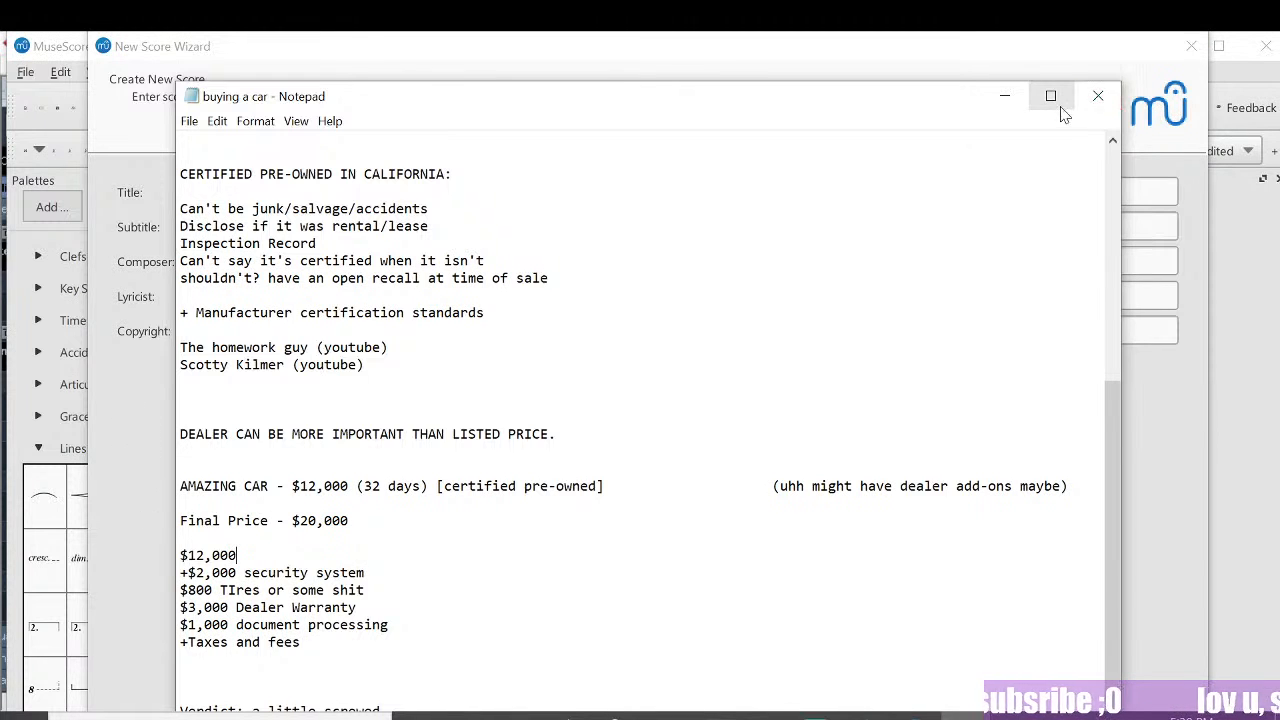
Step: Close the car-buying notes and reposition the New Score Wizard window in MuseScore
{"action": "left_click", "coordinate": [1090, 104]}
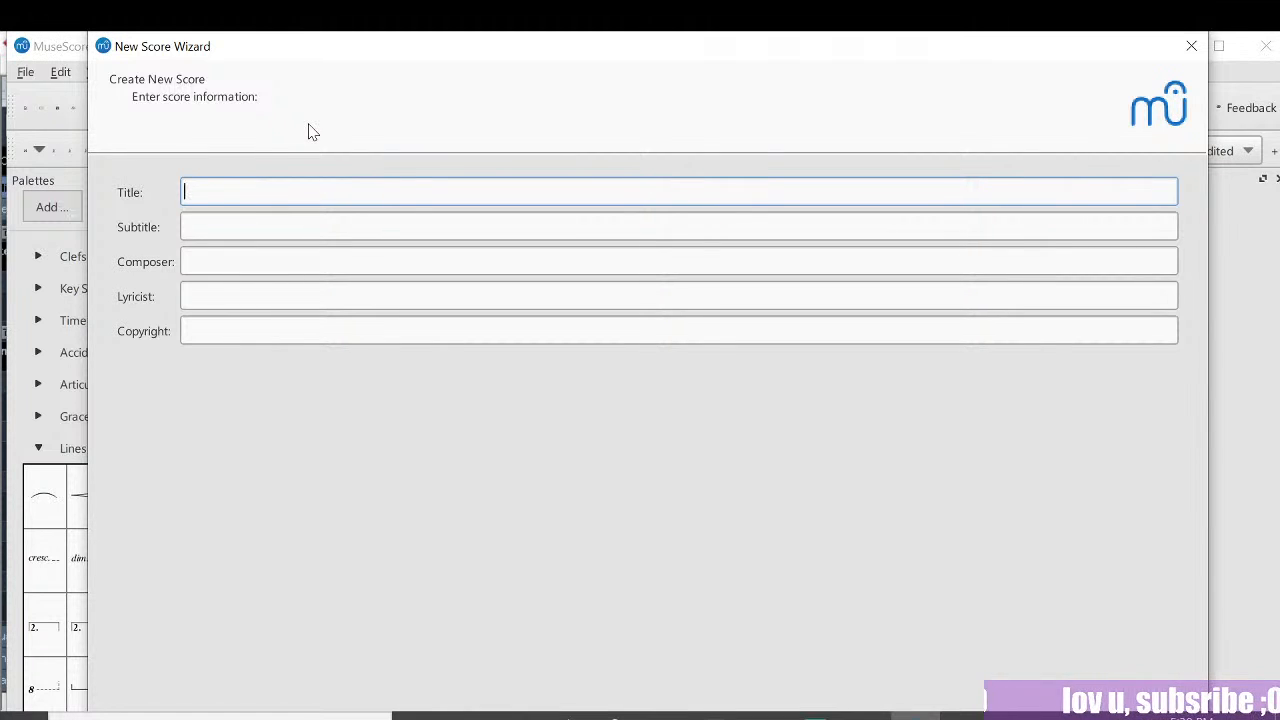
{"action": "left_click_drag", "start_coordinate": [457, 60], "coordinate": [450, 91]}
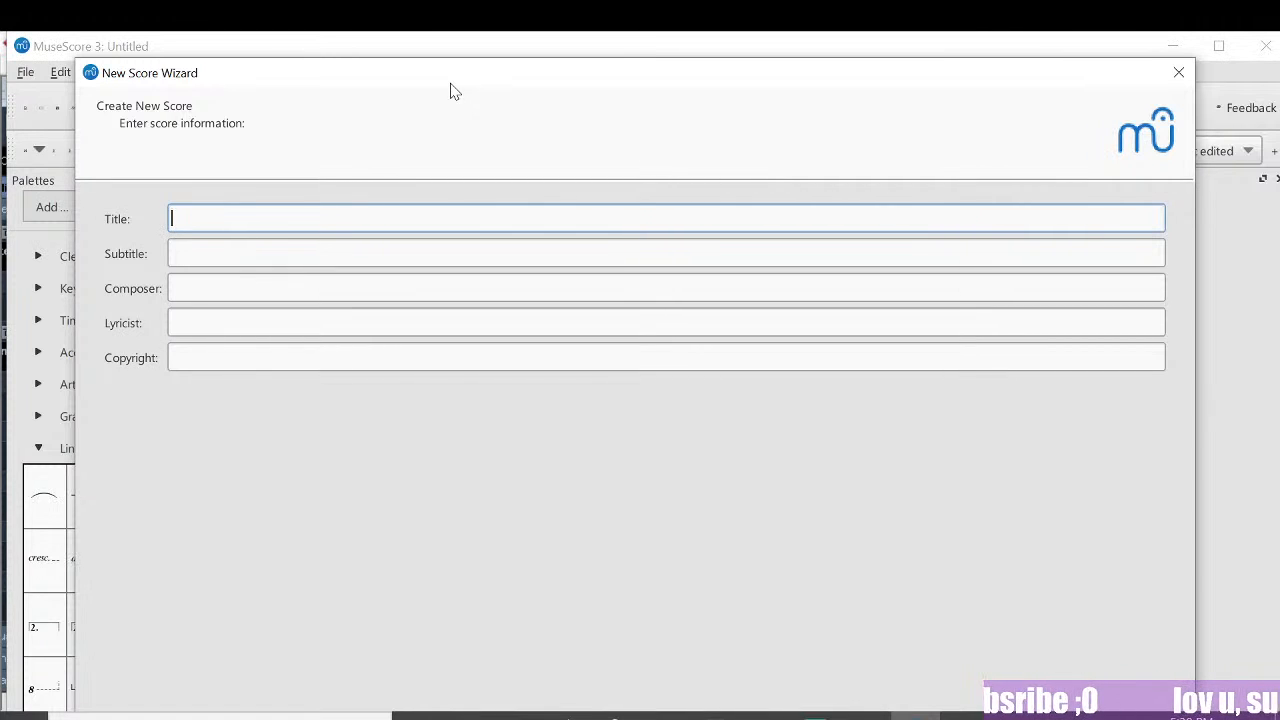
{"action": "left_click_drag", "start_coordinate": [485, 74], "coordinate": [415, 42]}
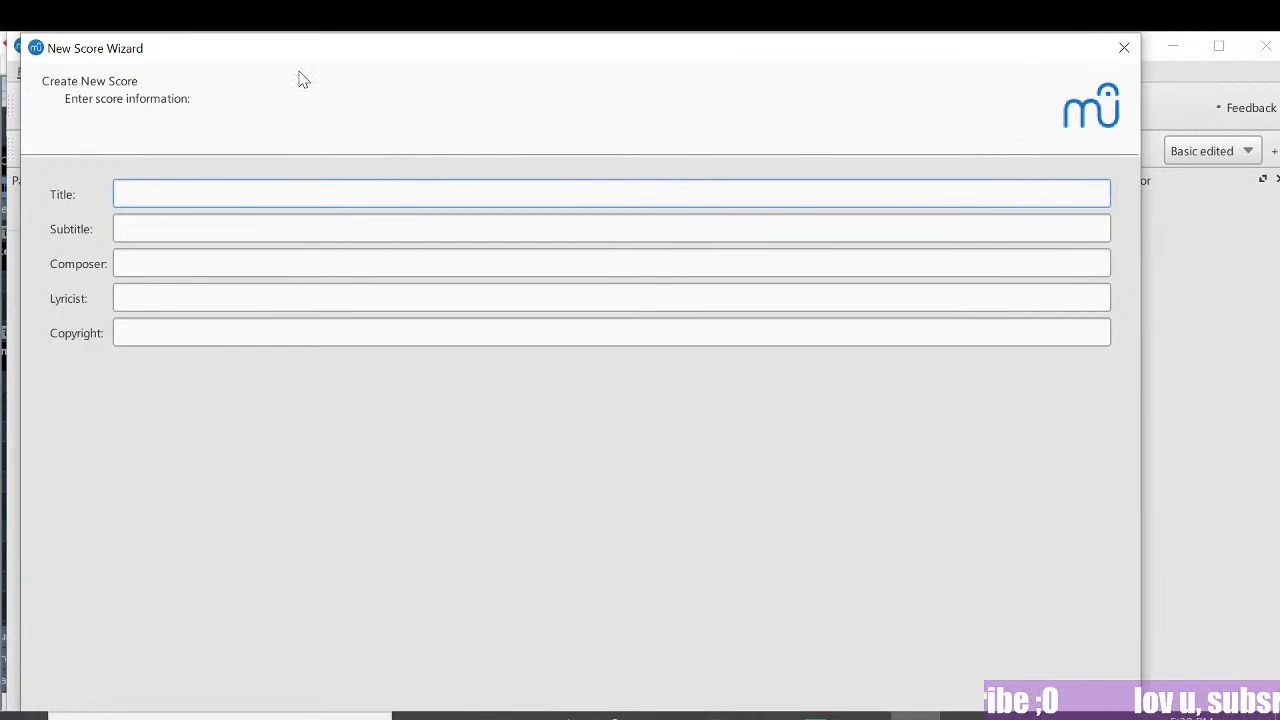
{"action": "left_click_drag", "start_coordinate": [366, 55], "coordinate": [453, 64]}
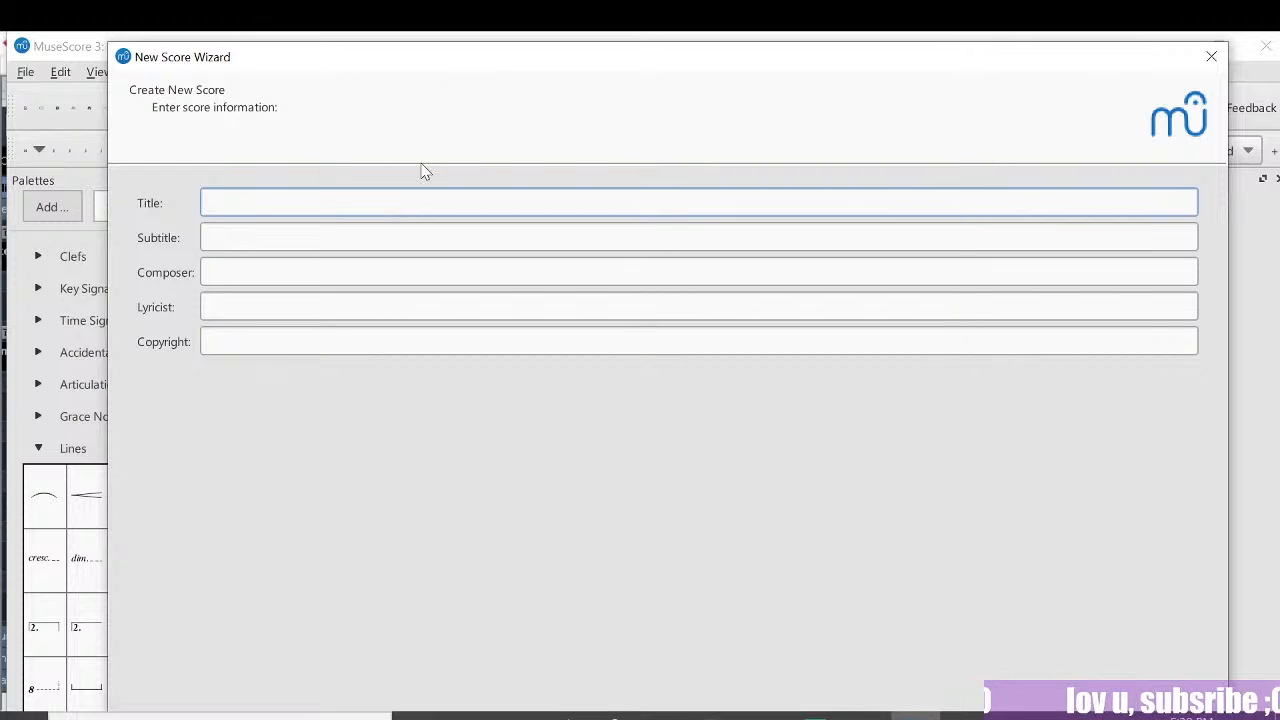
Step: Enter the score title "The Christmas Song", the composers "Robert Wells, Mel Torme", and "arr." with the arranger's full name as lyricist
{"action": "type", "text": "ristmas Song"}
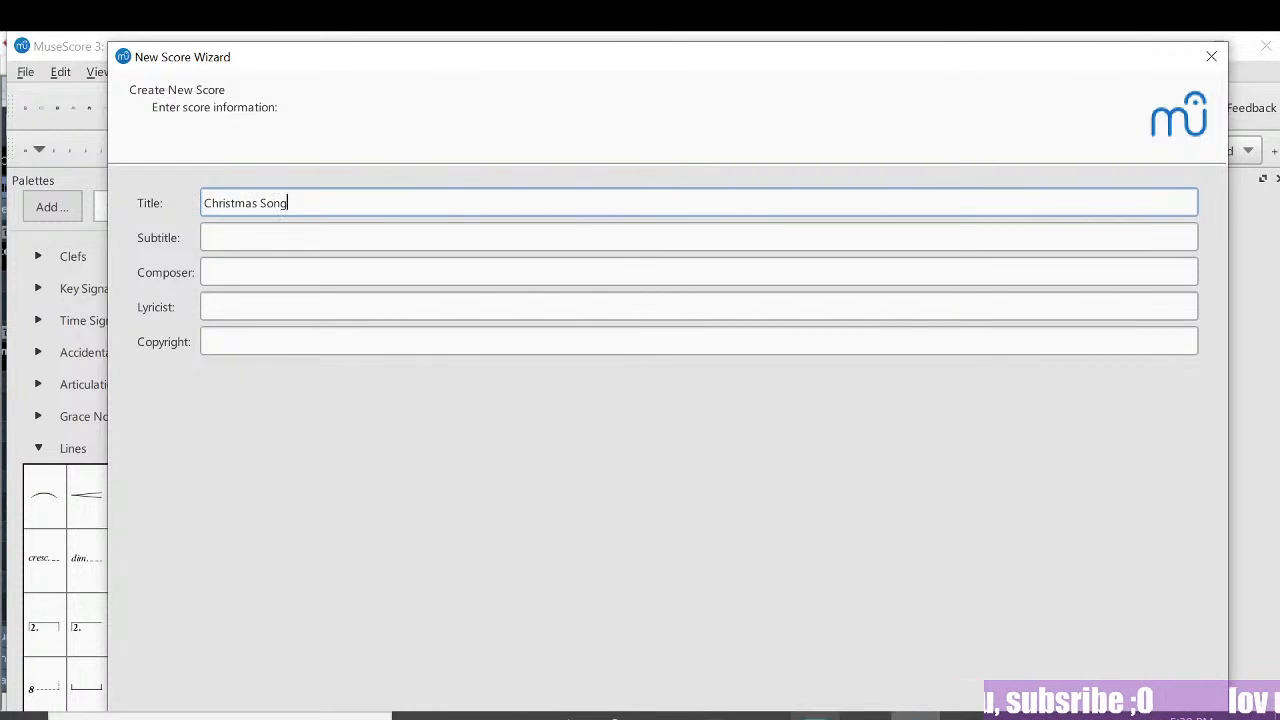
{"action": "left_click", "coordinate": [845, 716]}
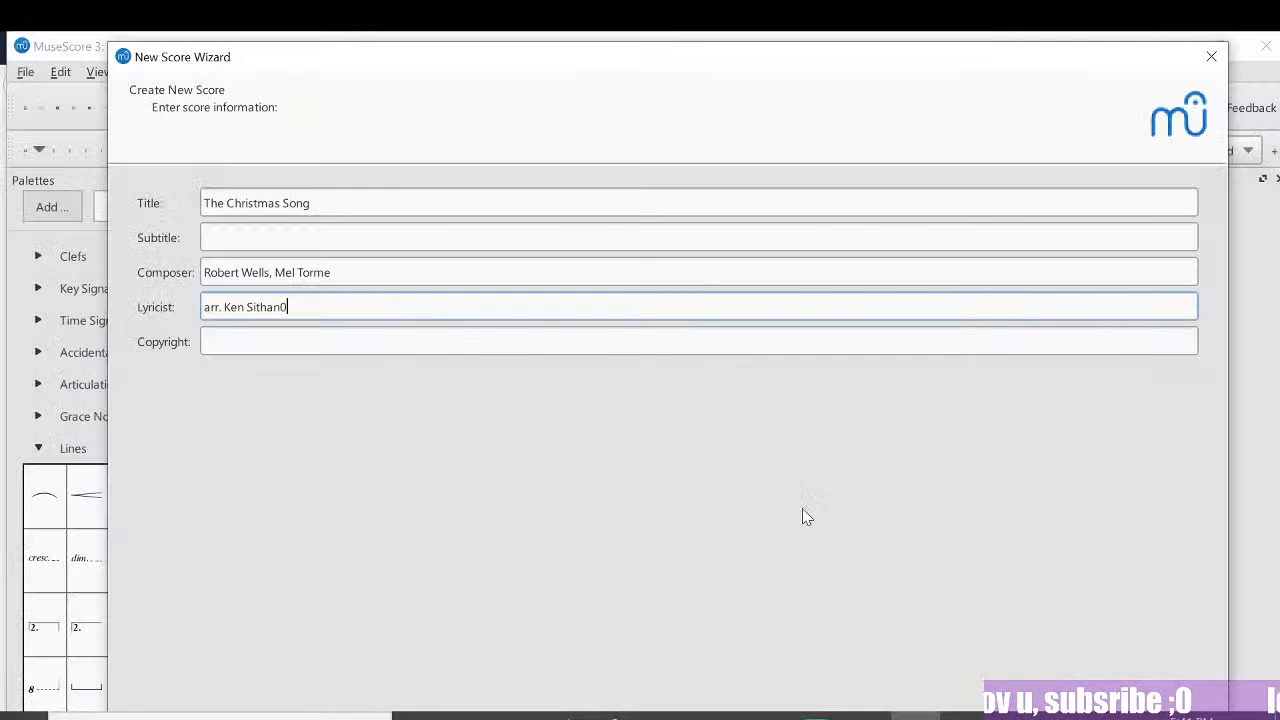
{"action": "key", "text": "BackSpace"}
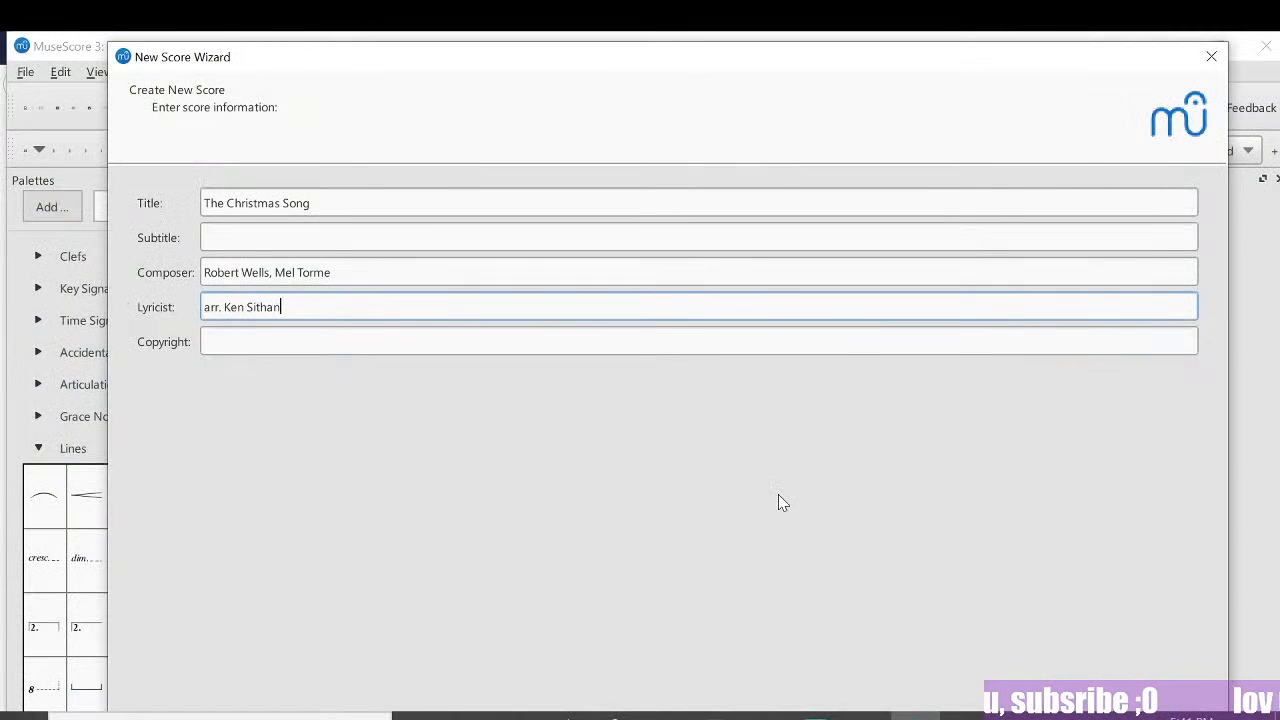
Step: Accept the score information, use the Choose Instruments template, and add a B♭ Trumpet to the instrument list
{"action": "left_click_drag", "start_coordinate": [715, 62], "coordinate": [652, 52]}
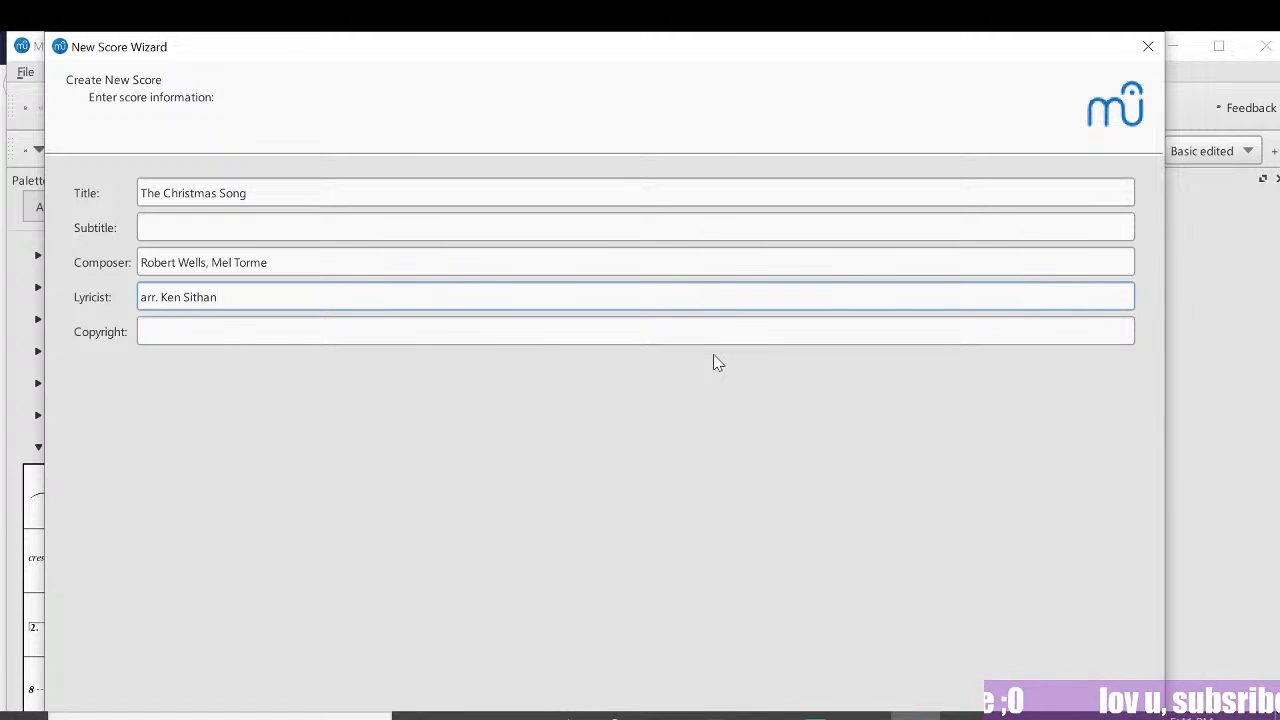
{"action": "key", "text": "Return"}
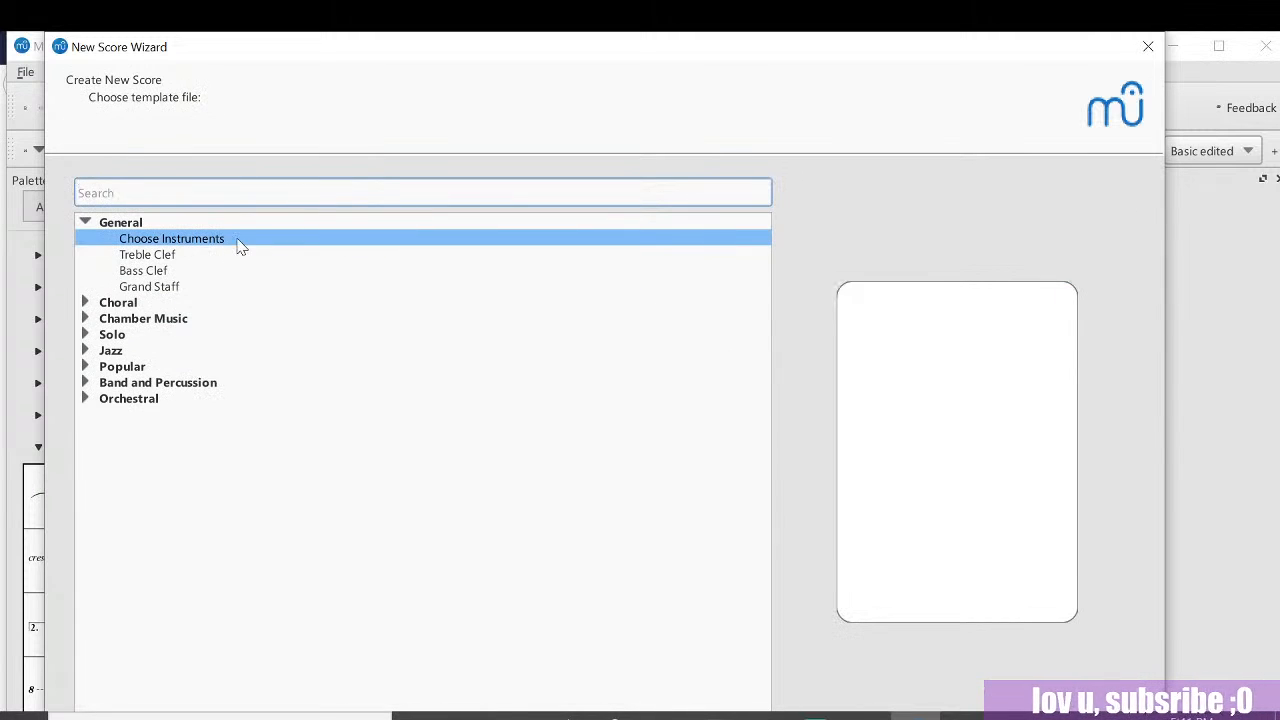
{"action": "key", "text": "Return"}
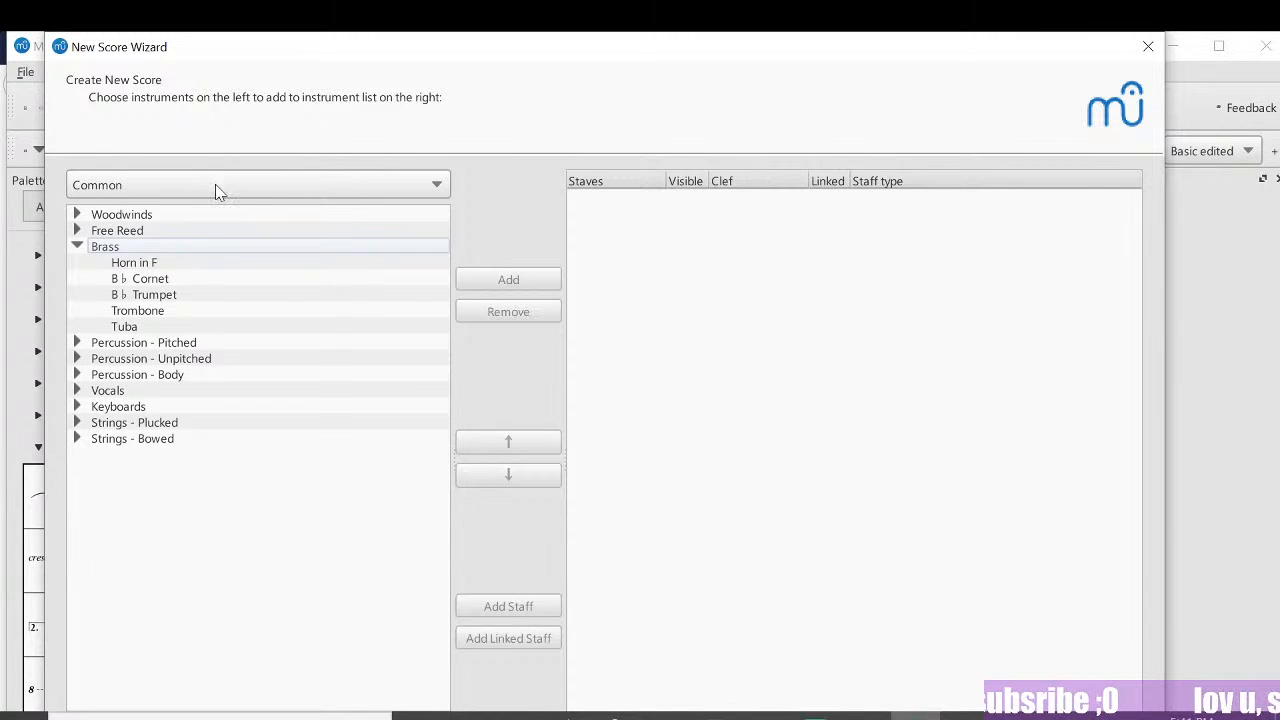
{"action": "double_click", "coordinate": [165, 301]}
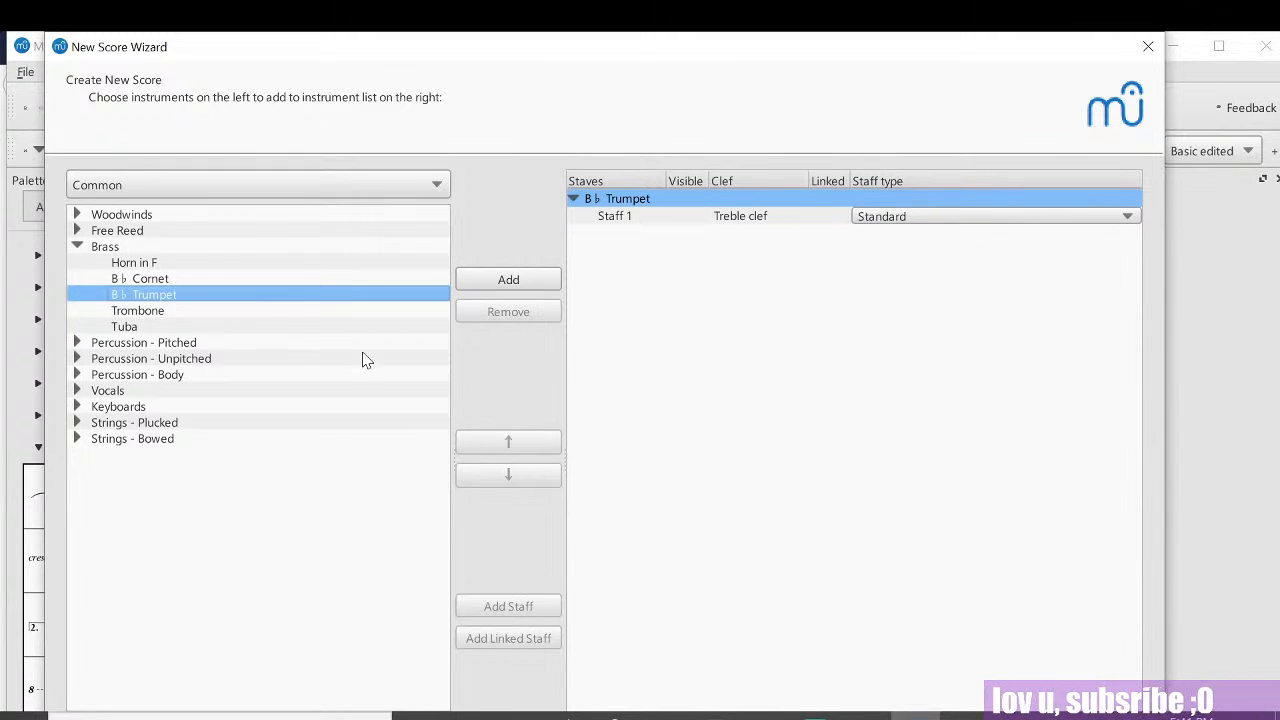
{"action": "left_click", "coordinate": [366, 526]}
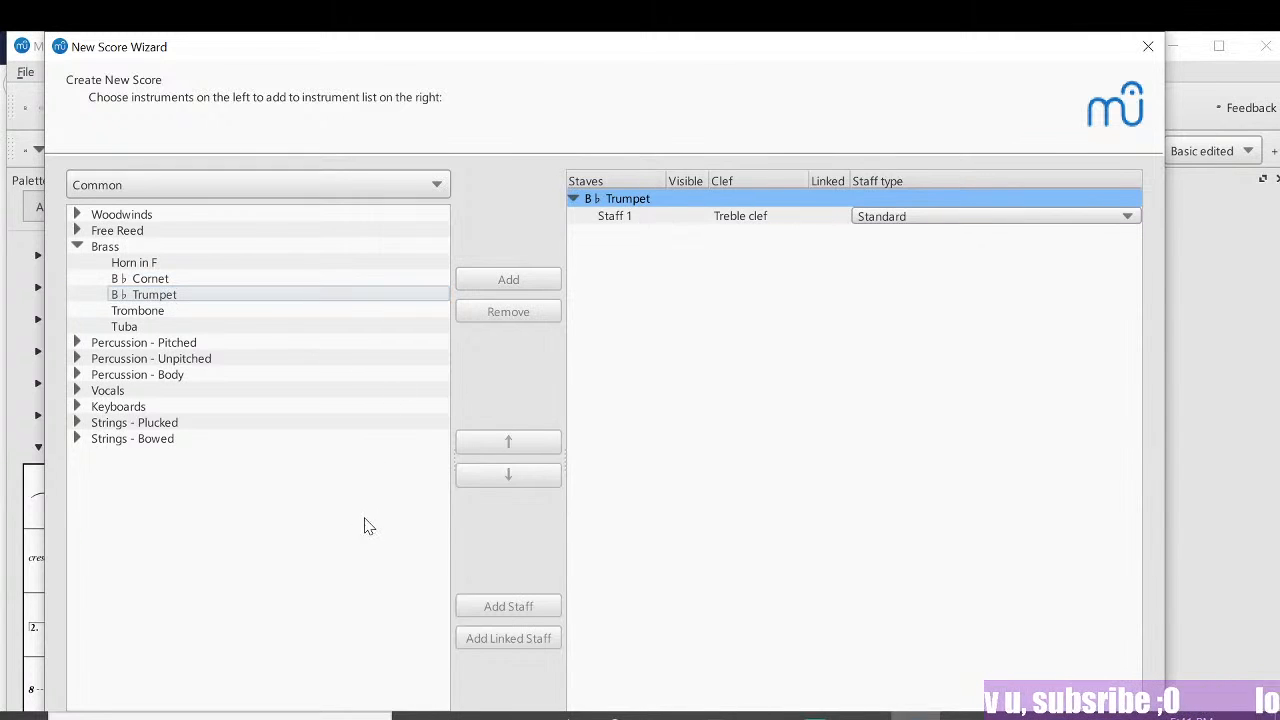
Step: Add three more B♭ Trumpets to the new score's instrument list and continue to the key signature choice
{"action": "double_click", "coordinate": [177, 296]}
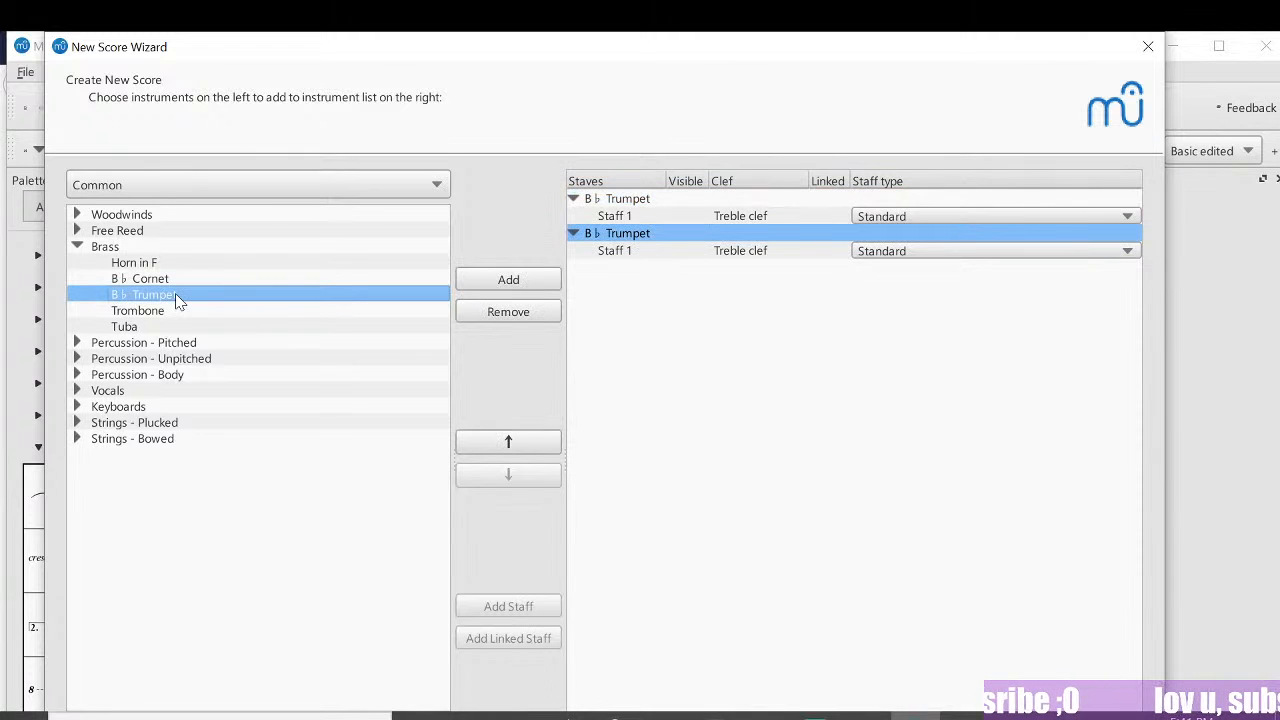
{"action": "double_click", "coordinate": [177, 298]}
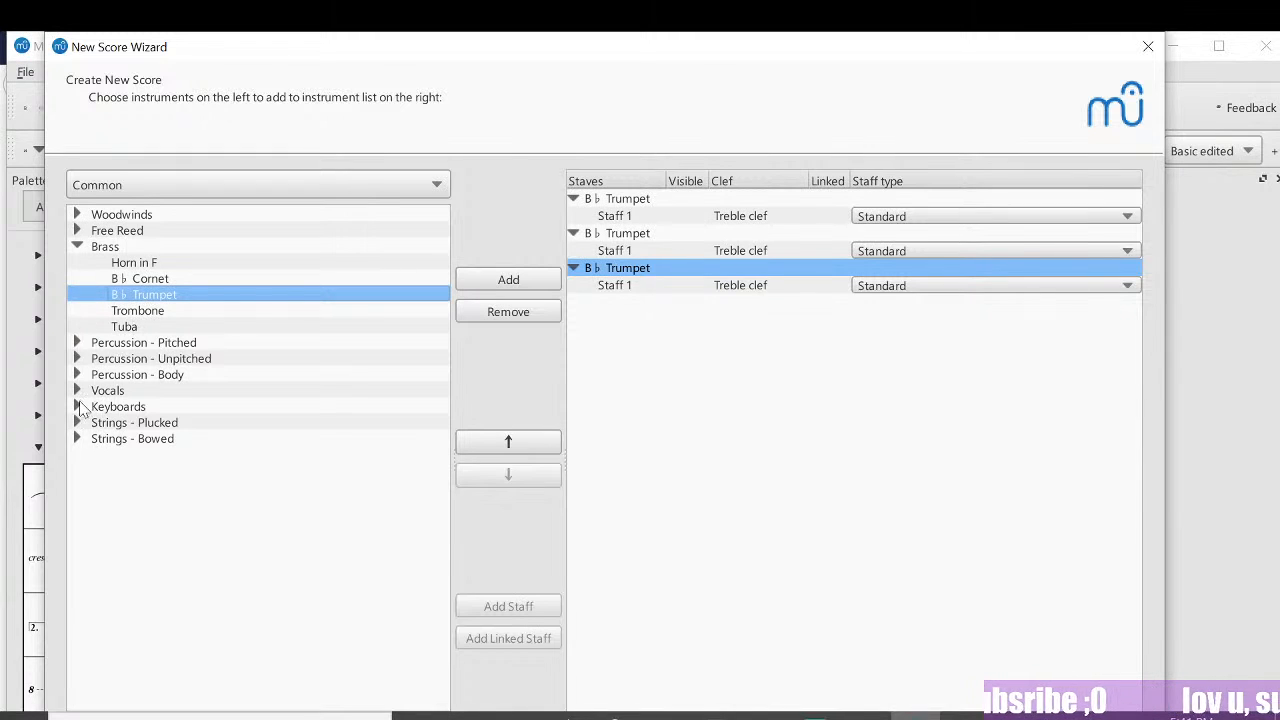
{"action": "double_click", "coordinate": [126, 298]}
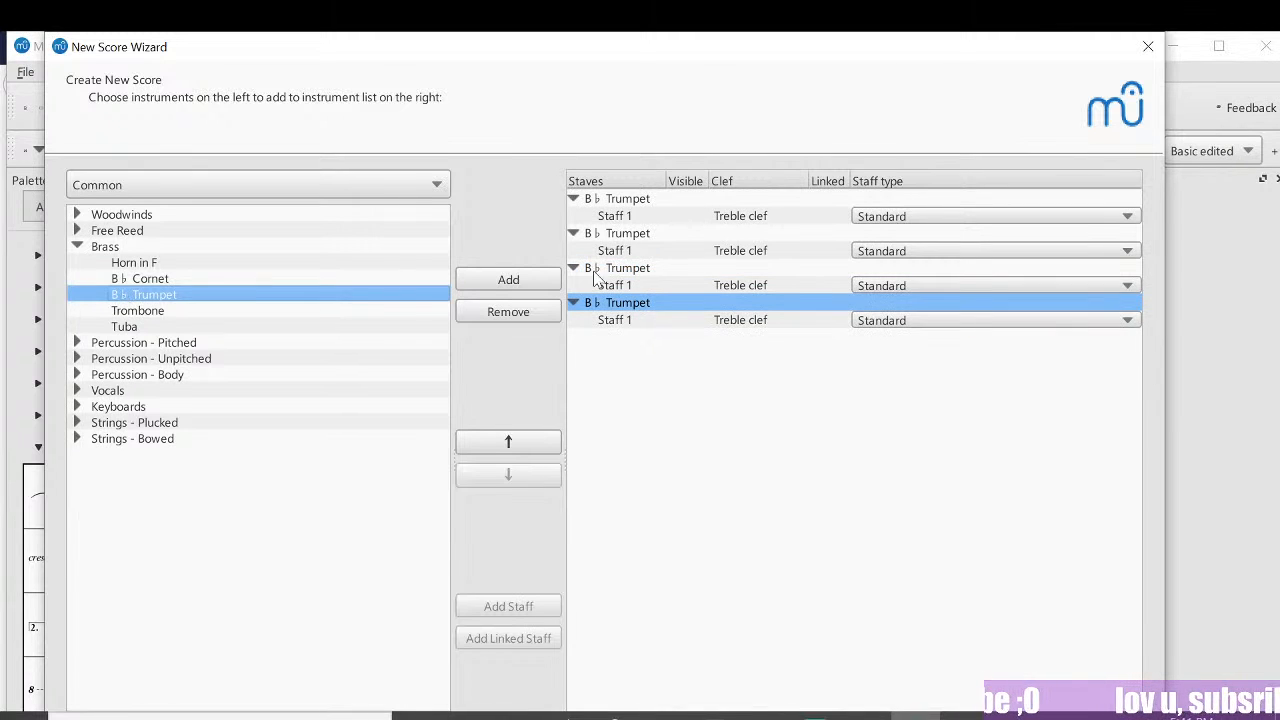
{"action": "left_click", "coordinate": [940, 324]}
{"action": "left_click", "coordinate": [940, 328]}
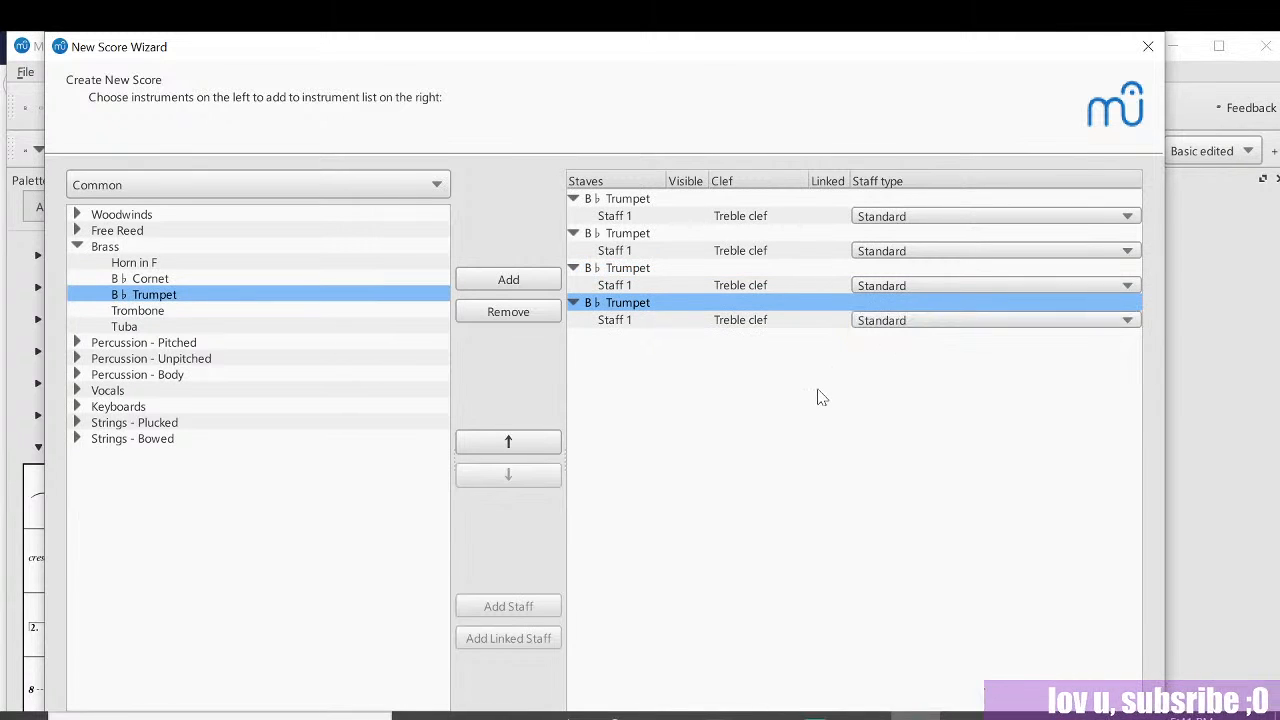
{"action": "key", "text": "Return"}
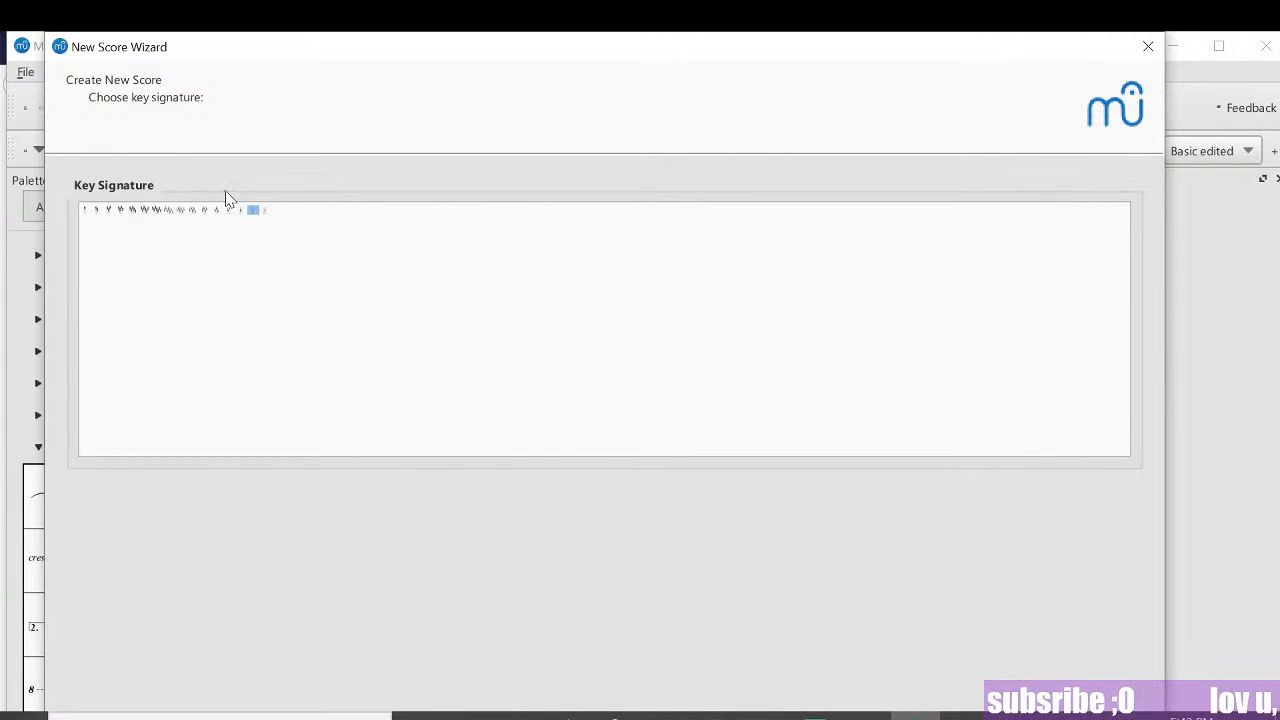
Step: Choose the two-flat key signature, keep 4/4 time with 32 measures and no pickup, and finish creating the score
{"action": "left_click", "coordinate": [157, 210]}
{"action": "left_click", "coordinate": [217, 210]}
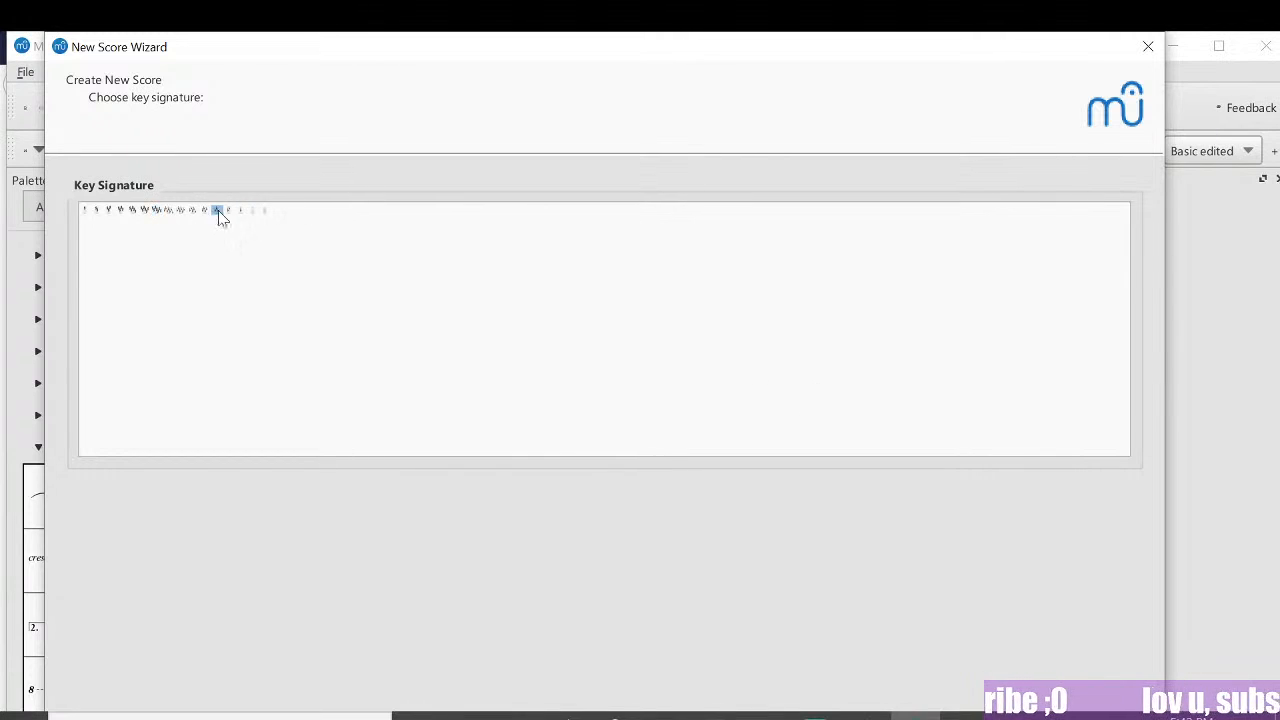
{"action": "left_click", "coordinate": [241, 210]}
{"action": "left_click", "coordinate": [229, 210]}
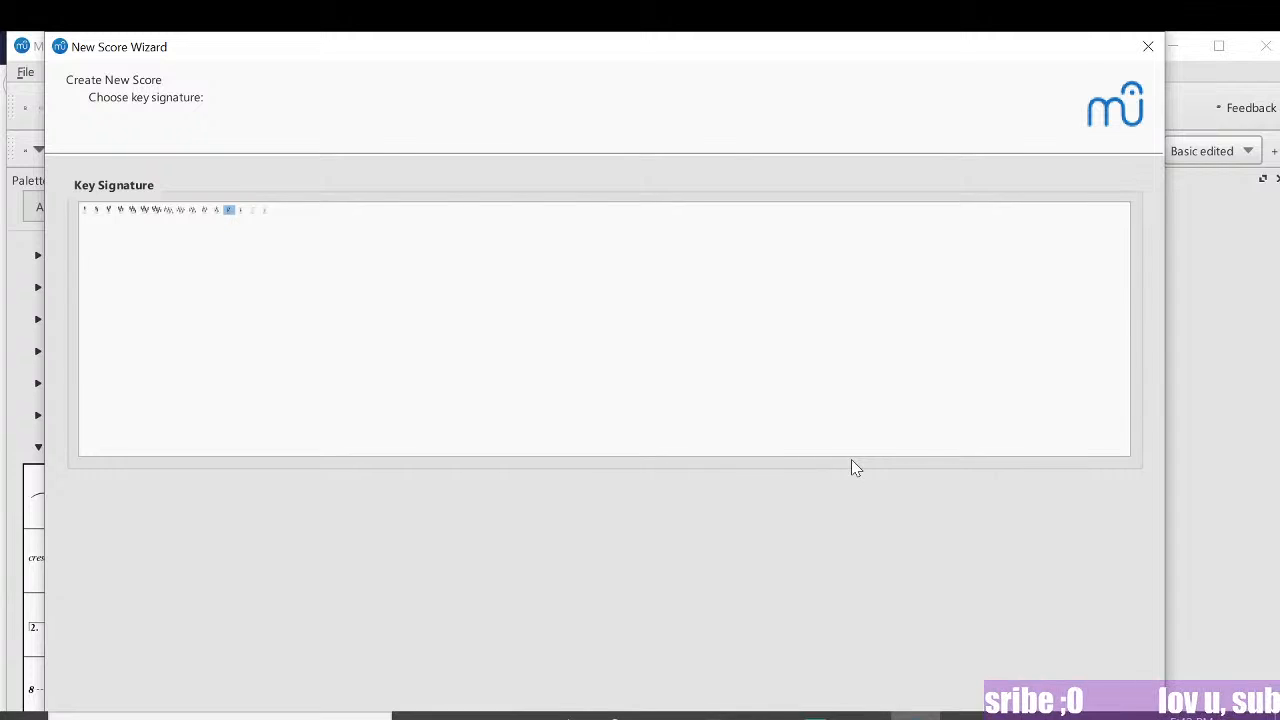
{"action": "key", "text": "Return"}
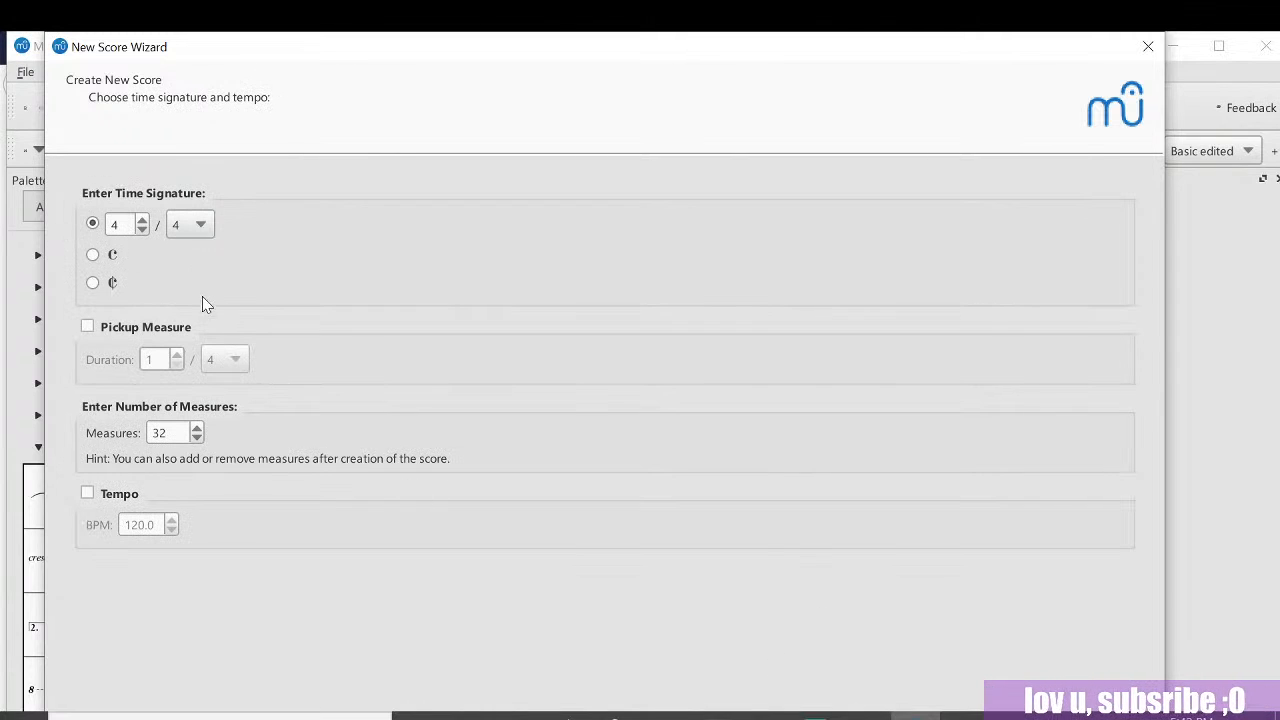
{"action": "key", "text": "Return"}
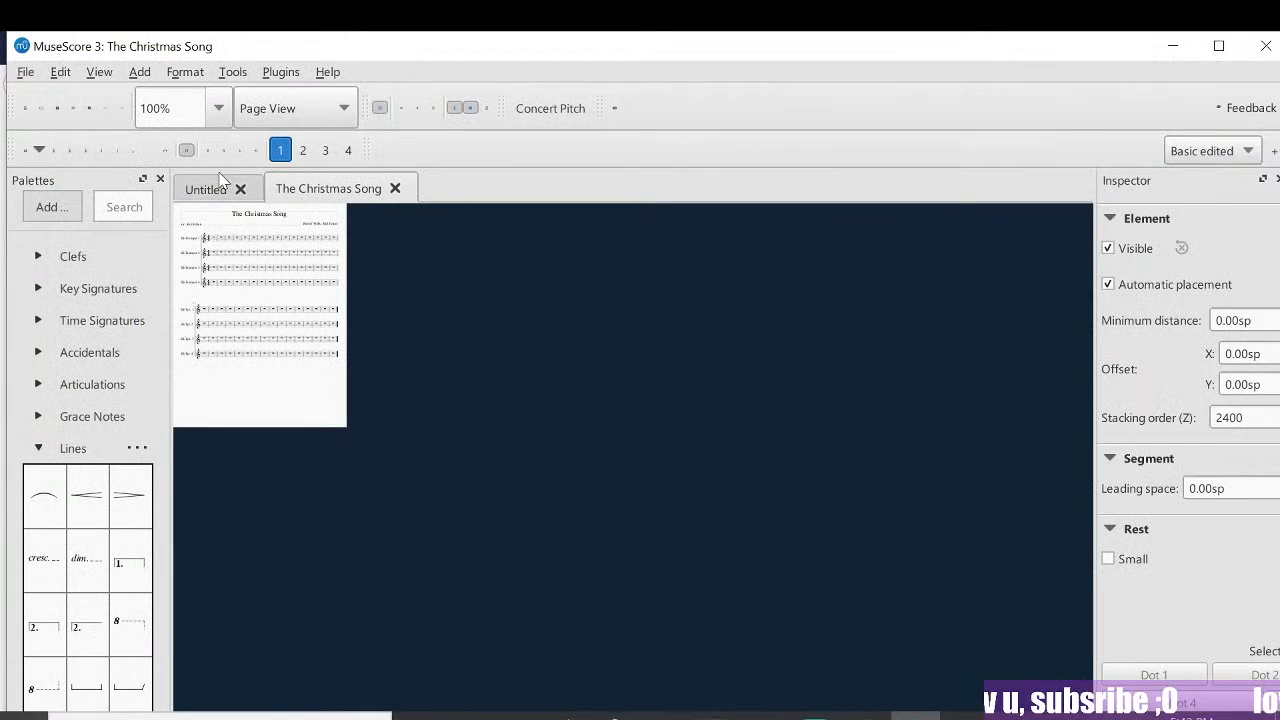
Step: Set the score's zoom level to 400%
{"action": "left_click", "coordinate": [218, 108]}
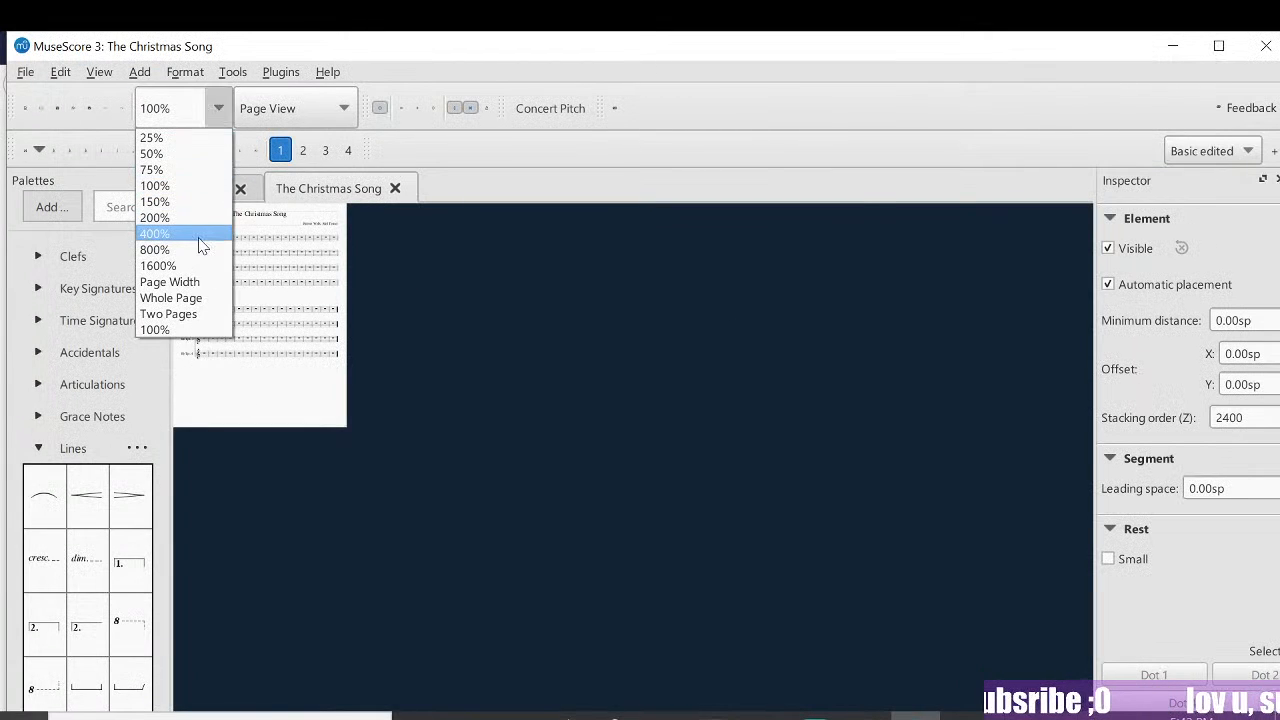
{"action": "left_click", "coordinate": [200, 236]}
{"action": "scroll", "coordinate": [837, 333], "scroll_direction": "down", "scroll_amount": 1}
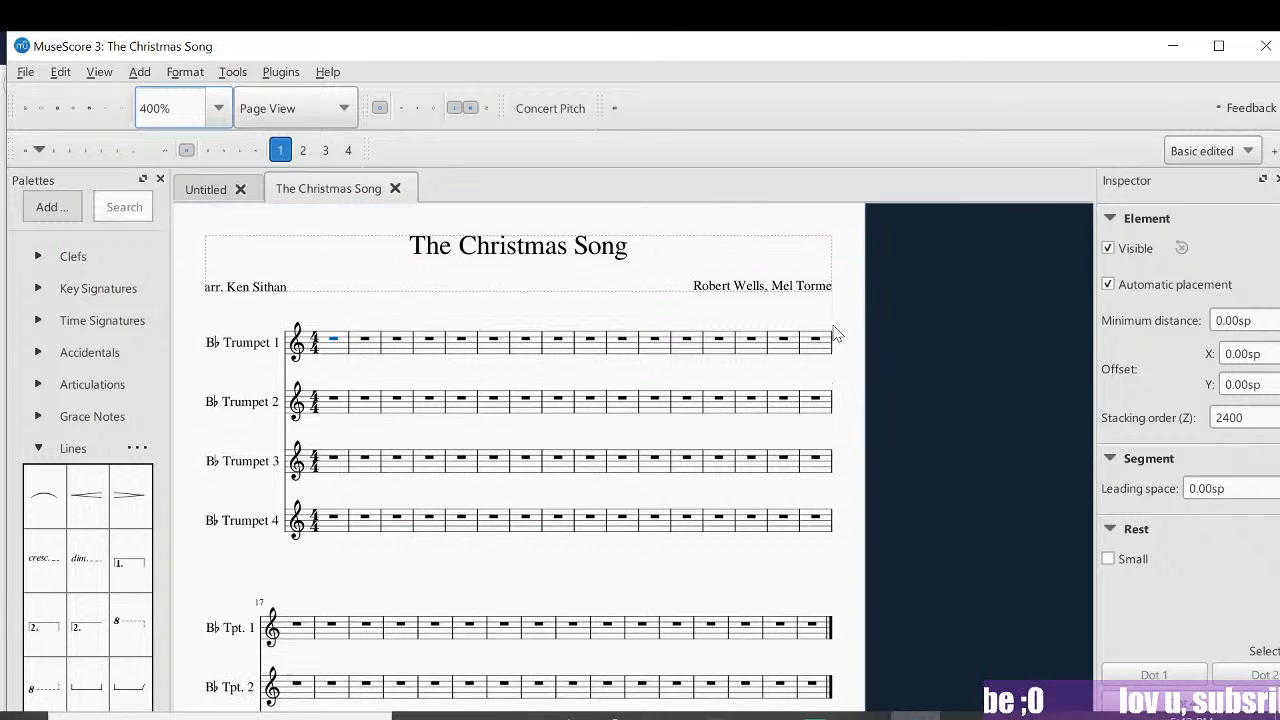
{"action": "left_click", "coordinate": [305, 290]}
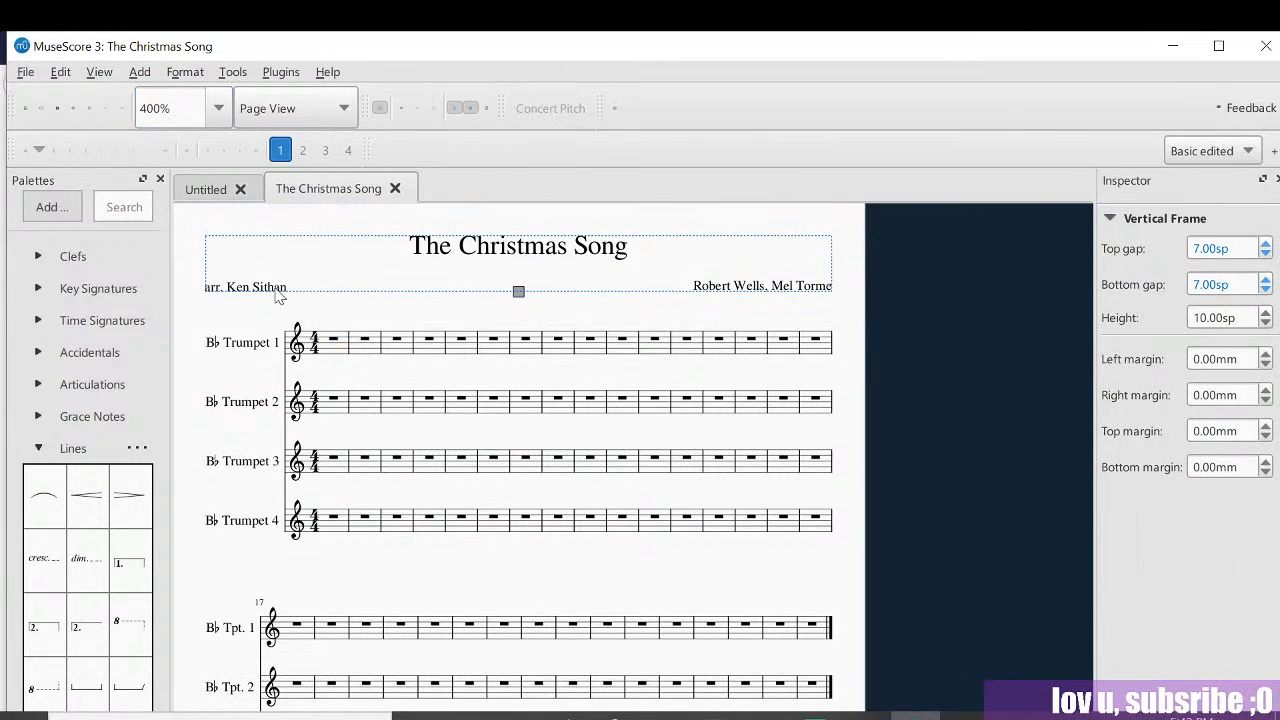
{"action": "right_click", "coordinate": [440, 285]}
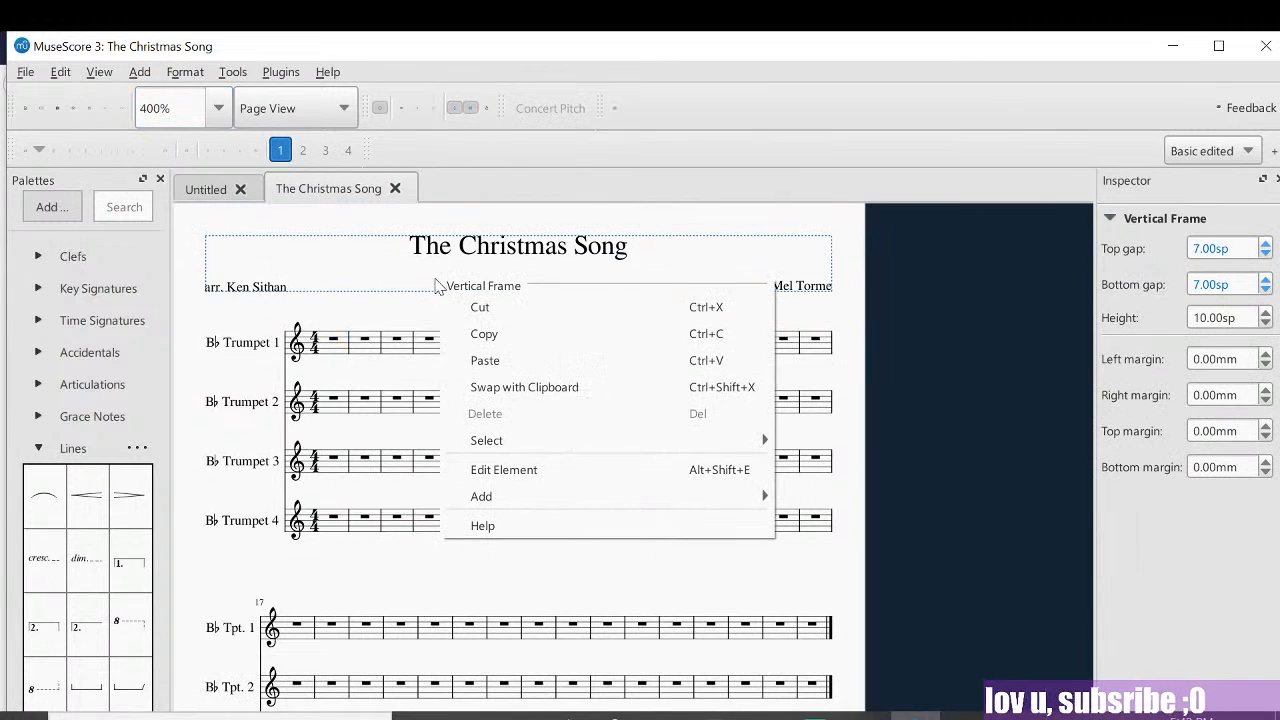
{"action": "left_click", "coordinate": [302, 284]}
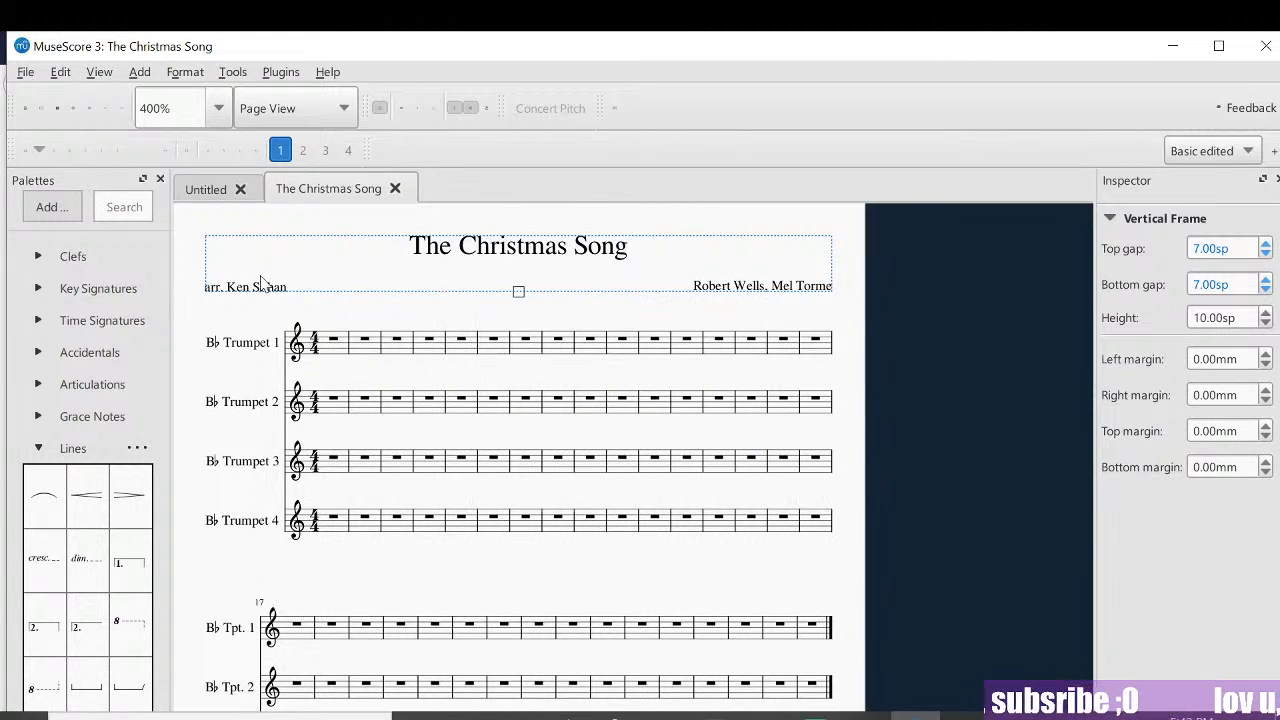
{"action": "right_click", "coordinate": [297, 256]}
{"action": "left_click", "coordinate": [672, 258]}
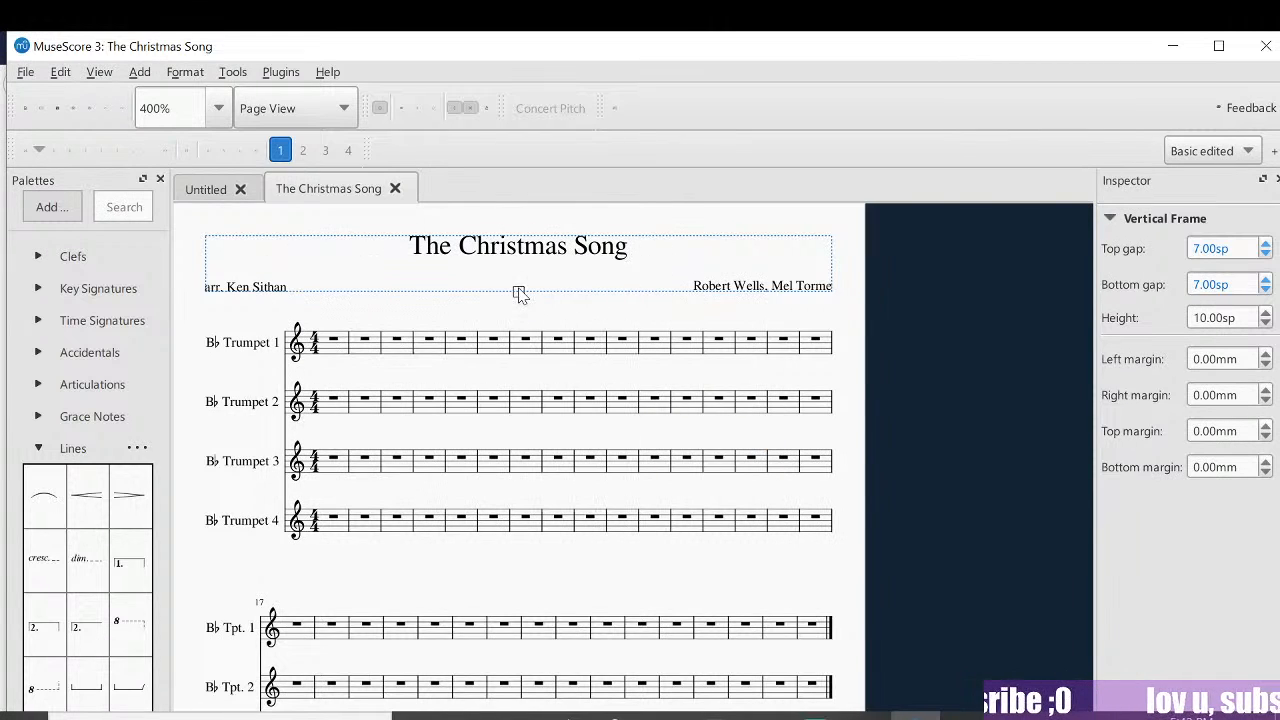
{"action": "right_click", "coordinate": [518, 291]}
{"action": "left_click", "coordinate": [518, 291]}
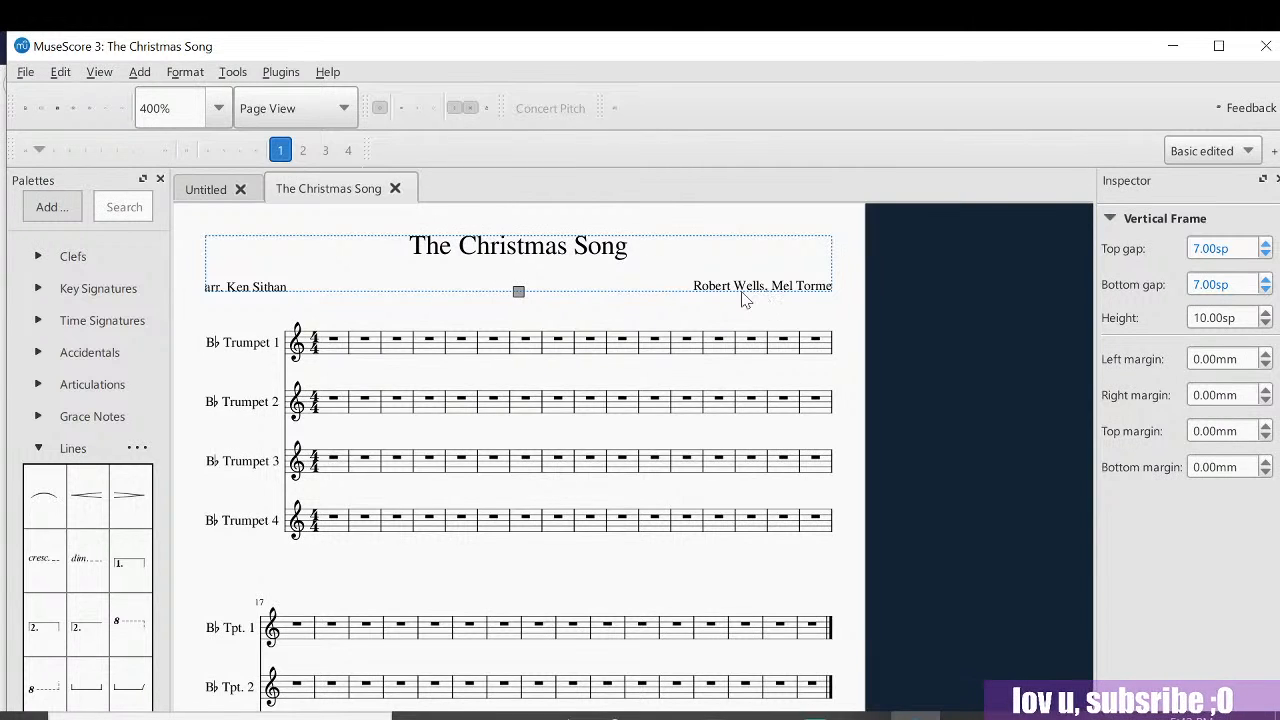
{"action": "scroll", "coordinate": [300, 300], "scroll_direction": "up", "scroll_amount": 3}
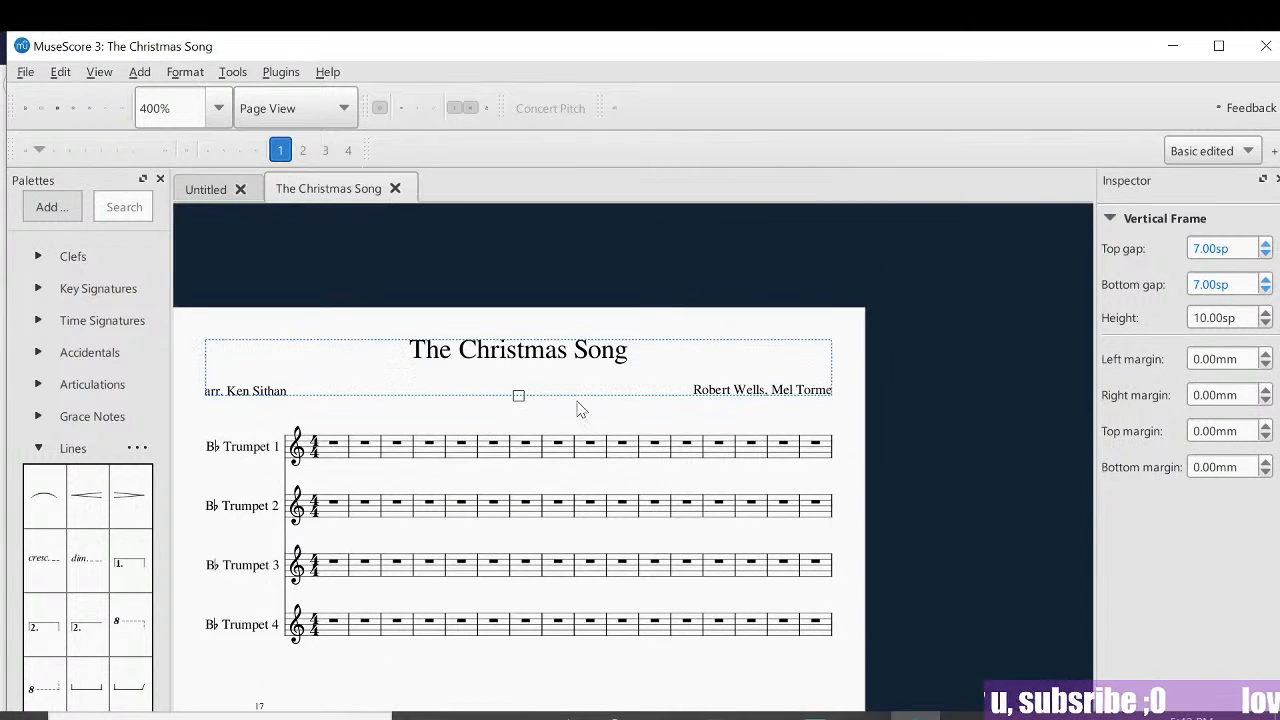
{"action": "right_click", "coordinate": [530, 362]}
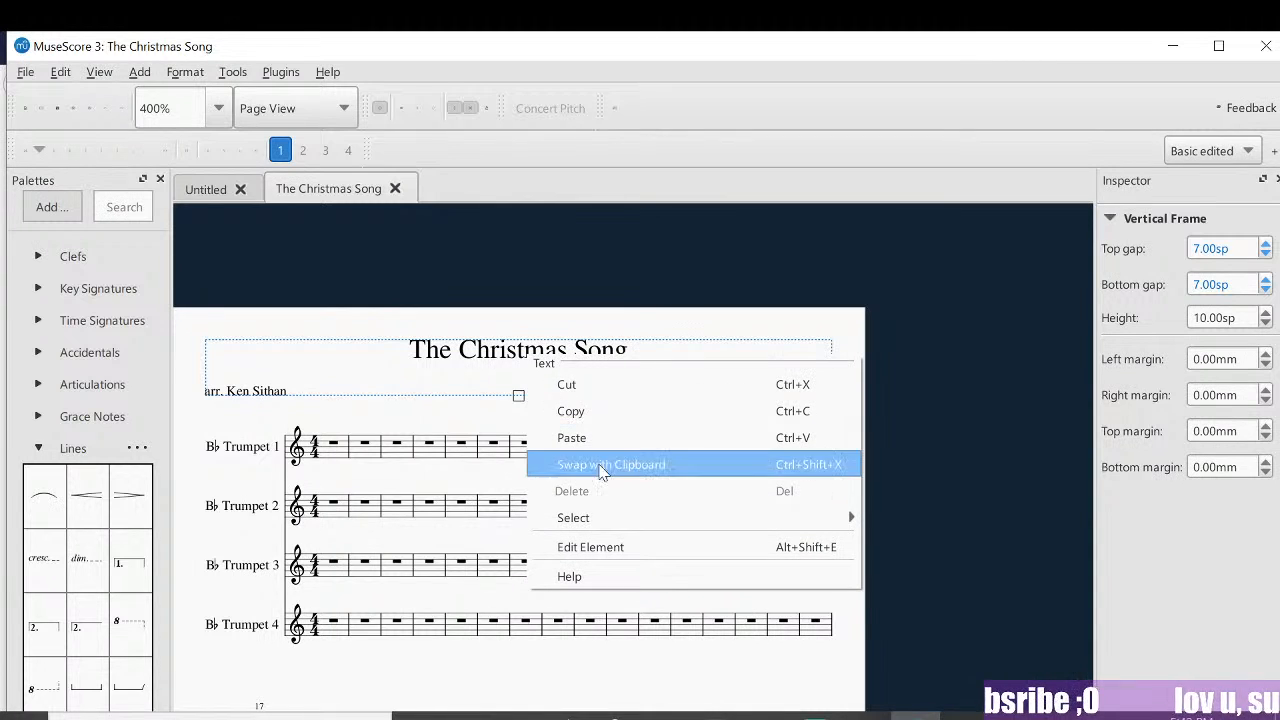
{"action": "mouse_move", "coordinate": [614, 520]}
{"action": "left_click", "coordinate": [340, 352]}
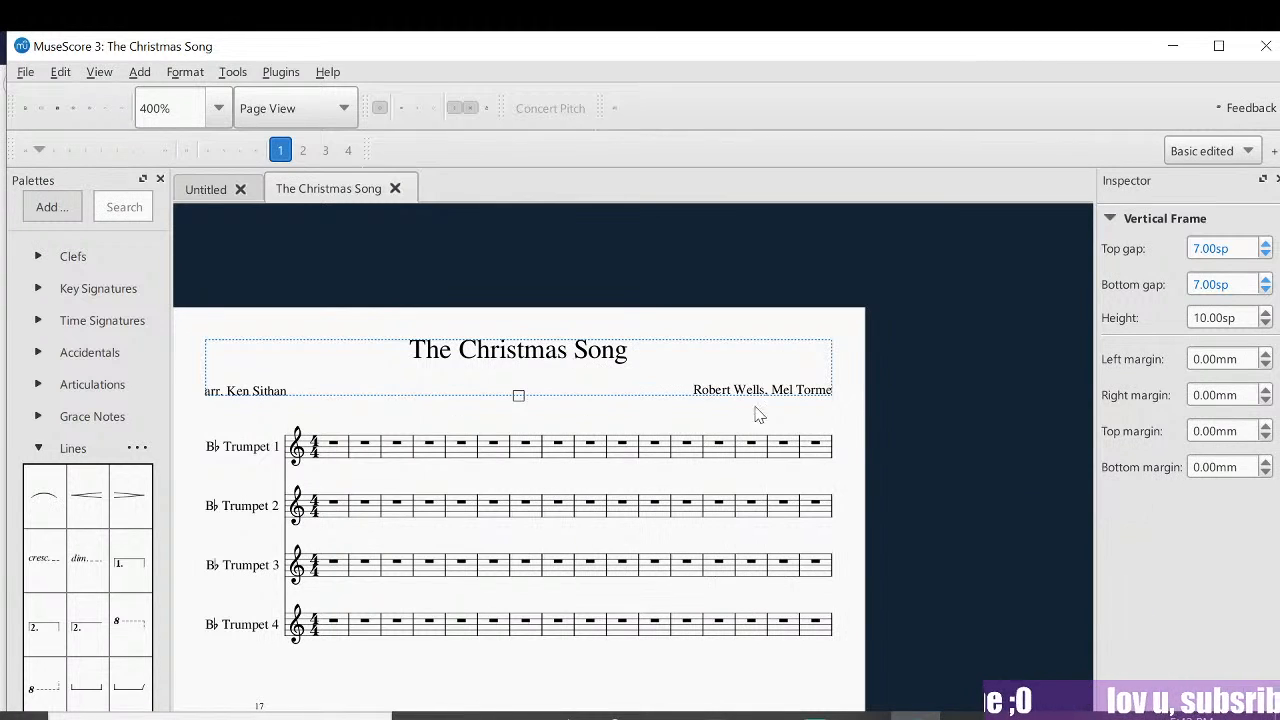
{"action": "scroll", "coordinate": [617, 447], "scroll_direction": "down", "scroll_amount": 2}
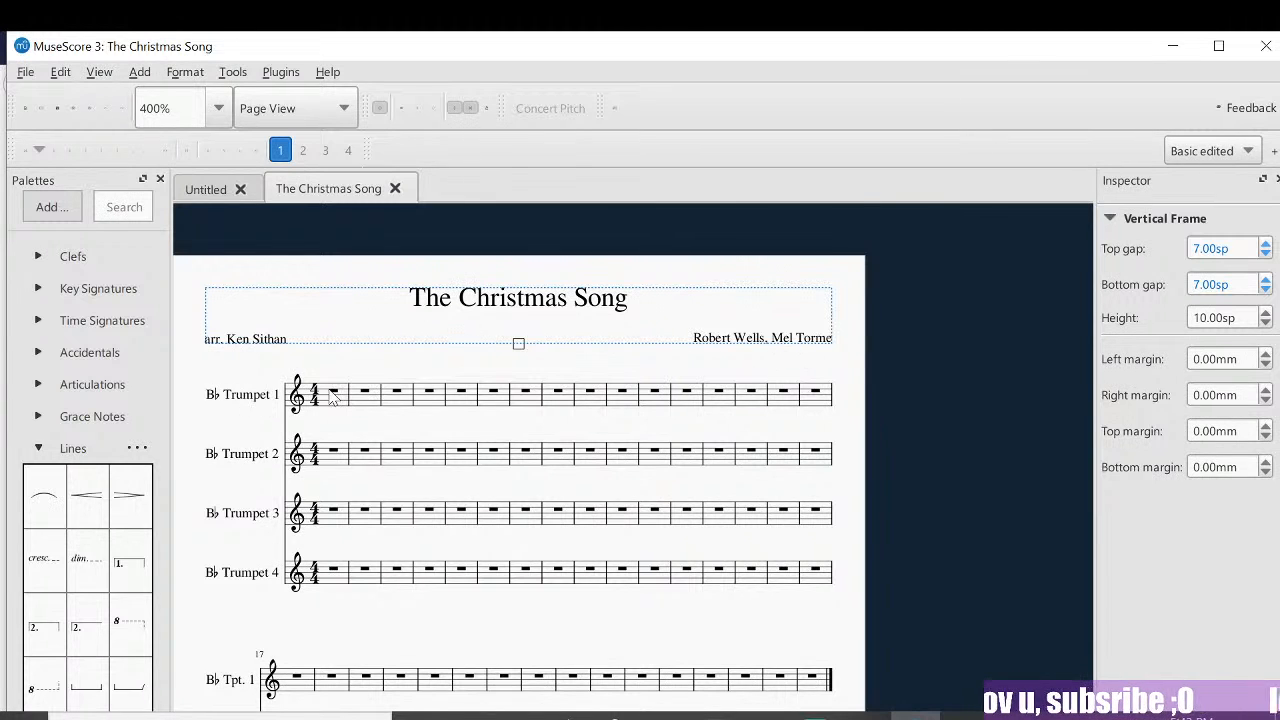
{"action": "scroll", "coordinate": [337, 398], "scroll_direction": "down", "scroll_amount": 4}
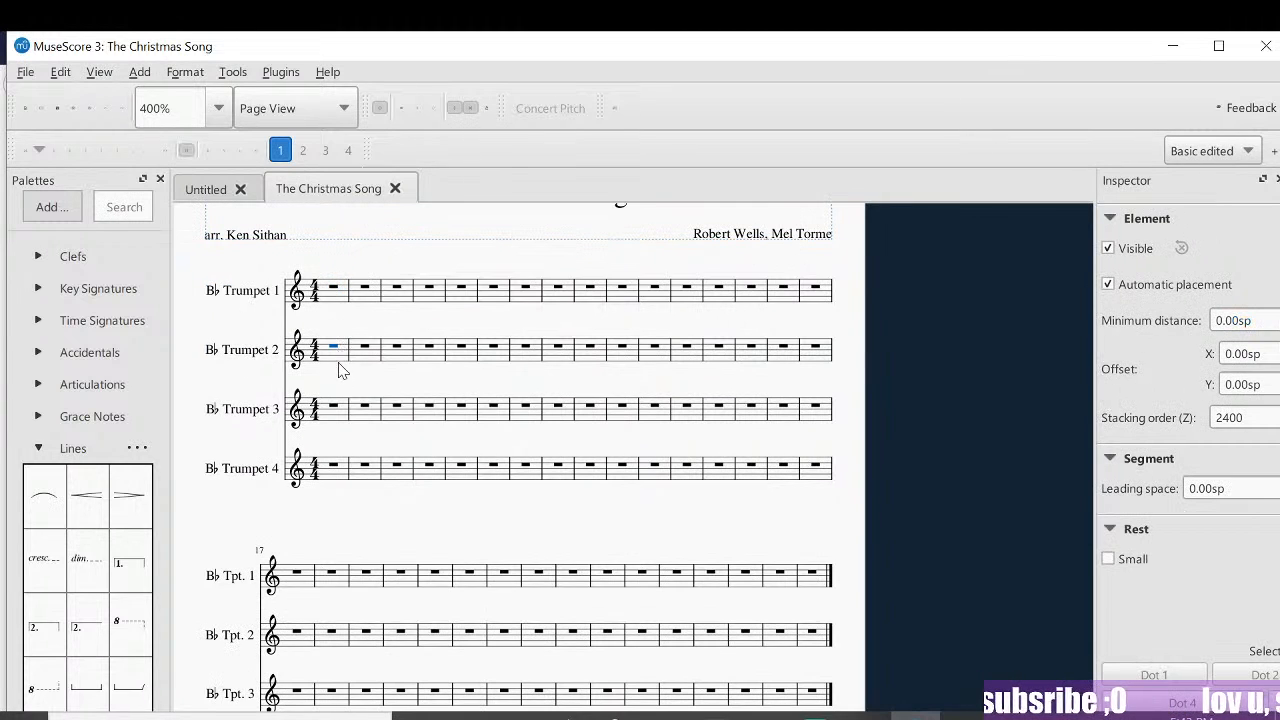
{"action": "left_click", "coordinate": [339, 409]}
{"action": "left_click", "coordinate": [345, 455]}
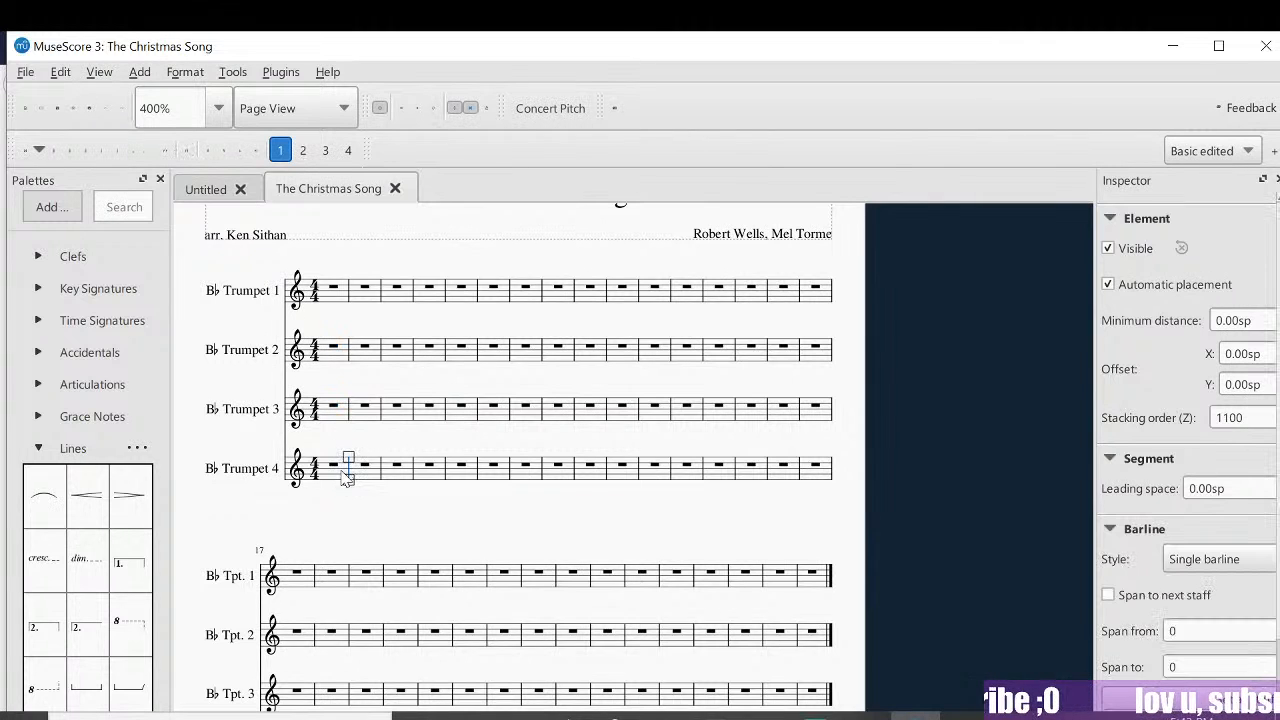
{"action": "left_click", "coordinate": [336, 468]}
{"action": "left_click", "coordinate": [345, 409]}
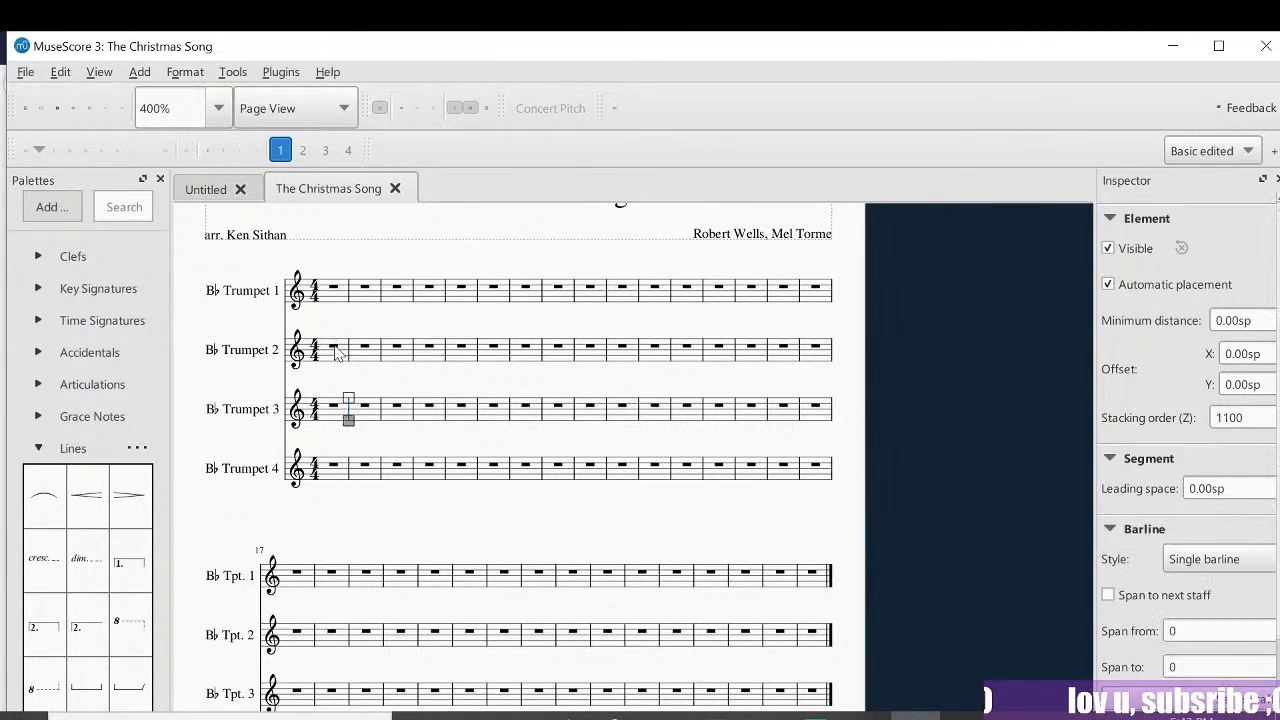
{"action": "left_click", "coordinate": [335, 346]}
{"action": "left_click", "coordinate": [335, 294]}
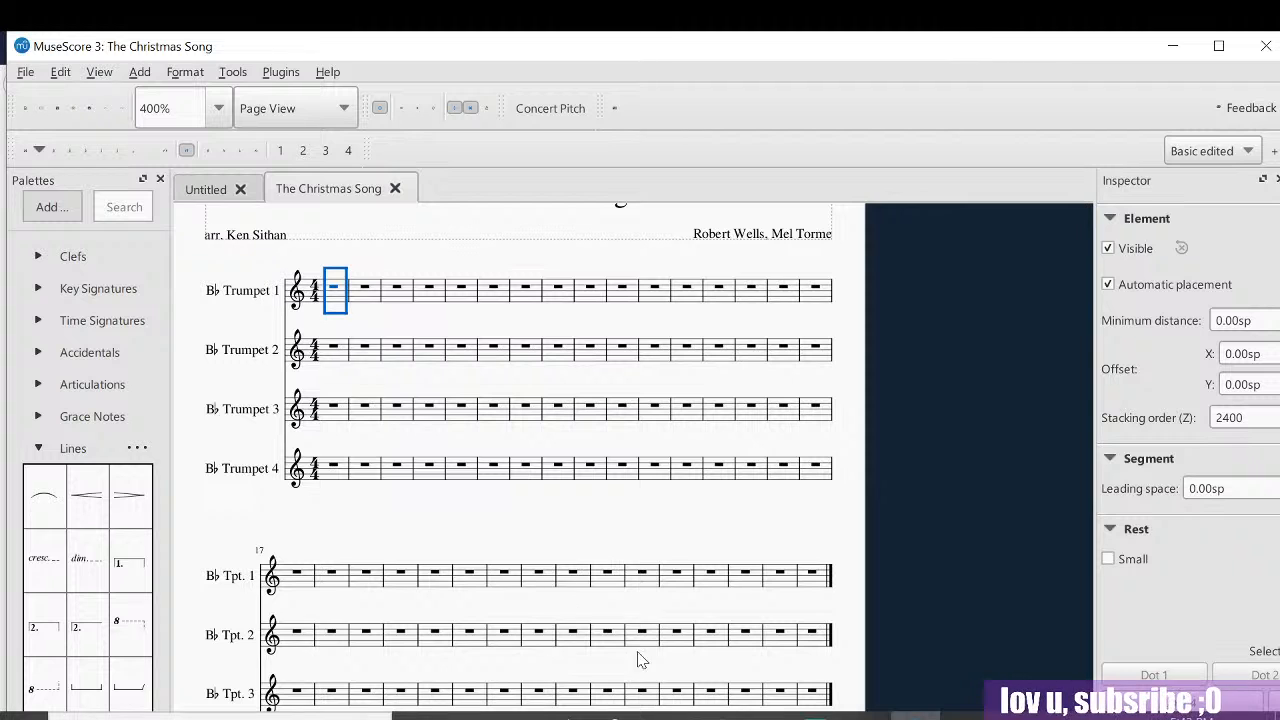
Step: Open a blank Notepad document and move its window over the lower part of the score
{"action": "left_click", "coordinate": [286, 712]}
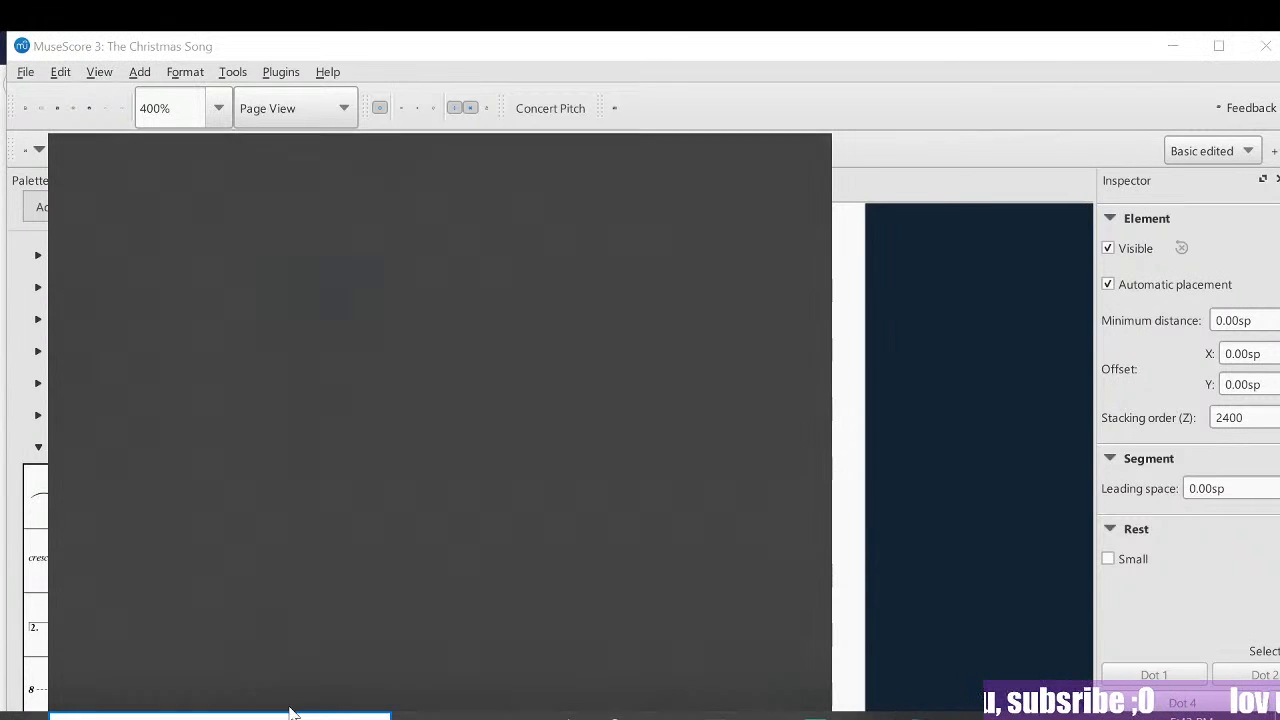
{"action": "type", "text": "no"}
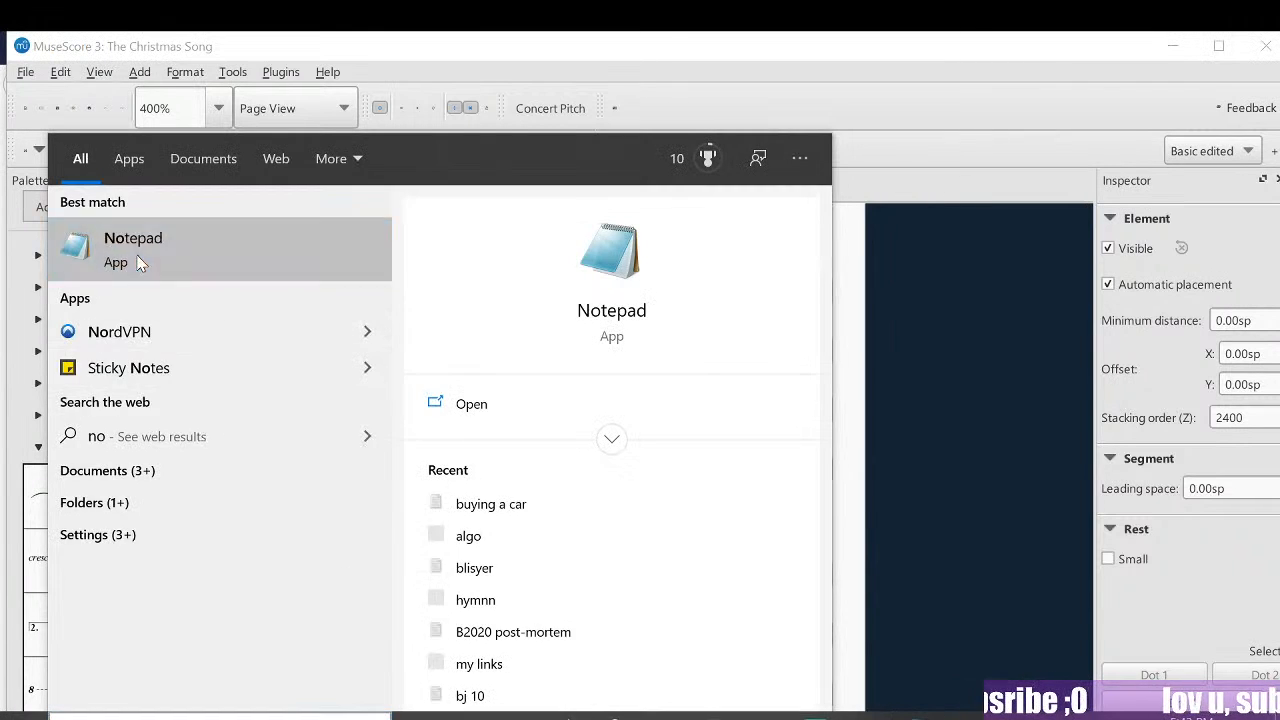
{"action": "key", "text": "Return"}
{"action": "left_click_drag", "start_coordinate": [417, 100], "coordinate": [519, 257]}
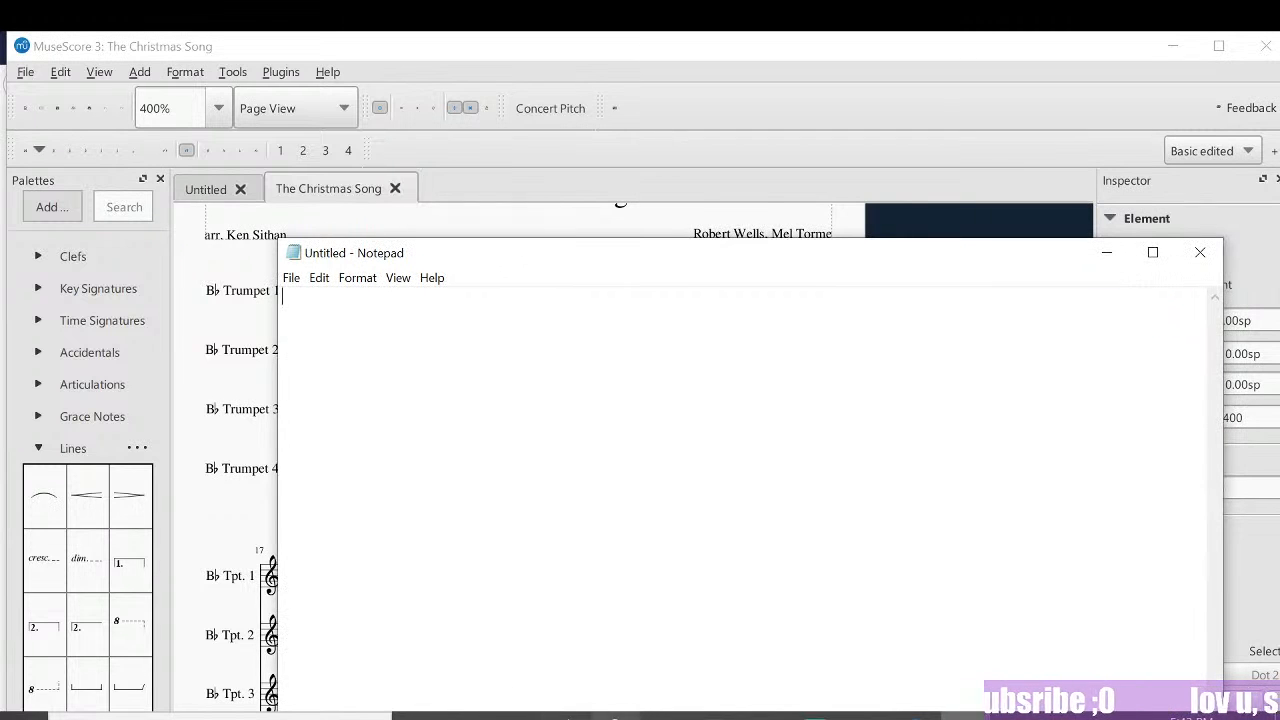
Step: Switch to Firefox and look through the Wikipedia article on The Christmas Song for its lyrics
{"action": "left_click", "coordinate": [615, 716]}
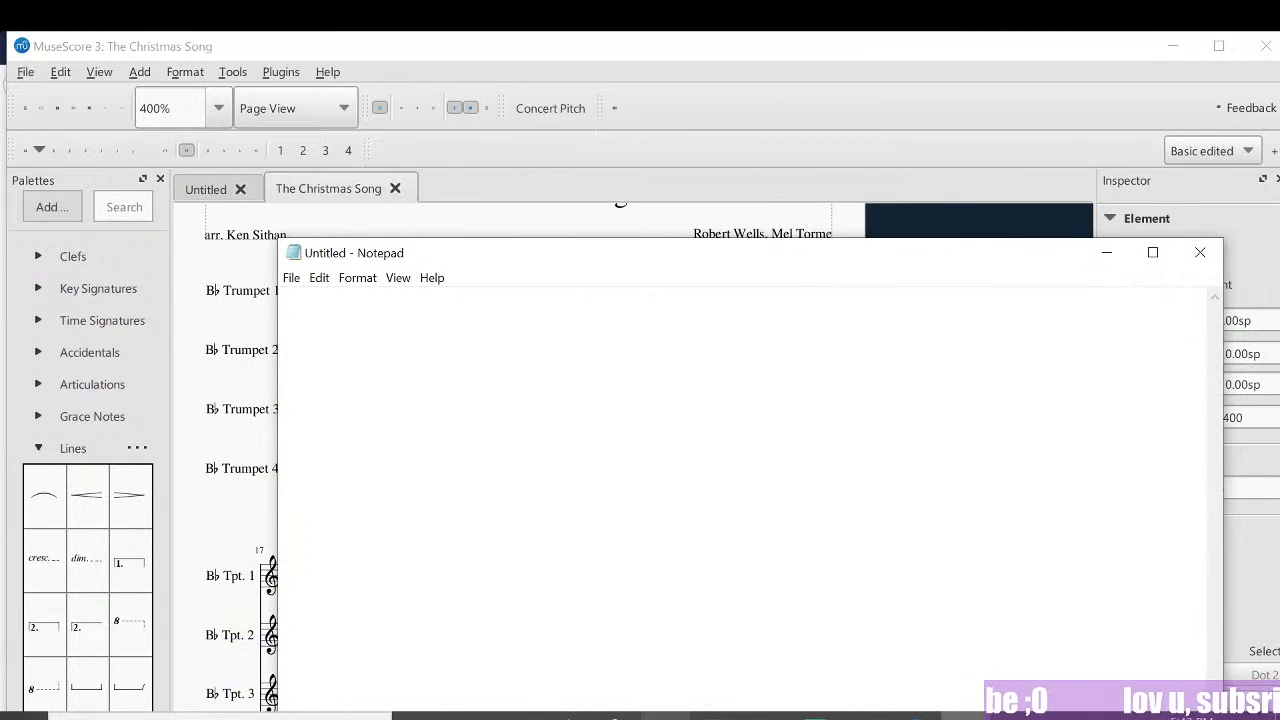
{"action": "left_click", "coordinate": [566, 716]}
{"action": "scroll", "coordinate": [560, 395], "scroll_direction": "down", "scroll_amount": 15}
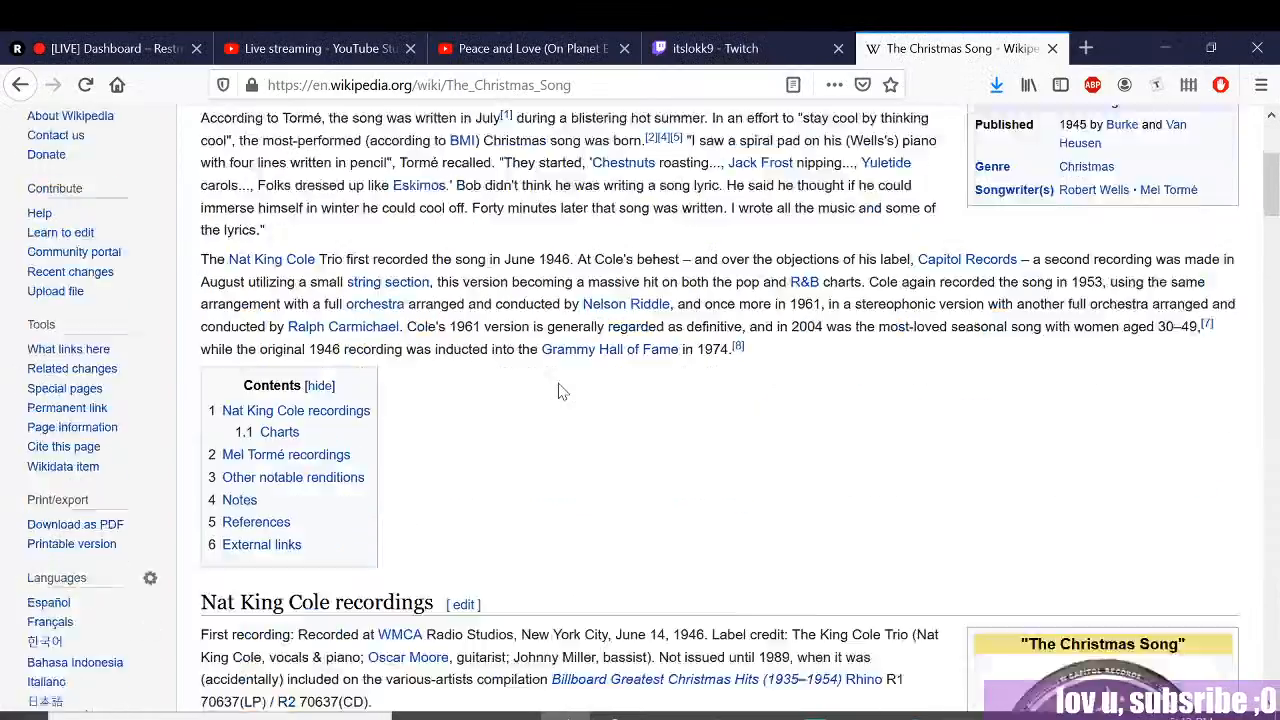
{"action": "scroll", "coordinate": [560, 395], "scroll_direction": "down", "scroll_amount": 10}
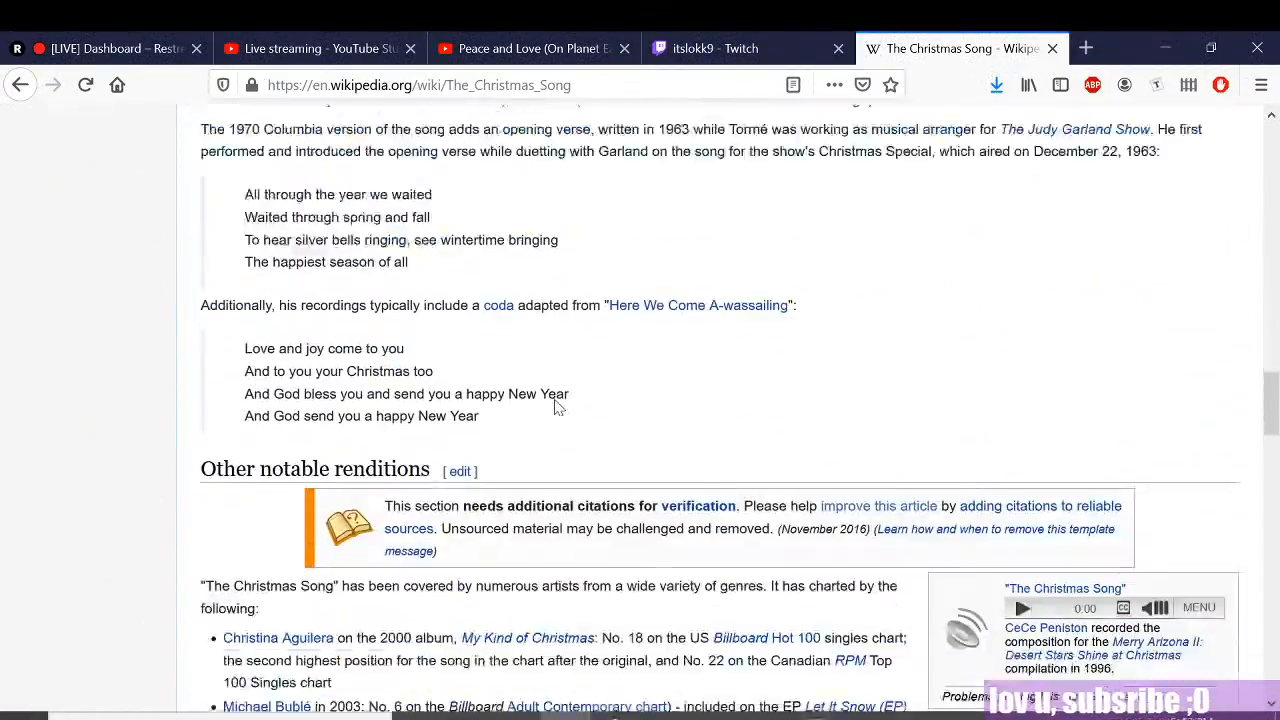
{"action": "scroll", "coordinate": [555, 410], "scroll_direction": "up", "scroll_amount": 3}
{"action": "scroll", "coordinate": [555, 410], "scroll_direction": "down", "scroll_amount": 10}
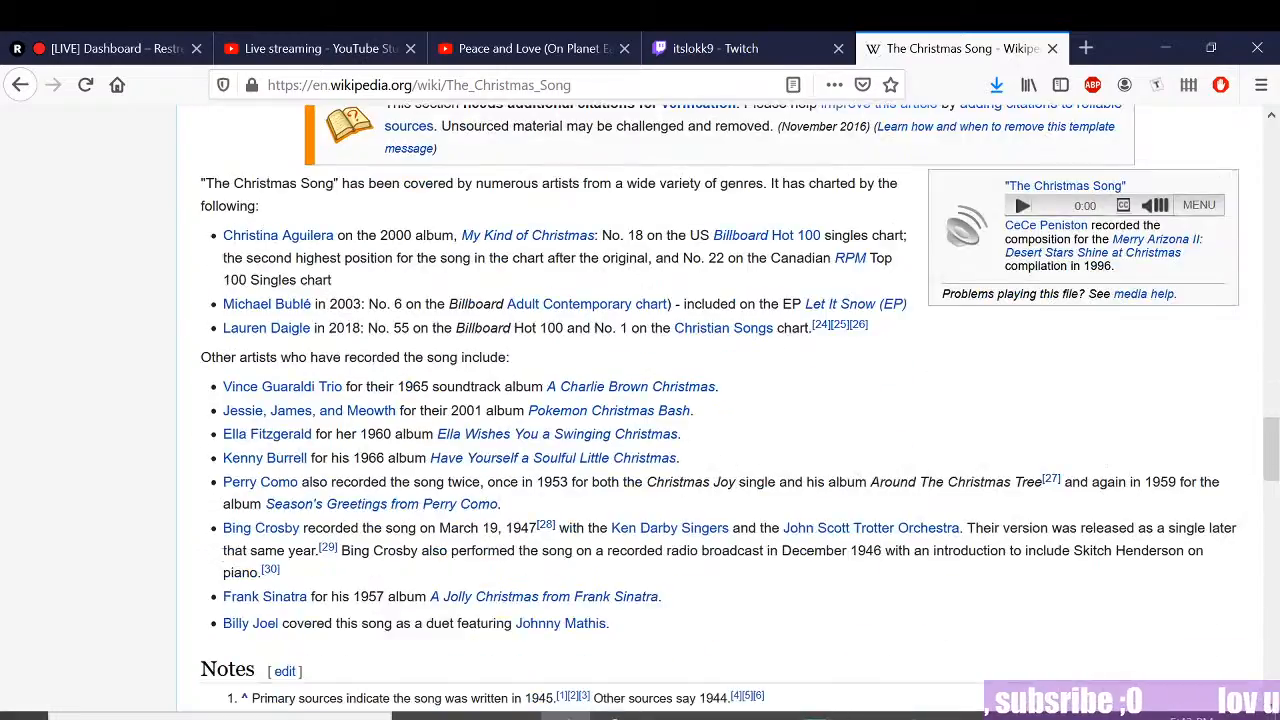
Step: Return to the Google results for "chestnuts roasting christmas song" and open the song's full lyrics
{"action": "left_click", "coordinate": [20, 84]}
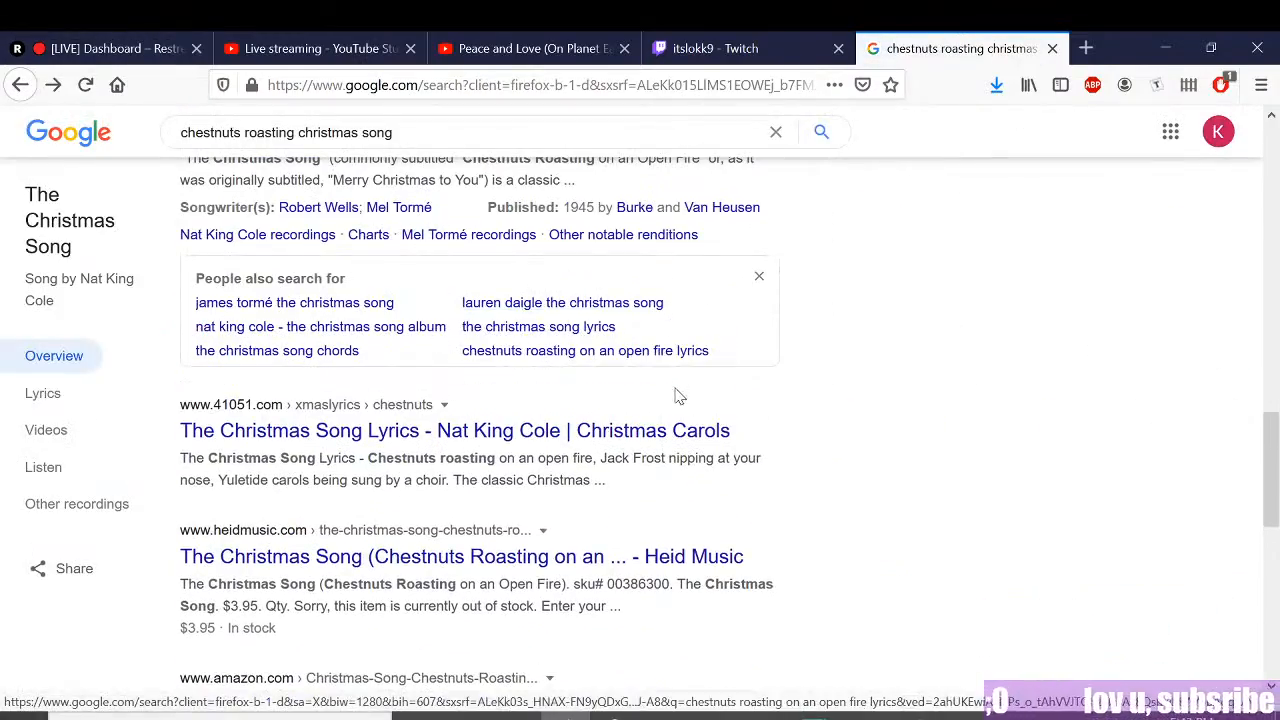
{"action": "scroll", "coordinate": [675, 410], "scroll_direction": "up", "scroll_amount": 5}
{"action": "scroll", "coordinate": [672, 408], "scroll_direction": "up", "scroll_amount": 10}
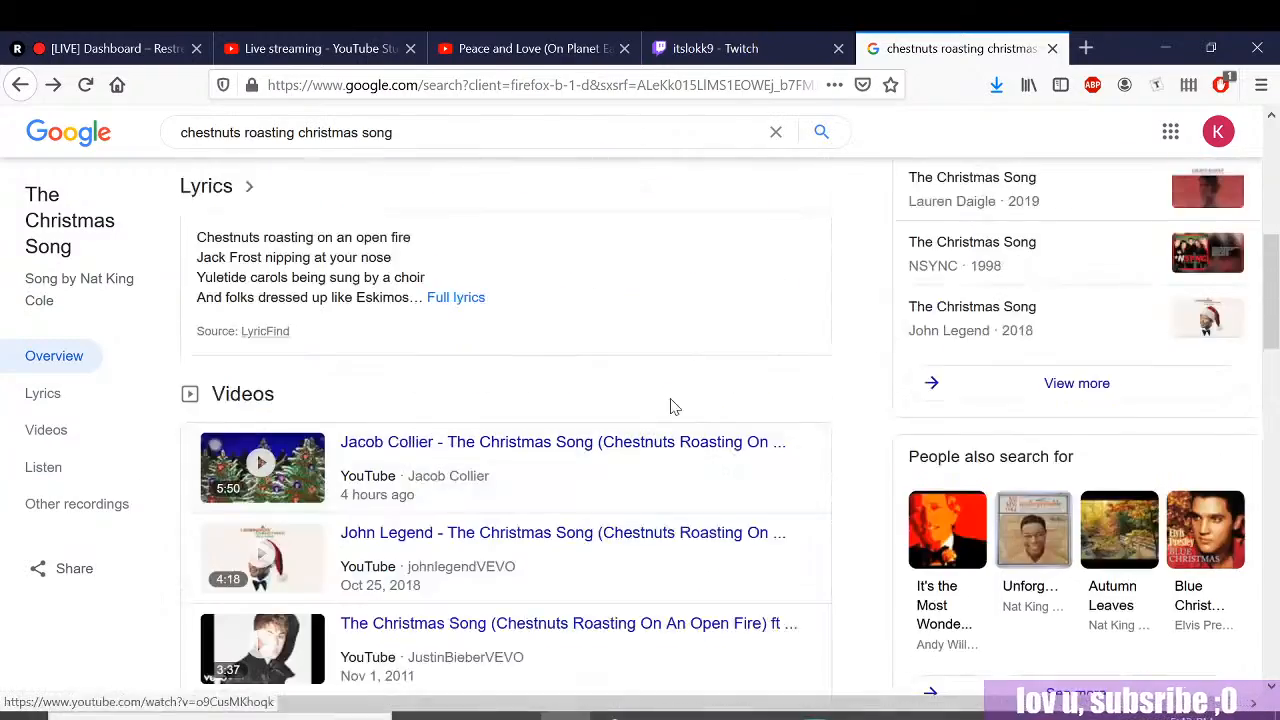
{"action": "scroll", "coordinate": [608, 463], "scroll_direction": "down", "scroll_amount": 3}
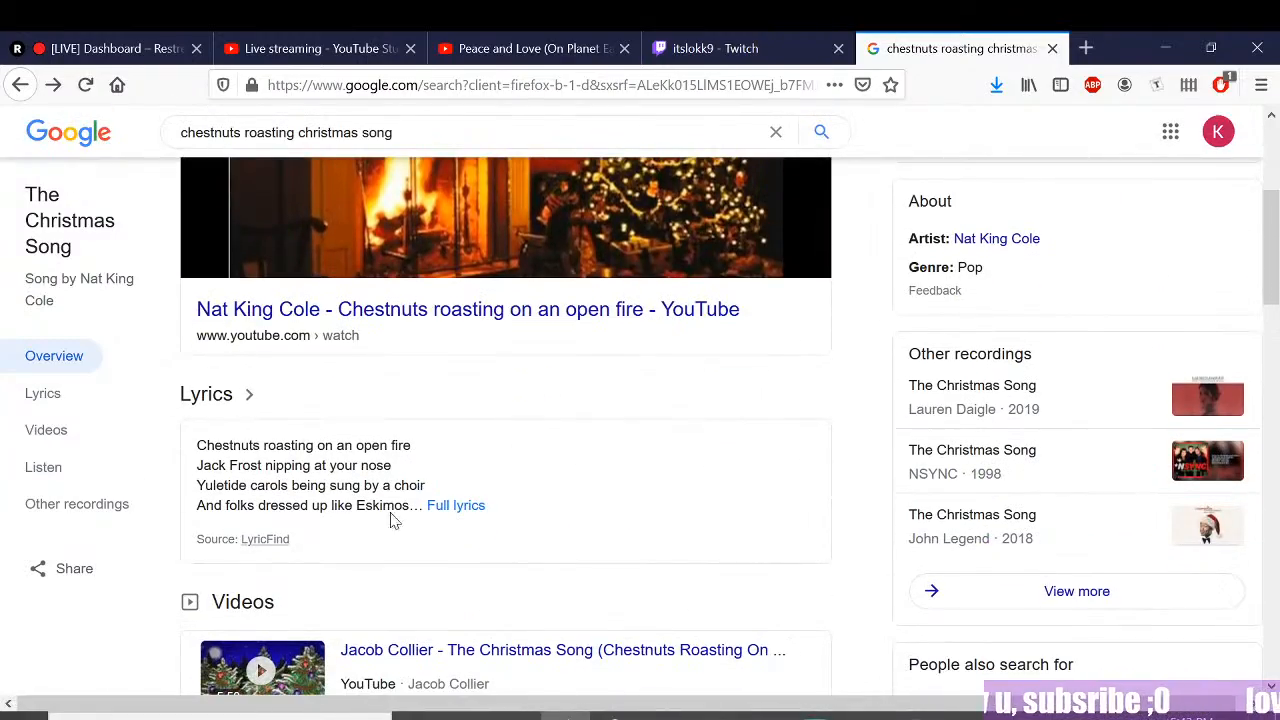
{"action": "left_click", "coordinate": [440, 508]}
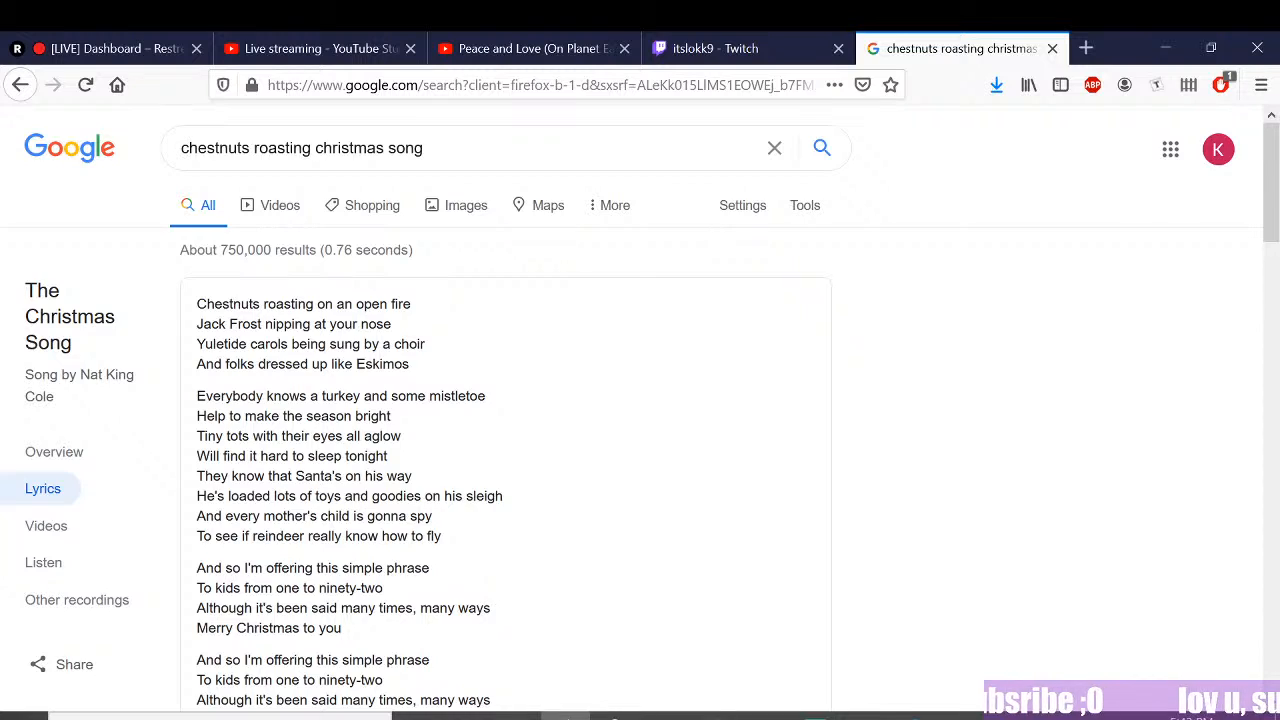
Step: Copy the complete lyrics of The Christmas Song from the Google results into the blank Notepad document
{"action": "scroll", "coordinate": [497, 471], "scroll_direction": "down", "scroll_amount": 3}
{"action": "scroll", "coordinate": [497, 471], "scroll_direction": "up", "scroll_amount": 2}
{"action": "scroll", "coordinate": [417, 457], "scroll_direction": "up", "scroll_amount": 1}
{"action": "scroll", "coordinate": [212, 250], "scroll_direction": "down", "scroll_amount": 1}
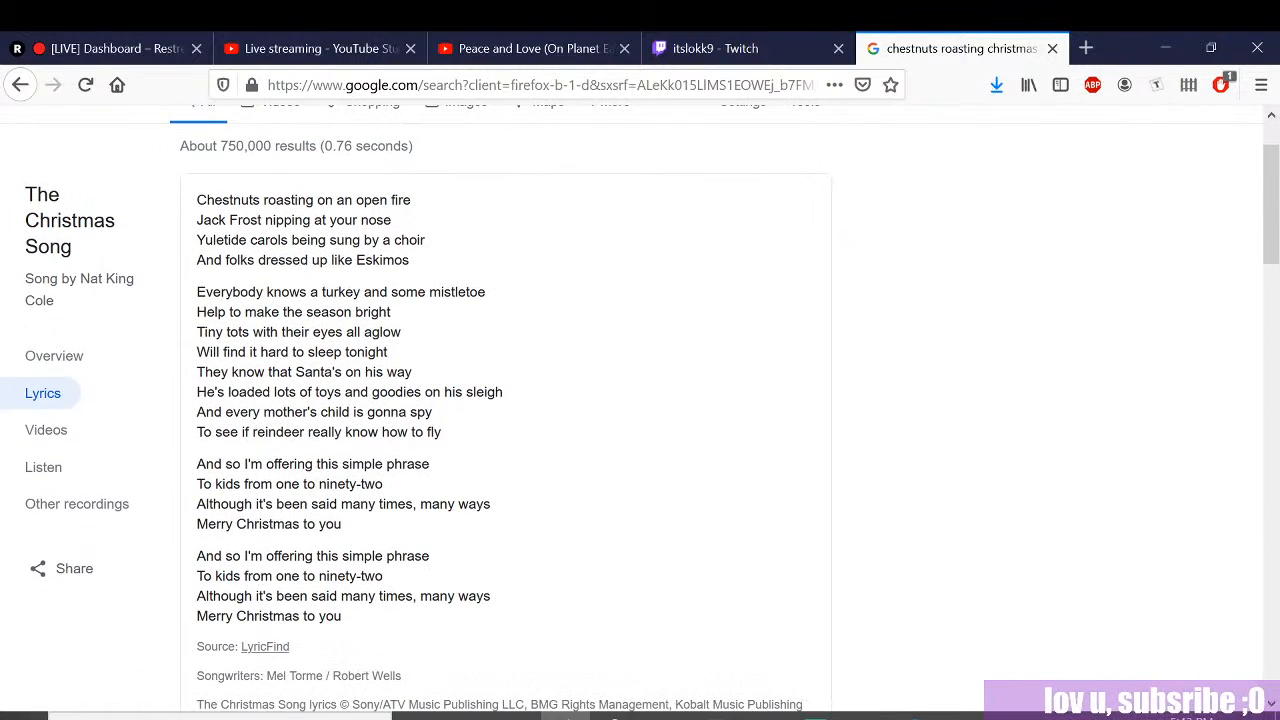
{"action": "left_click_drag", "start_coordinate": [197, 200], "coordinate": [470, 621]}
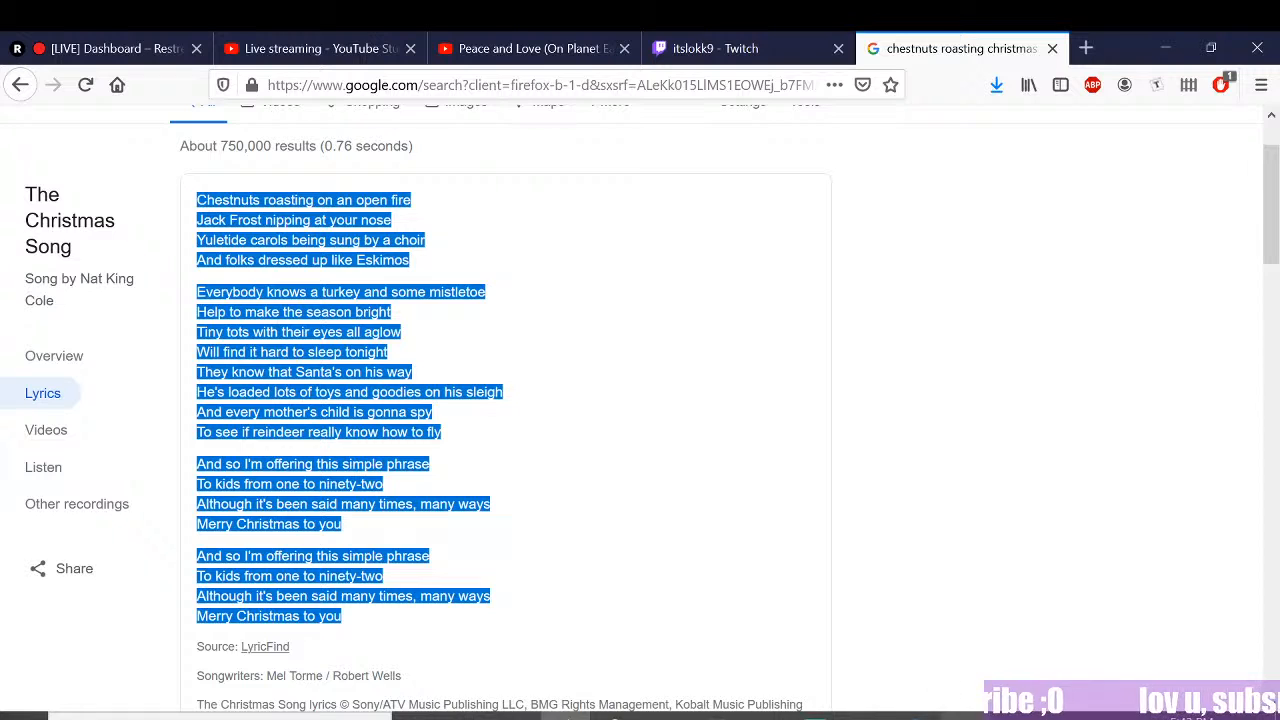
{"action": "left_click", "coordinate": [910, 714]}
{"action": "left_click_drag", "start_coordinate": [560, 254], "coordinate": [525, 210]}
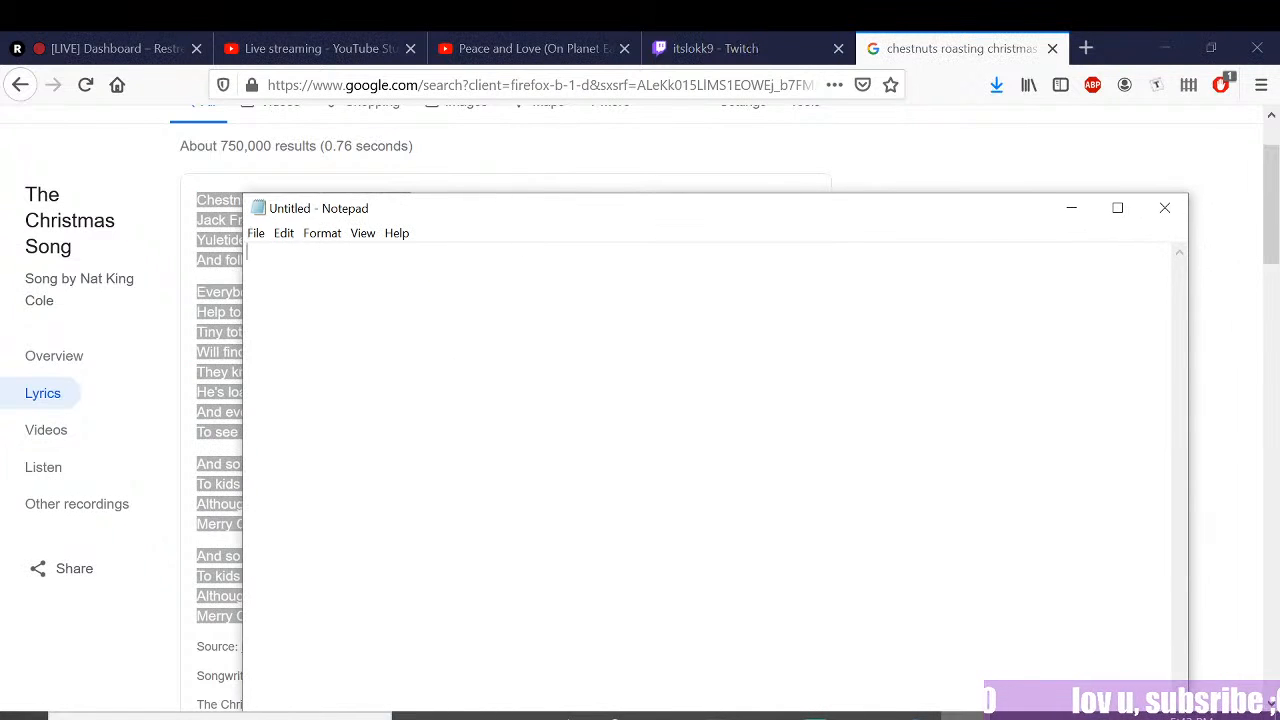
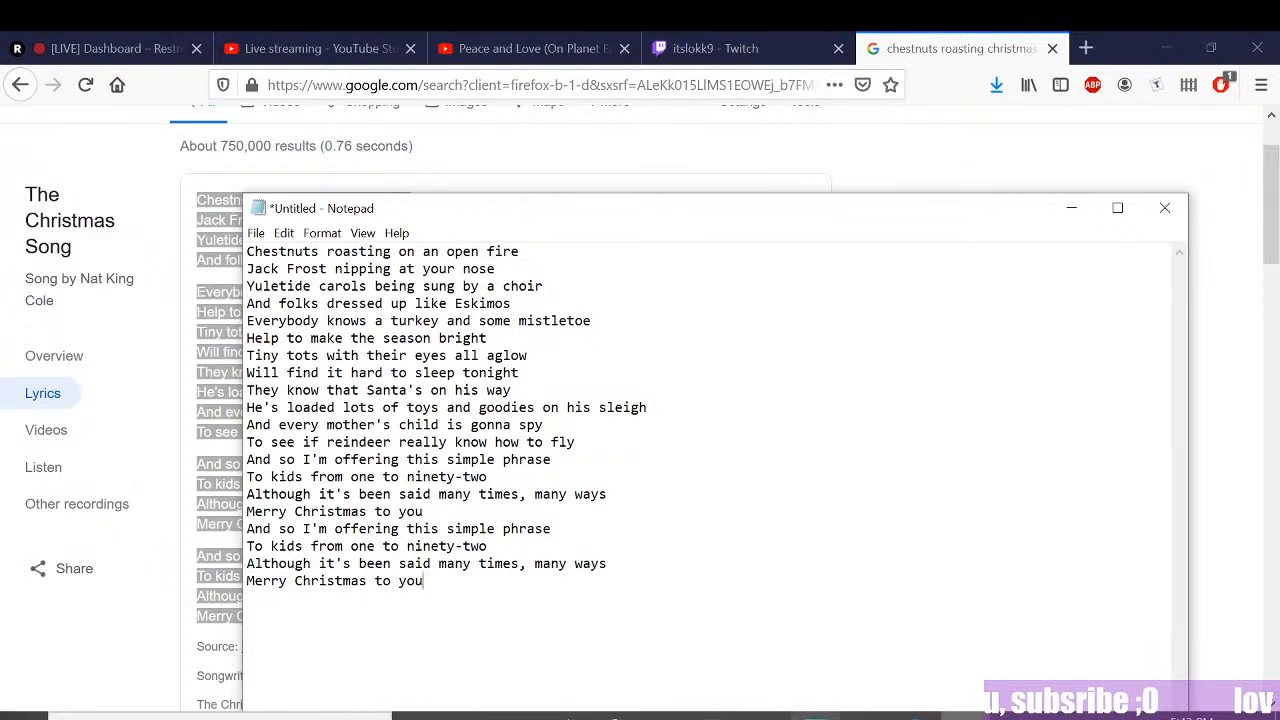
Step: Put the Streamlabs OBS window away and bring MuseScore up behind the Notepad document
{"action": "left_click", "coordinate": [818, 714]}
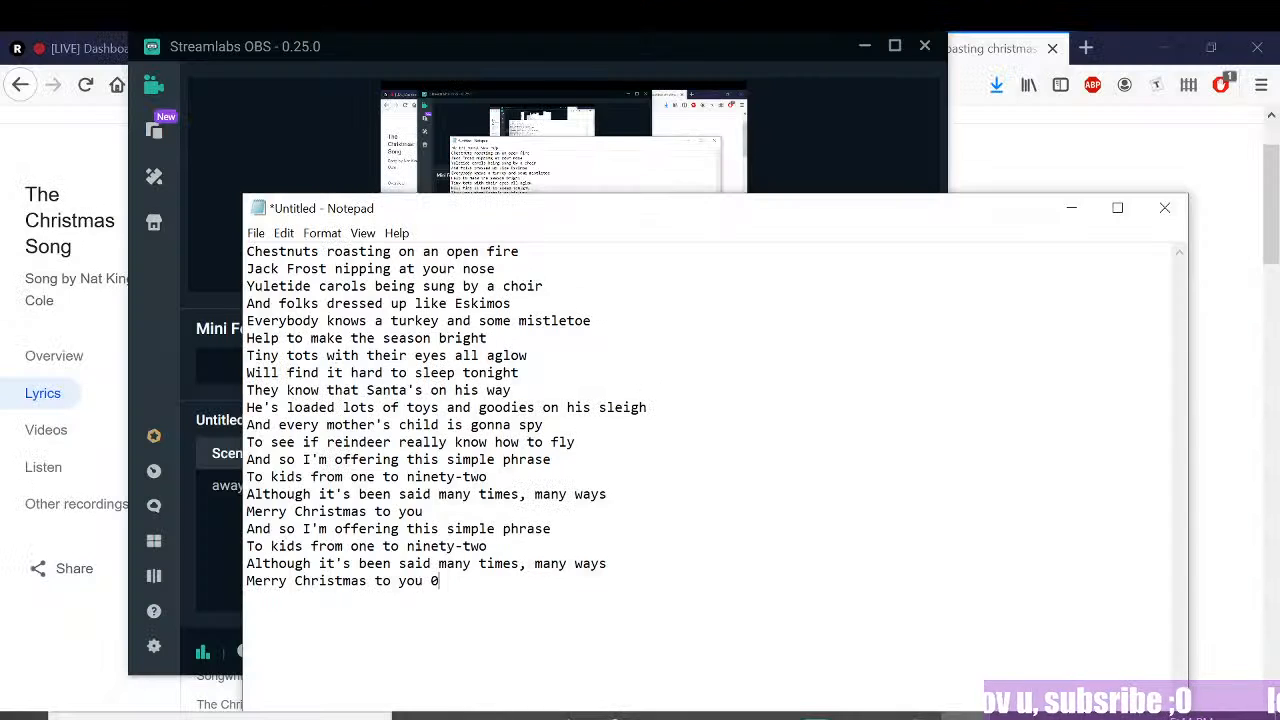
{"action": "left_click", "coordinate": [856, 47]}
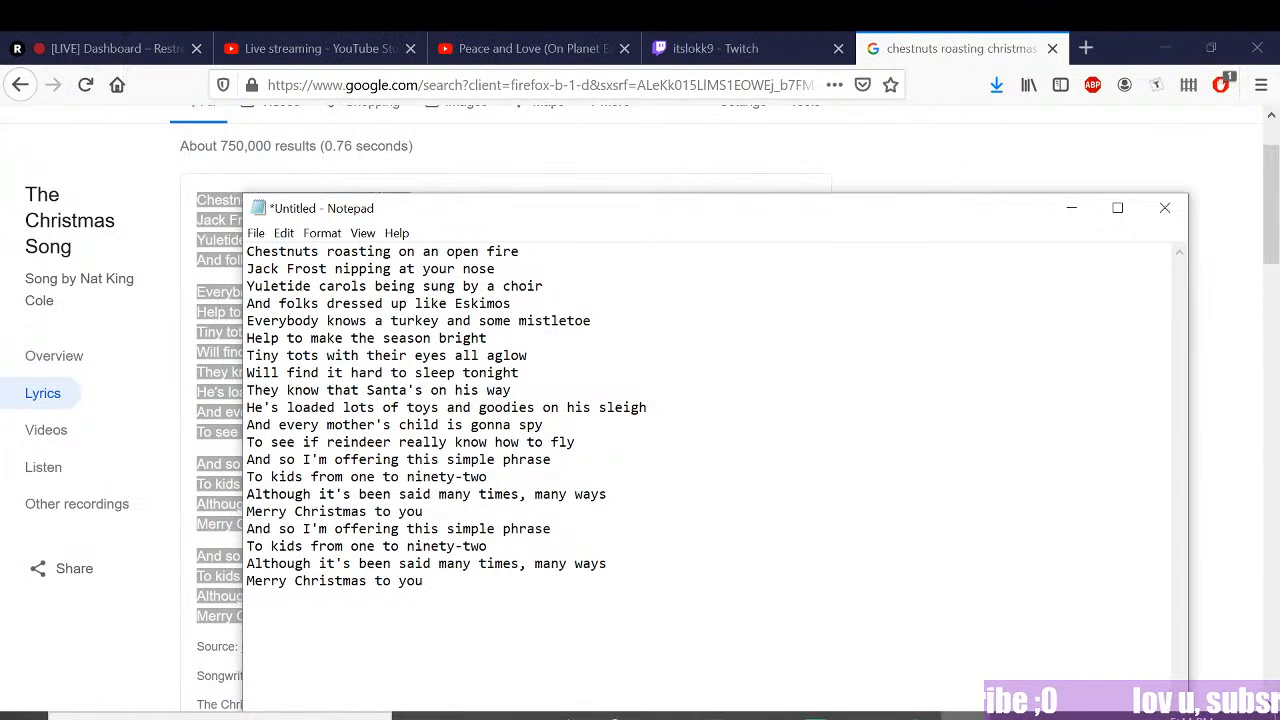
{"action": "left_click", "coordinate": [909, 716]}
{"action": "left_click", "coordinate": [947, 716]}
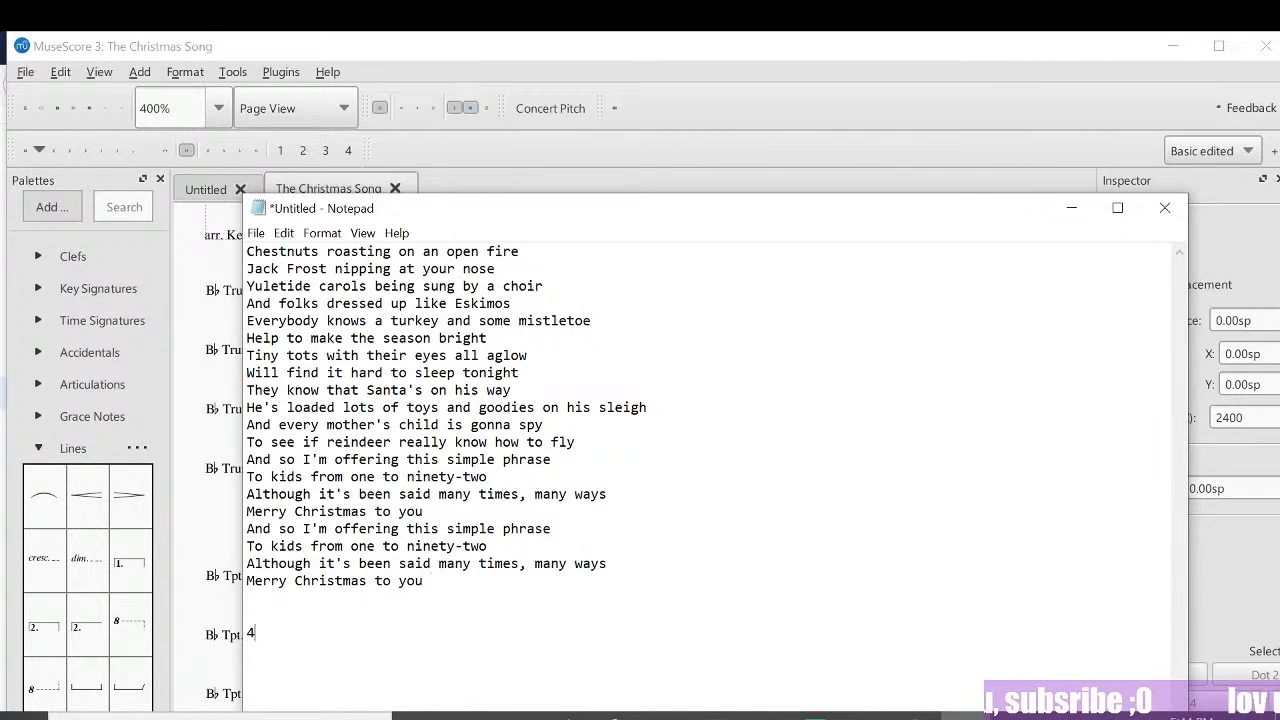
Step: Write the note "4-part moody trumpet chords" below the lyrics, separated by blank lines
{"action": "type", "text": "part"}
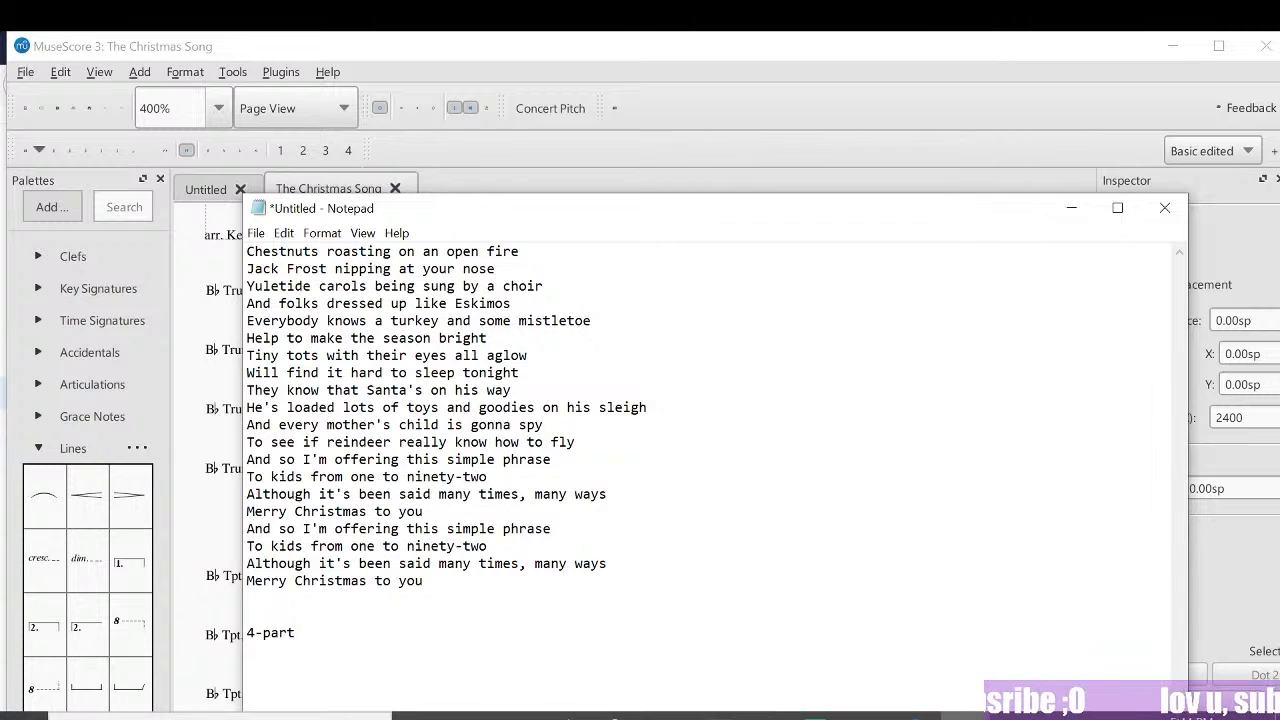
{"action": "type", "text": " moody t"}
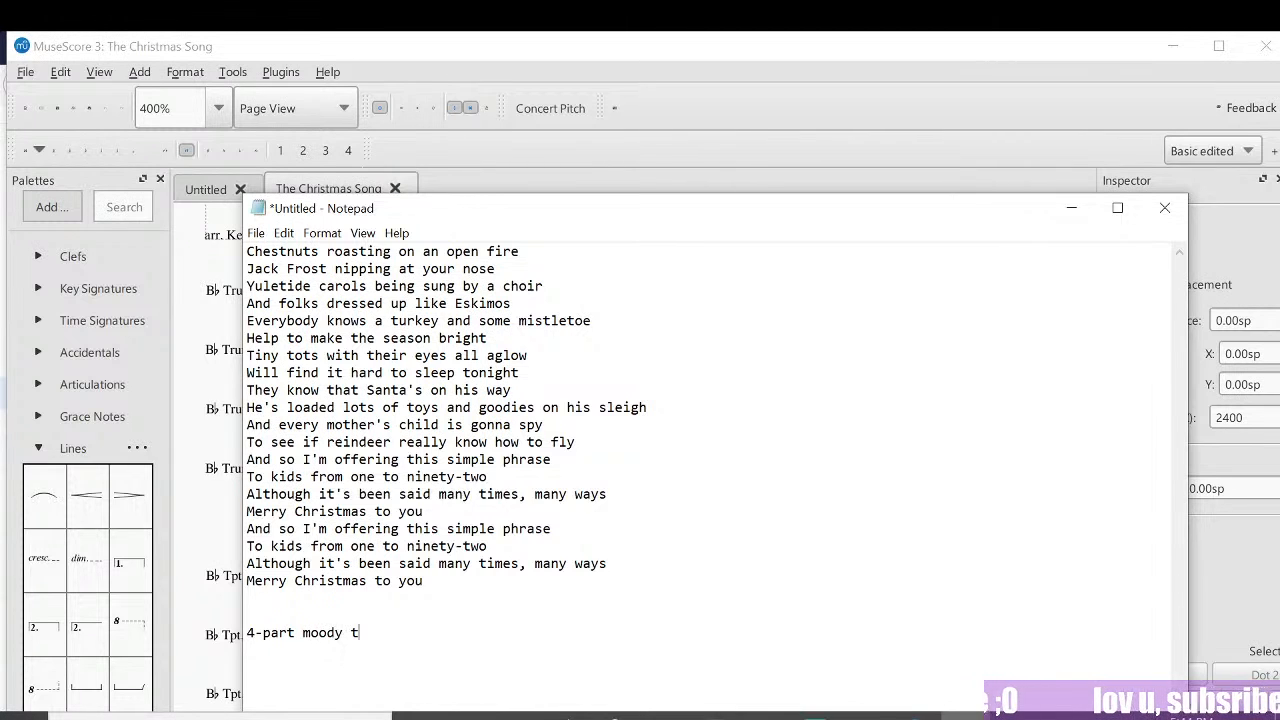
{"action": "type", "text": "rumpet chords"}
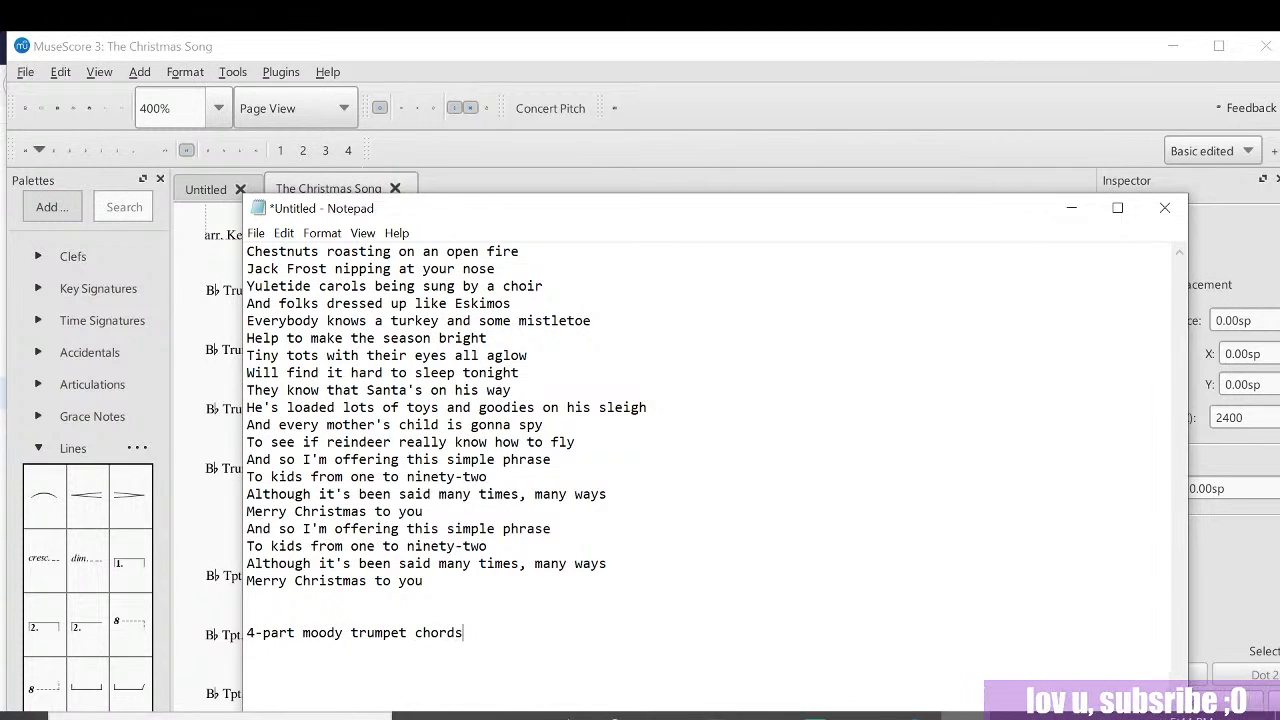
Step: Replace the word "moody" with "ethereal" in the trumpet chords note
{"action": "left_click_drag", "start_coordinate": [343, 632], "coordinate": [302, 632]}
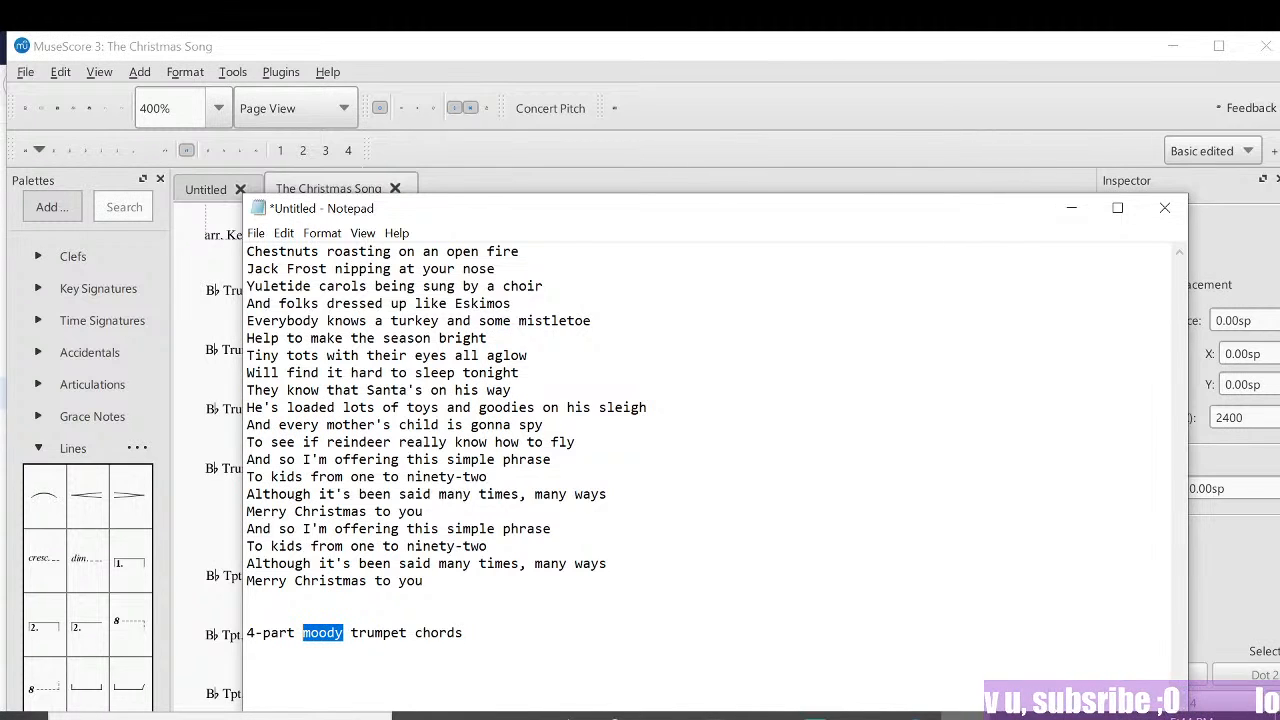
{"action": "key", "text": "BackSpace"}
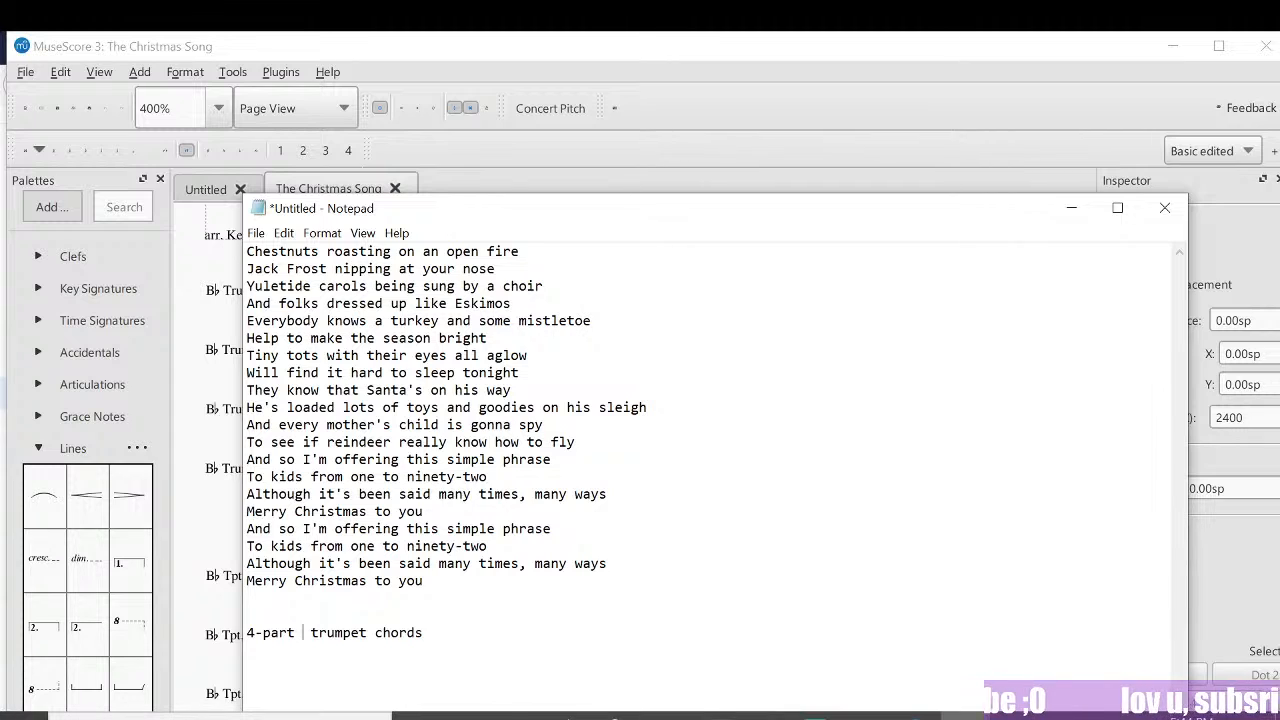
{"action": "type", "text": "ethereal/"}
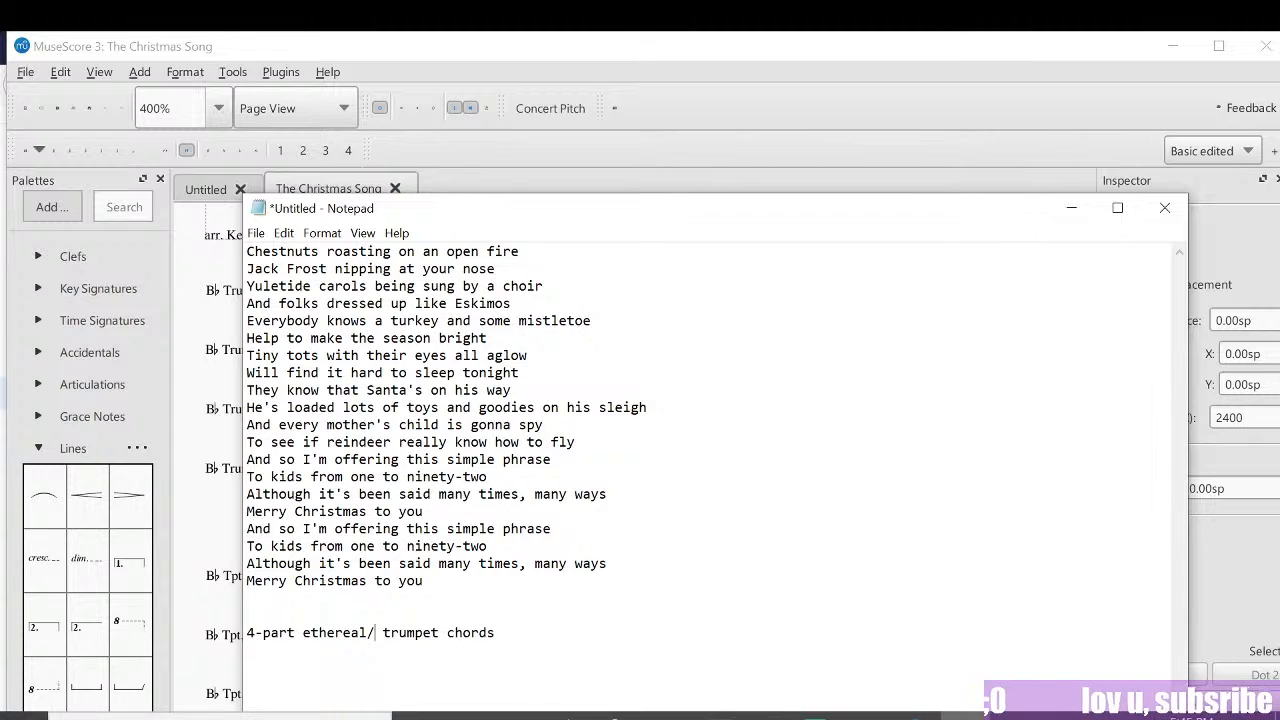
{"action": "key", "text": "BackSpace"}
{"action": "double_click", "coordinate": [463, 633]}
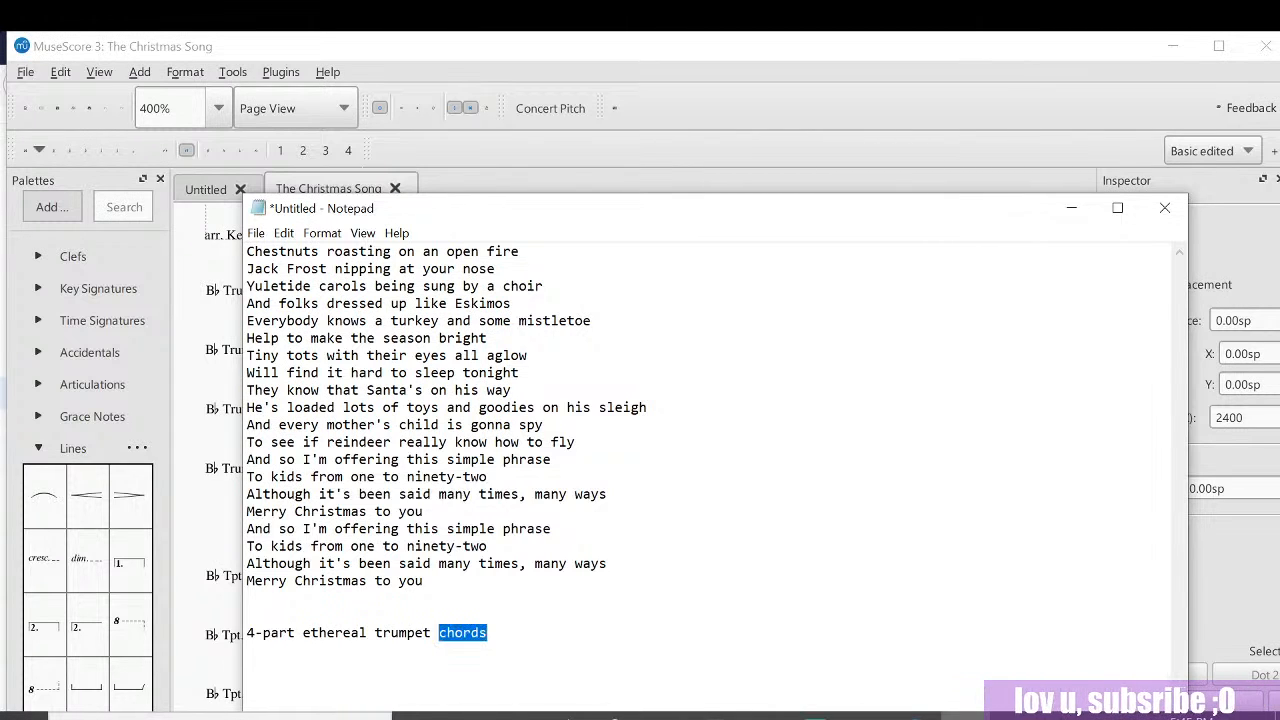
{"action": "left_click", "coordinate": [487, 633]}
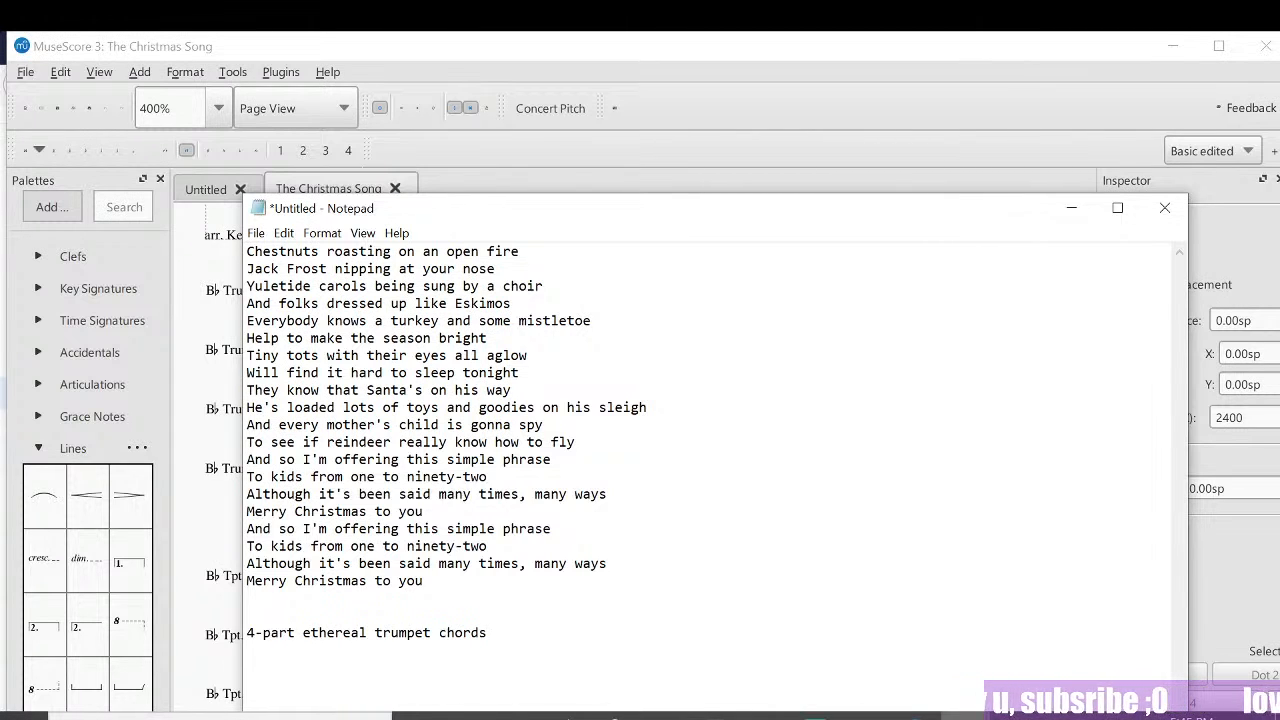
Step: Continue the trumpet chords note with ". put you in a strange mood like you're in some unfamiliar but maybe inviting place?"
{"action": "type", "text": ". put you in a st"}
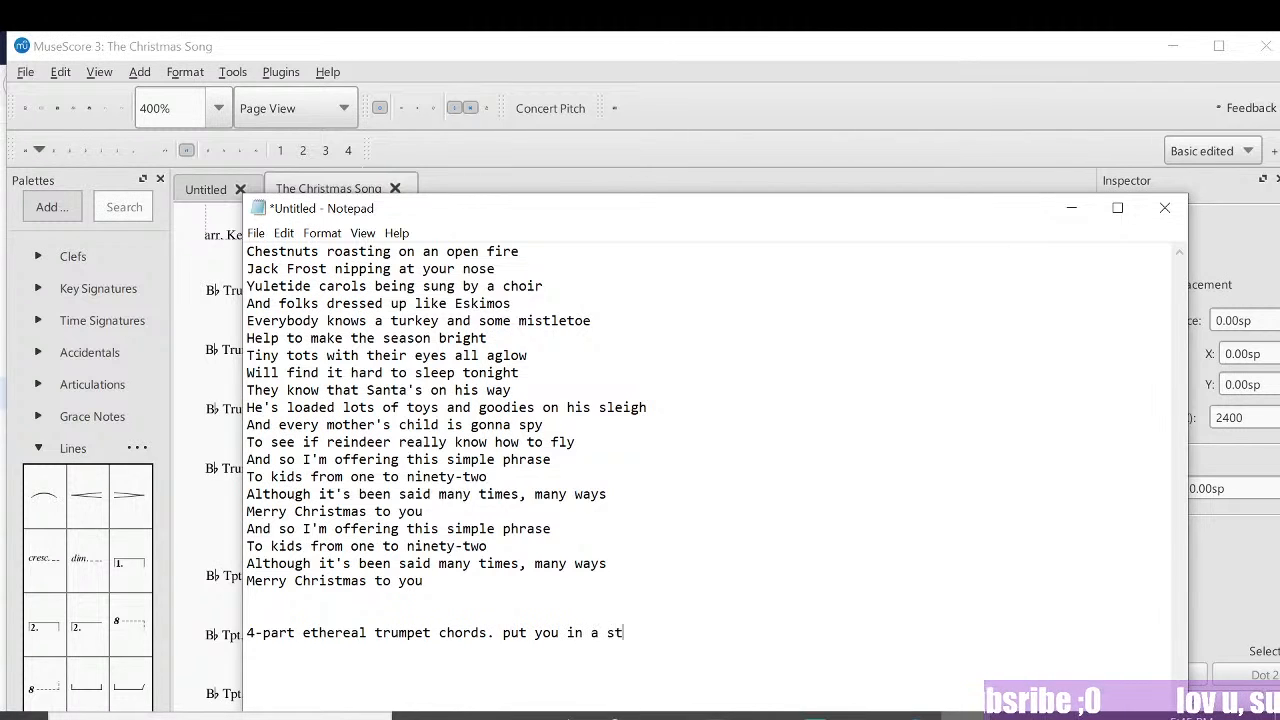
{"action": "type", "text": "range mood like you're "}
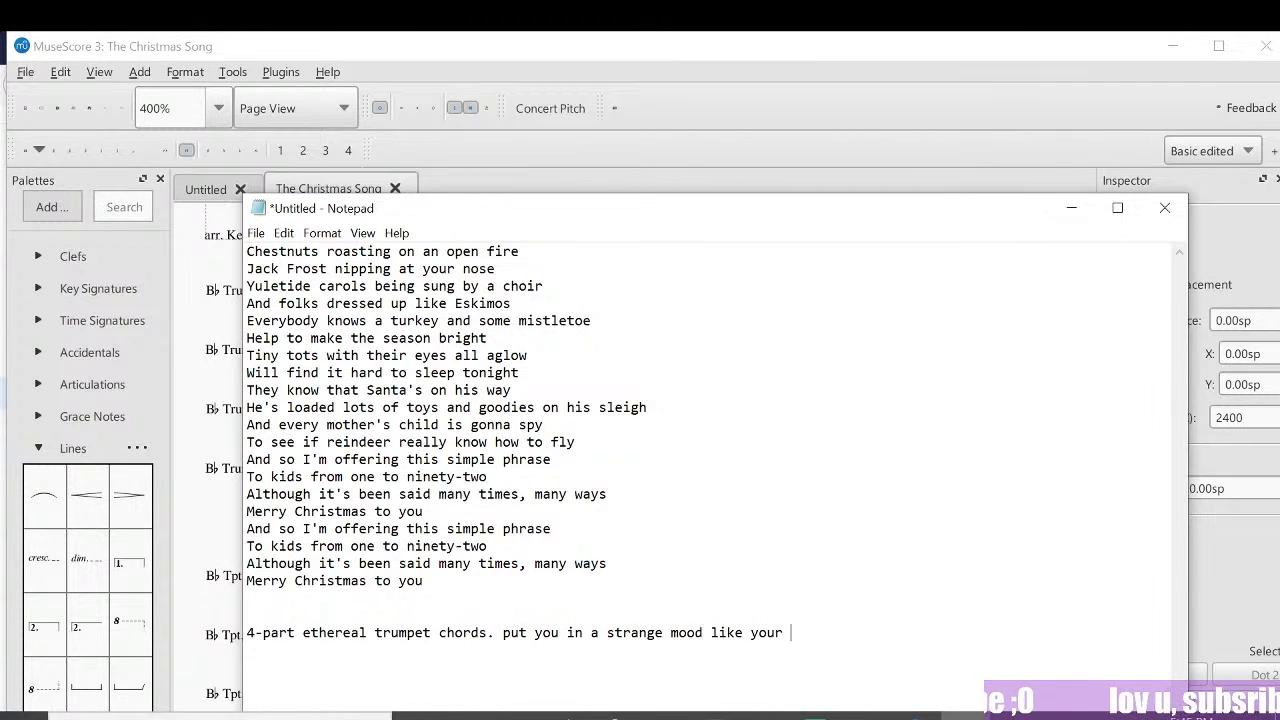
{"action": "type", "text": "in"}
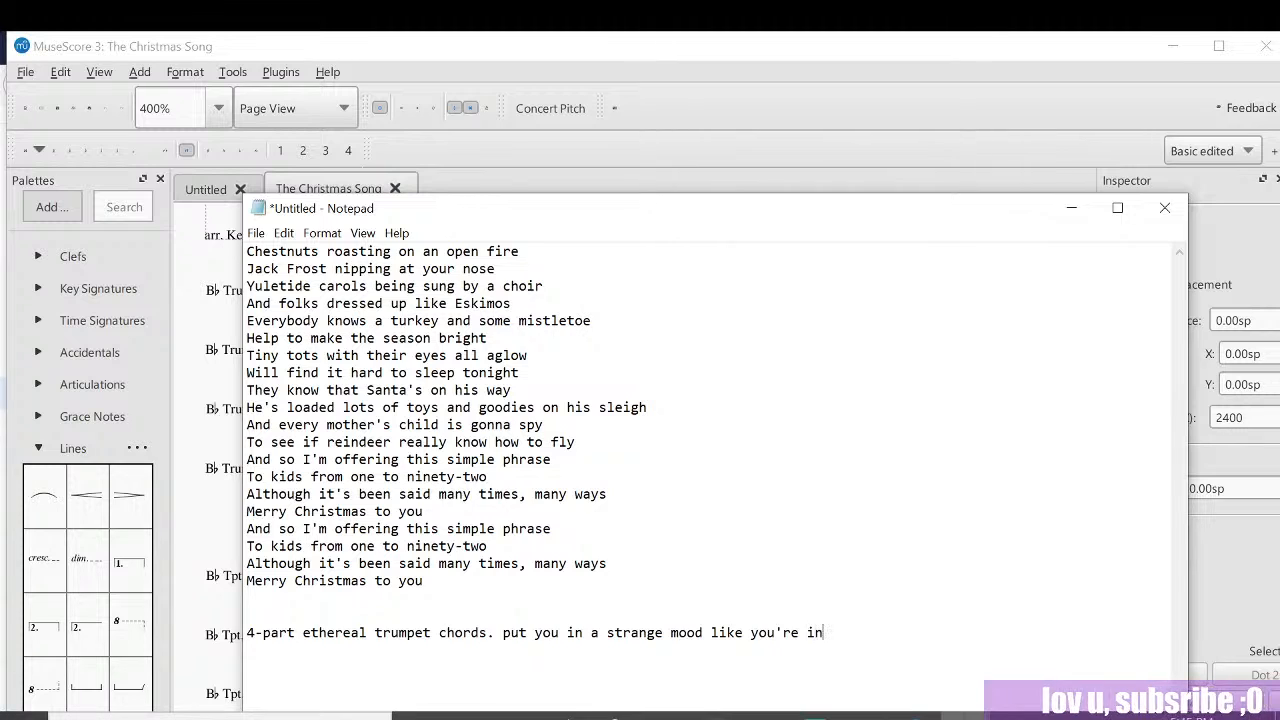
{"action": "type", "text": " some unfam"}
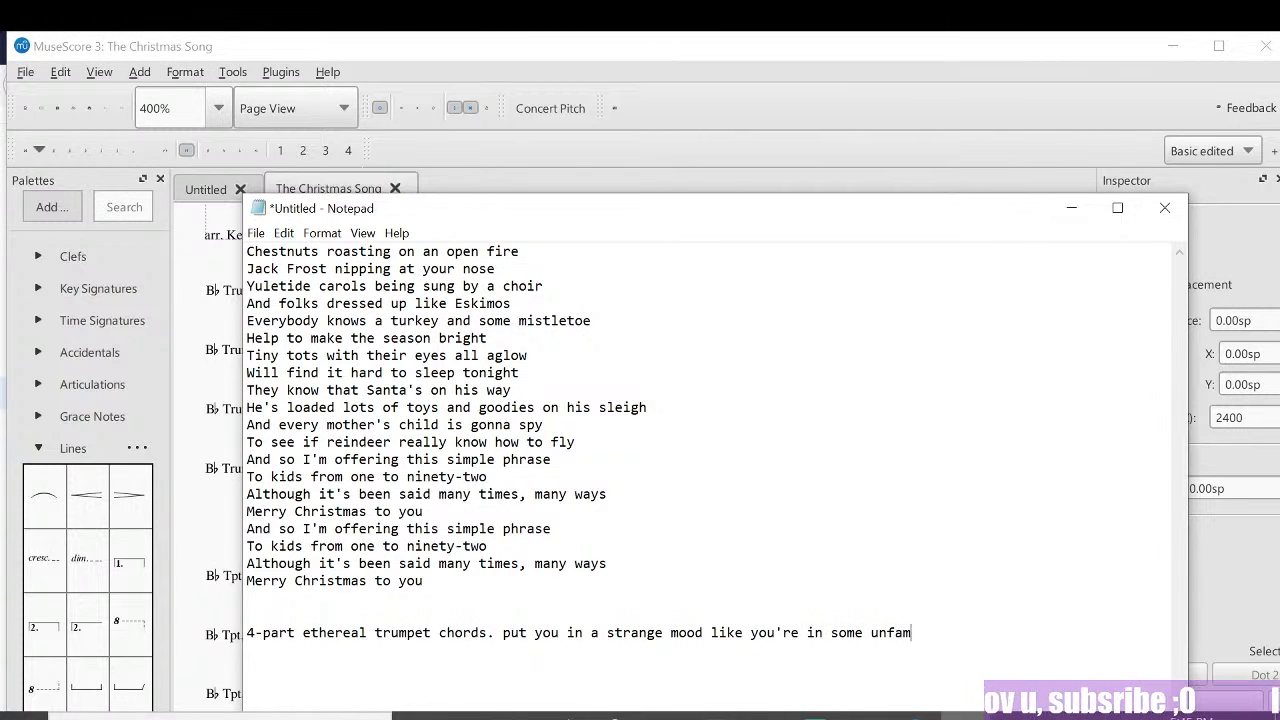
{"action": "type", "text": "iliar but may"}
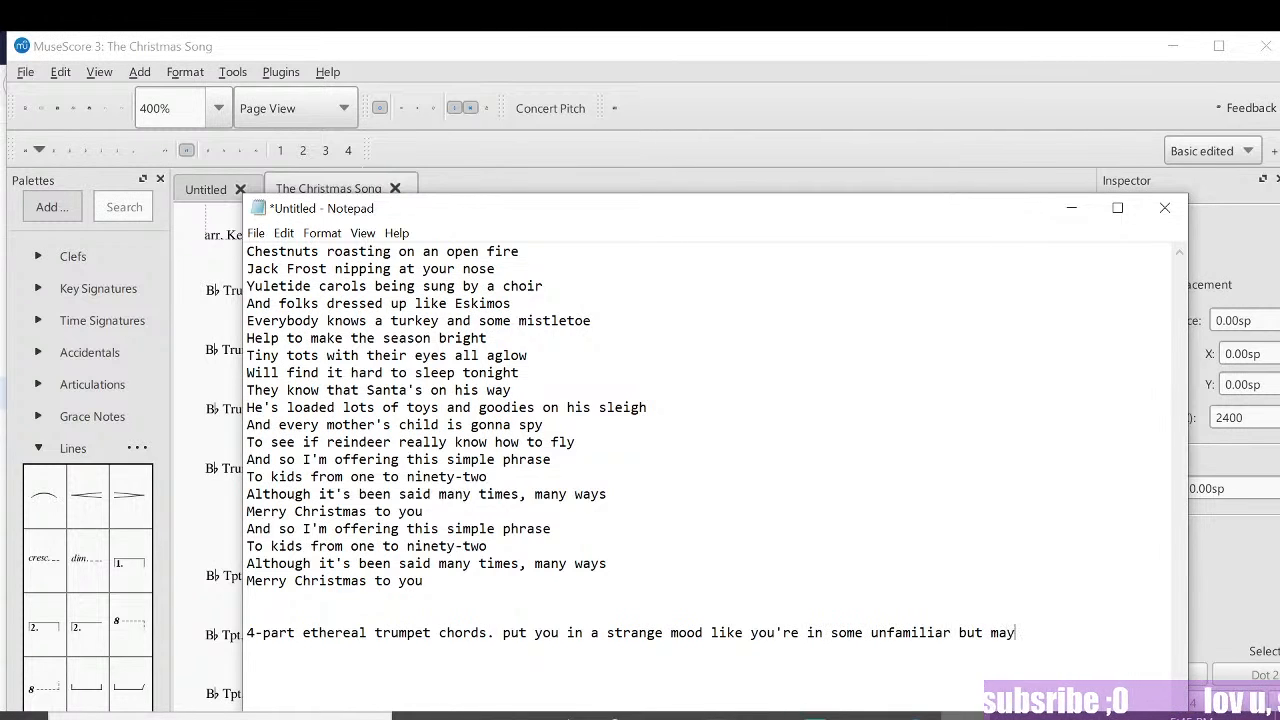
{"action": "type", "text": "be inviting place?"}
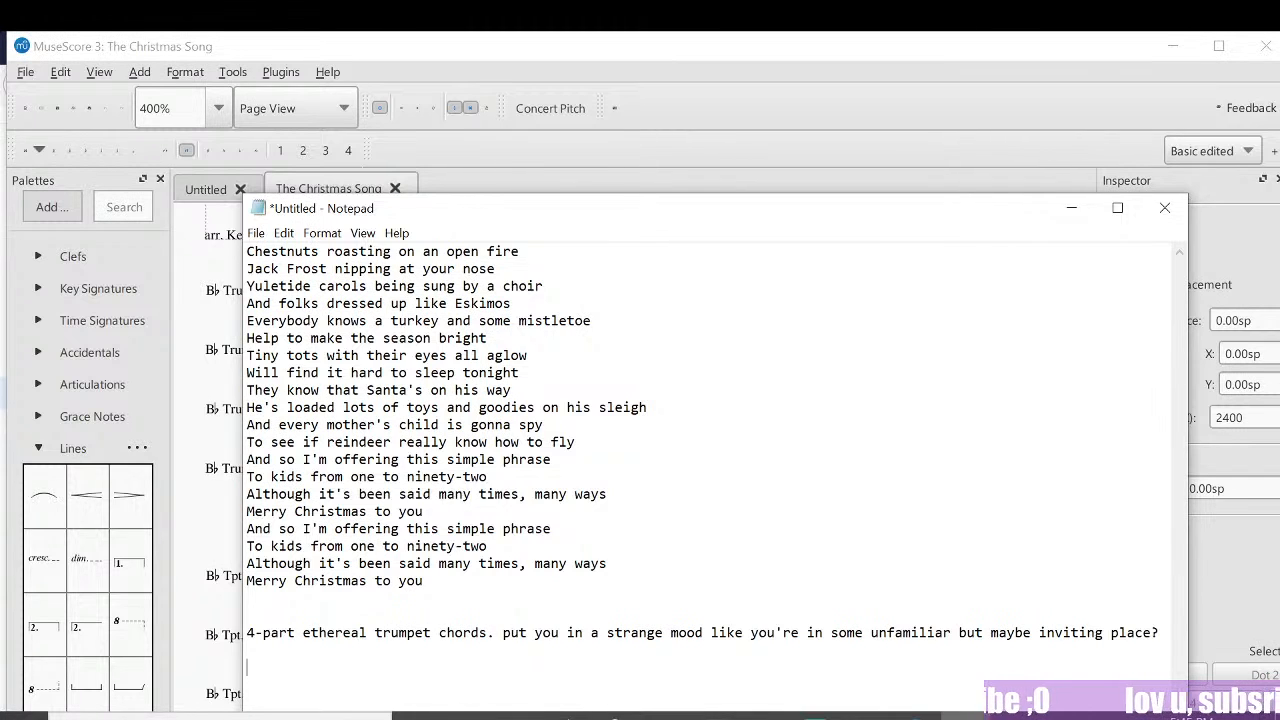
Step: Add the note "Jazz-hop feel?" below the trumpet chords note, leaving one blank line between them
{"action": "type", "text": "zz-hop de"}
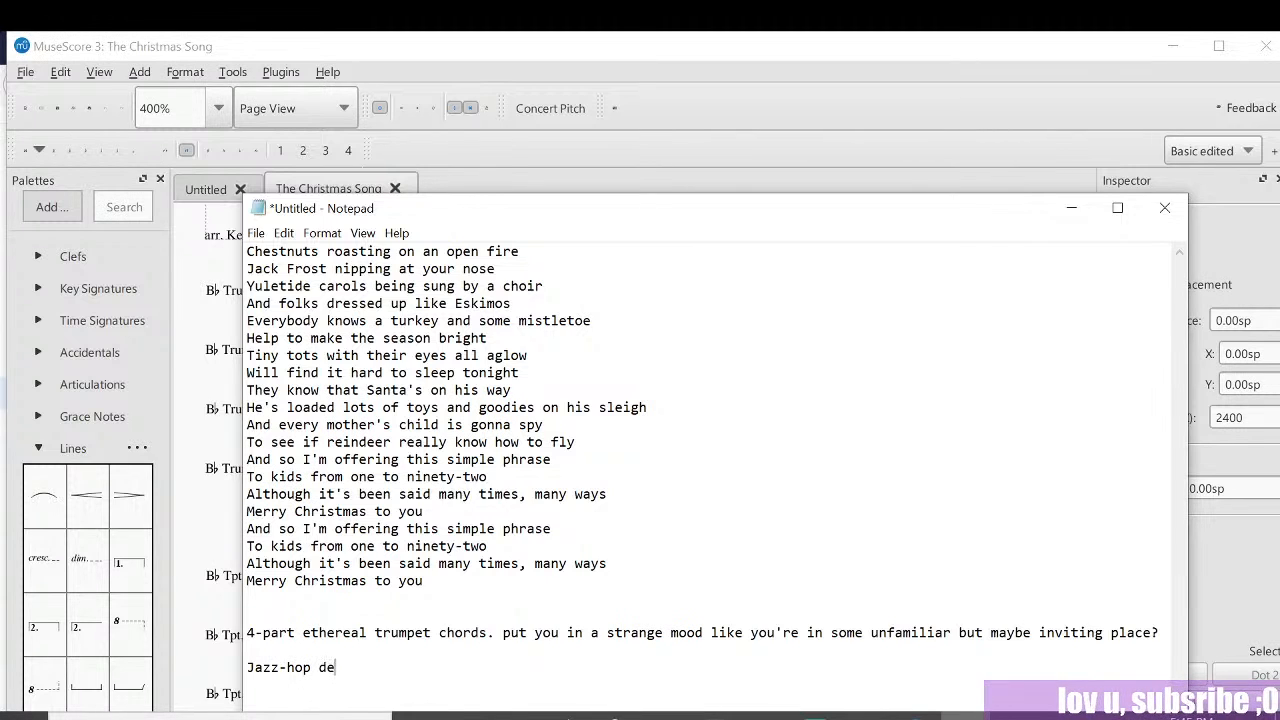
{"action": "key", "text": "BackSpace"}
{"action": "key", "text": "BackSpace"}
{"action": "type", "text": "feel"}
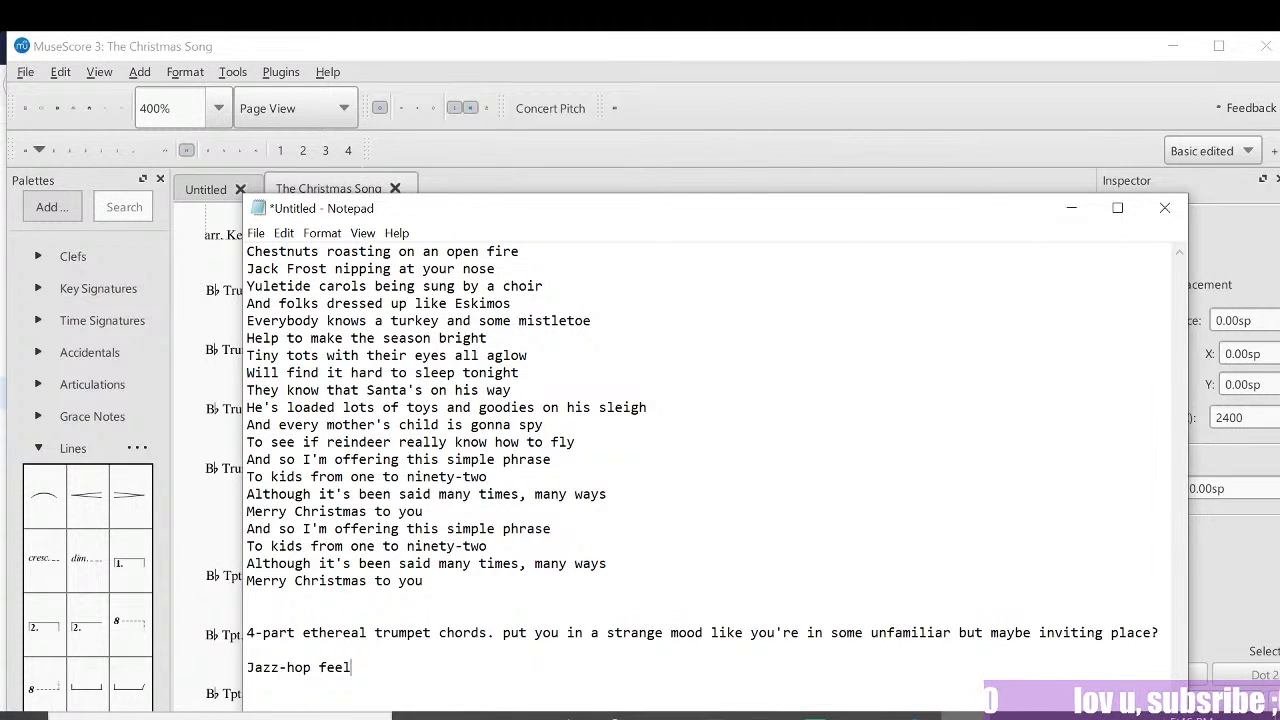
{"action": "type", "text": "?"}
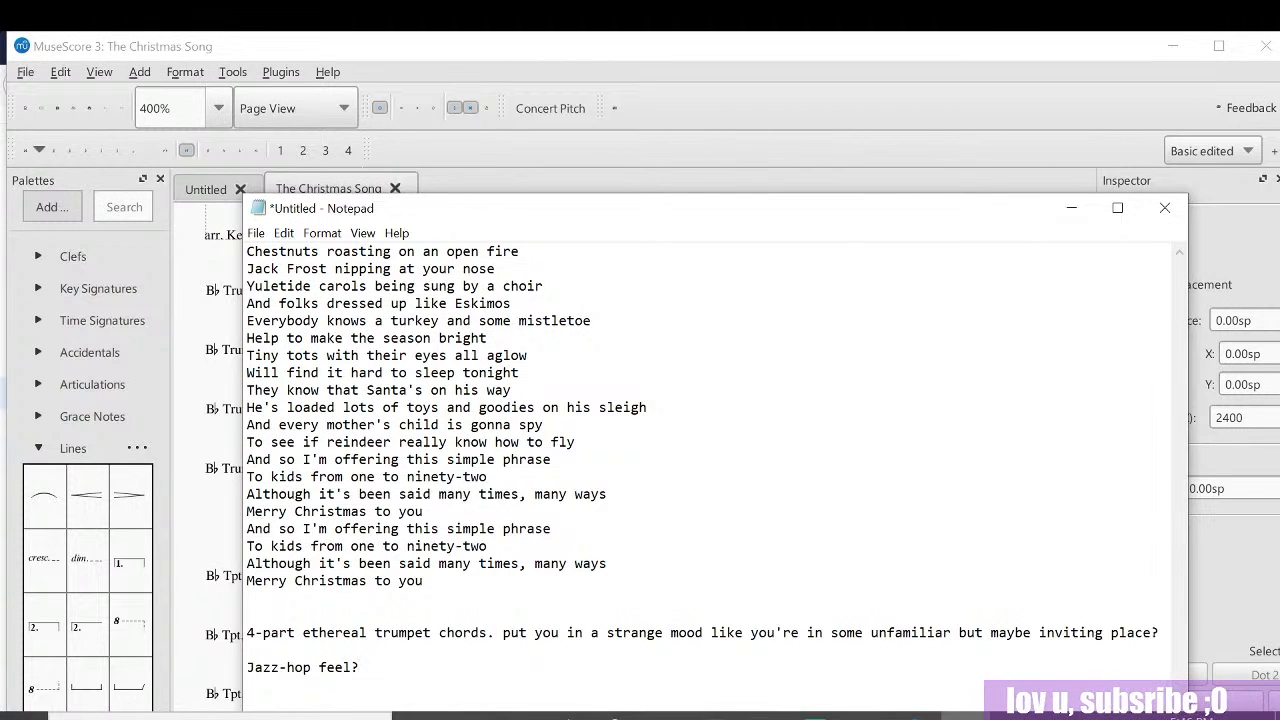
Step: Insert "/RnB" after "Jazz-hop" so that the style note reads "Jazz-hop/RnB feel?"
{"action": "double_click", "coordinate": [302, 667]}
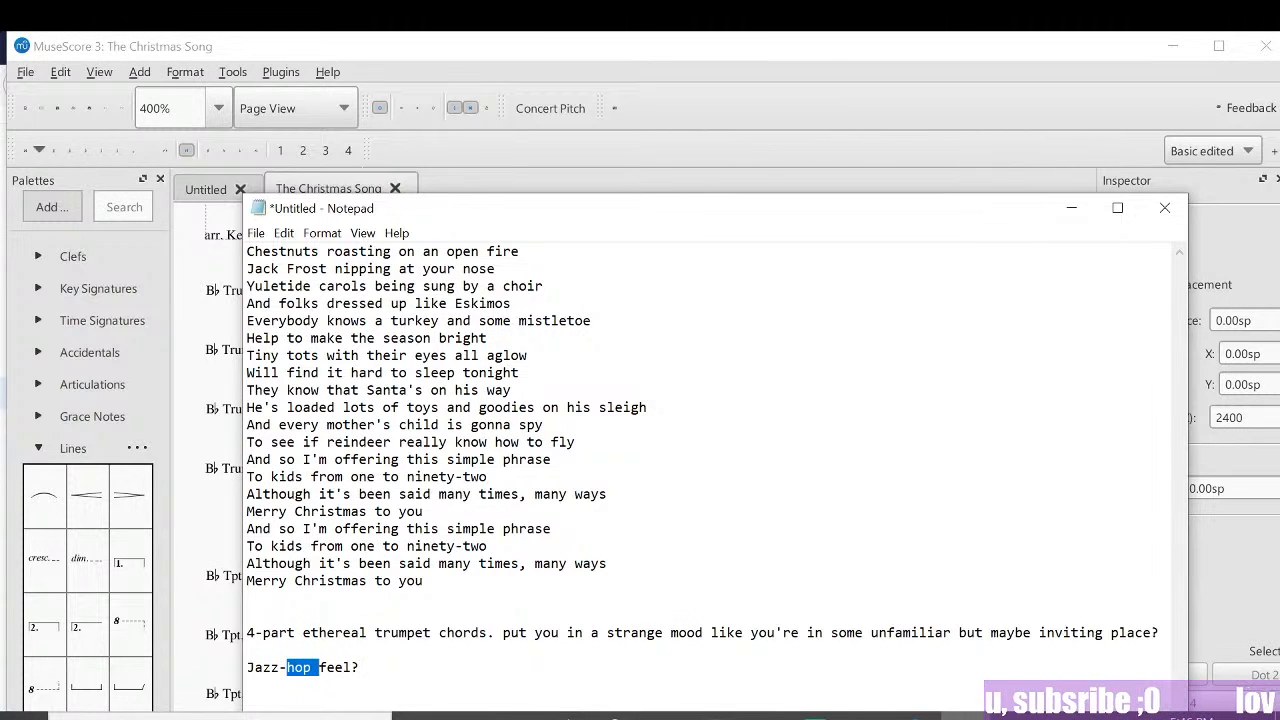
{"action": "left_click_drag", "start_coordinate": [300, 667], "coordinate": [250, 667]}
{"action": "left_click", "coordinate": [311, 667]}
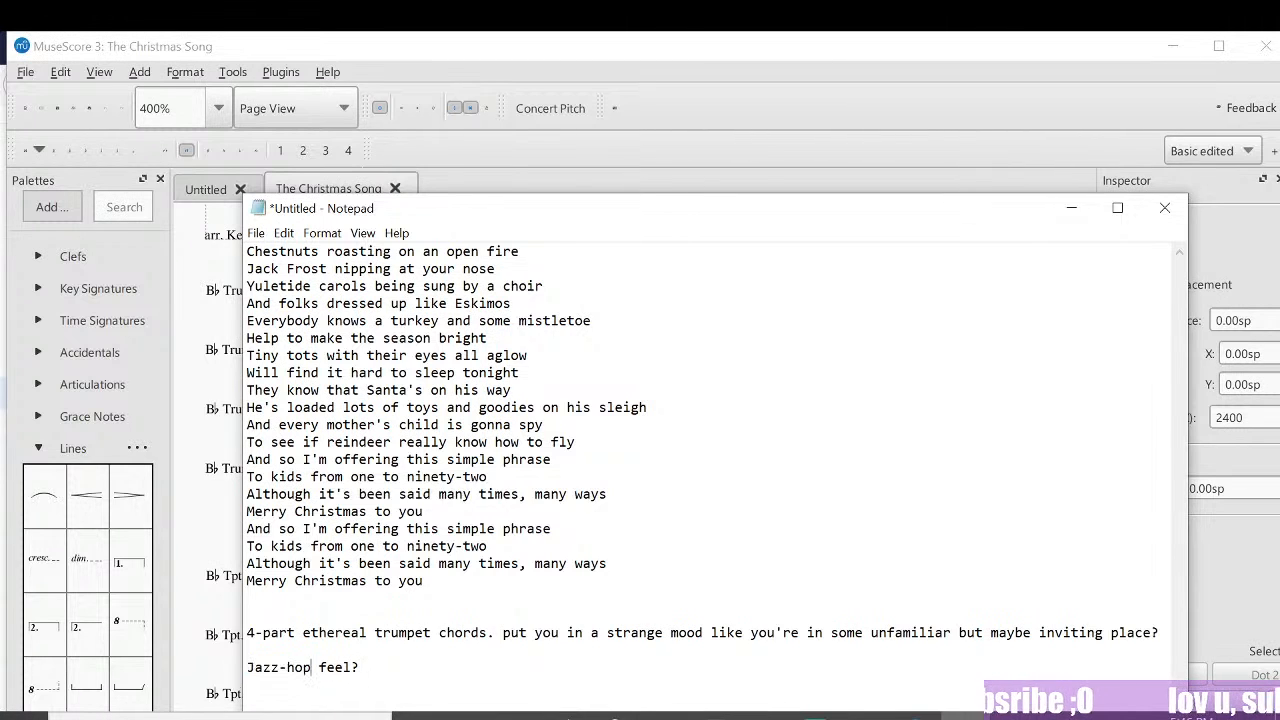
{"action": "type", "text": "/RnB"}
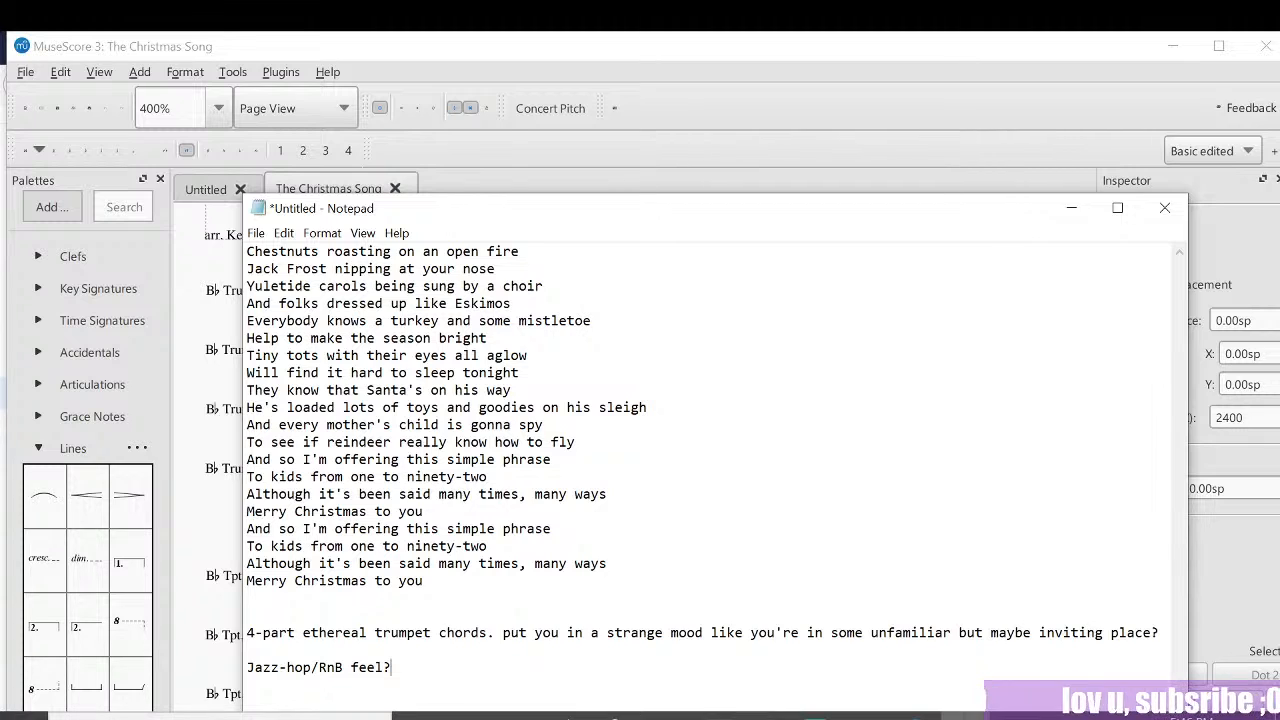
Step: Move the "Jazz-hop/RnB feel?" line above the trumpet chords note, with blank lines between them
{"action": "left_click_drag", "start_coordinate": [391, 667], "coordinate": [247, 633]}
{"action": "left_click", "coordinate": [248, 685]}
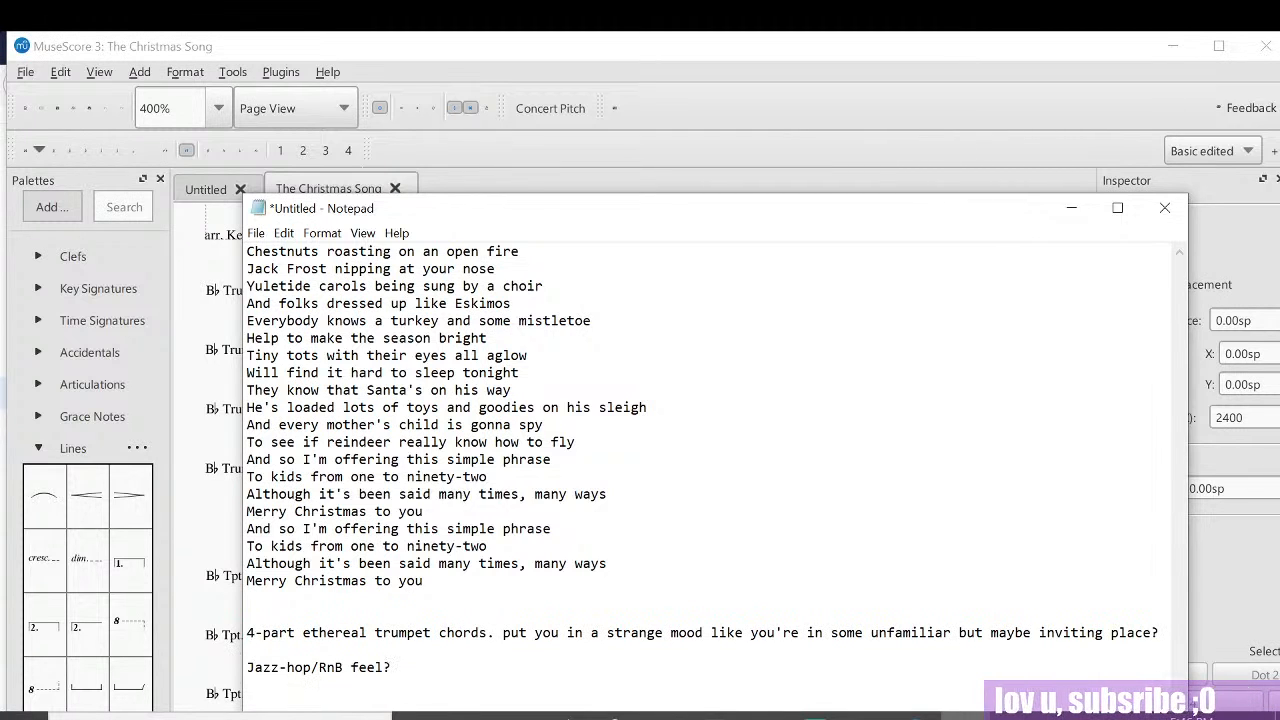
{"action": "key", "text": "shift+Up"}
{"action": "key", "text": "BackSpace"}
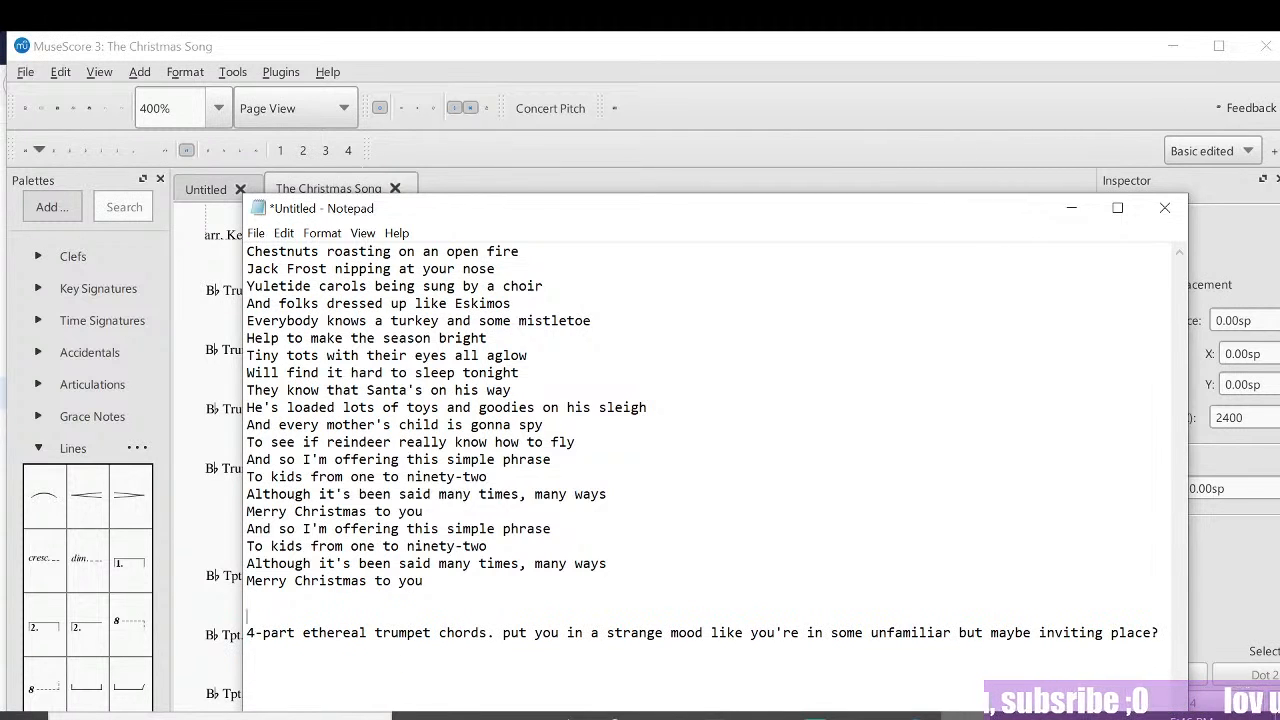
{"action": "key", "text": "Down"}
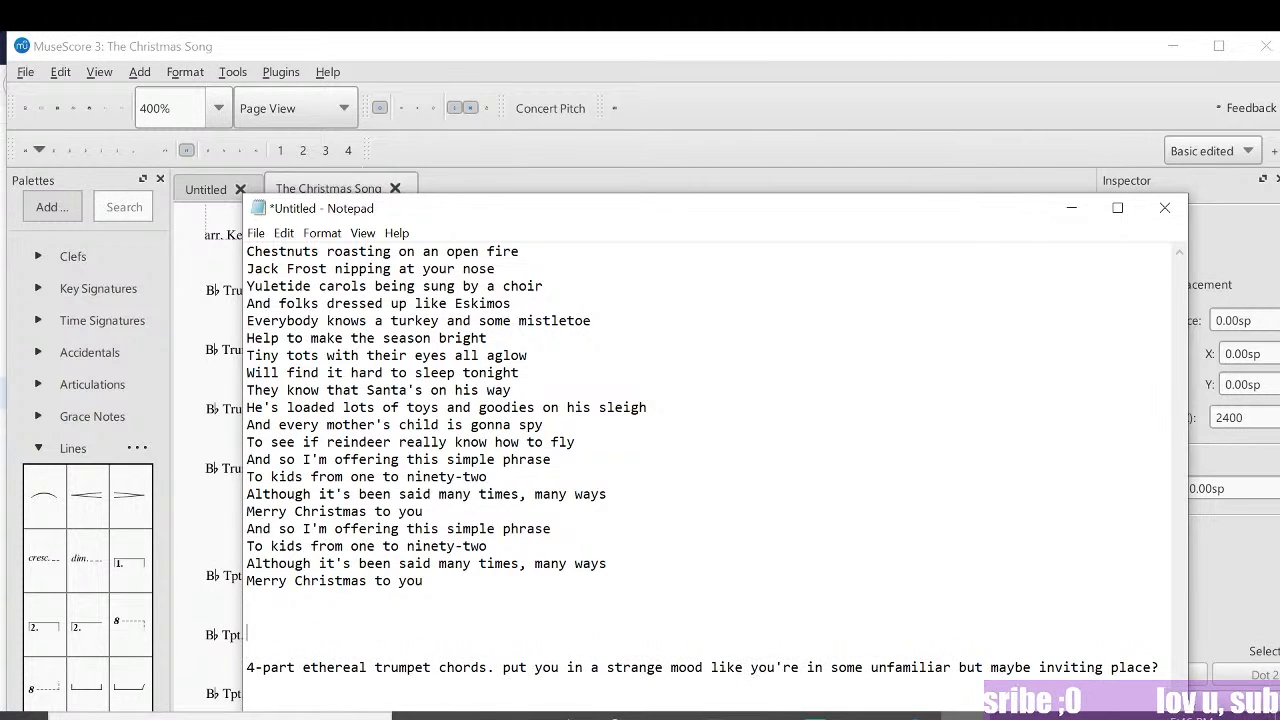
{"action": "key", "text": "ctrl+z"}
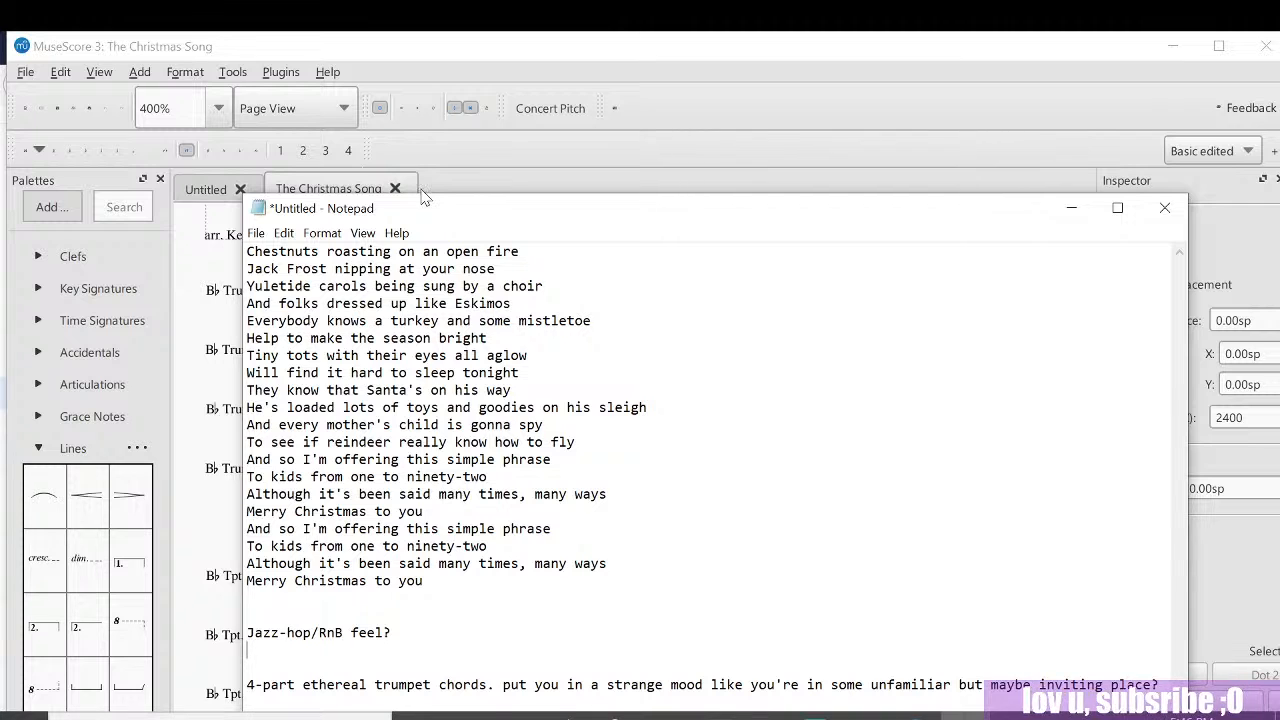
Step: Shift the Notepad window upward and add the heading "intro" directly above the trumpet chords note
{"action": "left_click_drag", "start_coordinate": [427, 210], "coordinate": [395, 162]}
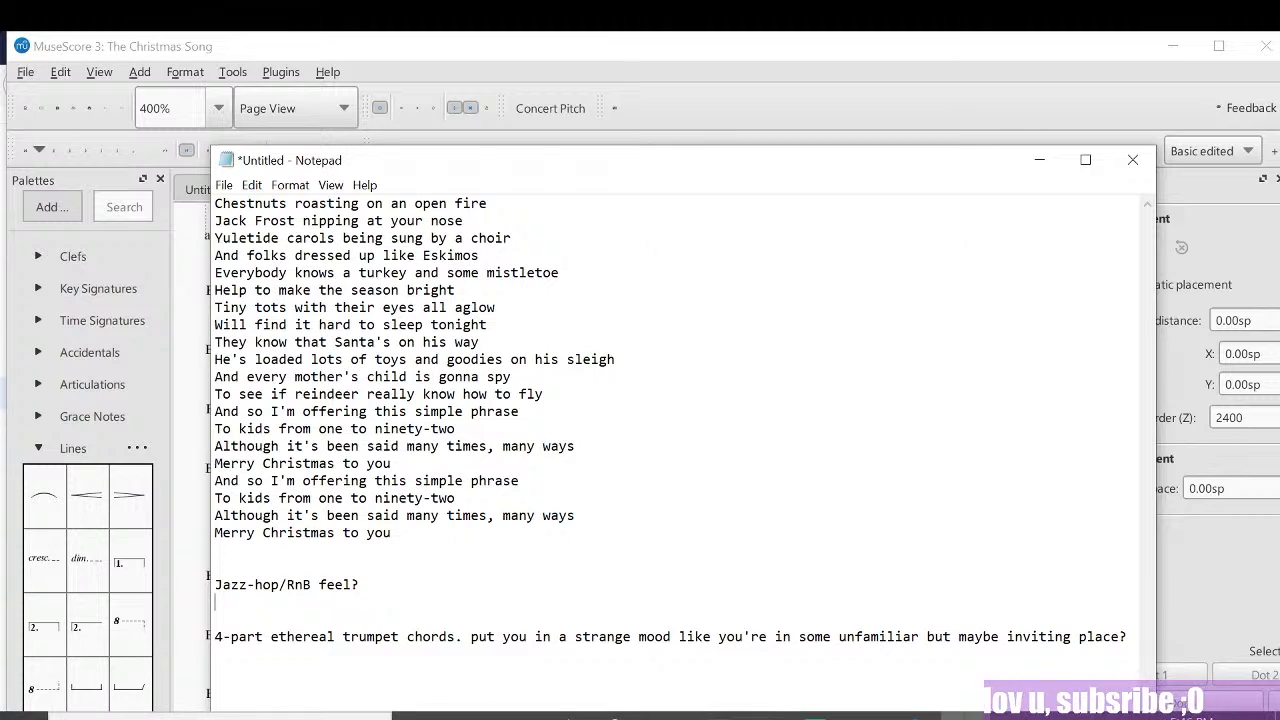
{"action": "key", "text": "Down"}
{"action": "type", "text": "intro"}
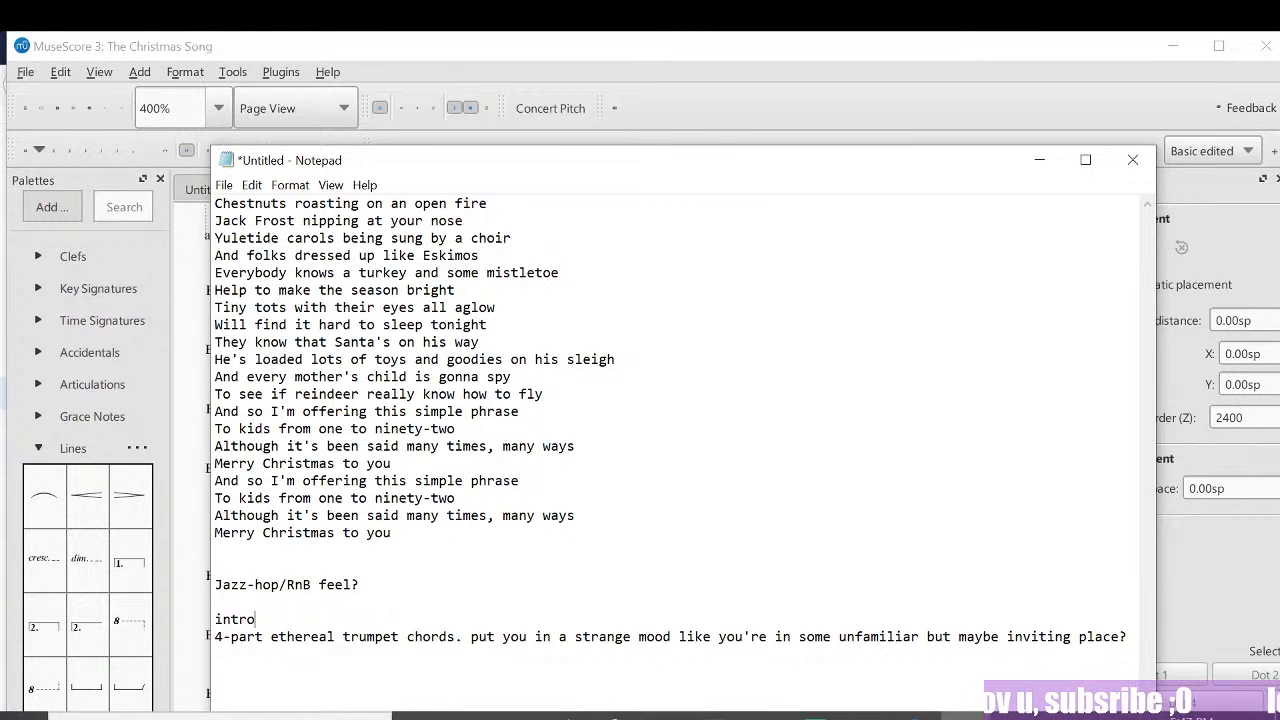
Step: Bring the MuseScore window with The Christmas Song score in front of the Notepad notes
{"action": "double_click", "coordinate": [464, 55]}
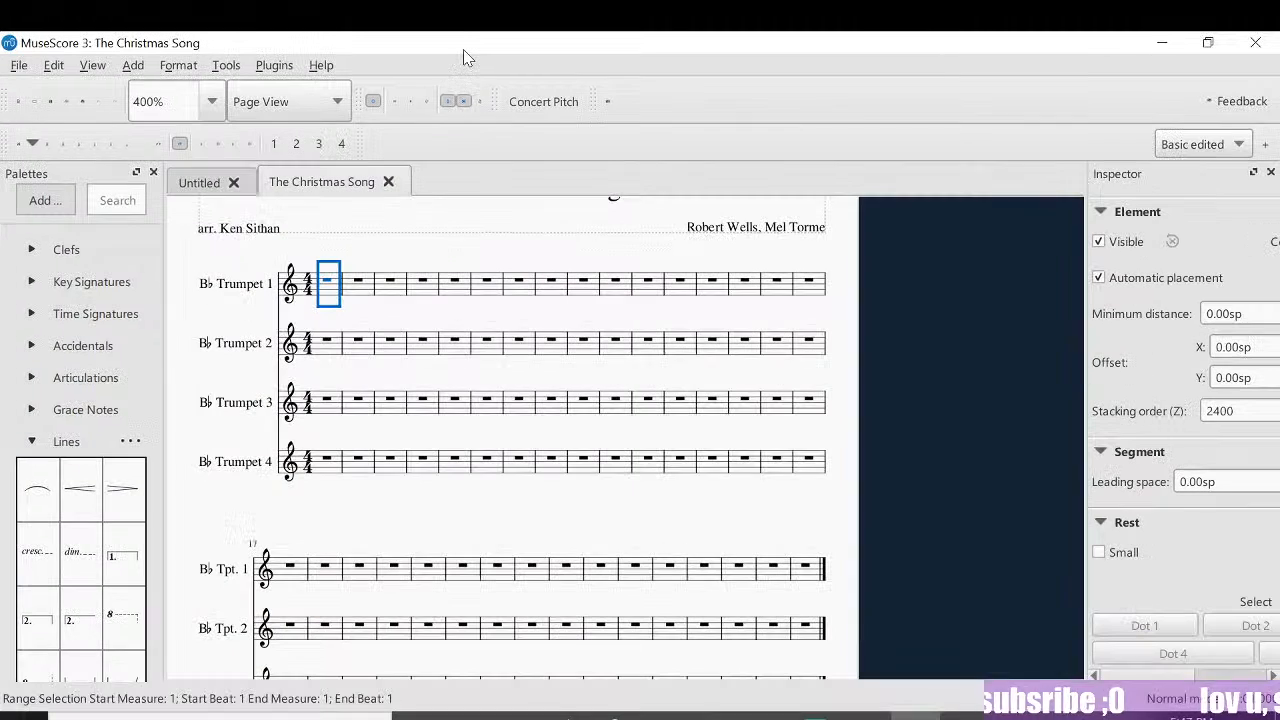
{"action": "double_click", "coordinate": [464, 55]}
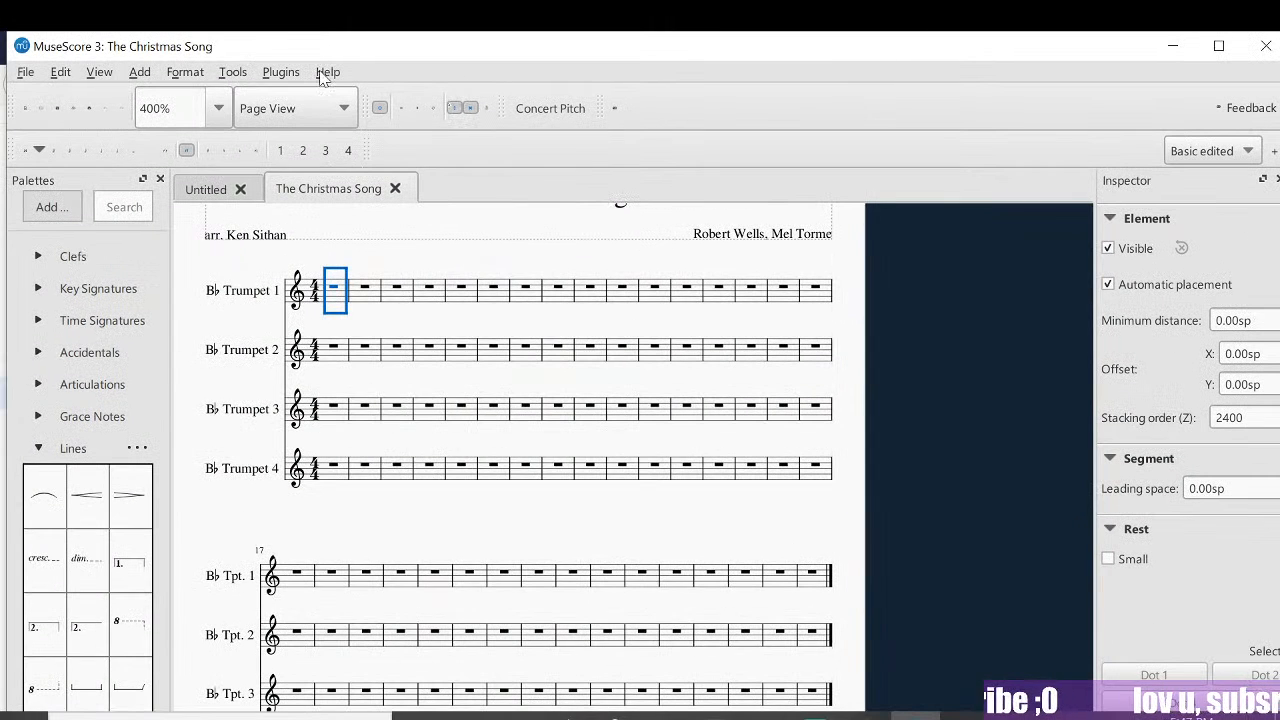
Step: Enter a half note at the start of Trumpet 1's first measure and lower it by two semitones to A
{"action": "left_click", "coordinate": [365, 300]}
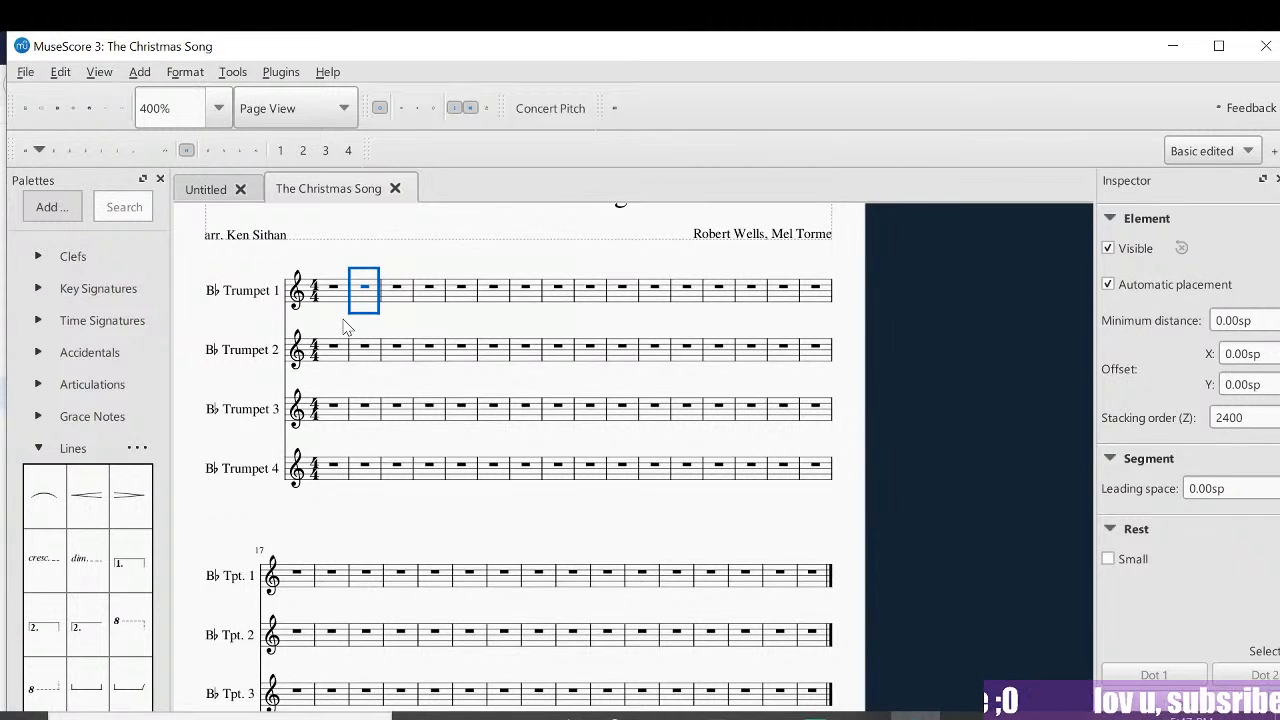
{"action": "left_click", "coordinate": [393, 288]}
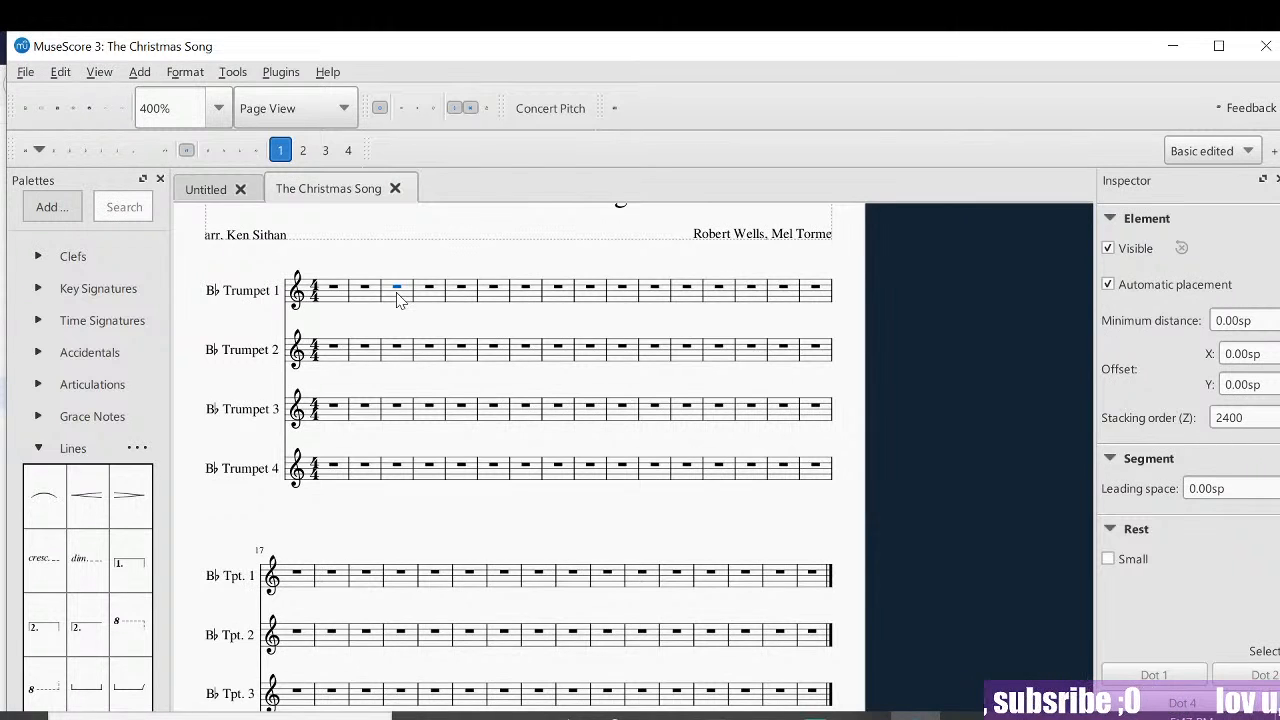
{"action": "left_click", "coordinate": [335, 289]}
{"action": "scroll", "coordinate": [380, 277], "scroll_direction": "up", "scroll_amount": 3}
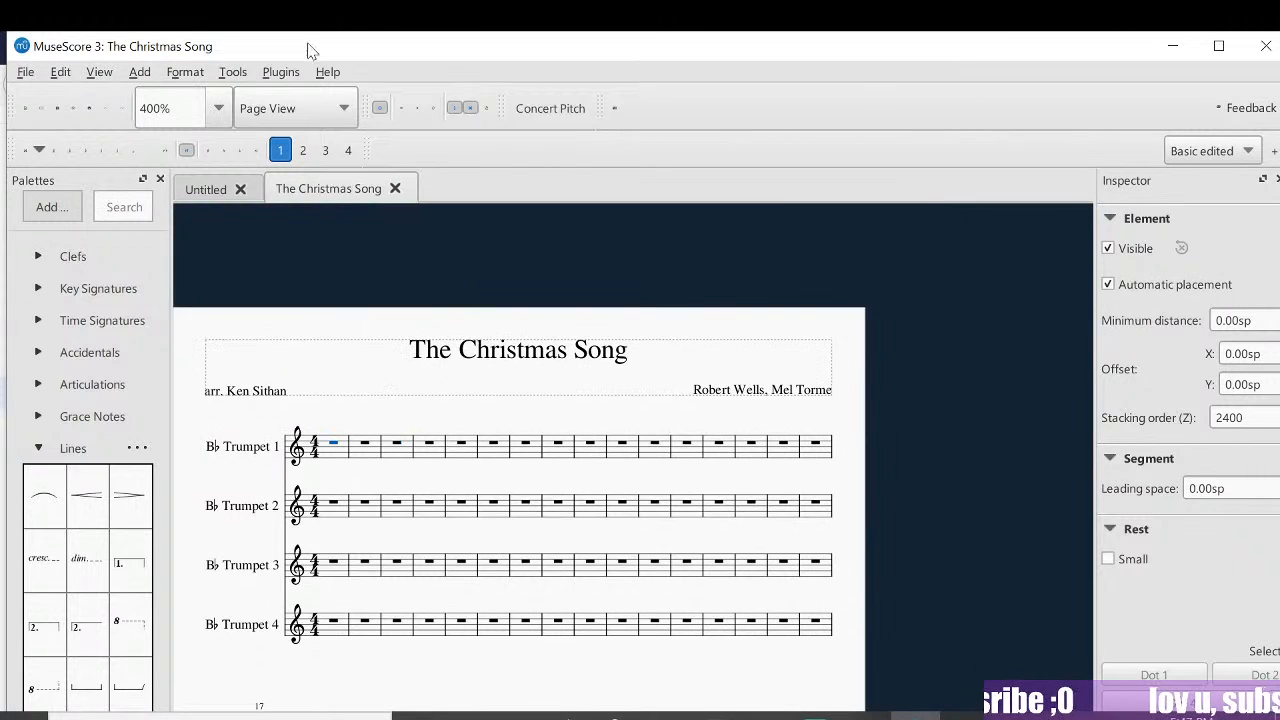
{"action": "key", "text": "n"}
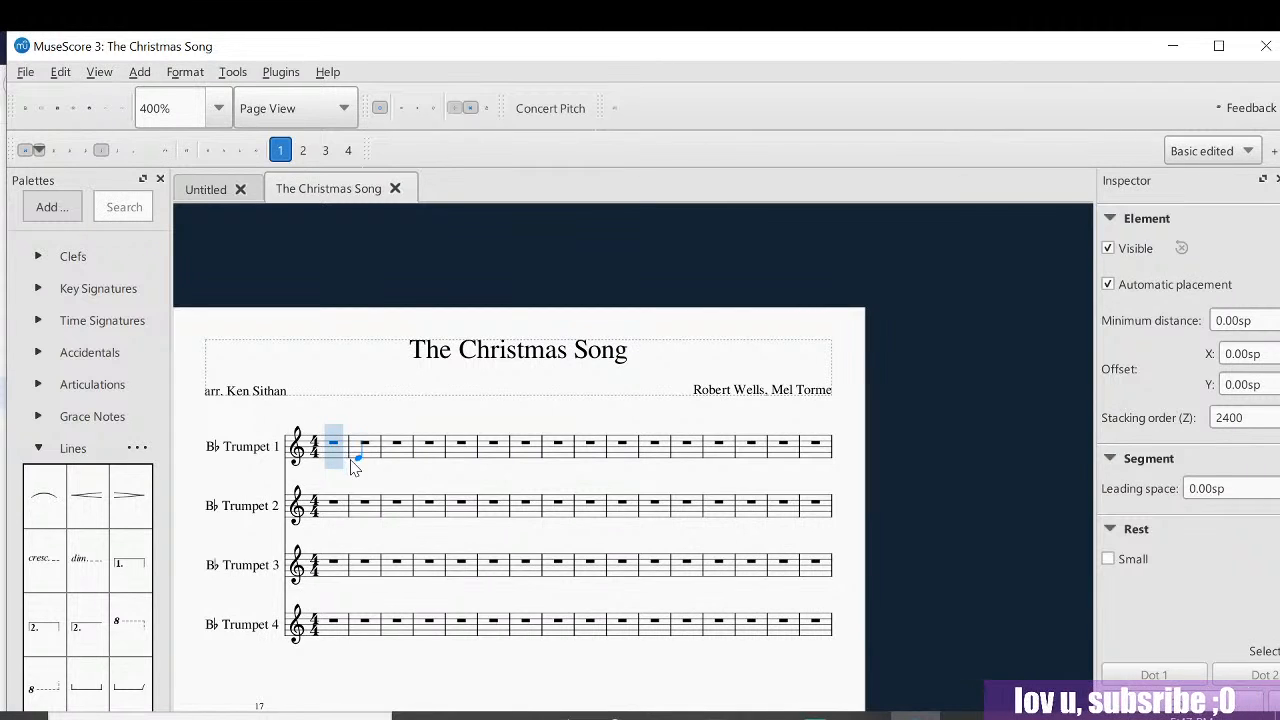
{"action": "key", "text": "6"}
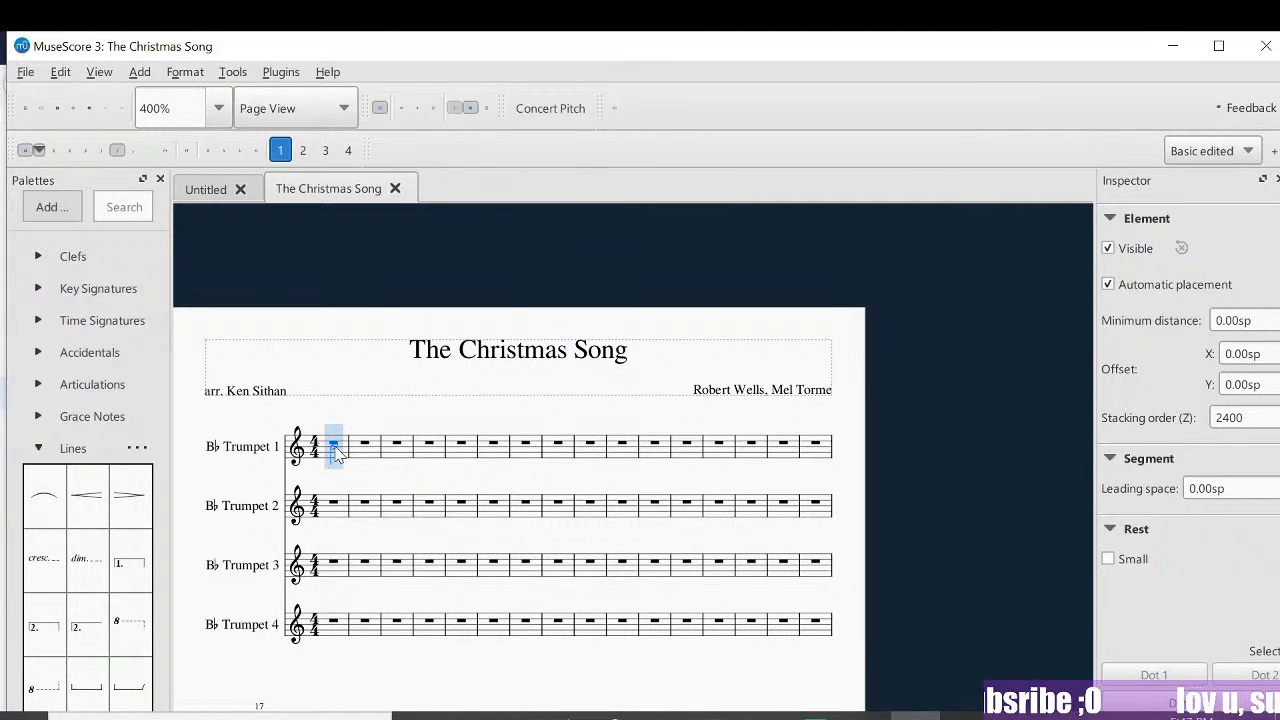
{"action": "left_click", "coordinate": [335, 450]}
{"action": "key", "text": "Escape"}
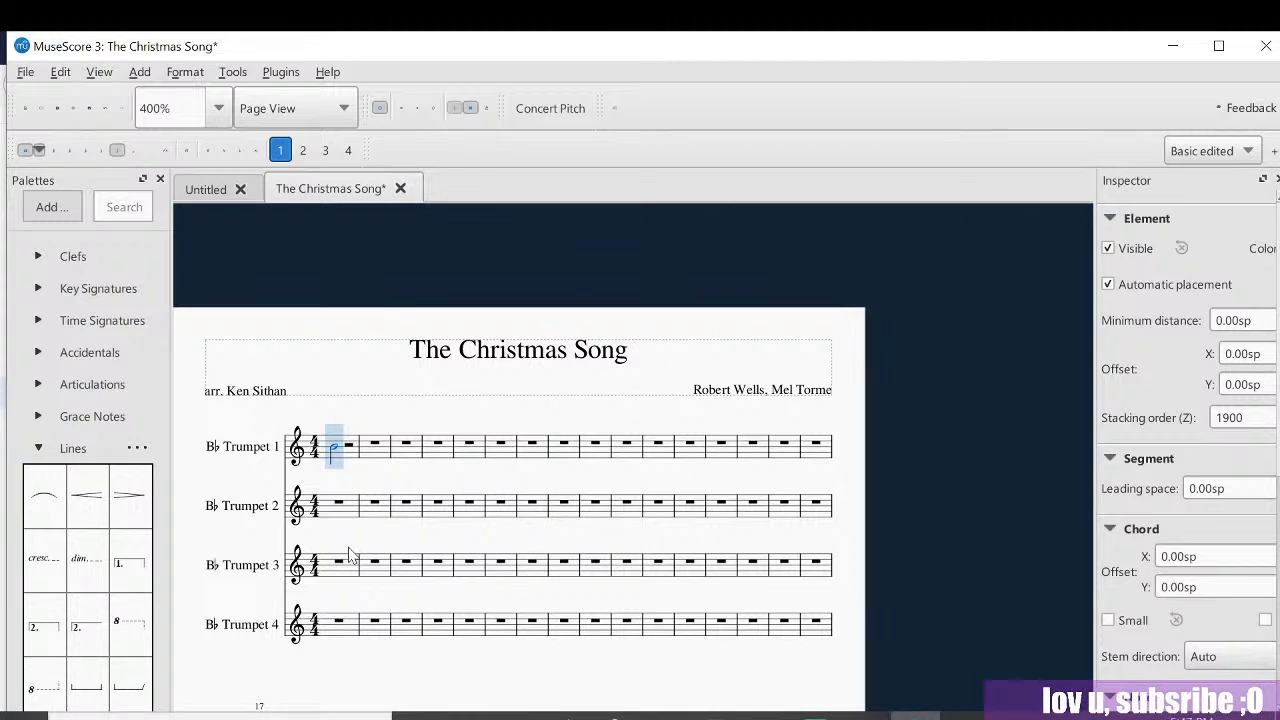
{"action": "key", "text": "Down"}
{"action": "key", "text": "Down"}
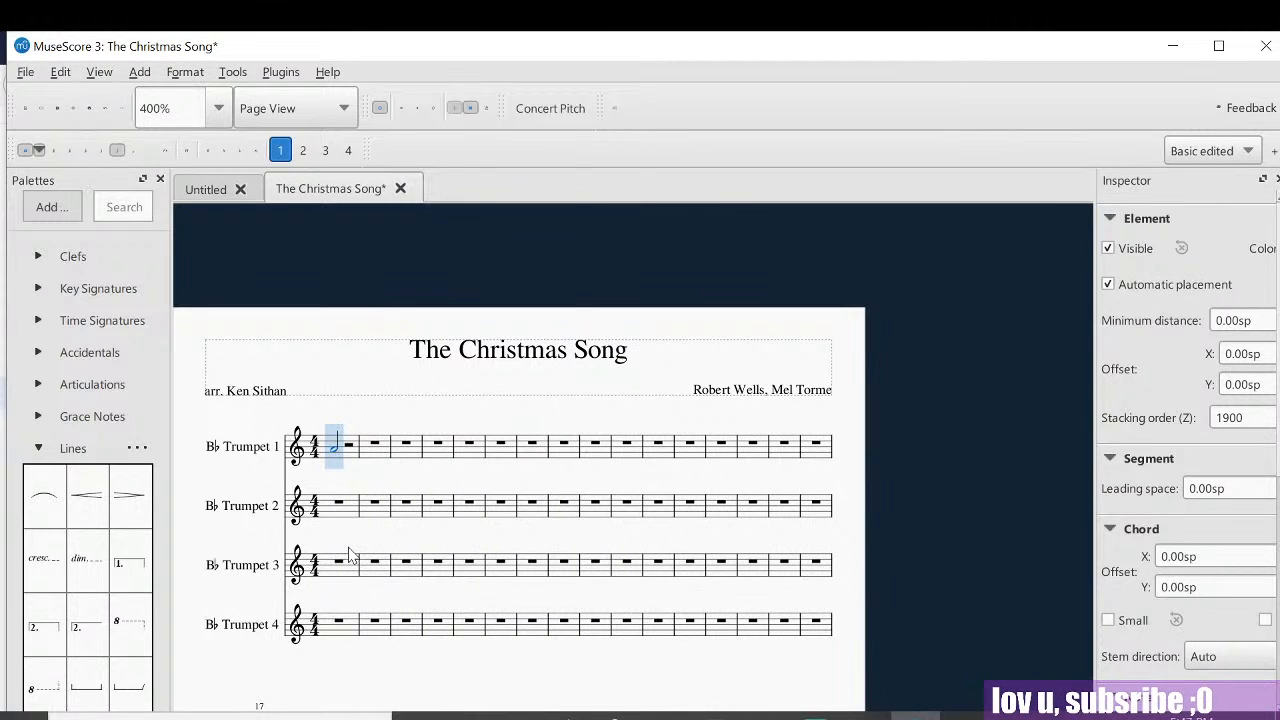
Step: Fill the rest of Trumpet 1's first measure with a half note G and start measure 2 with a half note C
{"action": "left_click", "coordinate": [349, 452]}
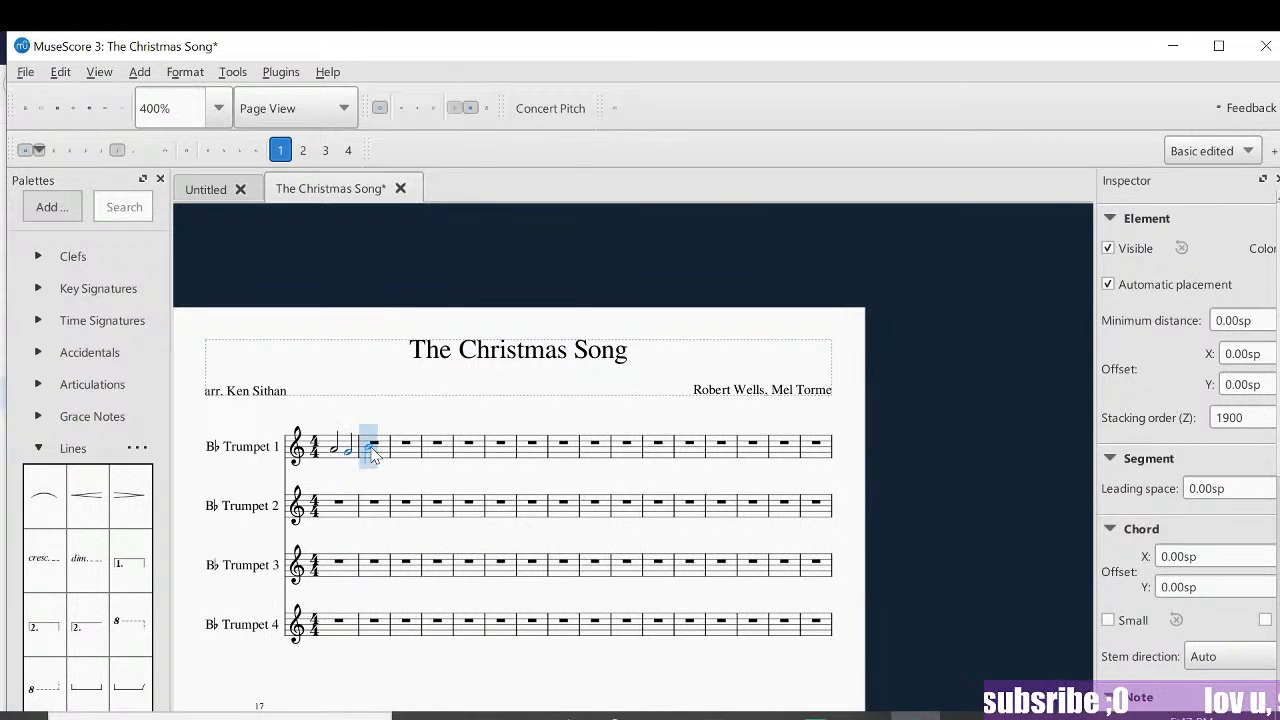
{"action": "left_click", "coordinate": [371, 448]}
{"action": "key", "text": "Left"}
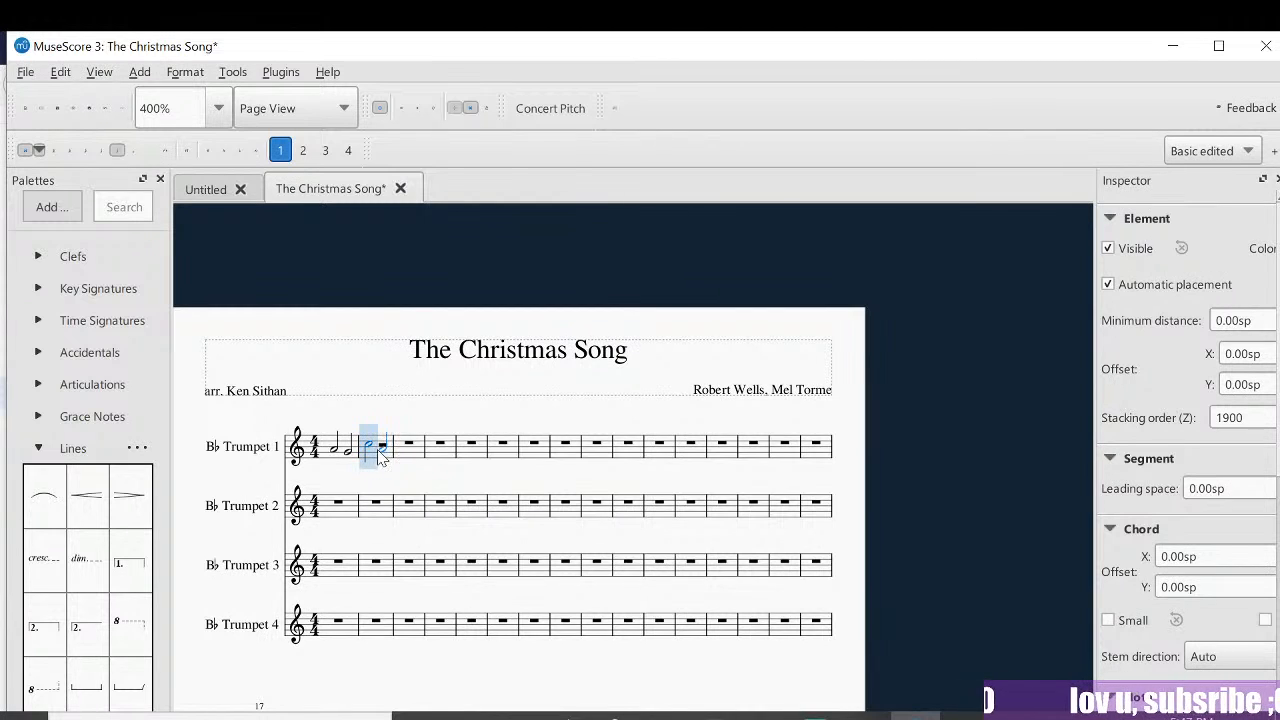
{"action": "key", "text": "Escape"}
{"action": "left_click", "coordinate": [385, 447]}
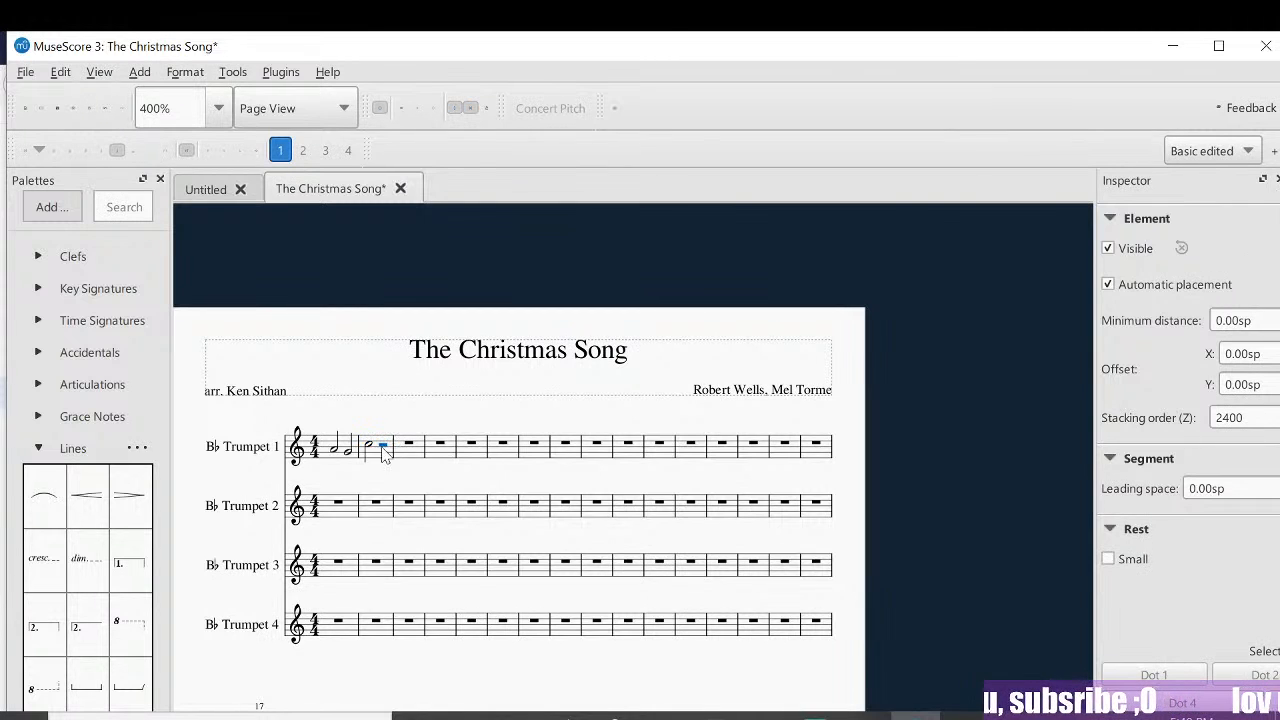
{"action": "left_click", "coordinate": [398, 450]}
{"action": "left_click", "coordinate": [386, 448]}
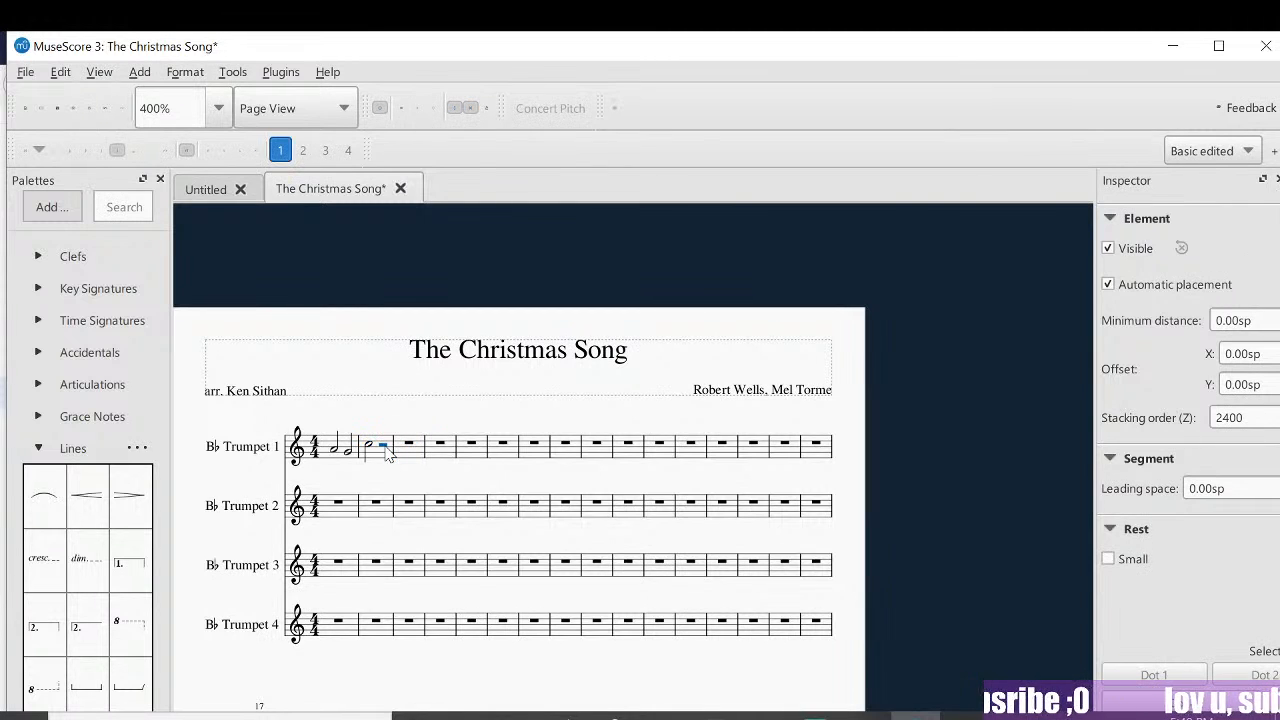
{"action": "left_click", "coordinate": [395, 452]}
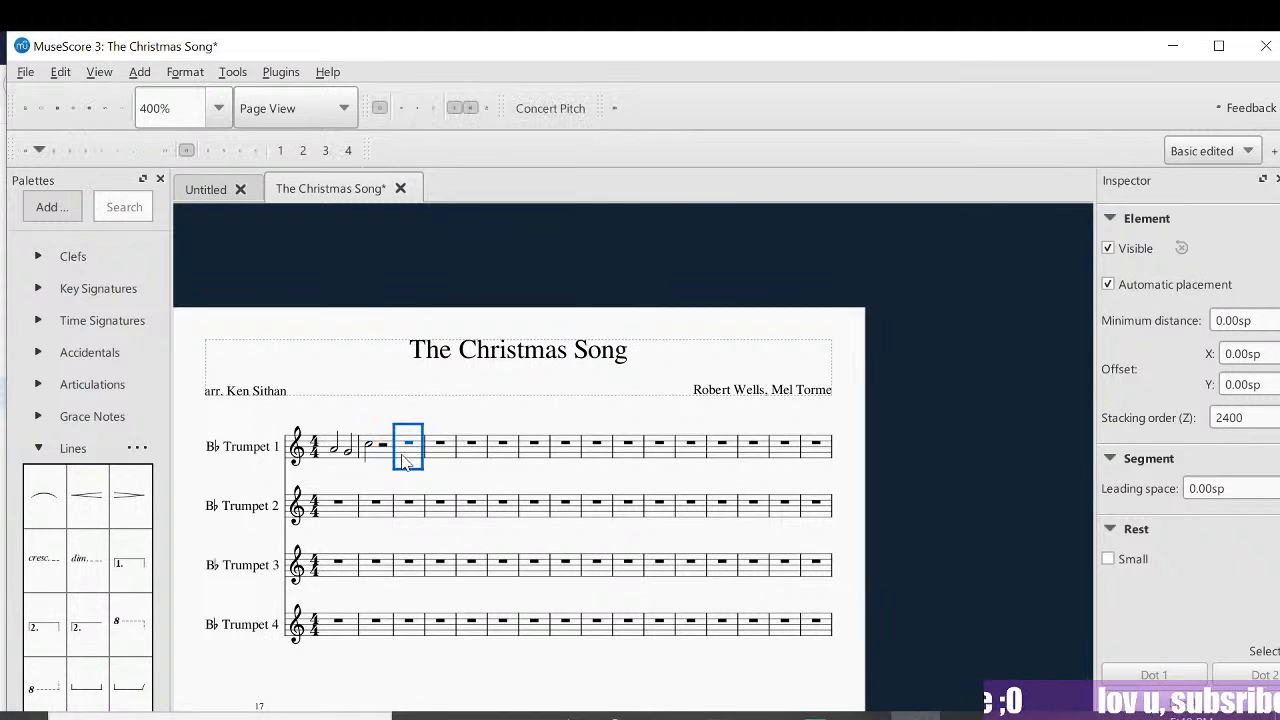
{"action": "left_click", "coordinate": [385, 450]}
{"action": "left_click", "coordinate": [395, 452]}
{"action": "left_click", "coordinate": [384, 452]}
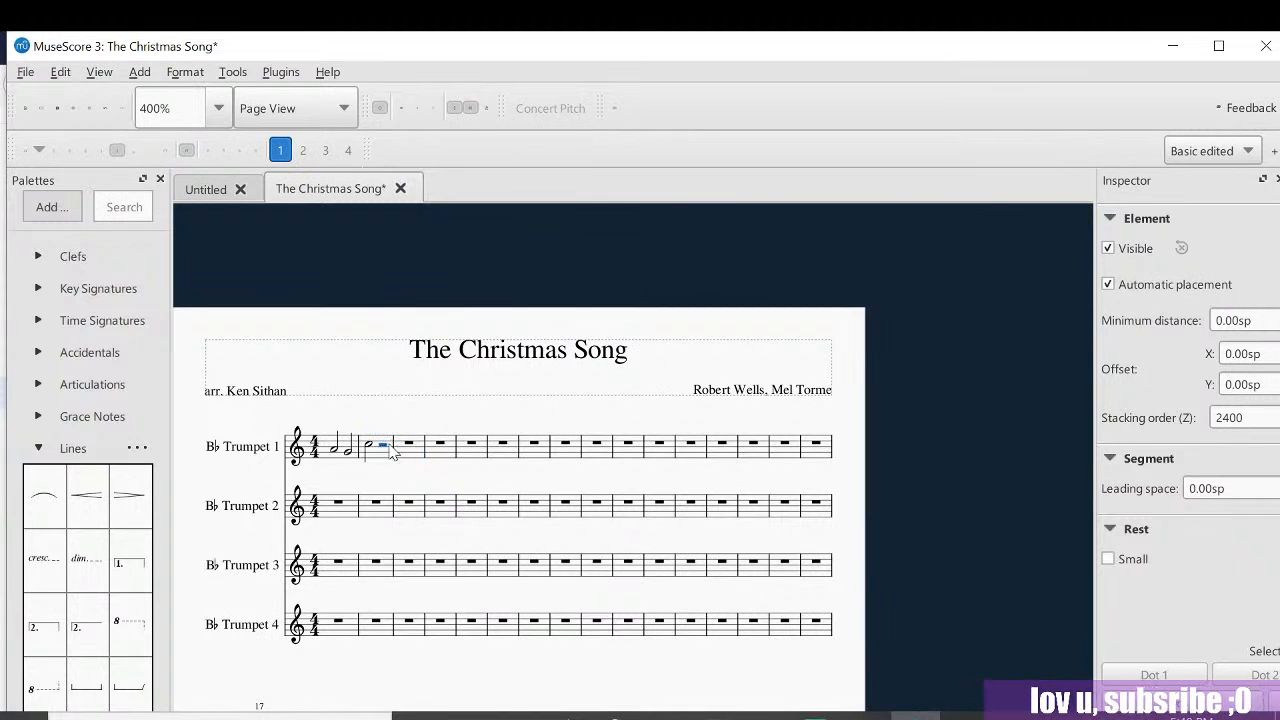
{"action": "left_click", "coordinate": [392, 446]}
Step: Add a quarter note high on the staff on beat 3 of Trumpet 1's second measure and select the rest after it
{"action": "left_click", "coordinate": [367, 445]}
{"action": "key", "text": "n"}
{"action": "key", "text": "5"}
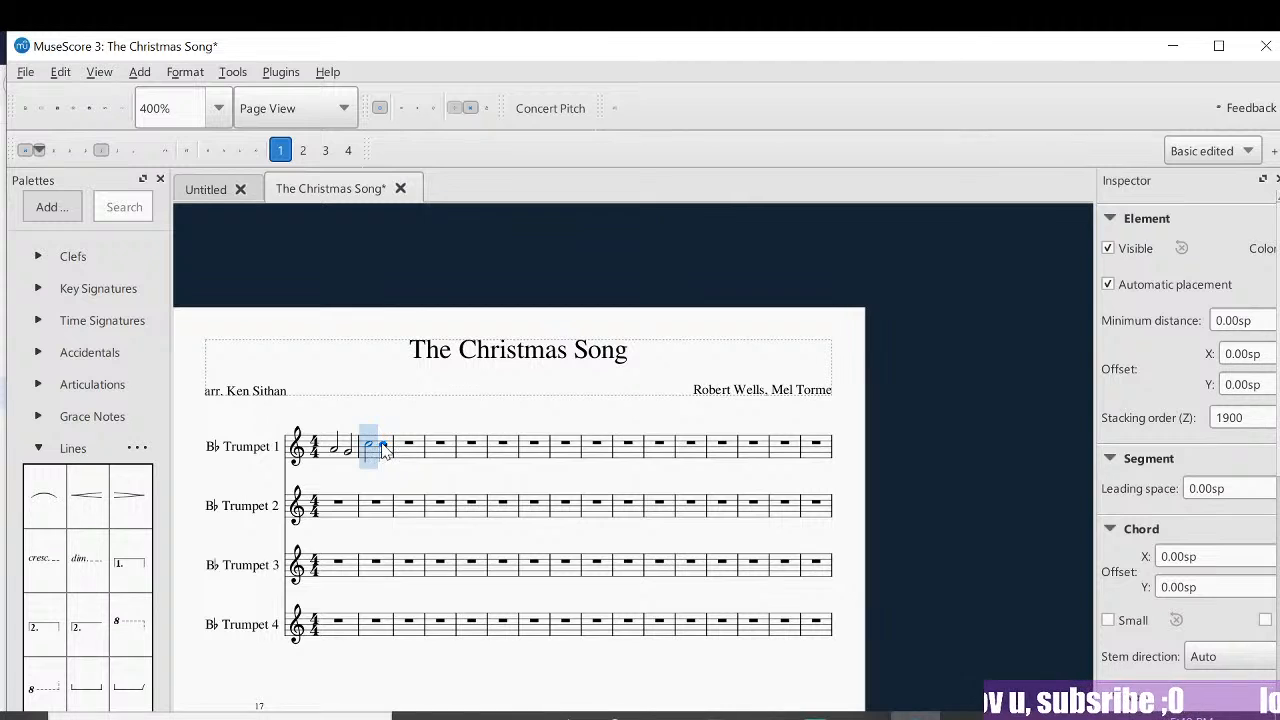
{"action": "left_click", "coordinate": [384, 446]}
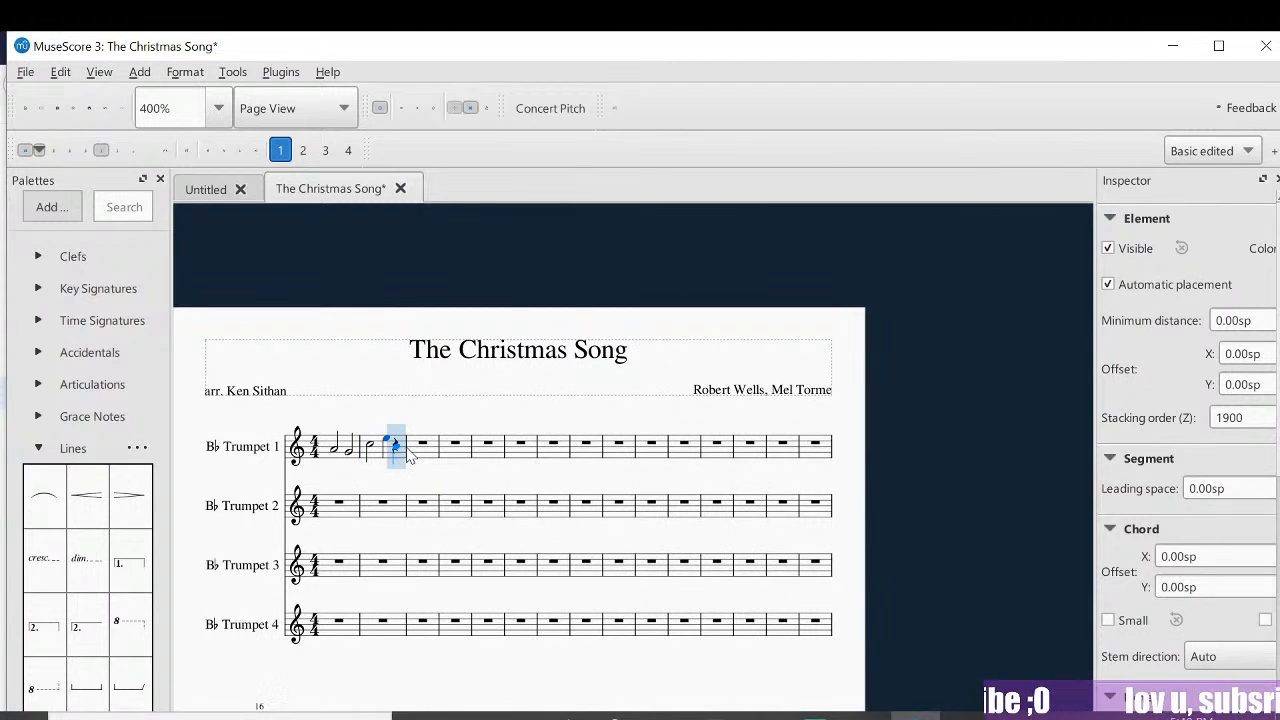
{"action": "key", "text": "Escape"}
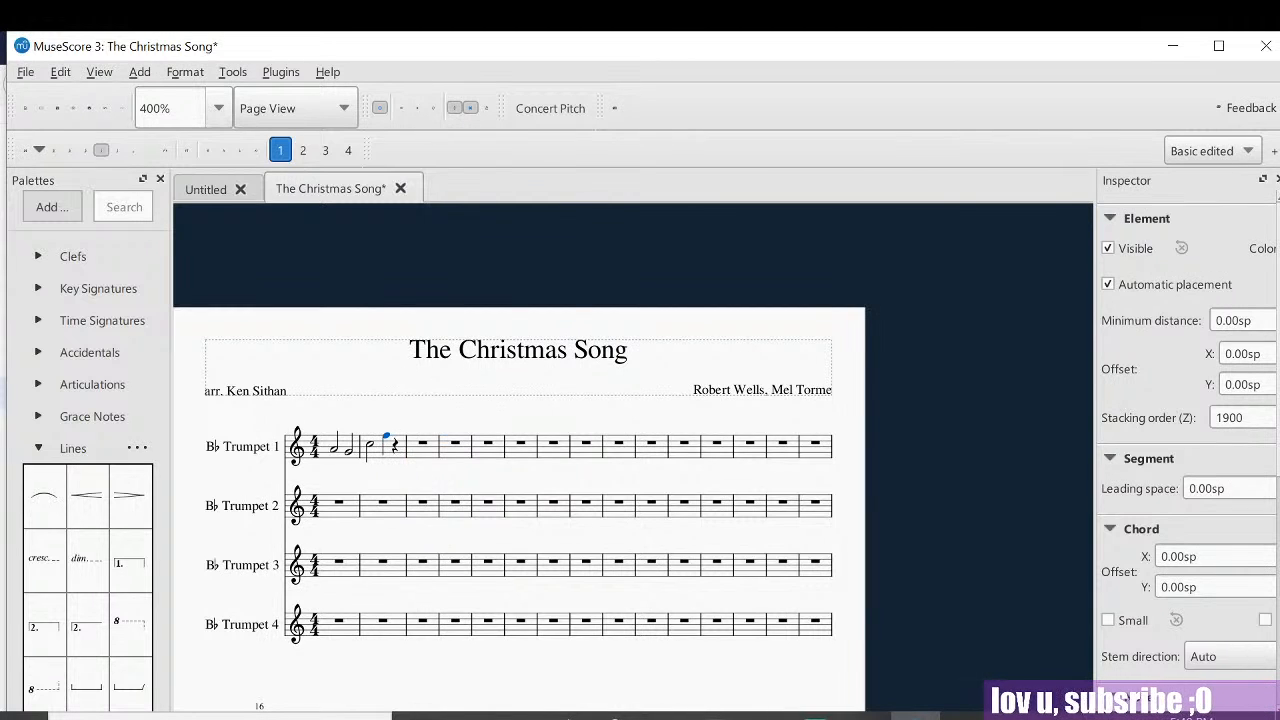
{"action": "left_click", "coordinate": [405, 447]}
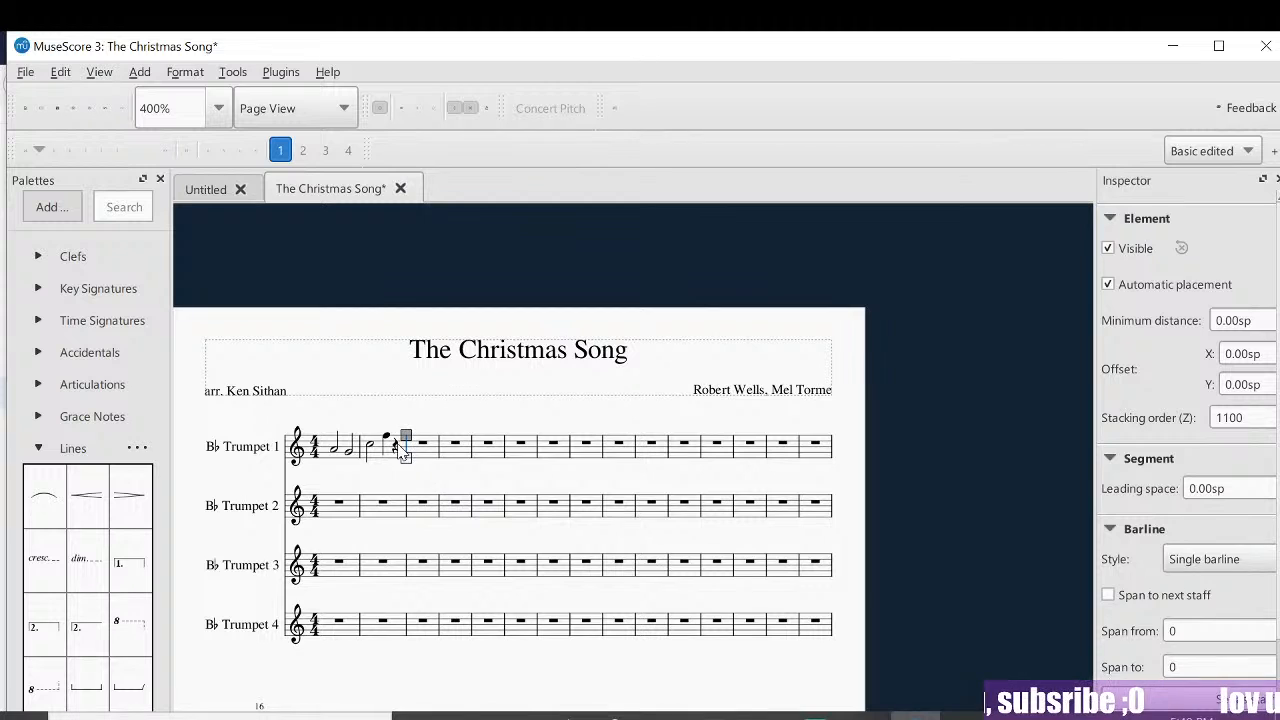
{"action": "left_click", "coordinate": [396, 447]}
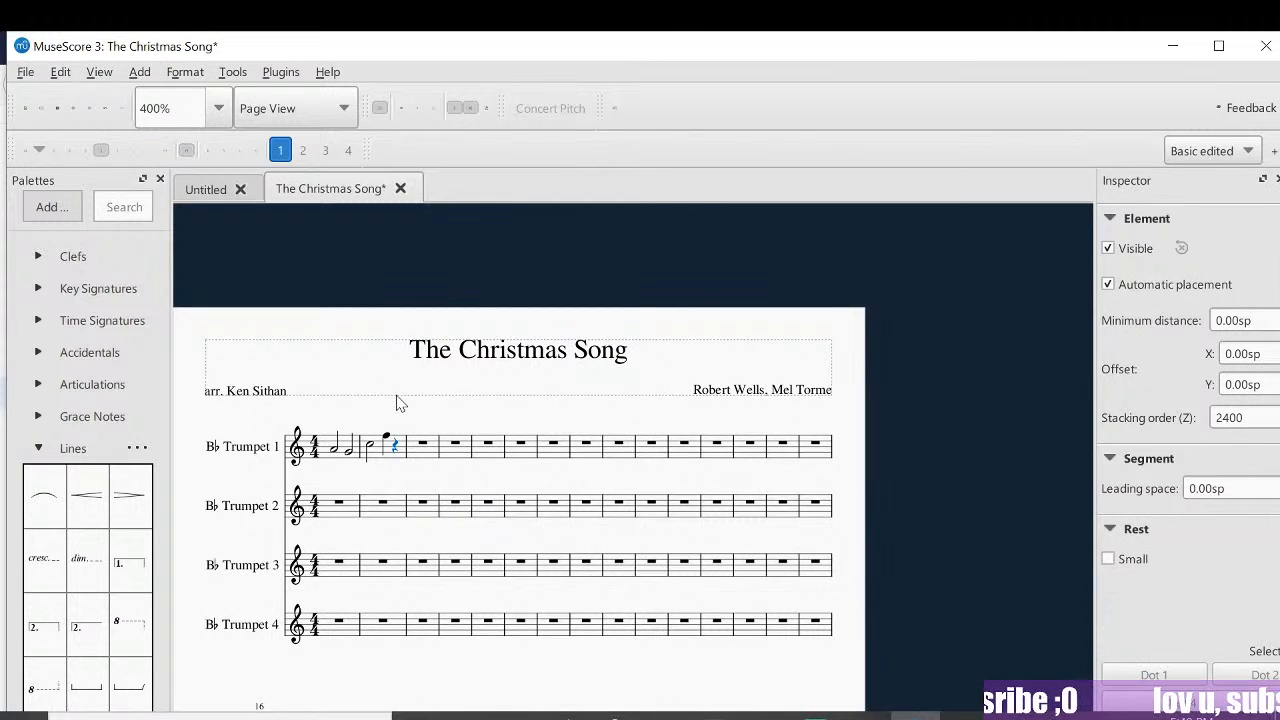
Step: Look through the full list of actions and their keyboard shortcuts in the preferences, and close the preferences without changes
{"action": "left_click", "coordinate": [60, 73]}
{"action": "left_click", "coordinate": [58, 72]}
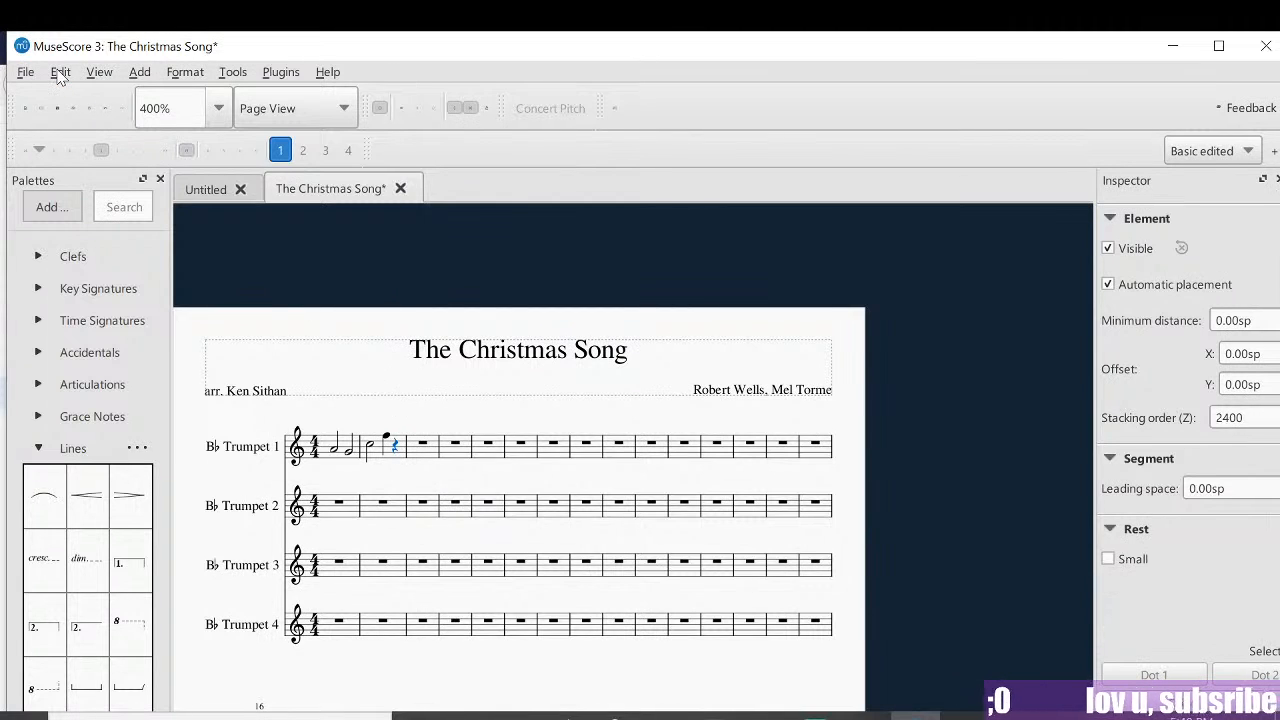
{"action": "left_click", "coordinate": [60, 74]}
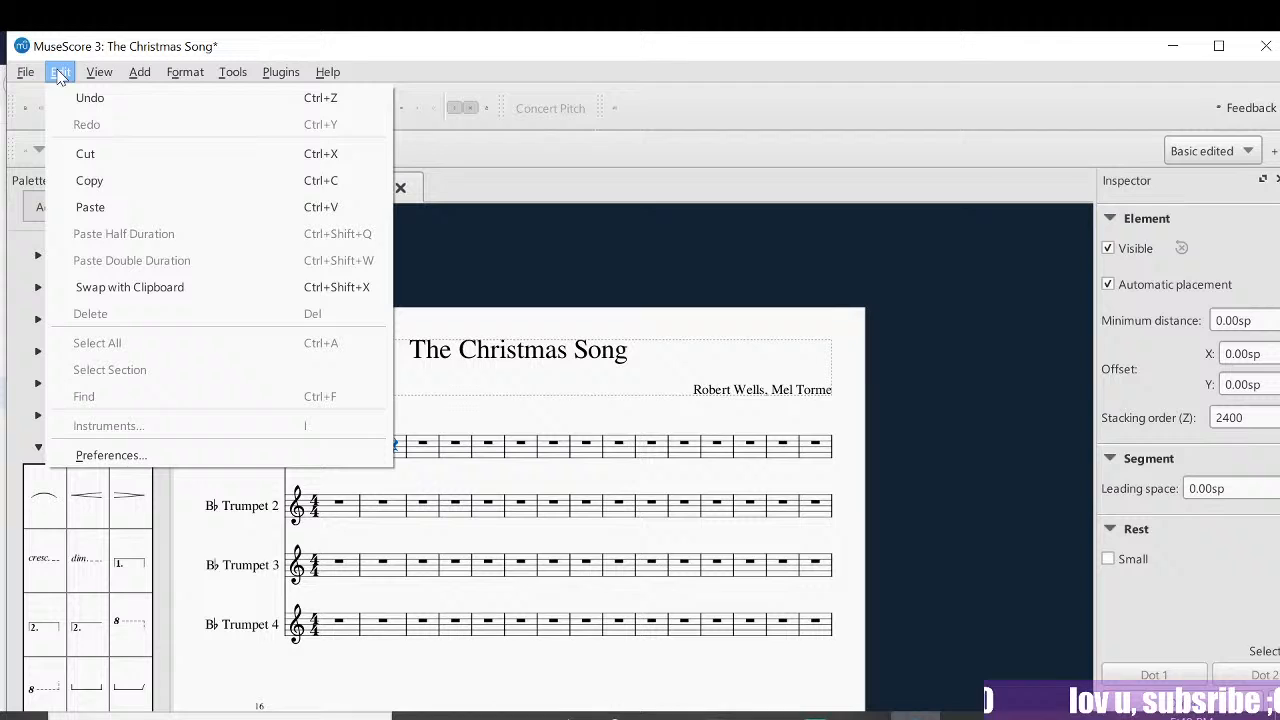
{"action": "left_click", "coordinate": [152, 457]}
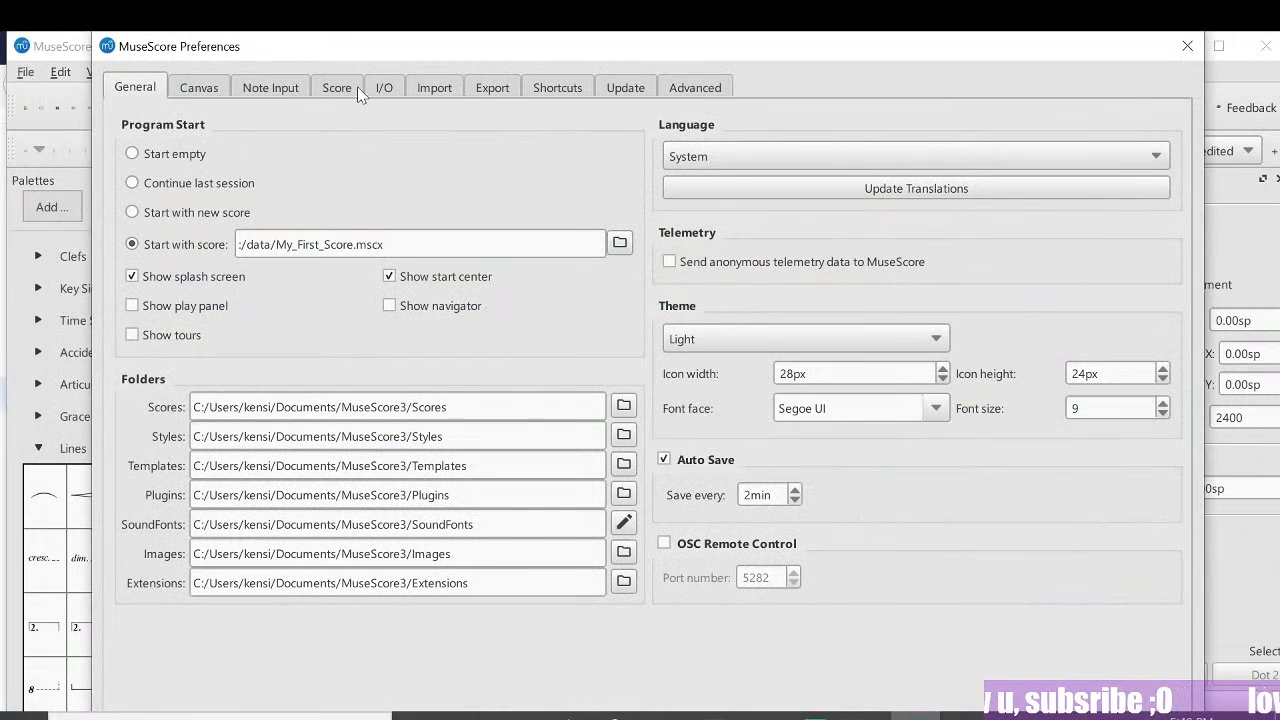
{"action": "left_click", "coordinate": [562, 90]}
{"action": "scroll", "coordinate": [562, 262], "scroll_direction": "down", "scroll_amount": 4}
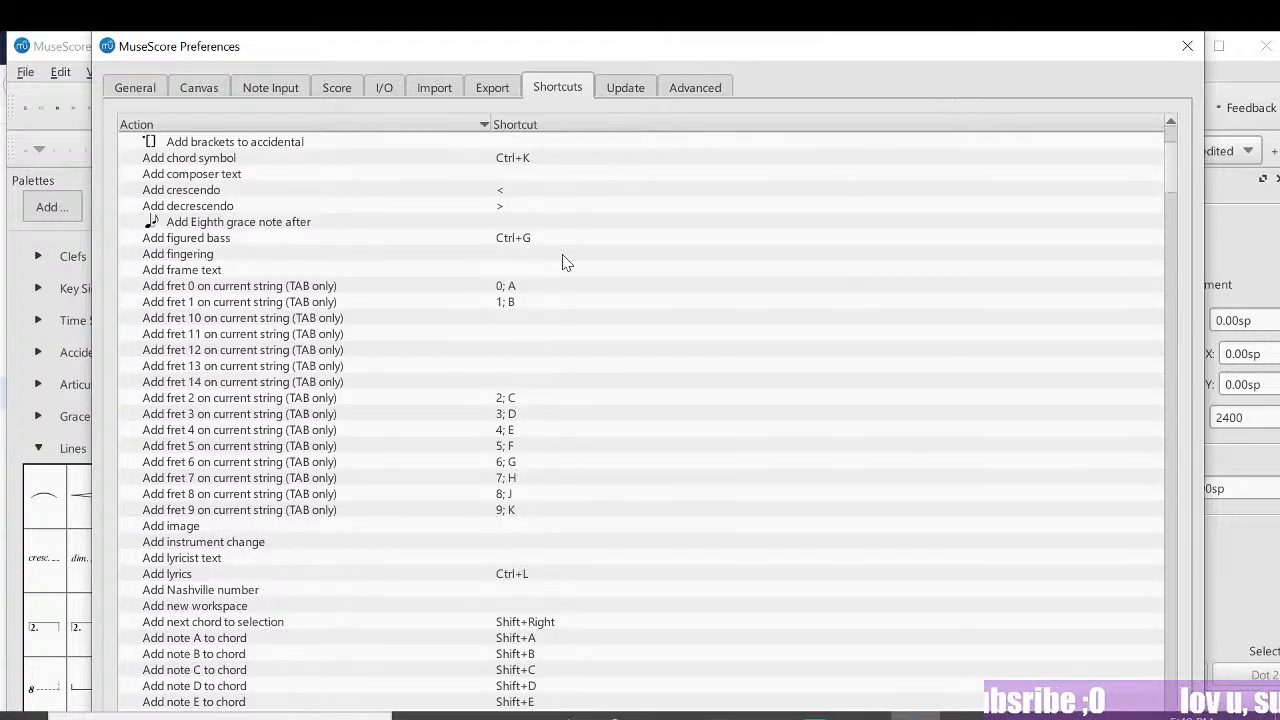
{"action": "scroll", "coordinate": [562, 262], "scroll_direction": "down", "scroll_amount": 20}
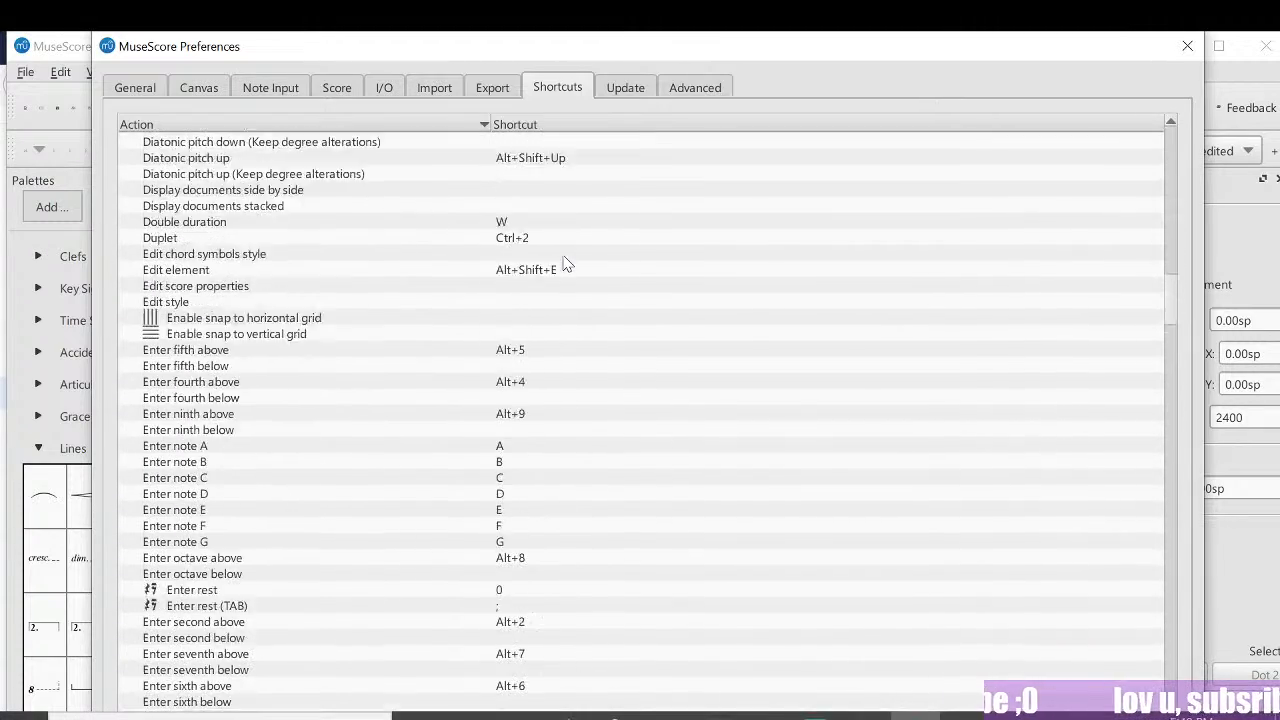
{"action": "scroll", "coordinate": [563, 262], "scroll_direction": "down", "scroll_amount": 14}
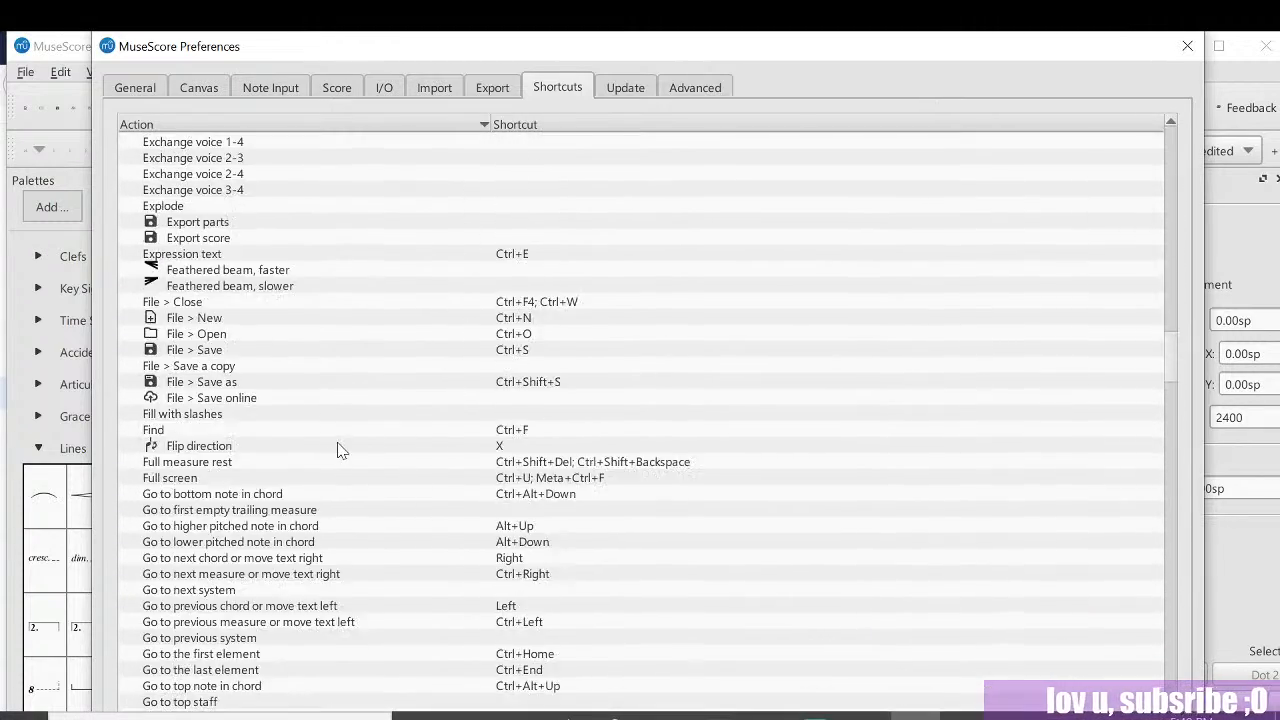
{"action": "scroll", "coordinate": [338, 450], "scroll_direction": "down", "scroll_amount": 20}
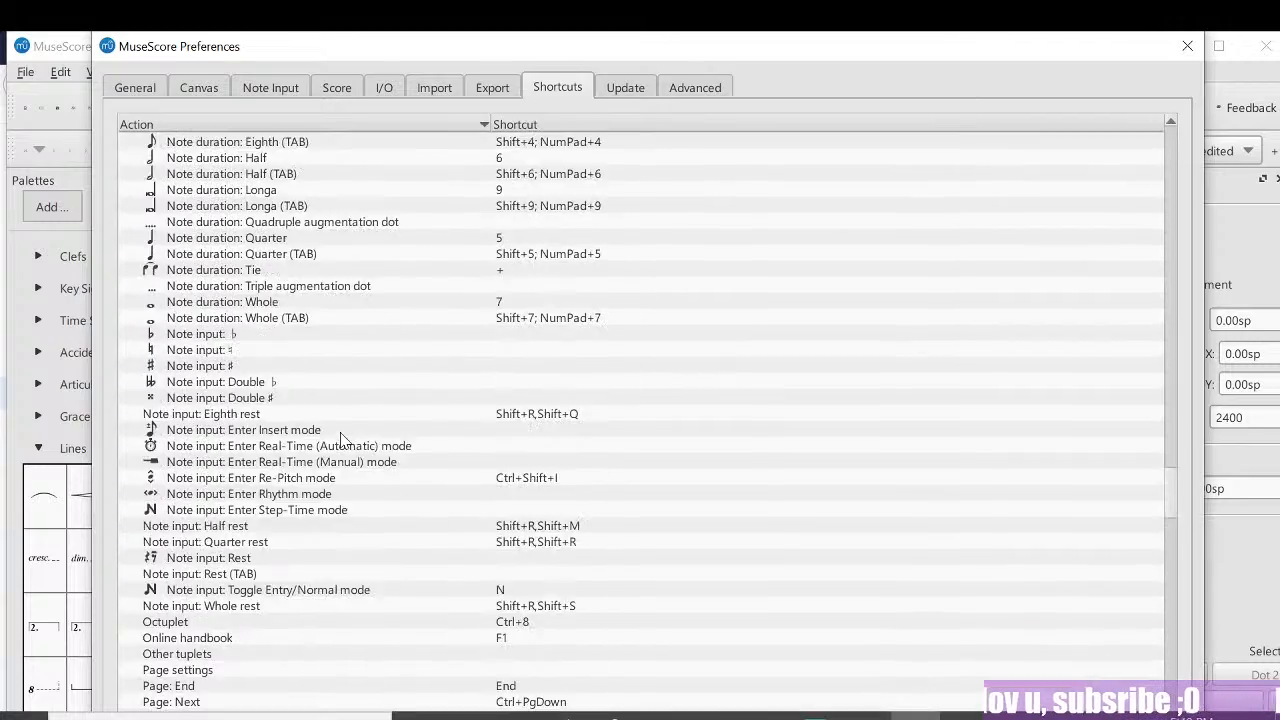
{"action": "scroll", "coordinate": [340, 438], "scroll_direction": "down", "scroll_amount": 20}
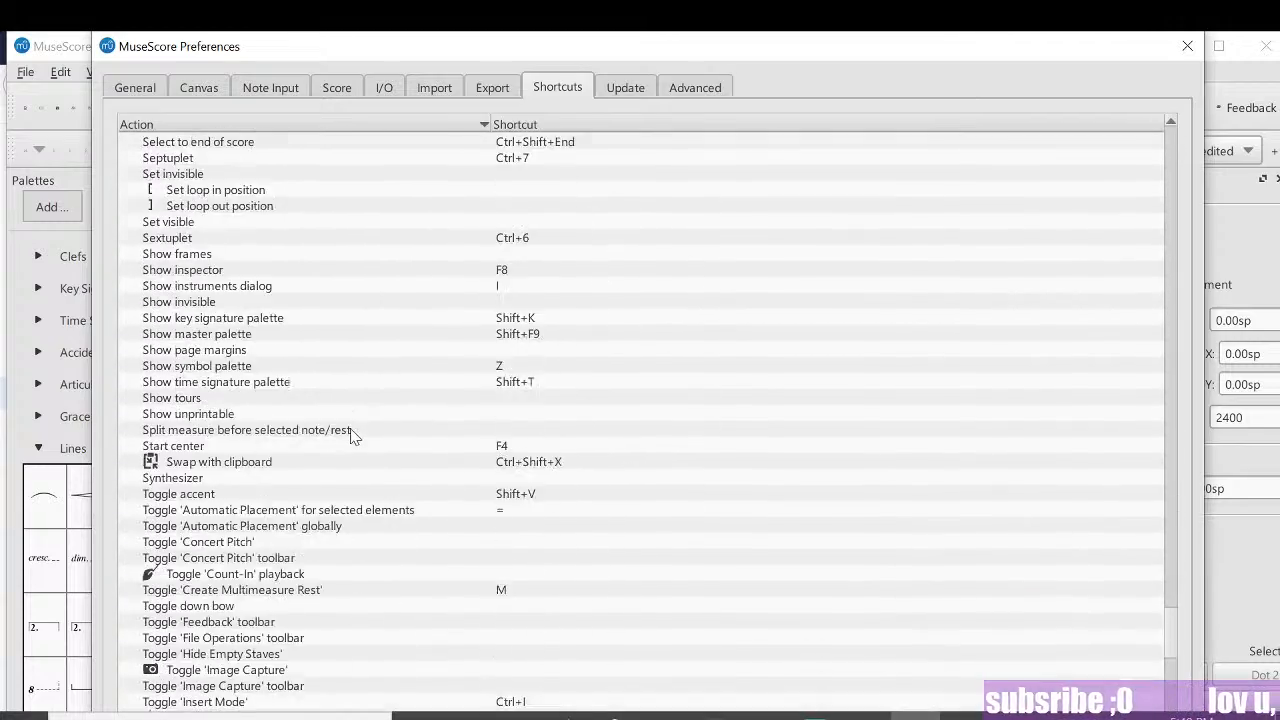
{"action": "scroll", "coordinate": [352, 434], "scroll_direction": "down", "scroll_amount": 15}
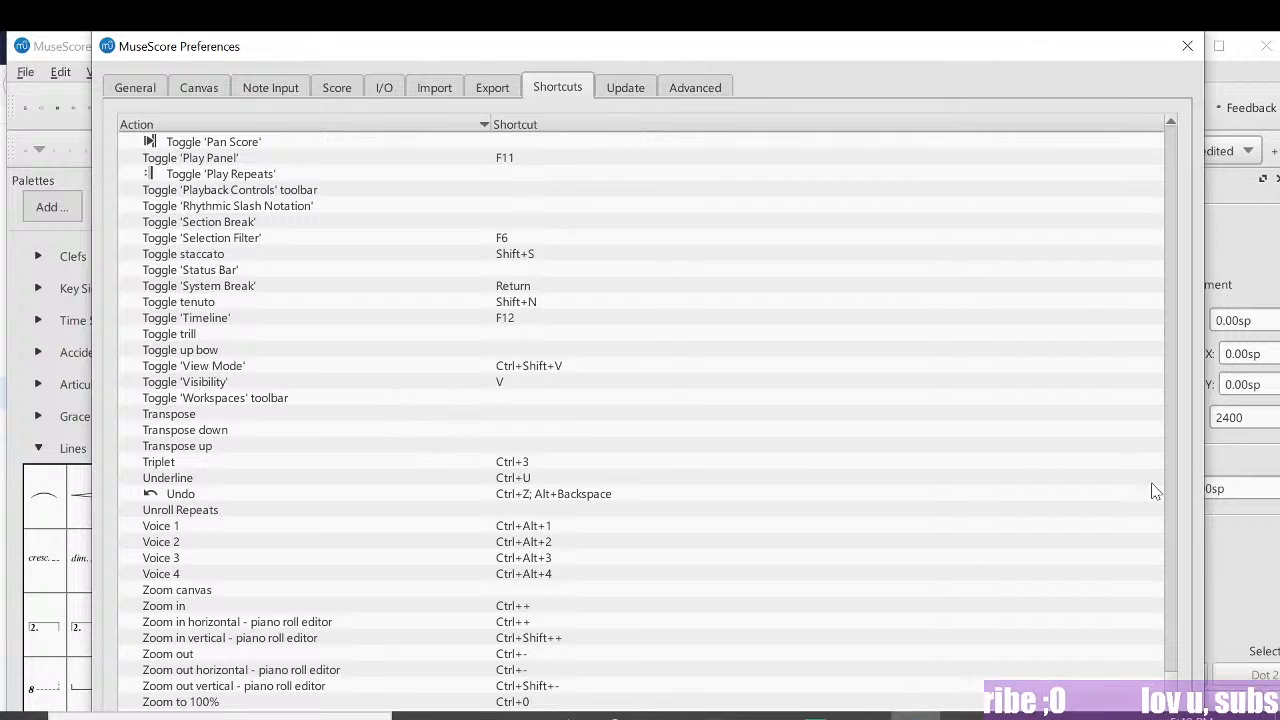
{"action": "scroll", "coordinate": [826, 553], "scroll_direction": "up", "scroll_amount": 4}
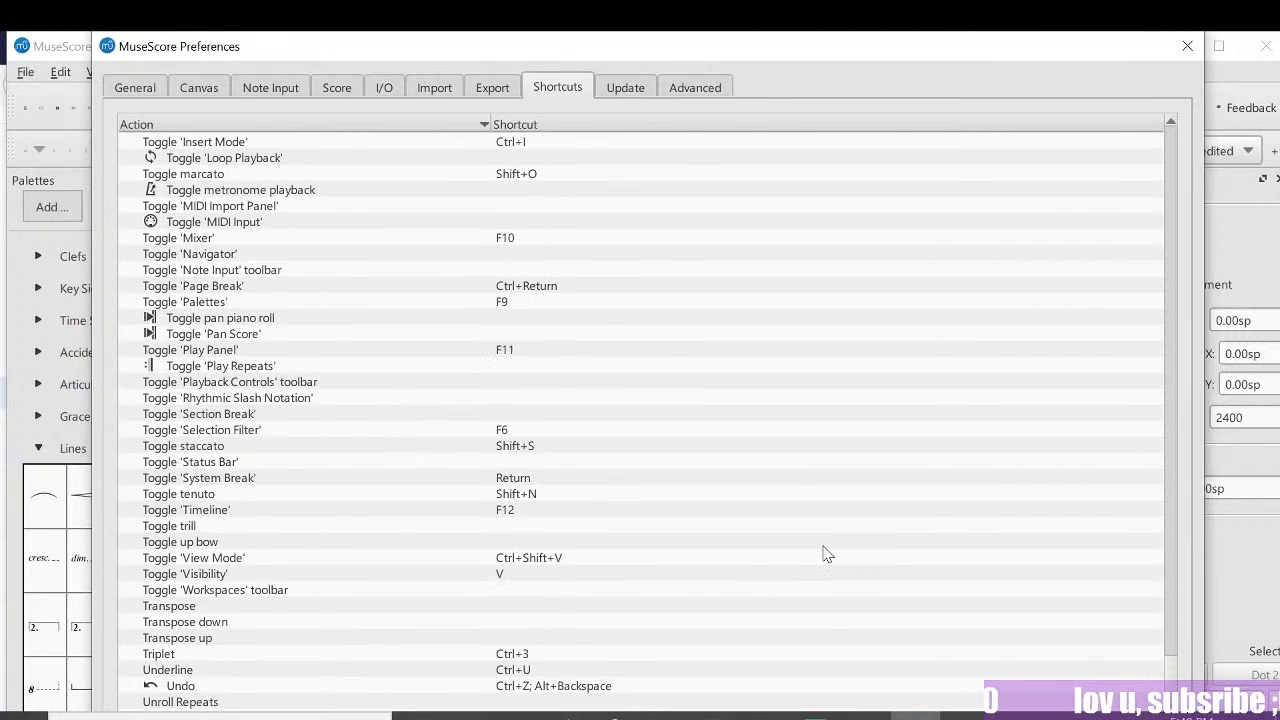
{"action": "scroll", "coordinate": [826, 553], "scroll_direction": "up", "scroll_amount": 7}
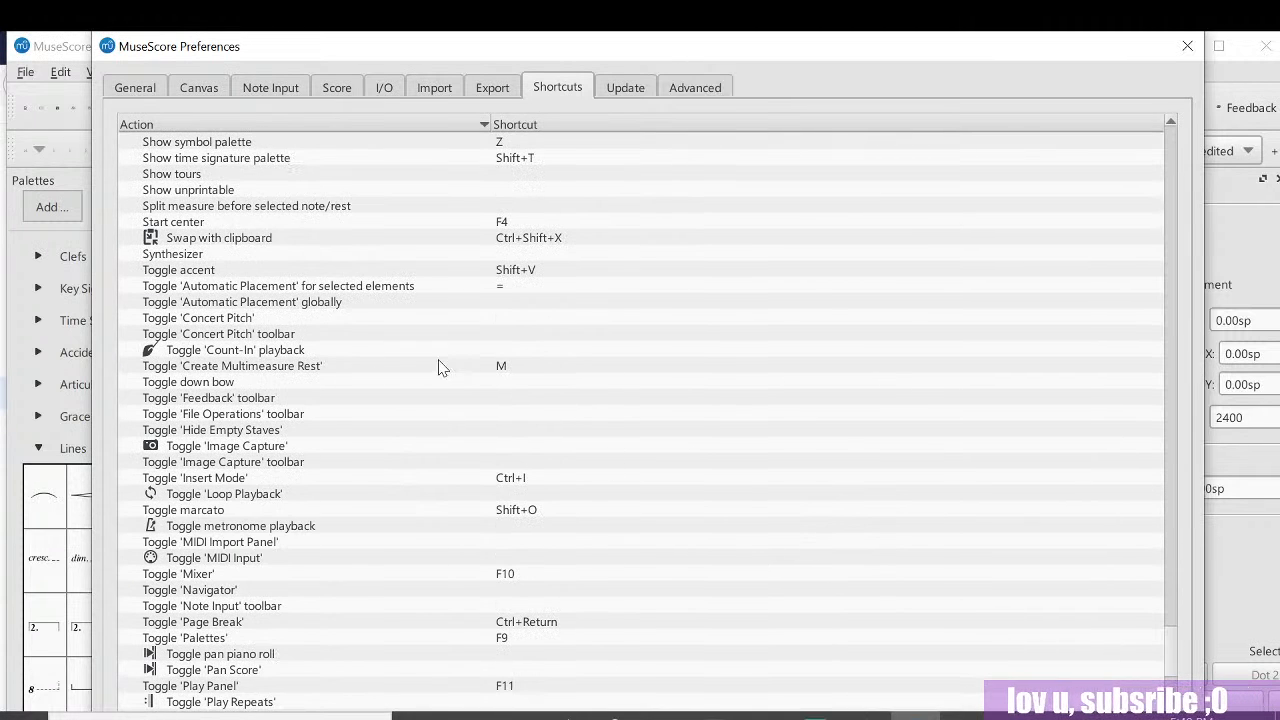
{"action": "scroll", "coordinate": [440, 364], "scroll_direction": "up", "scroll_amount": 17}
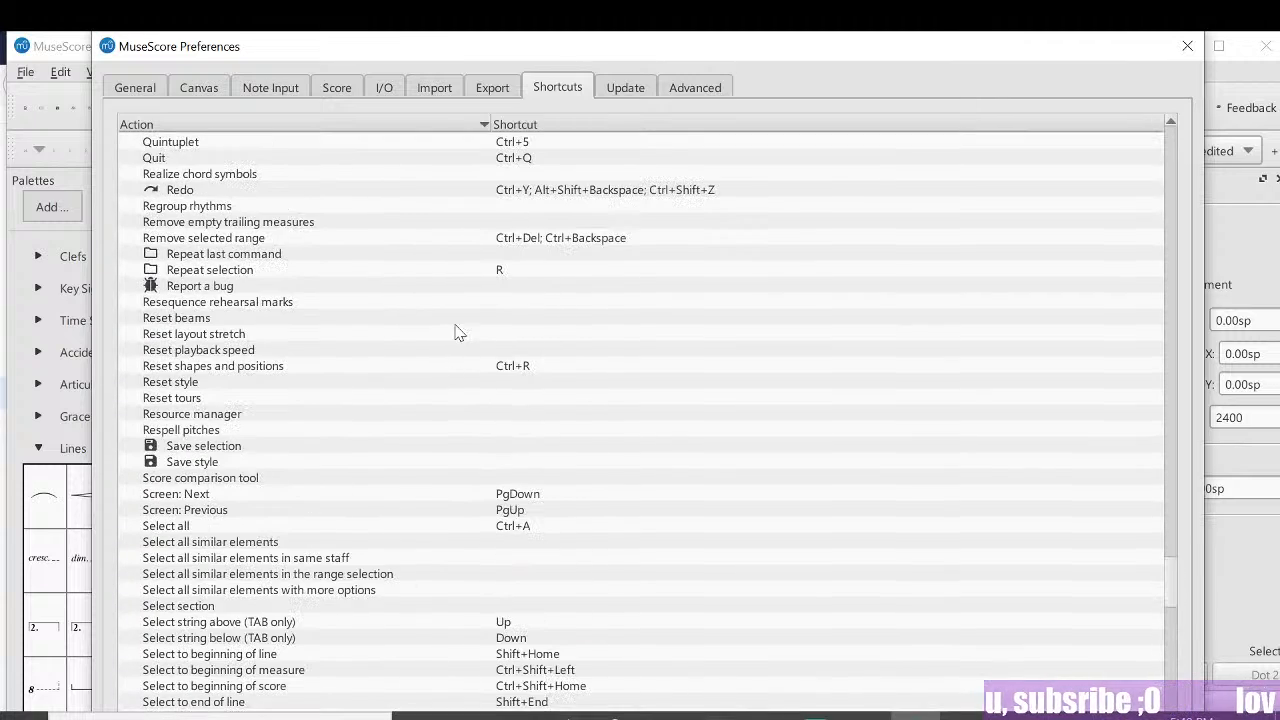
{"action": "scroll", "coordinate": [440, 345], "scroll_direction": "up", "scroll_amount": 8}
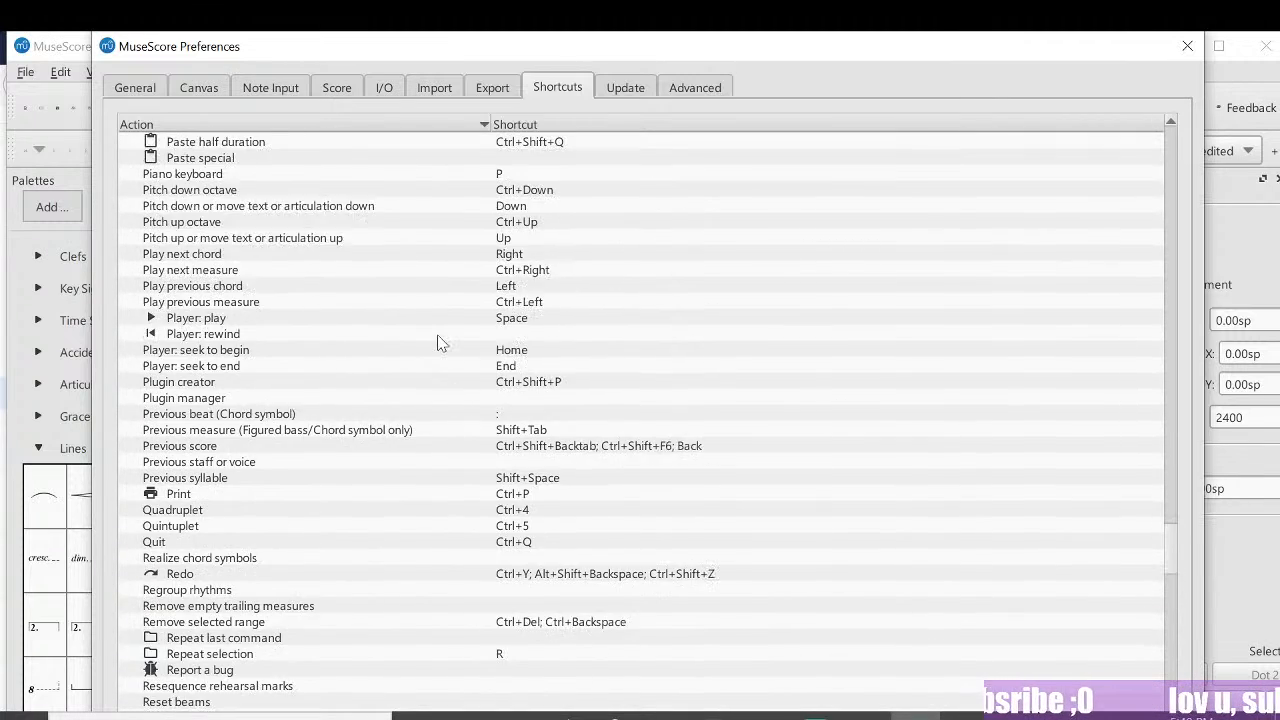
{"action": "scroll", "coordinate": [437, 343], "scroll_direction": "up", "scroll_amount": 17}
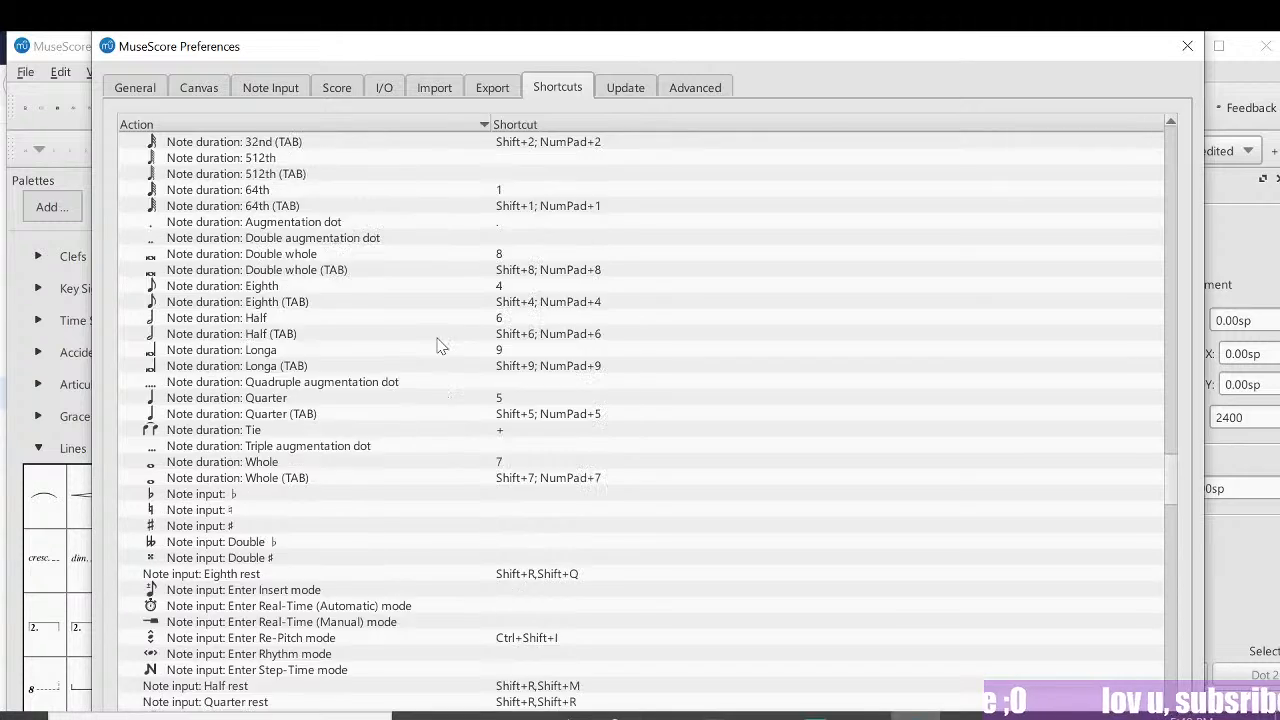
{"action": "scroll", "coordinate": [437, 345], "scroll_direction": "up", "scroll_amount": 15}
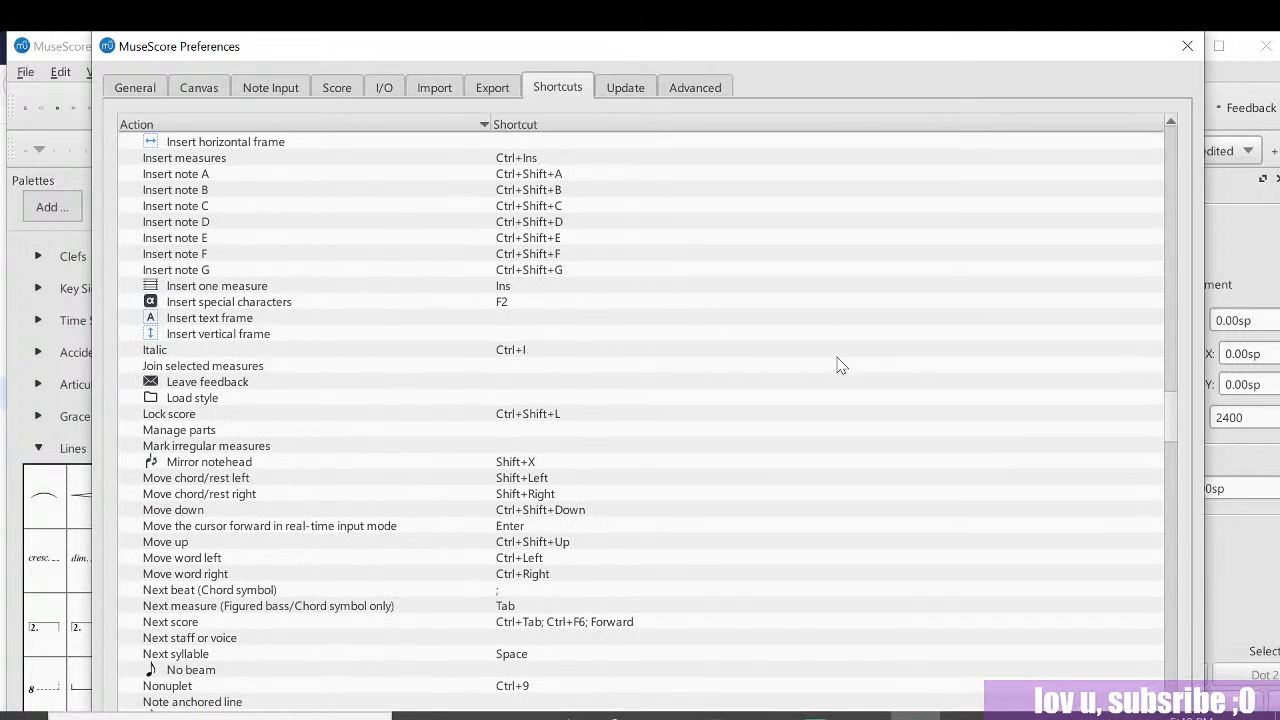
{"action": "left_click_drag", "start_coordinate": [1167, 407], "coordinate": [1120, 160]}
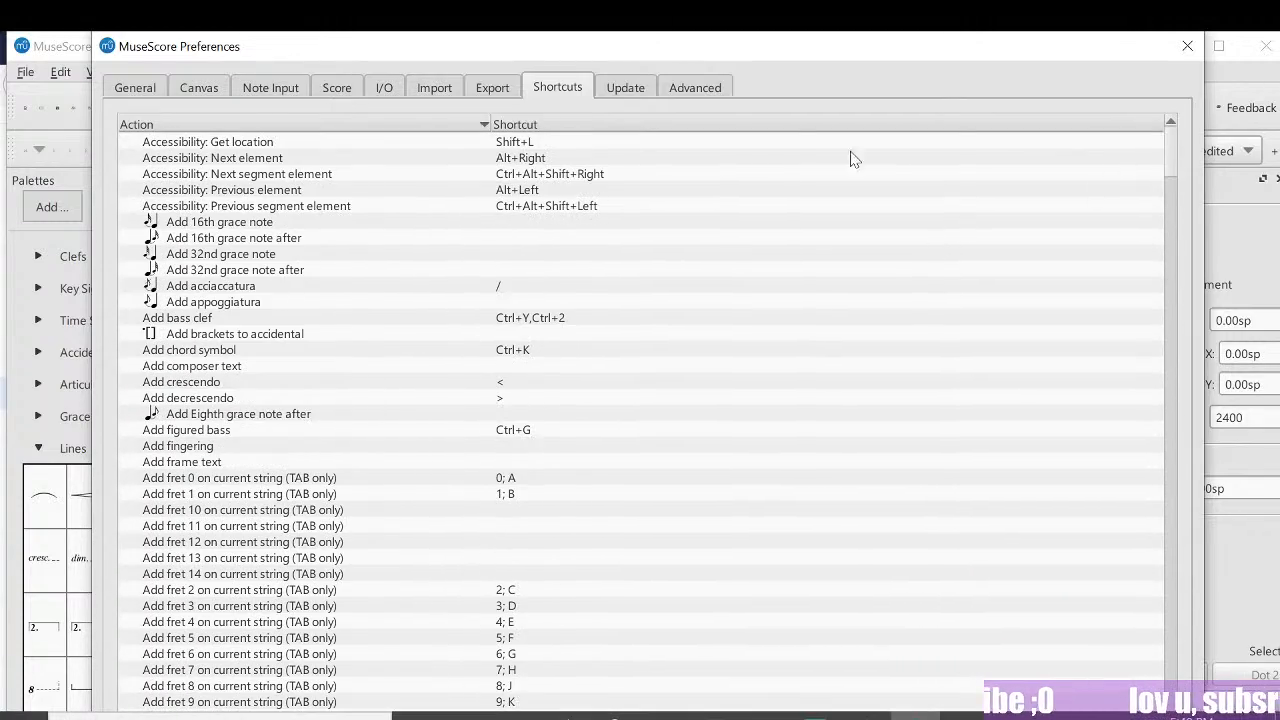
{"action": "left_click", "coordinate": [1187, 46]}
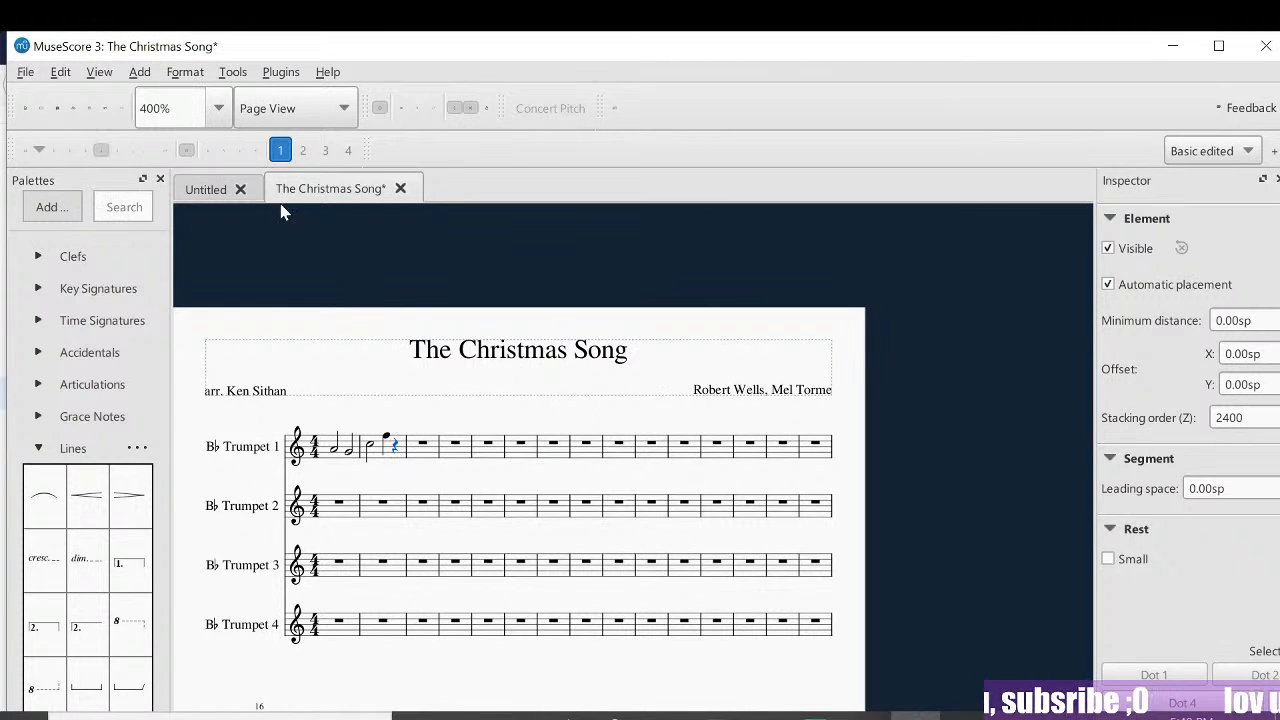
Step: Add a quarter note D on beat 4 of Trumpet 1's second measure
{"action": "left_click", "coordinate": [373, 448]}
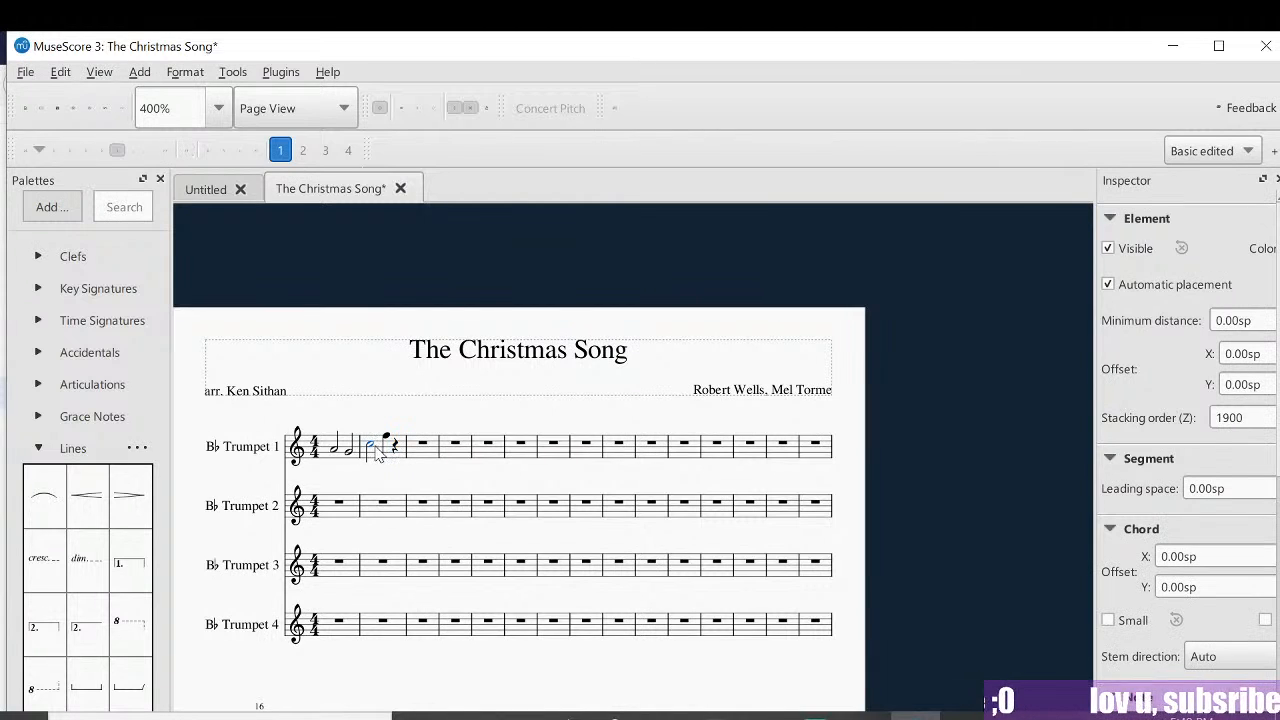
{"action": "left_click", "coordinate": [406, 446]}
{"action": "left_click", "coordinate": [432, 450]}
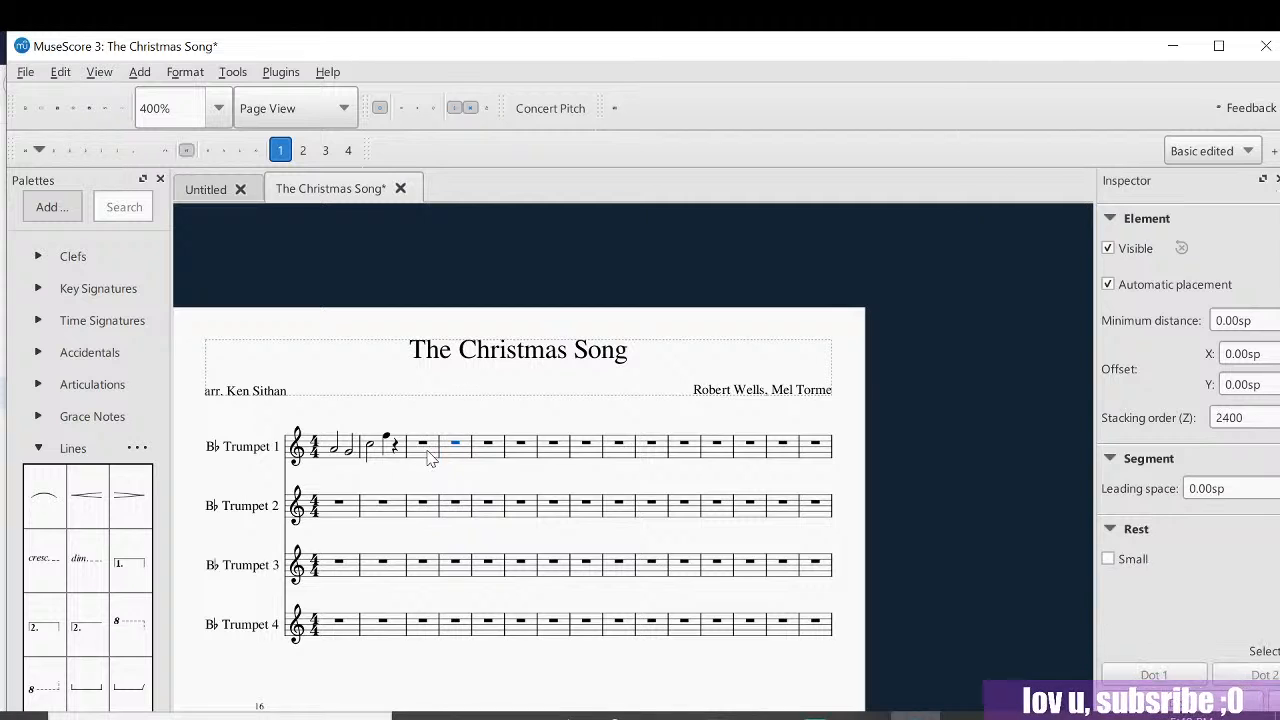
{"action": "key", "text": "n"}
{"action": "left_click", "coordinate": [396, 440]}
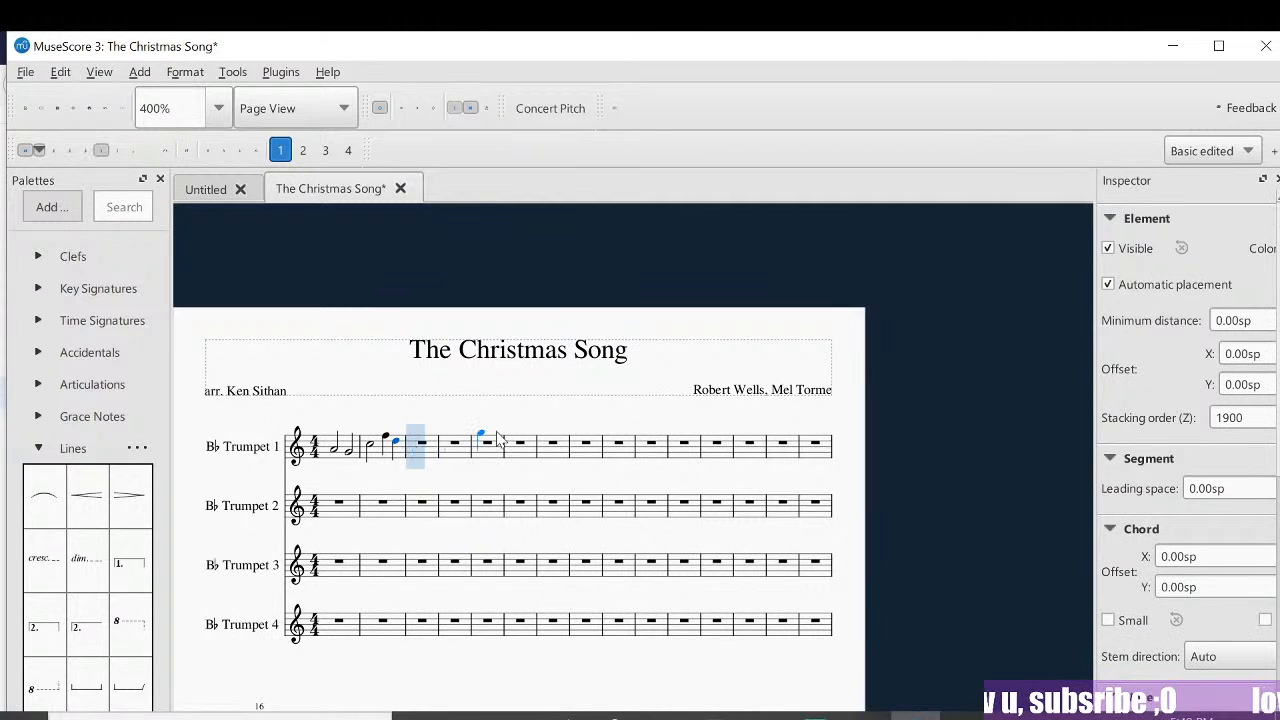
Step: Step through Trumpet 1's entered notes and change the quarter note on beat 4 of measure 2 to C sharp
{"action": "key", "text": "Left"}
{"action": "key", "text": "Left"}
{"action": "key", "text": "Left"}
{"action": "key", "text": "Left"}
{"action": "key", "text": "Left"}
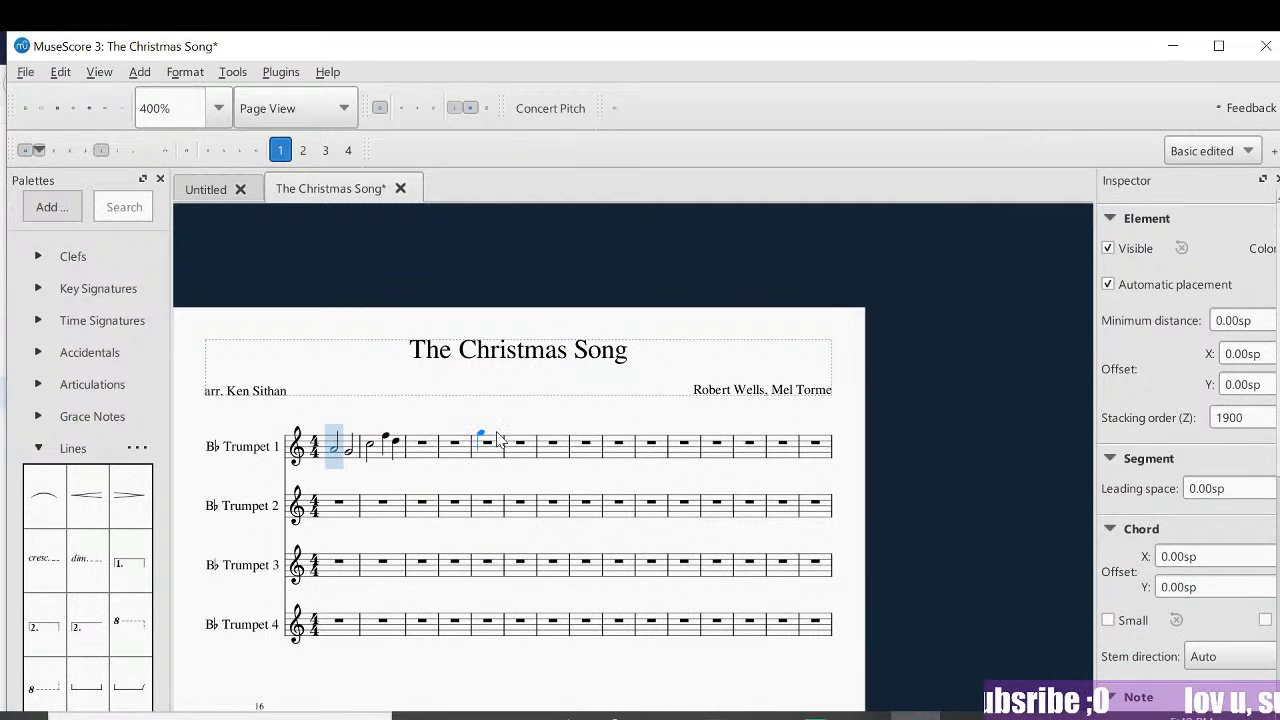
{"action": "key", "text": "Right"}
{"action": "key", "text": "Right"}
{"action": "key", "text": "Right"}
{"action": "key", "text": "Right"}
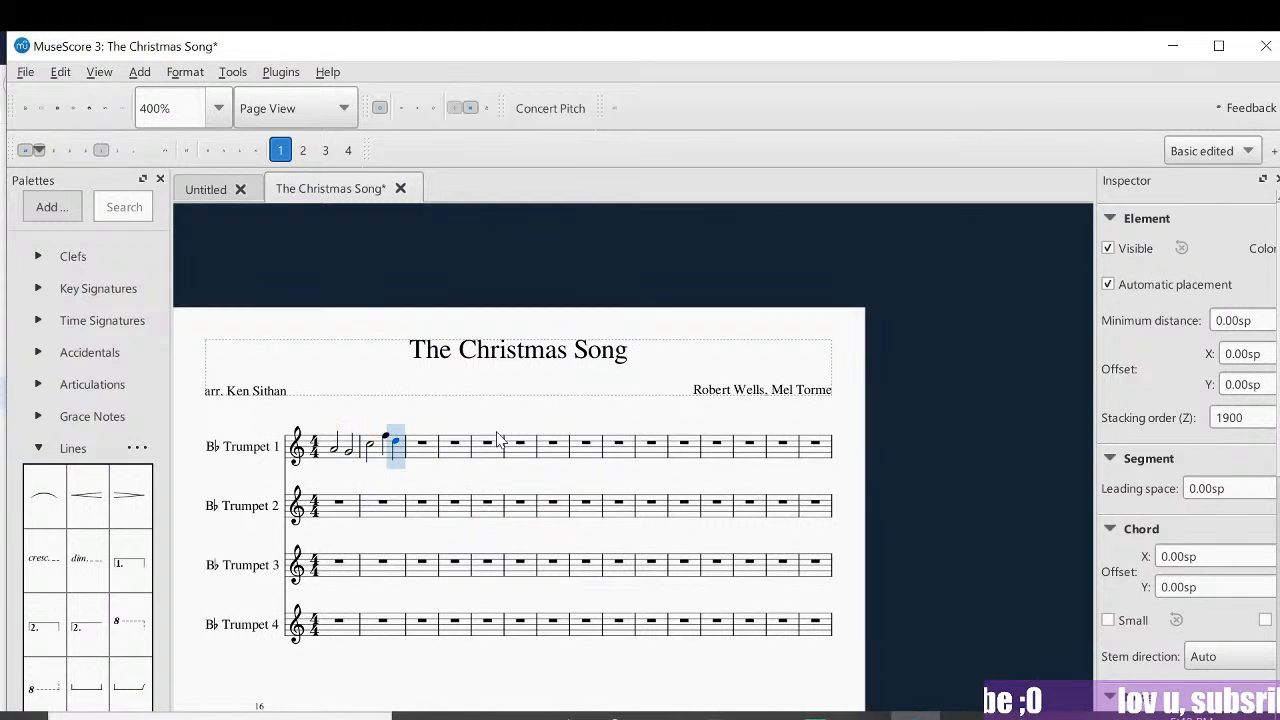
{"action": "key", "text": "Down"}
{"action": "key", "text": "Up"}
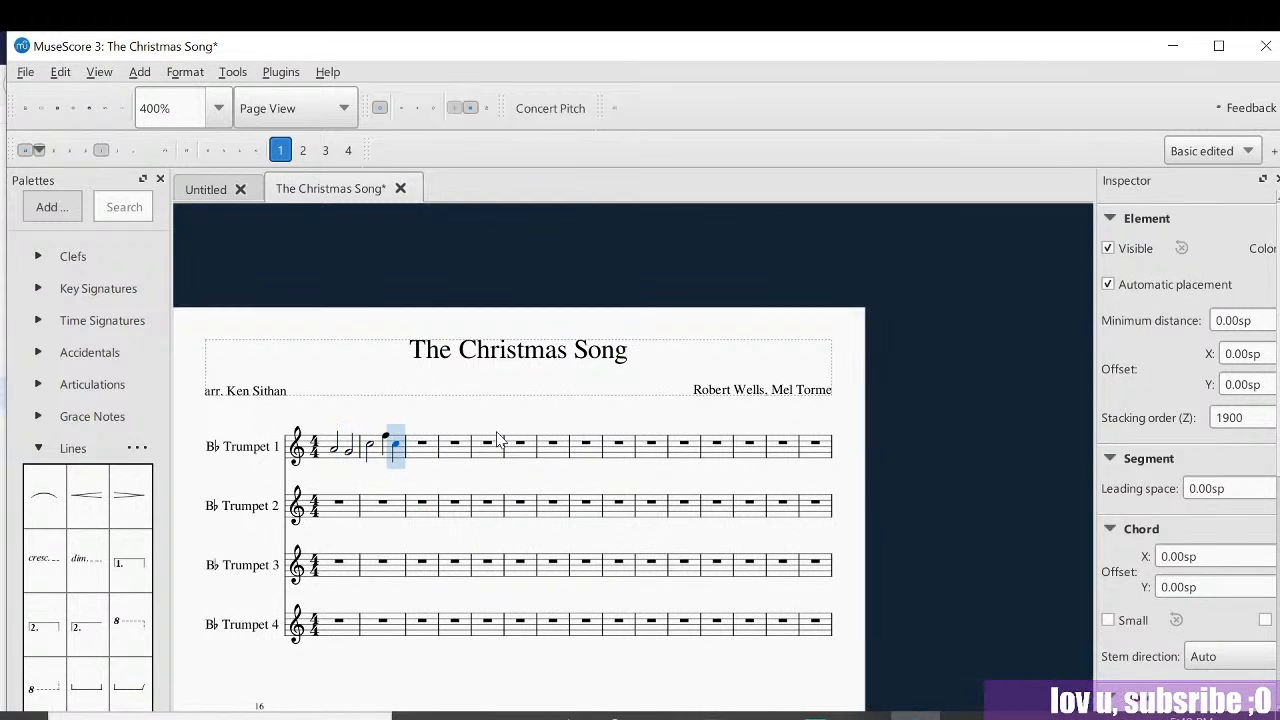
{"action": "key", "text": "Up"}
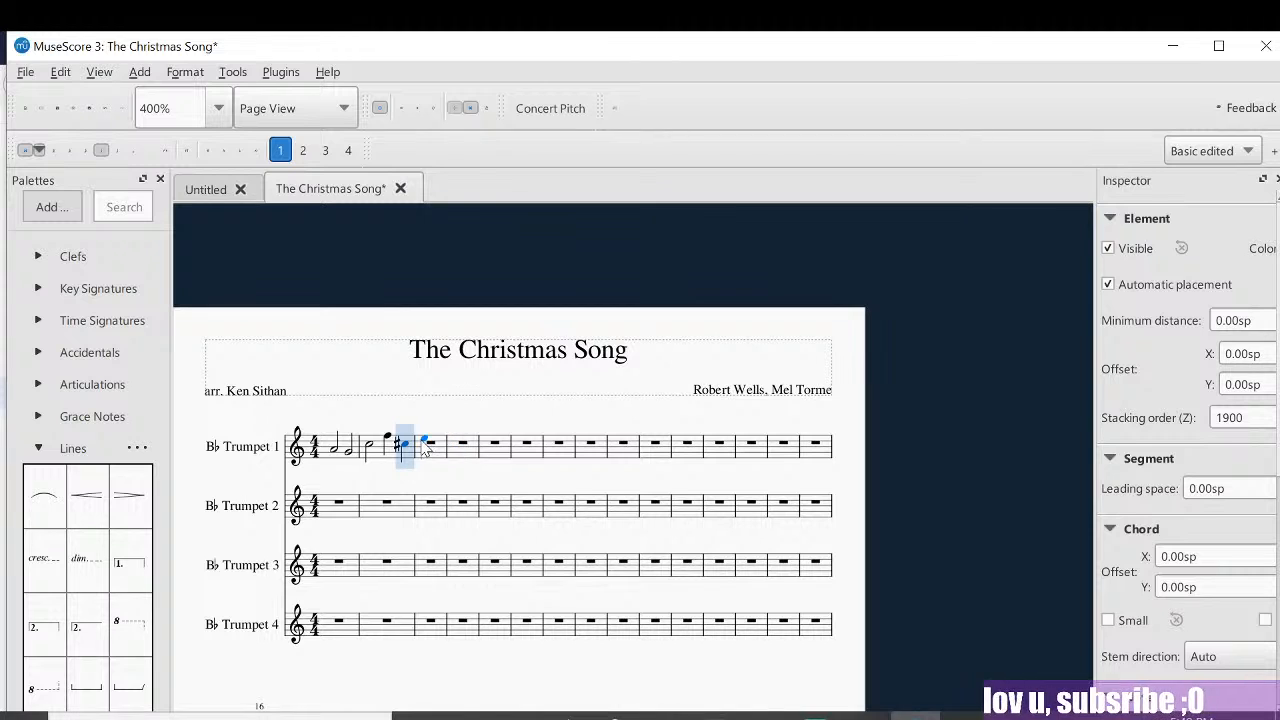
Step: Start Trumpet 1's third measure with a quarter note raised two semitones to E, and step back through the notes before it
{"action": "left_click", "coordinate": [469, 448]}
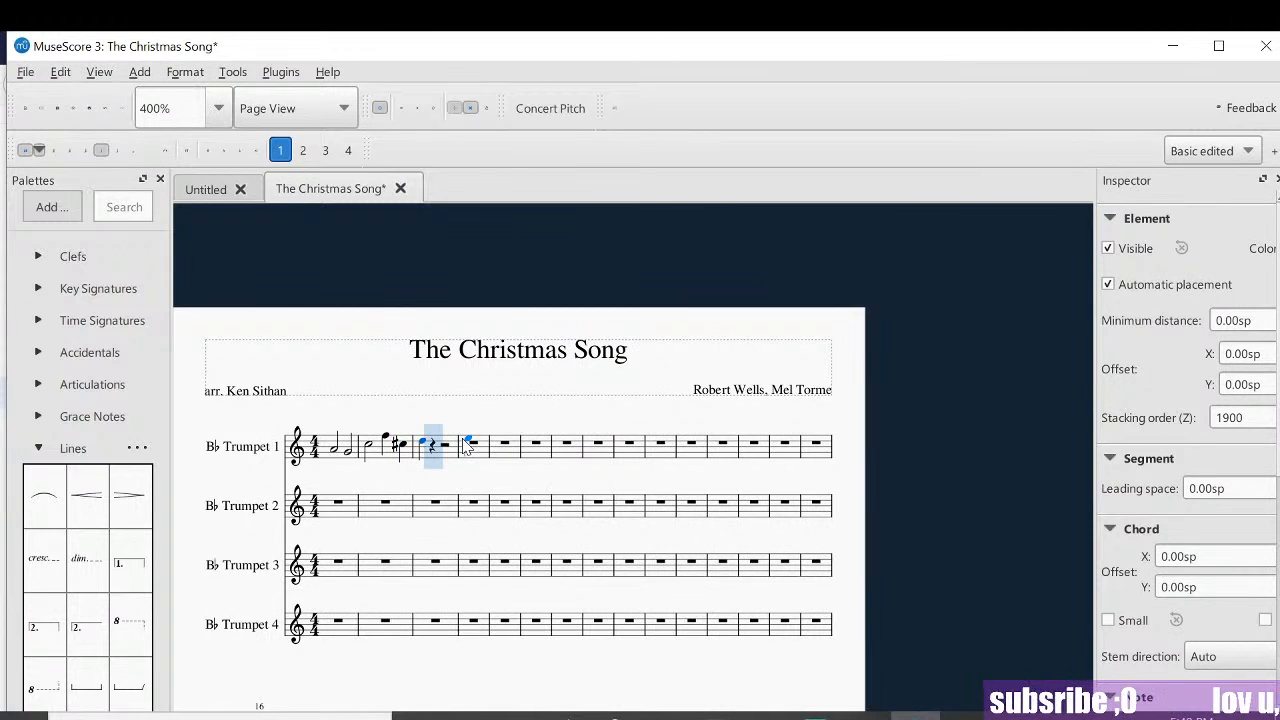
{"action": "key", "text": "Up"}
{"action": "key", "text": "Up"}
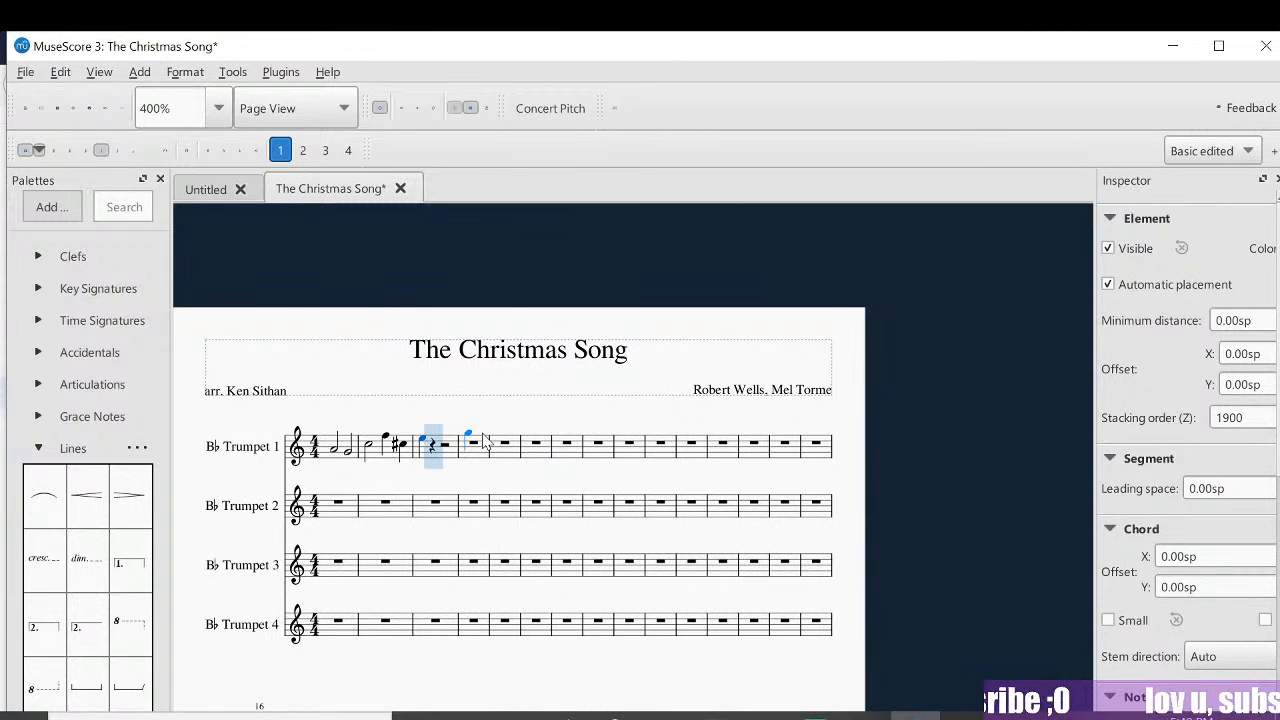
{"action": "key", "text": "Left"}
{"action": "key", "text": "Left"}
{"action": "key", "text": "Left"}
{"action": "key", "text": "Right"}
{"action": "key", "text": "Right"}
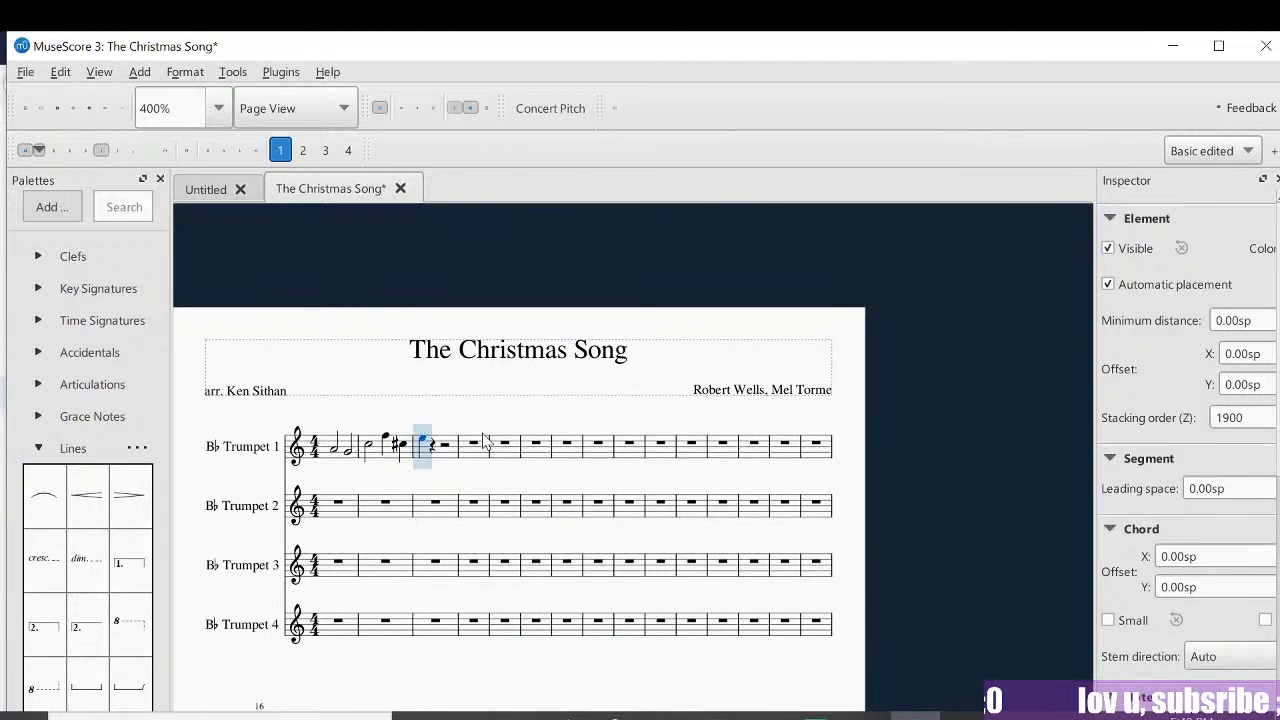
Step: Add quarter notes D and B on beats 2 and 3 of Trumpet 1's third measure
{"action": "left_click", "coordinate": [438, 445]}
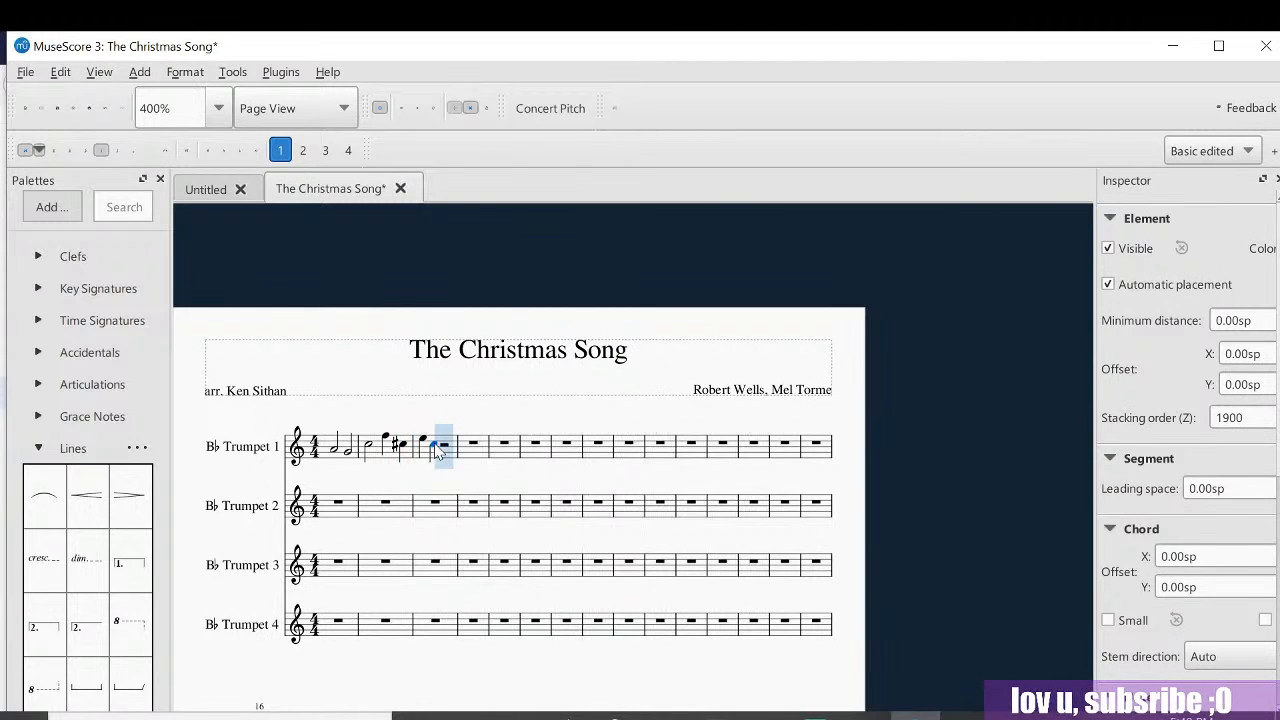
{"action": "key", "text": "Up"}
{"action": "key", "text": "Up"}
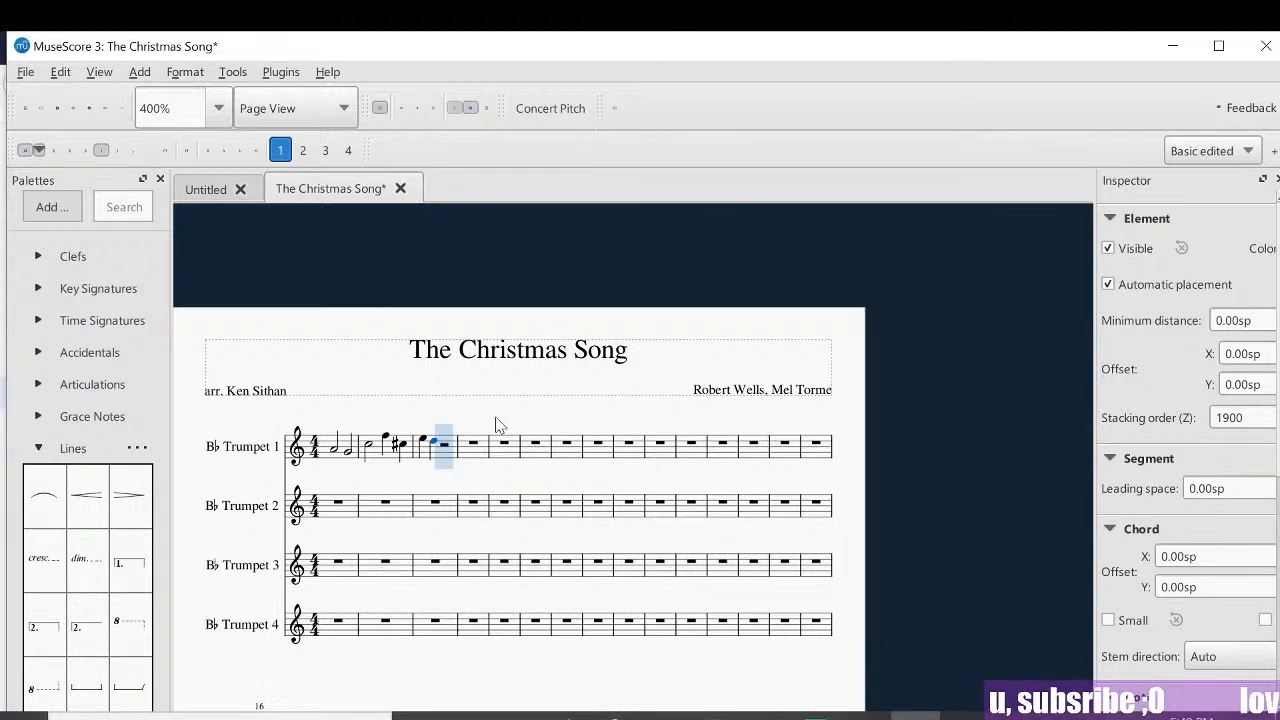
{"action": "left_click", "coordinate": [443, 448]}
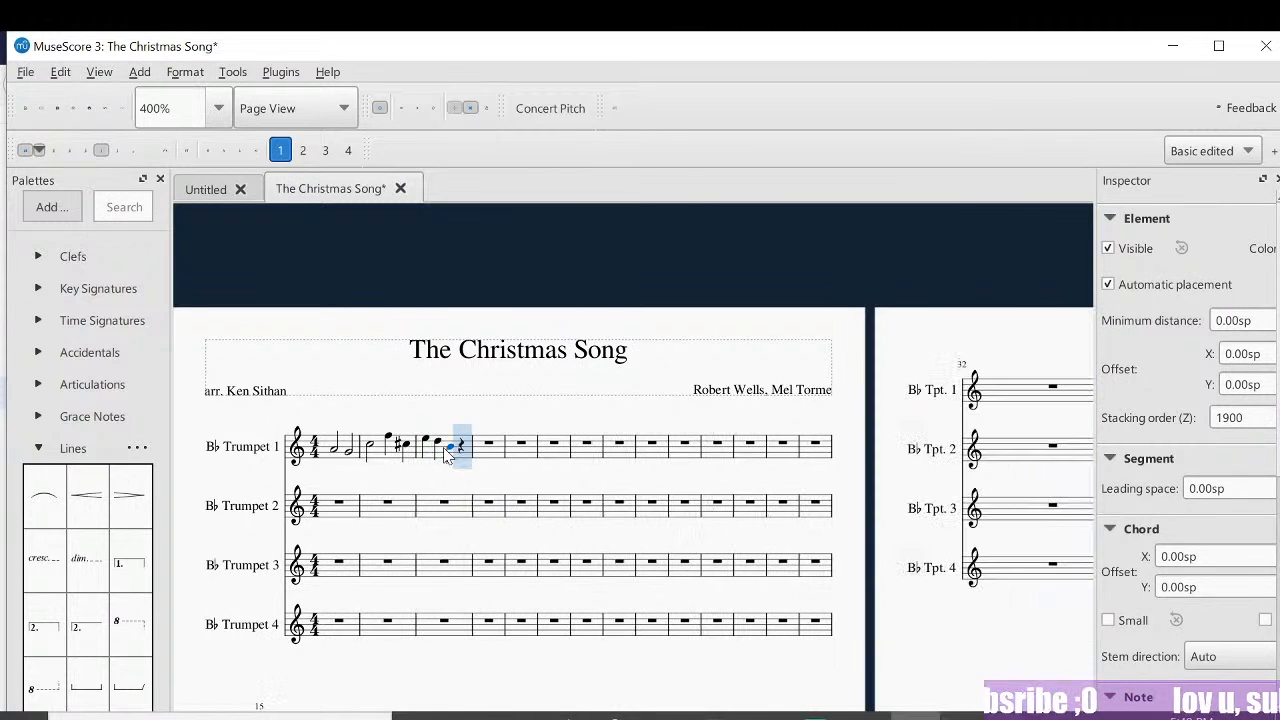
{"action": "key", "text": "Up"}
{"action": "key", "text": "Up"}
{"action": "key", "text": "Up"}
{"action": "key", "text": "Up"}
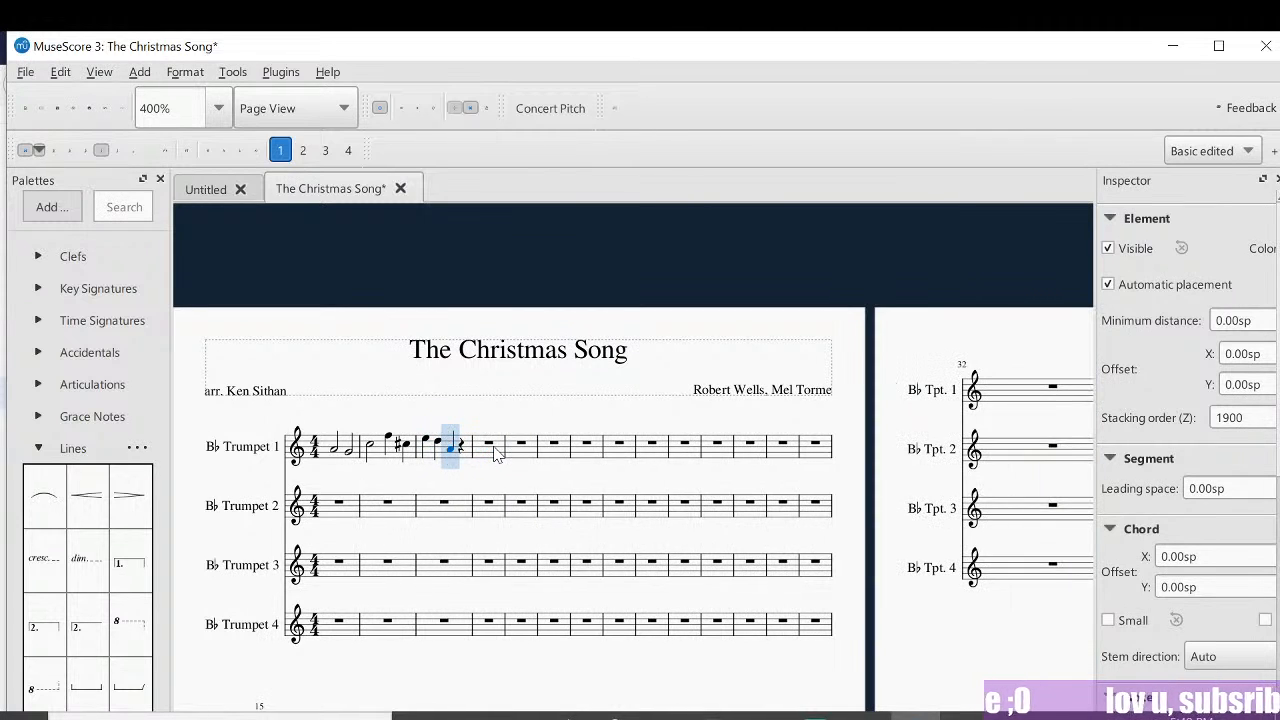
{"action": "key", "text": "Up"}
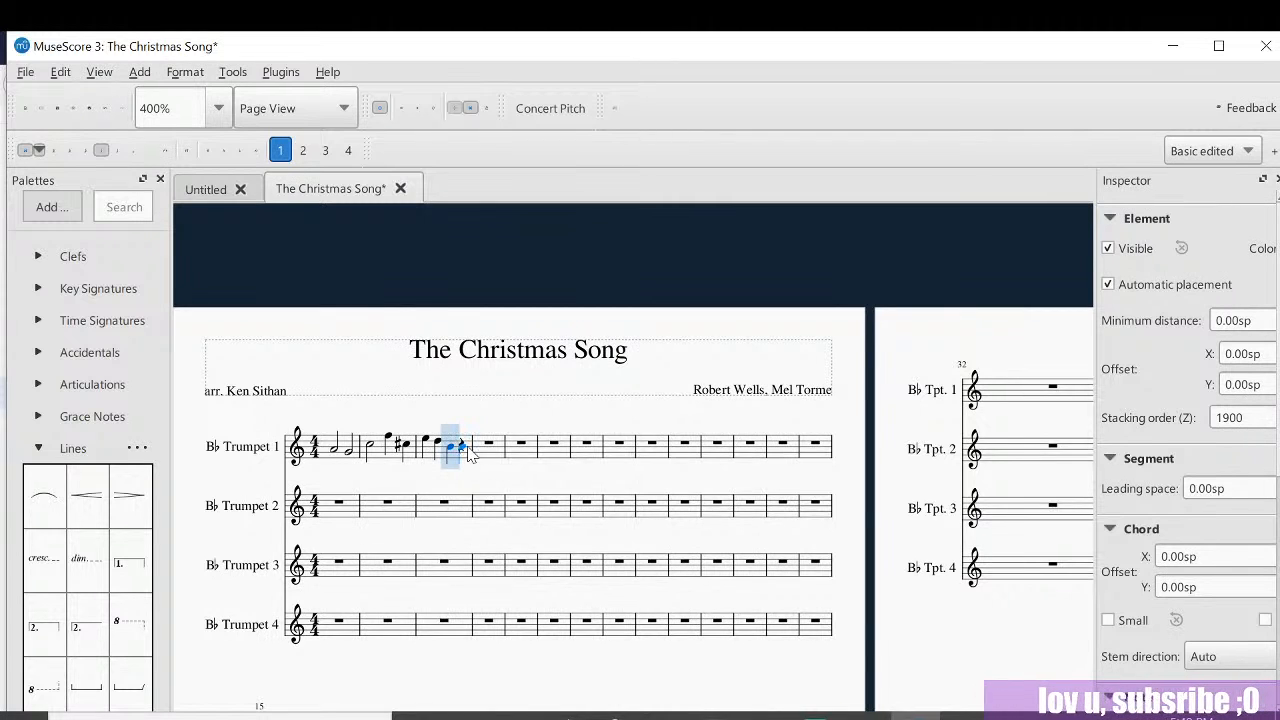
Step: Complete Trumpet 1's third measure with a quarter note on beat 4, raised to G
{"action": "left_click", "coordinate": [462, 453]}
{"action": "key", "text": "Left"}
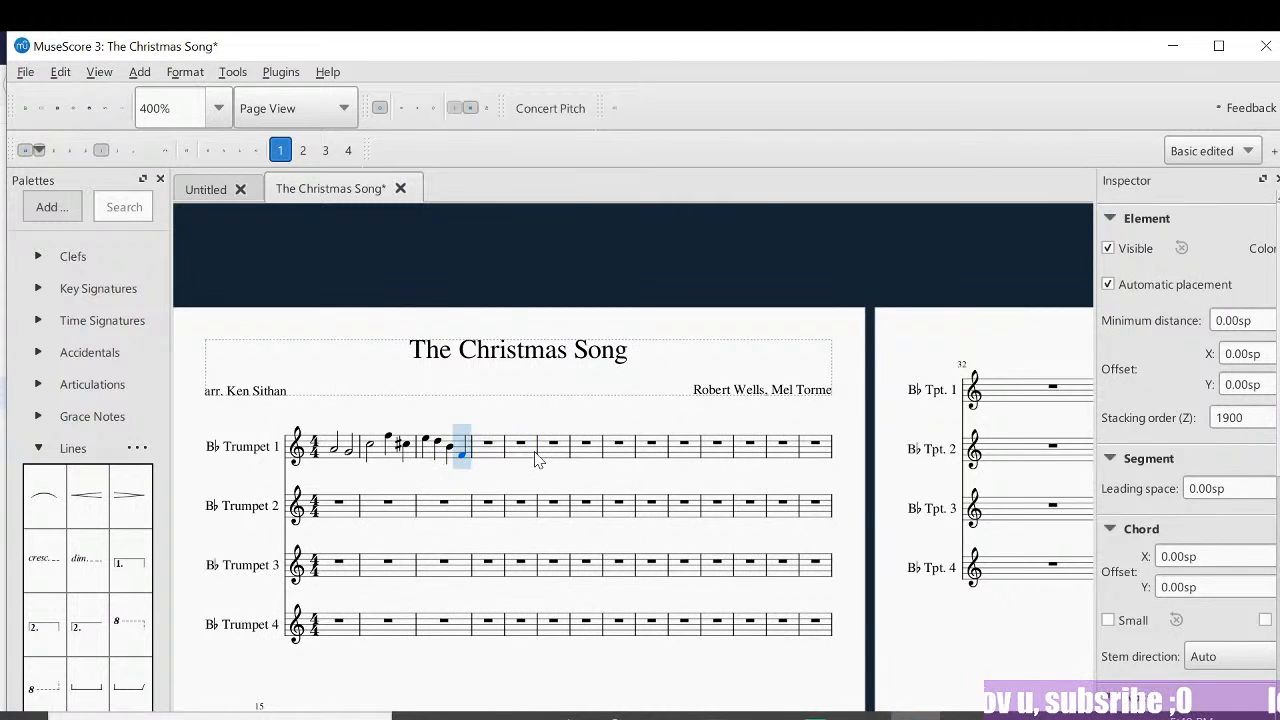
{"action": "key", "text": "Up"}
{"action": "key", "text": "Up"}
Step: Step back and forth through the notes in Trumpet 1's first three measures to check the melody
{"action": "key", "text": "Left"}
{"action": "key", "text": "Left"}
{"action": "key", "text": "Left"}
{"action": "key", "text": "Left"}
{"action": "key", "text": "Left"}
{"action": "key", "text": "Left"}
{"action": "key", "text": "Left"}
{"action": "key", "text": "Left"}
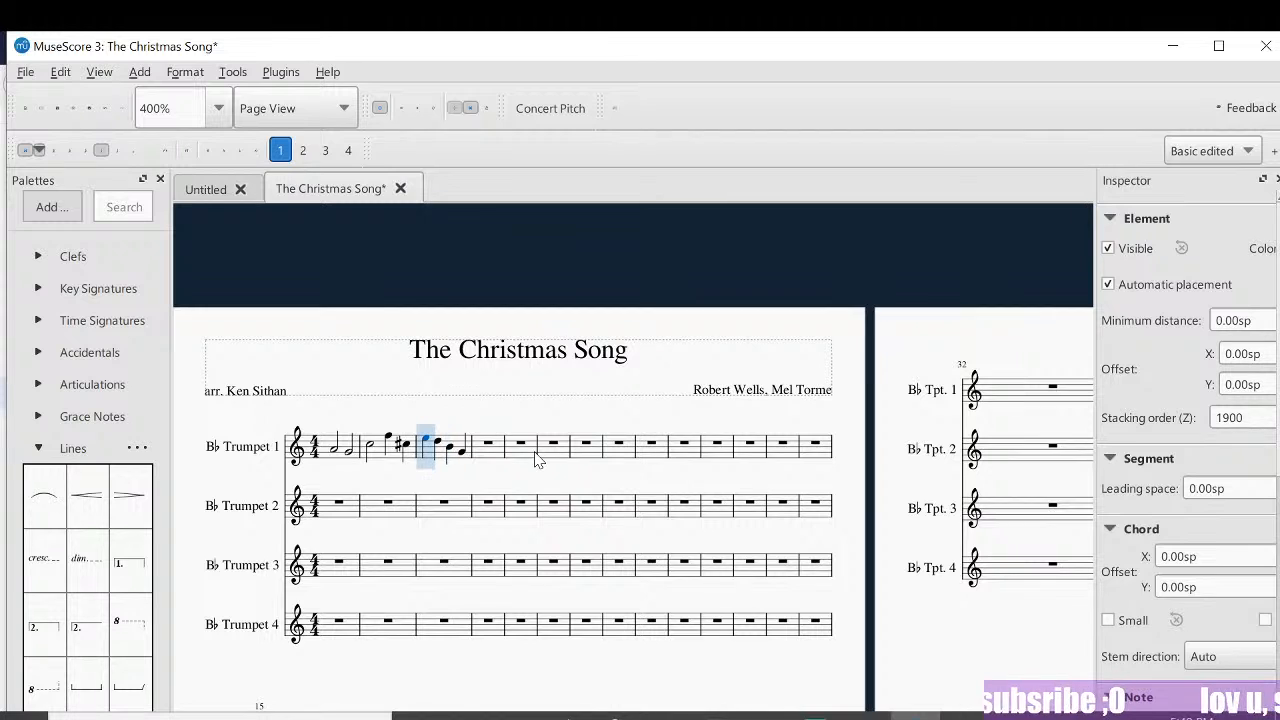
{"action": "key", "text": "Right"}
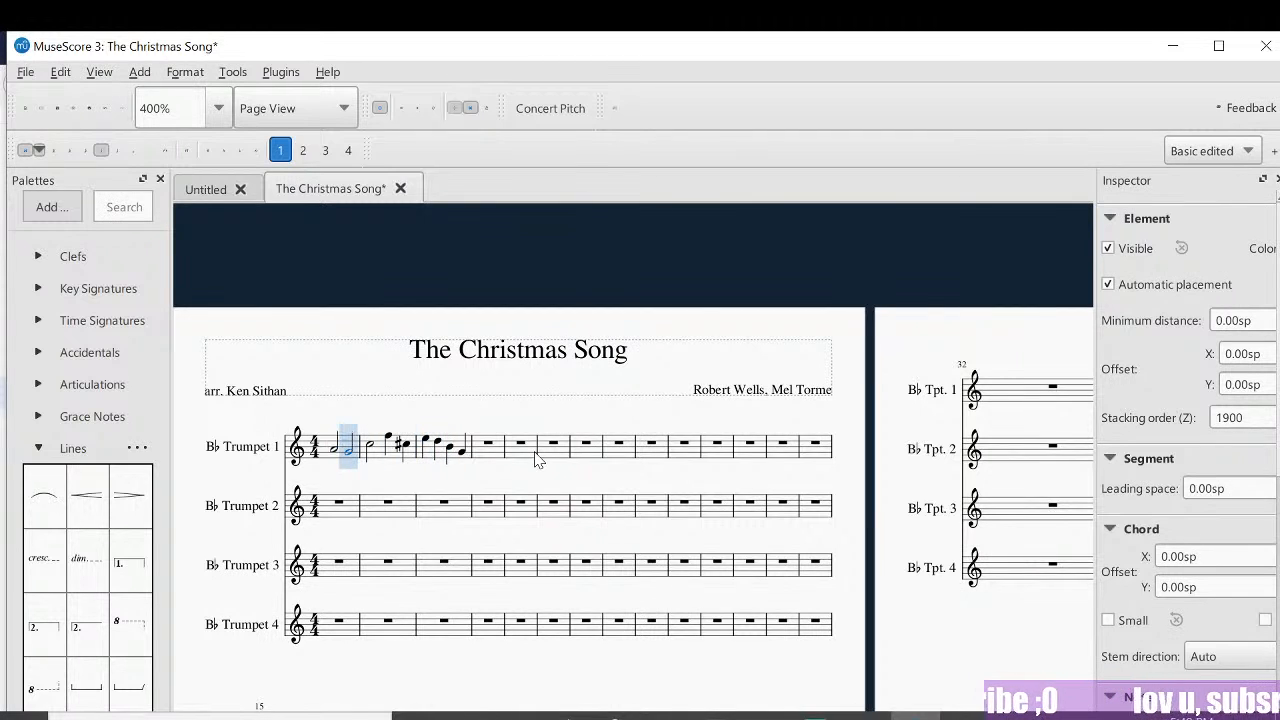
{"action": "key", "text": "Right"}
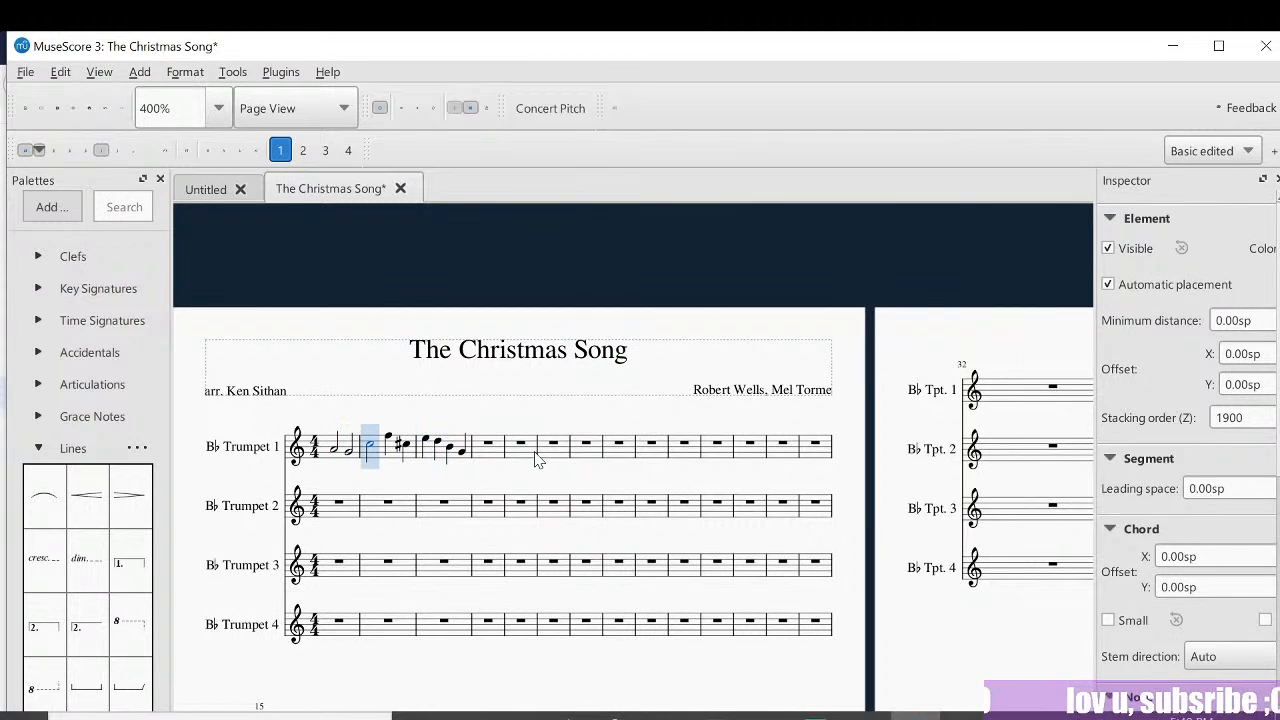
{"action": "key", "text": "Right"}
{"action": "key", "text": "Right"}
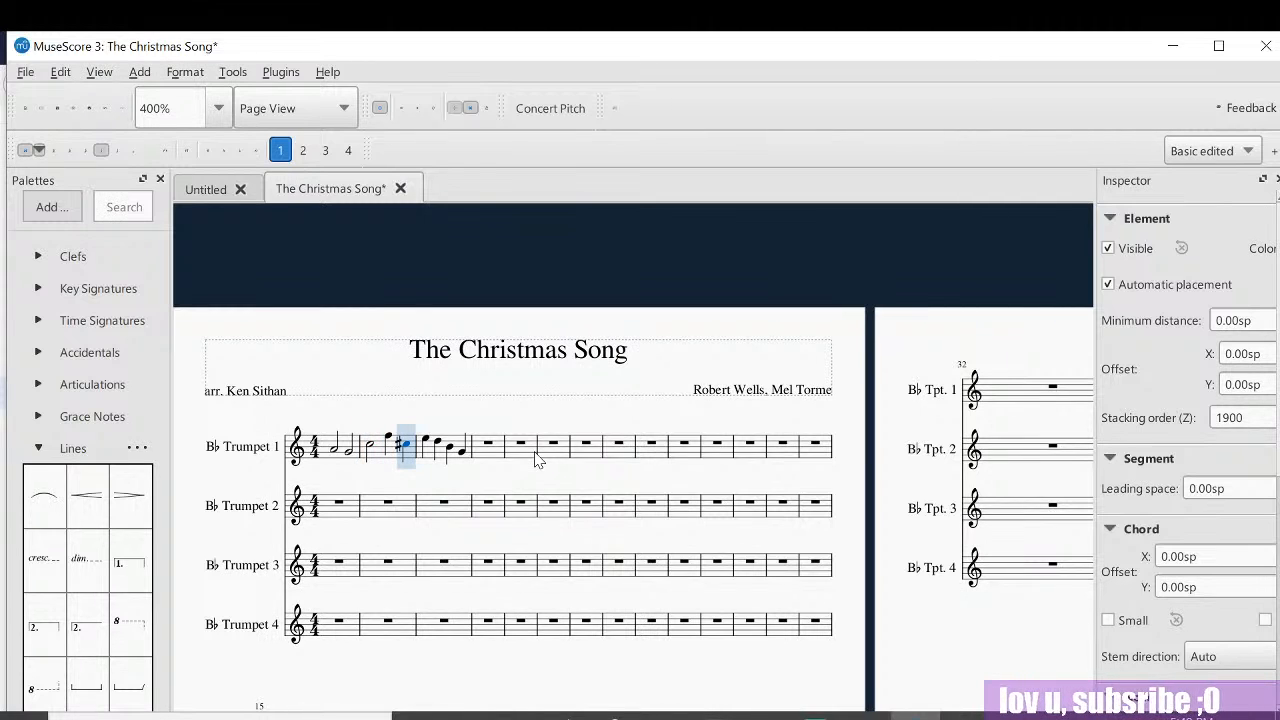
{"action": "key", "text": "Right"}
{"action": "key", "text": "Right"}
{"action": "key", "text": "Right"}
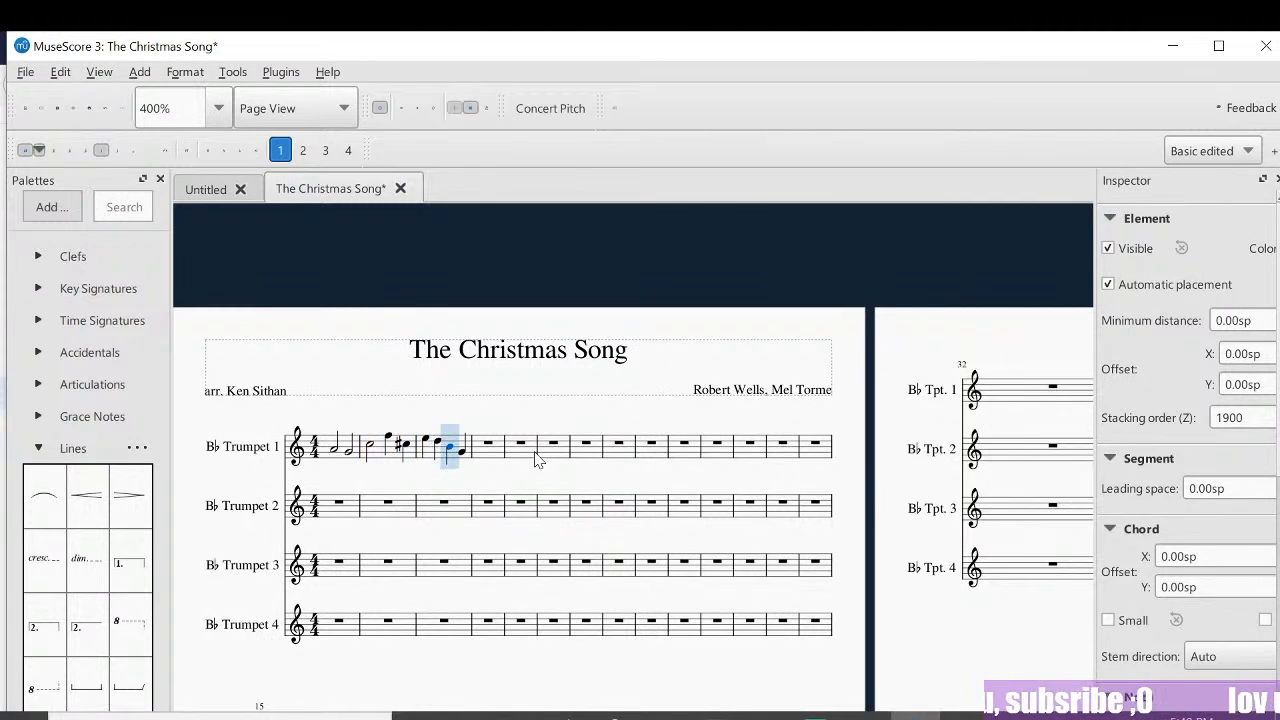
{"action": "key", "text": "Left"}
{"action": "key", "text": "Left"}
{"action": "key", "text": "Right"}
{"action": "key", "text": "Right"}
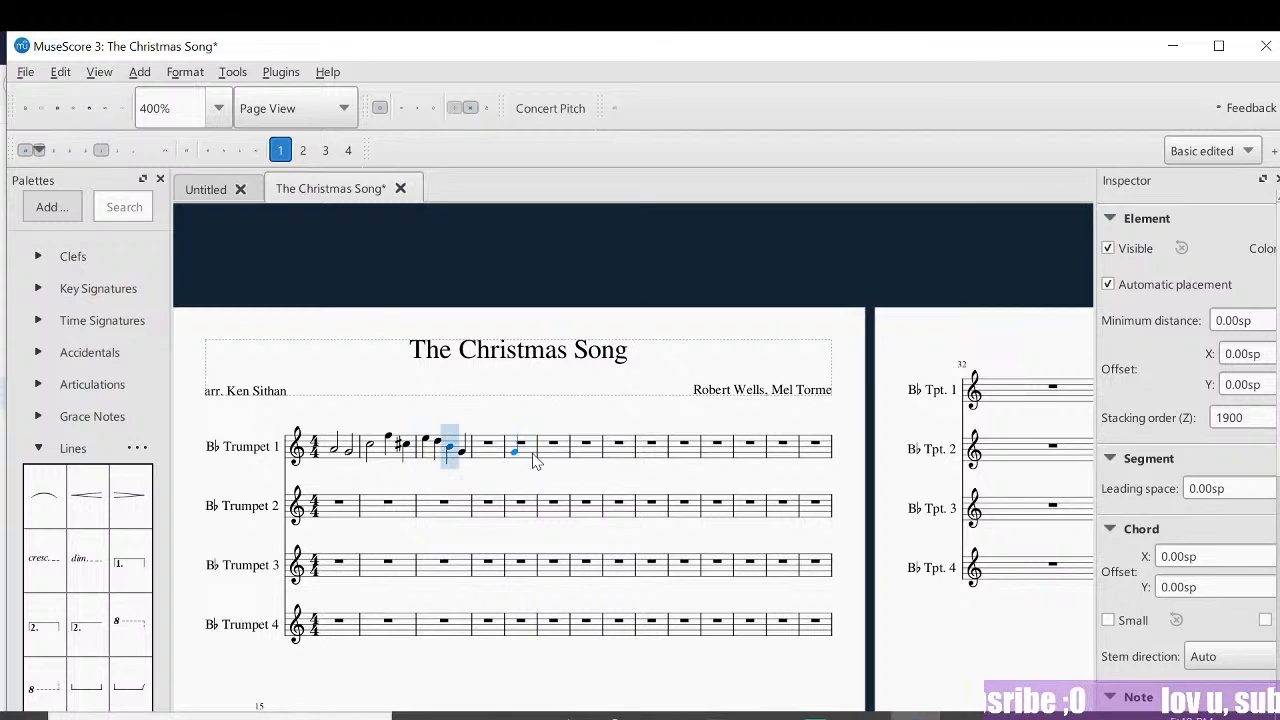
{"action": "key", "text": "Left"}
{"action": "key", "text": "Left"}
{"action": "key", "text": "Right"}
{"action": "key", "text": "Right"}
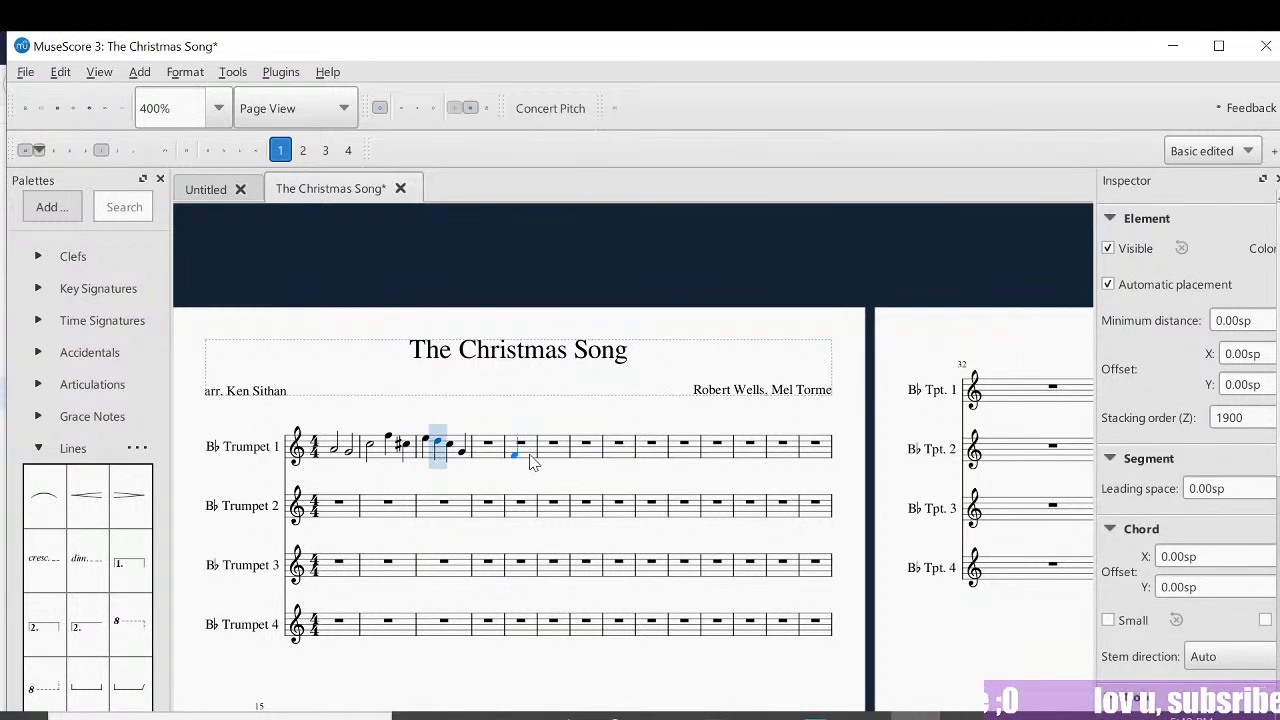
{"action": "key", "text": "Left"}
{"action": "key", "text": "Left"}
{"action": "key", "text": "Left"}
{"action": "key", "text": "Left"}
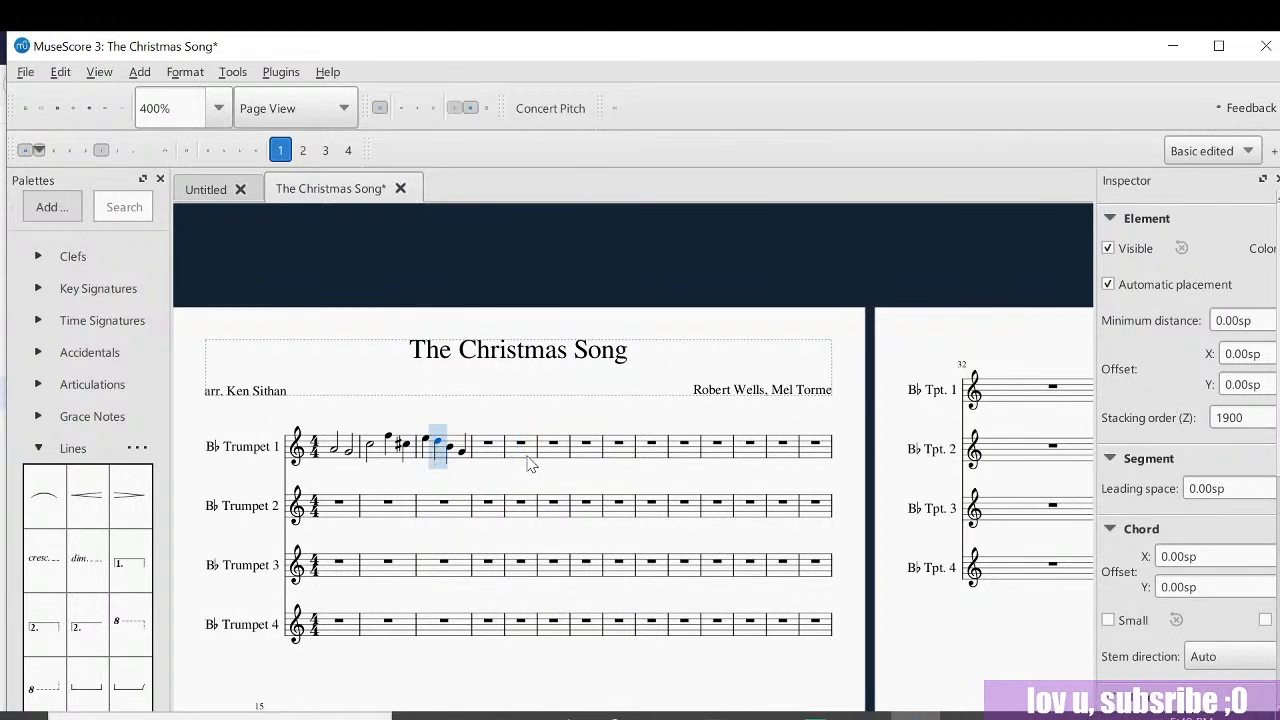
{"action": "key", "text": "Left"}
{"action": "key", "text": "Left"}
{"action": "key", "text": "Left"}
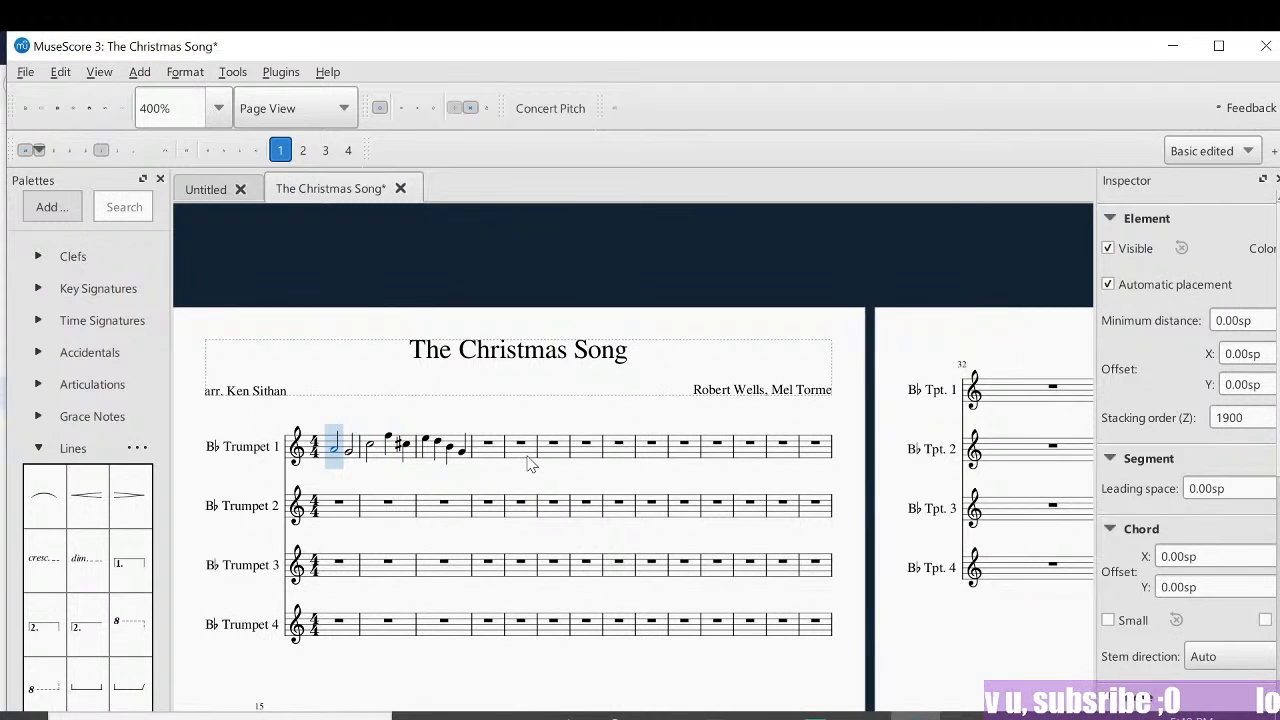
{"action": "key", "text": "Right"}
{"action": "key", "text": "Right"}
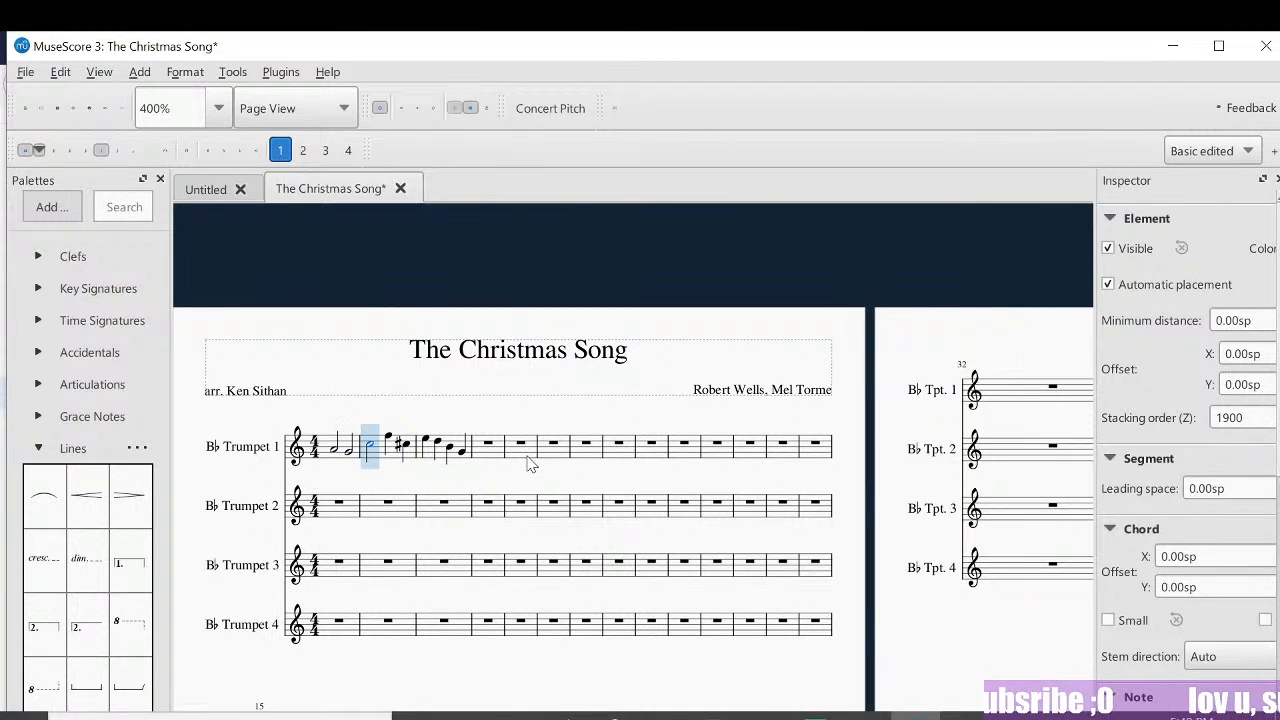
{"action": "key", "text": "Right"}
{"action": "key", "text": "Right"}
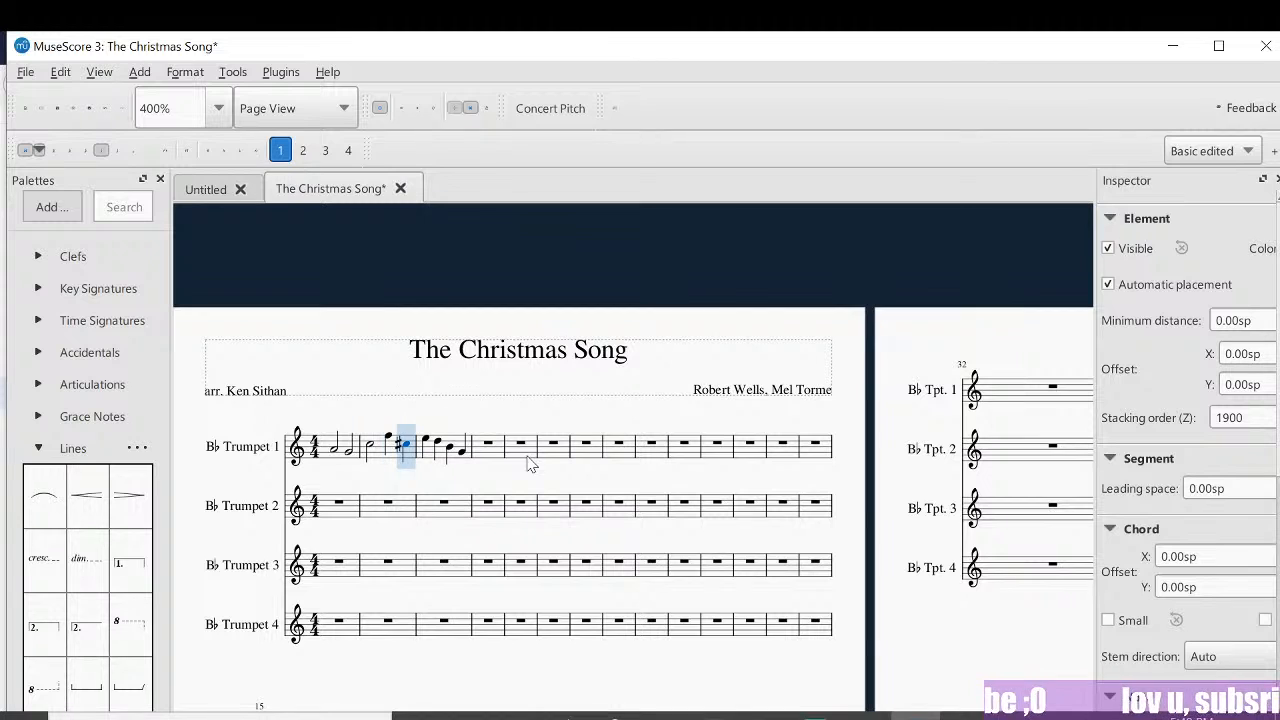
{"action": "key", "text": "Right"}
{"action": "key", "text": "Right"}
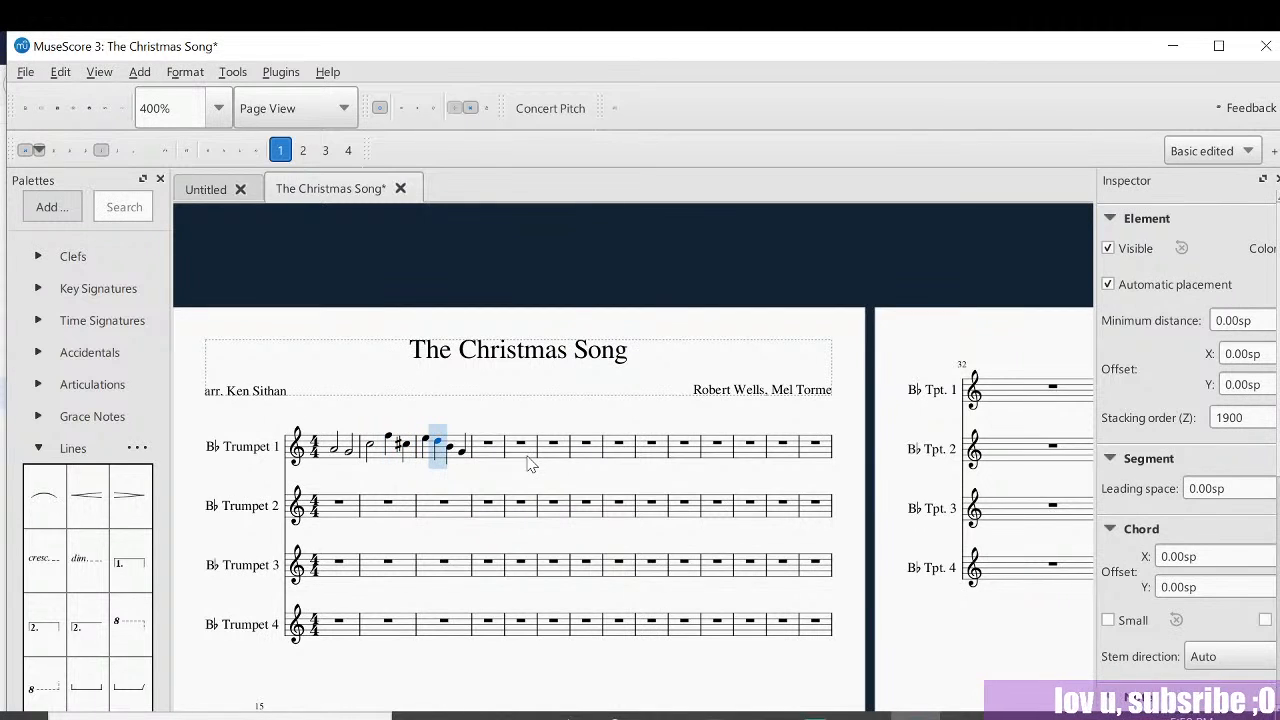
{"action": "key", "text": "Left"}
{"action": "key", "text": "Left"}
{"action": "key", "text": "Left"}
{"action": "key", "text": "Left"}
{"action": "key", "text": "Left"}
{"action": "key", "text": "Left"}
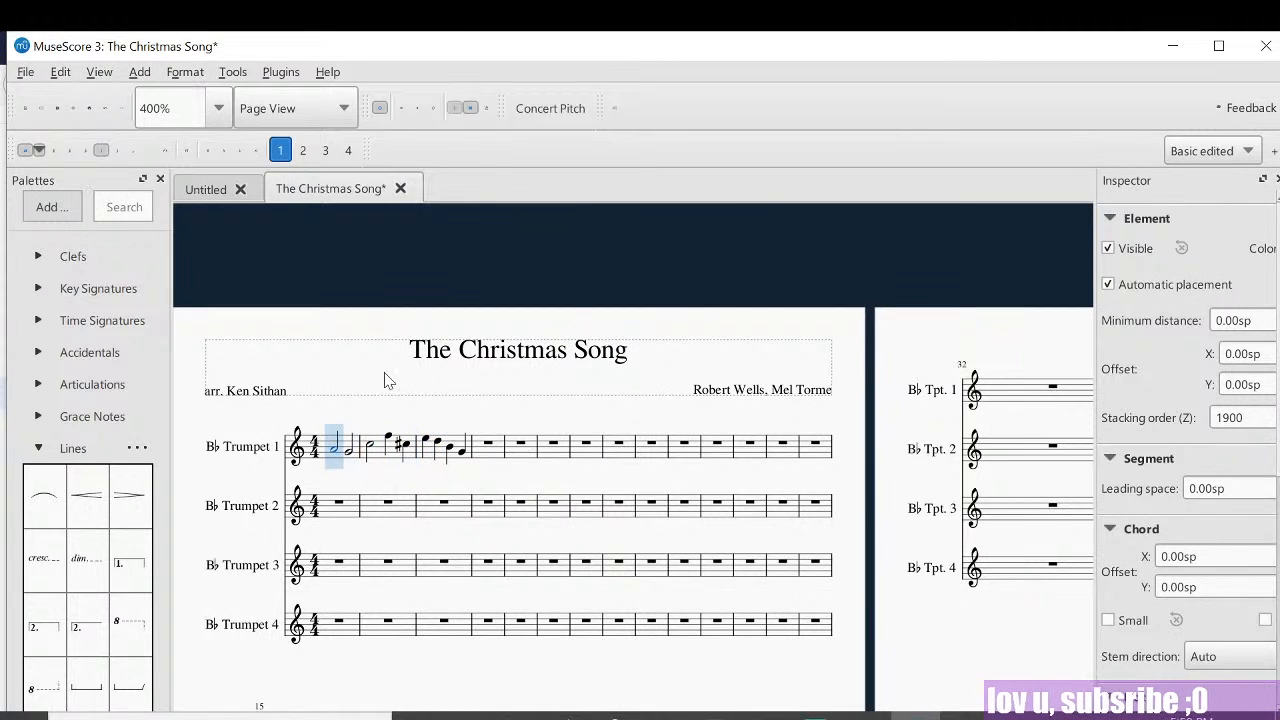
Step: Leave note input, apply the E♭ major key signature to all four trumpets from measure 1, and select Trumpet 1's first note
{"action": "key", "text": "Escape"}
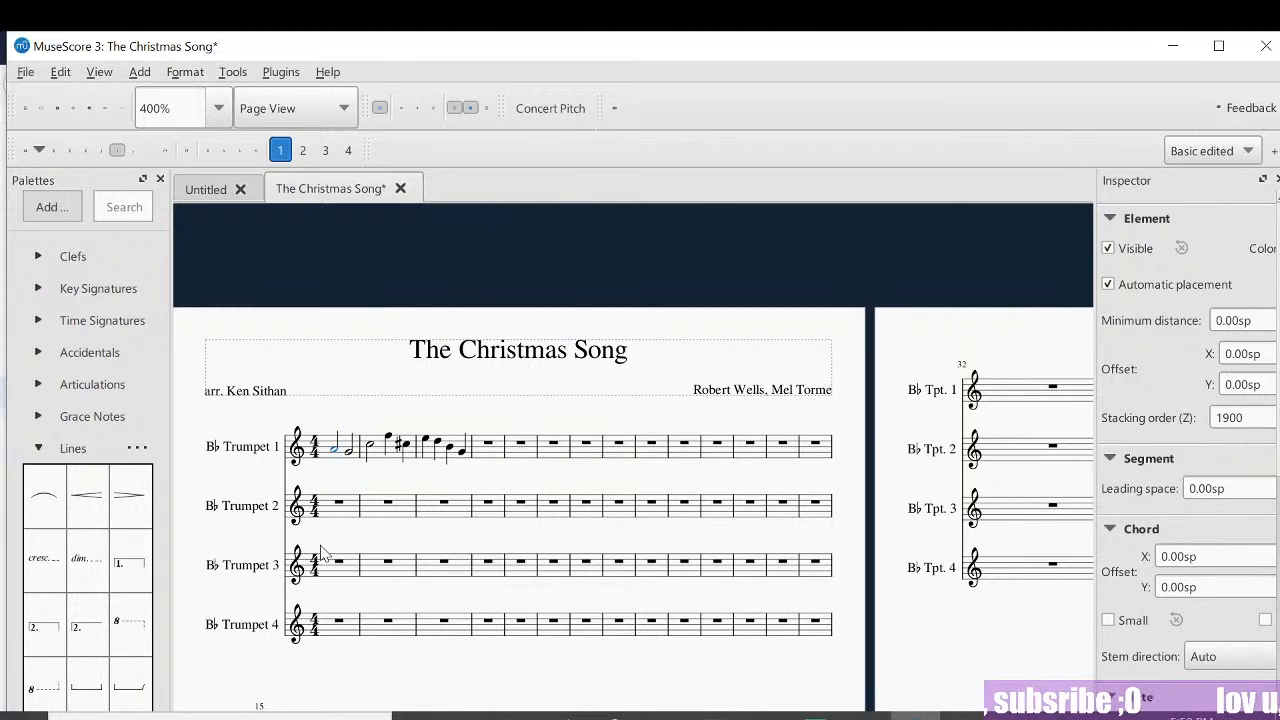
{"action": "left_click", "coordinate": [337, 635]}
{"action": "left_click", "coordinate": [335, 455], "text": "shift"}
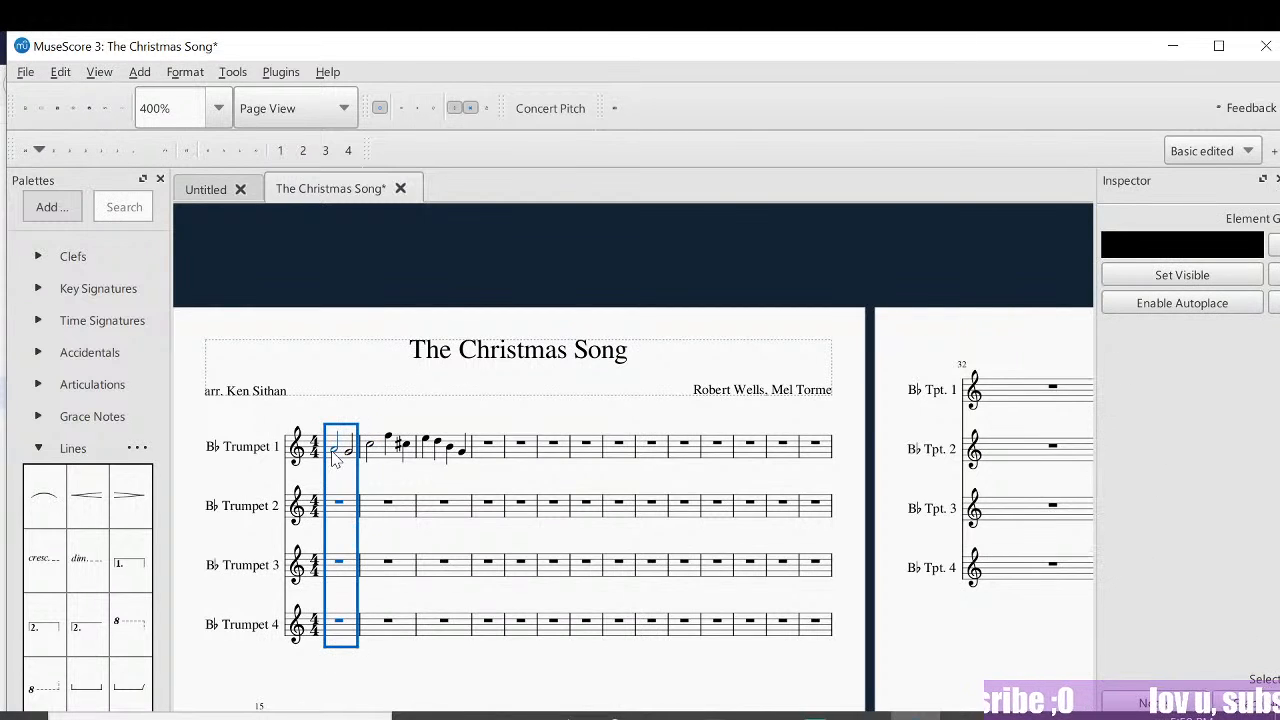
{"action": "left_click", "coordinate": [68, 290]}
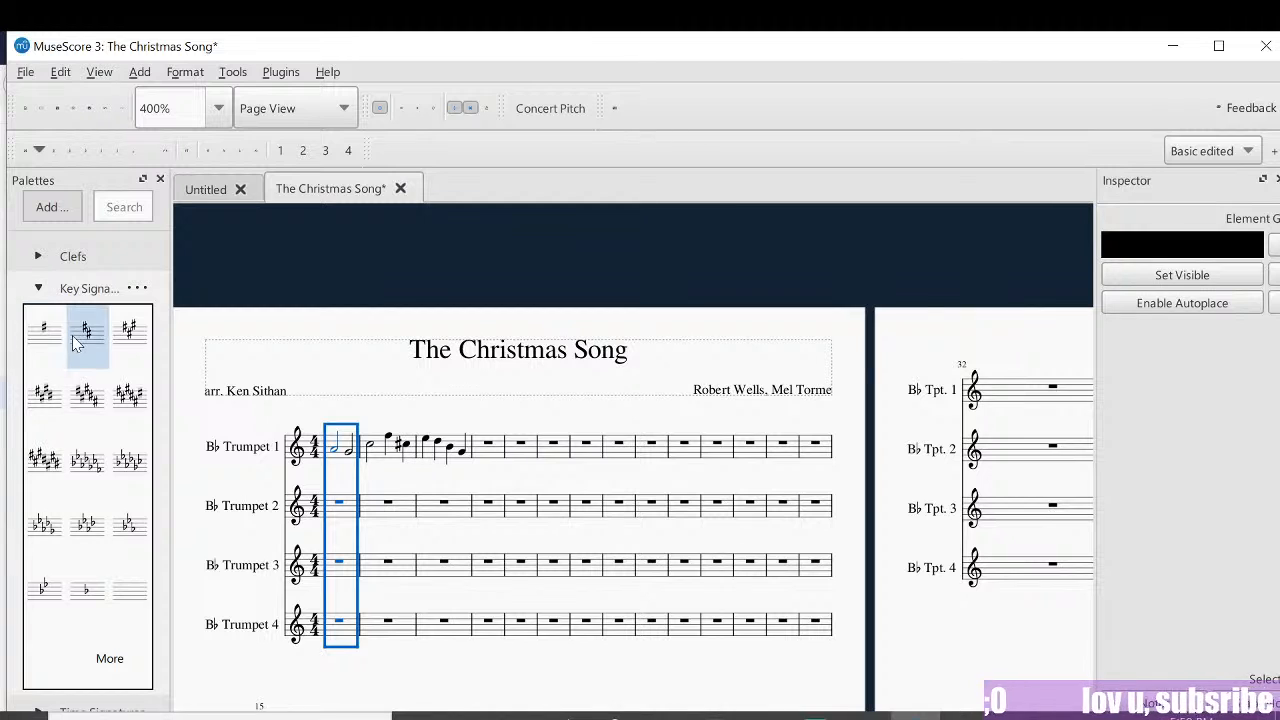
{"action": "left_click", "coordinate": [128, 524]}
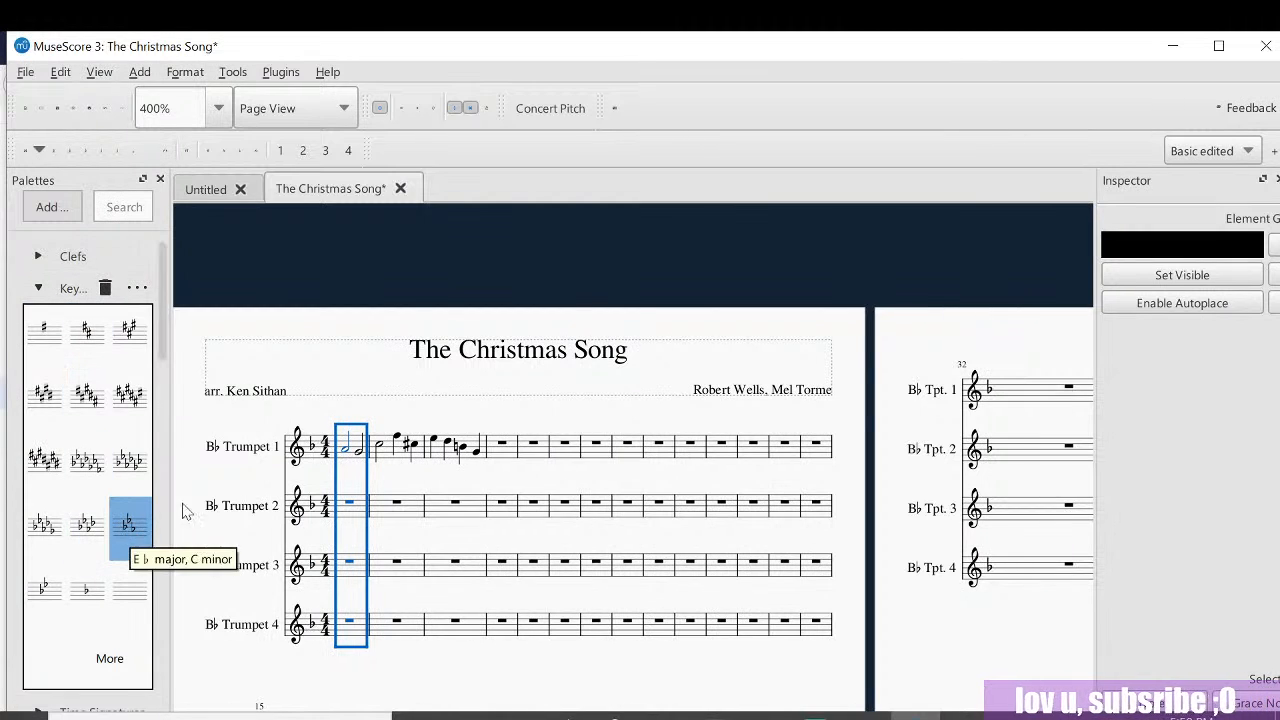
{"action": "left_click", "coordinate": [522, 426]}
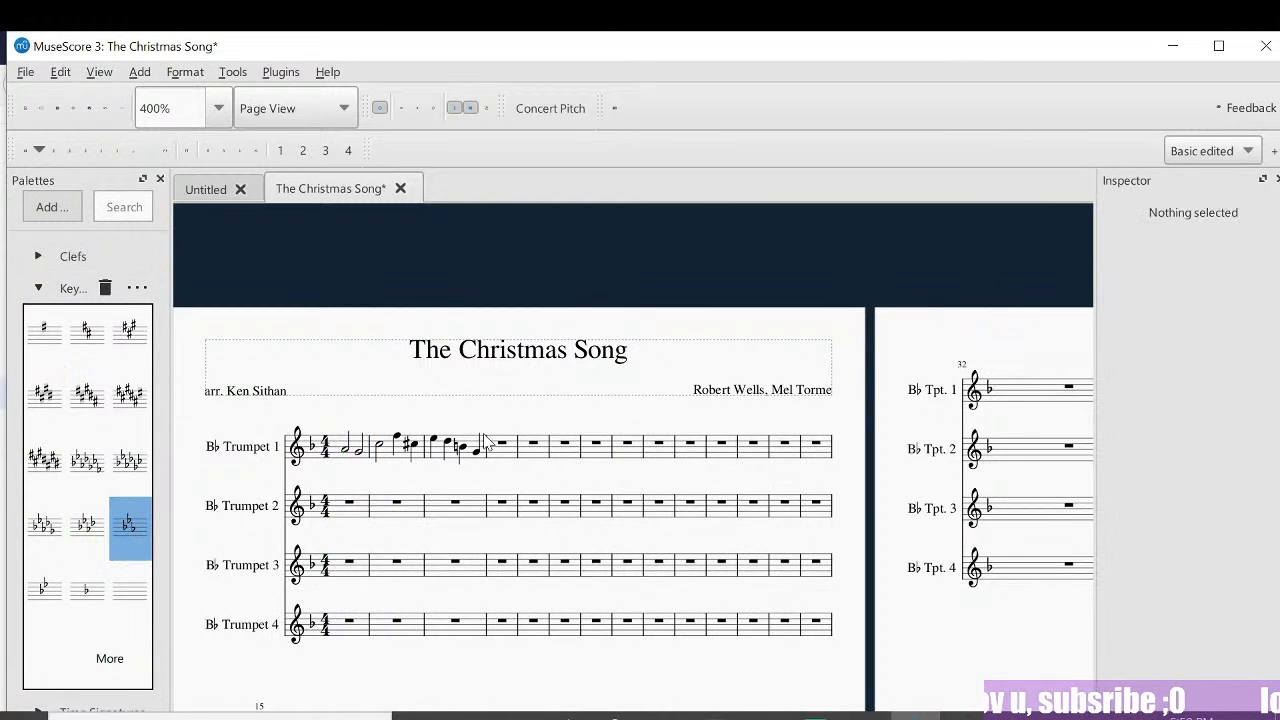
{"action": "left_click", "coordinate": [350, 450]}
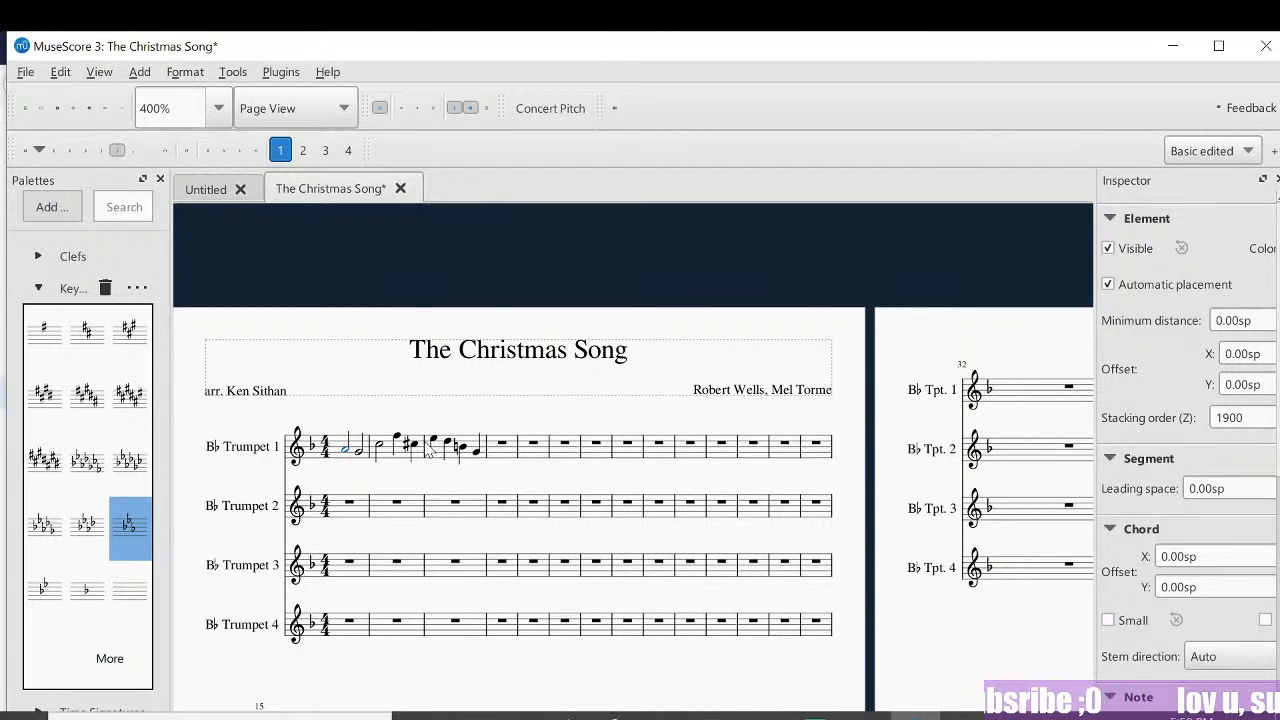
Step: Lower the B natural on beat 3 of Trumpet 1's third measure to B♭
{"action": "left_click", "coordinate": [450, 445]}
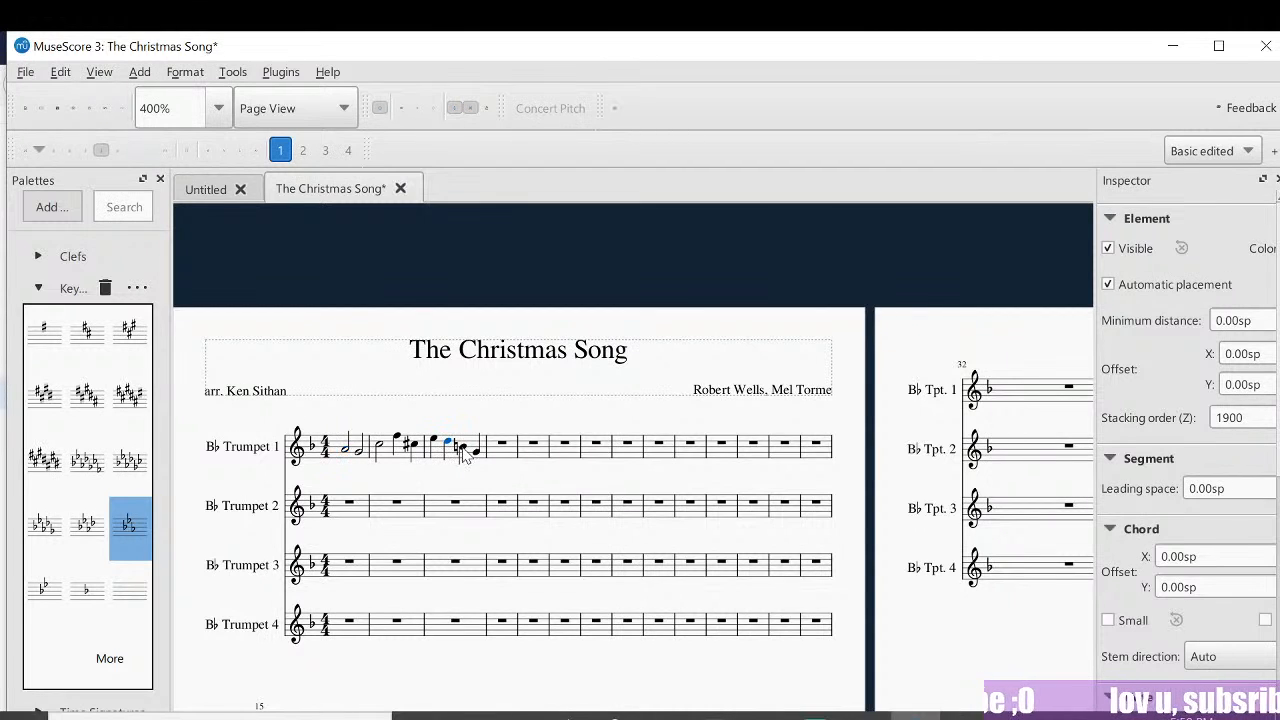
{"action": "left_click", "coordinate": [463, 448]}
{"action": "key", "text": "ctrl+z"}
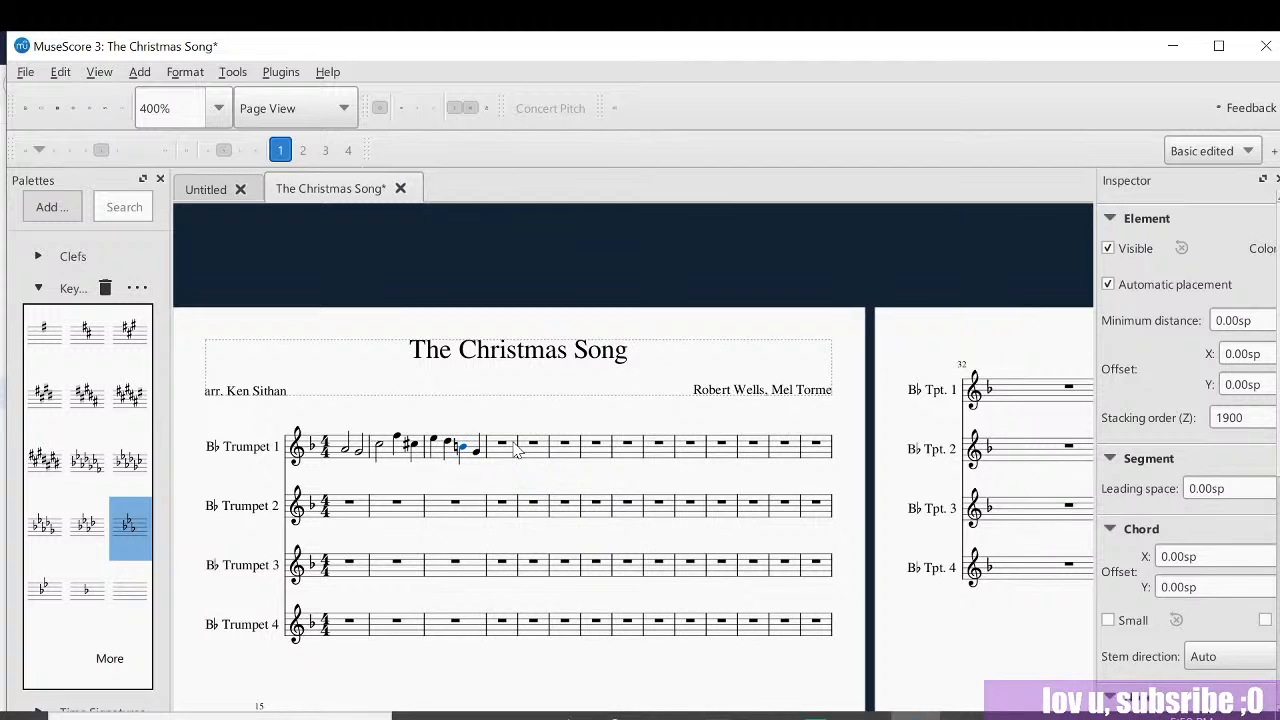
{"action": "key", "text": "Left"}
{"action": "key", "text": "Right"}
{"action": "key", "text": "Left"}
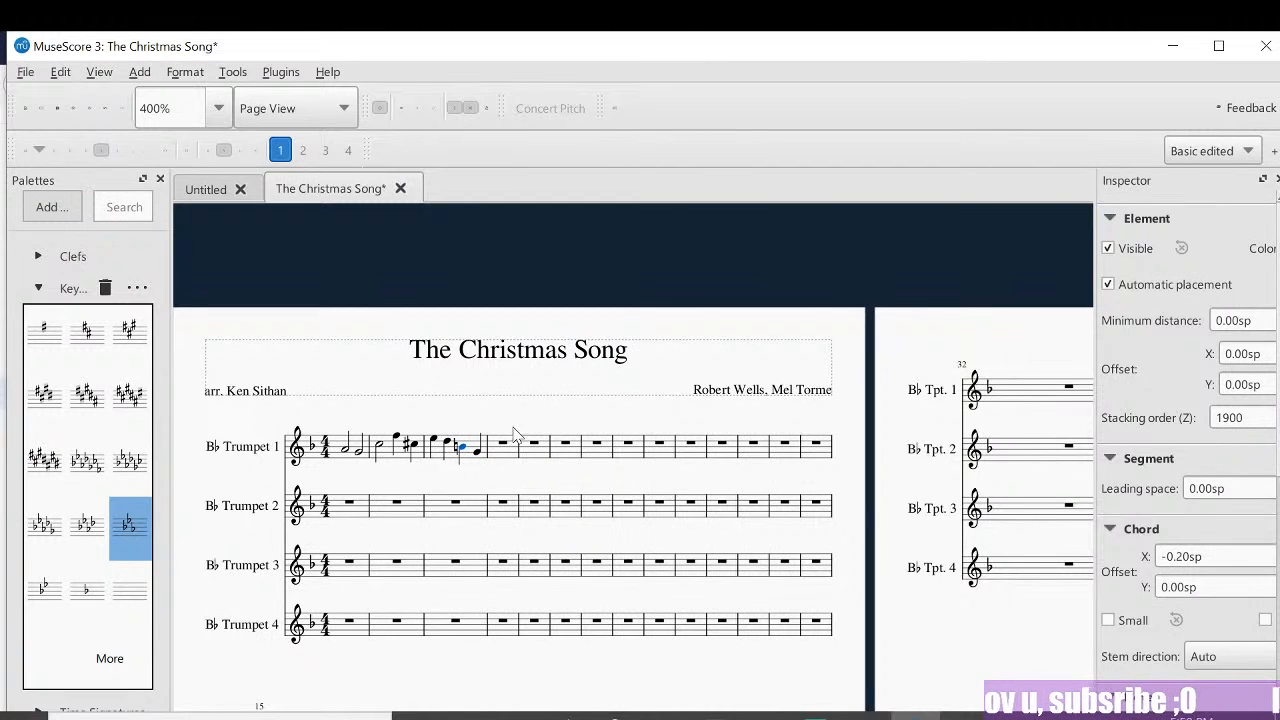
{"action": "left_click", "coordinate": [499, 425]}
{"action": "left_click", "coordinate": [460, 447]}
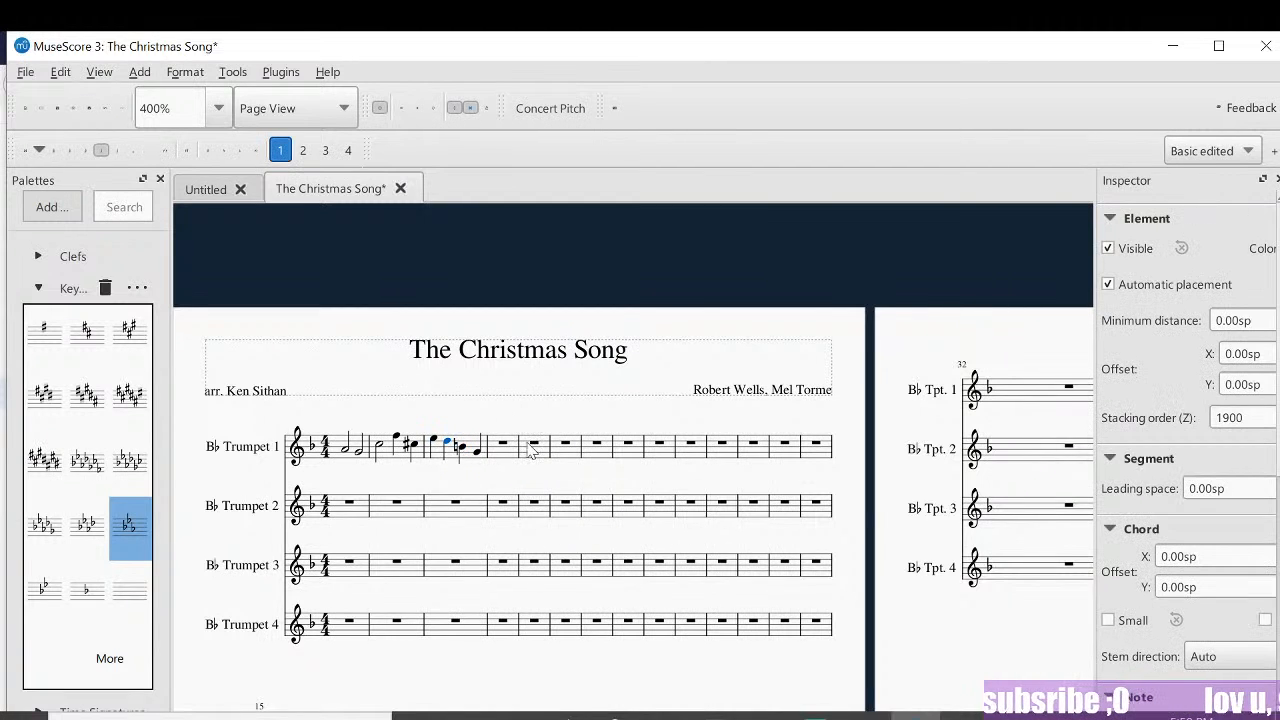
{"action": "key", "text": "Left"}
{"action": "key", "text": "Left"}
{"action": "key", "text": "Left"}
{"action": "key", "text": "Left"}
{"action": "key", "text": "Left"}
{"action": "key", "text": "Left"}
{"action": "key", "text": "Left"}
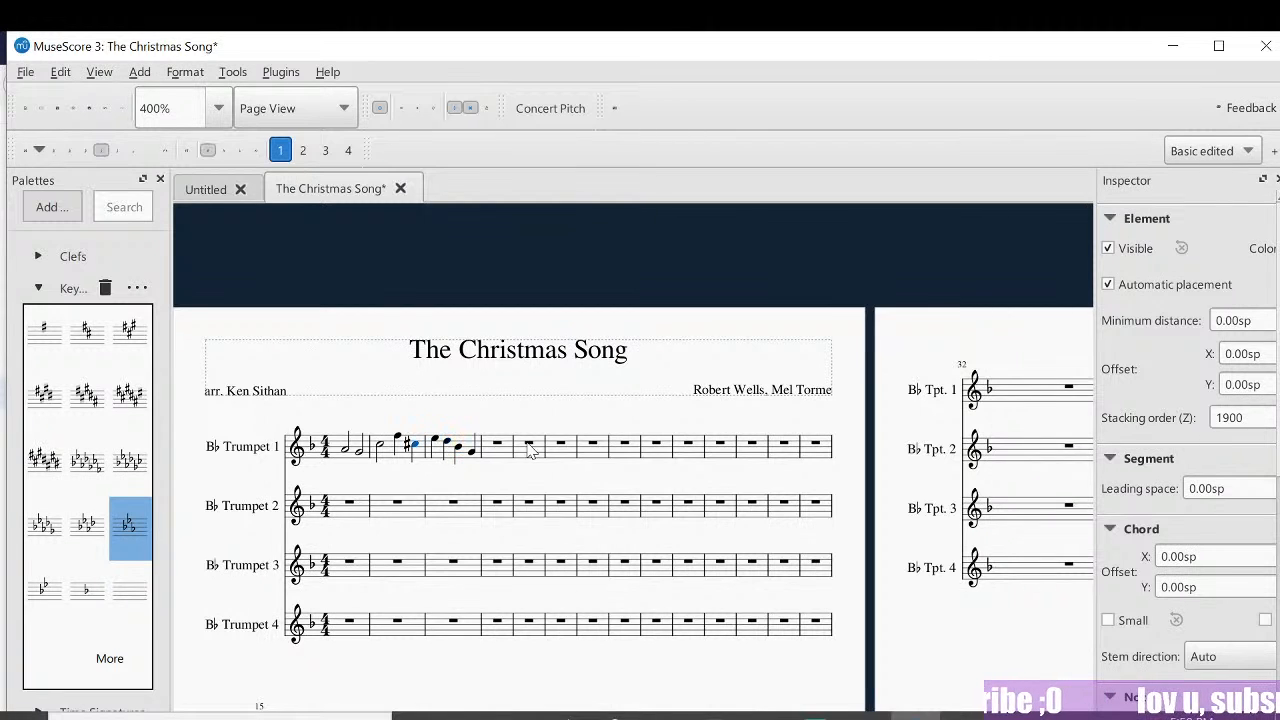
Step: Step back and forth through Trumpet 1's second and third measures to listen to the melody
{"action": "key", "text": "Right"}
{"action": "key", "text": "Right"}
{"action": "key", "text": "Right"}
{"action": "key", "text": "Right"}
{"action": "key", "text": "Right"}
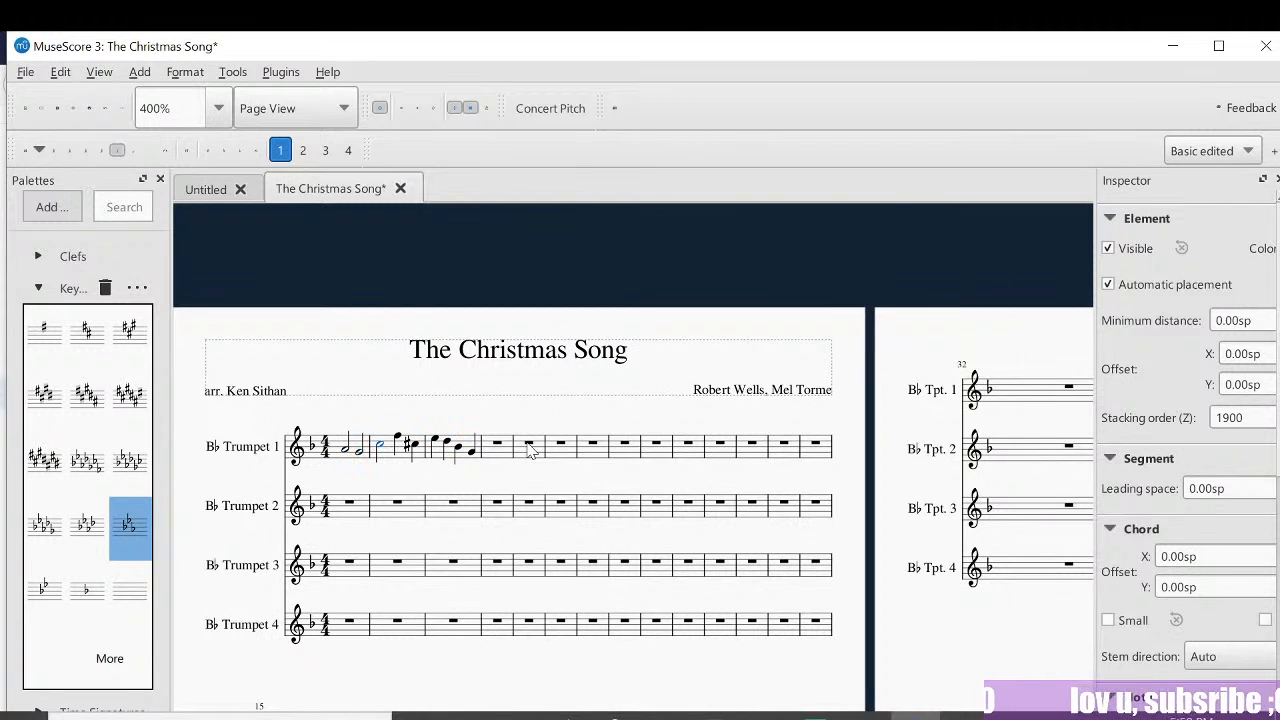
{"action": "key", "text": "Right"}
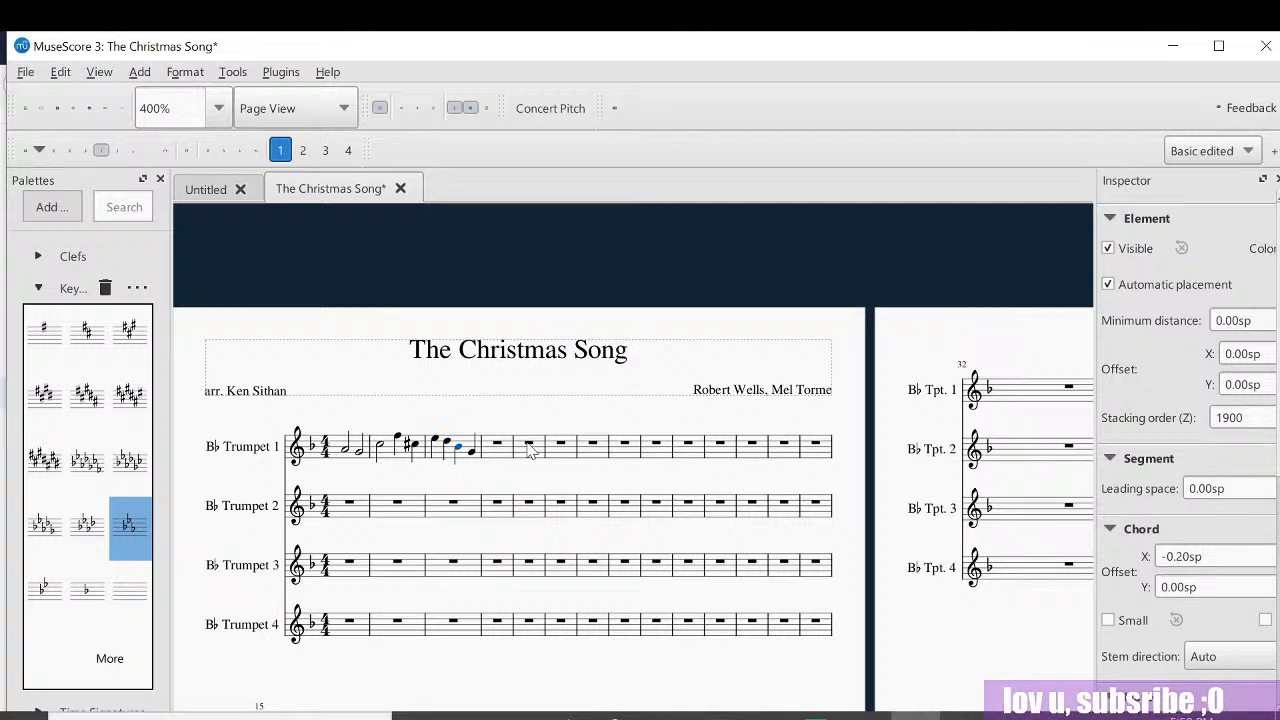
{"action": "key", "text": "Right"}
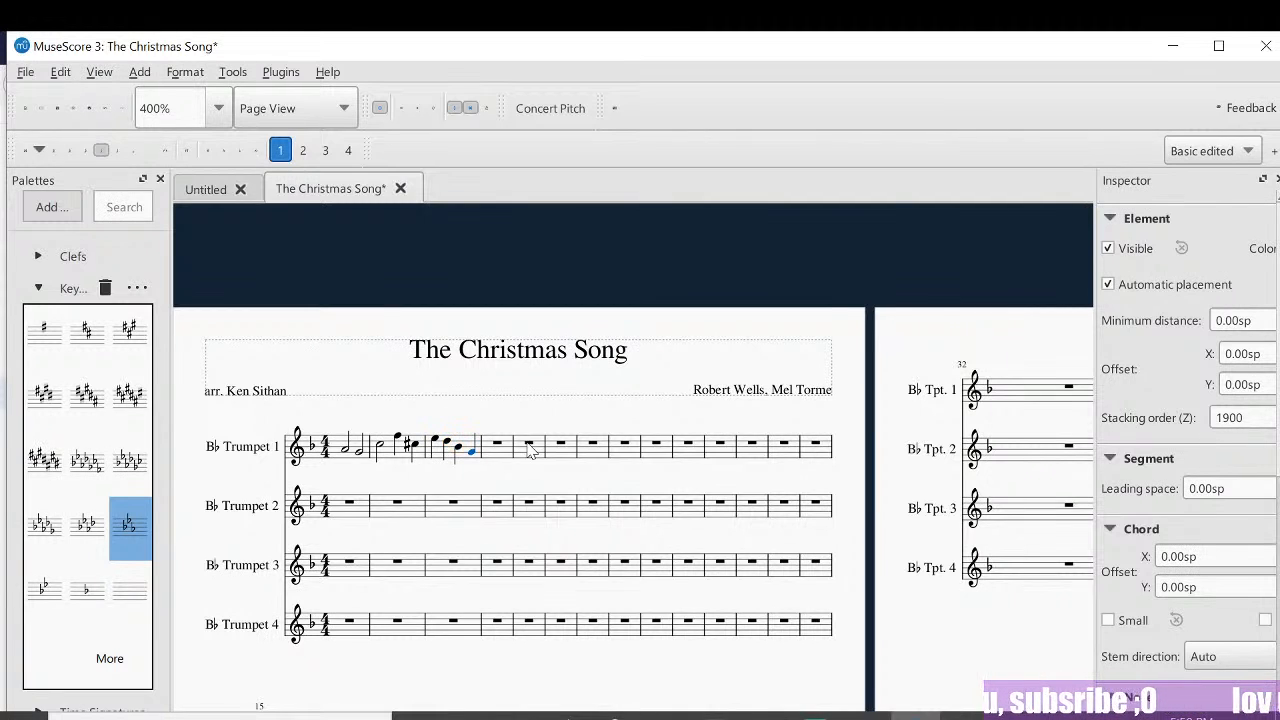
{"action": "key", "text": "Left"}
{"action": "key", "text": "Left"}
{"action": "key", "text": "Left"}
{"action": "key", "text": "Right"}
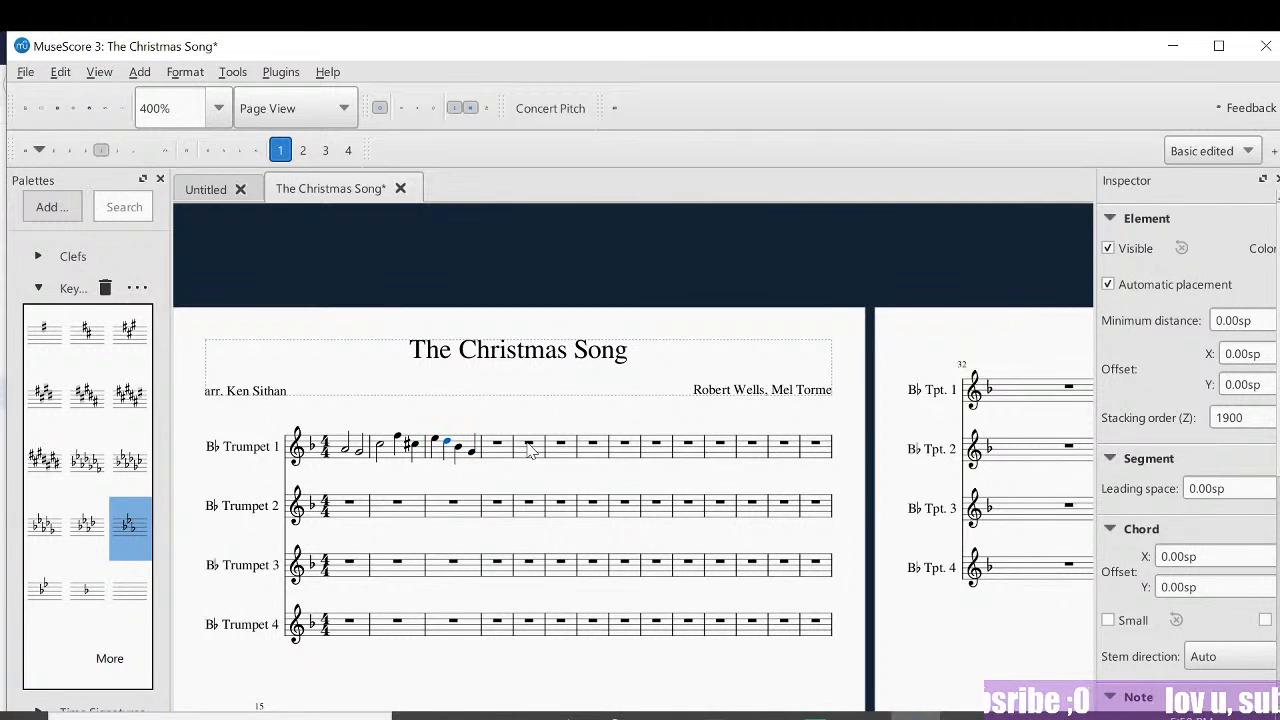
{"action": "key", "text": "Right"}
{"action": "key", "text": "Left"}
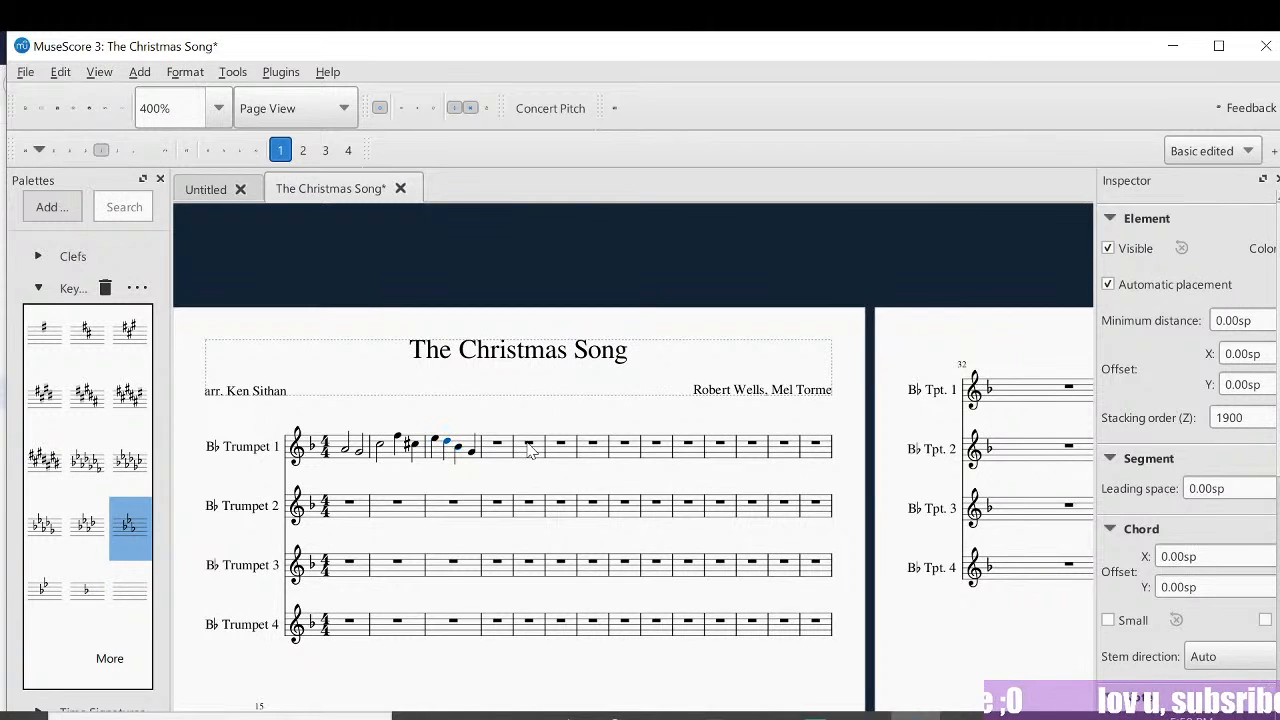
{"action": "key", "text": "Right"}
{"action": "key", "text": "Right"}
{"action": "key", "text": "Right"}
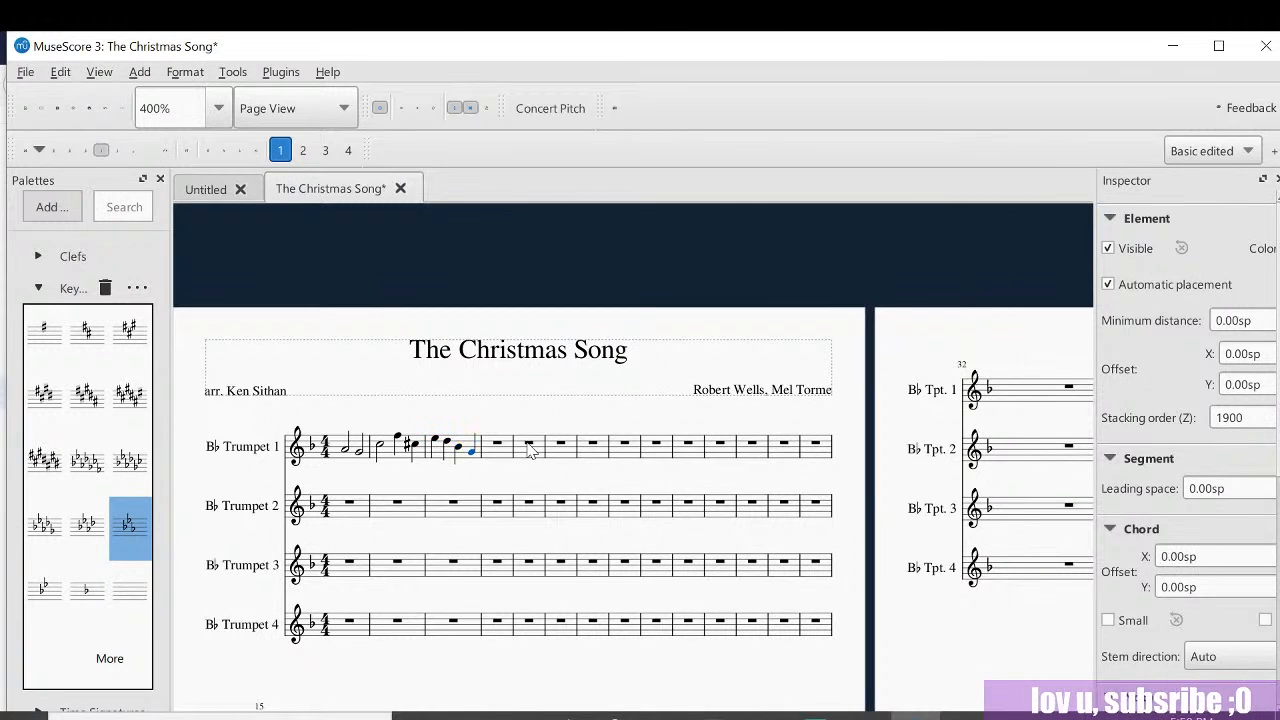
Step: Fill Trumpet 1's fourth measure with two half notes, A and C
{"action": "left_click", "coordinate": [499, 443]}
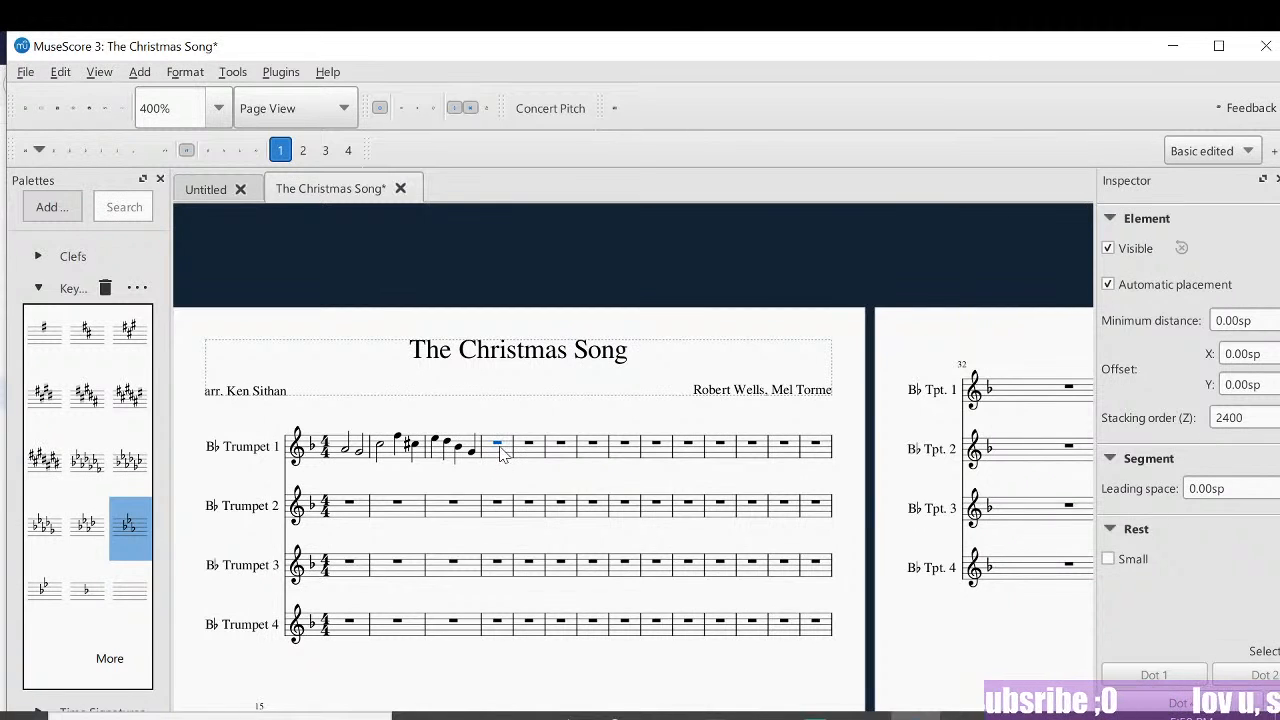
{"action": "key", "text": "n"}
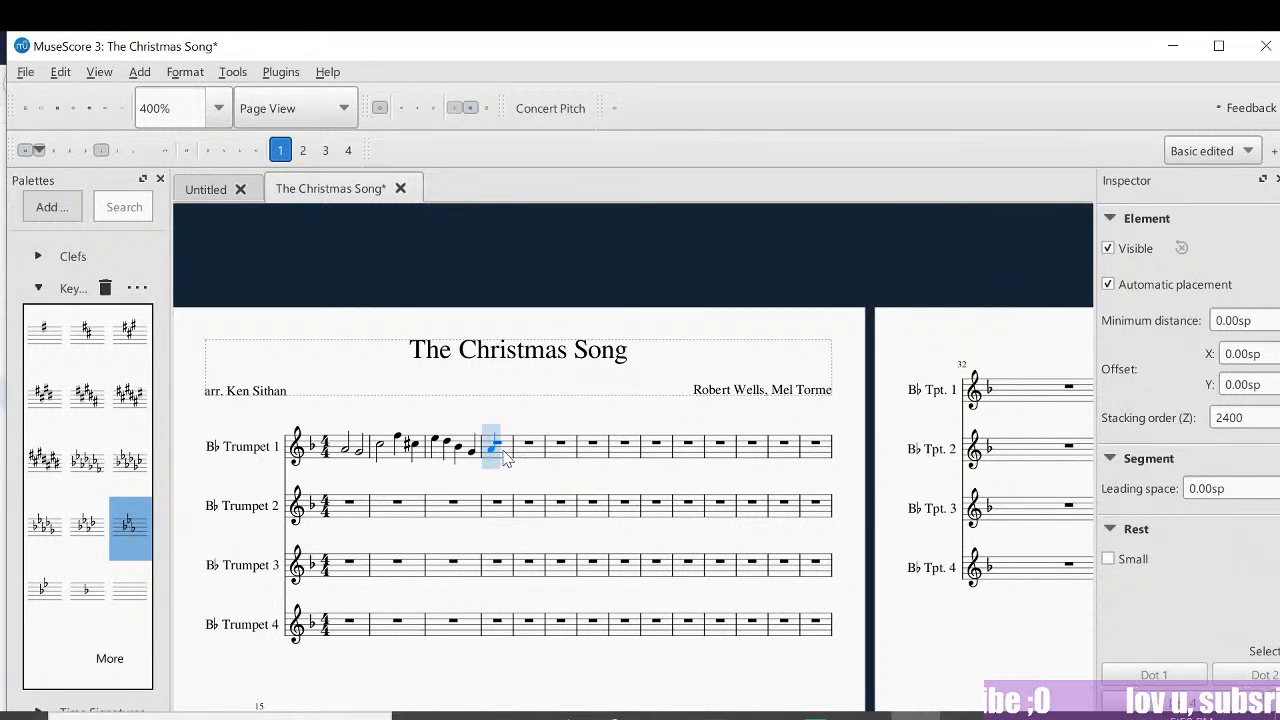
{"action": "left_click", "coordinate": [504, 450]}
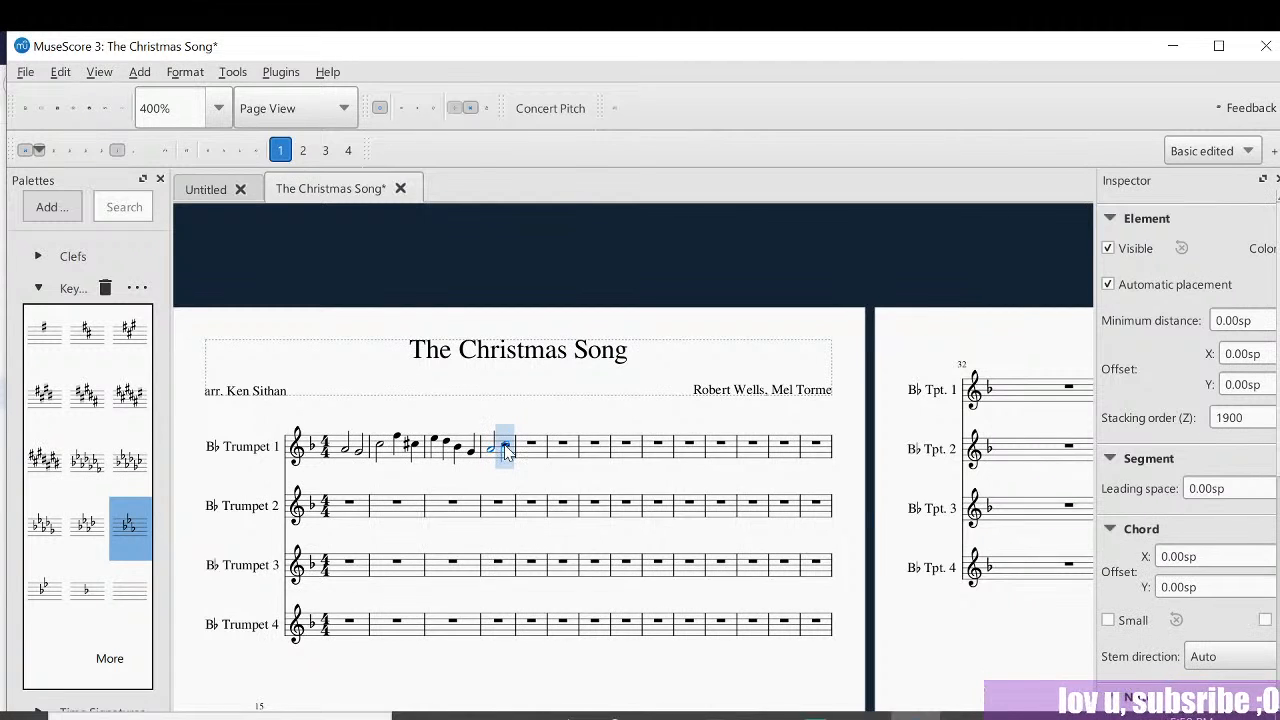
{"action": "left_click", "coordinate": [505, 442]}
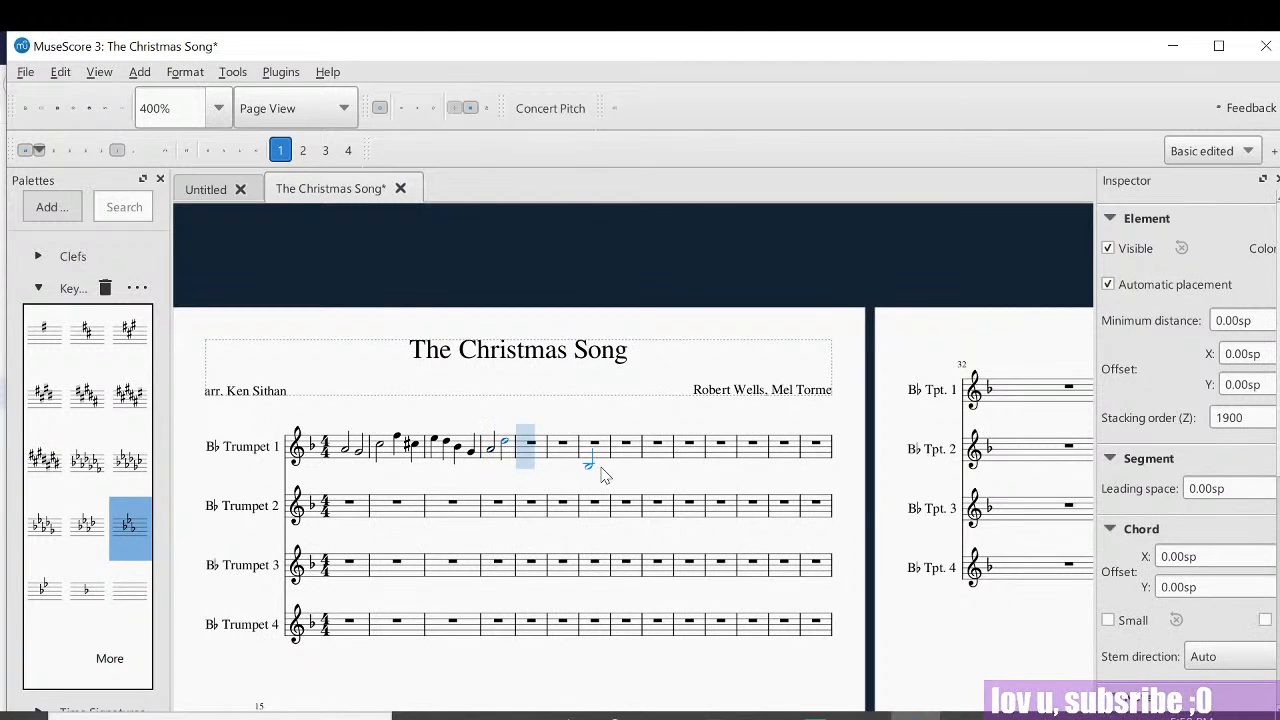
{"action": "key", "text": "Left"}
{"action": "key", "text": "Down"}
{"action": "key", "text": "Down"}
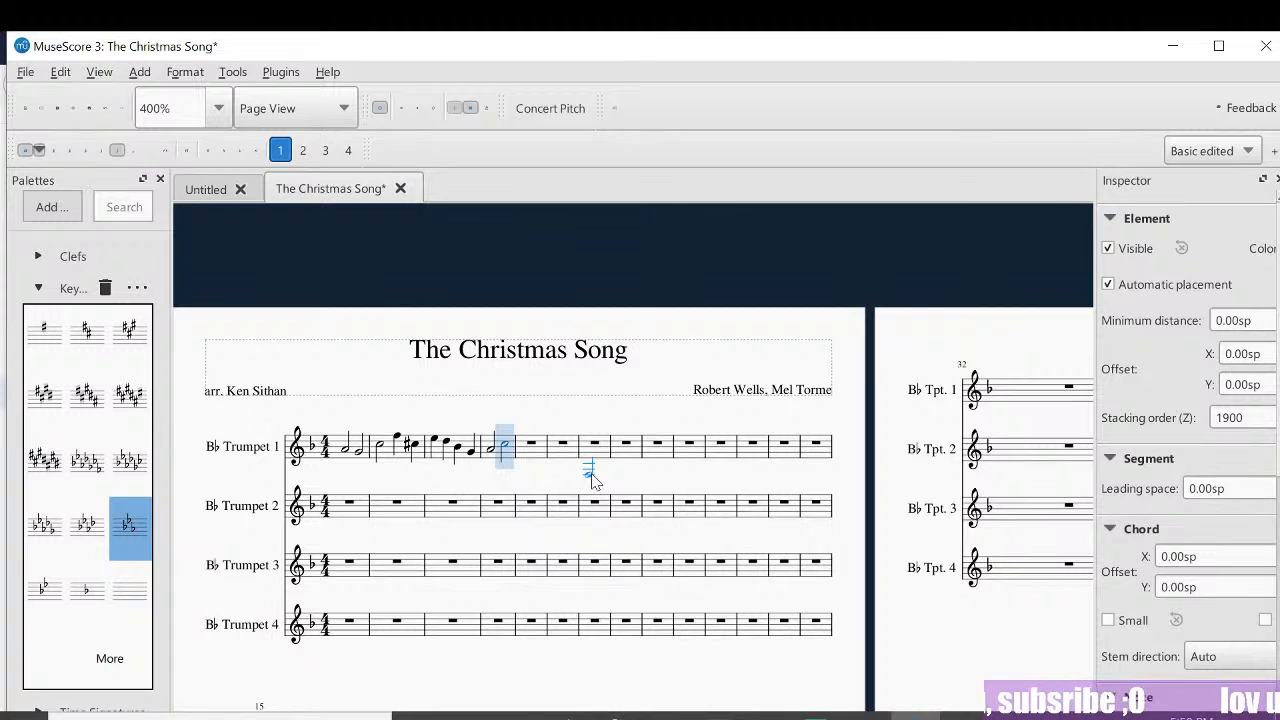
Step: Return to Trumpet 1's first note and play back the four-measure melody
{"action": "key", "text": "Left"}
{"action": "key", "text": "Left"}
{"action": "key", "text": "Left"}
{"action": "key", "text": "Left"}
{"action": "key", "text": "Left"}
{"action": "key", "text": "Left"}
{"action": "key", "text": "Left"}
{"action": "key", "text": "Left"}
{"action": "key", "text": "Left"}
{"action": "key", "text": "Left"}
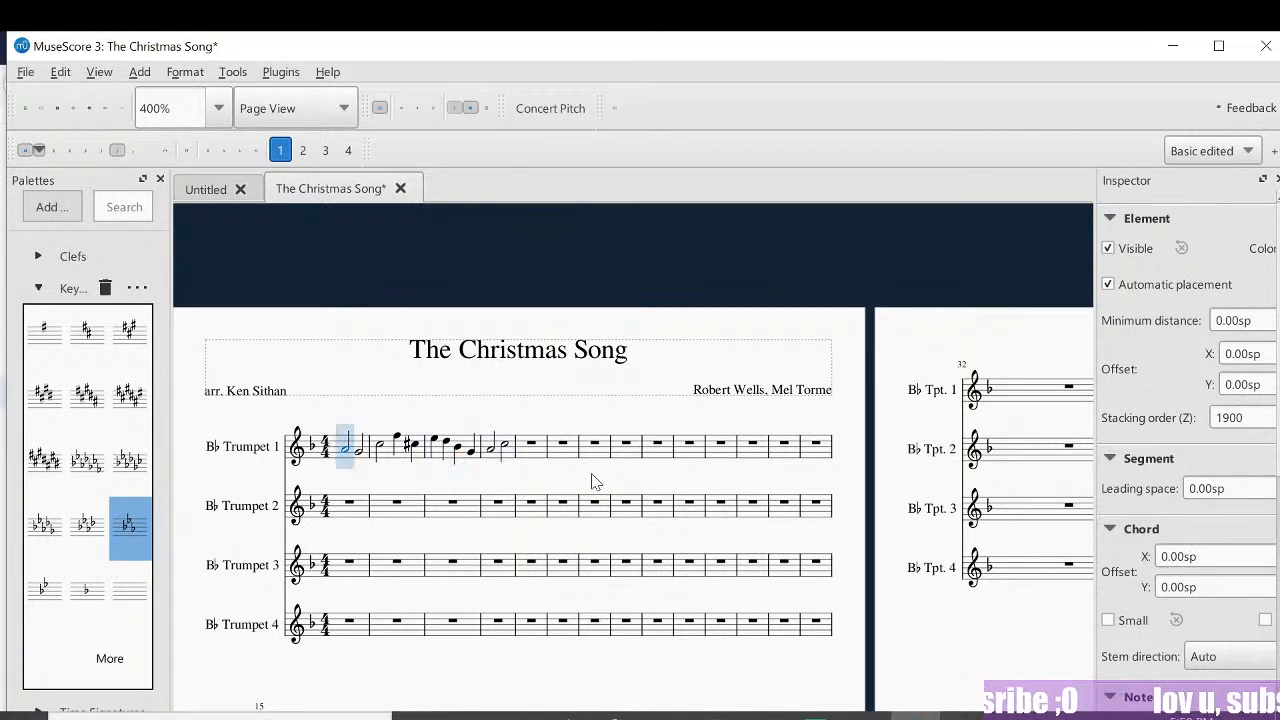
{"action": "key", "text": "space"}
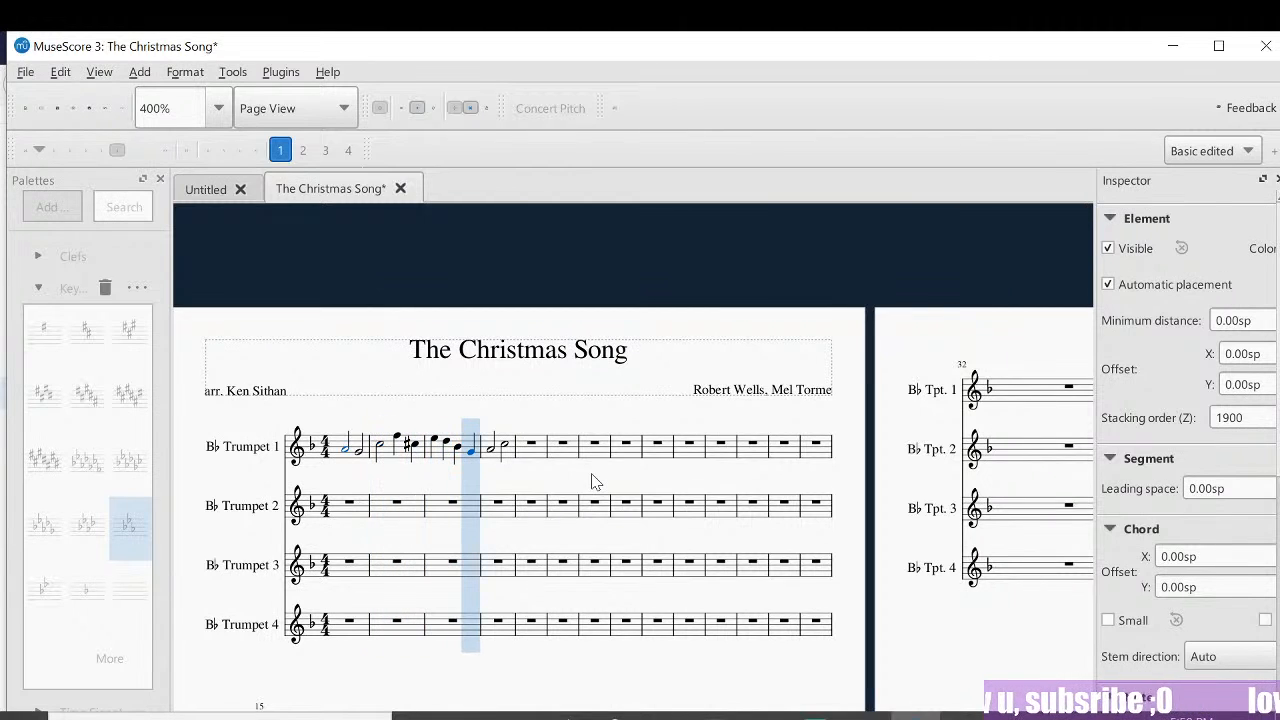
{"action": "key", "text": "space"}
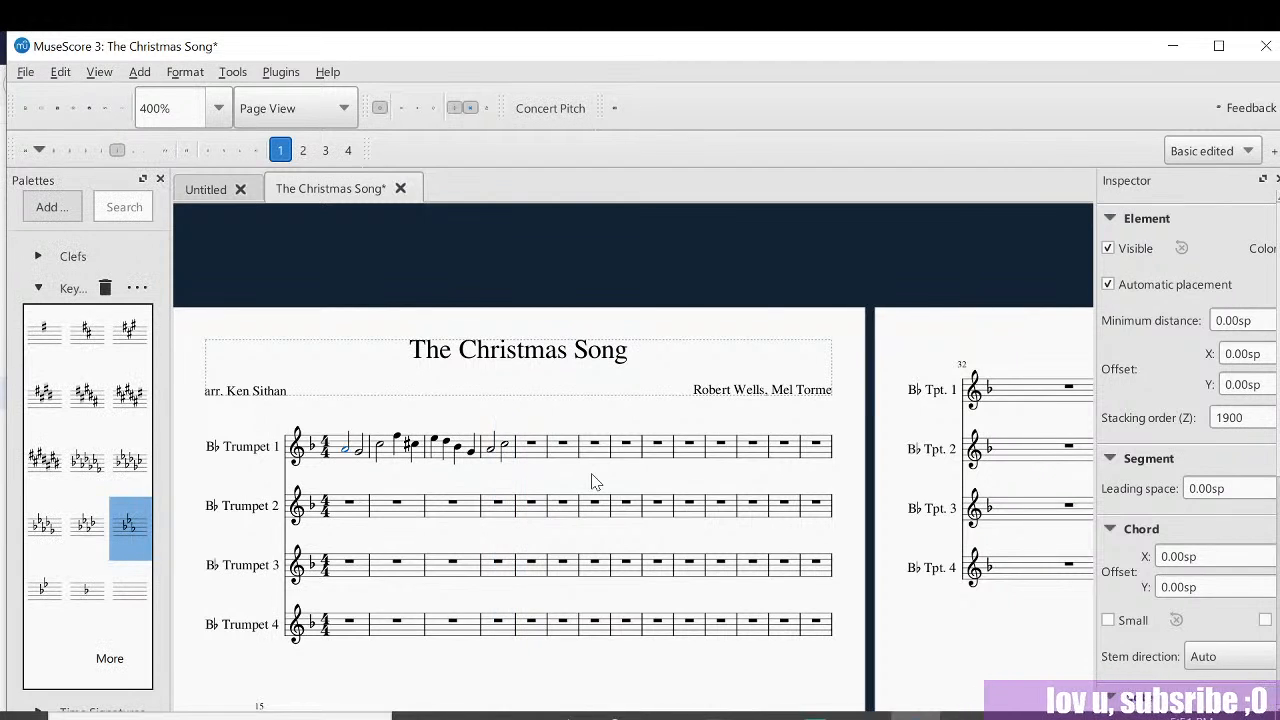
Step: Fill Trumpet 2's first measure with two half notes, low E and F
{"action": "left_click", "coordinate": [353, 504]}
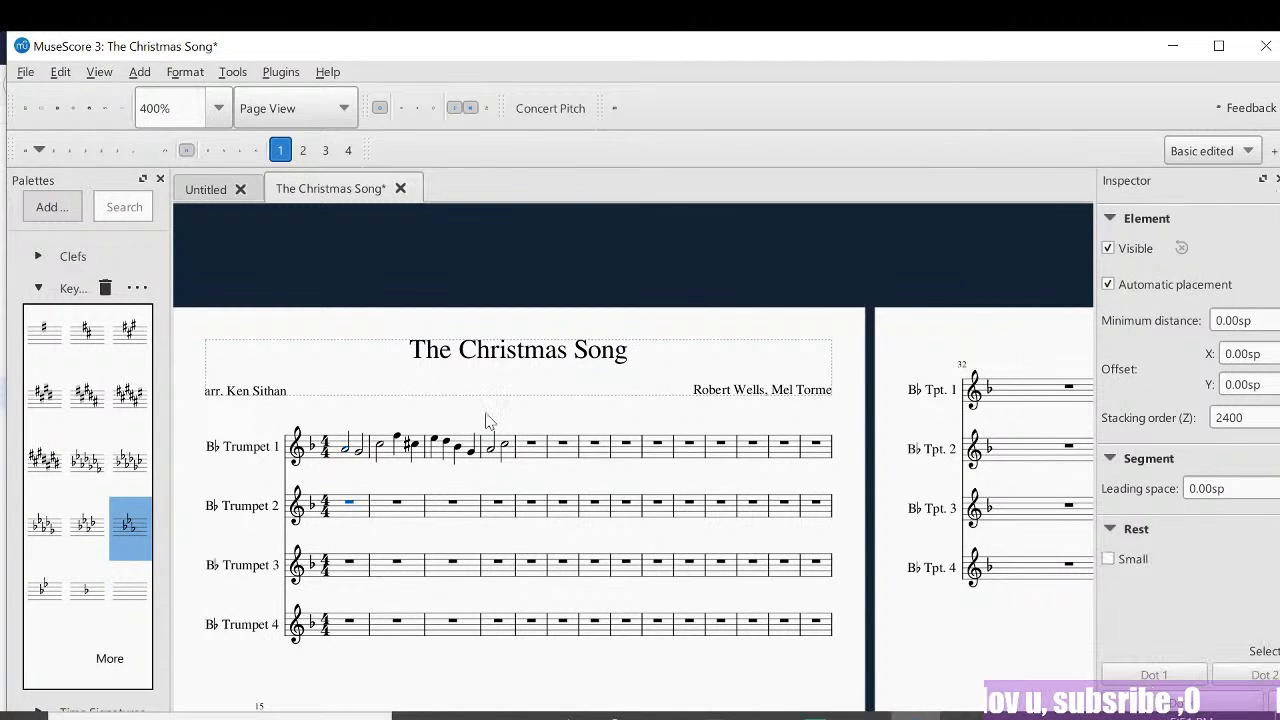
{"action": "key", "text": "6"}
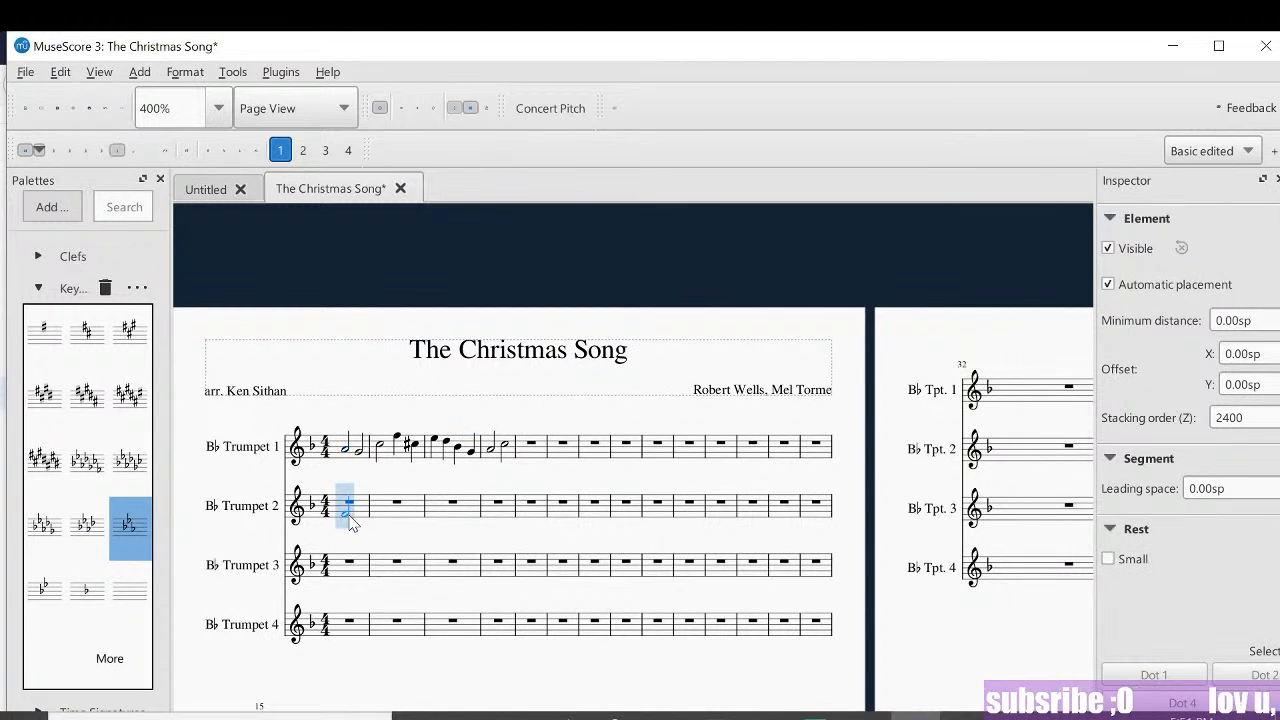
{"action": "left_click", "coordinate": [353, 515]}
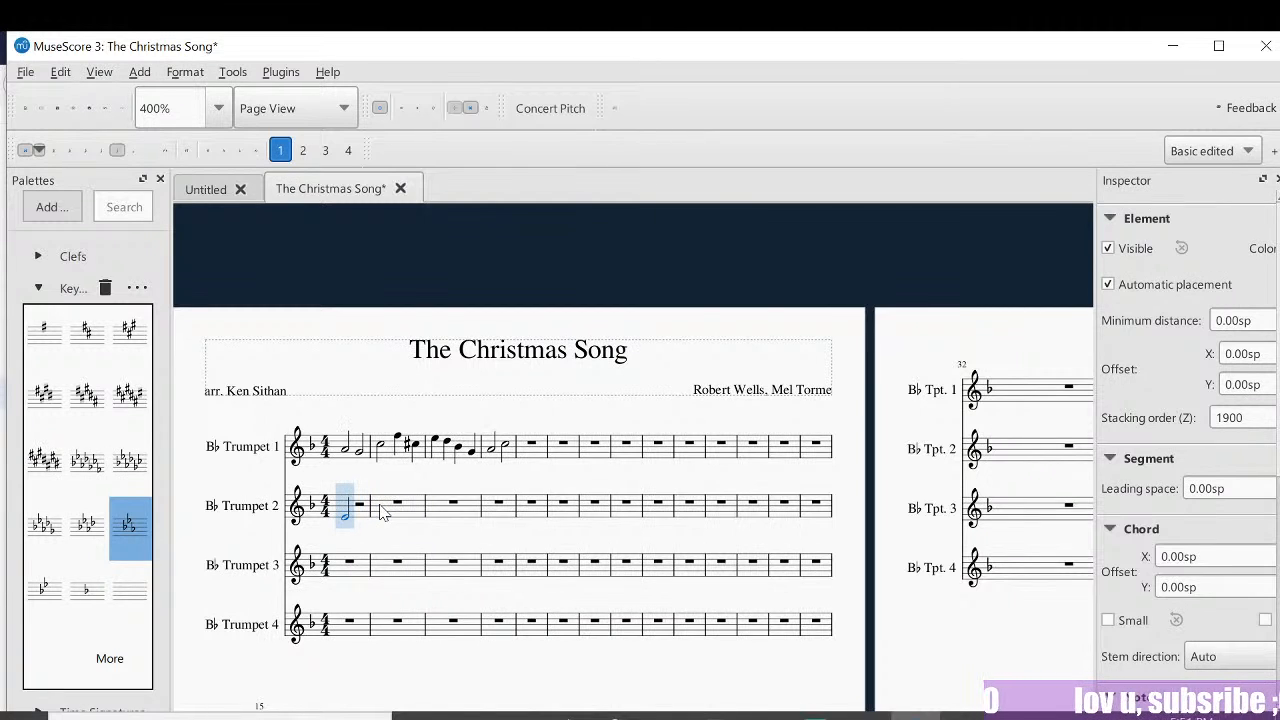
{"action": "left_click", "coordinate": [360, 513]}
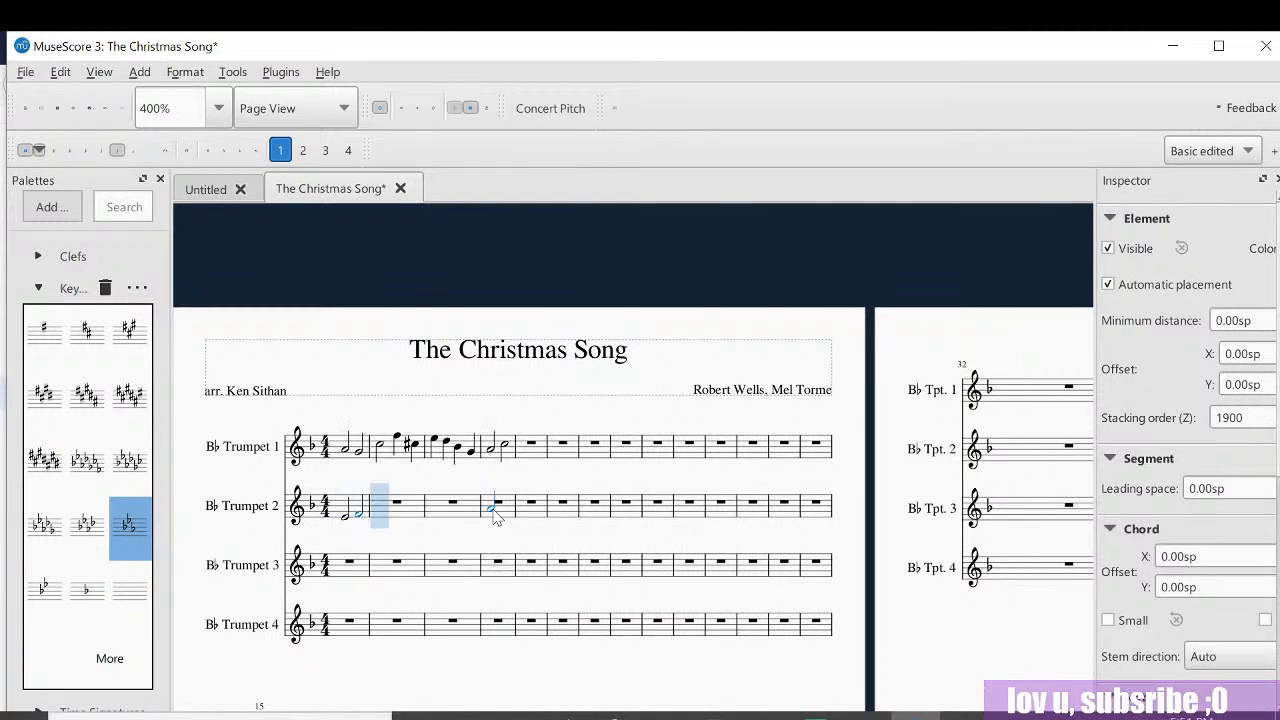
Step: Play back the first measure repeatedly to check Trumpet 2's notes against Trumpet 1
{"action": "key", "text": "space"}
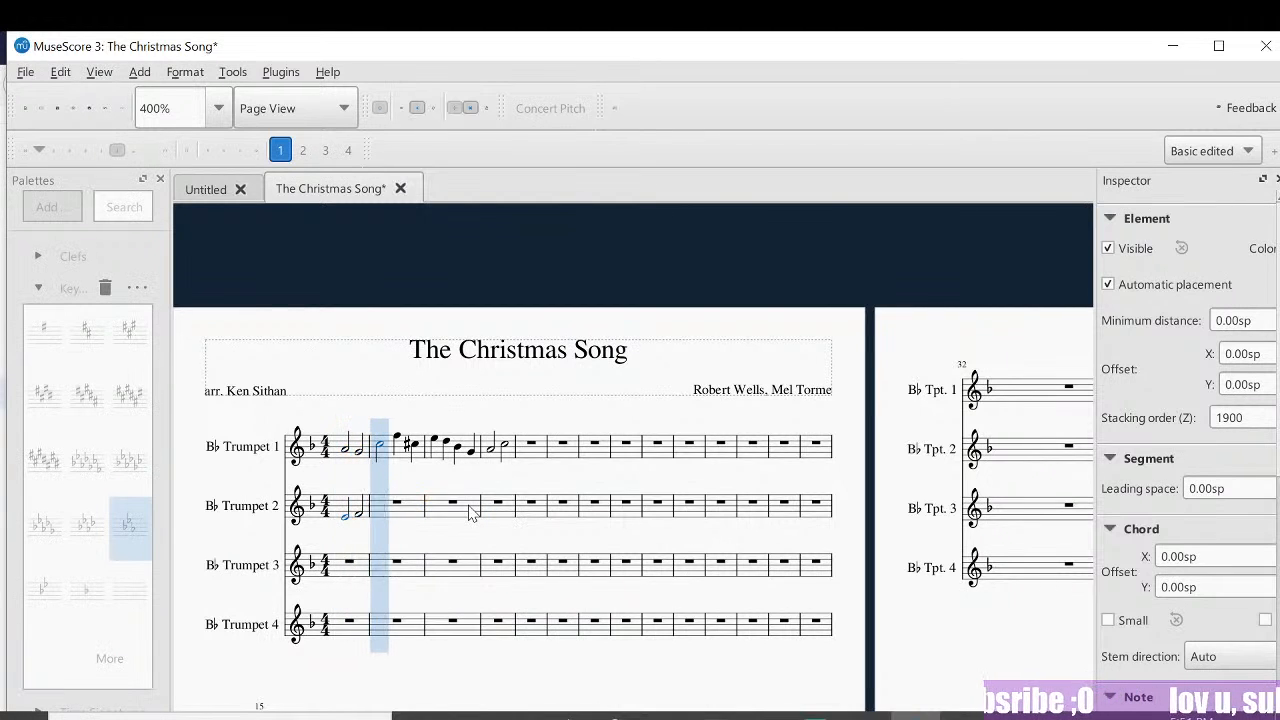
{"action": "key", "text": "space"}
{"action": "key", "text": "Left"}
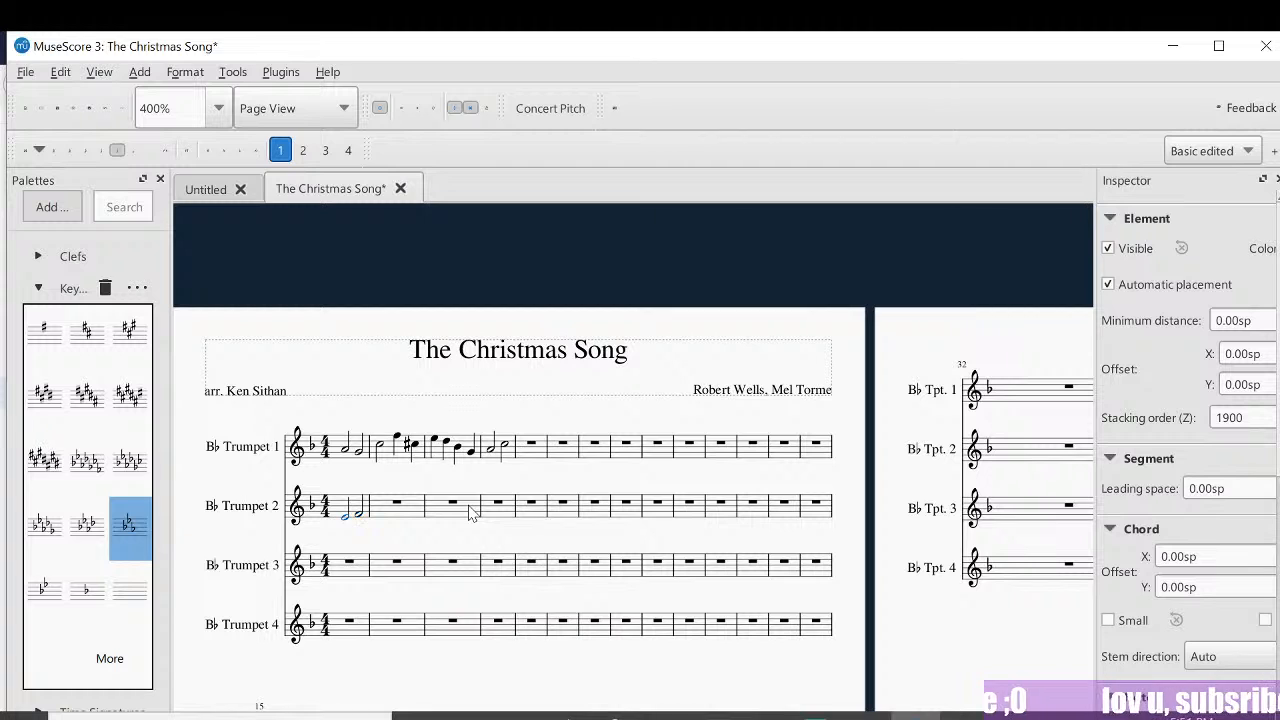
{"action": "key", "text": "Right"}
{"action": "key", "text": "Left"}
{"action": "key", "text": "Left"}
{"action": "key", "text": "space"}
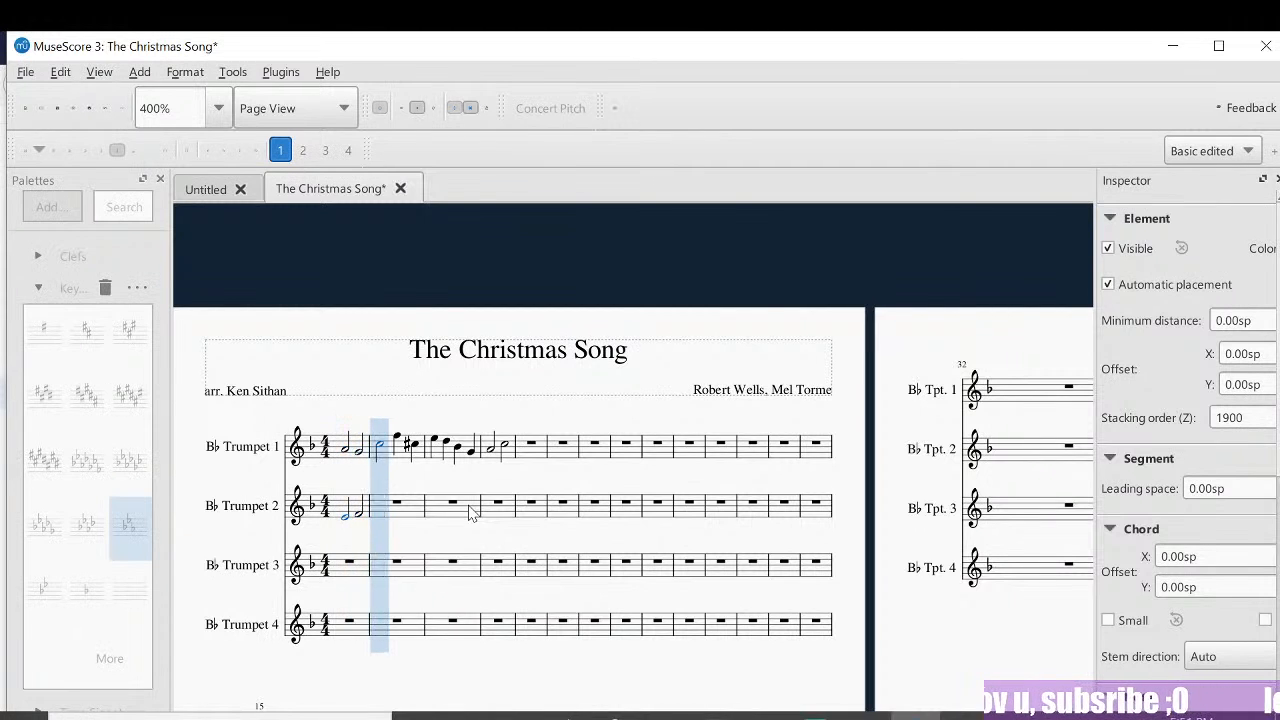
{"action": "key", "text": "space"}
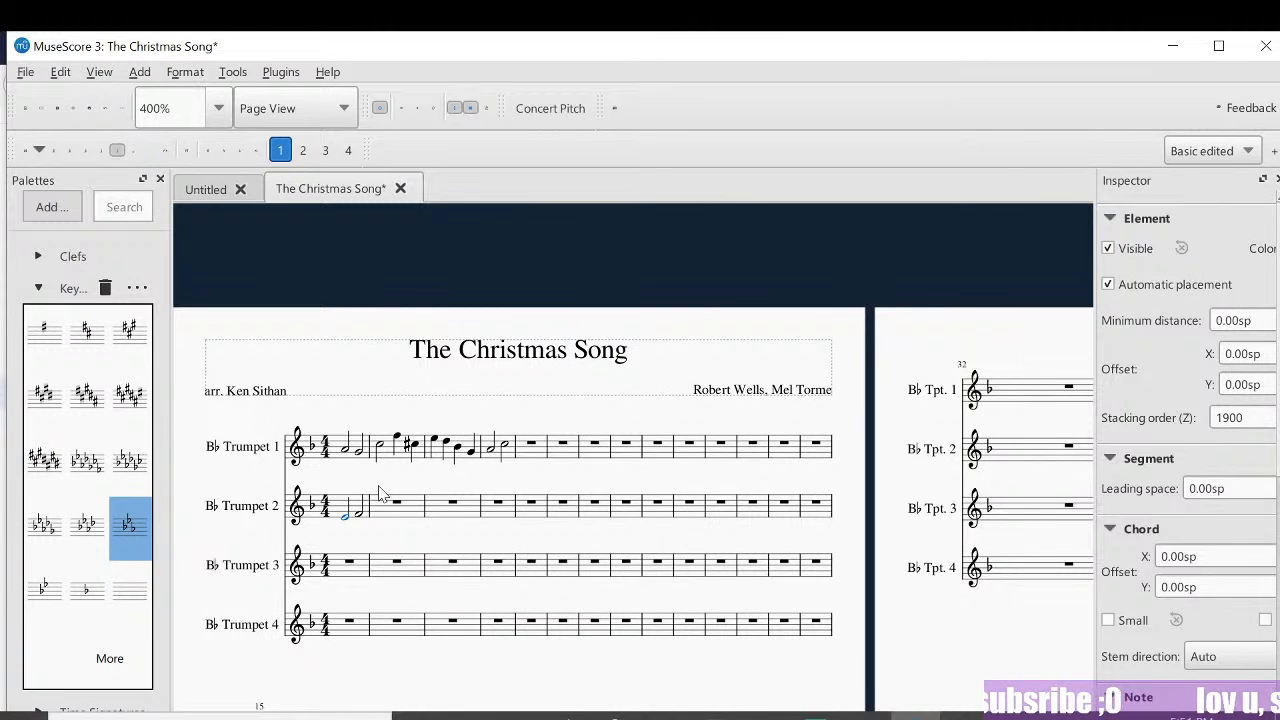
{"action": "key", "text": "space"}
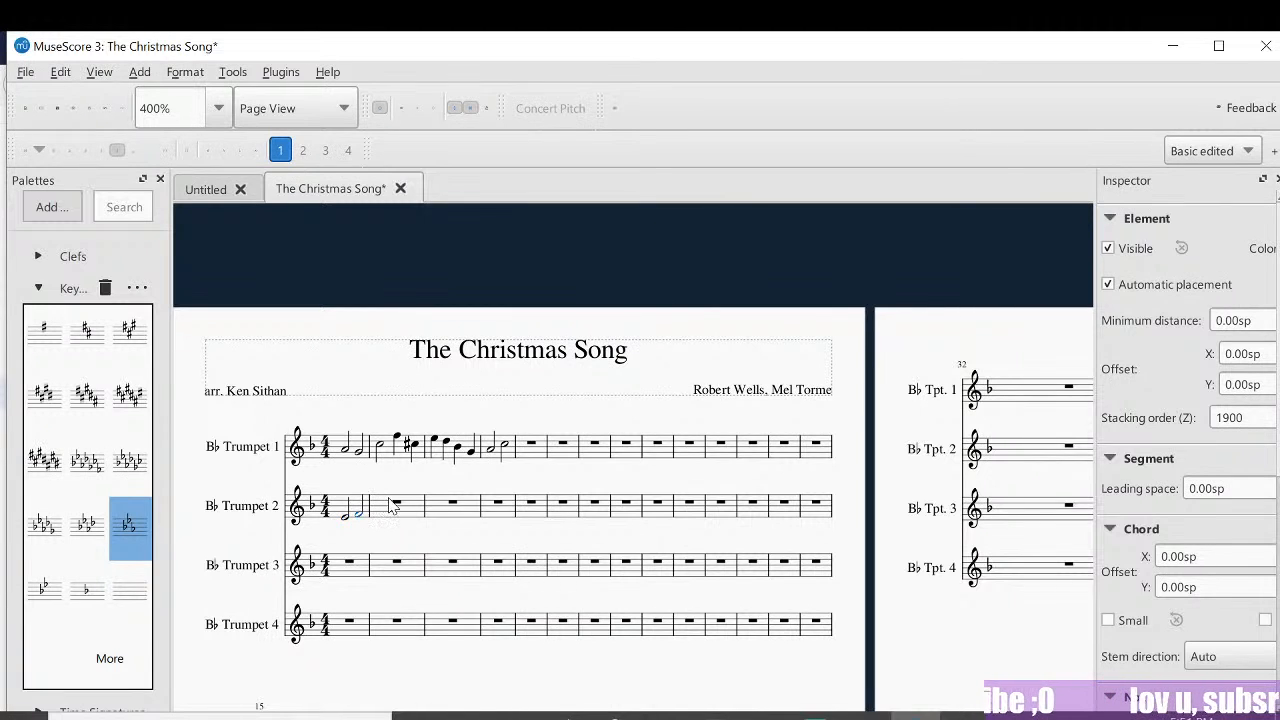
{"action": "left_click", "coordinate": [393, 502]}
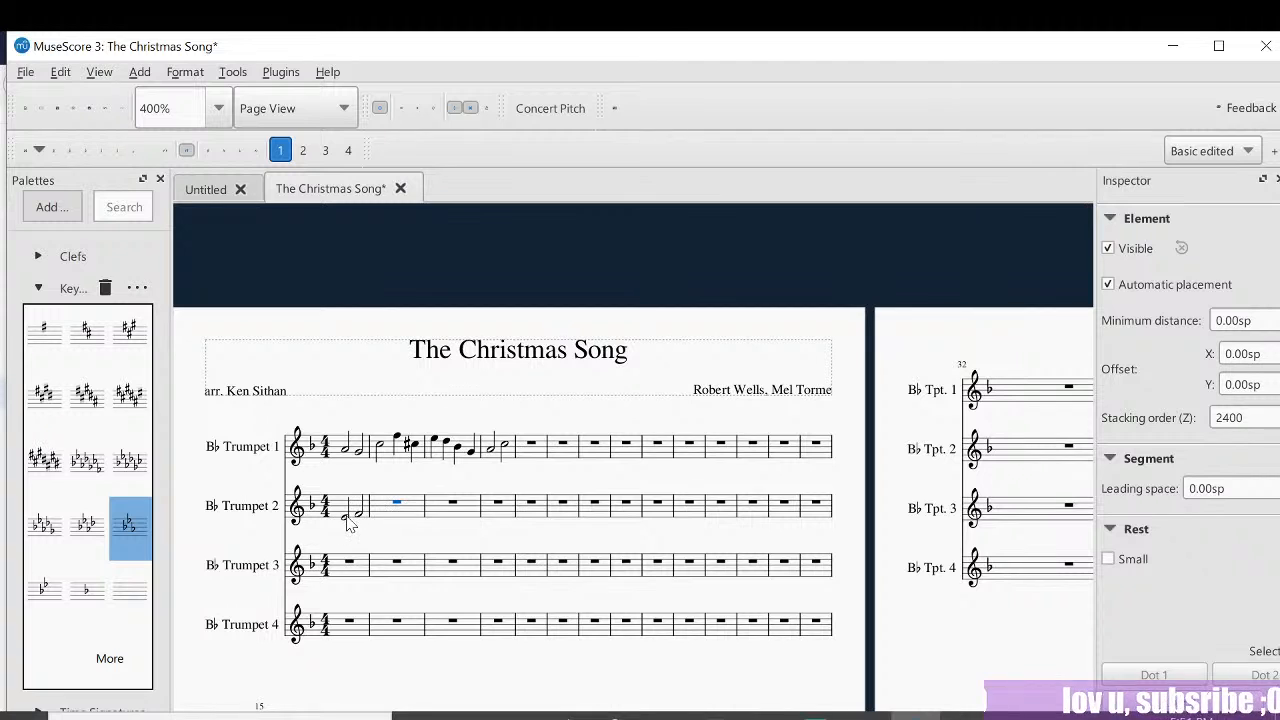
{"action": "left_click", "coordinate": [346, 514]}
{"action": "key", "text": "space"}
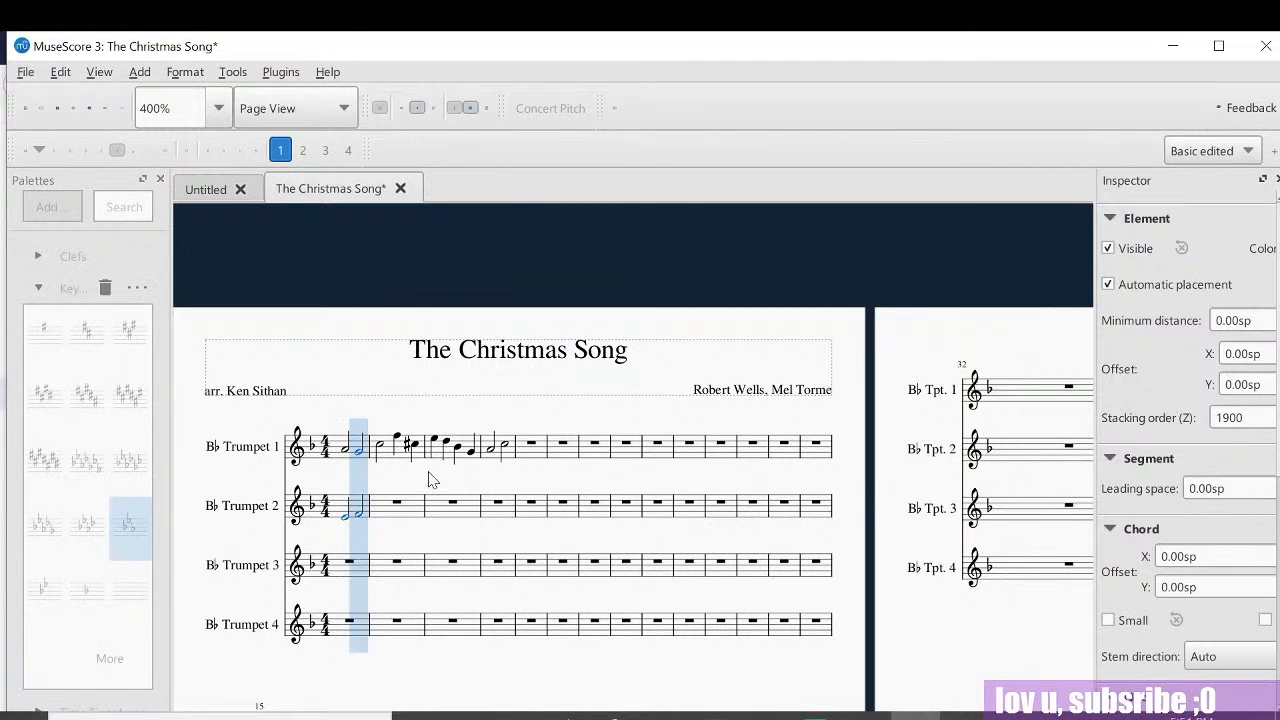
{"action": "key", "text": "space"}
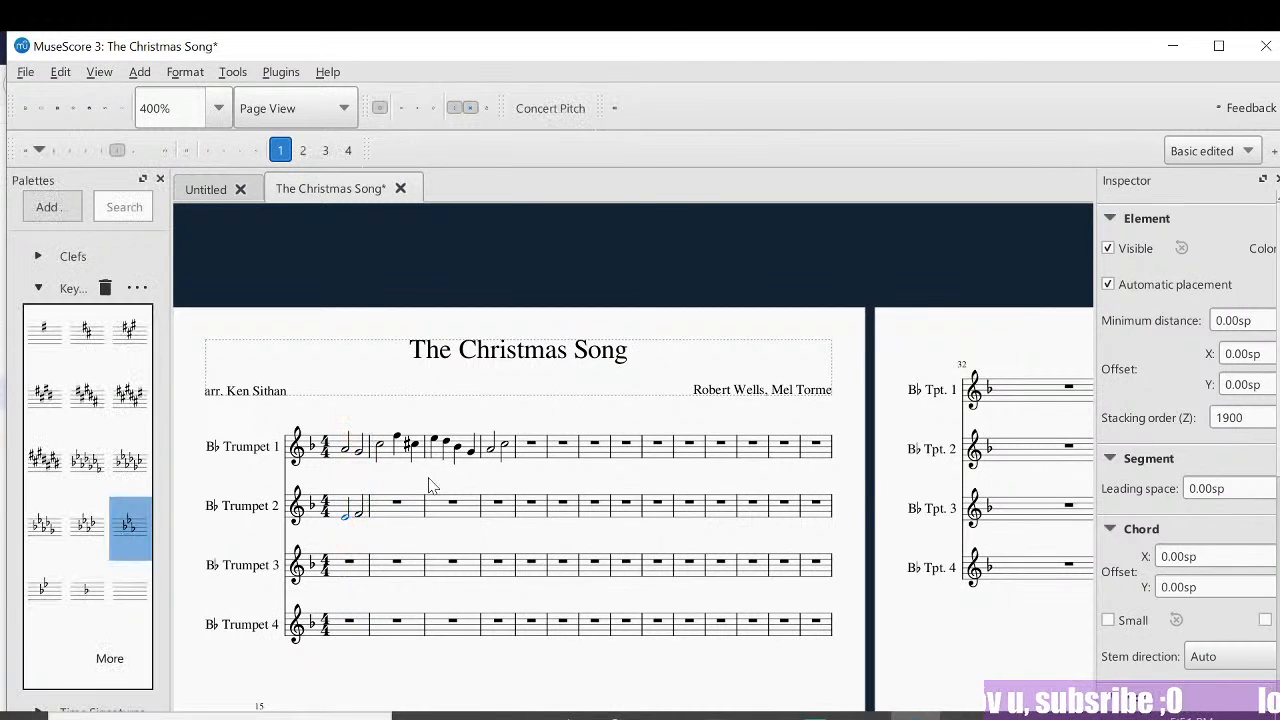
Step: Enter a half note G as the first note of Trumpet 2's second measure
{"action": "left_click", "coordinate": [359, 514]}
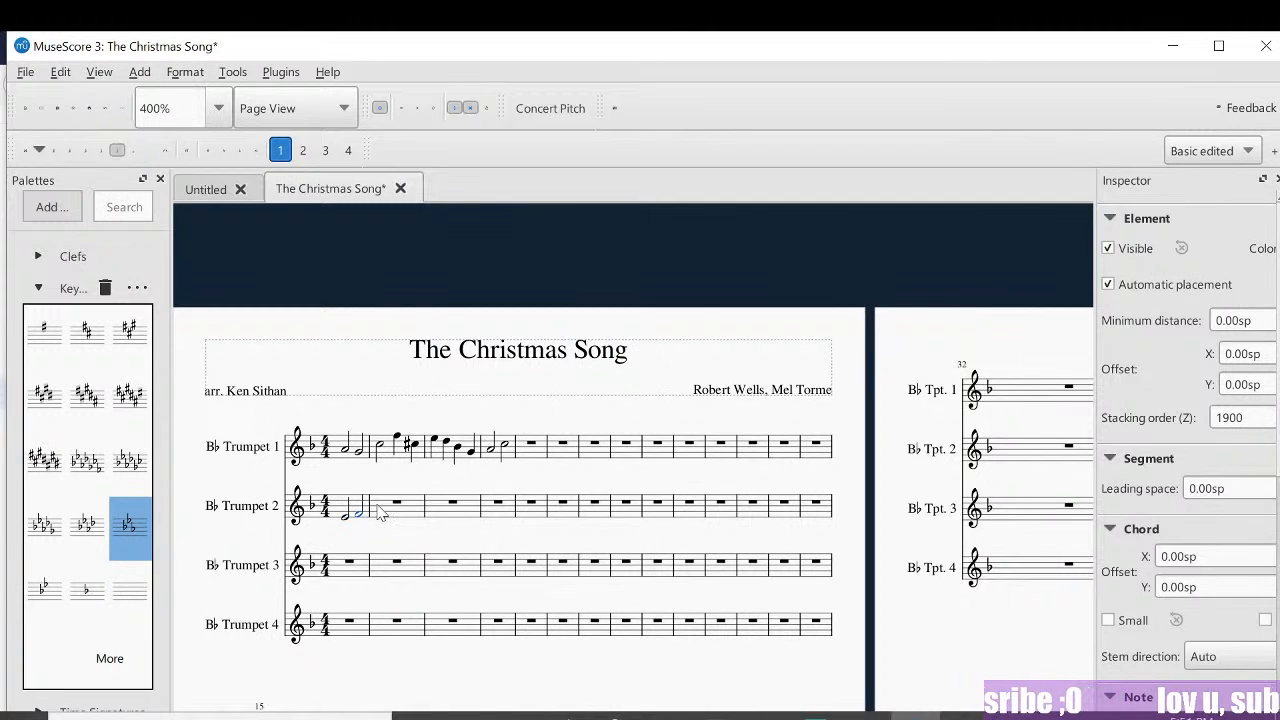
{"action": "left_click", "coordinate": [389, 506]}
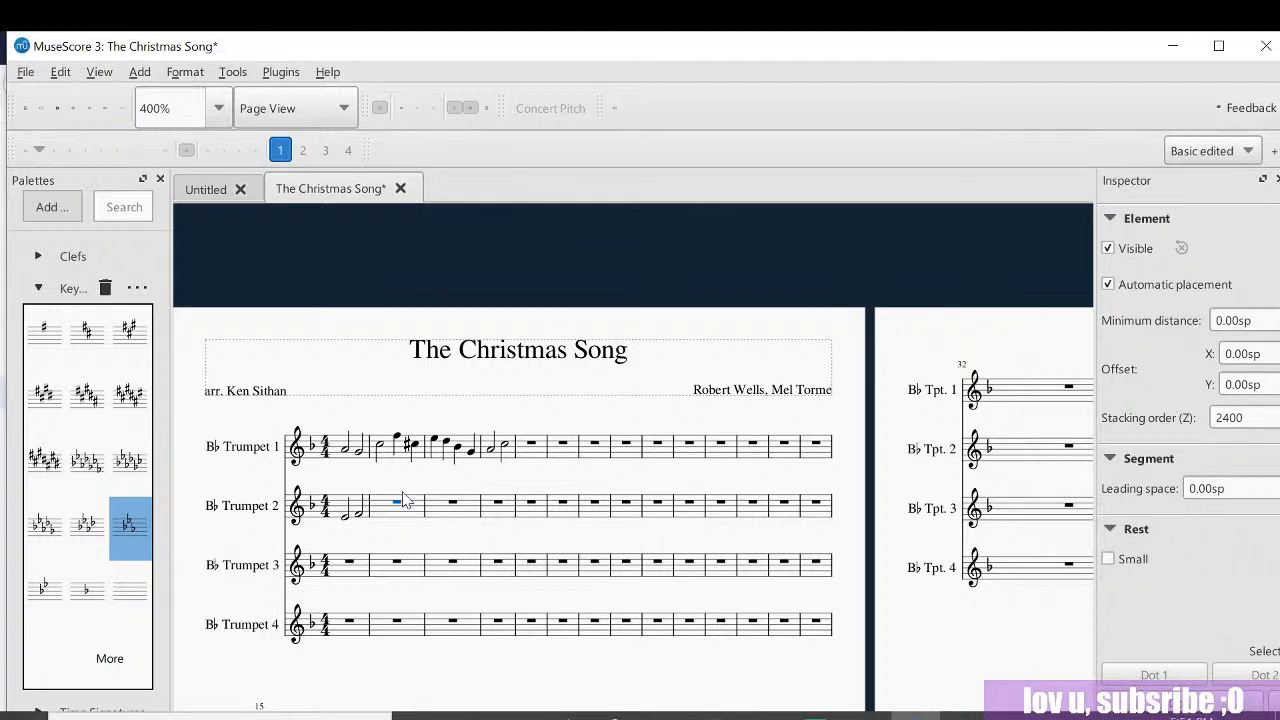
{"action": "left_click", "coordinate": [423, 496]}
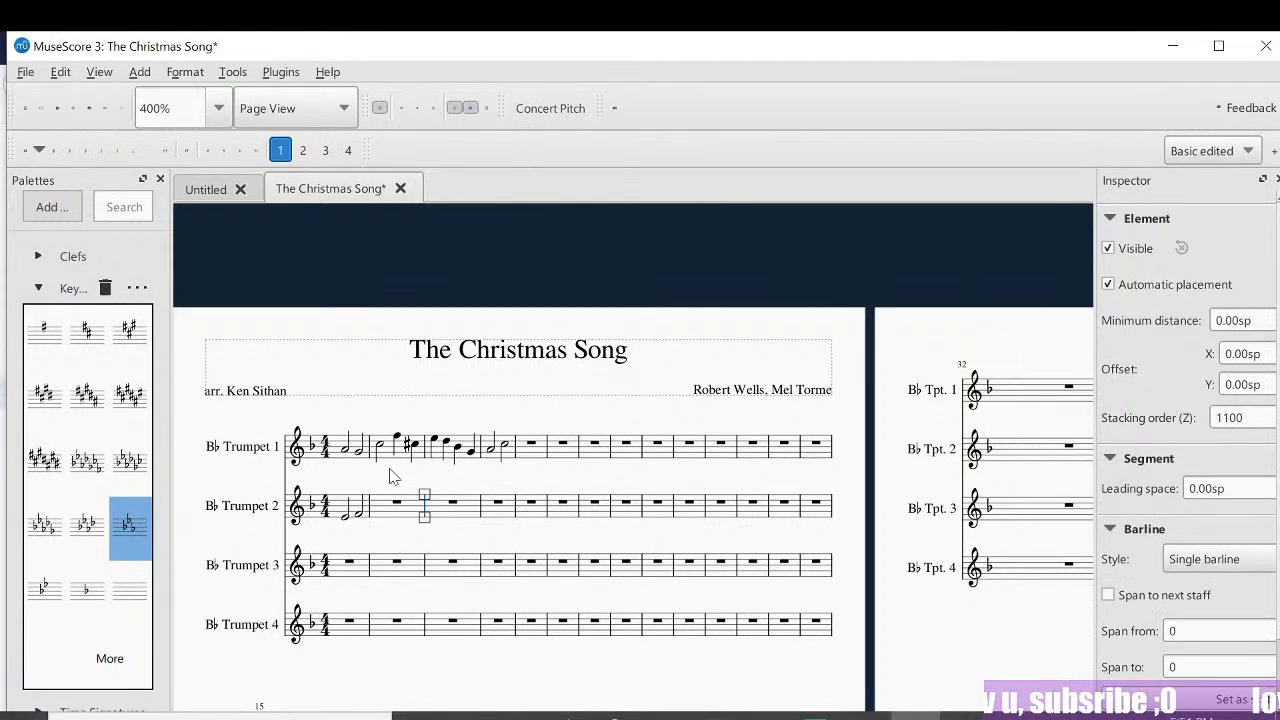
{"action": "left_click", "coordinate": [380, 456]}
{"action": "left_click", "coordinate": [381, 450]}
{"action": "left_click", "coordinate": [397, 502]}
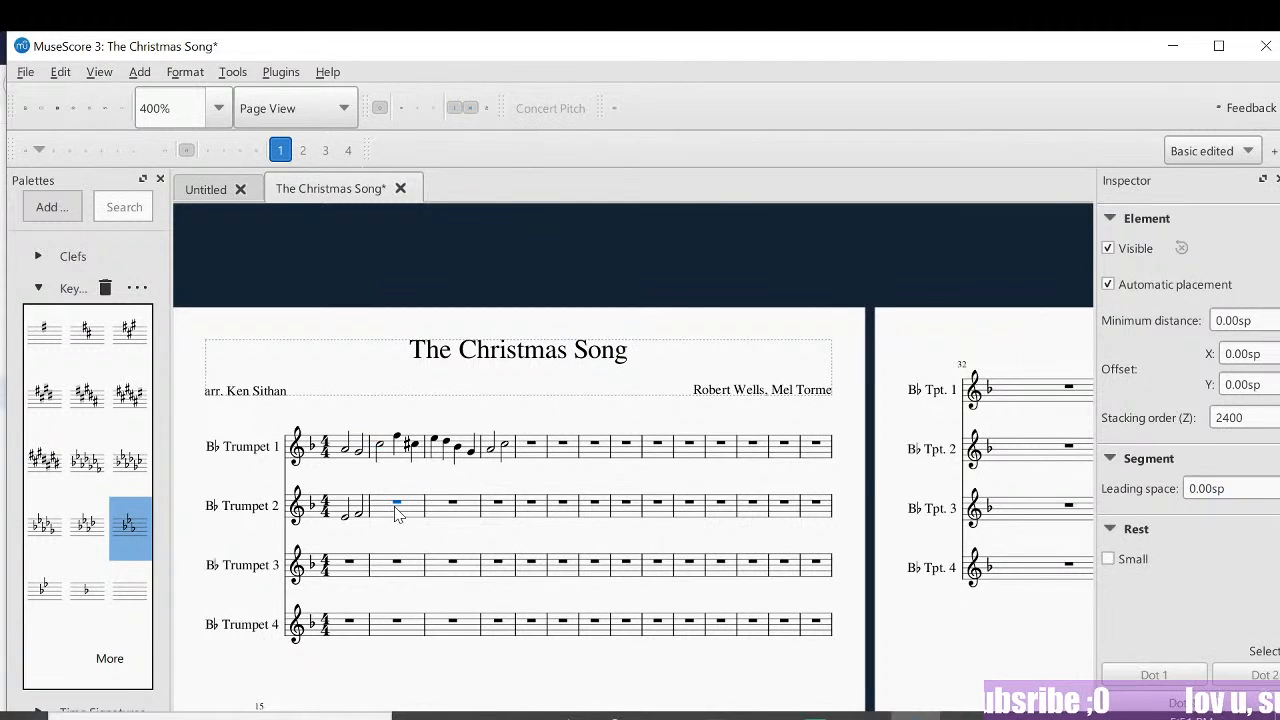
{"action": "left_click", "coordinate": [398, 538]}
{"action": "left_click", "coordinate": [428, 515]}
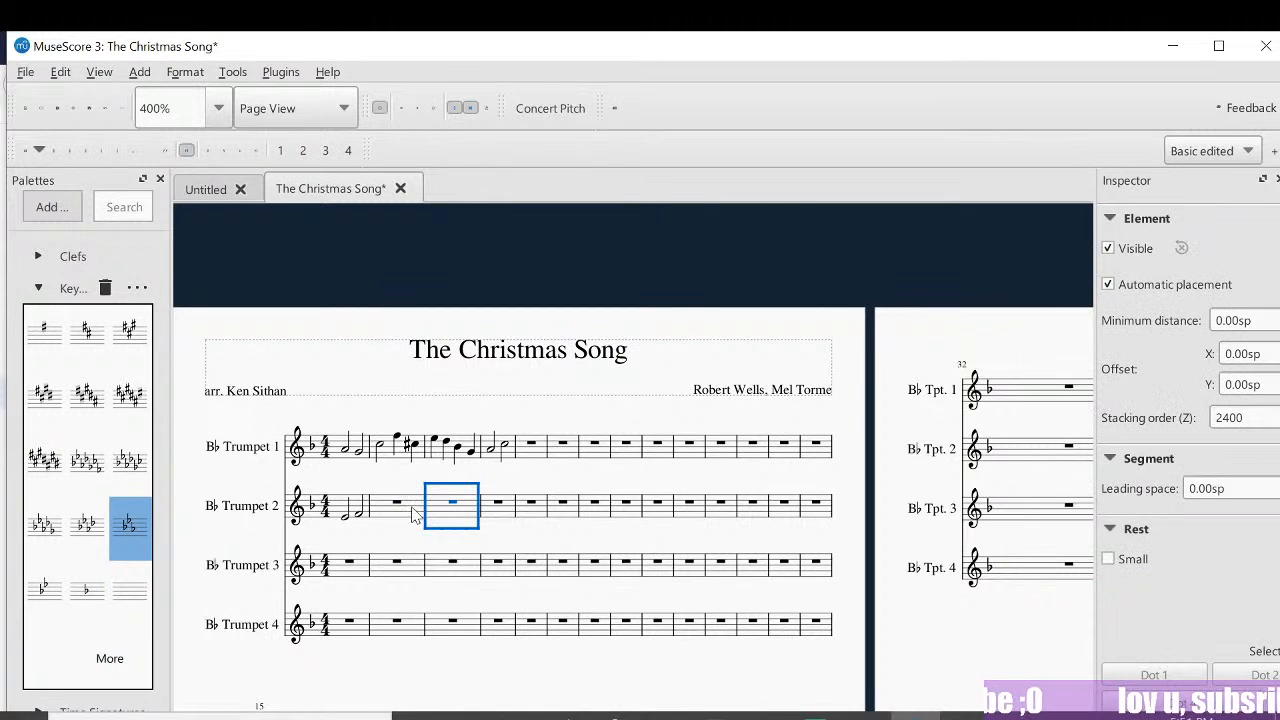
{"action": "left_click", "coordinate": [412, 515]}
{"action": "key", "text": "n"}
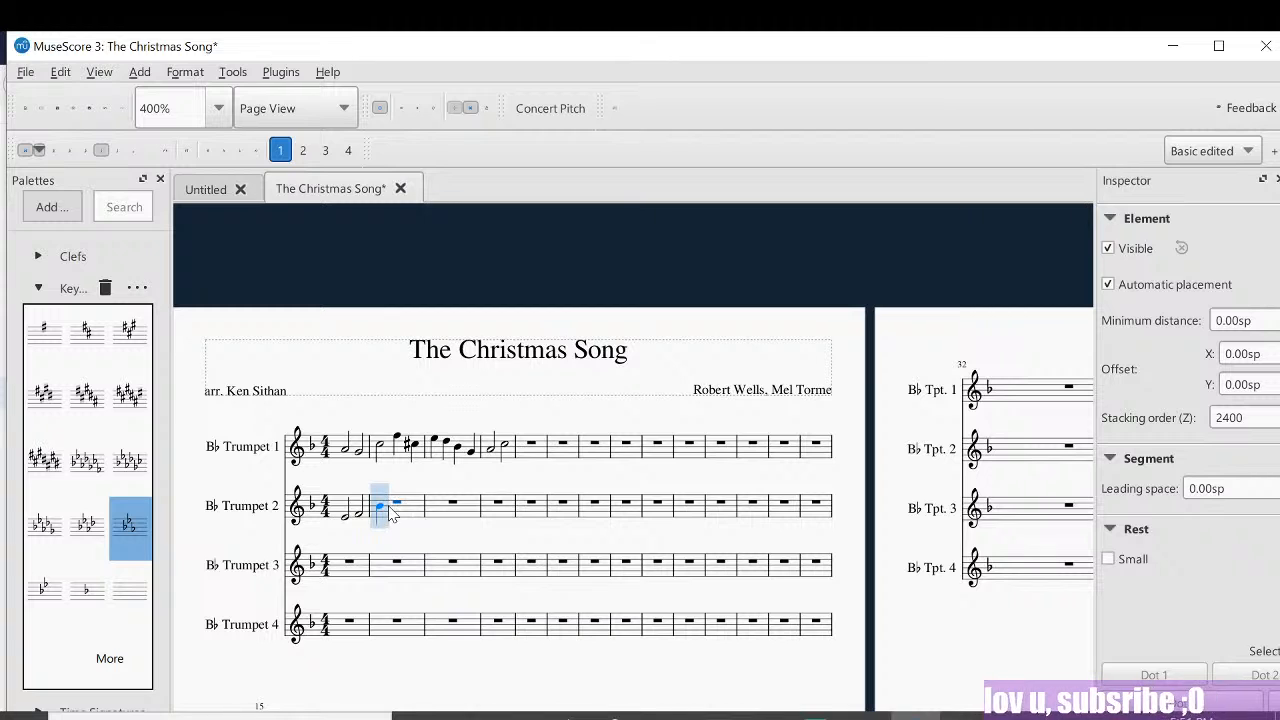
{"action": "key", "text": "6"}
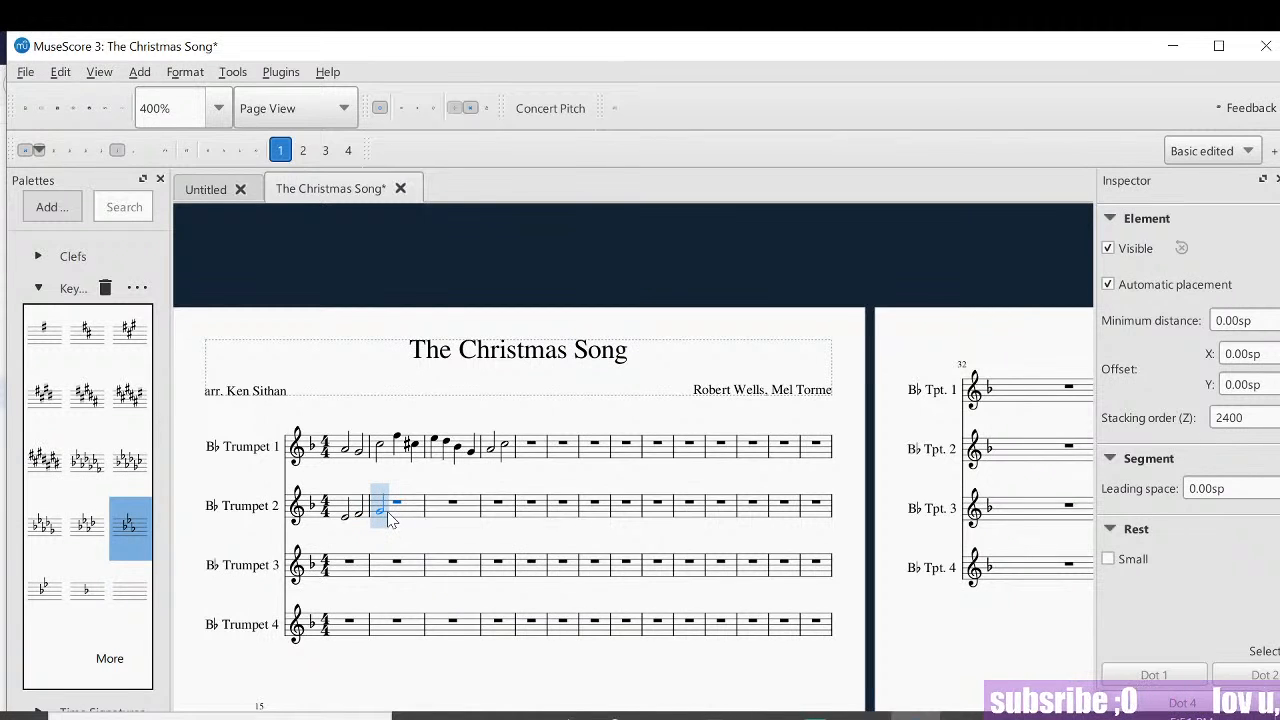
{"action": "left_click", "coordinate": [388, 518]}
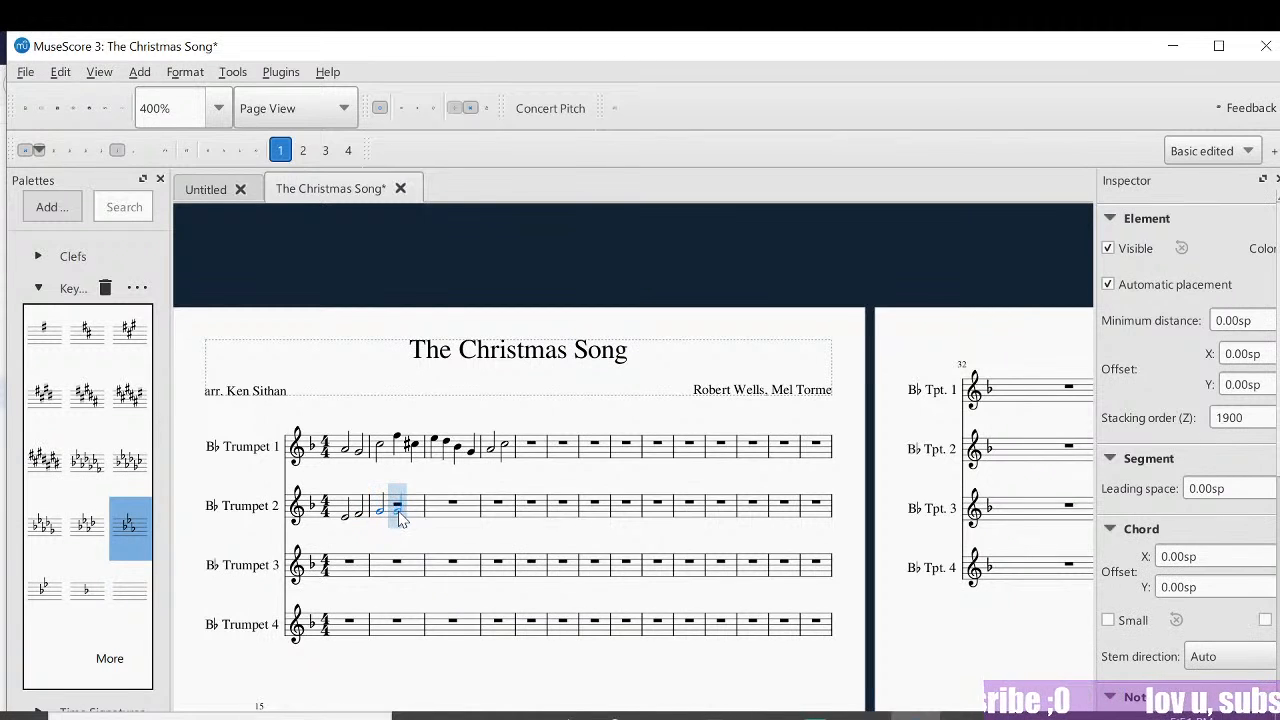
Step: Complete Trumpet 2's second measure with a half note F, after the G
{"action": "key", "text": "5"}
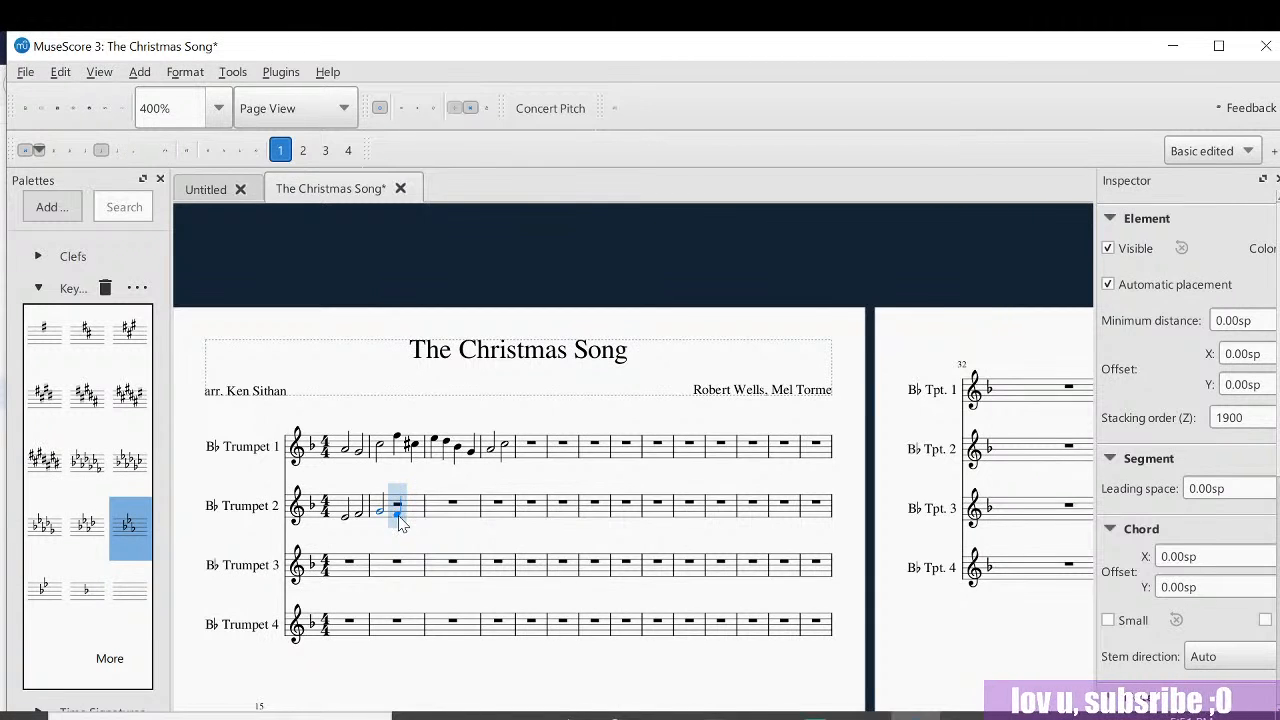
{"action": "key", "text": "4"}
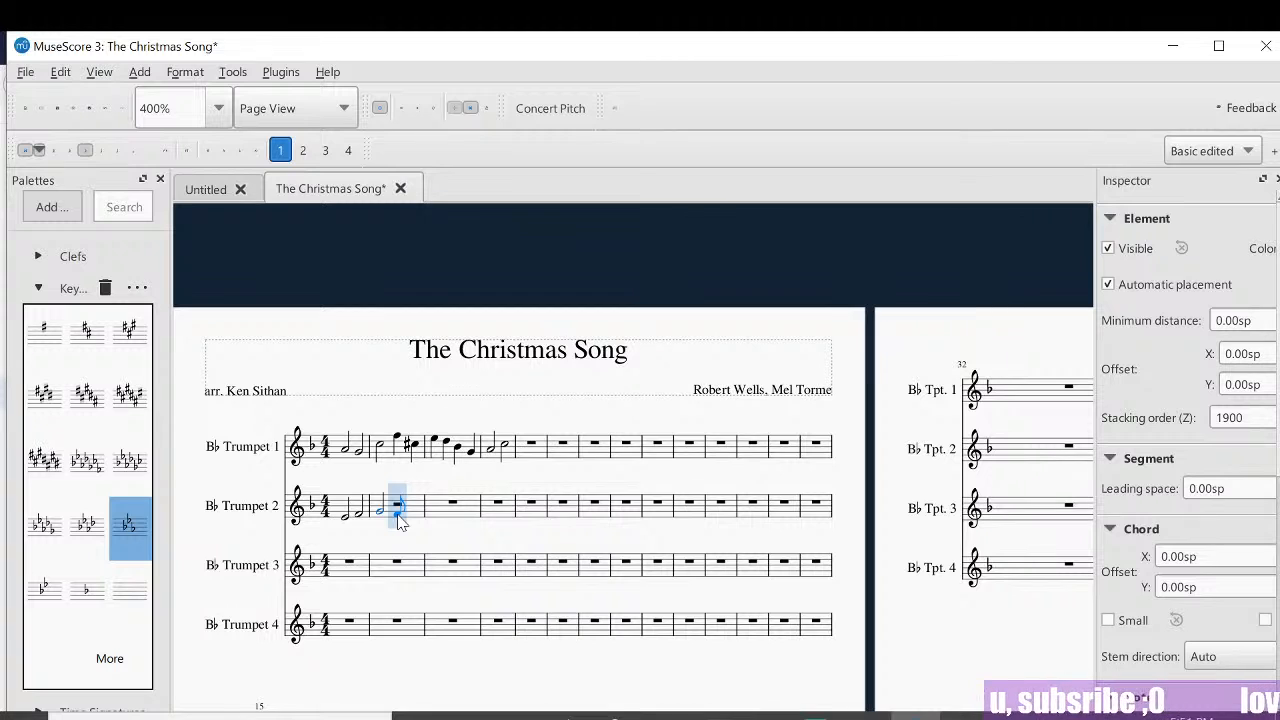
{"action": "key", "text": "5"}
{"action": "key", "text": "6"}
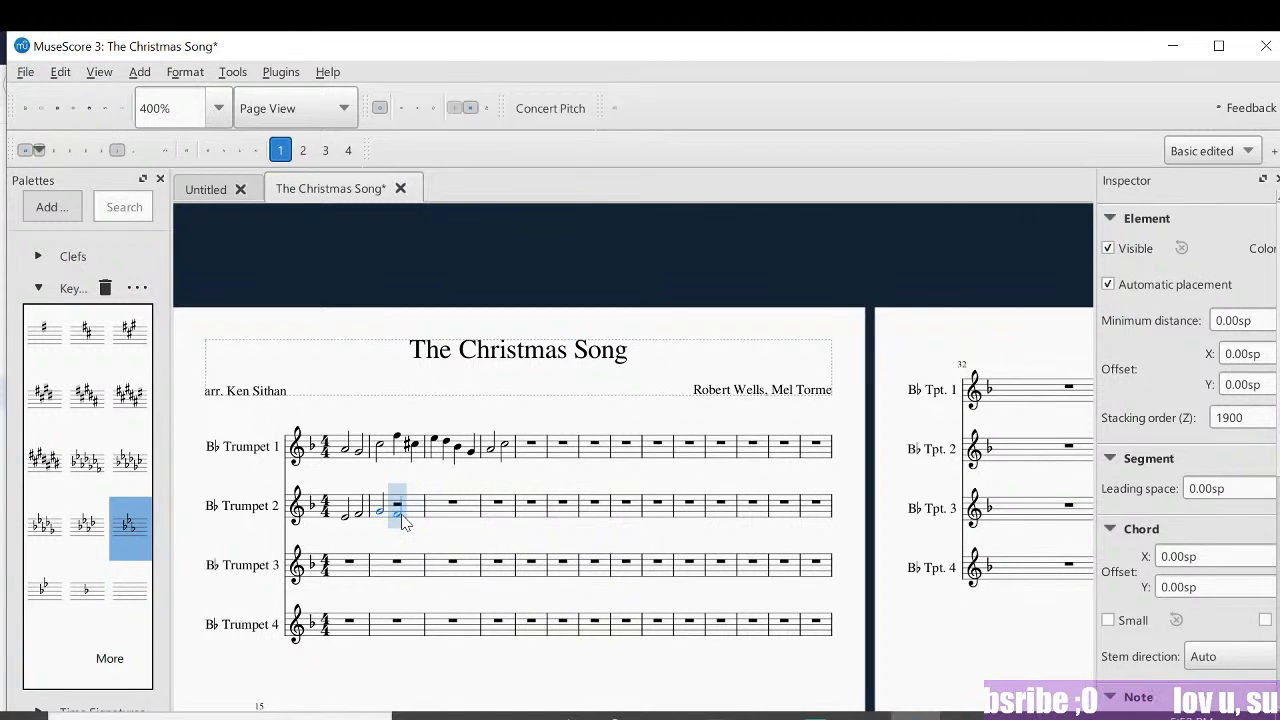
{"action": "left_click", "coordinate": [401, 515]}
Step: Step back and forth through Trumpet 2's first four half notes to hear how the line sounds
{"action": "key", "text": "Left"}
{"action": "key", "text": "Left"}
{"action": "key", "text": "Left"}
{"action": "key", "text": "Left"}
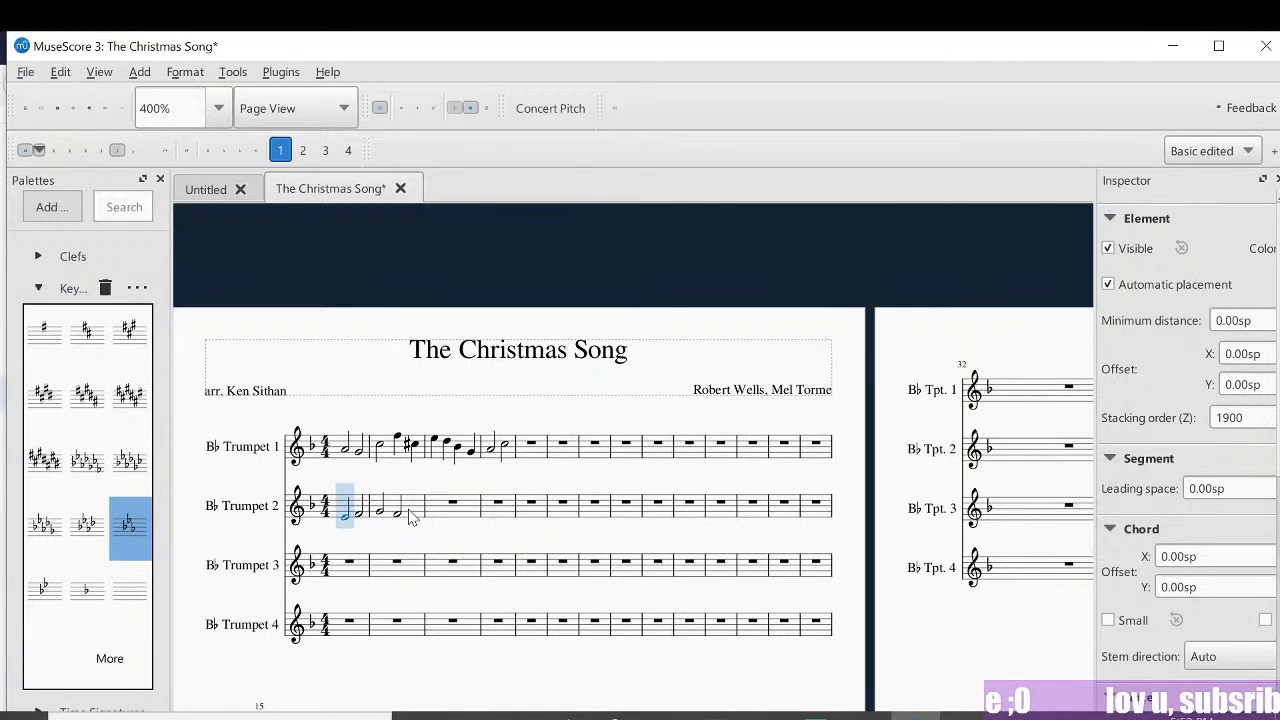
{"action": "key", "text": "Right"}
{"action": "key", "text": "Right"}
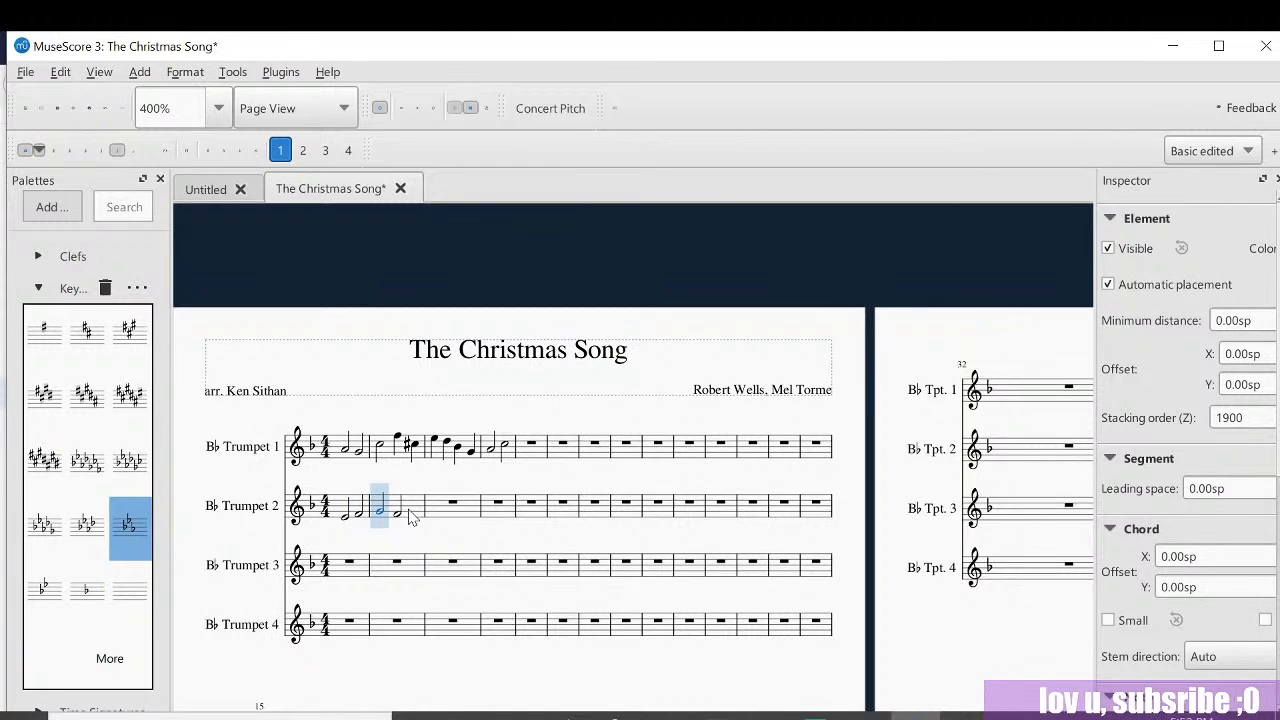
{"action": "key", "text": "Right"}
{"action": "key", "text": "Left"}
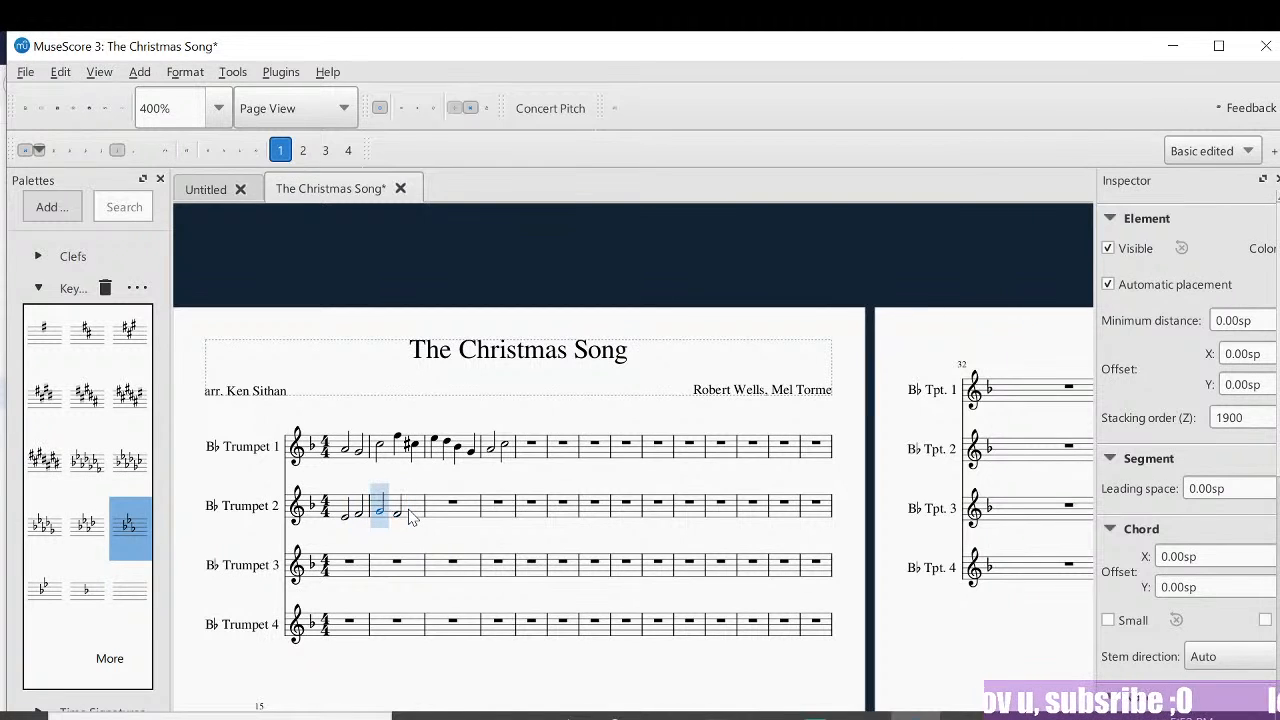
{"action": "key", "text": "Right"}
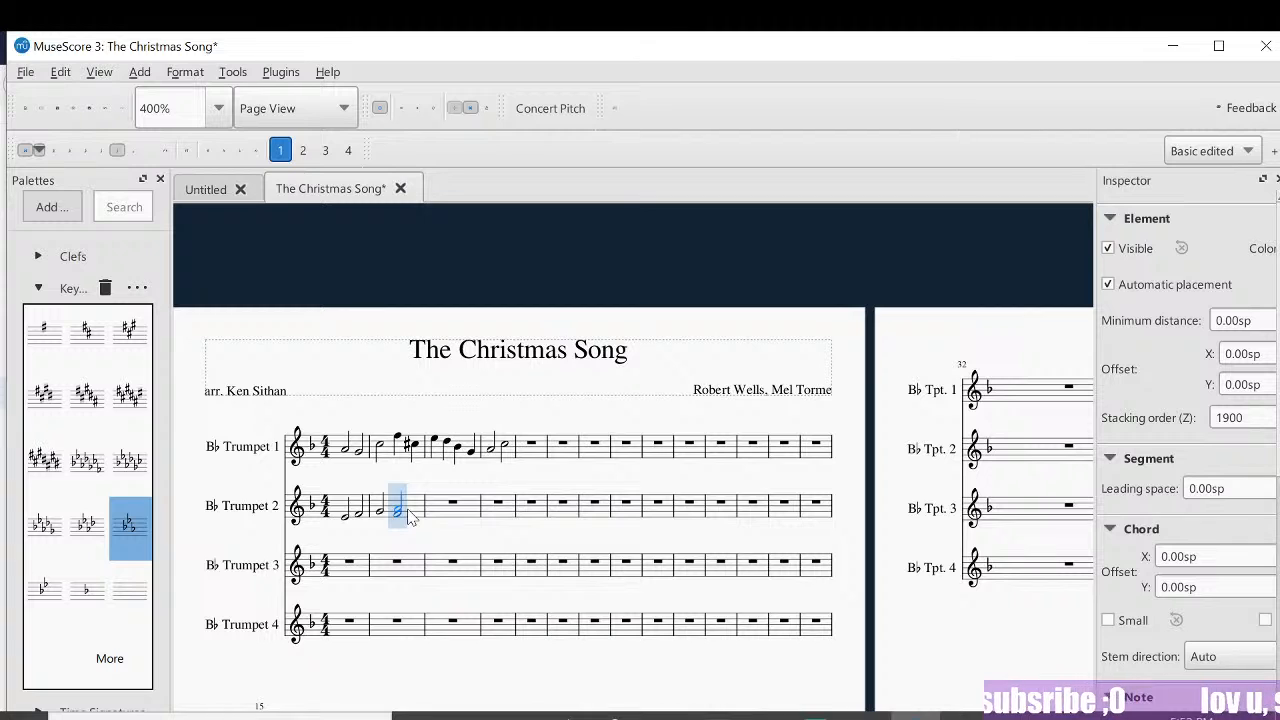
{"action": "key", "text": "Left"}
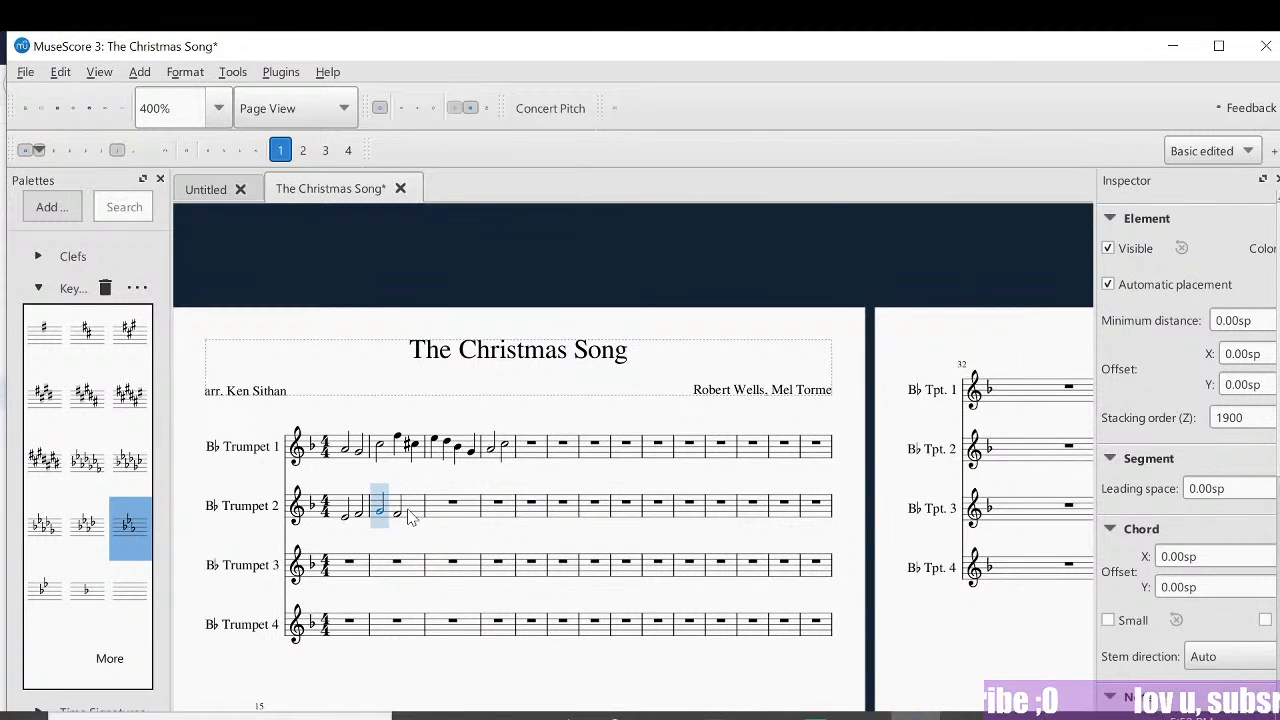
{"action": "key", "text": "Right"}
{"action": "key", "text": "Left"}
{"action": "key", "text": "Left"}
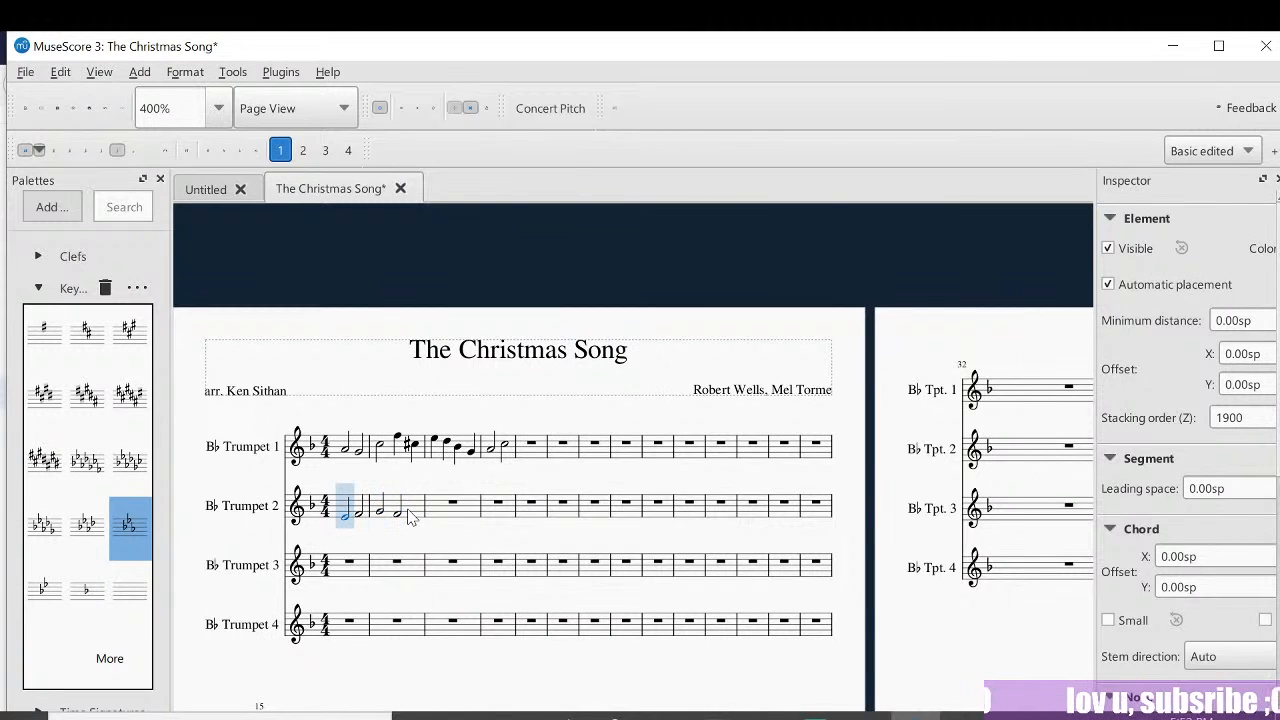
{"action": "key", "text": "Right"}
{"action": "key", "text": "Right"}
{"action": "key", "text": "Right"}
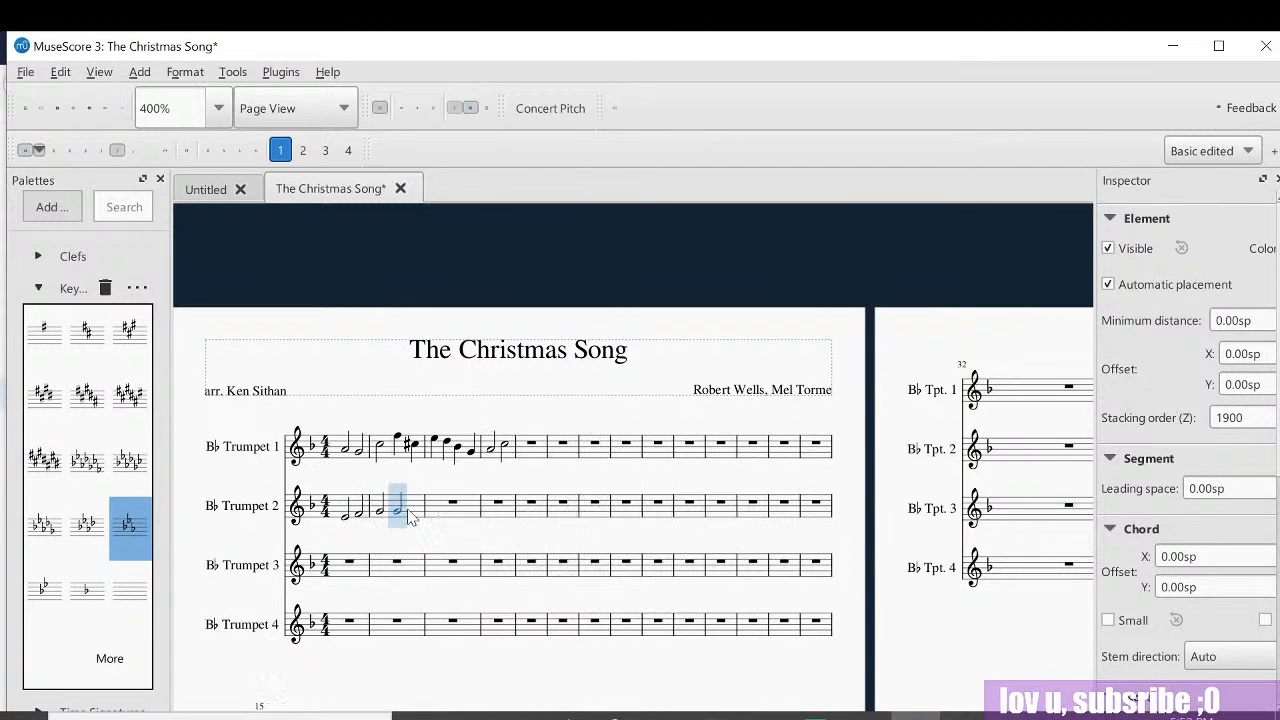
Step: Raise the second half note of Trumpet 2's second measure to B-flat
{"action": "key", "text": "Up"}
{"action": "key", "text": "Up"}
{"action": "key", "text": "Up"}
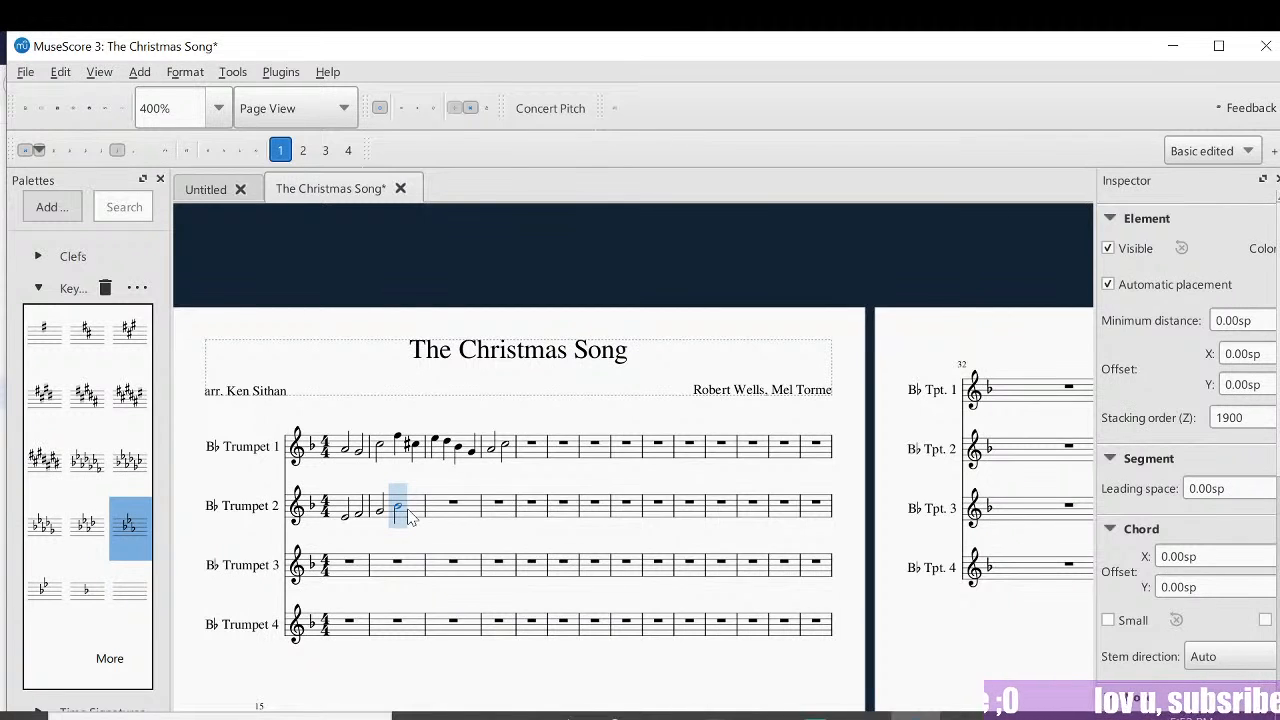
Step: Step through Trumpet 2's notes again and play back the first two measures from the beginning
{"action": "key", "text": "Left"}
{"action": "key", "text": "Left"}
{"action": "key", "text": "Left"}
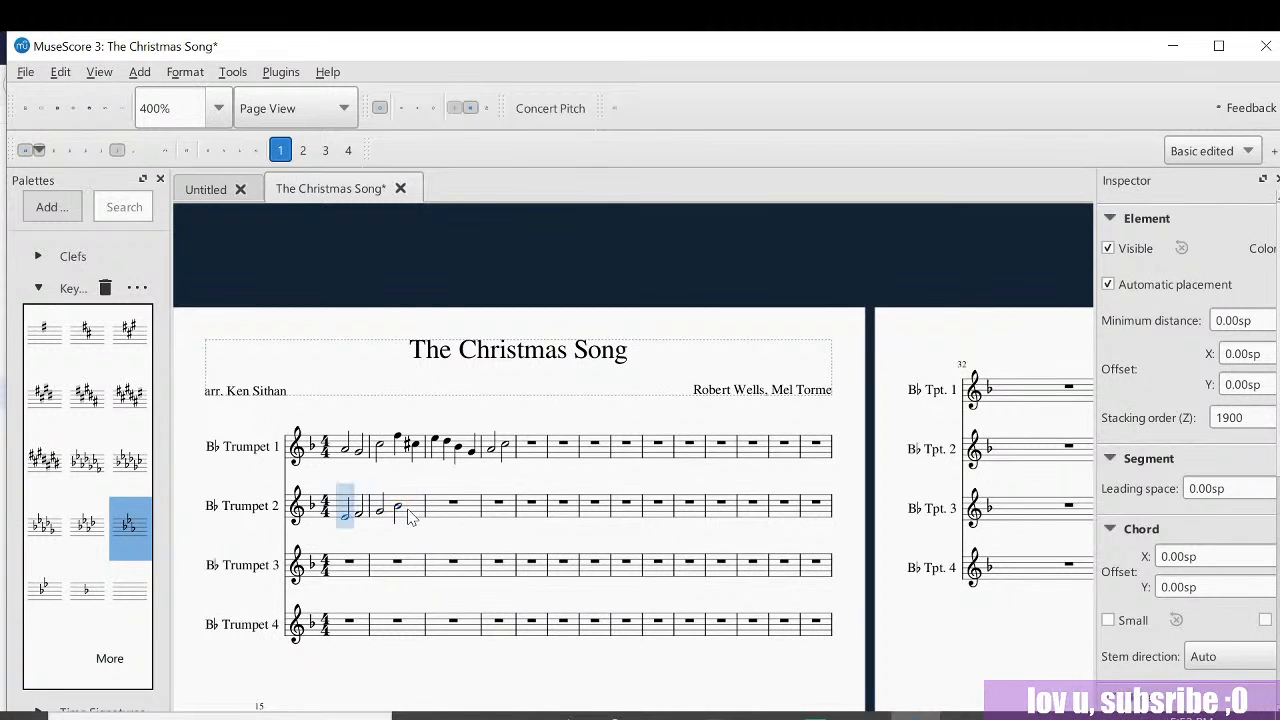
{"action": "key", "text": "Right"}
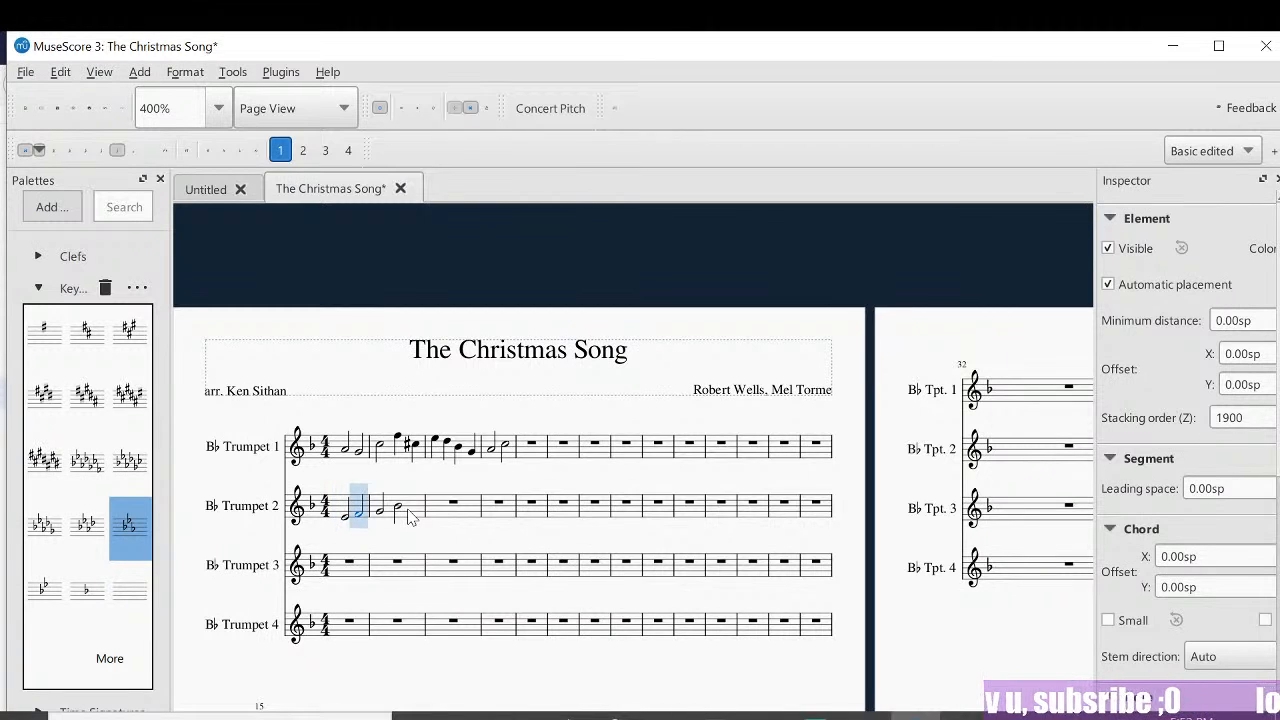
{"action": "key", "text": "Right"}
{"action": "key", "text": "Right"}
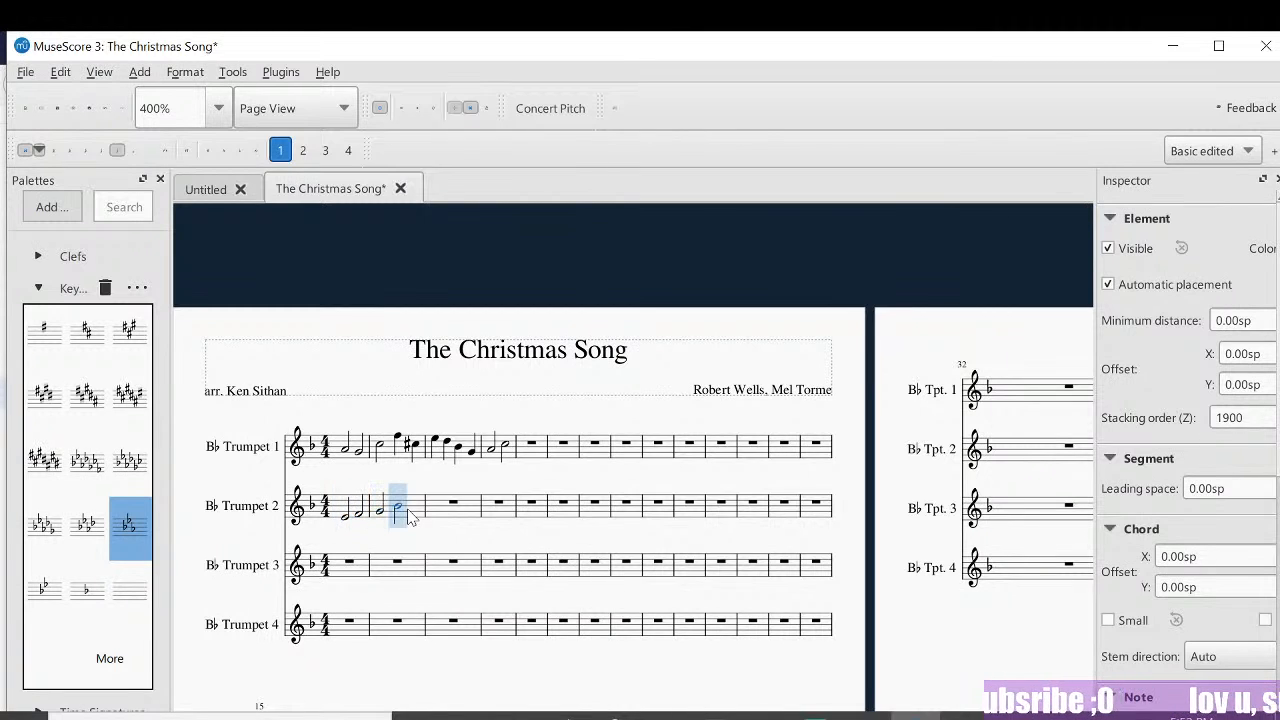
{"action": "key", "text": "Right"}
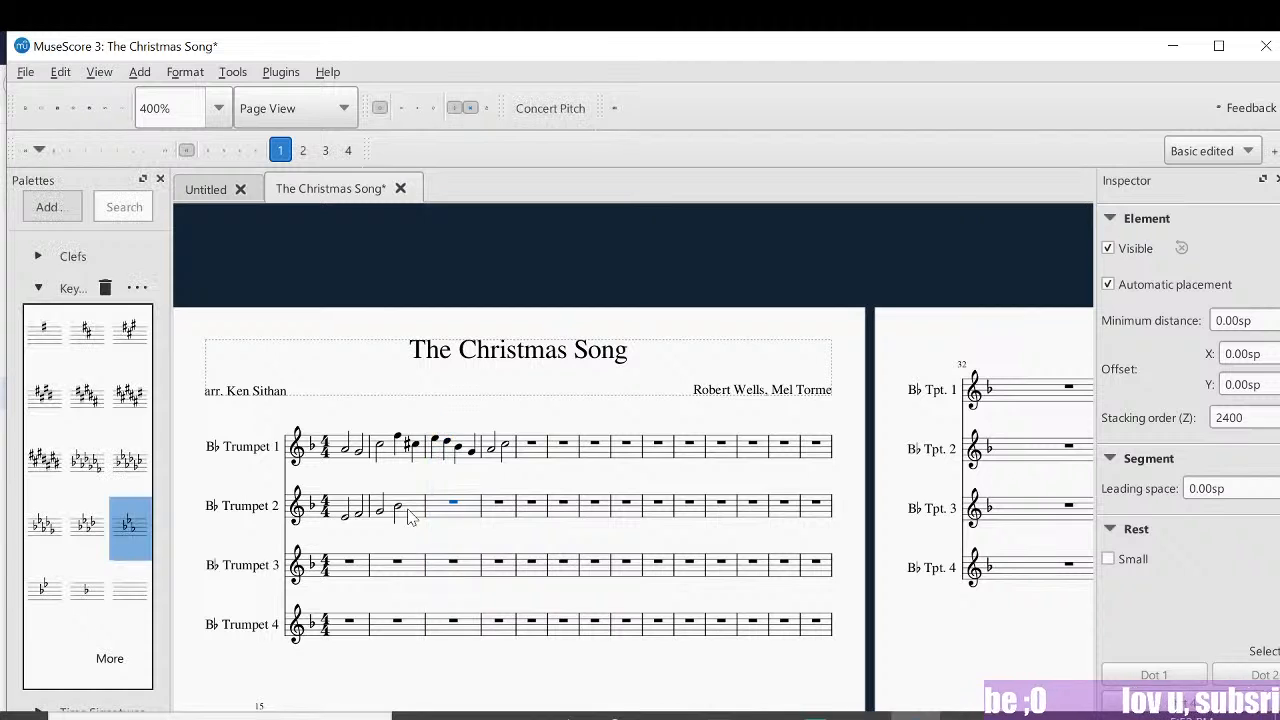
{"action": "left_click", "coordinate": [345, 516]}
{"action": "key", "text": "space"}
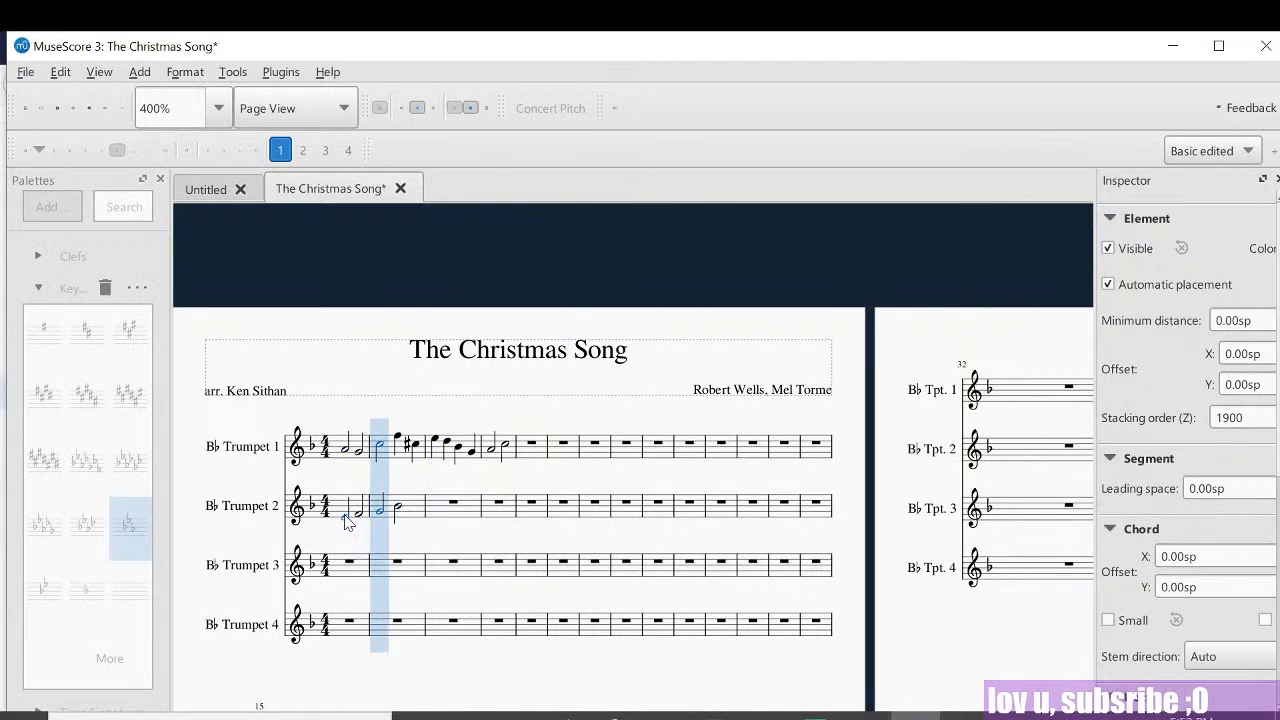
{"action": "key", "text": "space"}
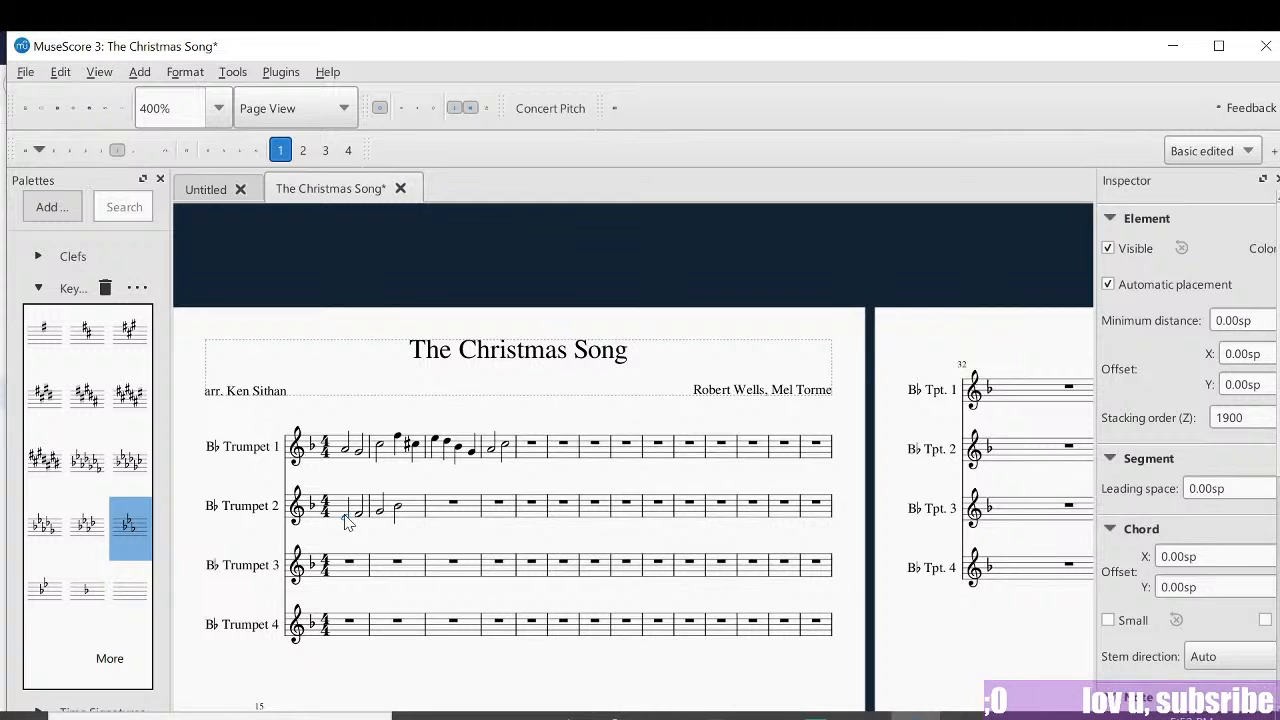
Step: Enter three quarter notes, C, C and A, at the start of Trumpet 2's third measure
{"action": "left_click", "coordinate": [462, 508]}
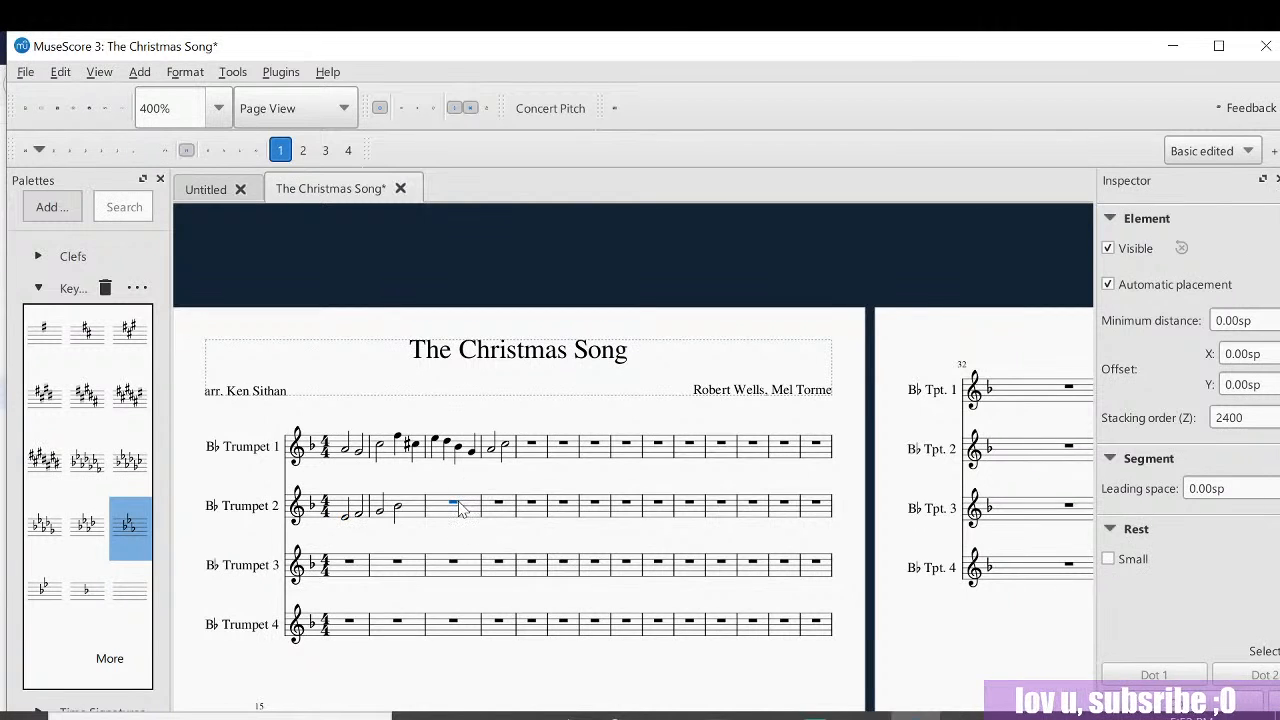
{"action": "key", "text": "n"}
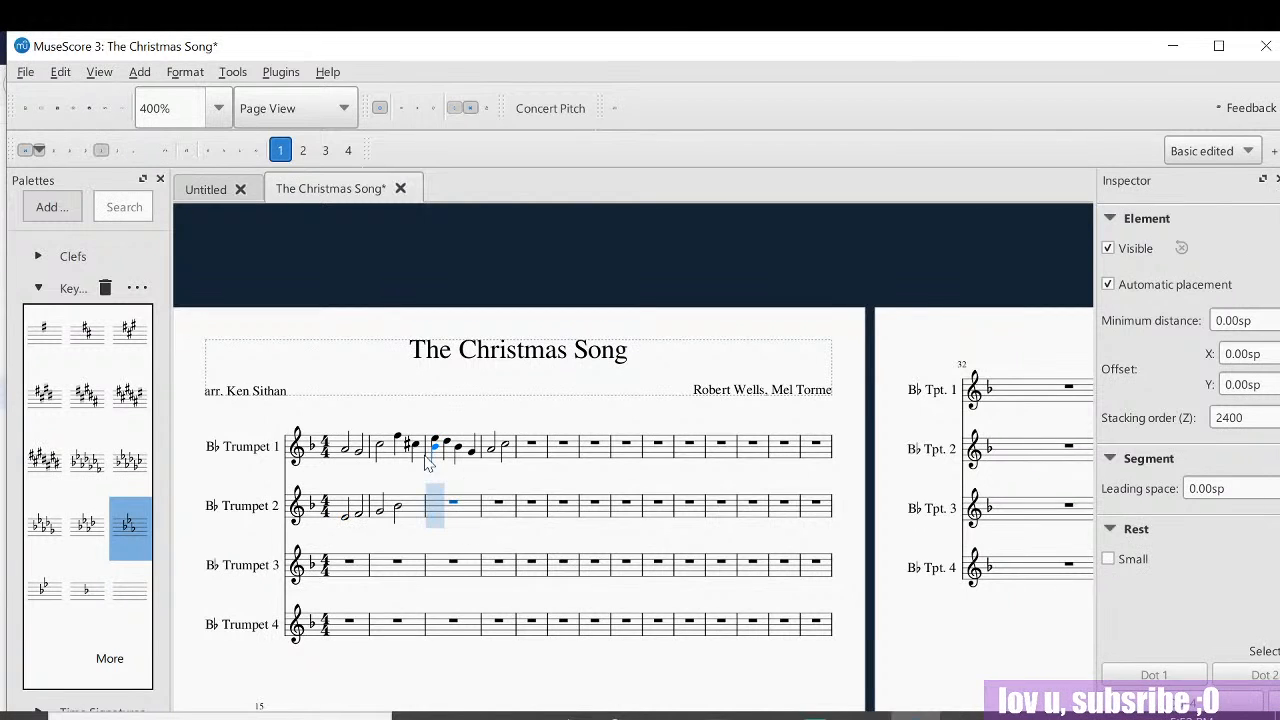
{"action": "left_click", "coordinate": [440, 512]}
{"action": "left_click", "coordinate": [449, 516]}
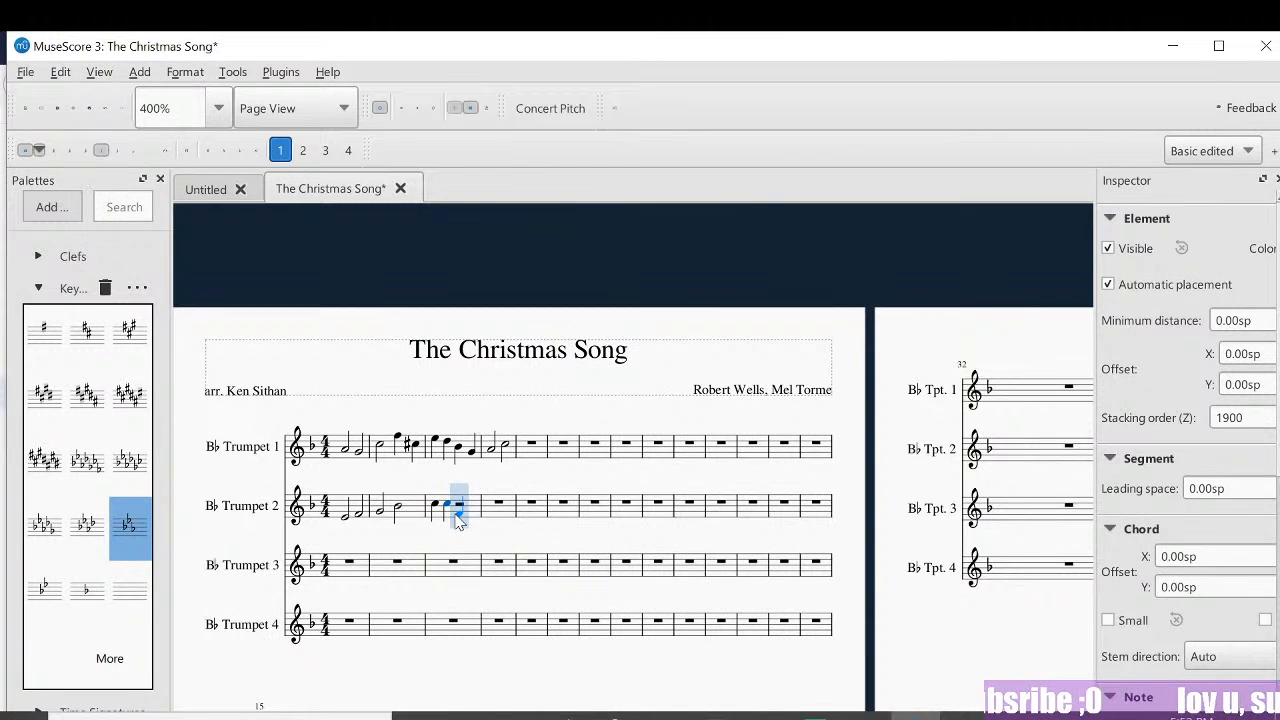
{"action": "left_click", "coordinate": [460, 513]}
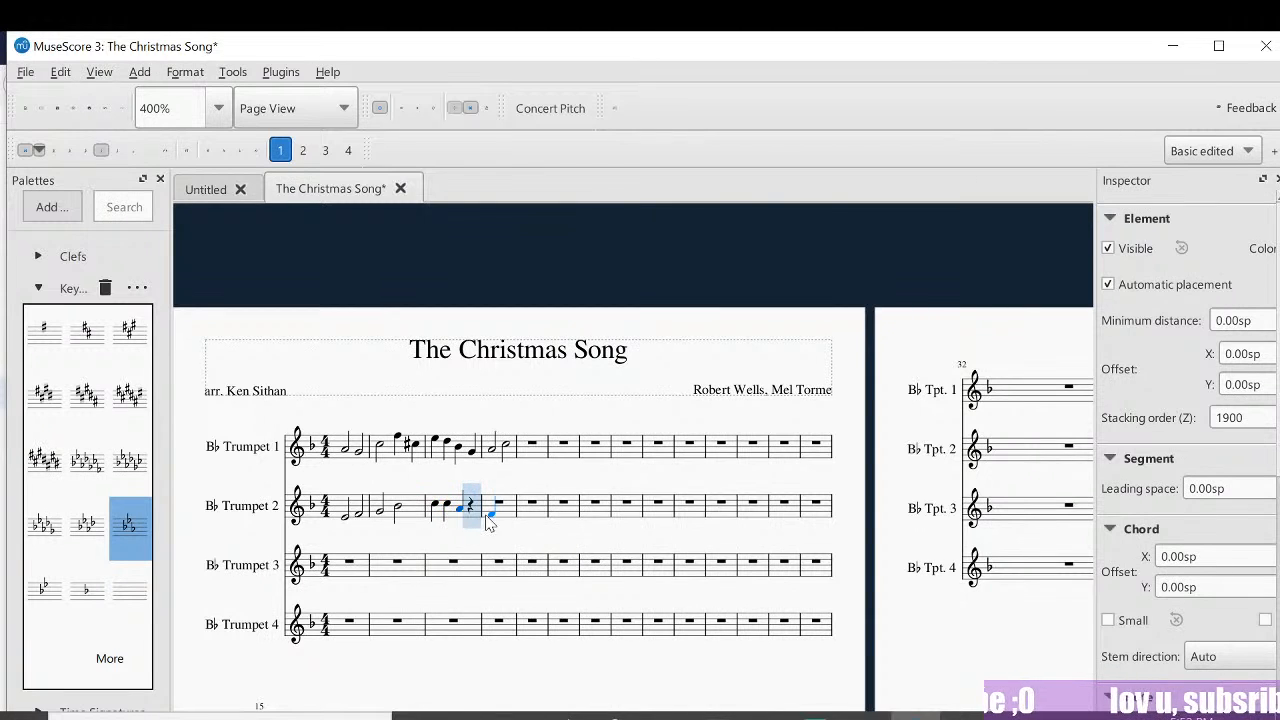
Step: Lower the third quarter note of Trumpet 2's third measure to F
{"action": "key", "text": "Left"}
{"action": "key", "text": "Right"}
{"action": "key", "text": "Right"}
{"action": "key", "text": "Down"}
{"action": "key", "text": "Down"}
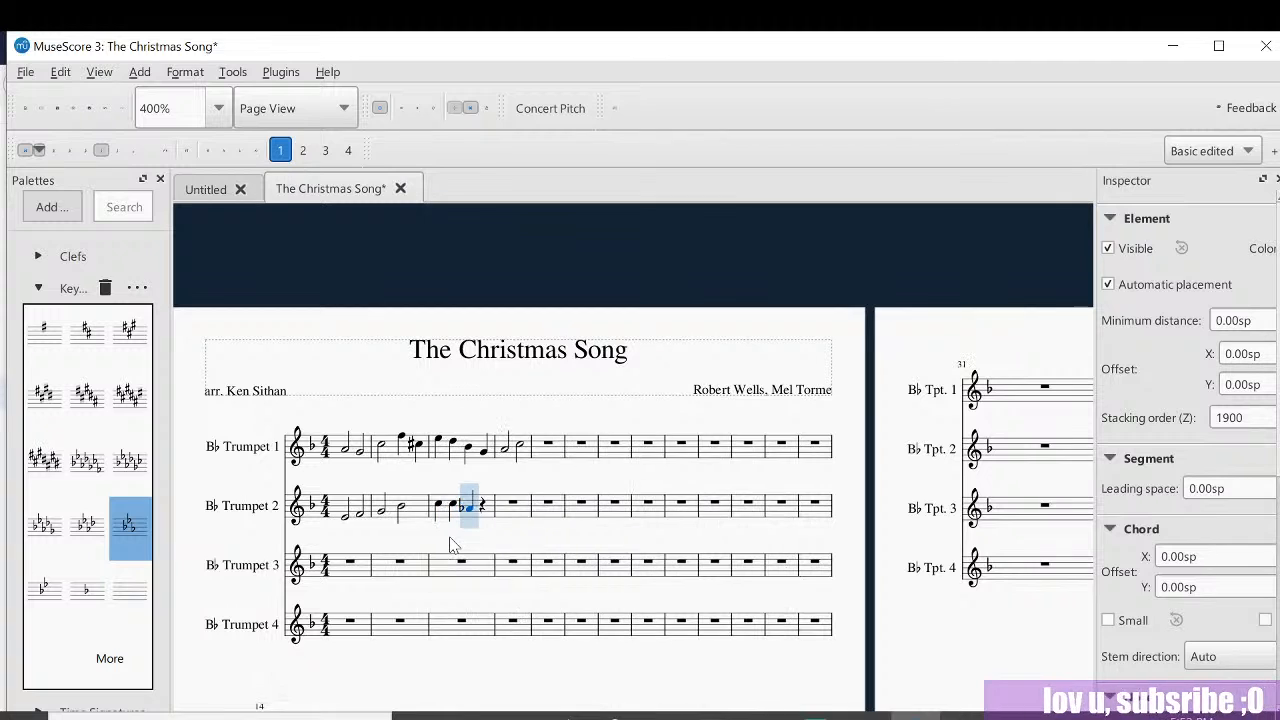
{"action": "key", "text": "Left"}
{"action": "key", "text": "Left"}
{"action": "key", "text": "Right"}
{"action": "key", "text": "Right"}
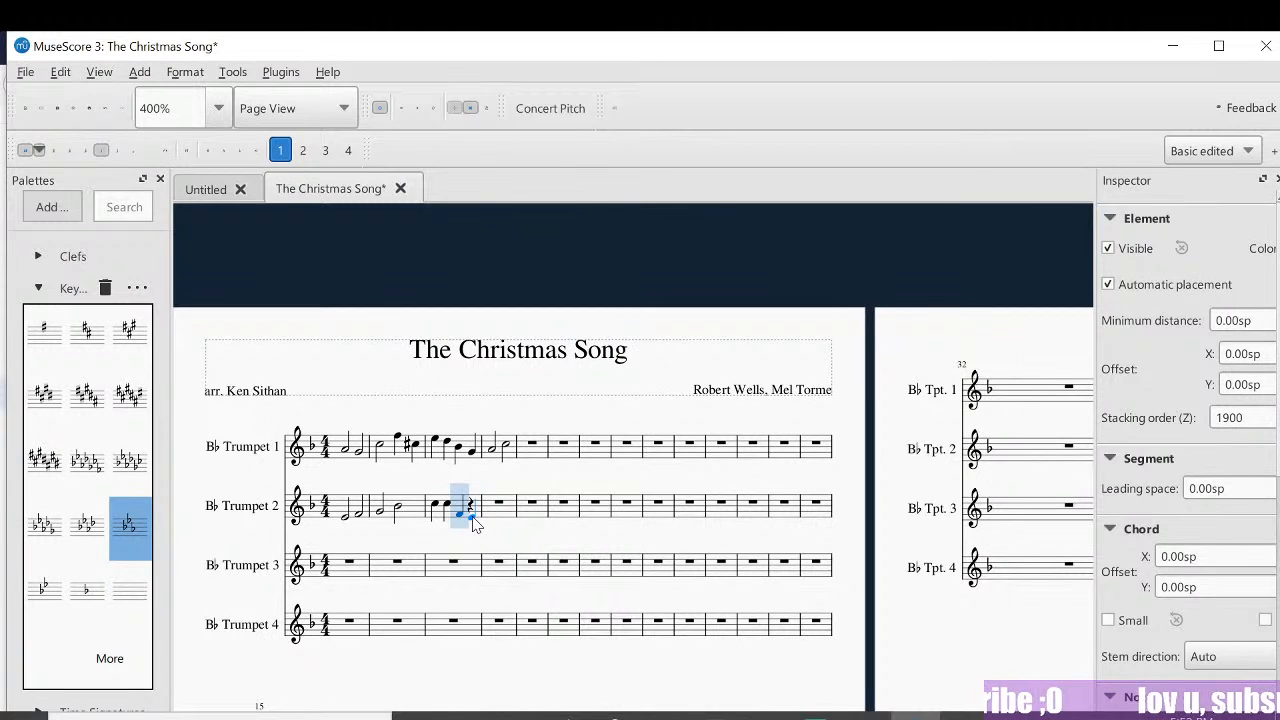
Step: Complete Trumpet 2's third measure with a quarter note F and play back from that measure's first note
{"action": "left_click", "coordinate": [470, 516]}
{"action": "key", "text": "Left"}
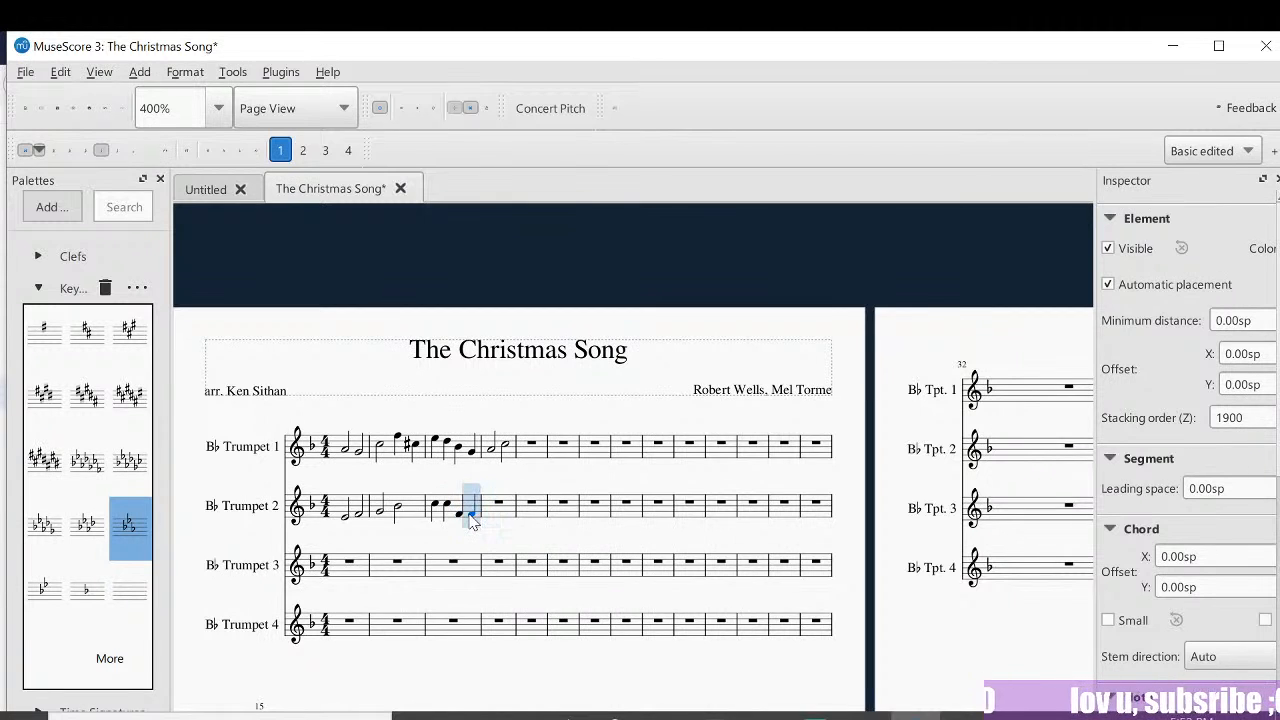
{"action": "key", "text": "Left"}
{"action": "key", "text": "Left"}
{"action": "key", "text": "space"}
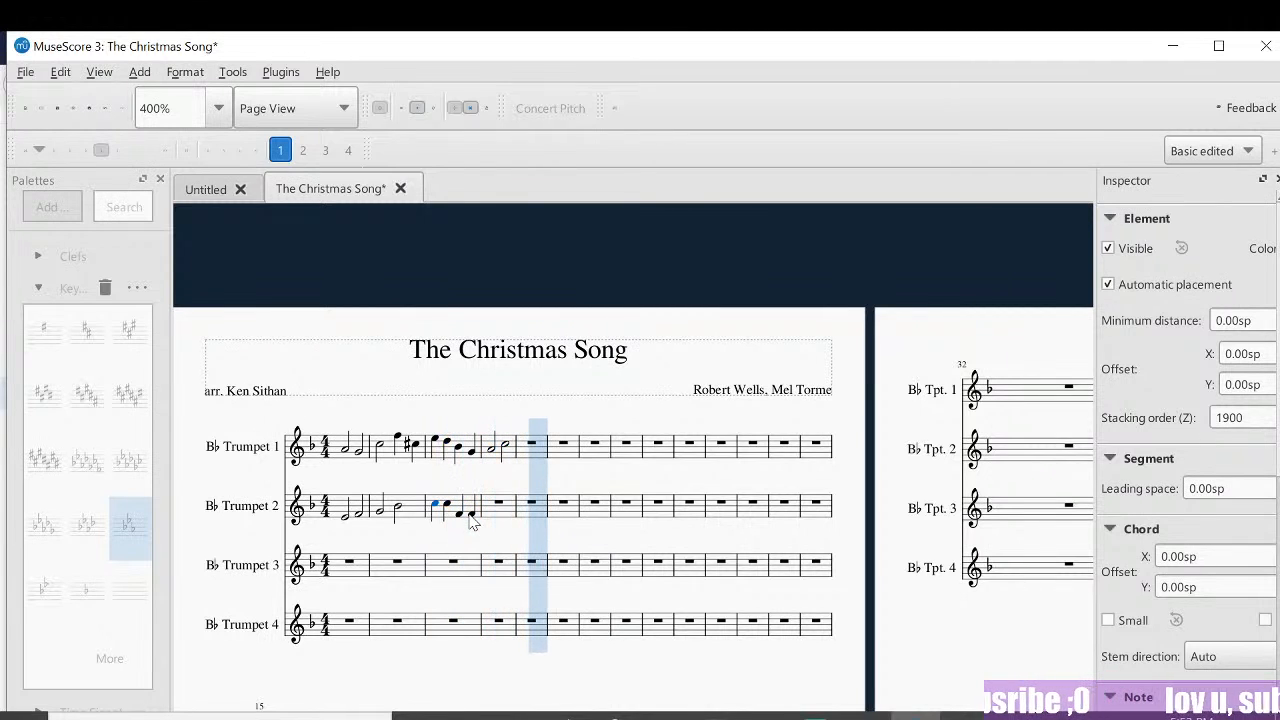
{"action": "key", "text": "space"}
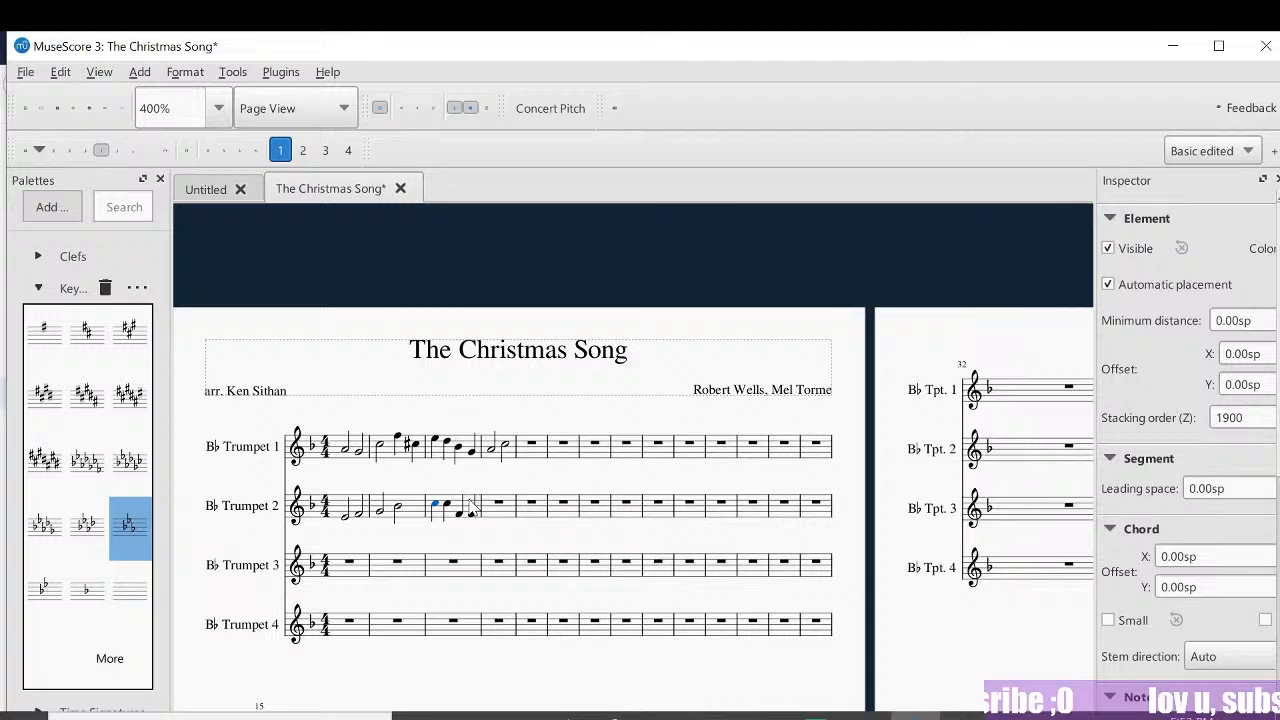
Step: Add an Adagio tempo marking from the extended tempo markings above Trumpet 1's first note
{"action": "double_click", "coordinate": [343, 450]}
{"action": "left_click", "coordinate": [36, 288]}
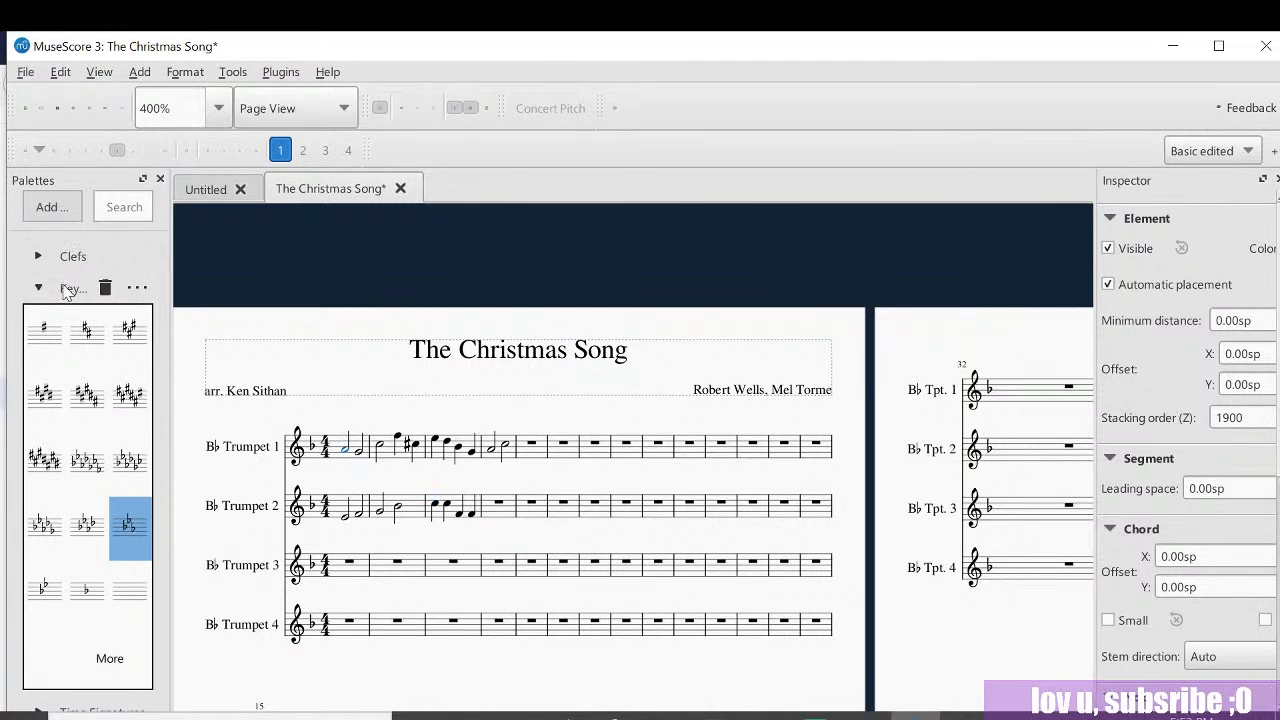
{"action": "left_click", "coordinate": [36, 288]}
{"action": "left_click", "coordinate": [45, 450]}
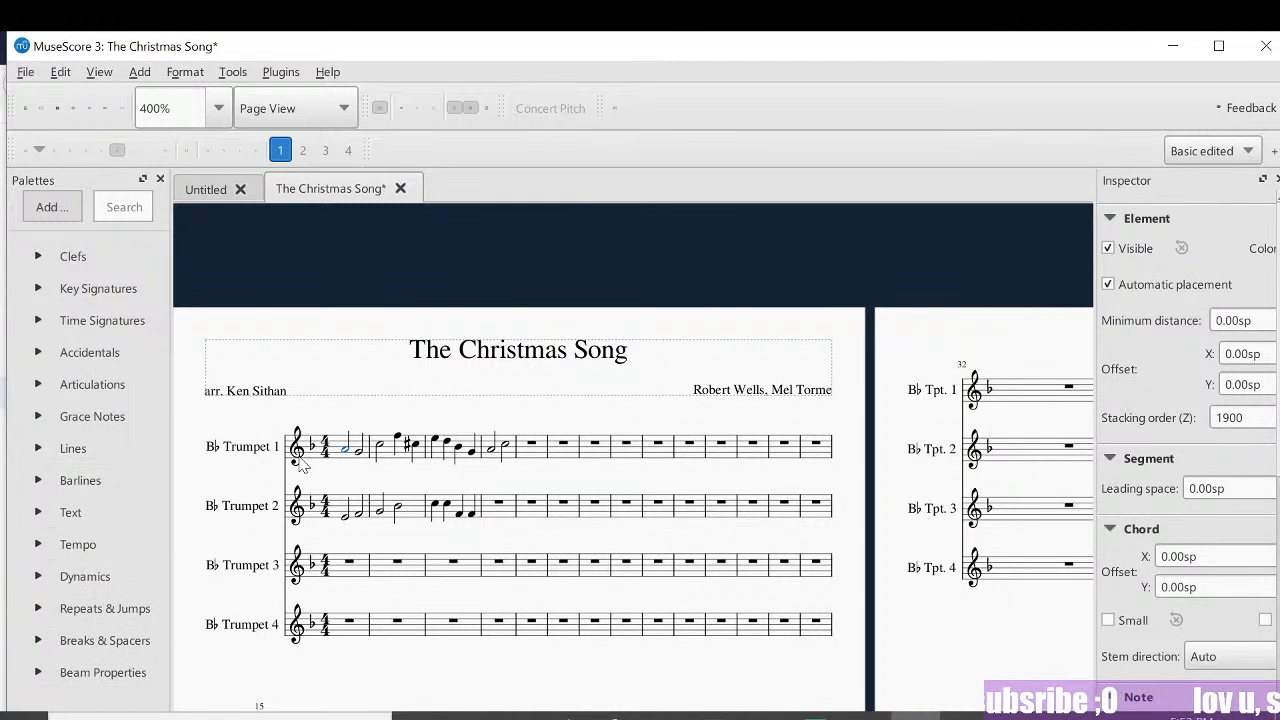
{"action": "left_click", "coordinate": [39, 544]}
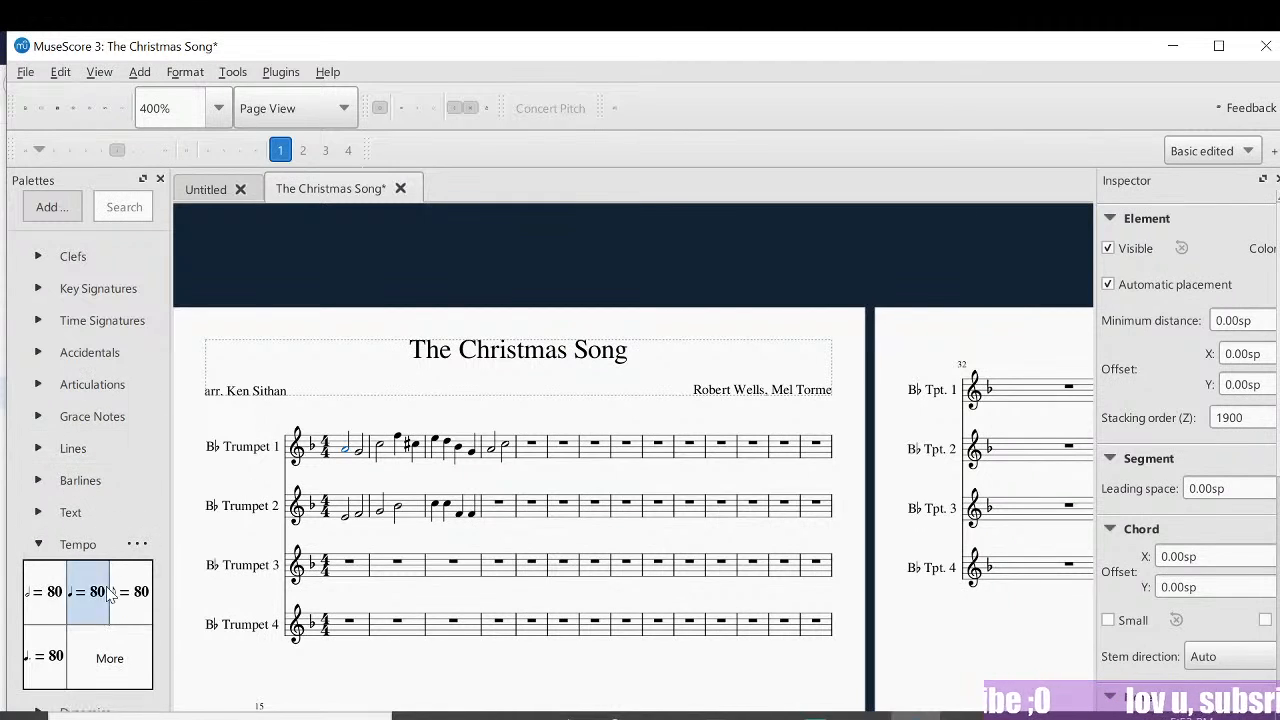
{"action": "left_click", "coordinate": [110, 636]}
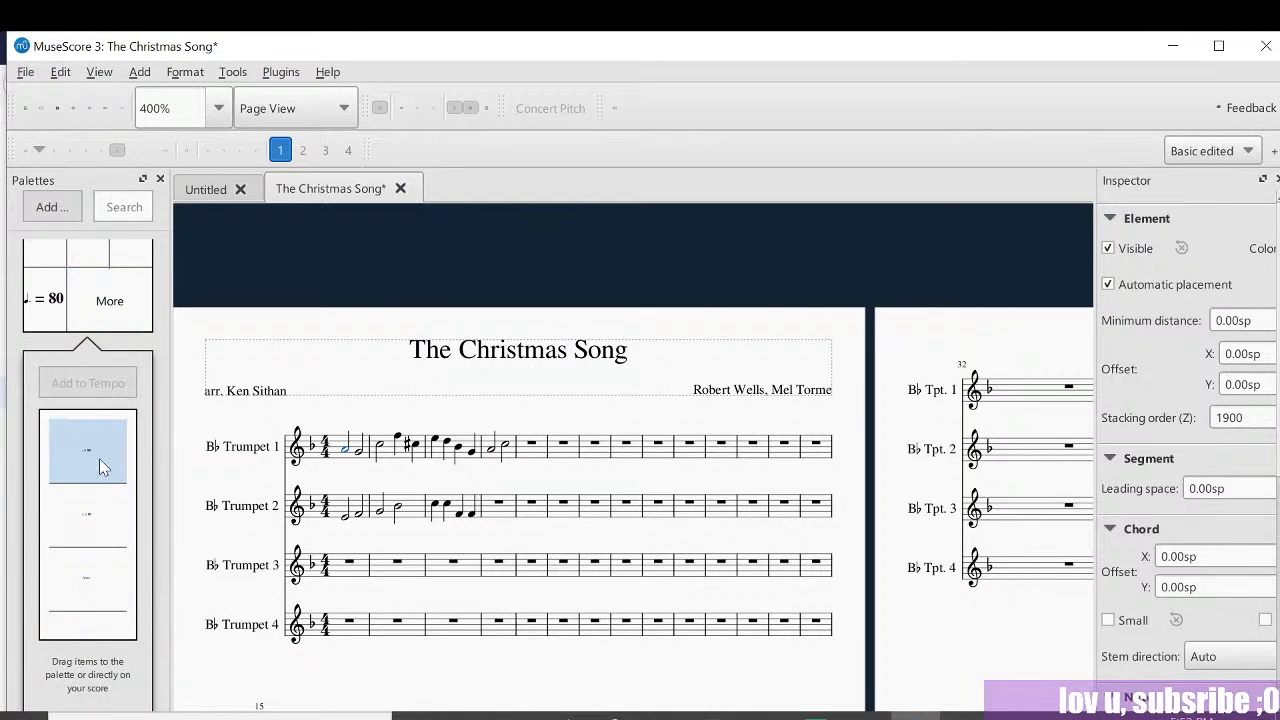
{"action": "scroll", "coordinate": [103, 468], "scroll_direction": "down", "scroll_amount": 3}
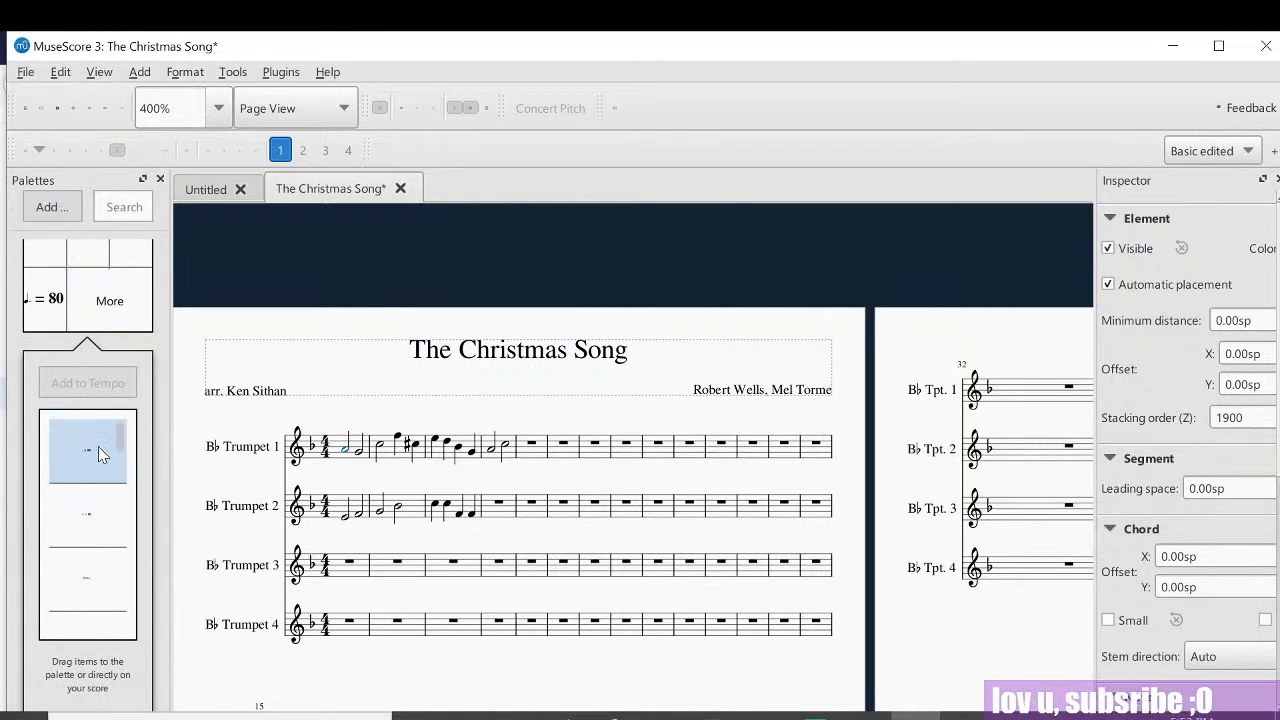
{"action": "right_click", "coordinate": [98, 448]}
{"action": "left_click", "coordinate": [29, 424]}
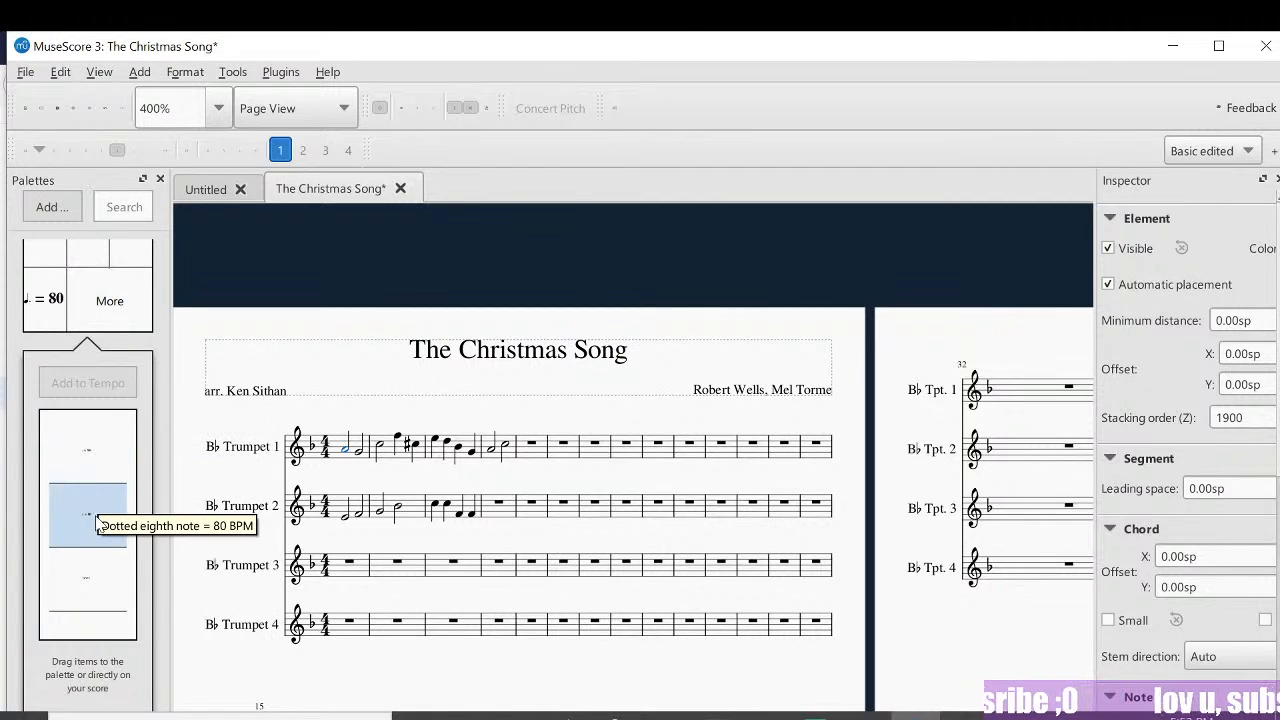
{"action": "scroll", "coordinate": [94, 493], "scroll_direction": "up", "scroll_amount": 3}
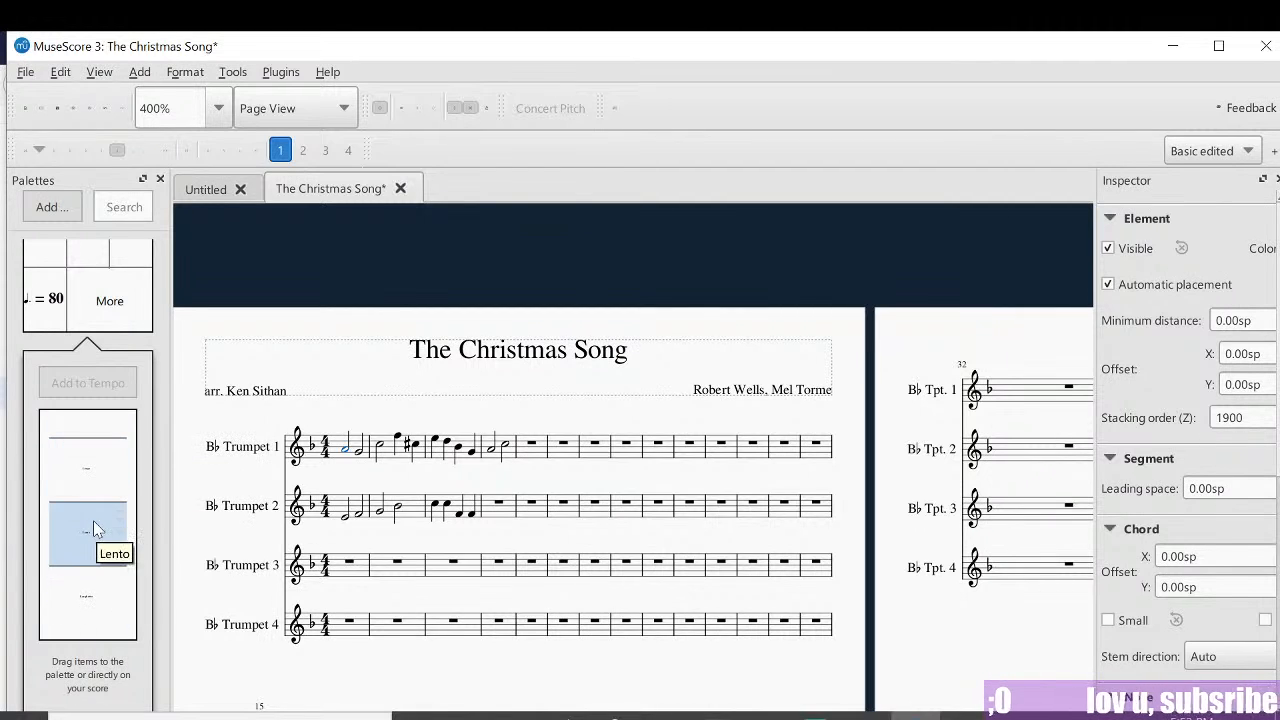
{"action": "scroll", "coordinate": [97, 521], "scroll_direction": "down", "scroll_amount": 3}
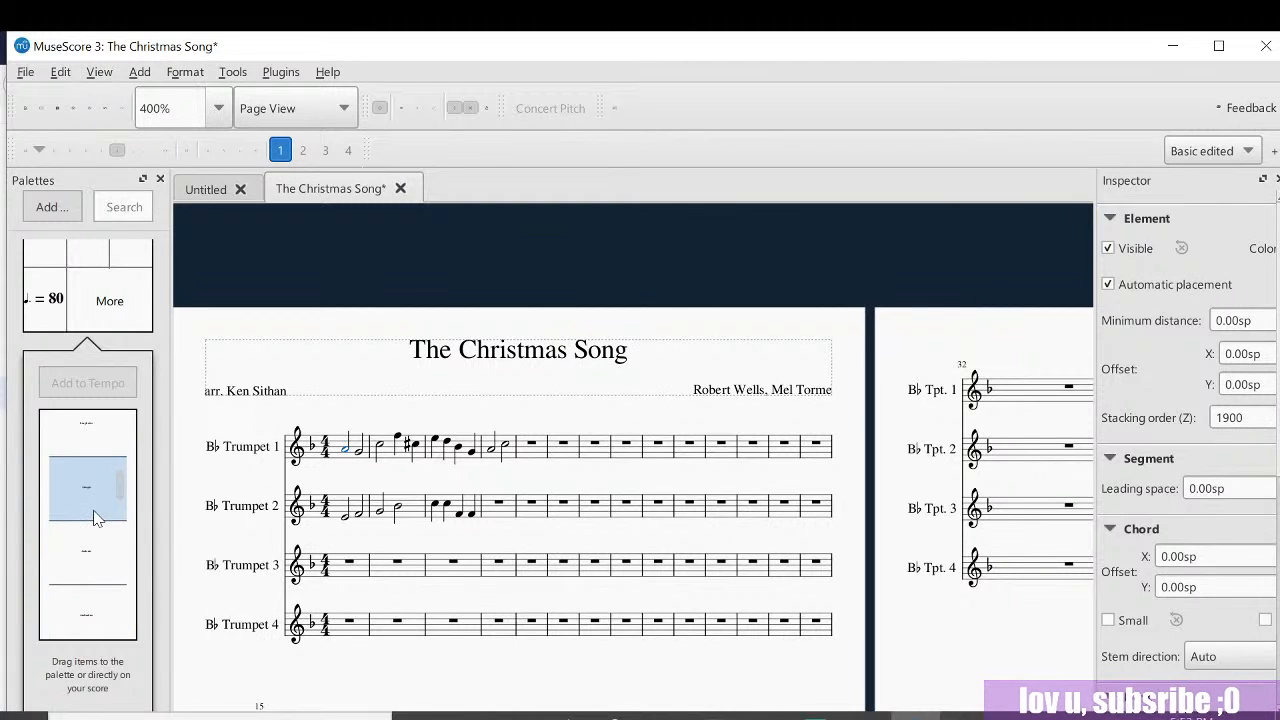
{"action": "scroll", "coordinate": [84, 538], "scroll_direction": "down", "scroll_amount": 2}
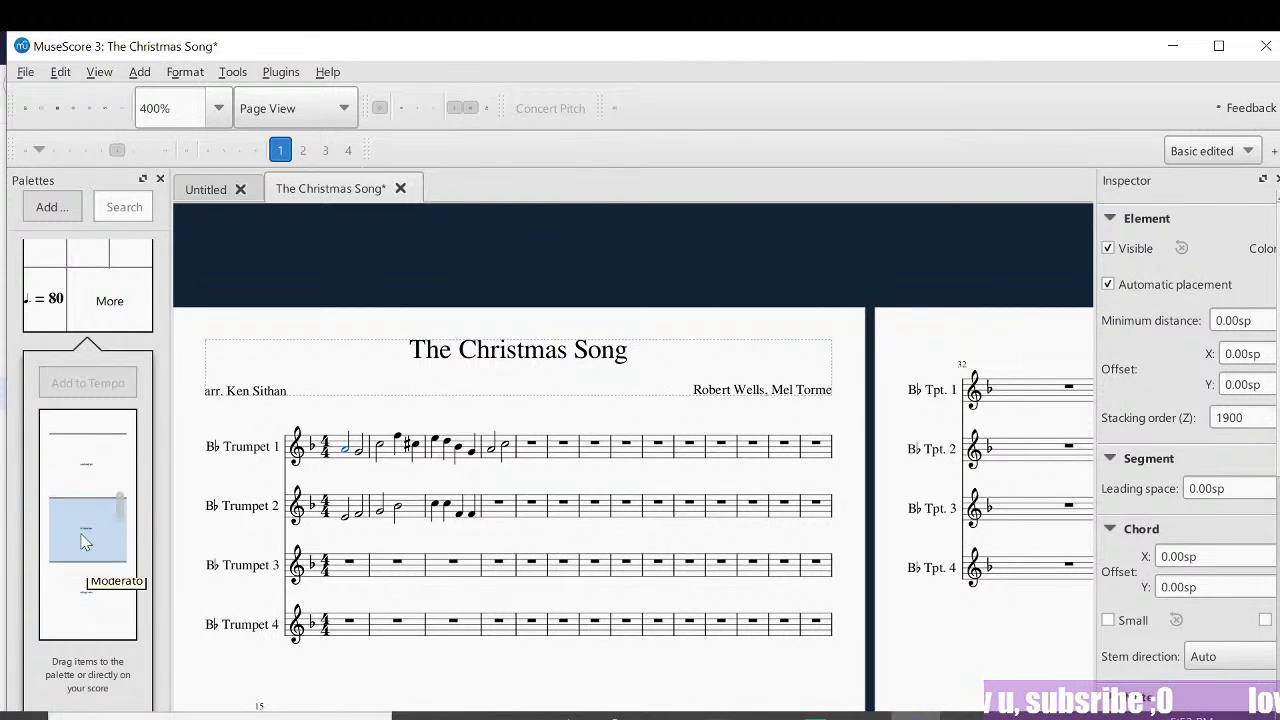
{"action": "scroll", "coordinate": [76, 482], "scroll_direction": "up", "scroll_amount": 2}
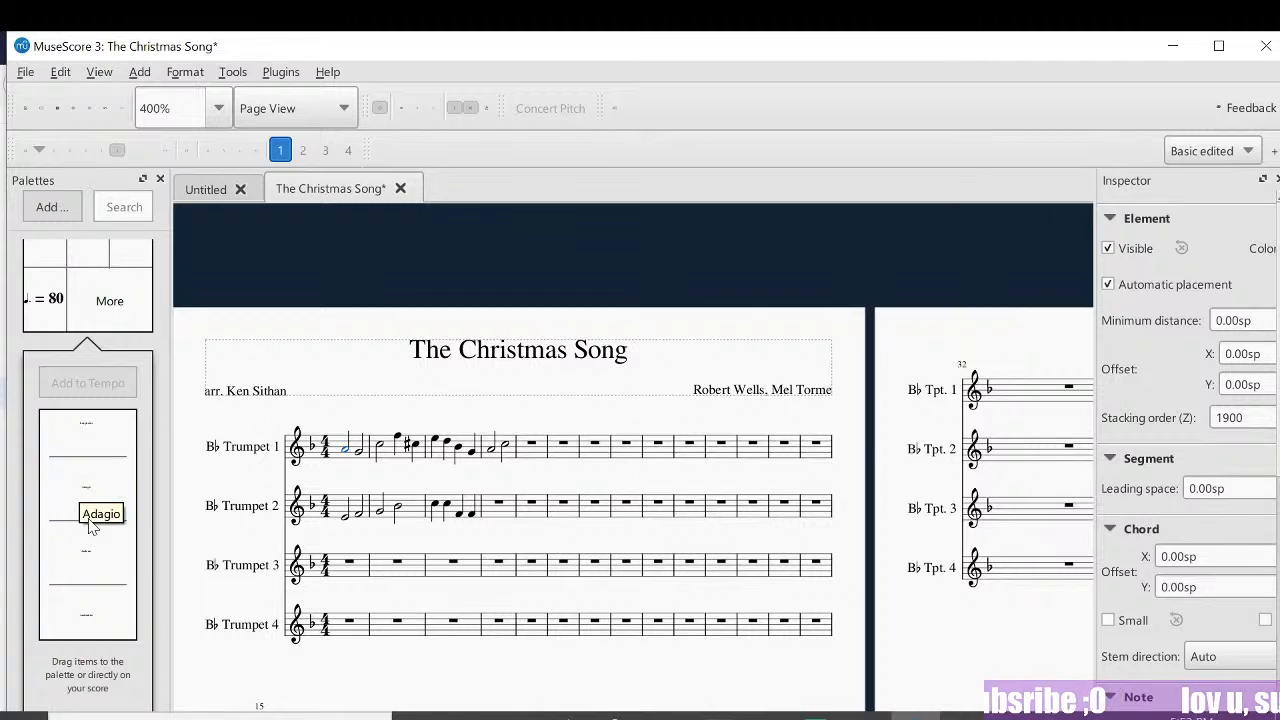
{"action": "left_click", "coordinate": [97, 513]}
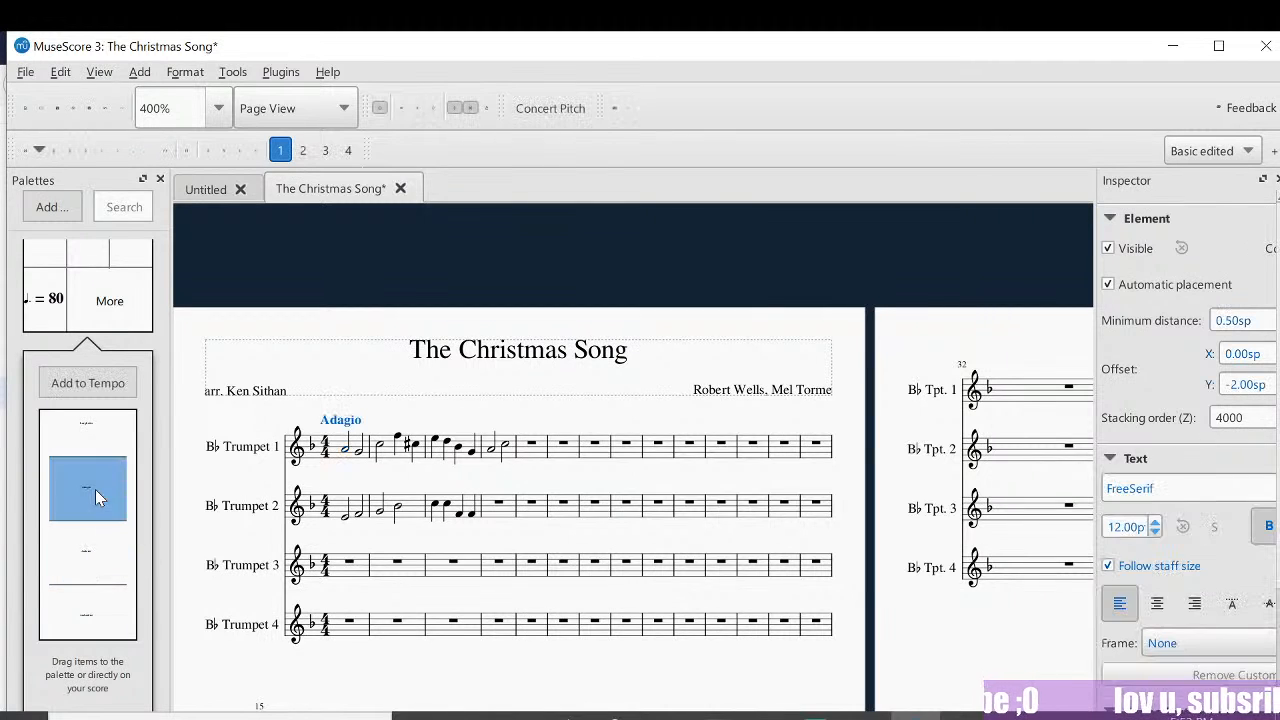
Step: Replace the wording of the tempo marking above Trumpet 1 with "Holiday Ballad"
{"action": "double_click", "coordinate": [354, 422]}
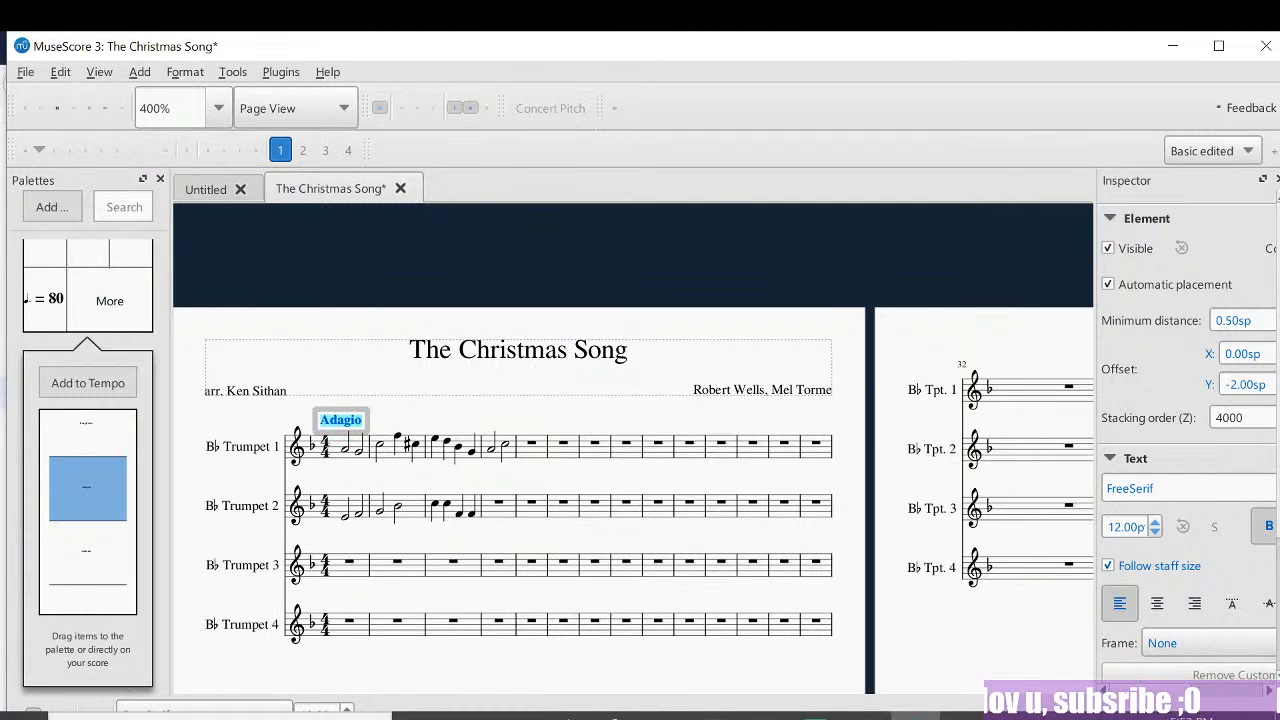
{"action": "scroll", "coordinate": [1205, 518], "scroll_direction": "down", "scroll_amount": 5}
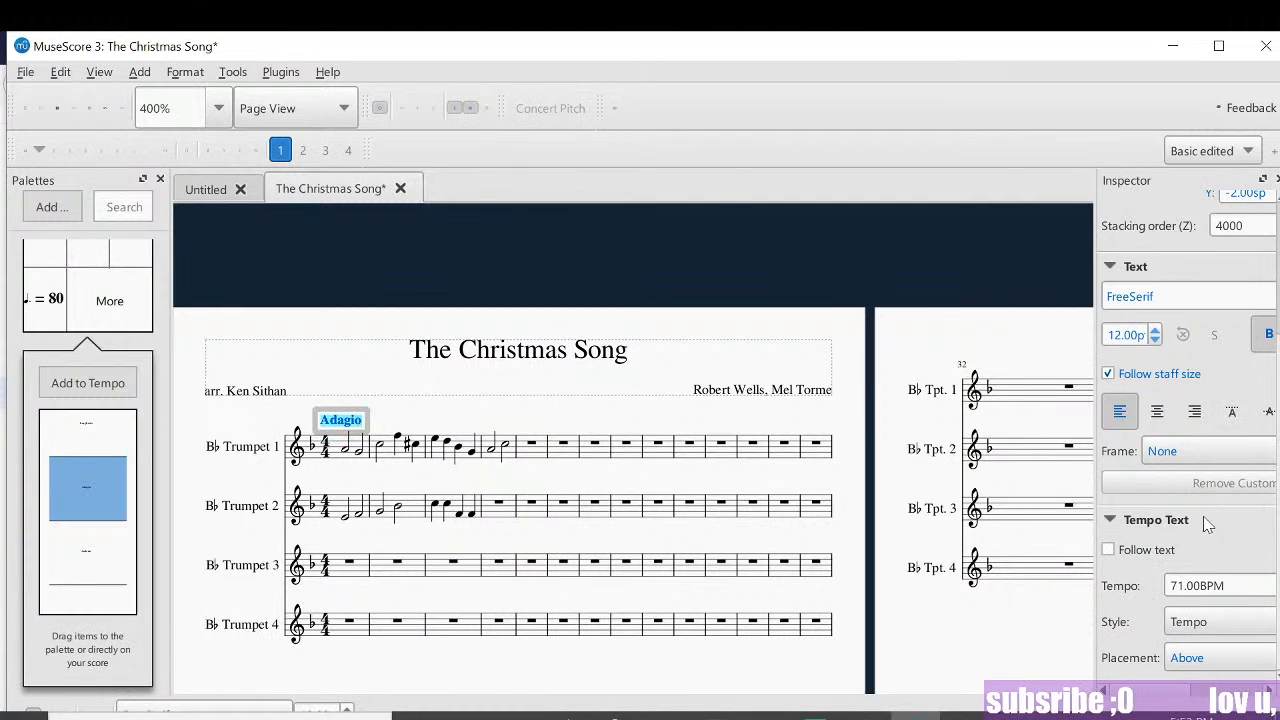
{"action": "type", "text": "Ballad"}
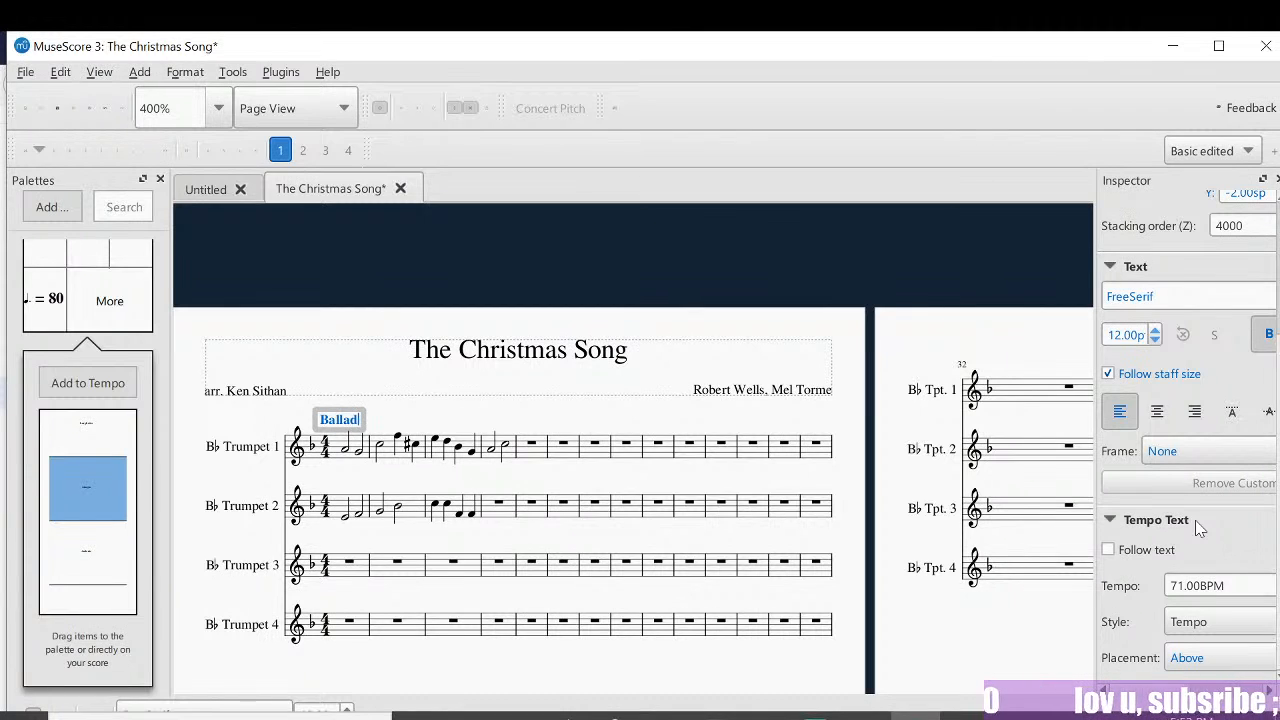
{"action": "key", "text": "BackSpace"}
{"action": "key", "text": "BackSpace"}
{"action": "key", "text": "BackSpace"}
{"action": "key", "text": "BackSpace"}
{"action": "key", "text": "BackSpace"}
{"action": "key", "text": "BackSpace"}
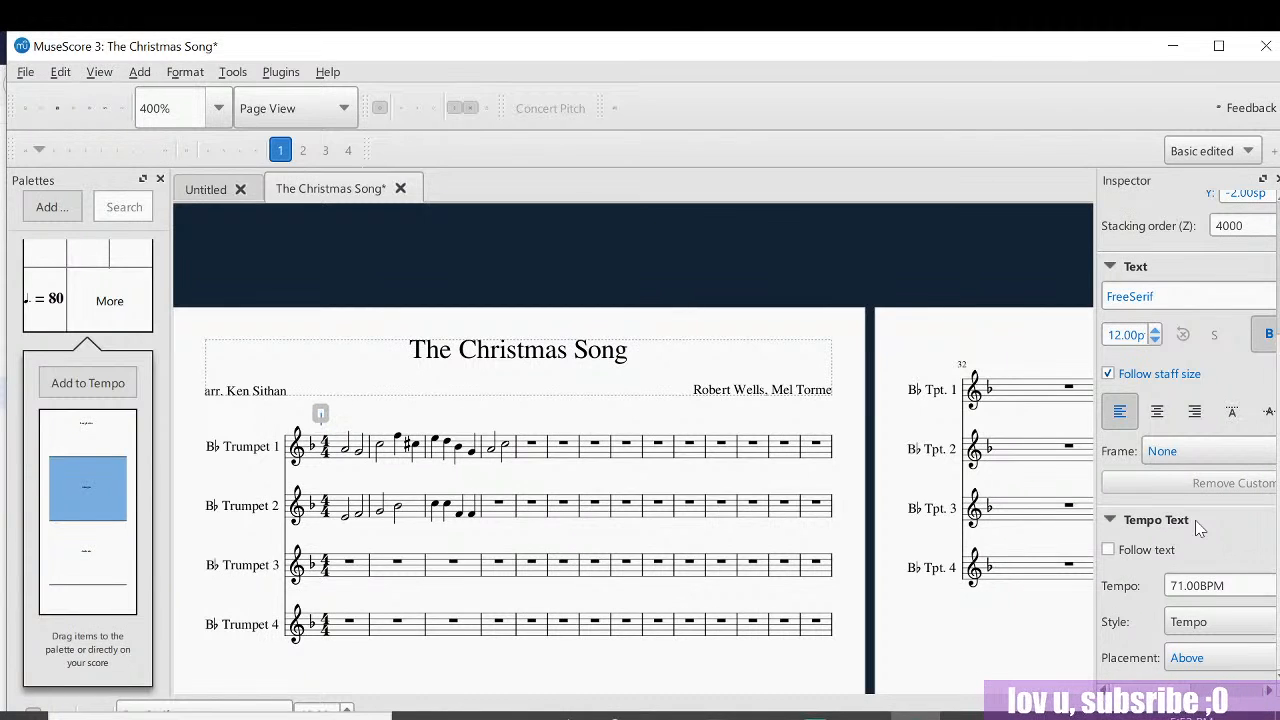
{"action": "type", "text": "Hol"}
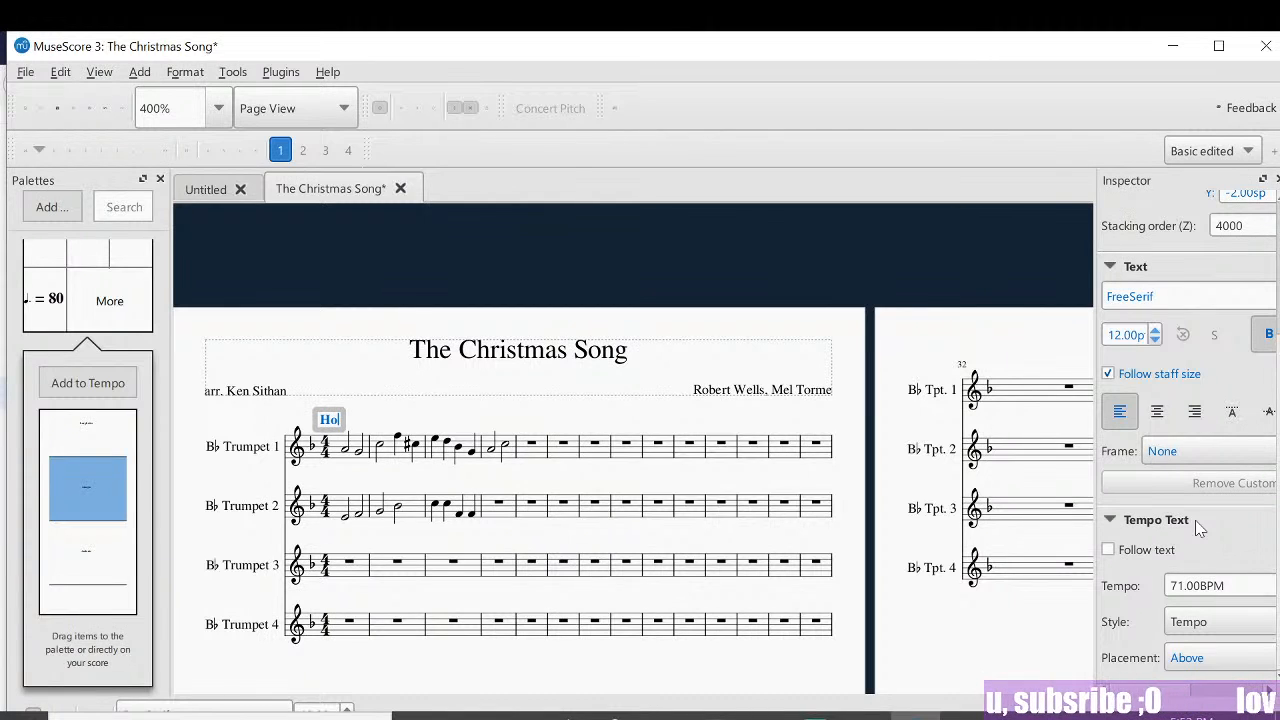
{"action": "type", "text": "iday Ballad"}
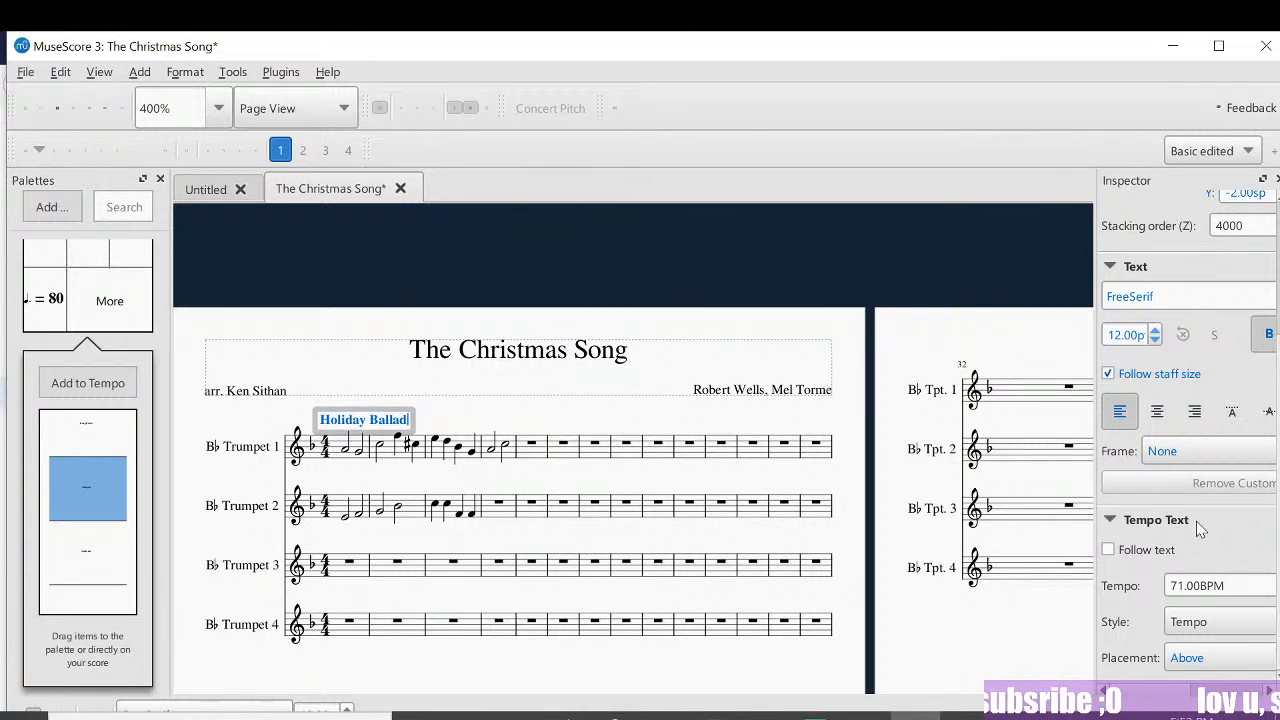
Step: Set the Holiday Ballad marking's playback tempo to 74 BPM and leave text editing
{"action": "left_click", "coordinate": [1185, 586]}
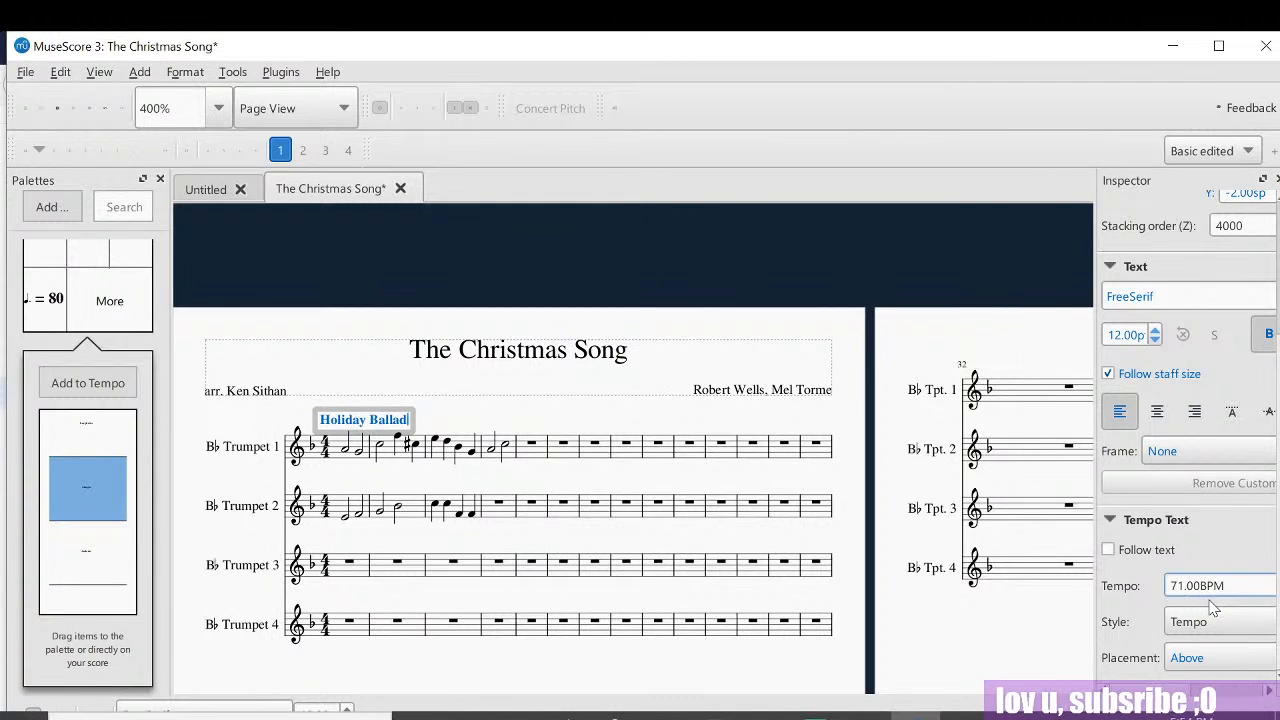
{"action": "key", "text": "BackSpace"}
{"action": "type", "text": "4"}
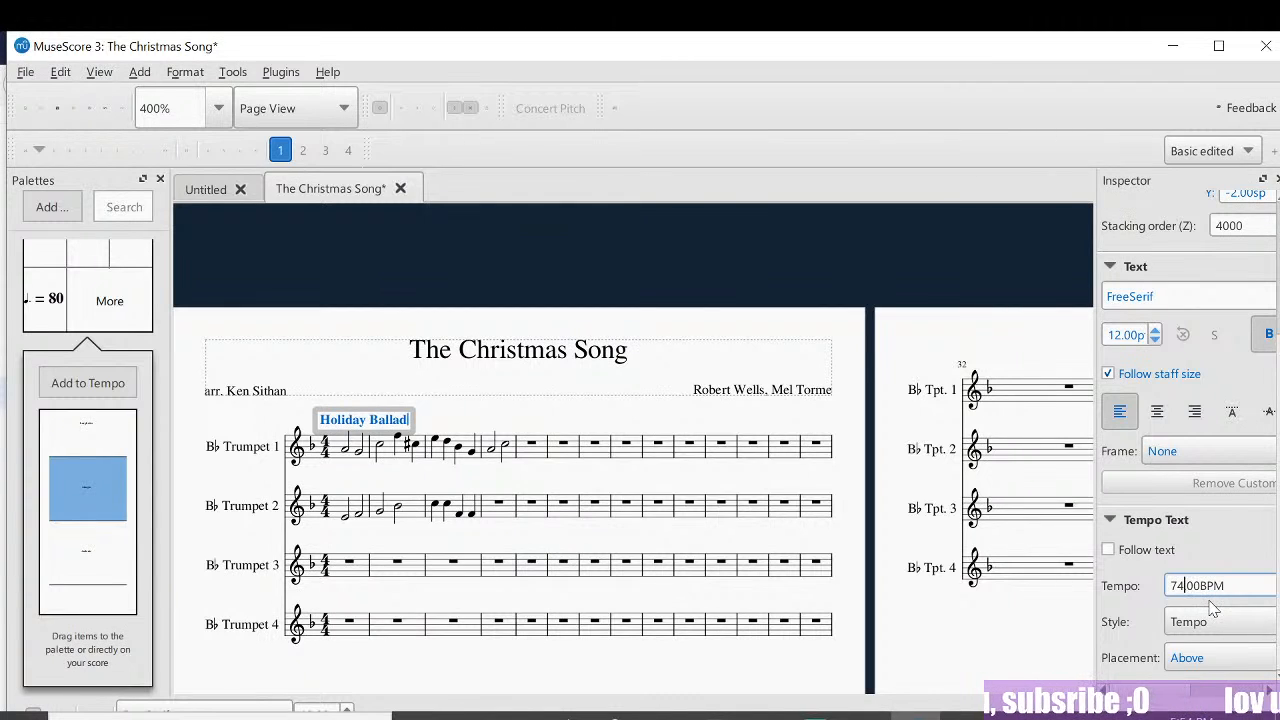
{"action": "key", "text": "Return"}
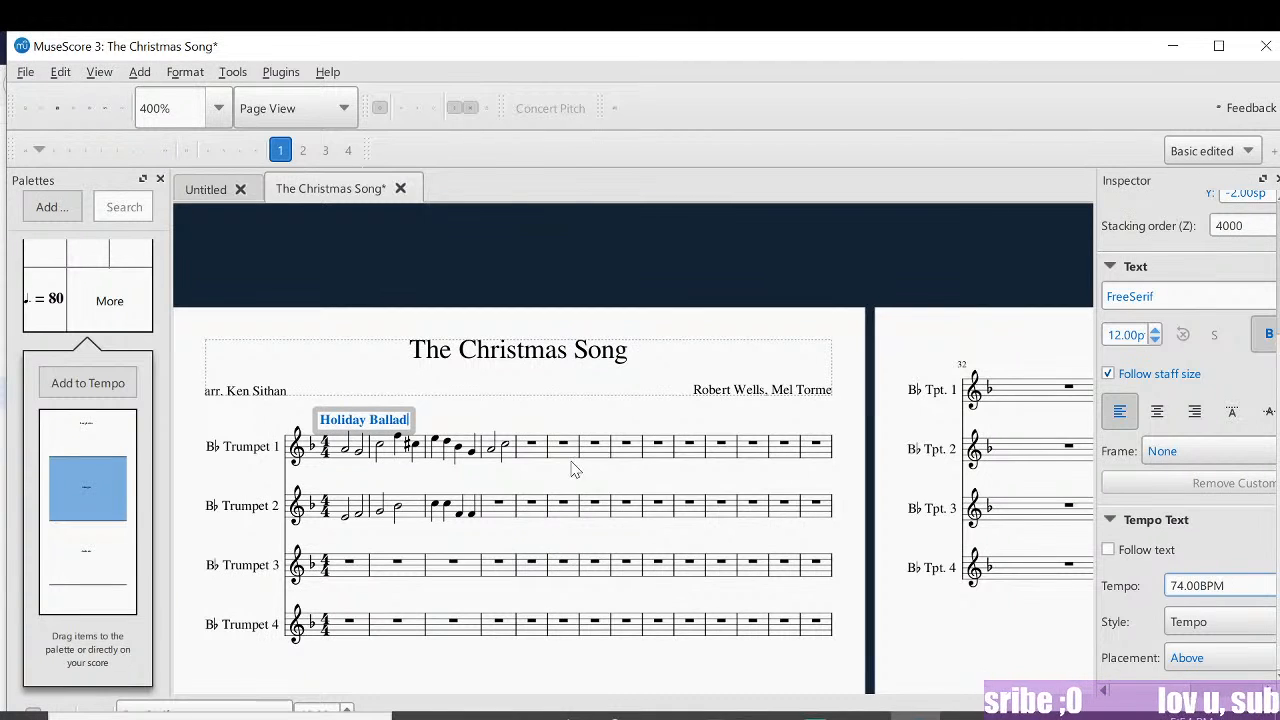
{"action": "left_click", "coordinate": [464, 412]}
{"action": "double_click", "coordinate": [382, 416]}
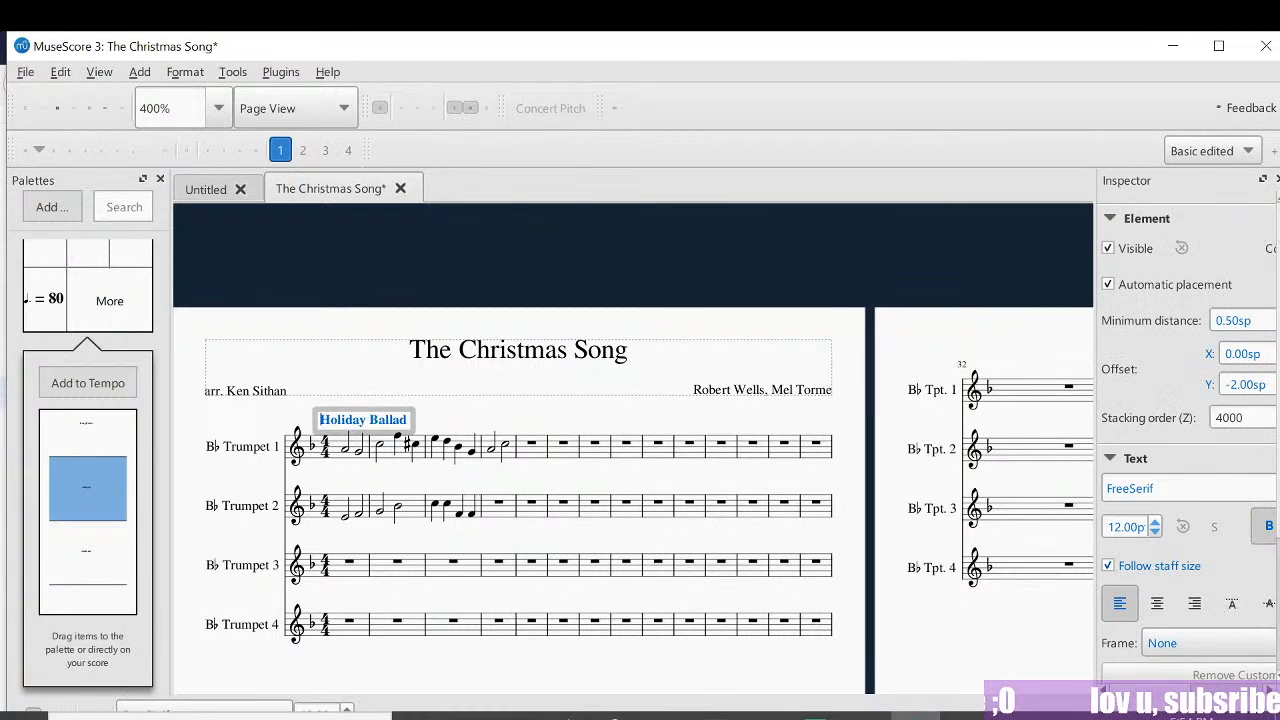
{"action": "left_click", "coordinate": [418, 422]}
Step: Sound the opening notes of Trumpets 1 and 2 and play back the four-measure intro
{"action": "left_click", "coordinate": [343, 451]}
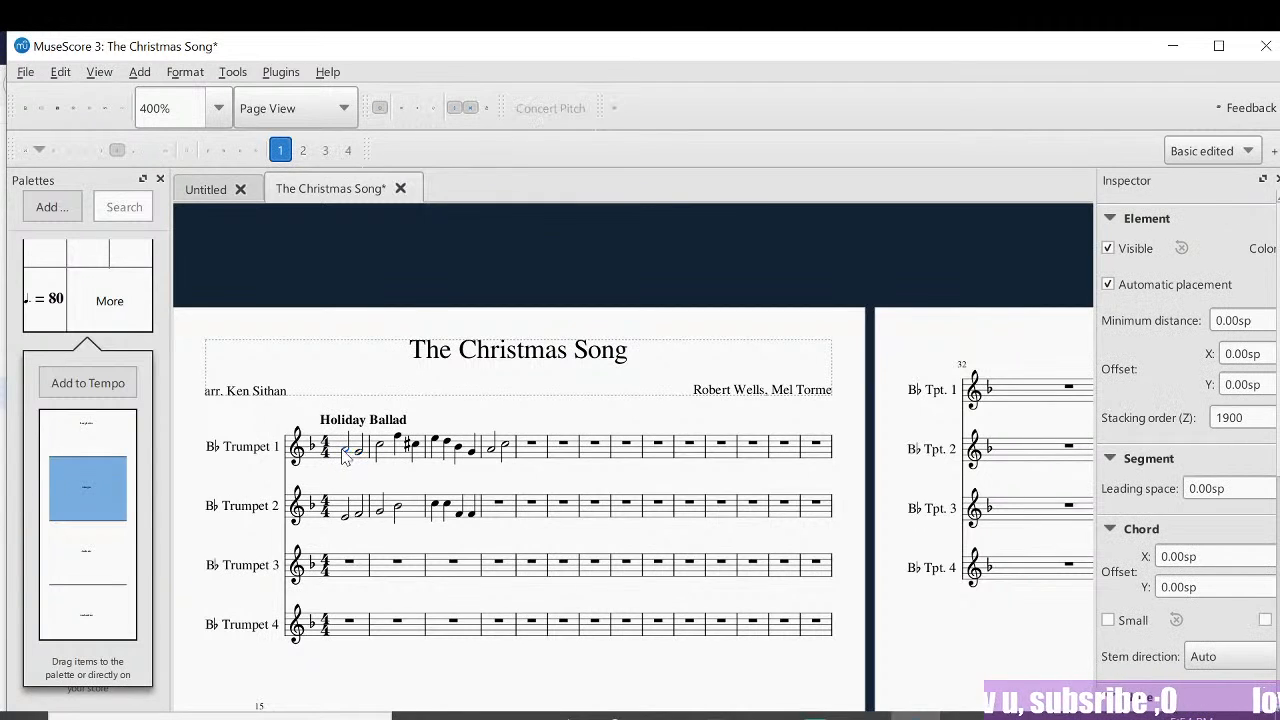
{"action": "left_click", "coordinate": [346, 518]}
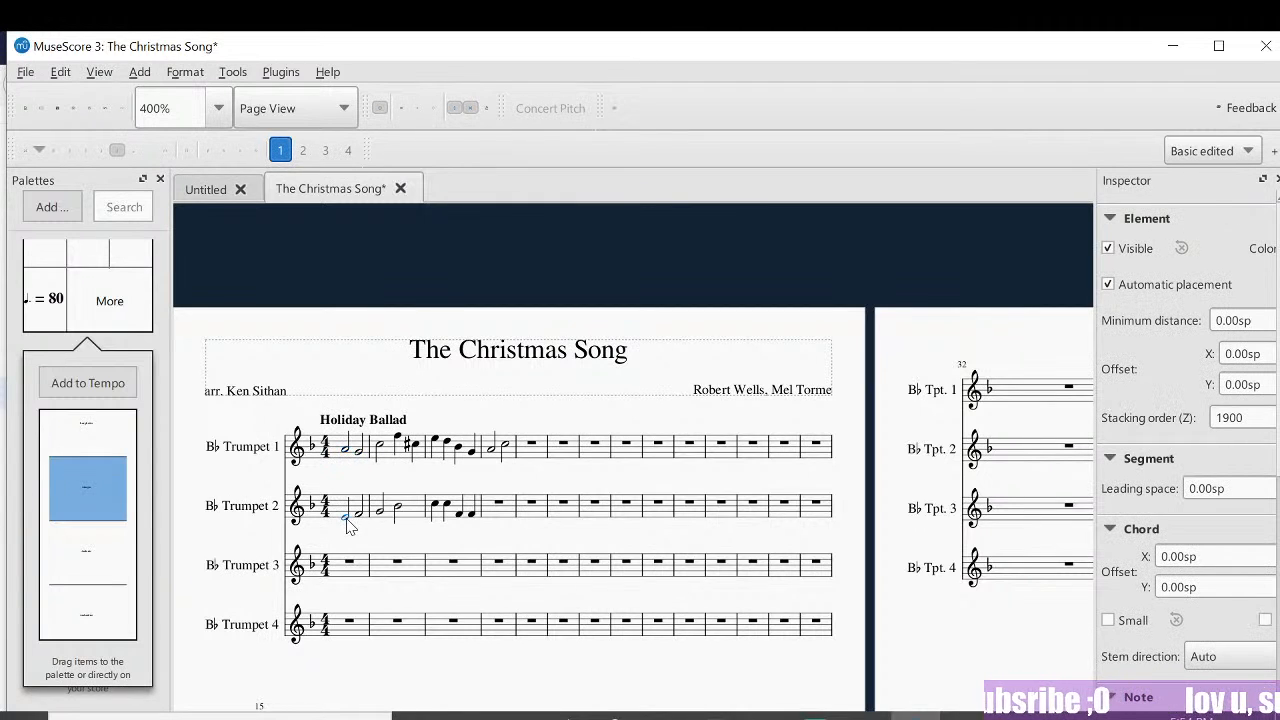
{"action": "left_click", "coordinate": [388, 436]}
{"action": "left_click", "coordinate": [381, 450]}
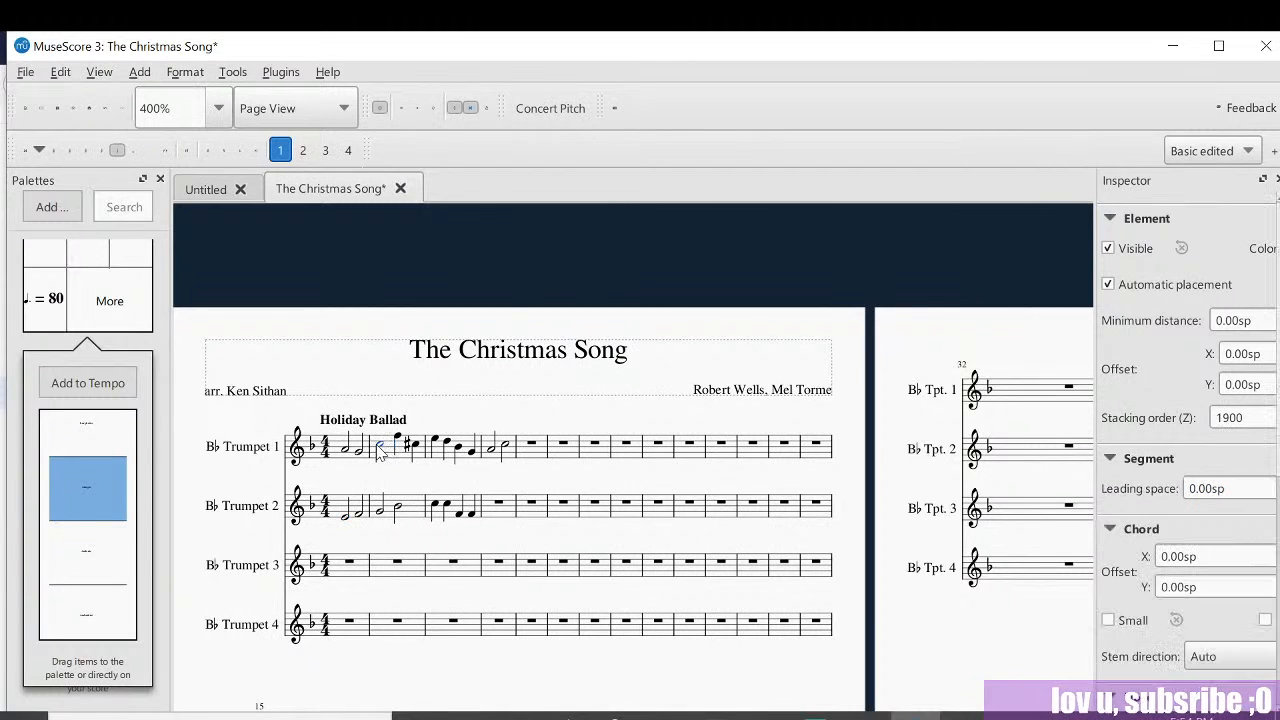
{"action": "key", "text": "space"}
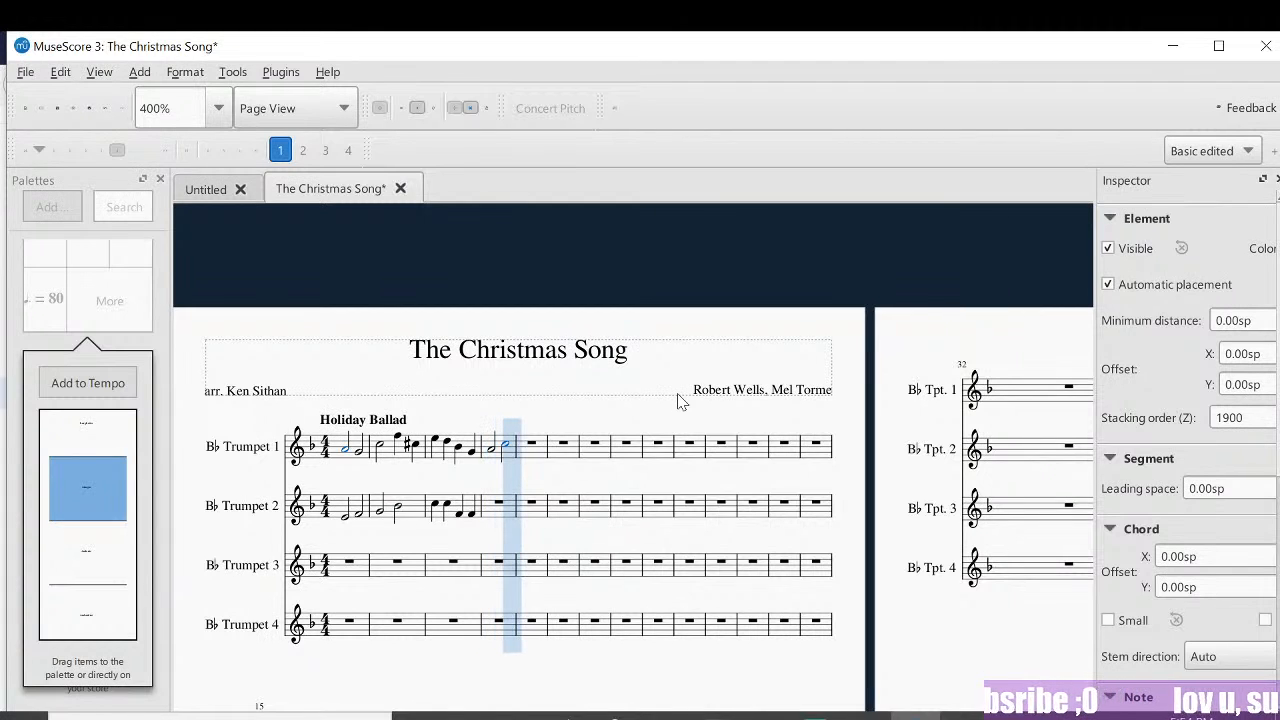
{"action": "key", "text": "space"}
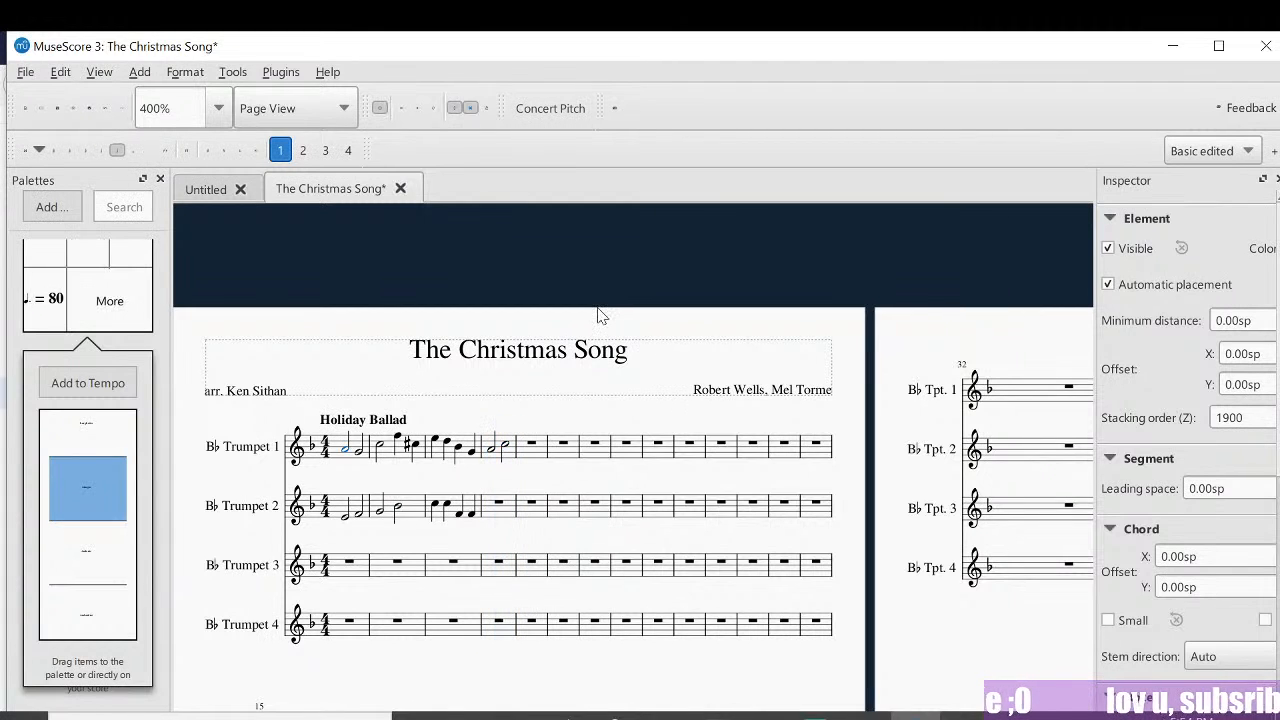
Step: Save the score as The_Christmas_Song in MuseScore 3 file format in the Scores folder
{"action": "key", "text": "ctrl+s"}
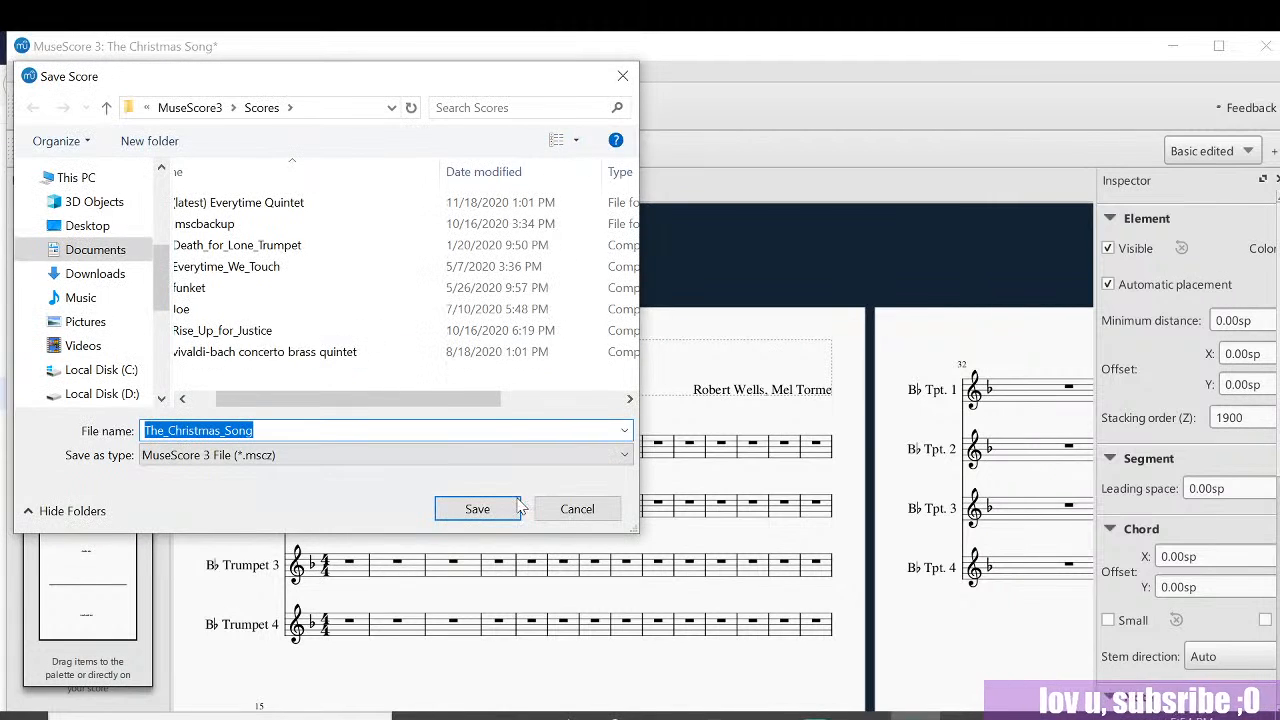
{"action": "left_click", "coordinate": [481, 510]}
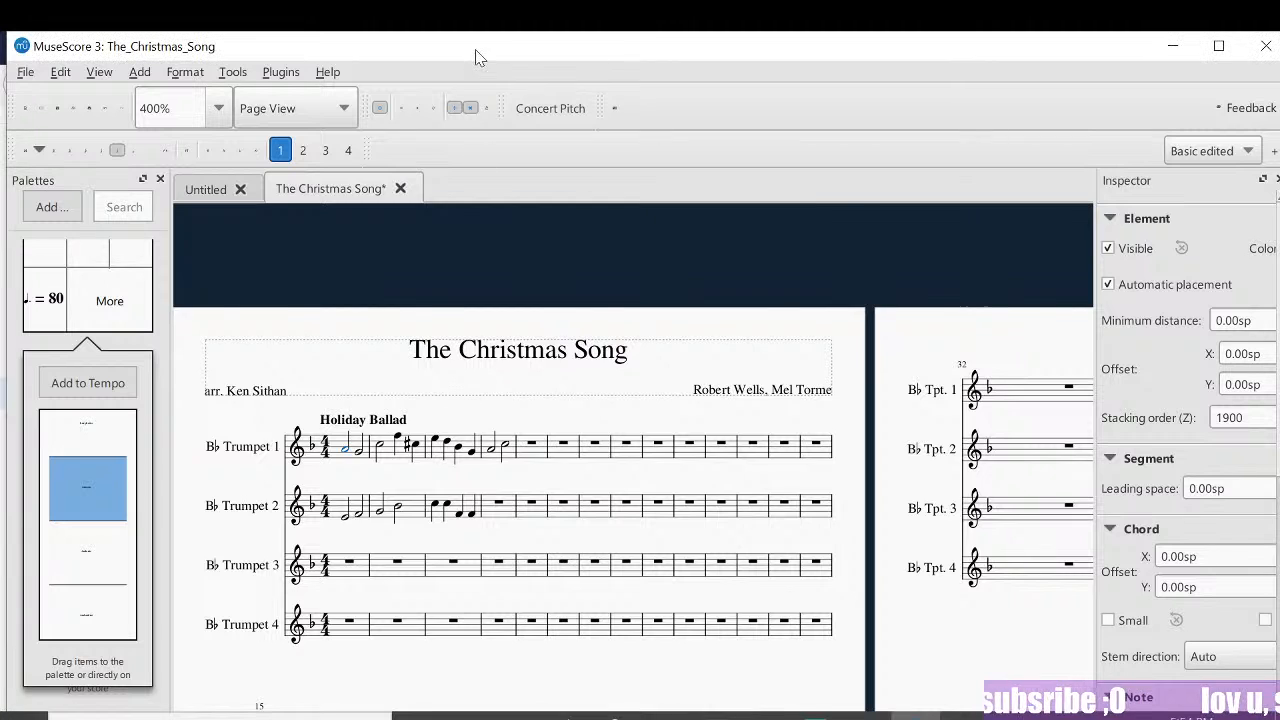
{"action": "scroll", "coordinate": [320, 385], "scroll_direction": "up", "scroll_amount": 3}
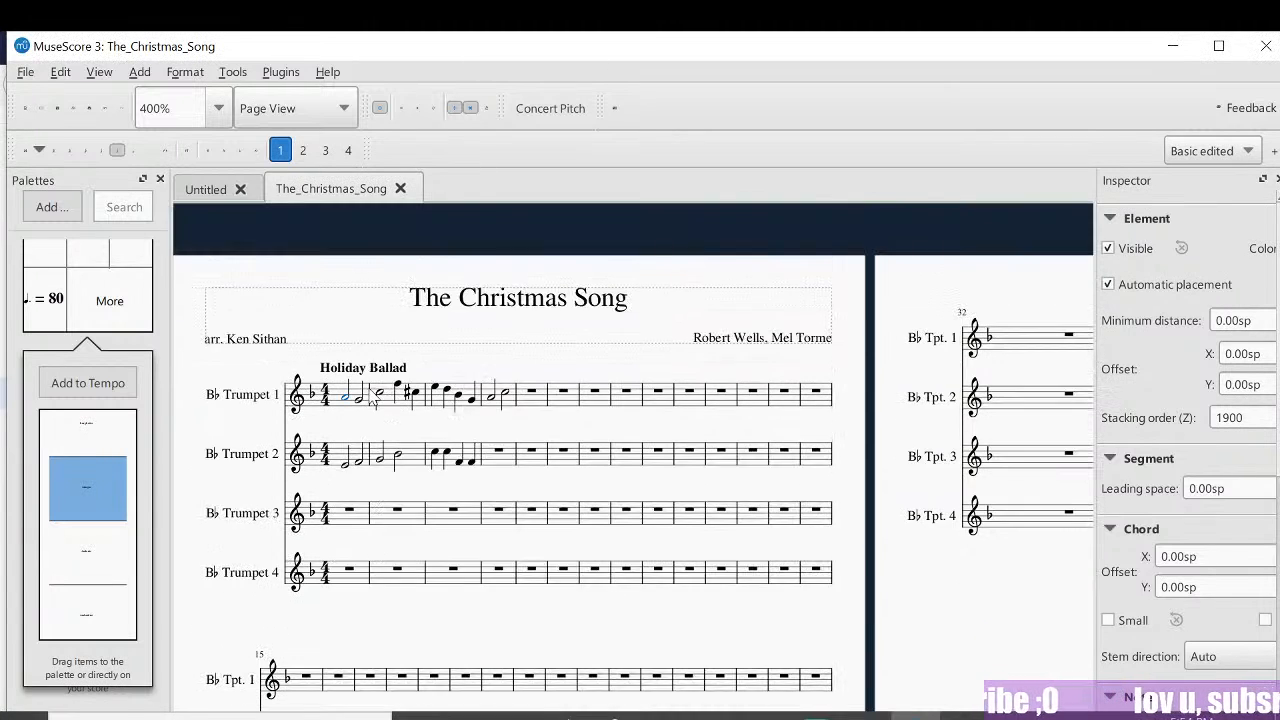
{"action": "scroll", "coordinate": [372, 398], "scroll_direction": "down", "scroll_amount": 2}
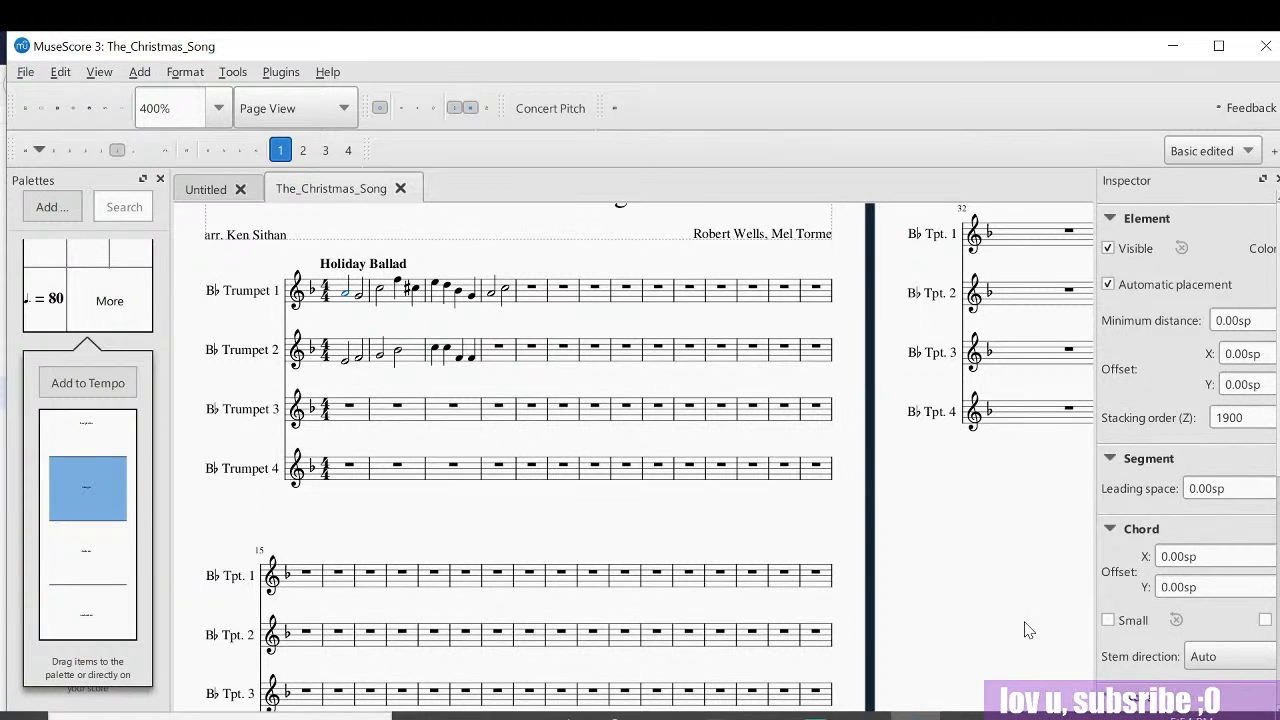
{"action": "left_click", "coordinate": [815, 716]}
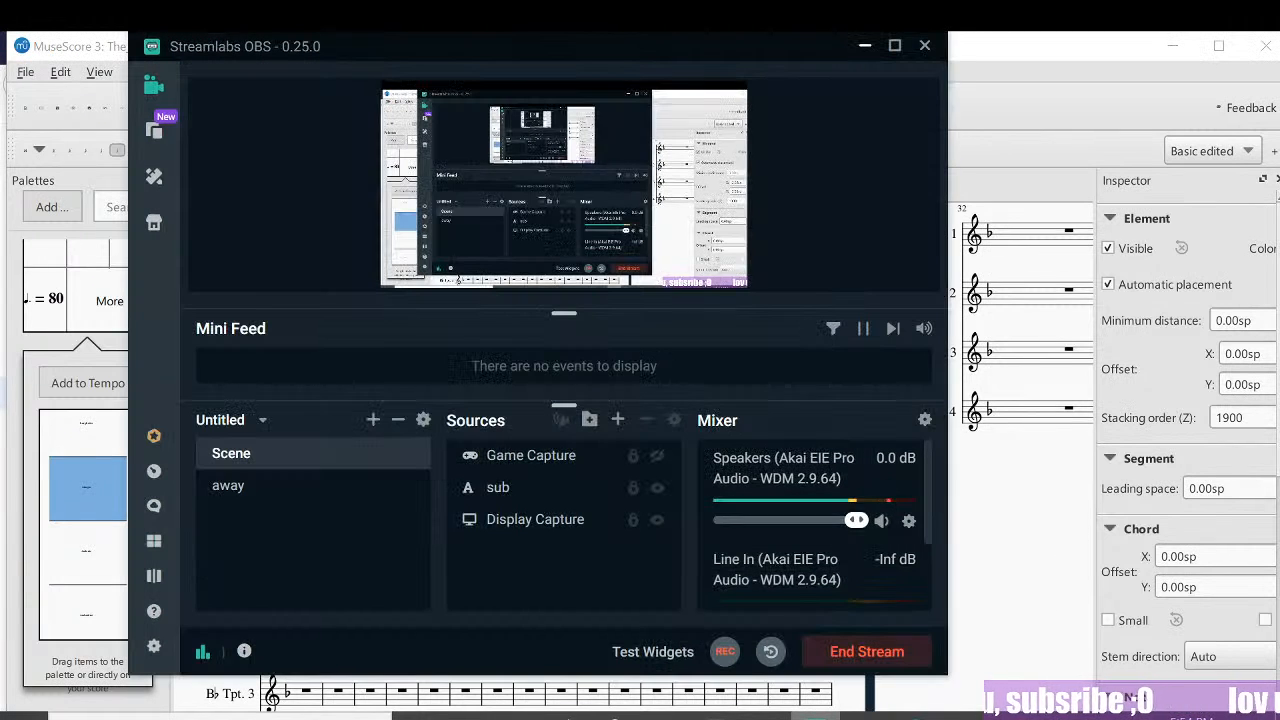
{"action": "left_click", "coordinate": [815, 716]}
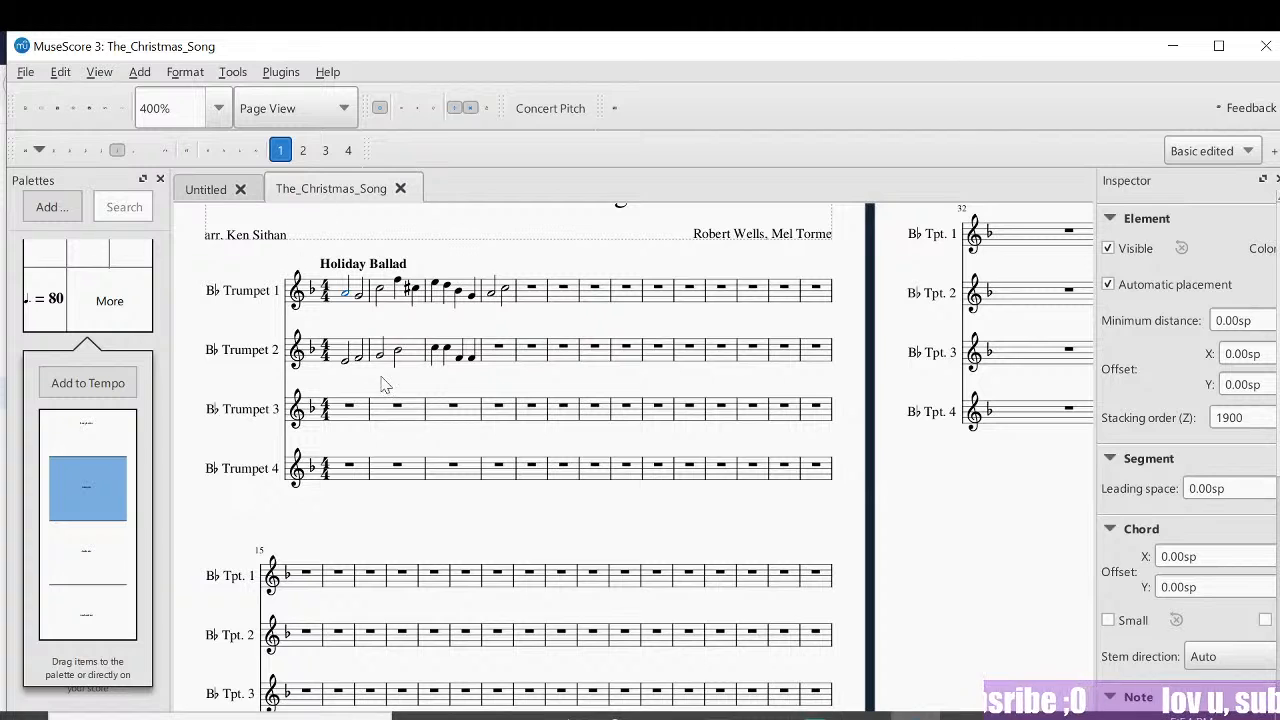
{"action": "scroll", "coordinate": [578, 293], "scroll_direction": "up", "scroll_amount": 2}
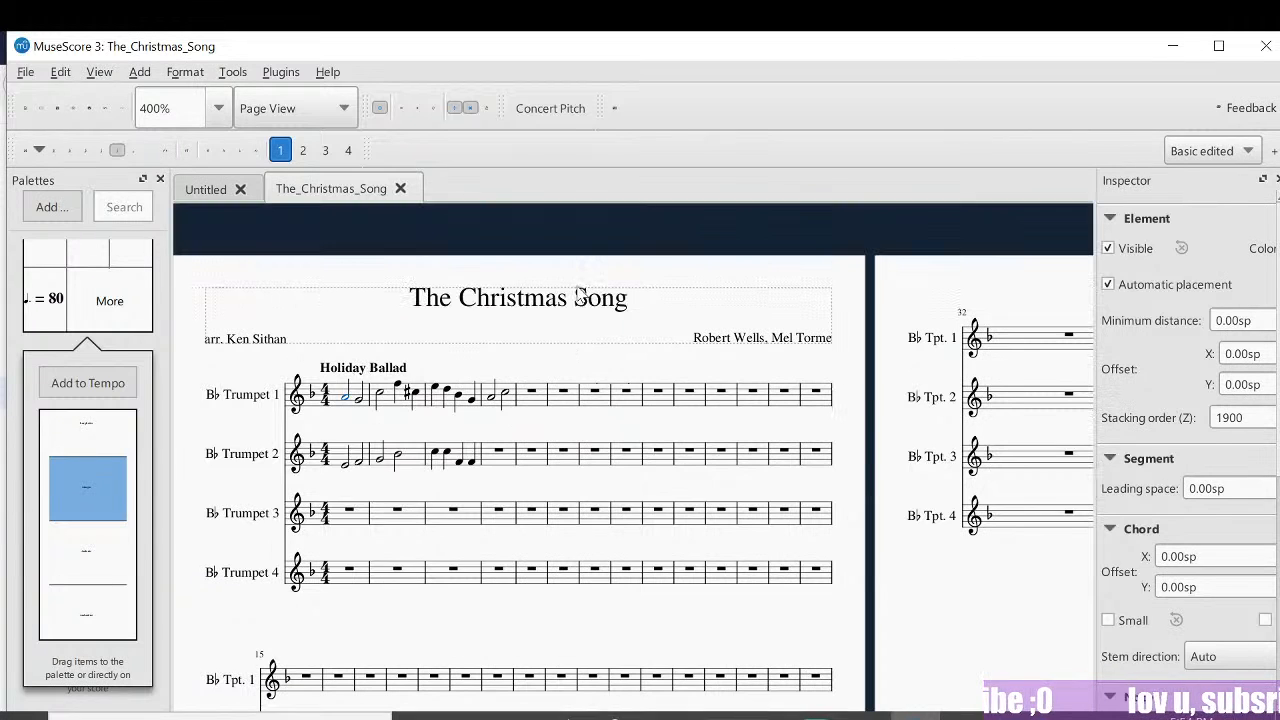
{"action": "left_click", "coordinate": [464, 300]}
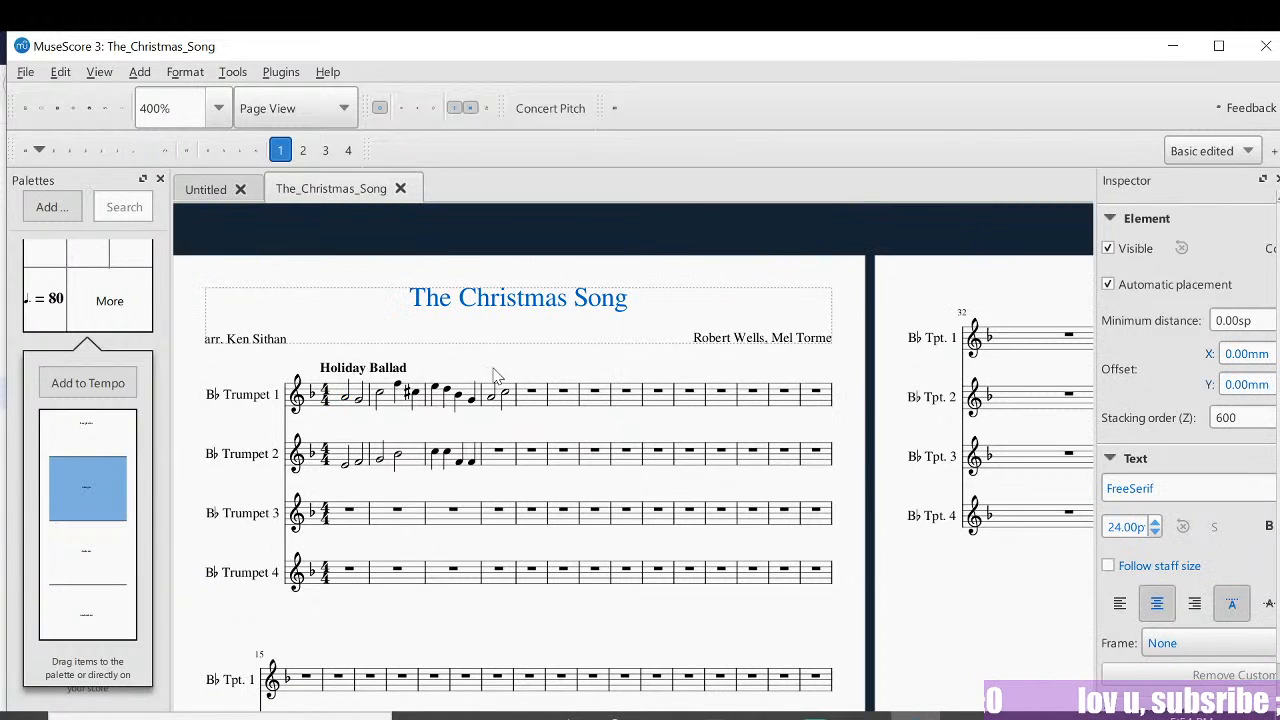
{"action": "left_click", "coordinate": [277, 334]}
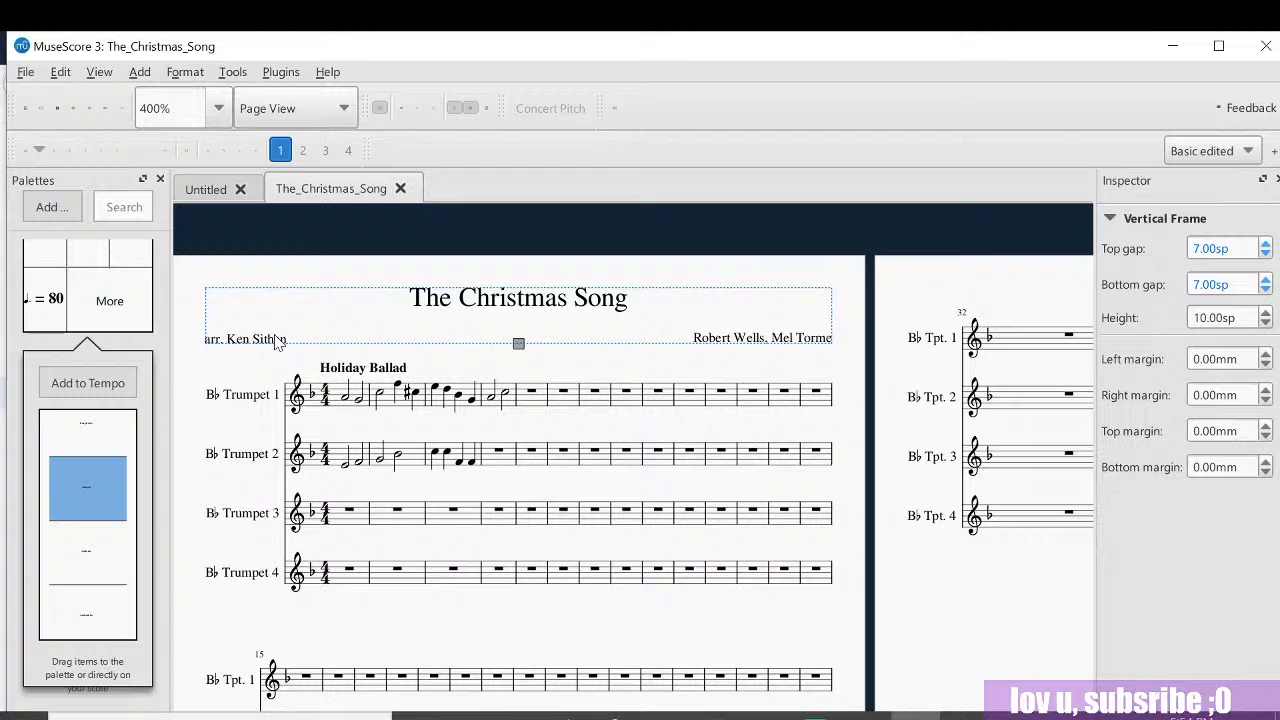
Step: Play back the first two measures of Trumpets 1 and 2 from Trumpet 2's opening note
{"action": "left_click", "coordinate": [345, 465]}
{"action": "left_click", "coordinate": [350, 510]}
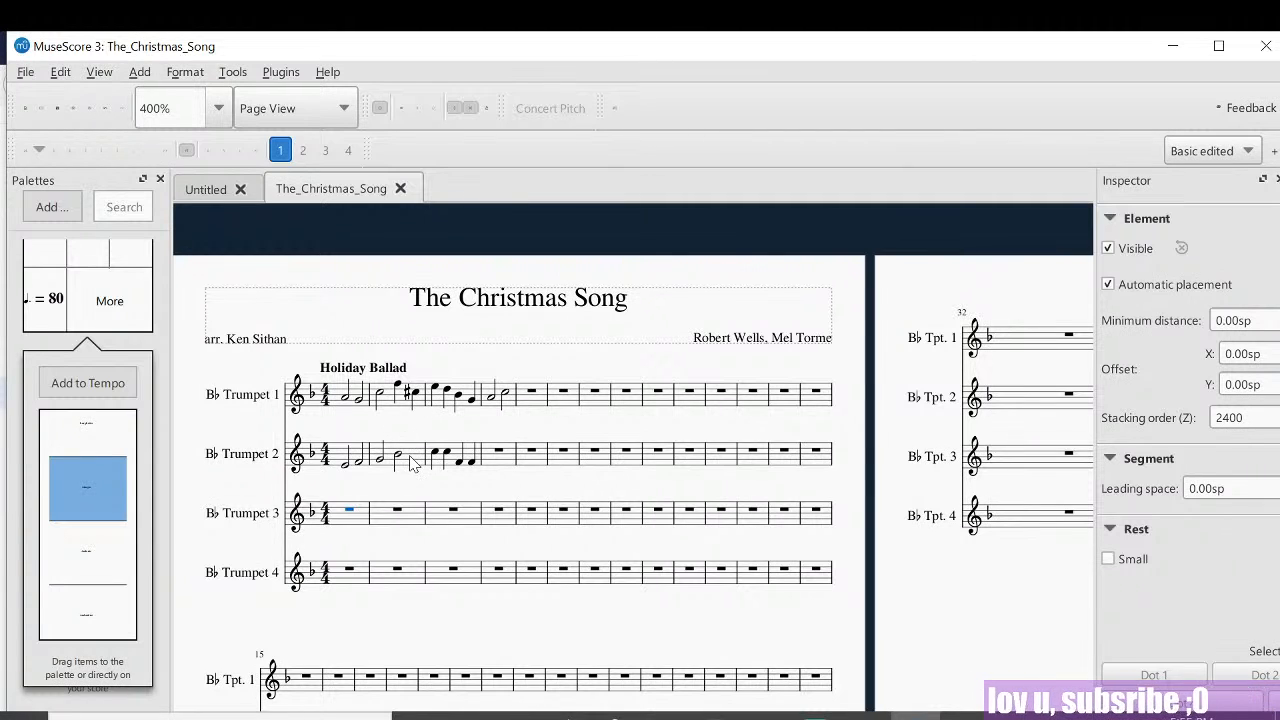
{"action": "left_click", "coordinate": [346, 465]}
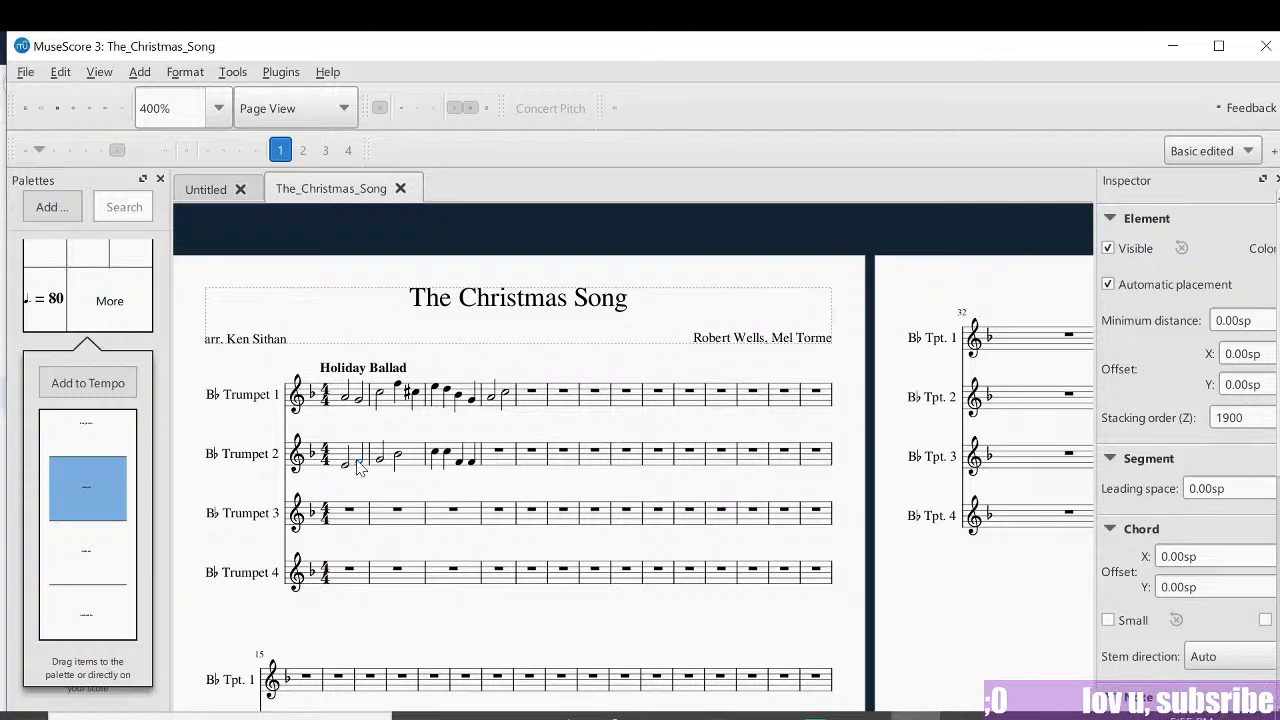
{"action": "key", "text": "space"}
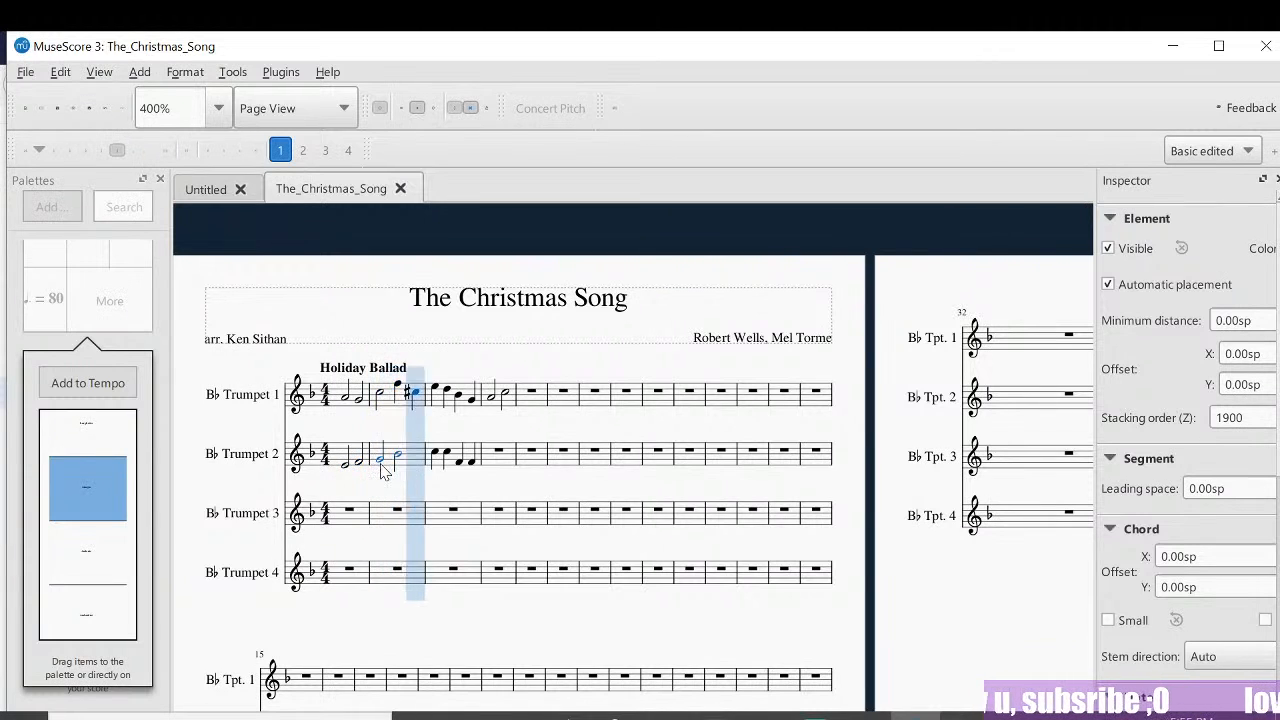
{"action": "key", "text": "space"}
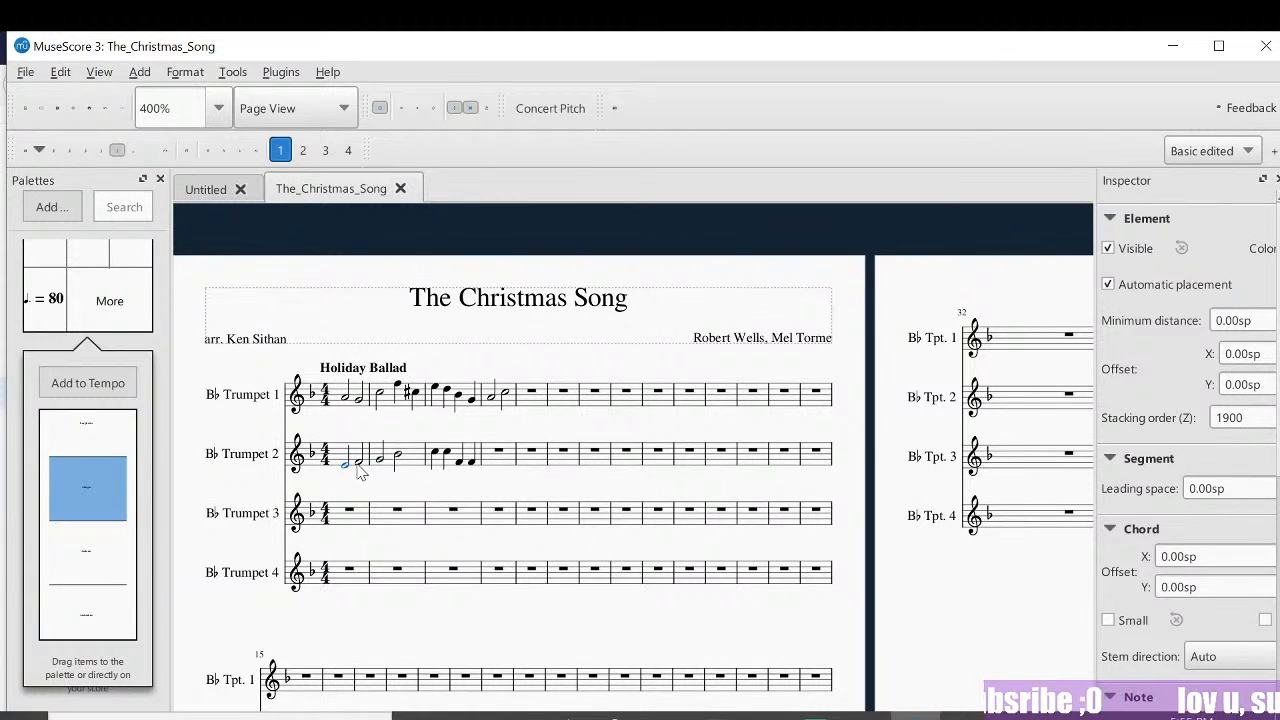
Step: Try raising Trumpet 2's second half note in measure 2 to C and listen to it against Trumpet 1
{"action": "left_click", "coordinate": [358, 461]}
{"action": "left_click", "coordinate": [381, 460]}
{"action": "left_click", "coordinate": [398, 454]}
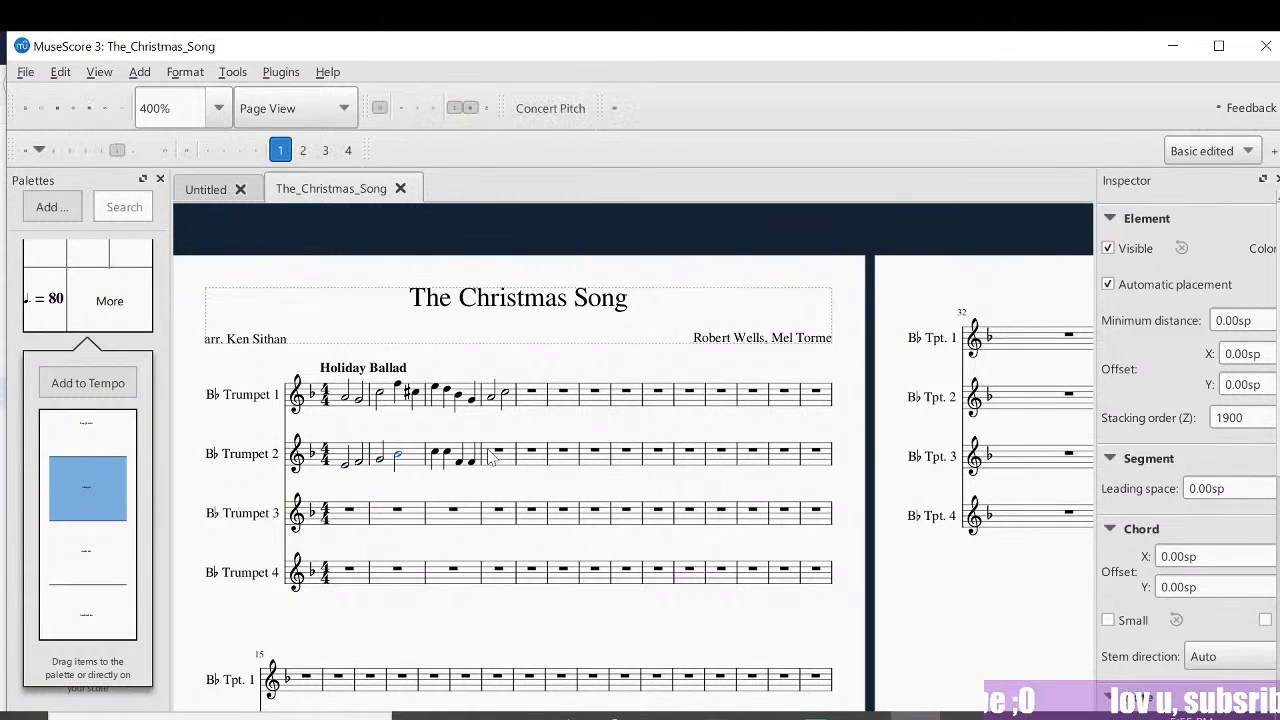
{"action": "key", "text": "Up"}
{"action": "key", "text": "Up"}
{"action": "key", "text": "space"}
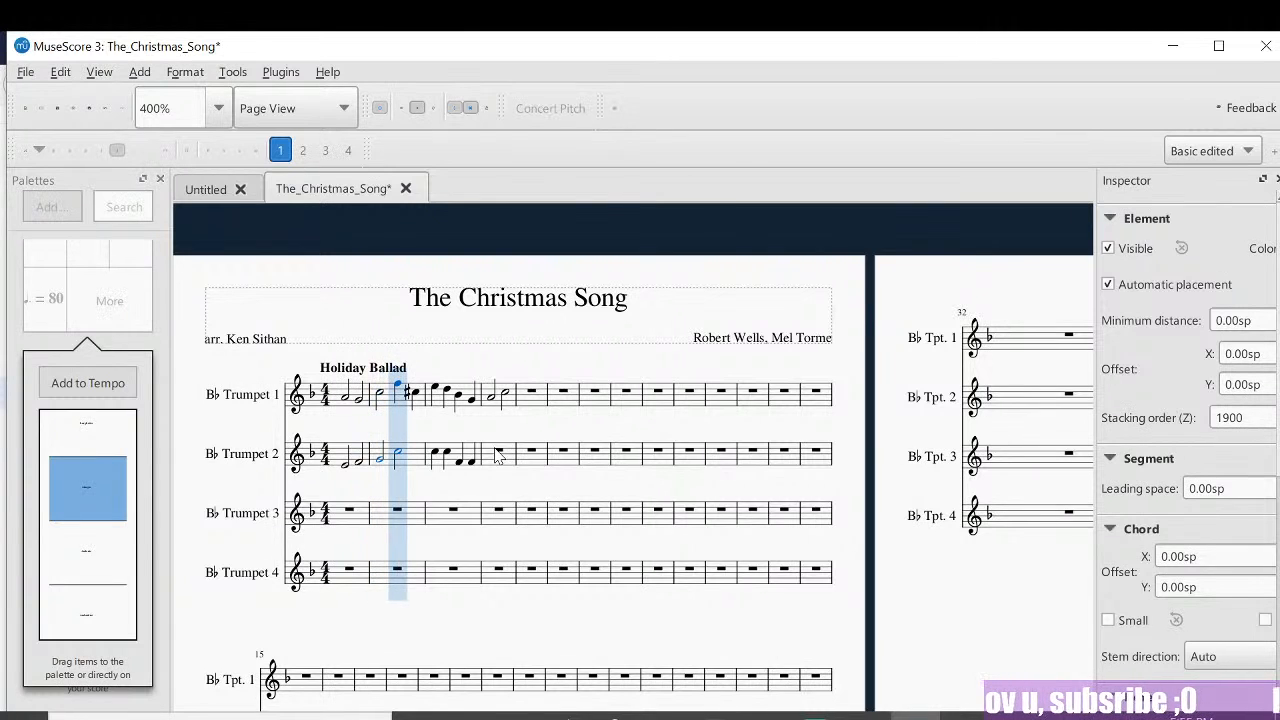
{"action": "key", "text": "space"}
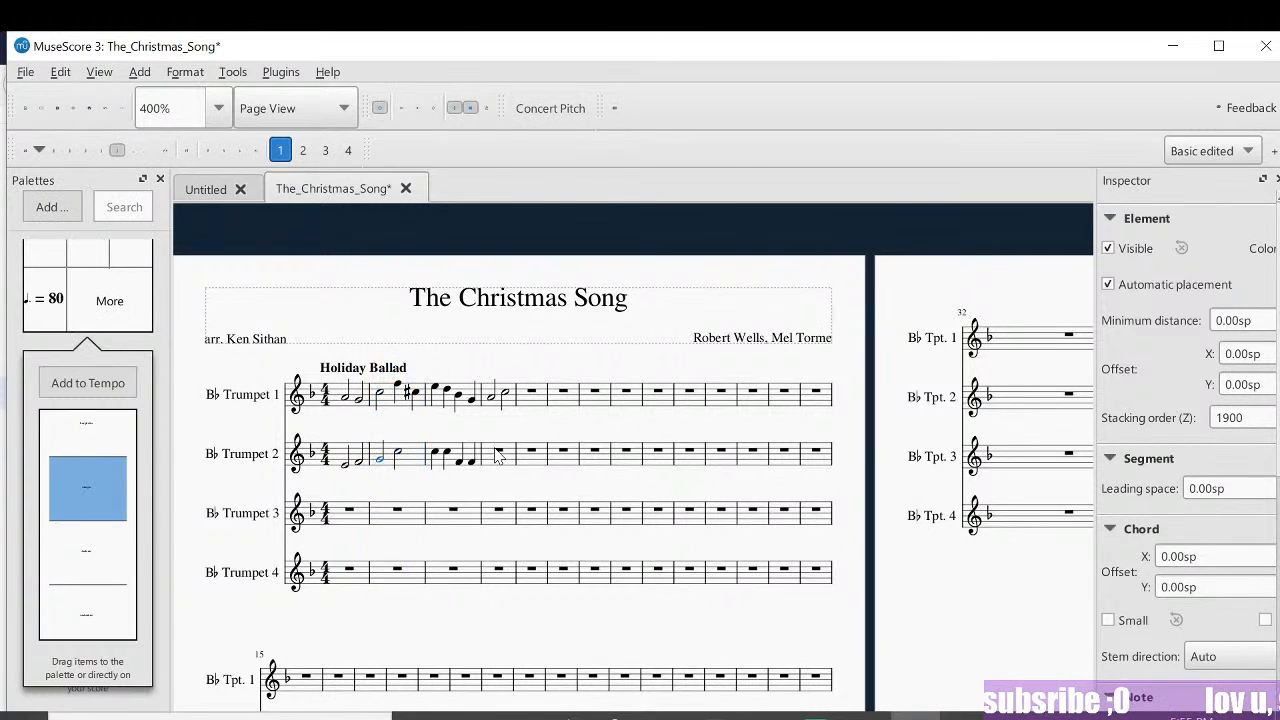
{"action": "left_click", "coordinate": [400, 457]}
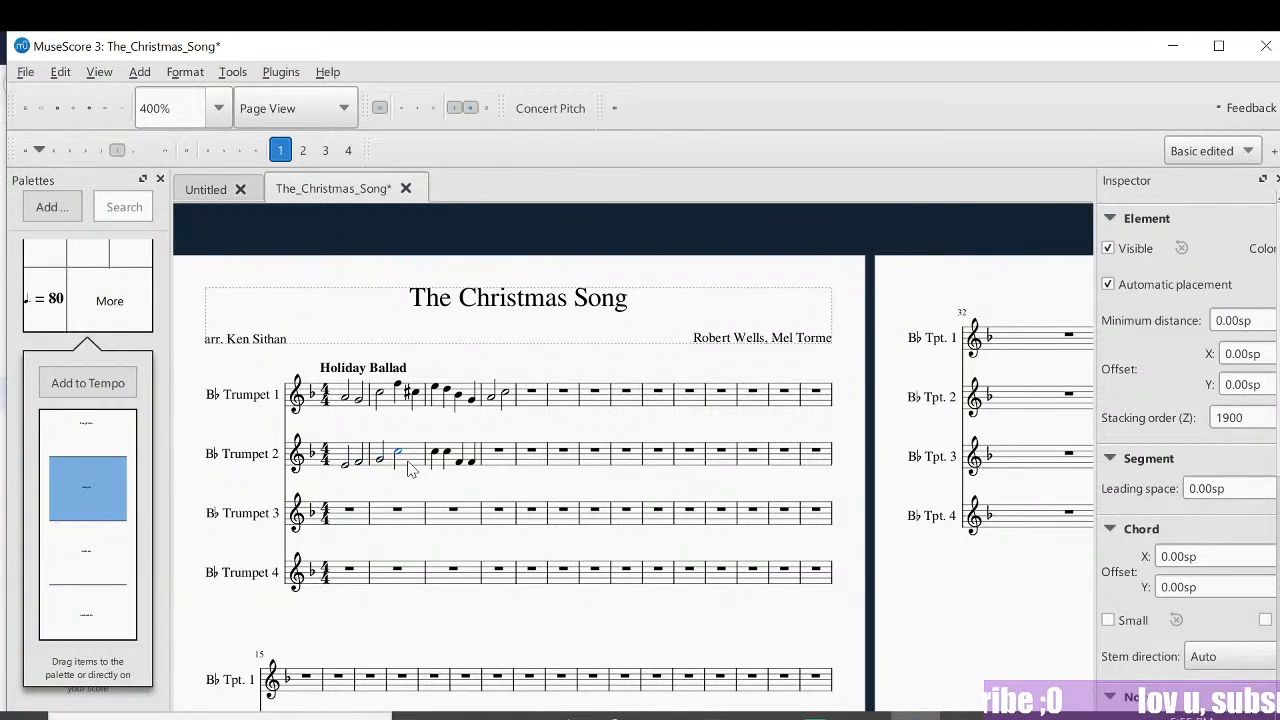
Step: Enter a low C half note at the start of Trumpet 3's first measure and play it with the upper parts
{"action": "left_click", "coordinate": [352, 511]}
{"action": "key", "text": "n"}
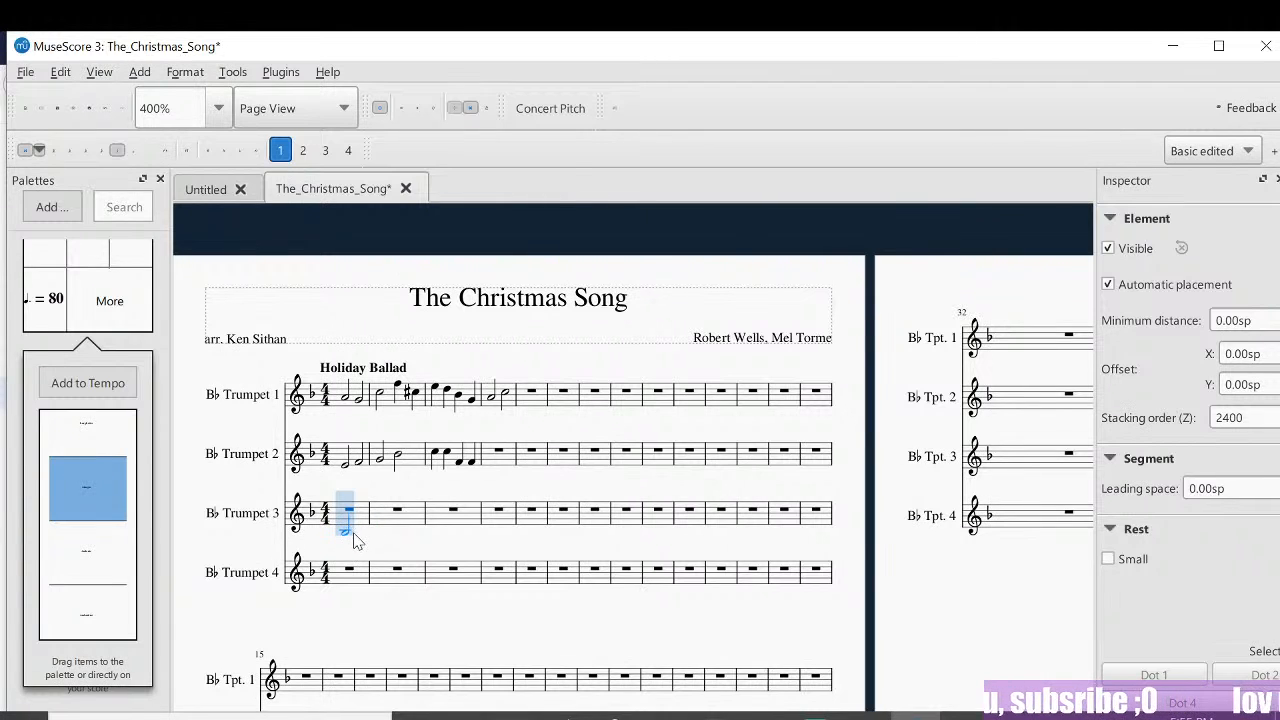
{"action": "left_click", "coordinate": [356, 534]}
{"action": "key", "text": "Escape"}
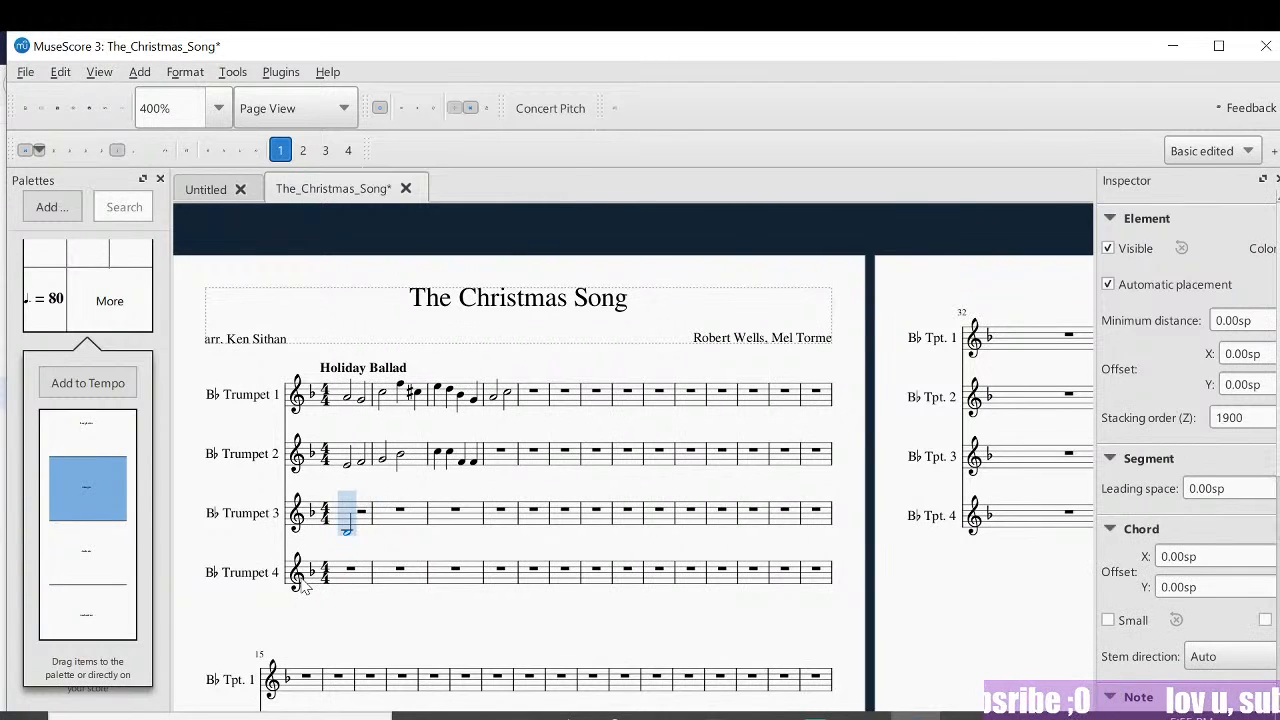
{"action": "key", "text": "space"}
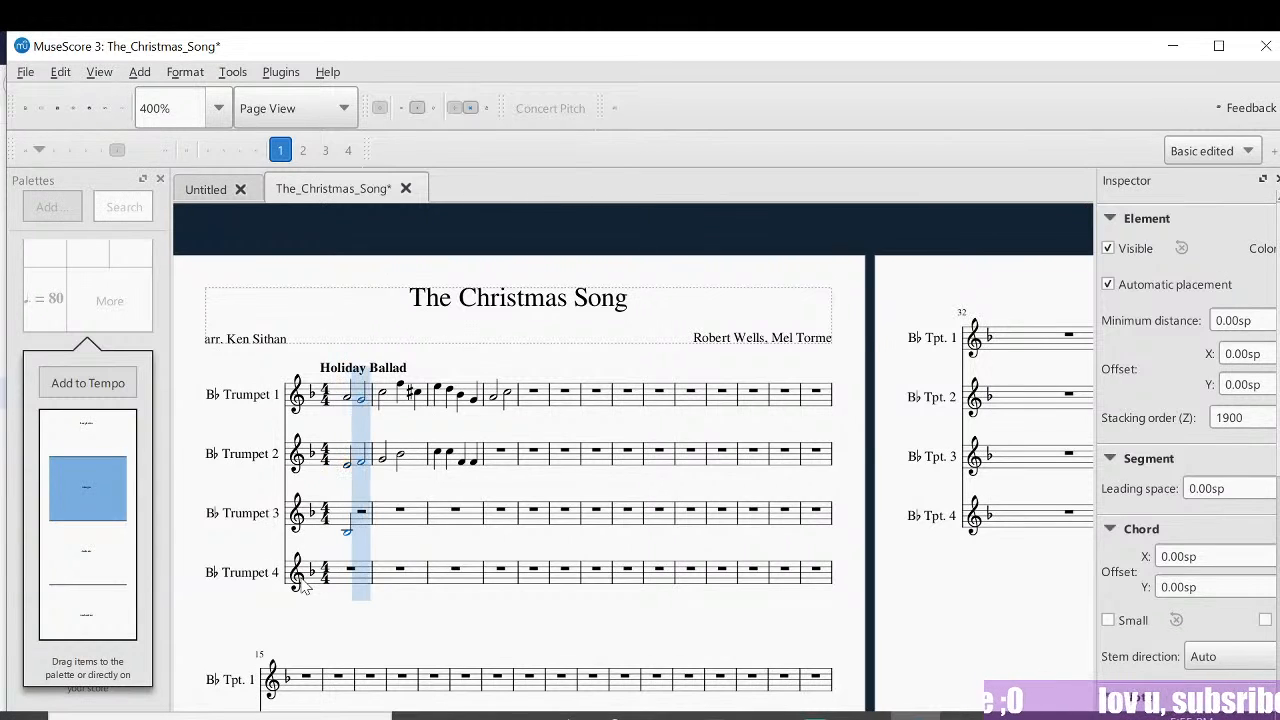
{"action": "key", "text": "space"}
{"action": "key", "text": "Left"}
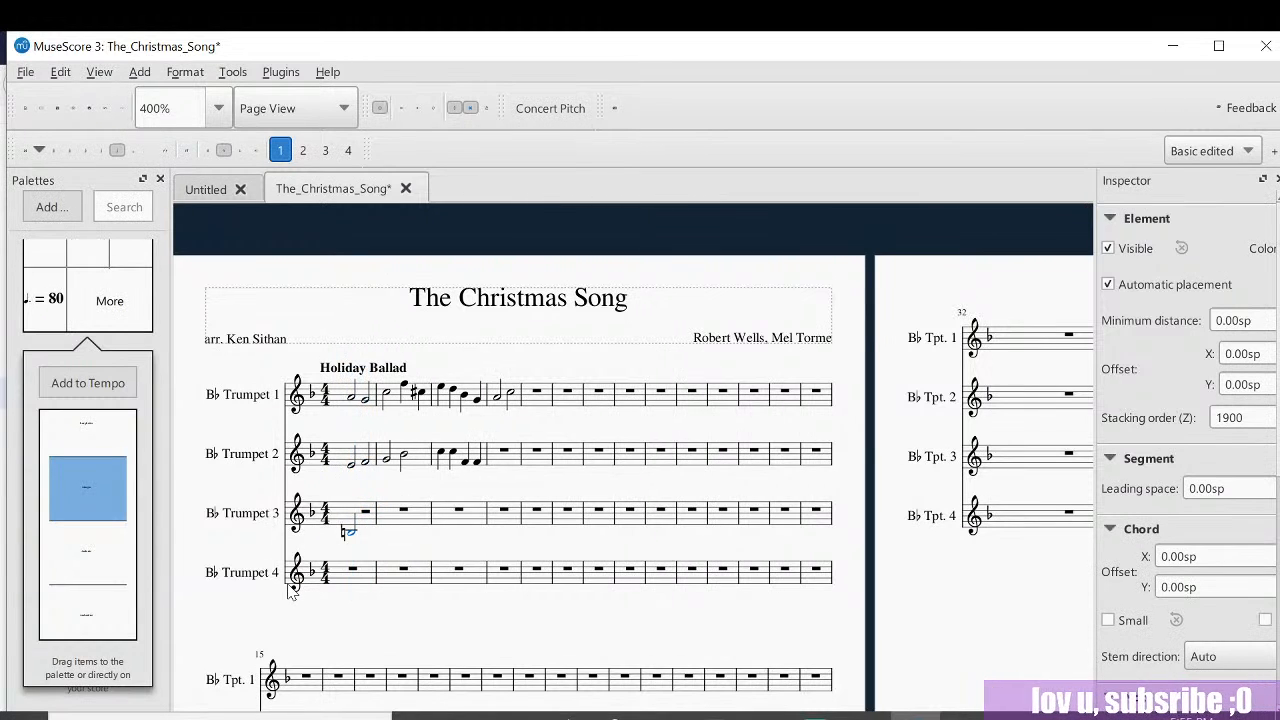
{"action": "key", "text": "space"}
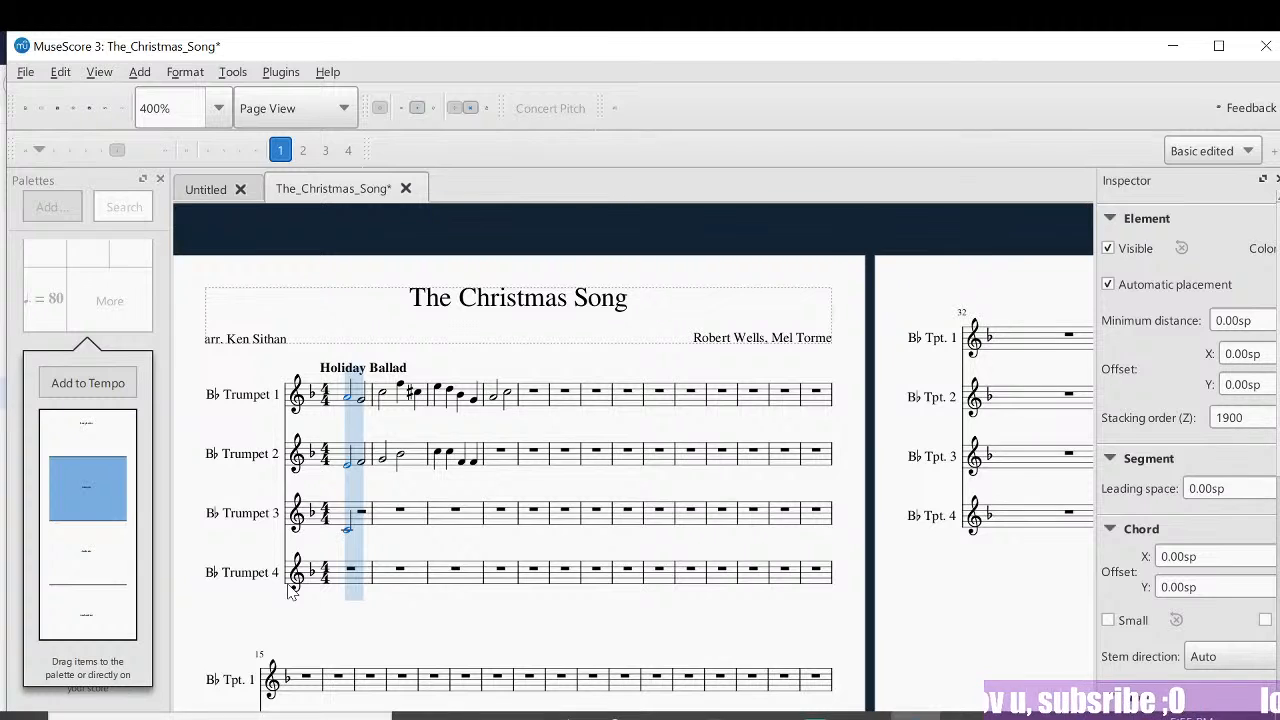
{"action": "key", "text": "space"}
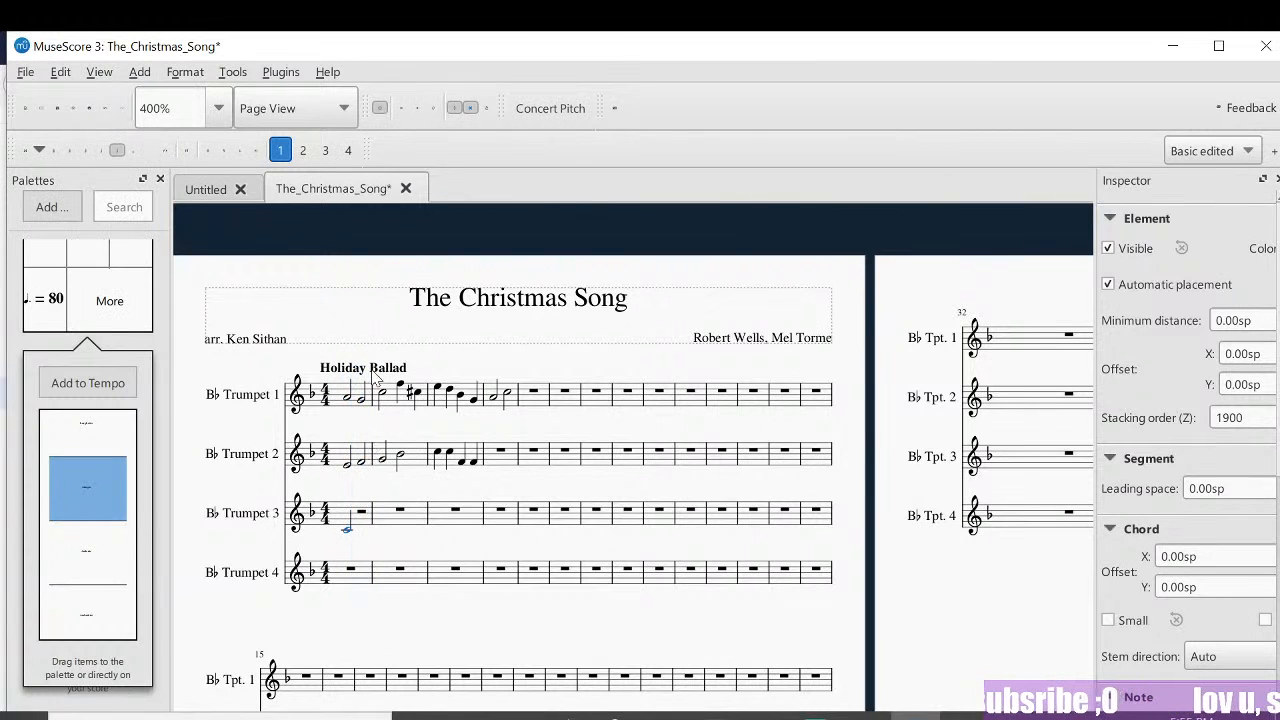
Step: Enter a second low C half note on beat 3 of Trumpet 3's first measure and play back the measure
{"action": "left_click", "coordinate": [367, 519]}
{"action": "left_click", "coordinate": [361, 516]}
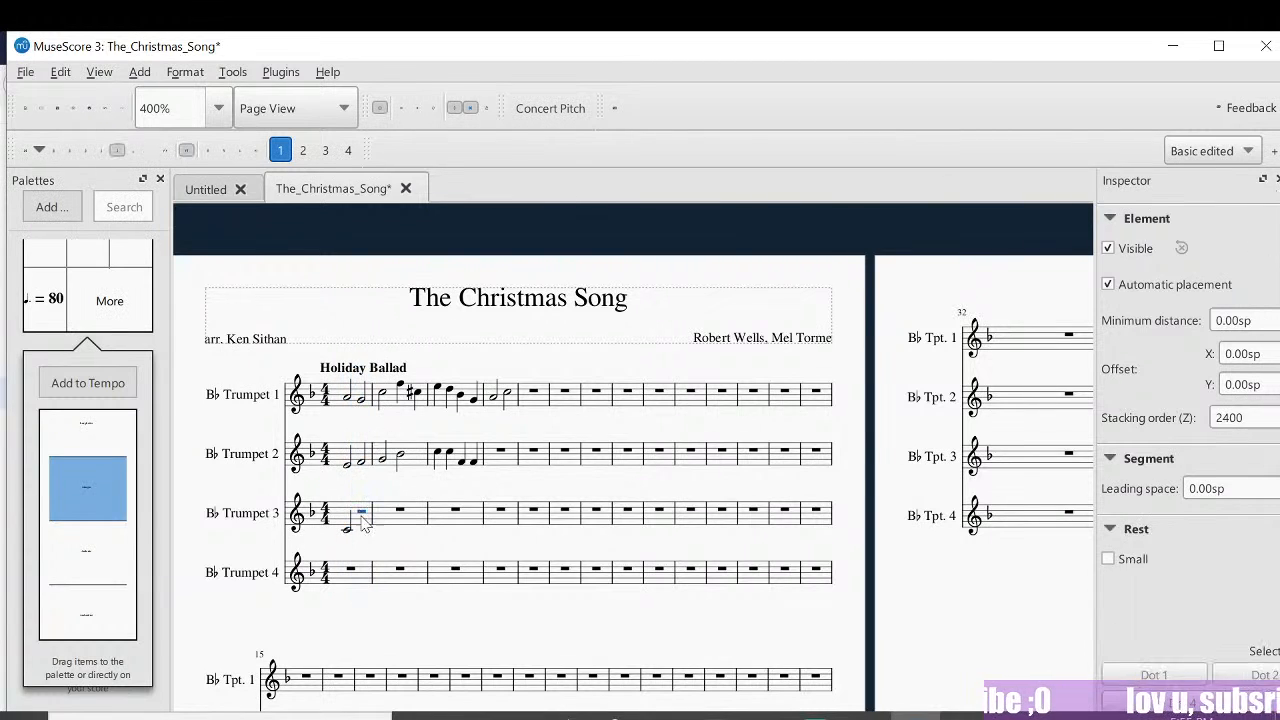
{"action": "key", "text": "n"}
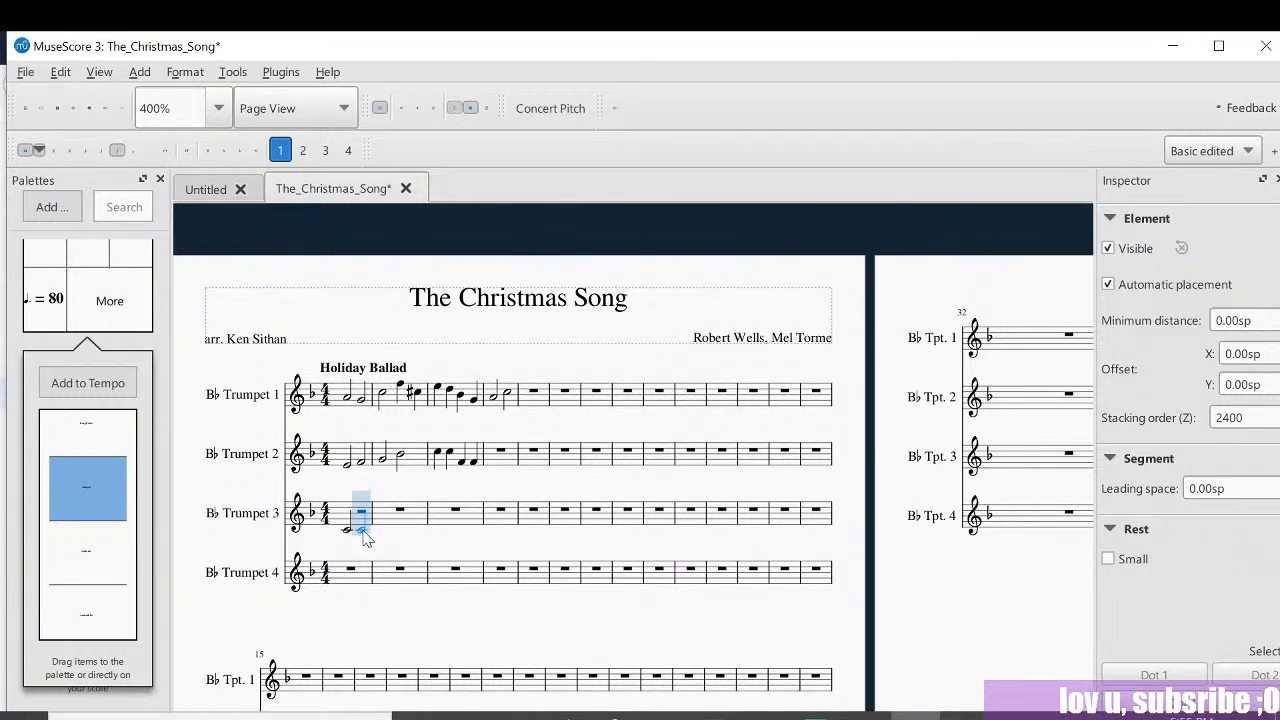
{"action": "left_click", "coordinate": [365, 535]}
{"action": "key", "text": "Left"}
{"action": "key", "text": "Left"}
{"action": "key", "text": "space"}
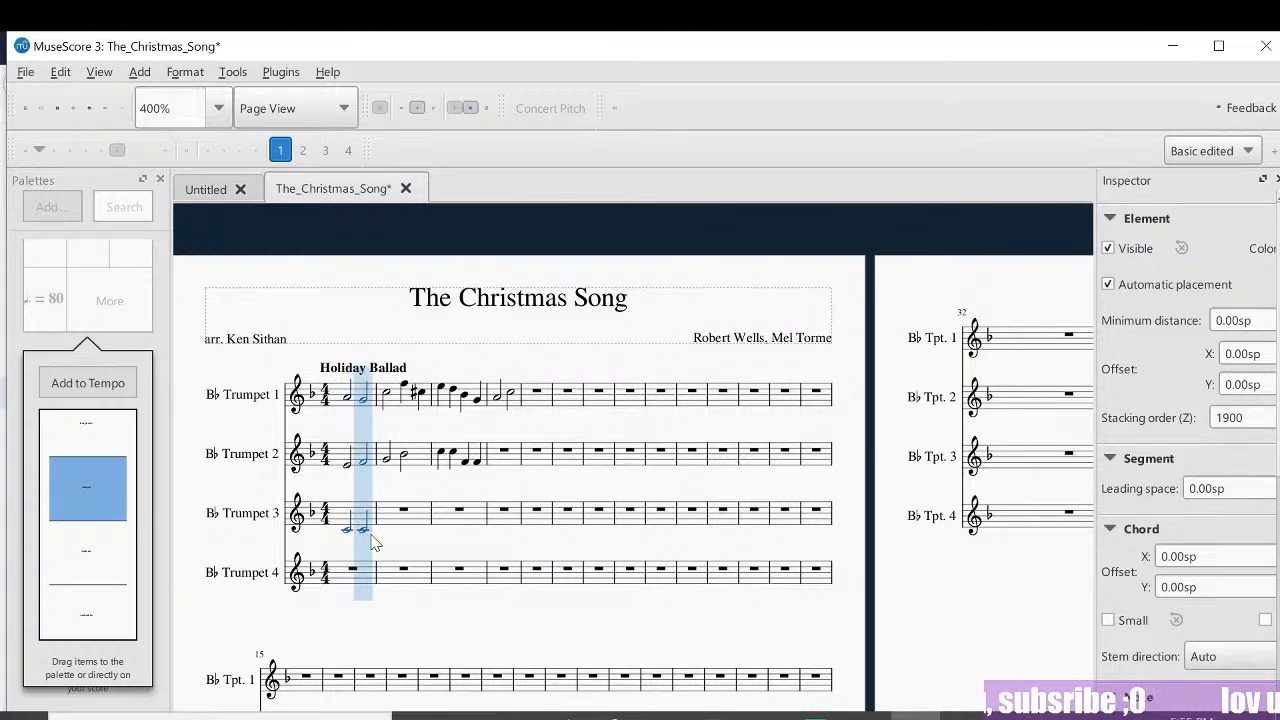
{"action": "key", "text": "space"}
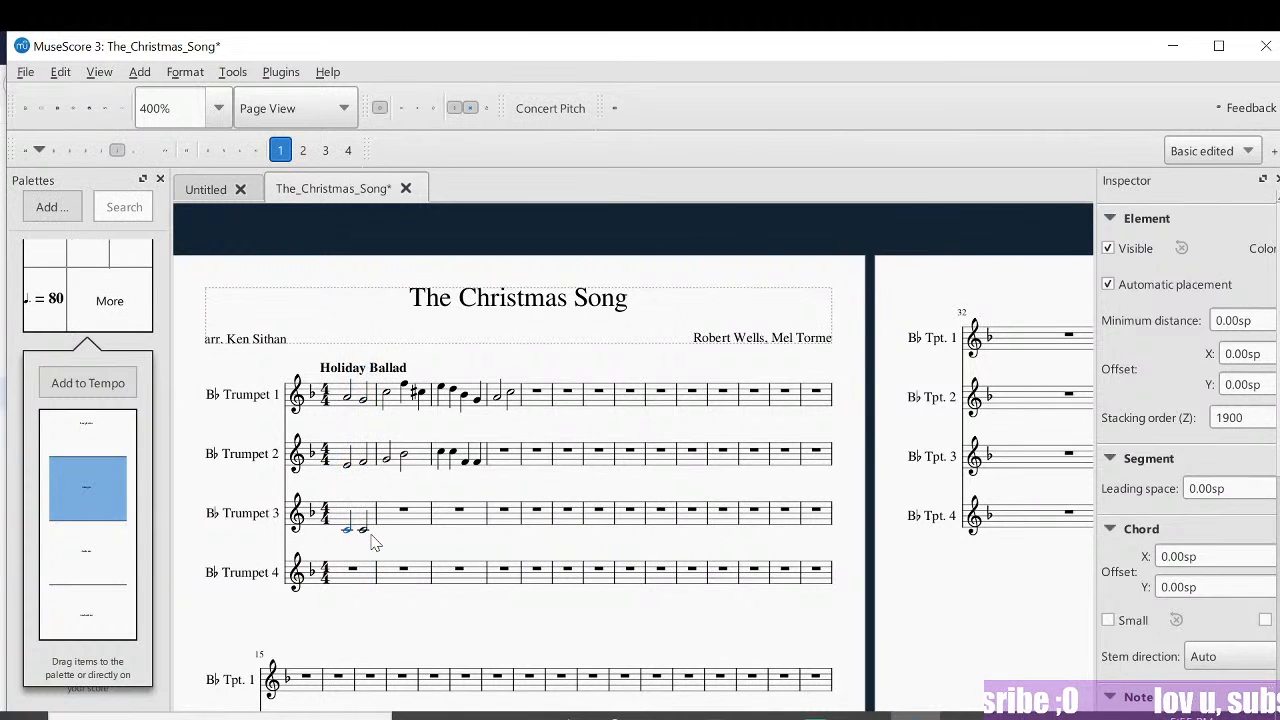
Step: Fill Trumpet 3's second measure with the ascending quarter notes C-sharp, D, E and F
{"action": "left_click", "coordinate": [388, 530]}
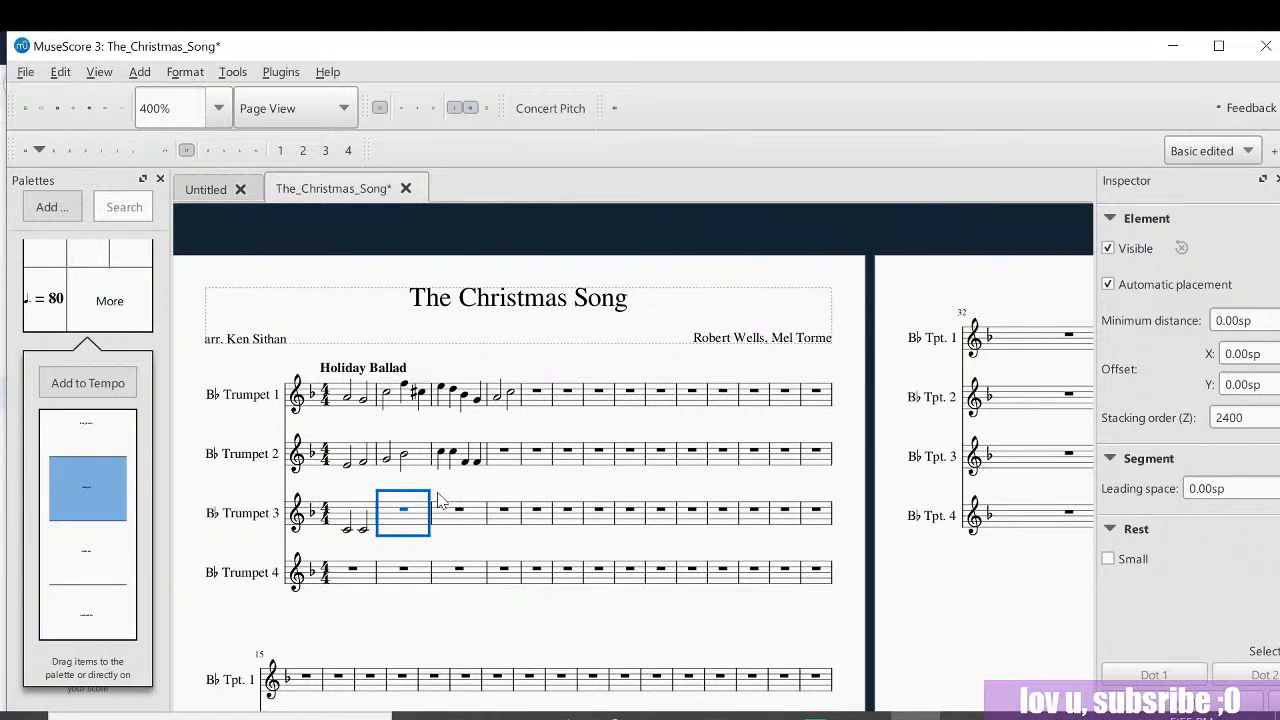
{"action": "left_click", "coordinate": [441, 494]}
{"action": "left_click", "coordinate": [387, 517]}
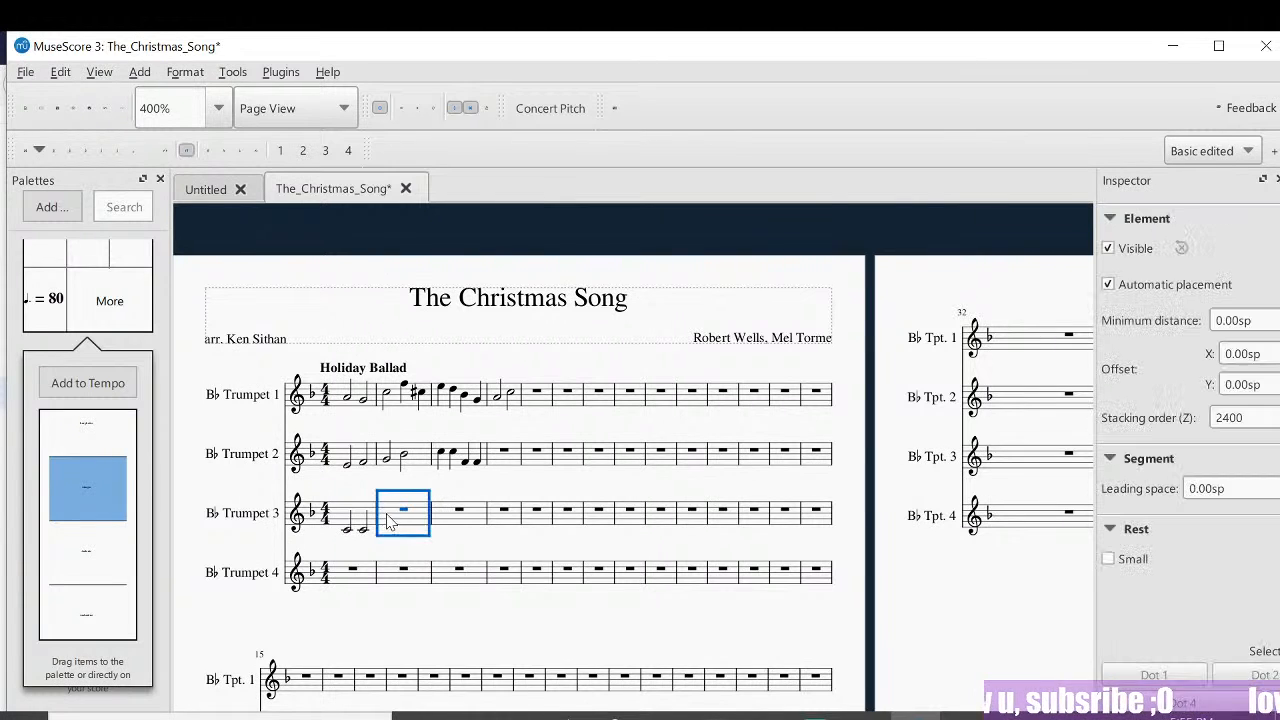
{"action": "key", "text": "n"}
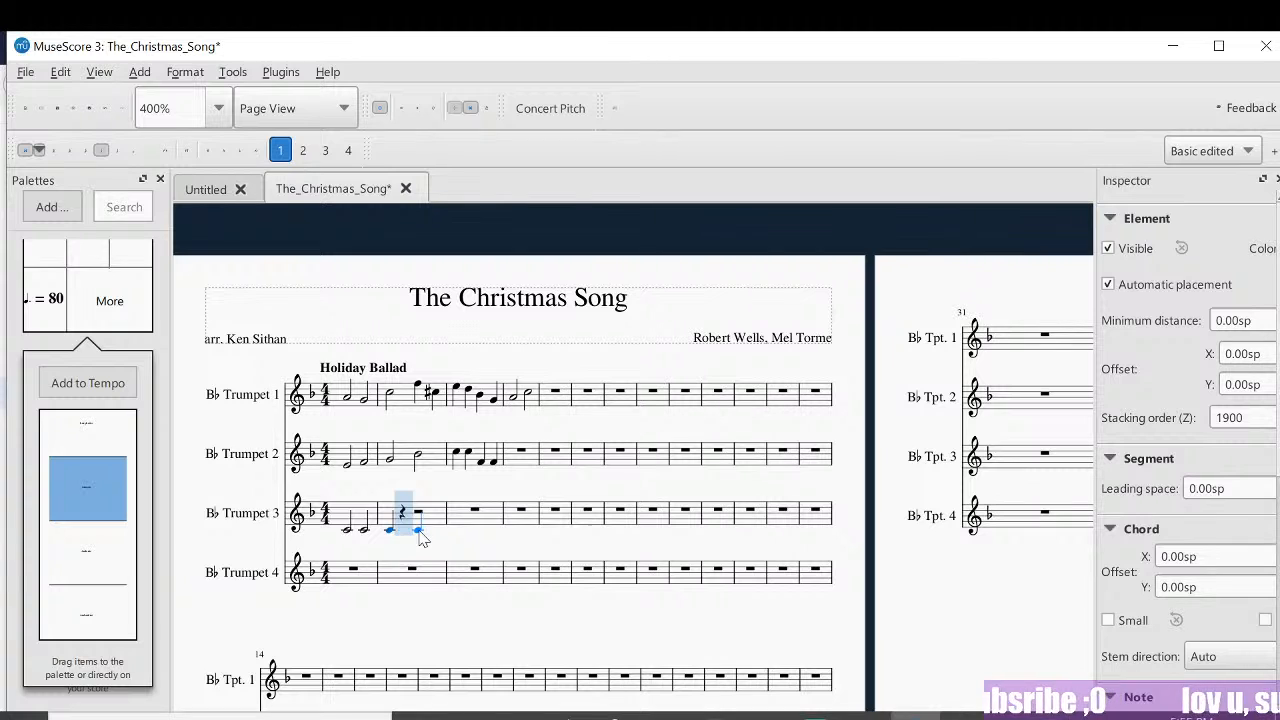
{"action": "left_click", "coordinate": [393, 538]}
{"action": "scroll", "coordinate": [420, 540], "scroll_direction": "up", "scroll_amount": 1}
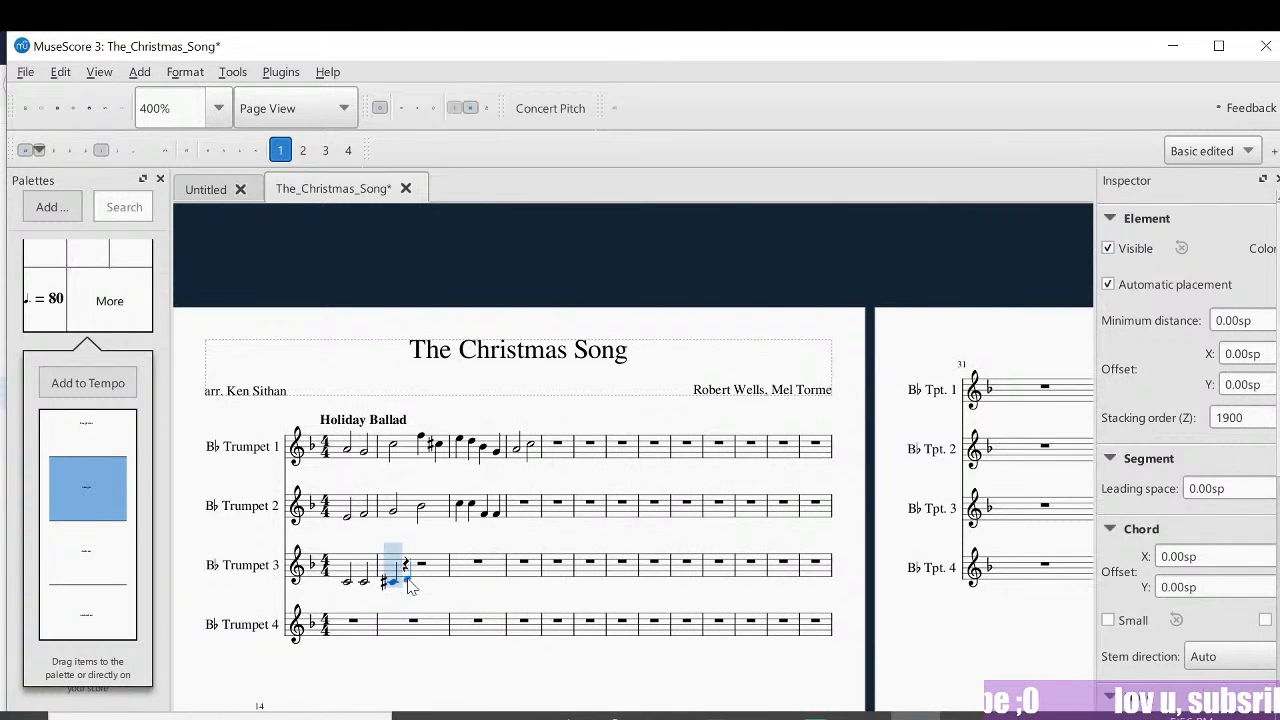
{"action": "left_click", "coordinate": [408, 580]}
{"action": "left_click", "coordinate": [423, 578]}
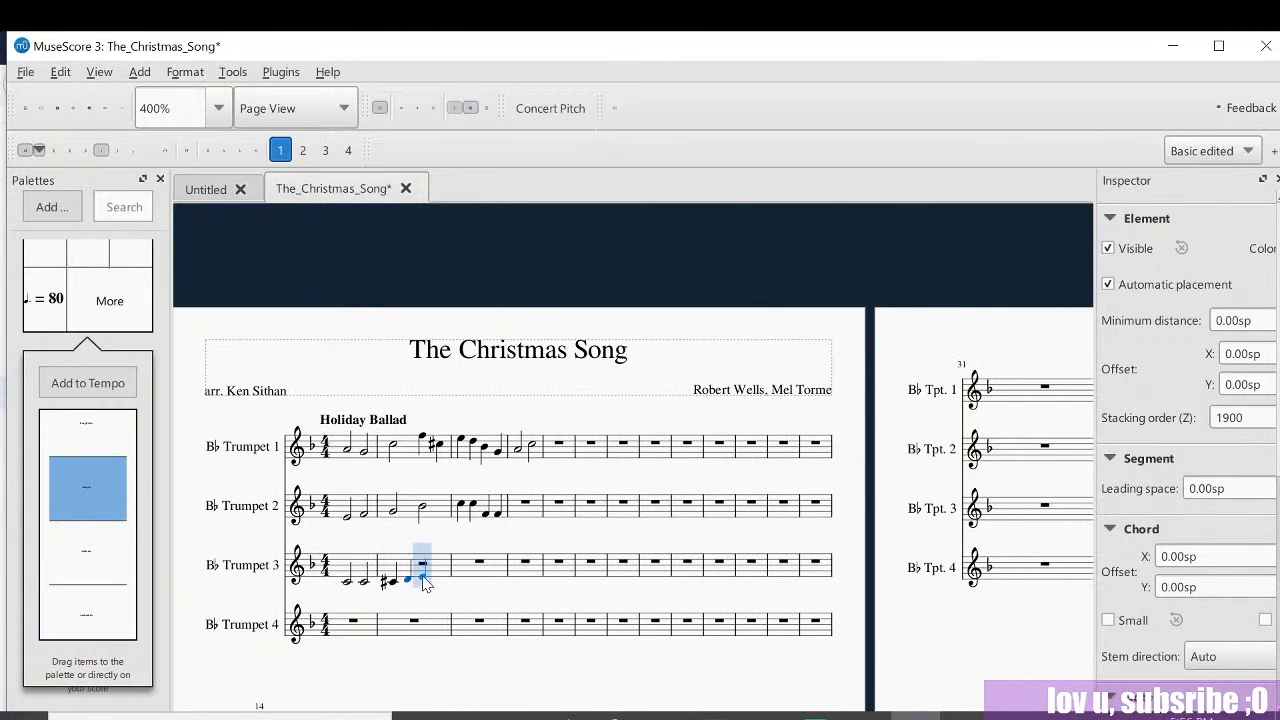
{"action": "left_click", "coordinate": [438, 576]}
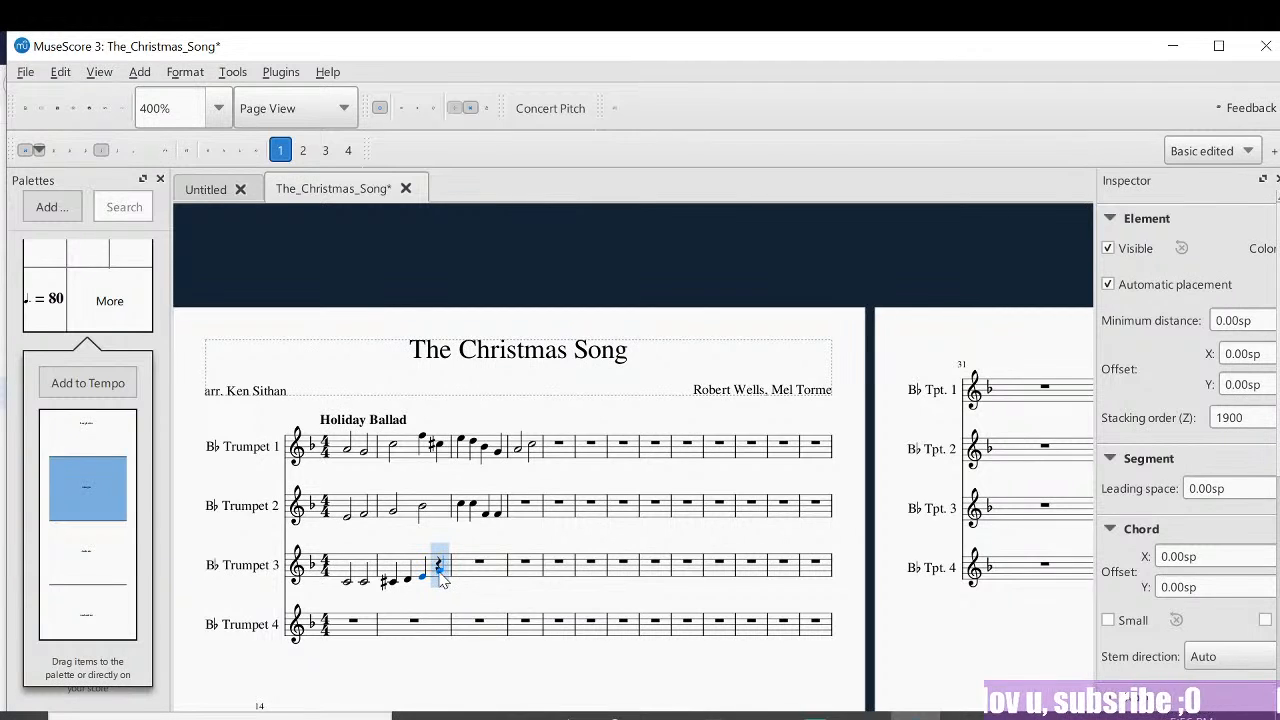
Step: Play back the score from Trumpet 3's first note through the new quarter-note line in measure 2
{"action": "key", "text": "Left"}
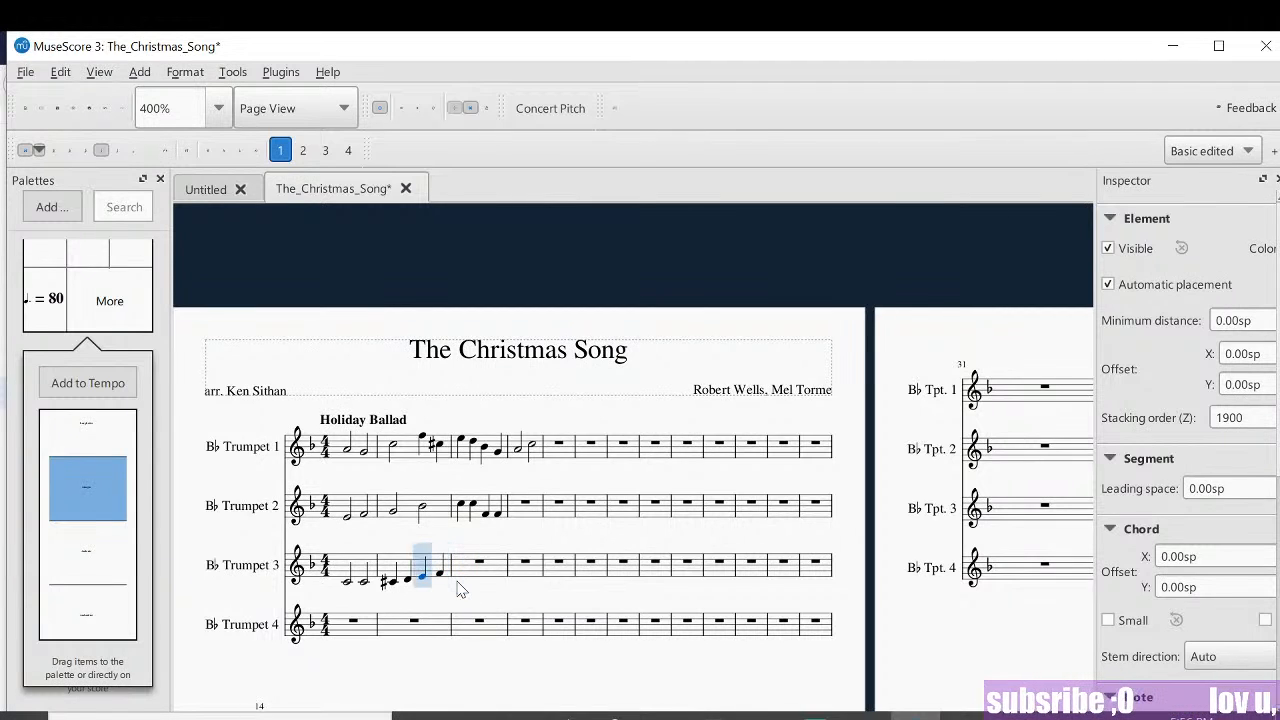
{"action": "key", "text": "Left"}
{"action": "key", "text": "Left"}
{"action": "key", "text": "Left"}
{"action": "key", "text": "Left"}
{"action": "key", "text": "space"}
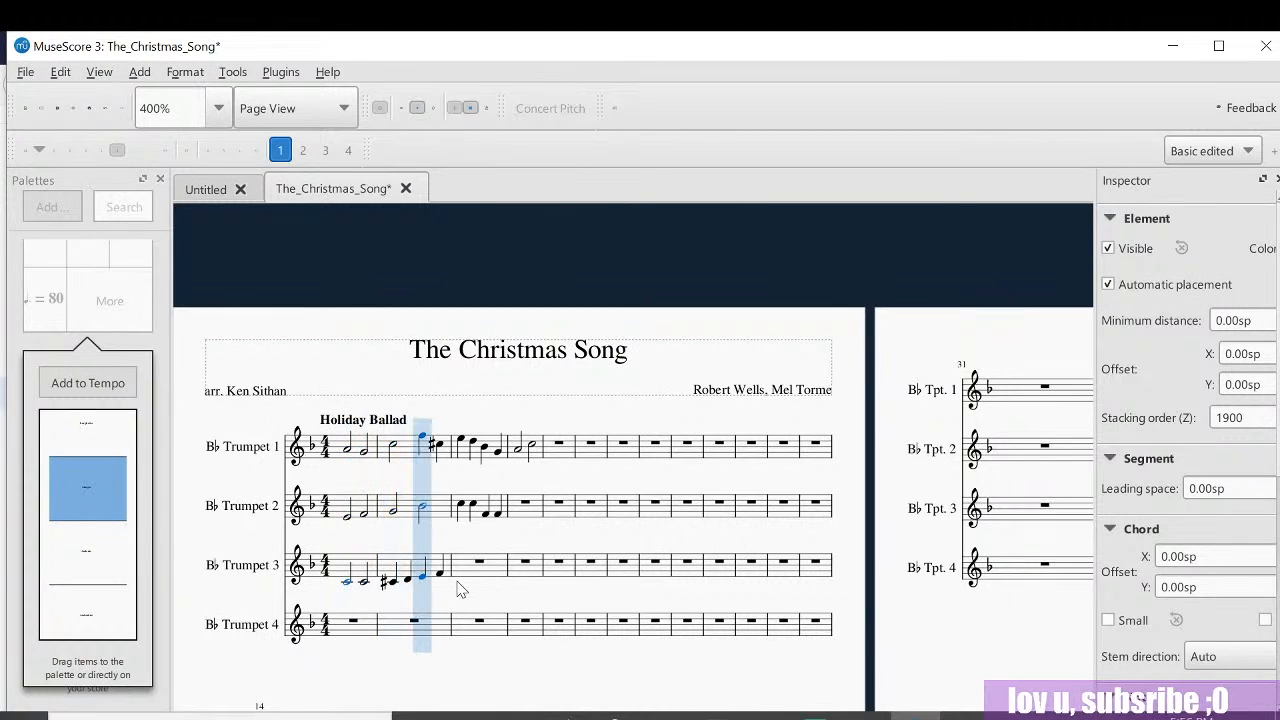
{"action": "key", "text": "space"}
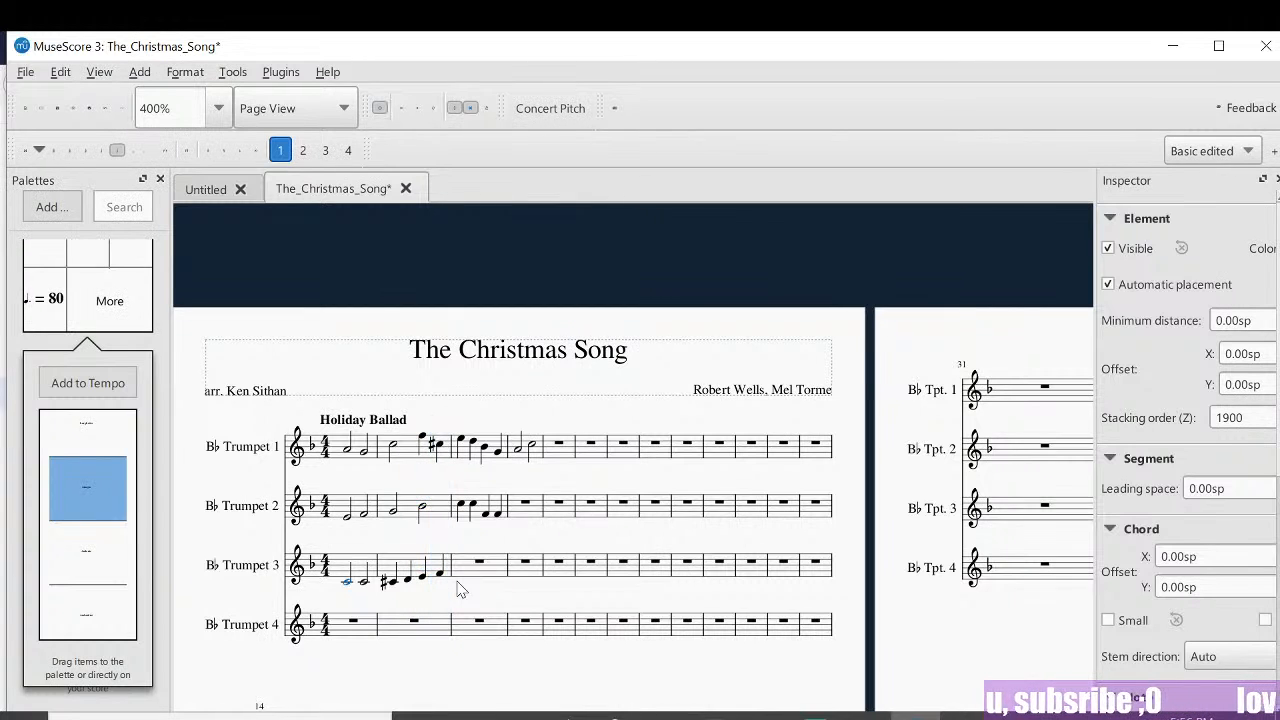
Step: Raise the four quarter notes in Trumpet 3's second measure to D, E, F and G
{"action": "left_click", "coordinate": [388, 579]}
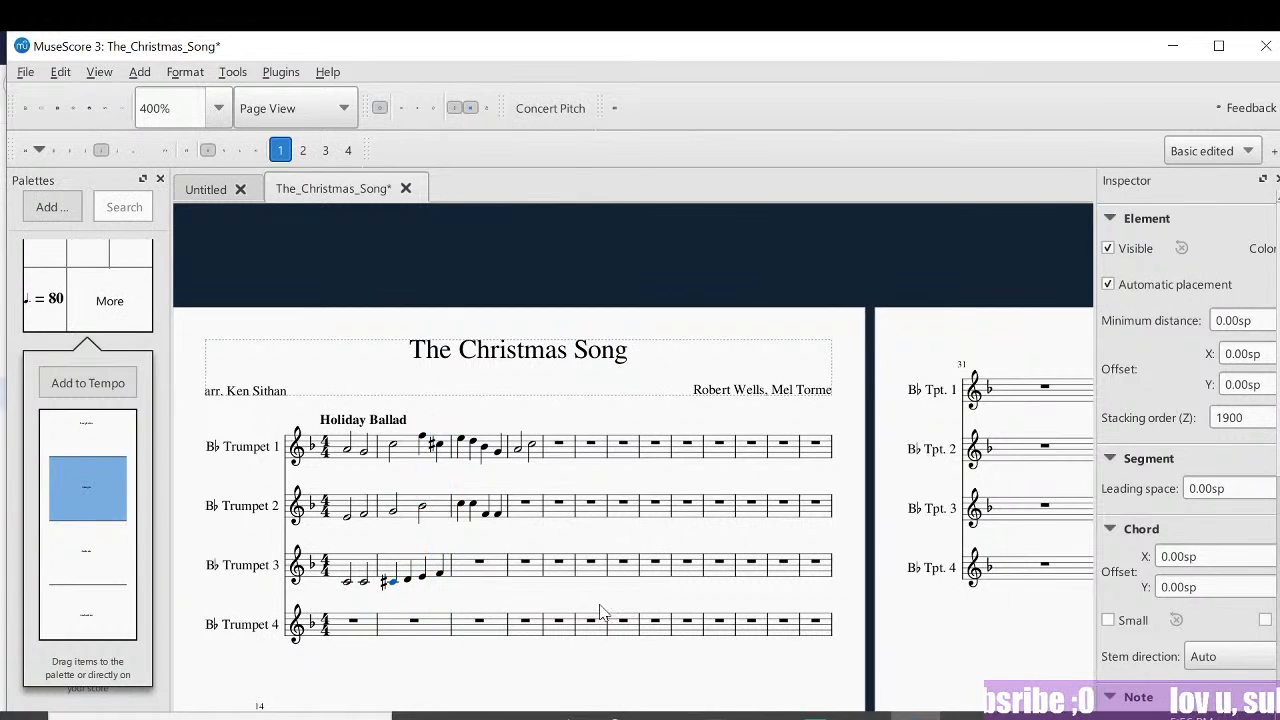
{"action": "key", "text": "Up"}
{"action": "key", "text": "Right"}
{"action": "key", "text": "Up"}
{"action": "key", "text": "Up"}
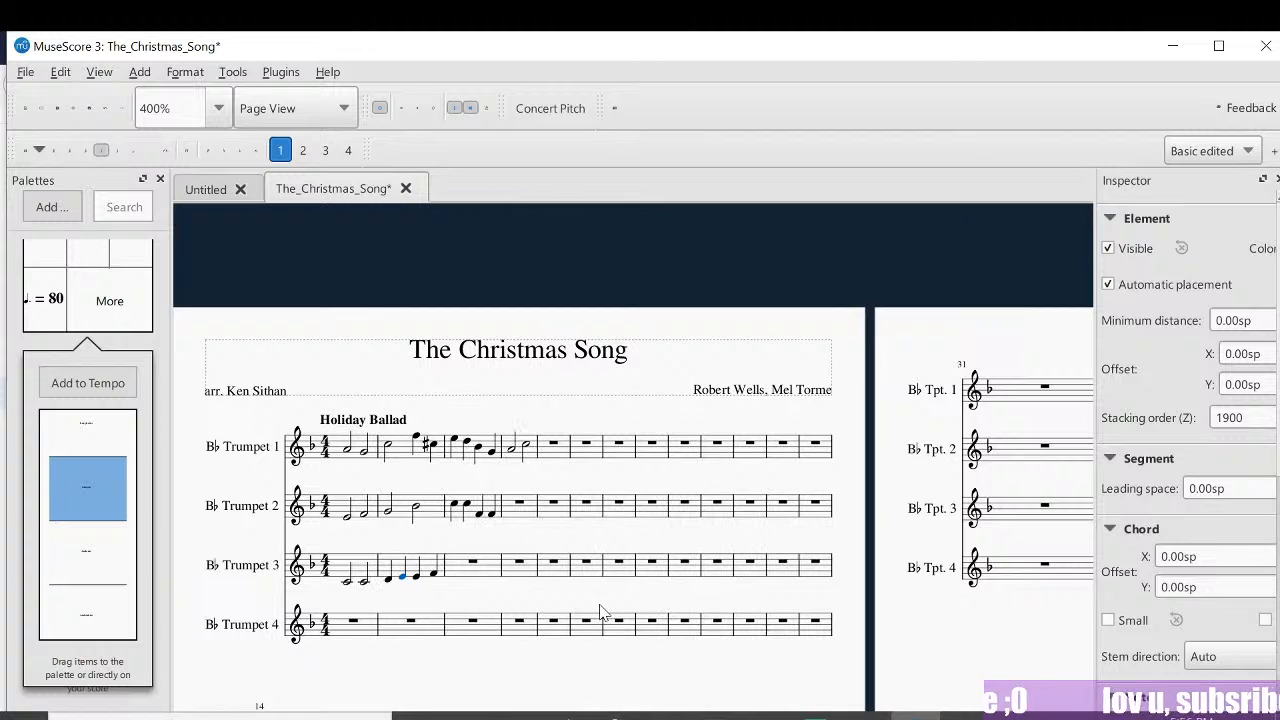
{"action": "key", "text": "Right"}
{"action": "key", "text": "Up"}
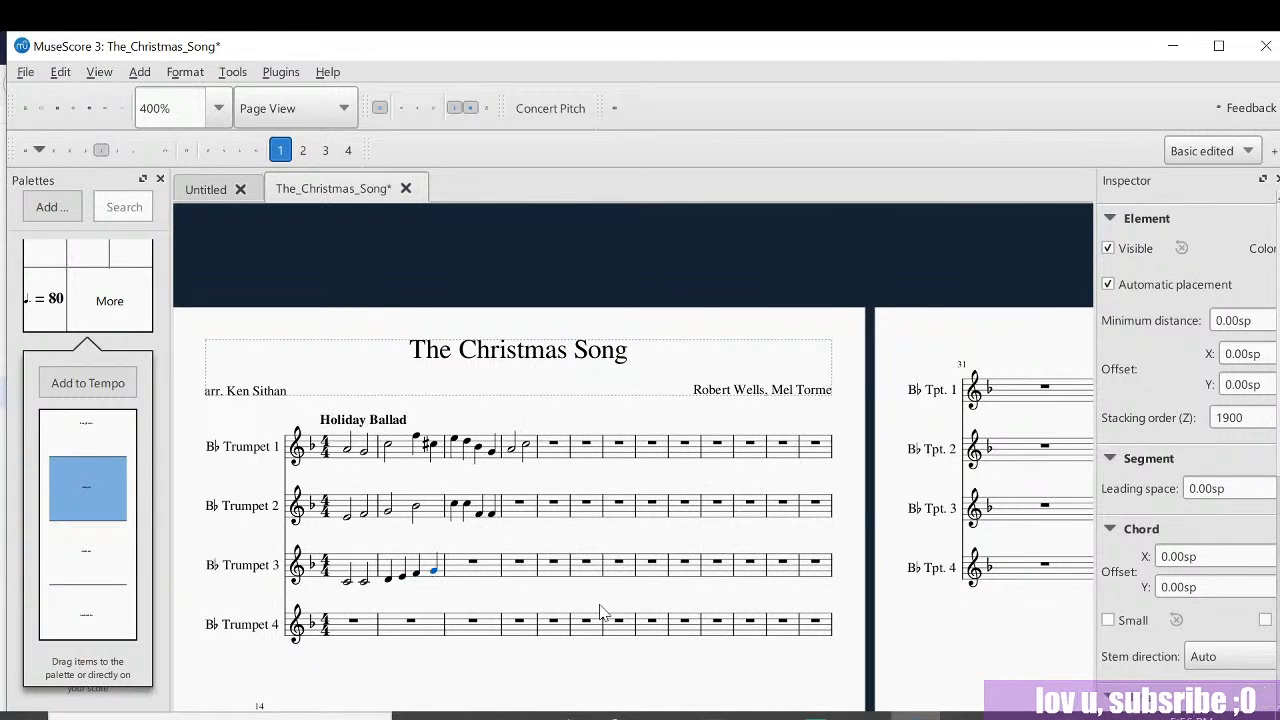
Step: Play back the first two measures from Trumpet 3's opening note to hear the raised quarter-note line
{"action": "key", "text": "Left"}
{"action": "key", "text": "Left"}
{"action": "key", "text": "Left"}
{"action": "key", "text": "space"}
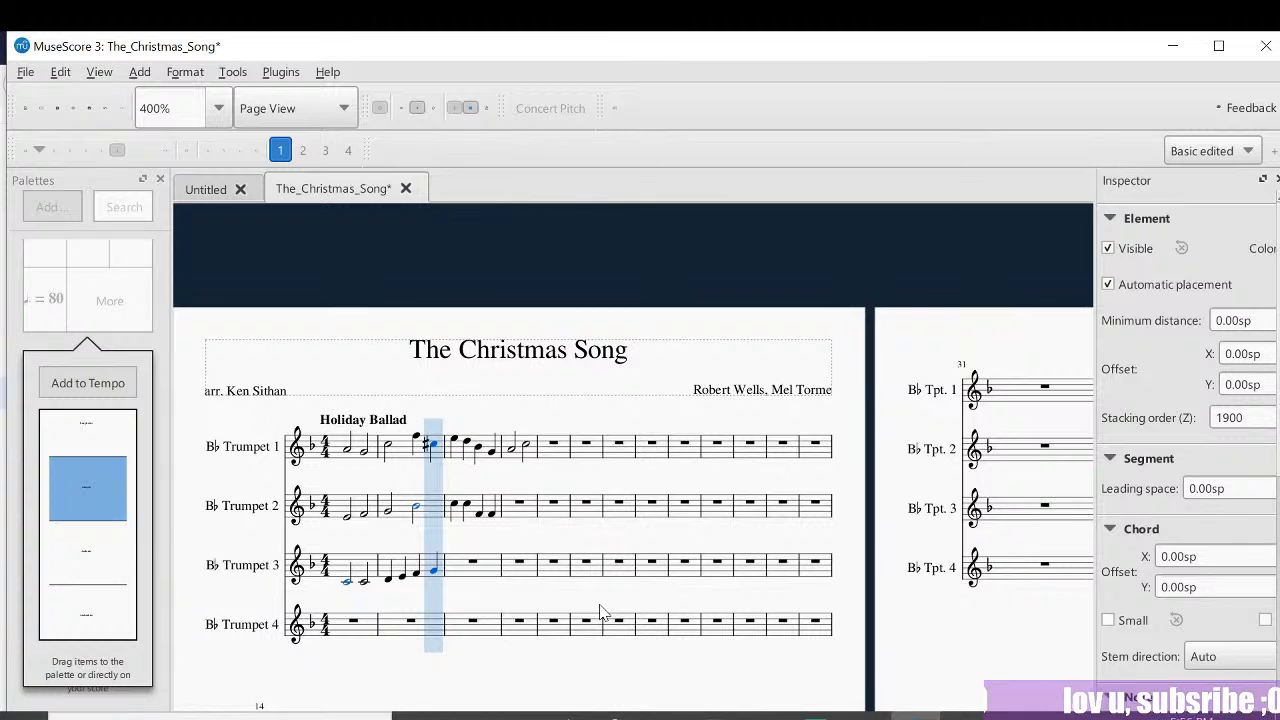
{"action": "key", "text": "space"}
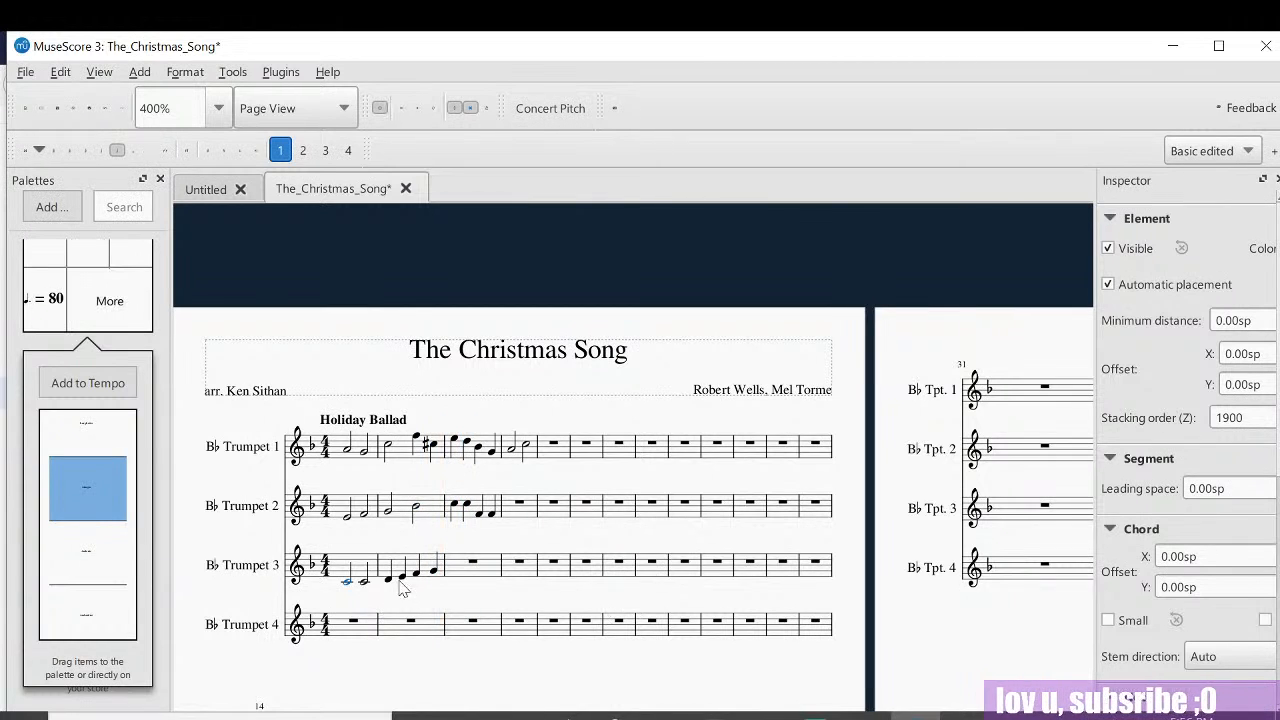
Step: Start Trumpet 3's third measure with a quarter note on A
{"action": "left_click", "coordinate": [472, 565]}
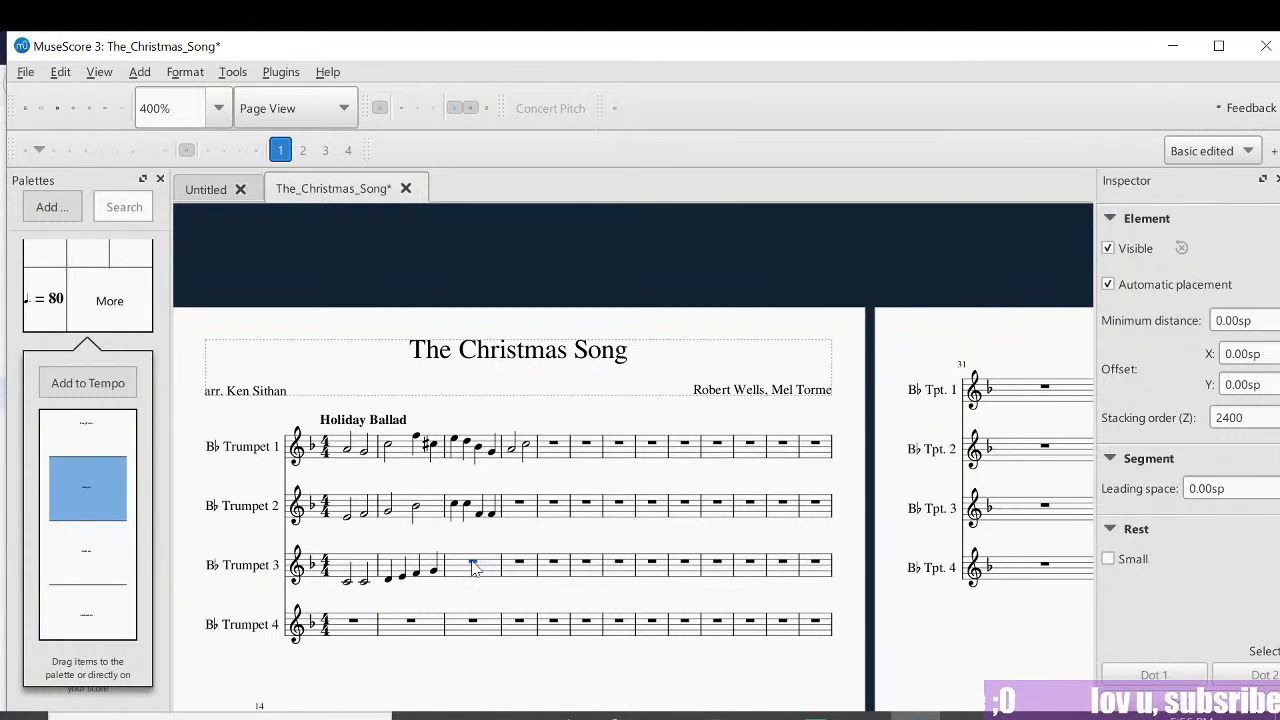
{"action": "left_click", "coordinate": [433, 570]}
{"action": "left_click", "coordinate": [468, 562]}
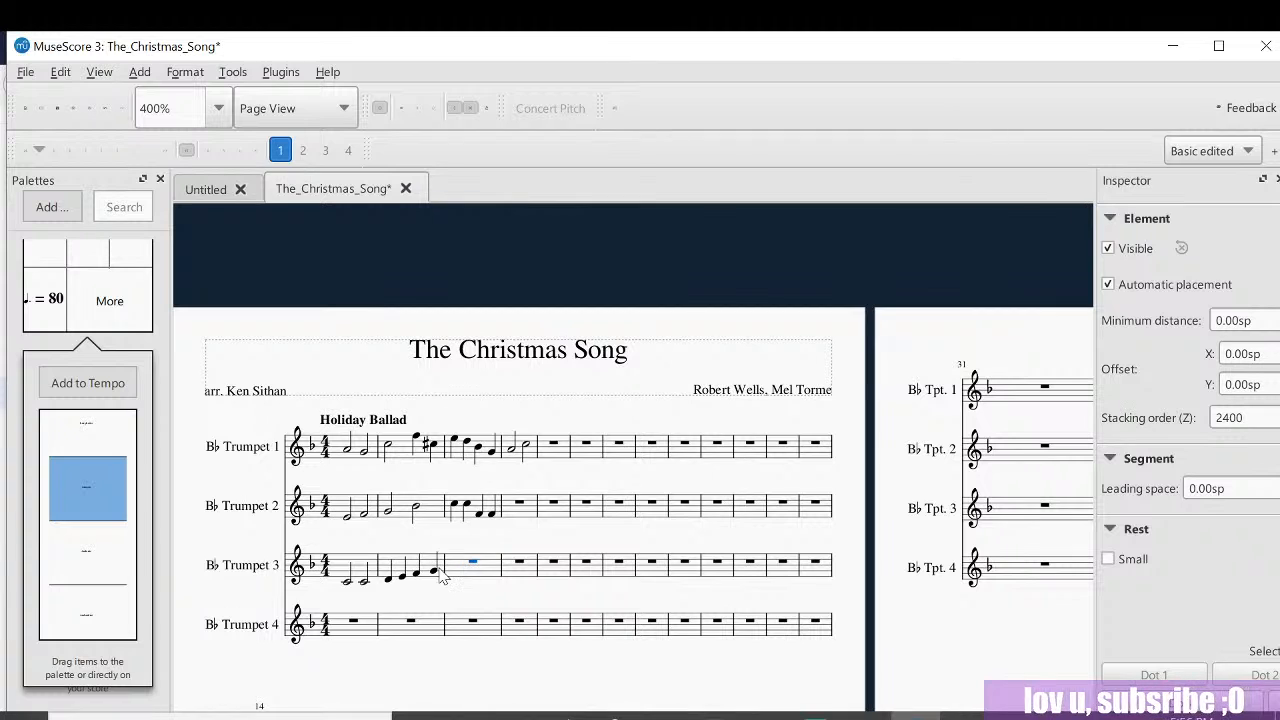
{"action": "left_click", "coordinate": [434, 570]}
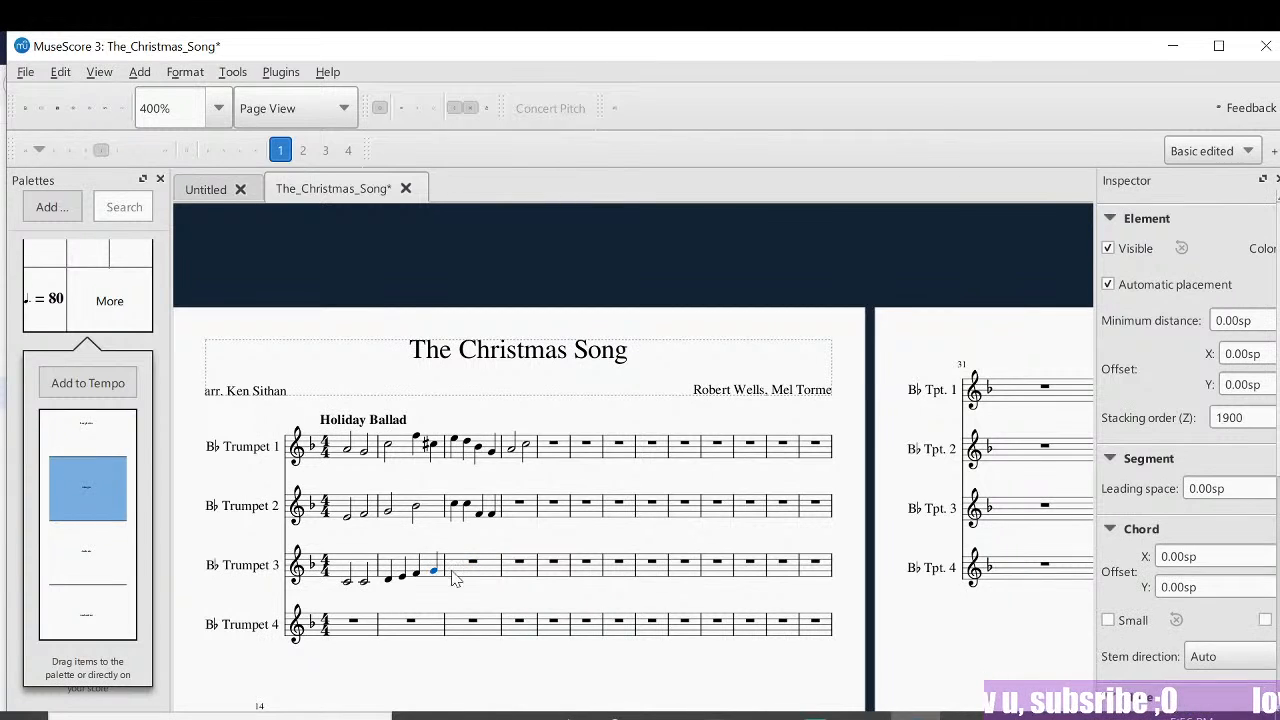
{"action": "left_click", "coordinate": [470, 563]}
{"action": "double_click", "coordinate": [525, 564]}
{"action": "left_click", "coordinate": [464, 568]}
{"action": "key", "text": "n"}
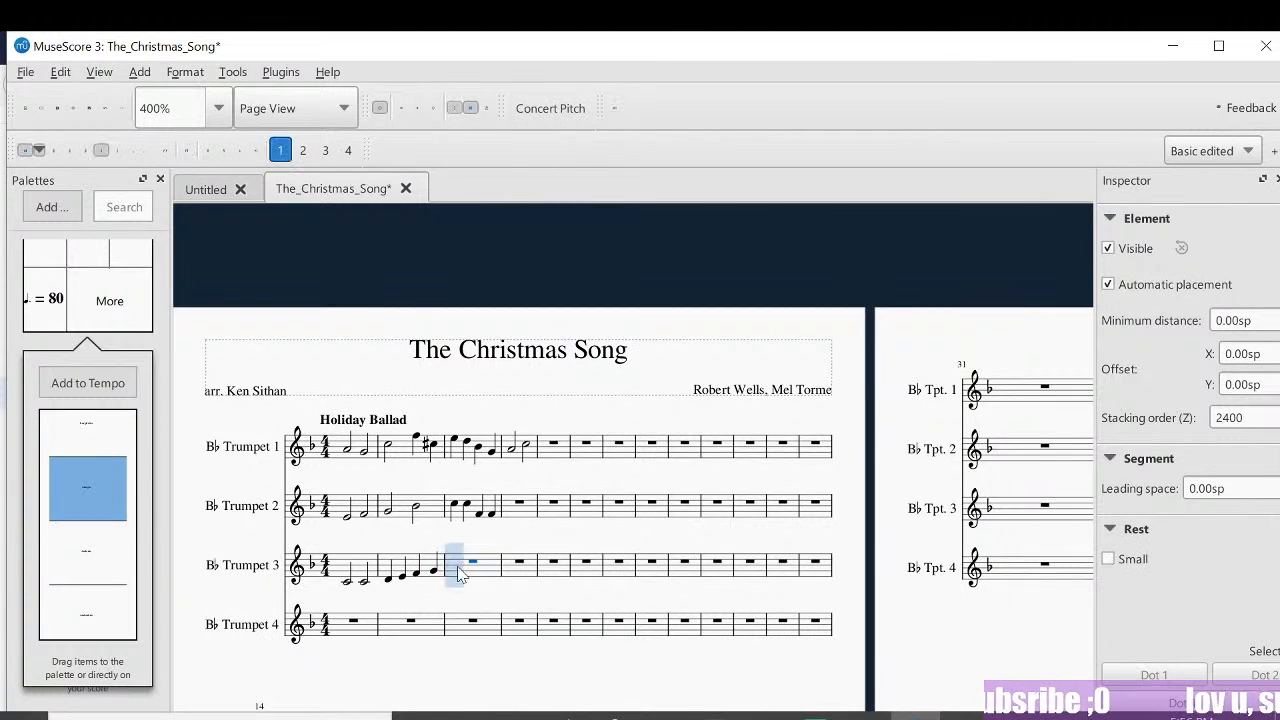
{"action": "left_click", "coordinate": [468, 572]}
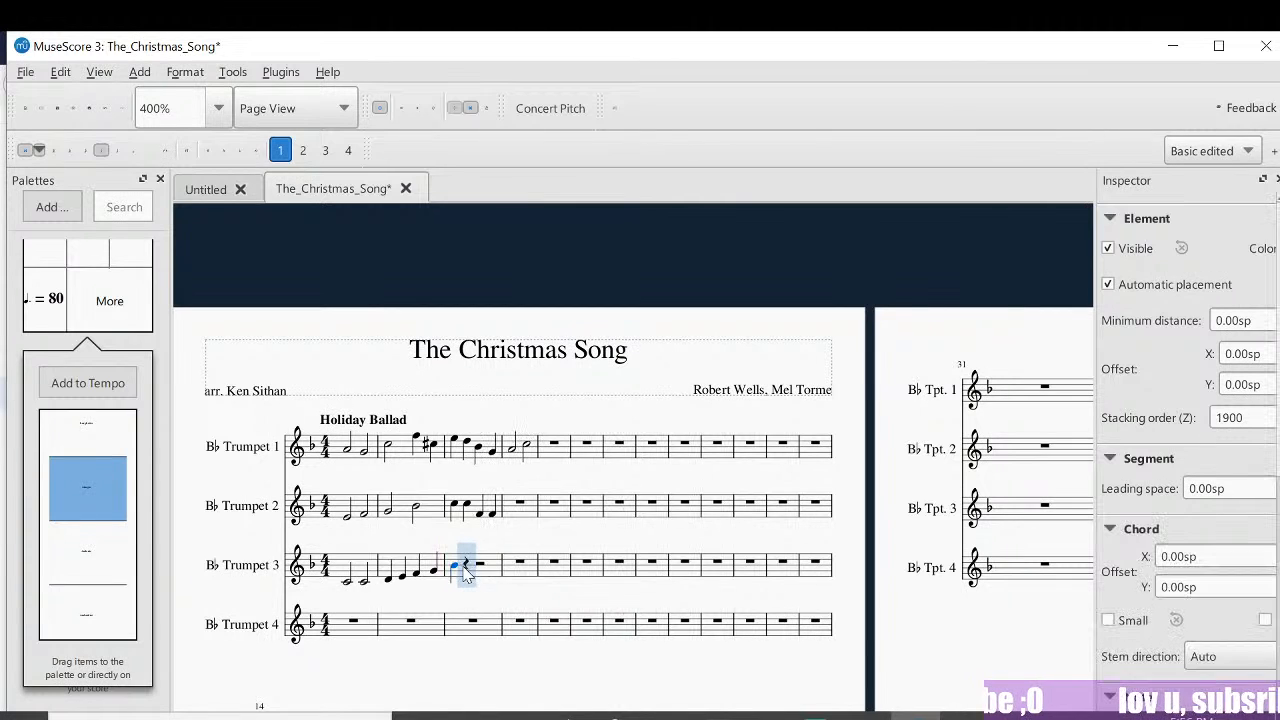
{"action": "key", "text": "Left"}
{"action": "key", "text": "Down"}
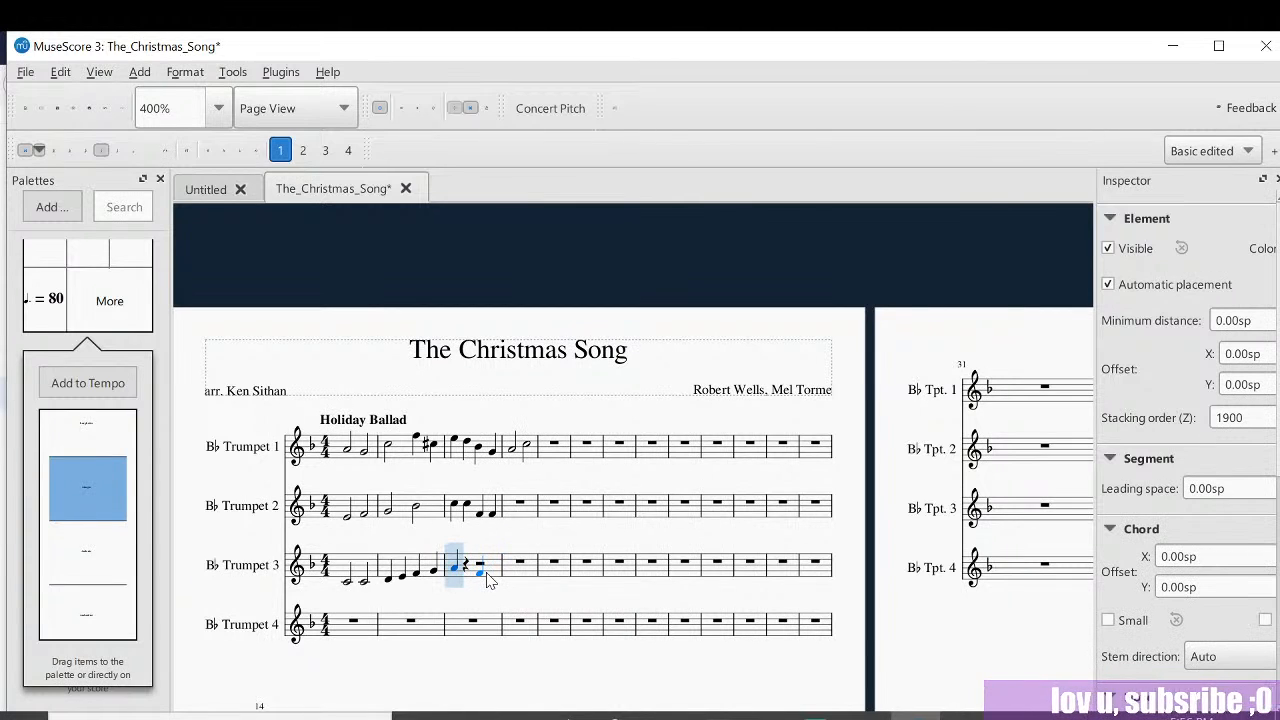
Step: Complete Trumpet 3's third measure with the quarter notes F, C and D
{"action": "left_click", "coordinate": [467, 572]}
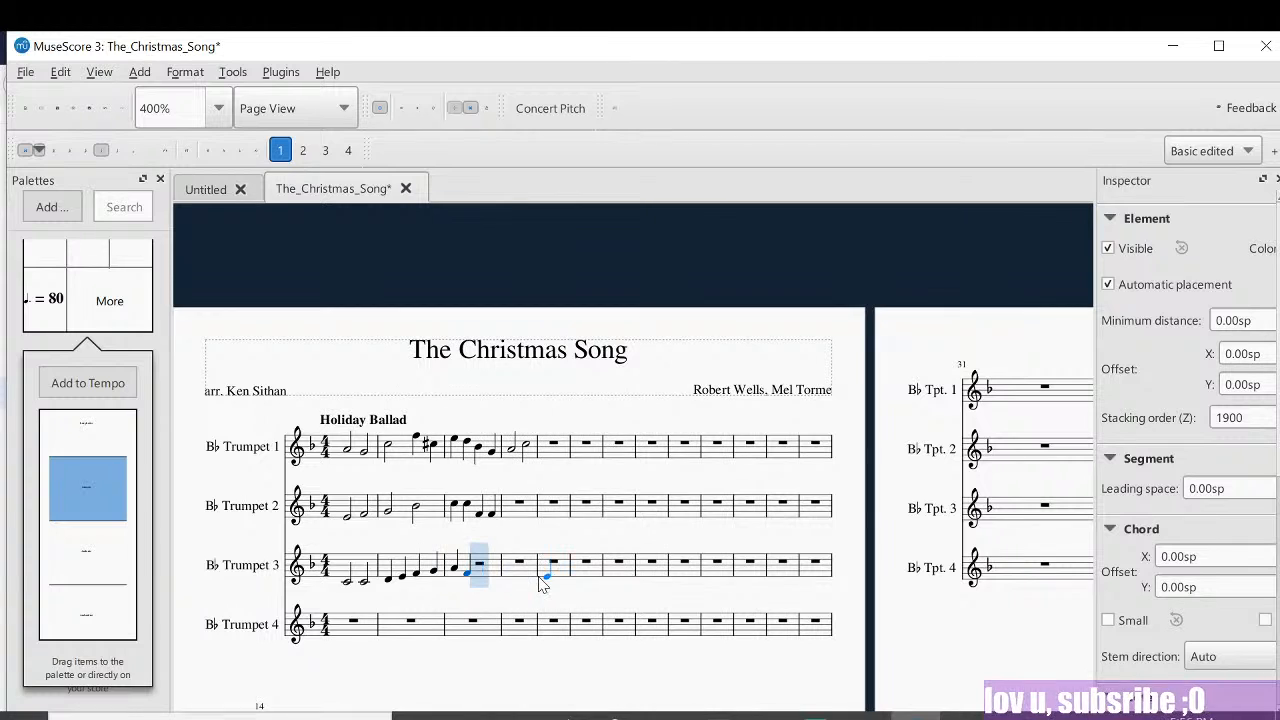
{"action": "left_click", "coordinate": [480, 588]}
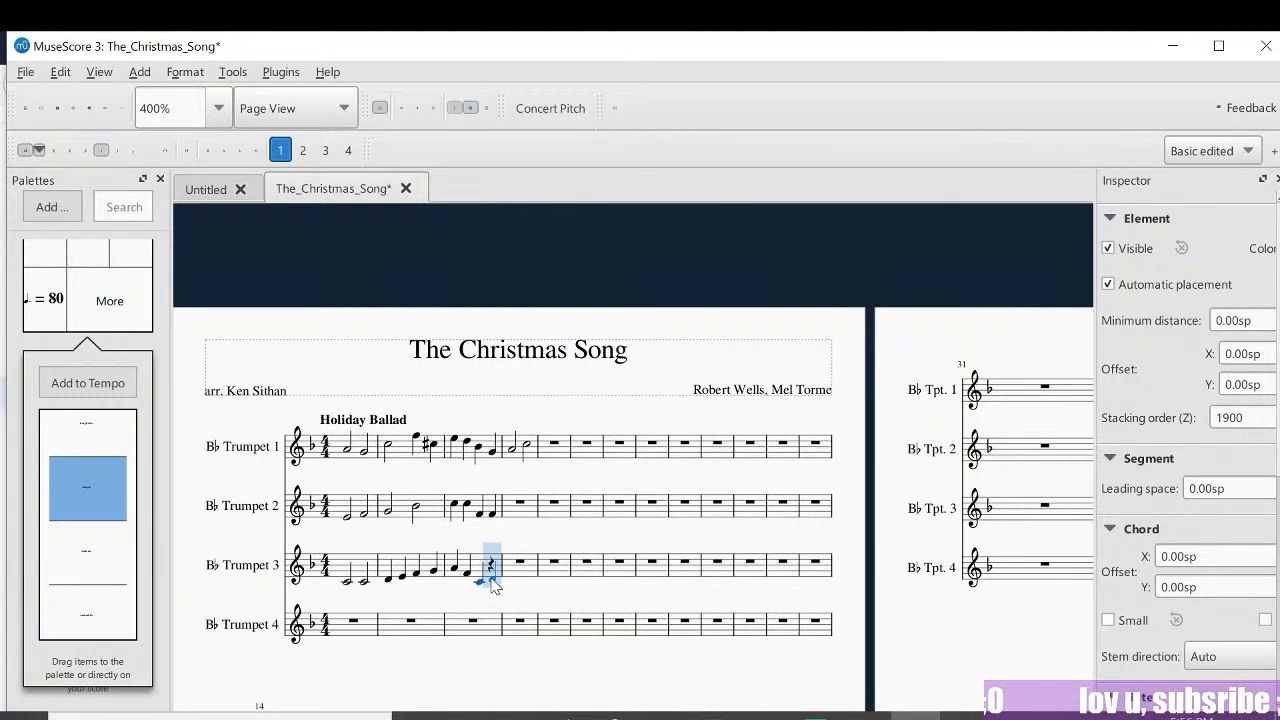
{"action": "left_click", "coordinate": [492, 581]}
Step: Play back the third measure twice from Trumpet 3's opening A to hear the new quarter-note line
{"action": "key", "text": "Left"}
{"action": "key", "text": "Left"}
{"action": "key", "text": "Left"}
{"action": "key", "text": "Left"}
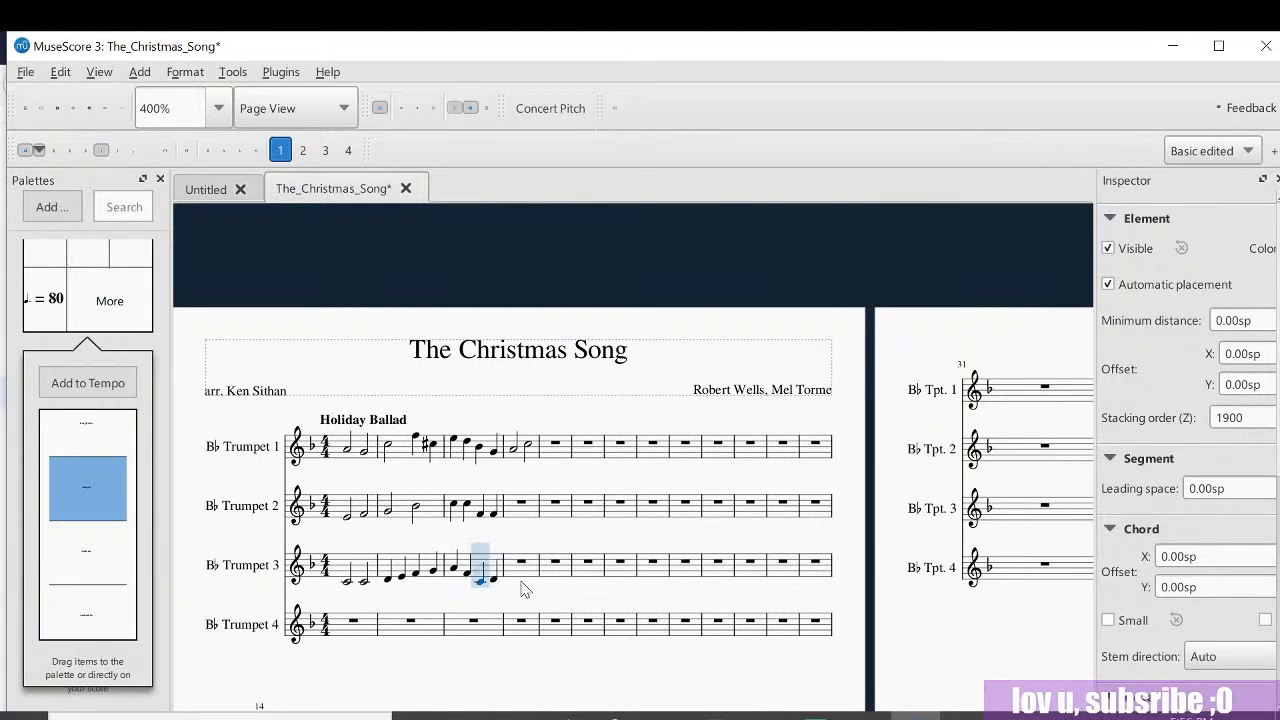
{"action": "key", "text": "space"}
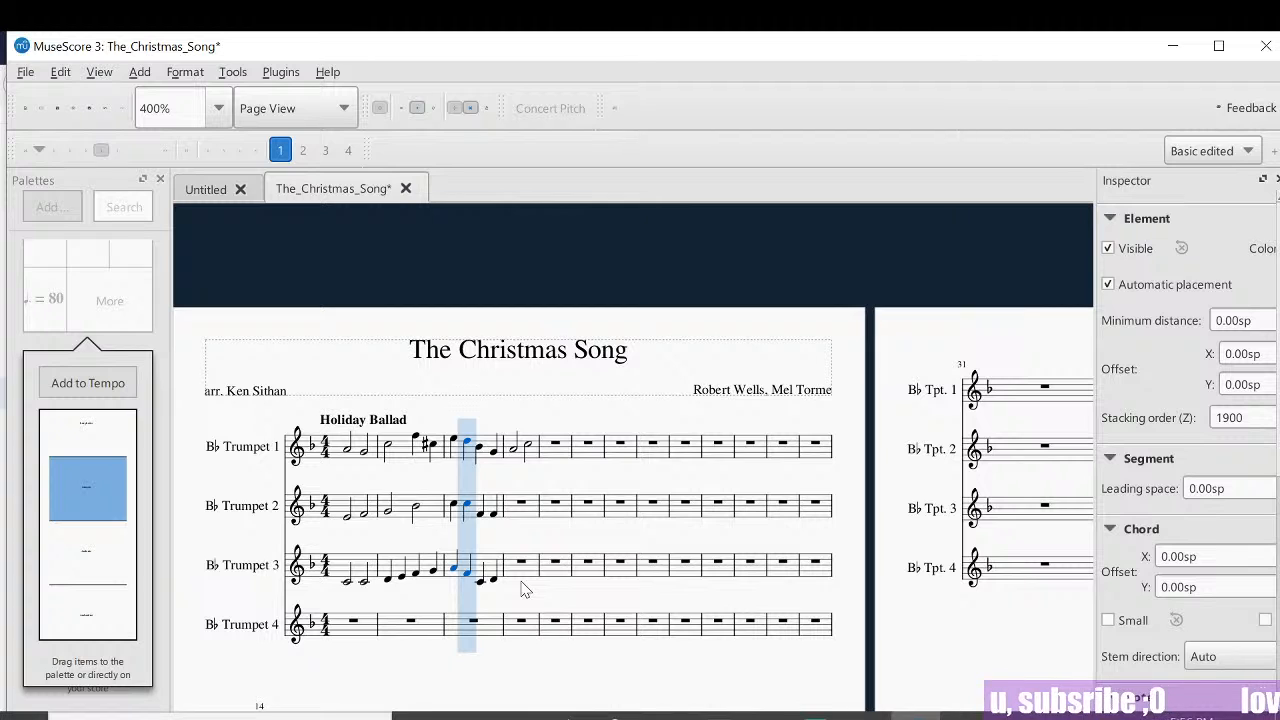
{"action": "key", "text": "space"}
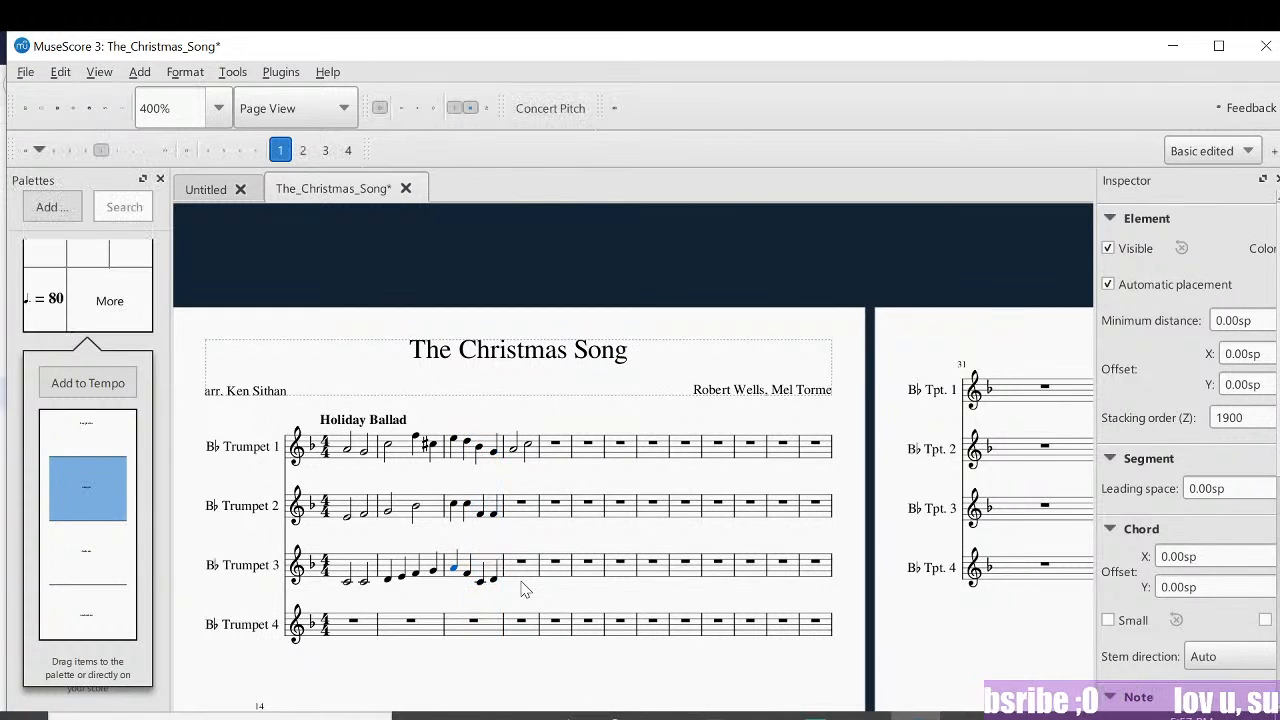
{"action": "key", "text": "Left"}
{"action": "key", "text": "Left"}
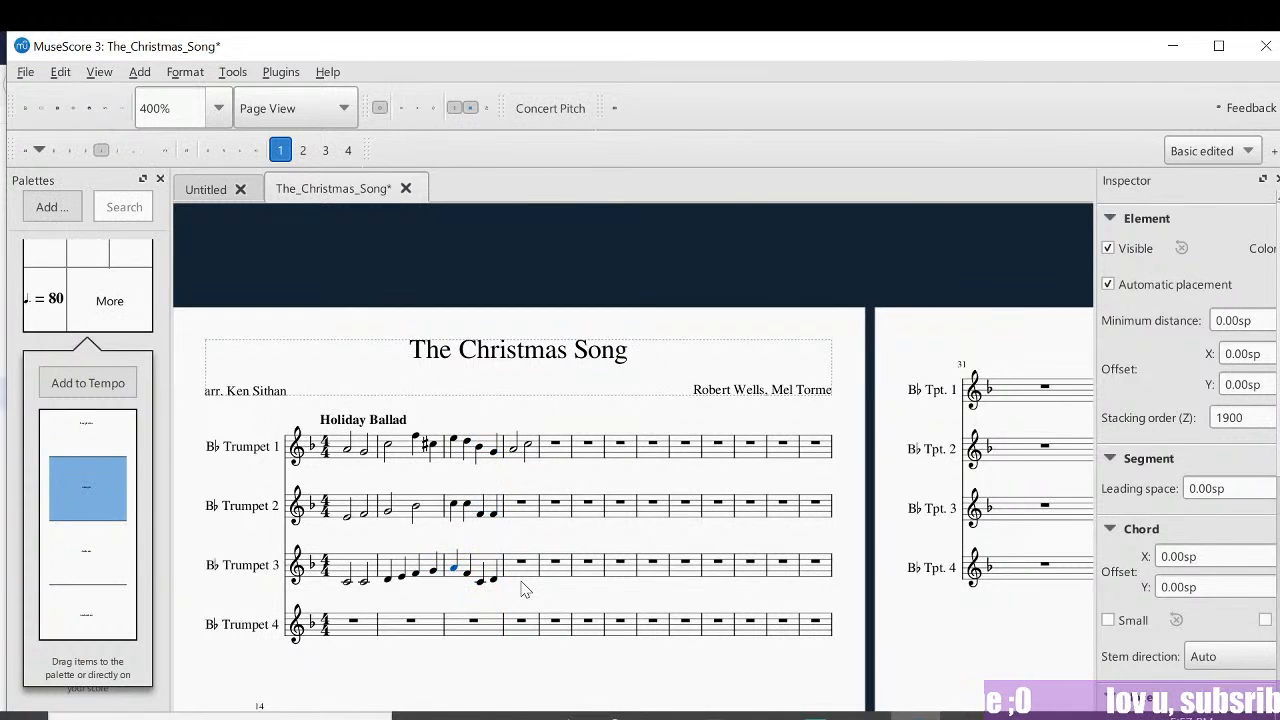
{"action": "key", "text": "space"}
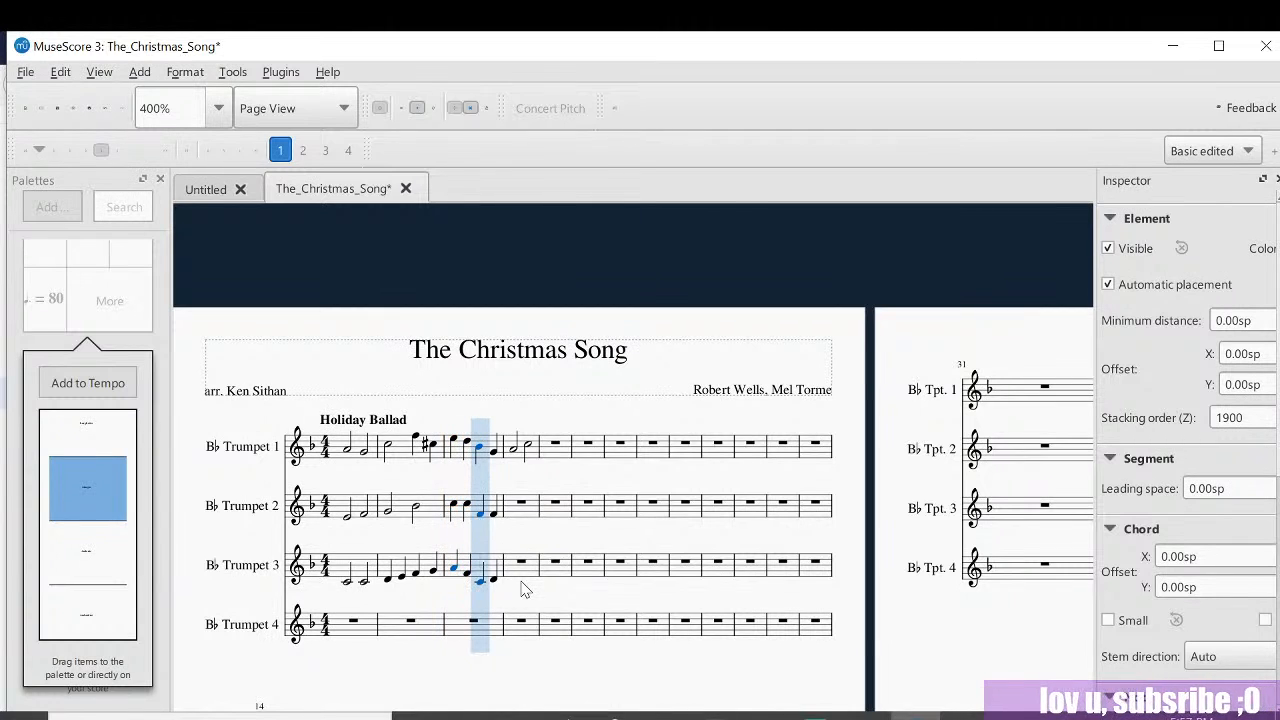
{"action": "key", "text": "space"}
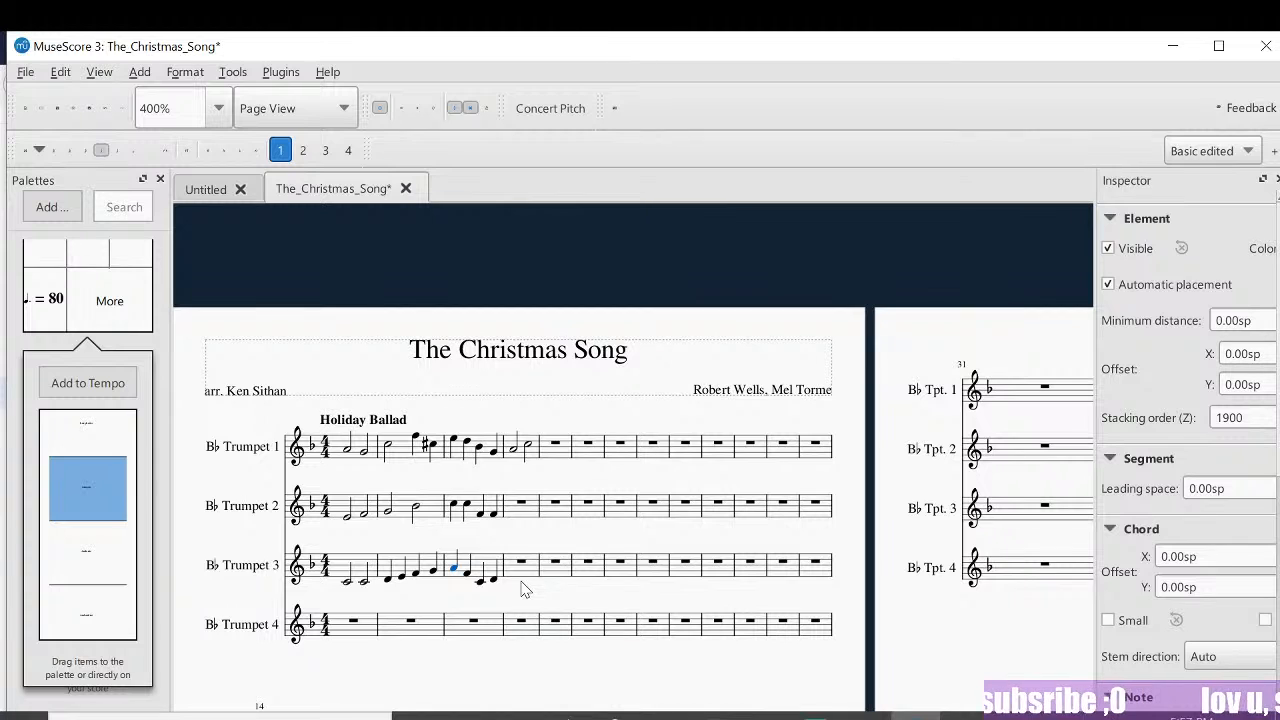
Step: Fill Trumpet 3's fourth measure with two half notes on E and start Trumpet 2's fourth measure with a half note F
{"action": "left_click", "coordinate": [520, 588]}
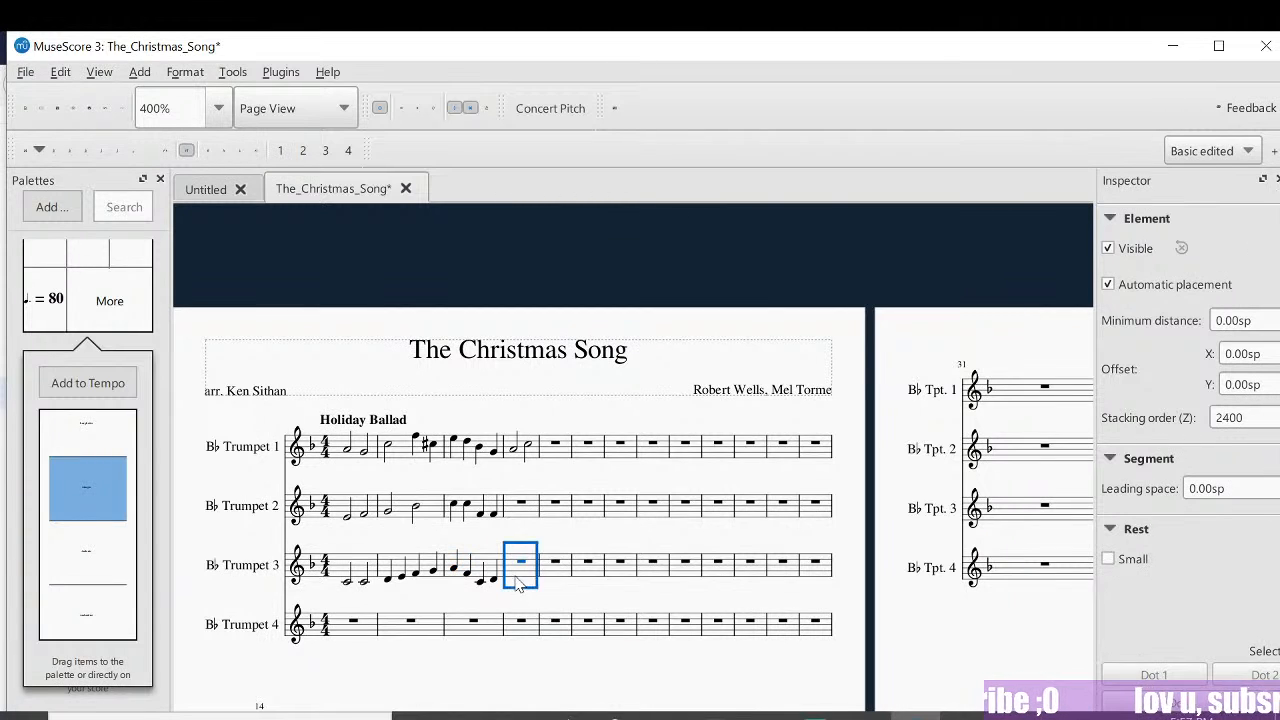
{"action": "left_click", "coordinate": [556, 530]}
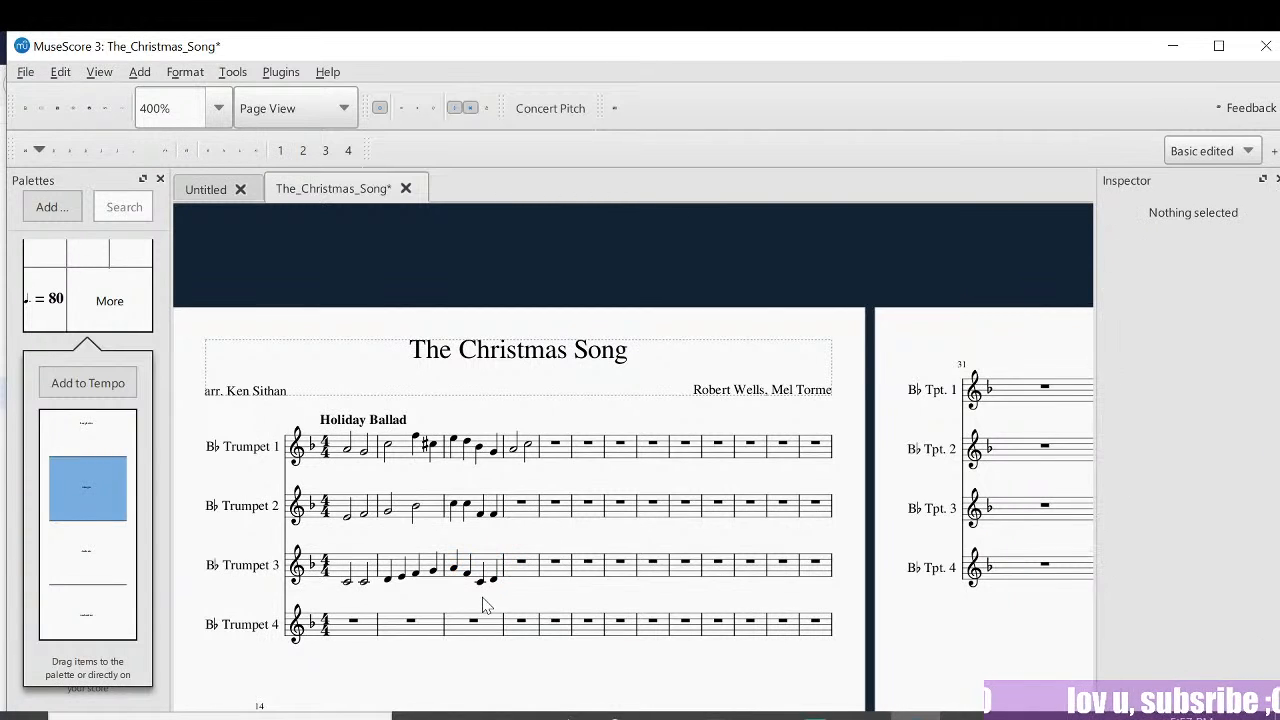
{"action": "left_click", "coordinate": [514, 580]}
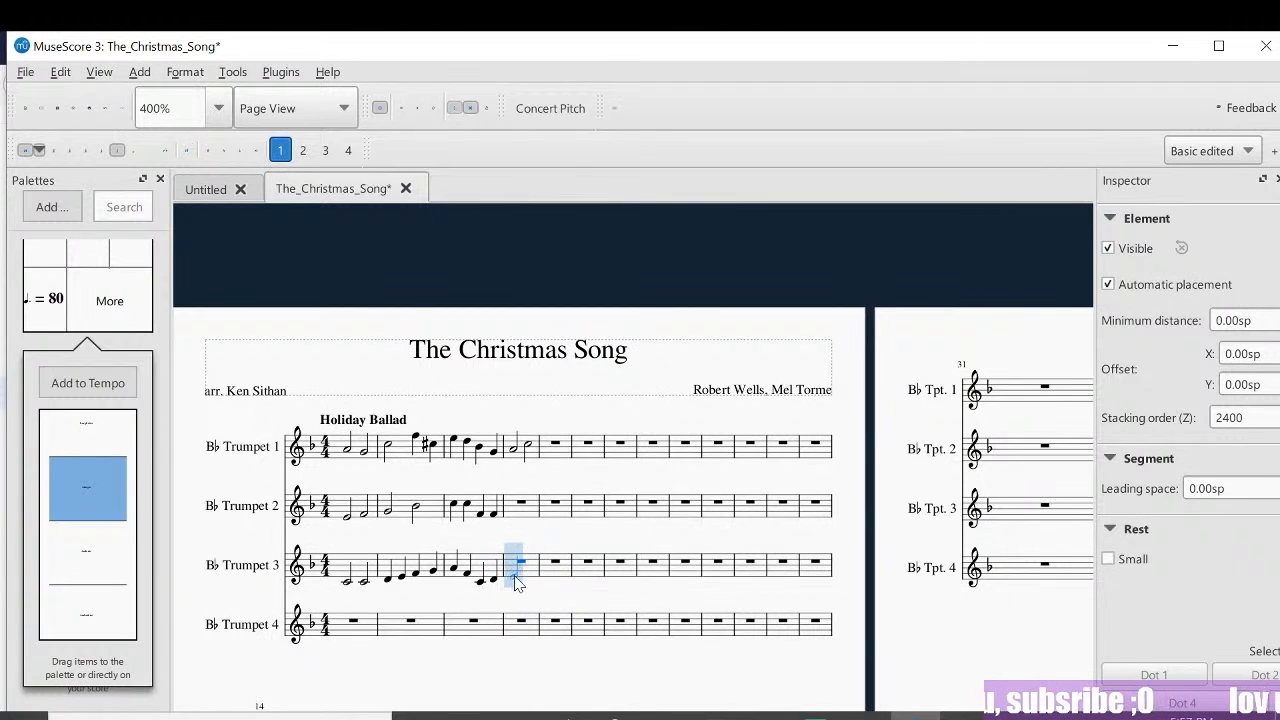
{"action": "left_click", "coordinate": [515, 577]}
{"action": "left_click", "coordinate": [529, 578]}
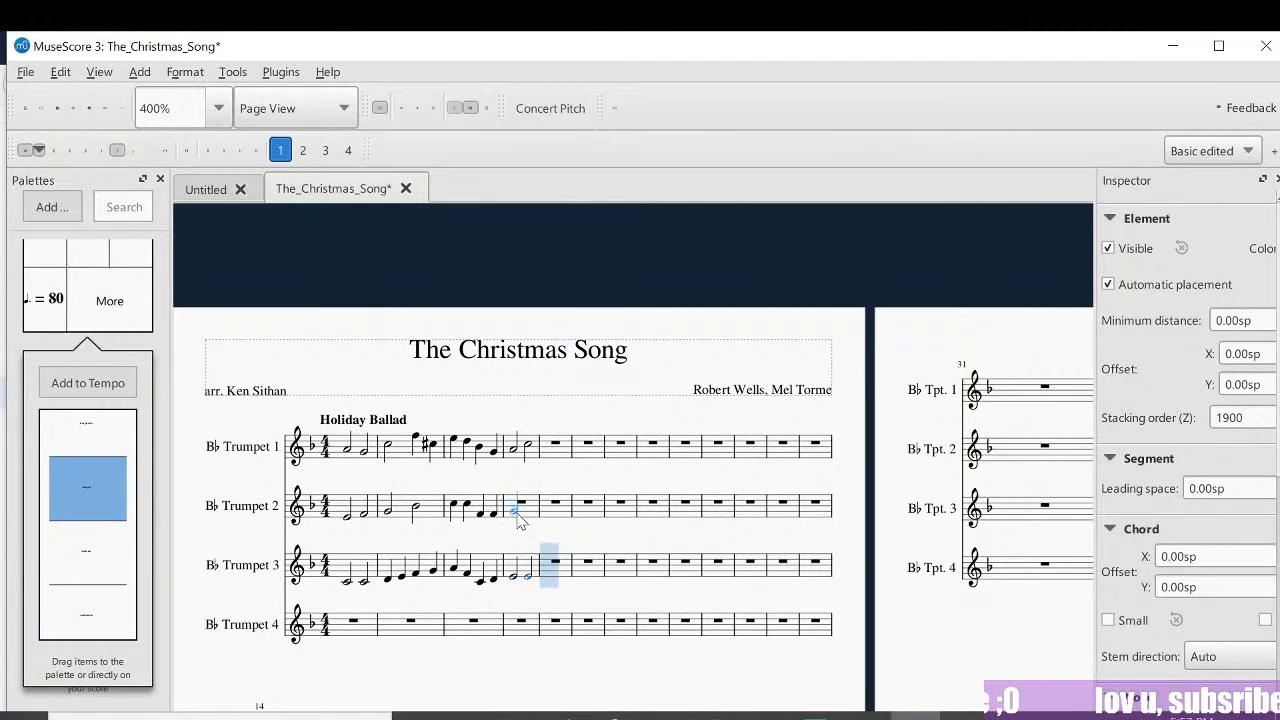
{"action": "left_click", "coordinate": [516, 515]}
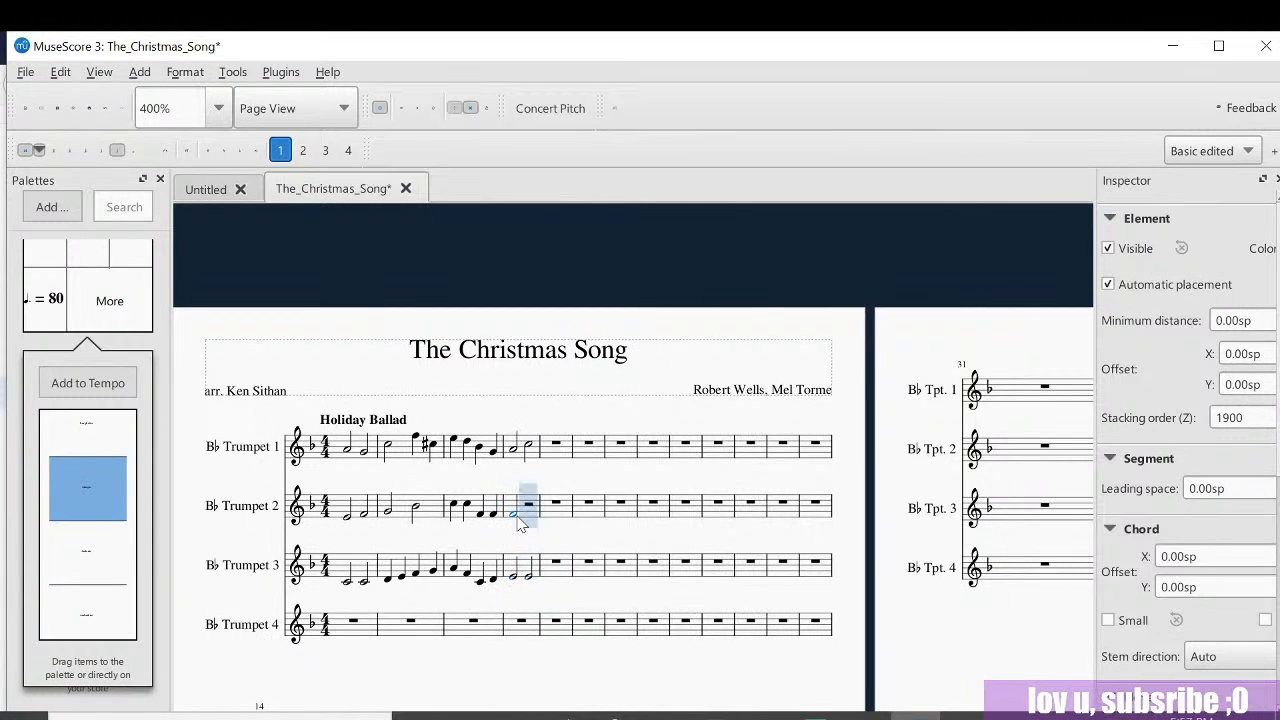
Step: Play back from Trumpet 2's second note in measure 3 into the new half notes of measure 4
{"action": "key", "text": "Left"}
{"action": "key", "text": "Left"}
{"action": "key", "text": "Left"}
{"action": "key", "text": "Left"}
{"action": "key", "text": "space"}
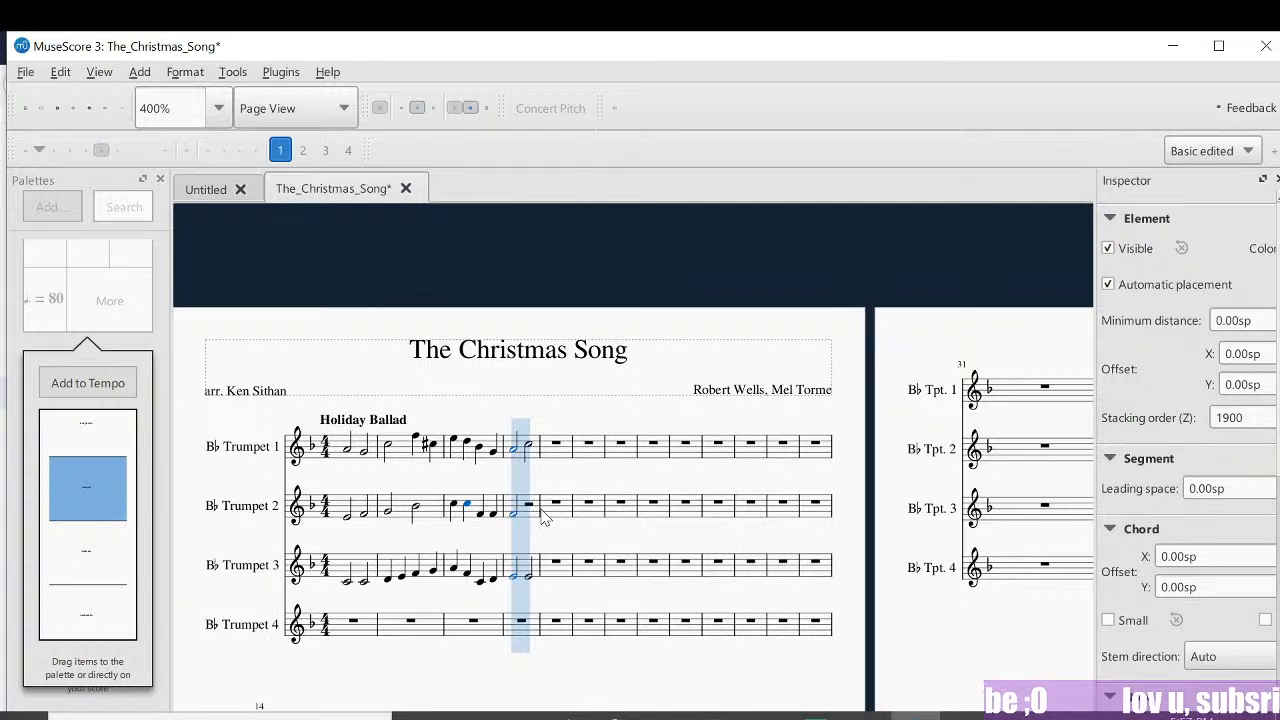
{"action": "key", "text": "space"}
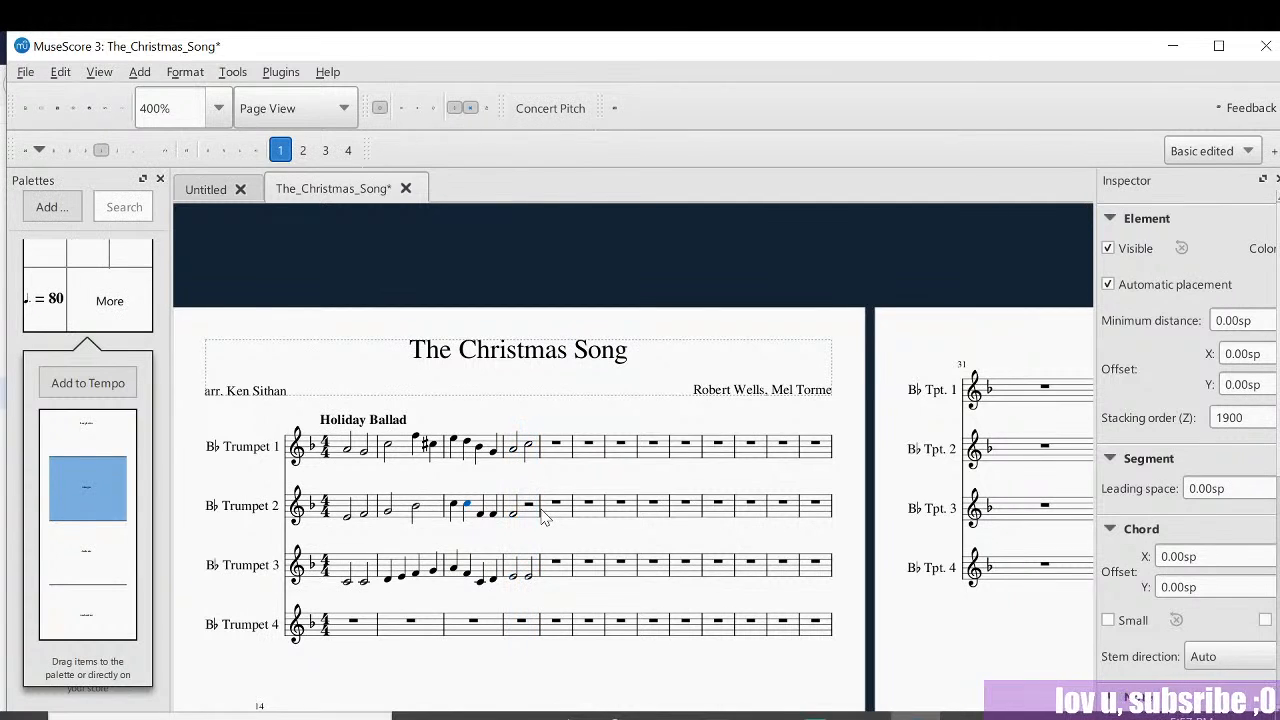
Step: Complete Trumpet 2's fourth measure with a half note G
{"action": "left_click", "coordinate": [532, 506]}
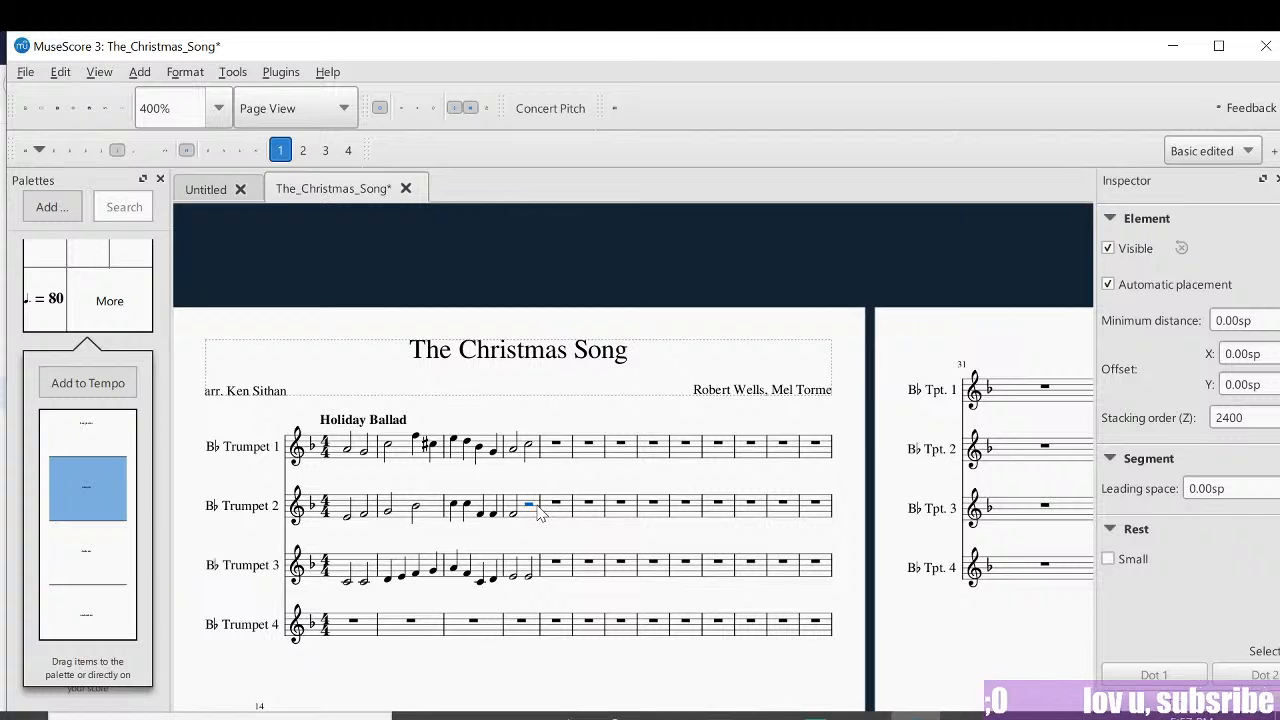
{"action": "key", "text": "n"}
{"action": "key", "text": "g"}
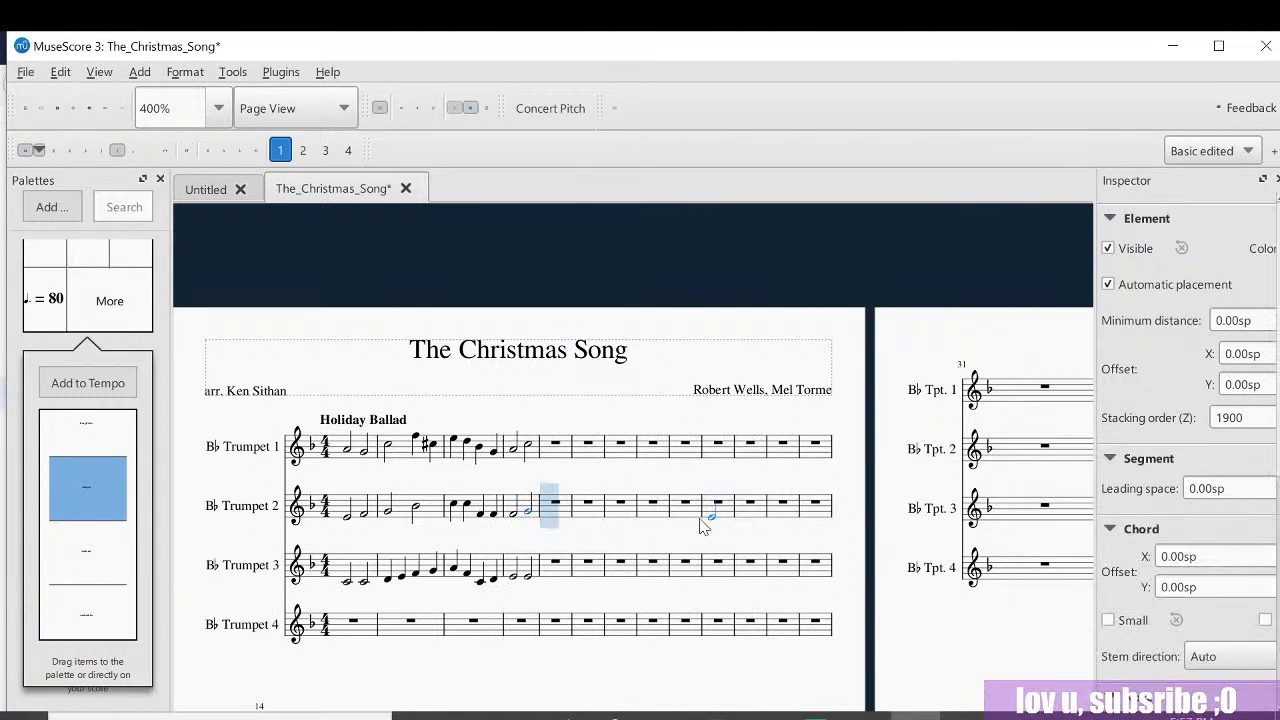
{"action": "key", "text": "Escape"}
Step: Play back the first four measures from Trumpet 2's opening note to hear the three-part harmony
{"action": "key", "text": "Left"}
{"action": "key", "text": "Left"}
{"action": "key", "text": "Left"}
{"action": "key", "text": "Left"}
{"action": "key", "text": "Left"}
{"action": "key", "text": "Left"}
{"action": "key", "text": "Left"}
{"action": "key", "text": "Left"}
{"action": "key", "text": "Left"}
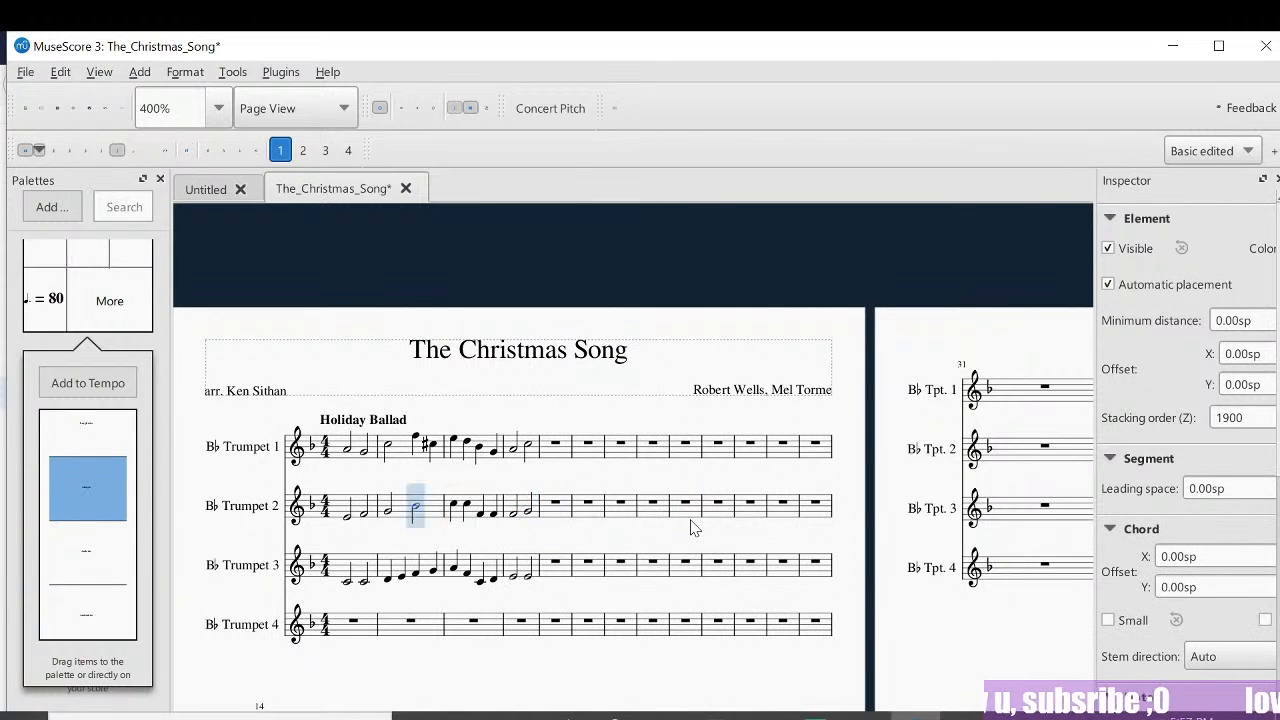
{"action": "key", "text": "space"}
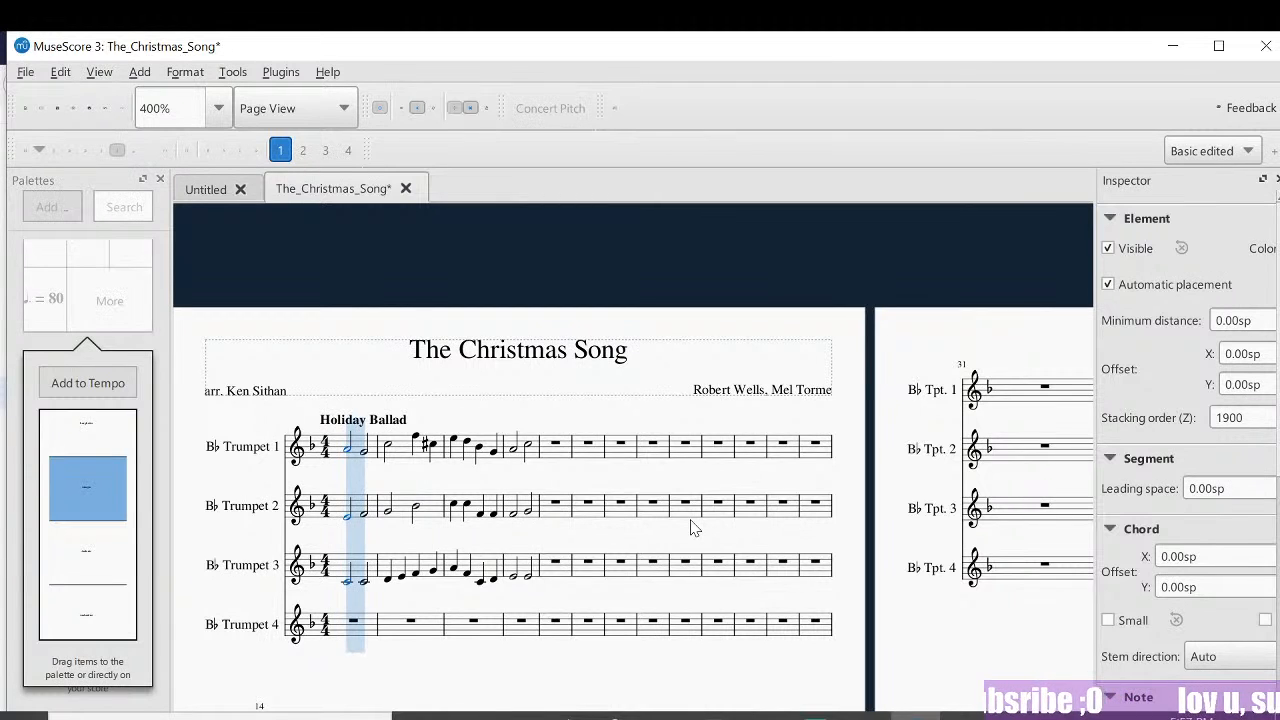
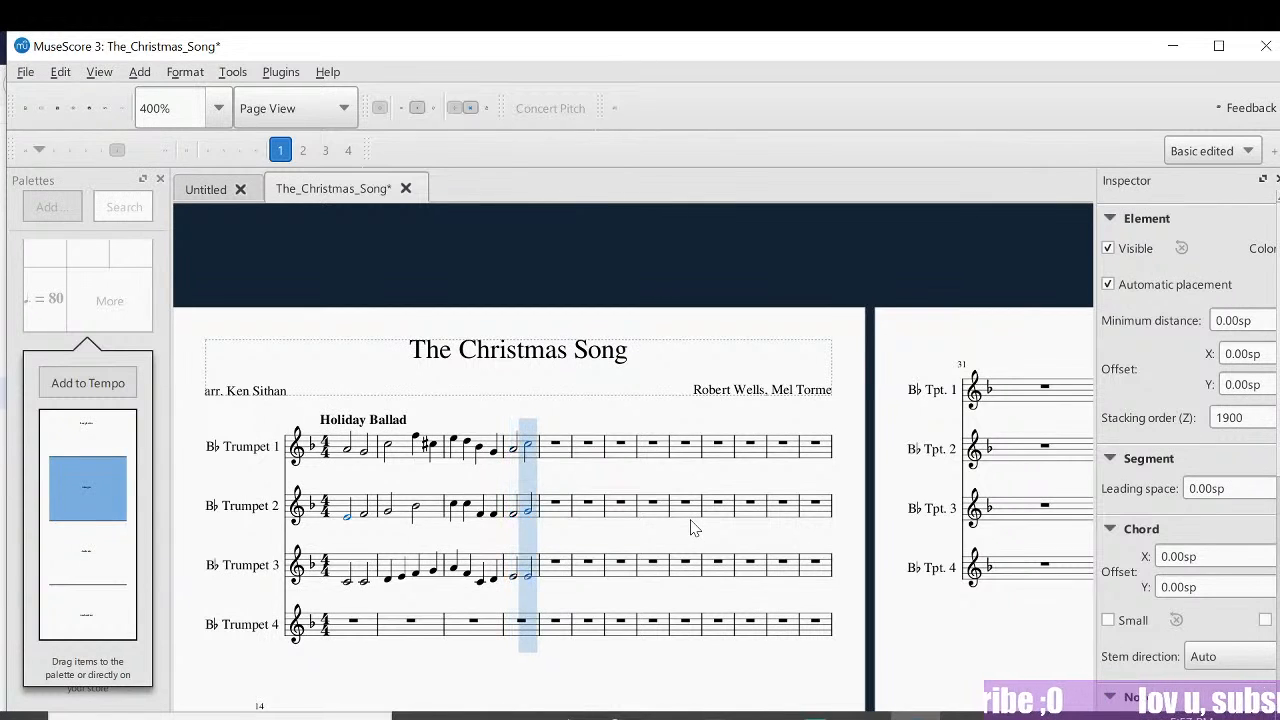
{"action": "key", "text": "space"}
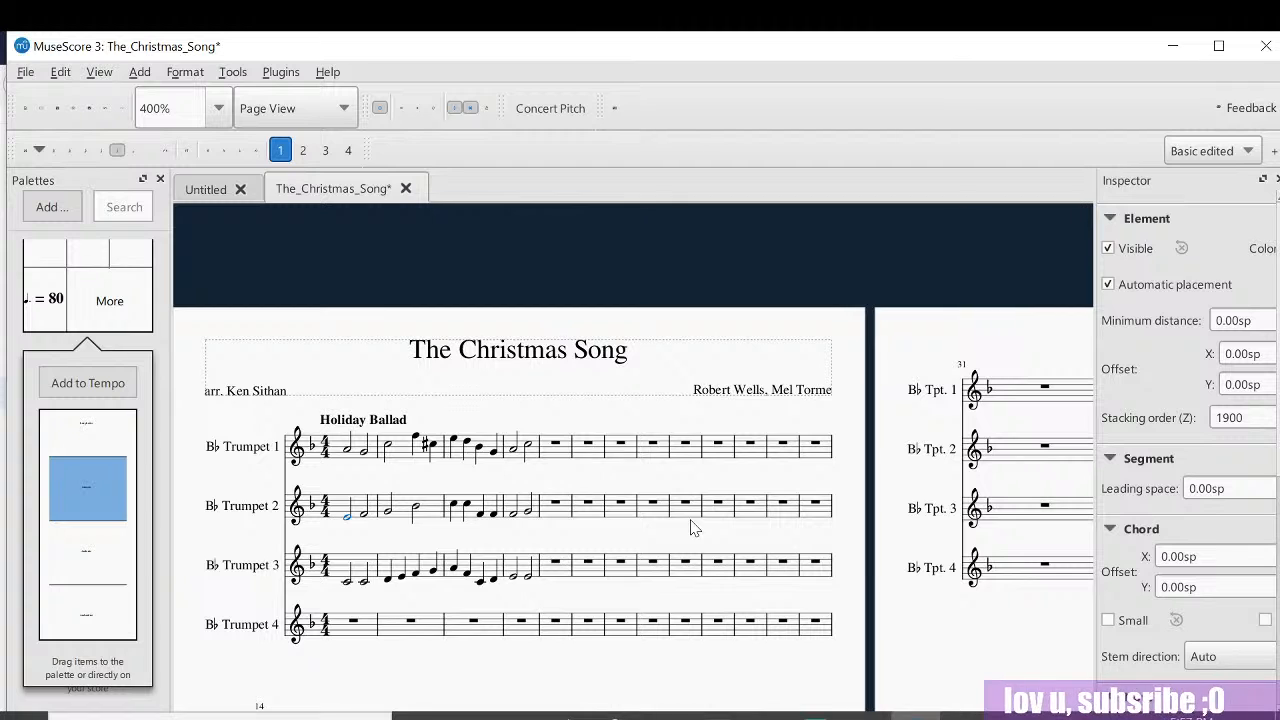
Step: Fill Trumpet 4's first measure with the half notes low C and the A below it
{"action": "left_click", "coordinate": [355, 623]}
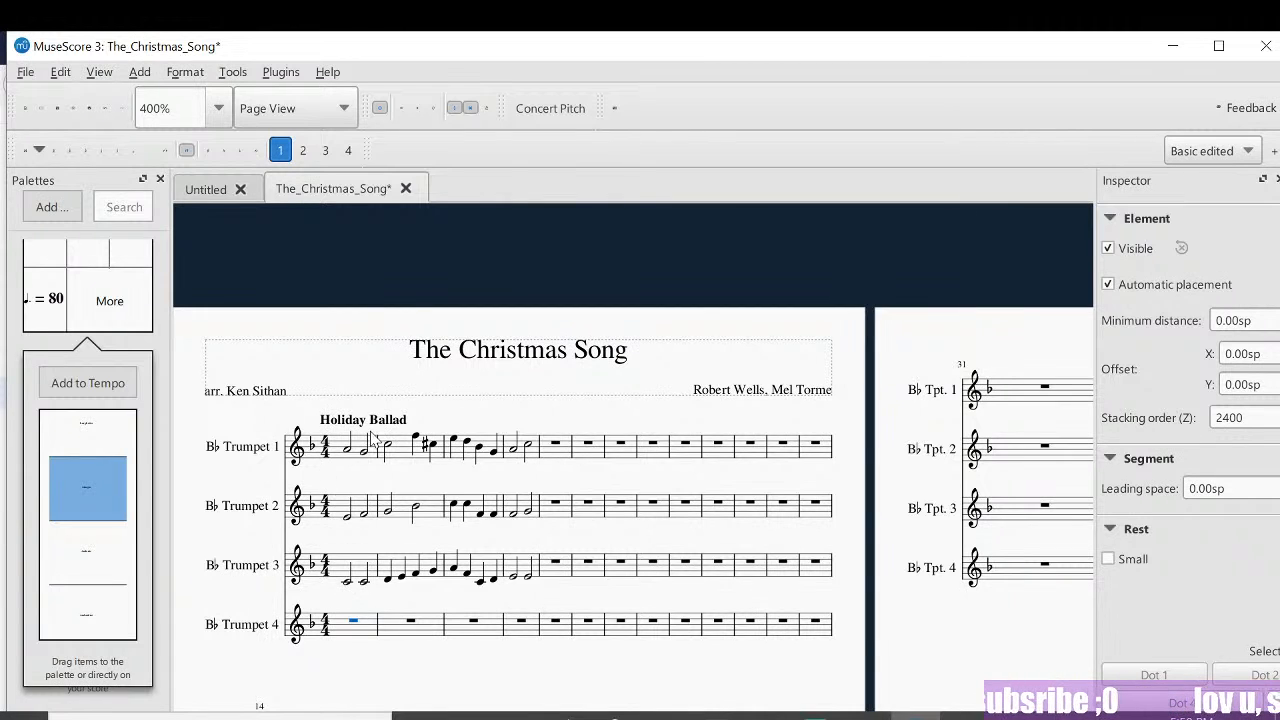
{"action": "key", "text": "n"}
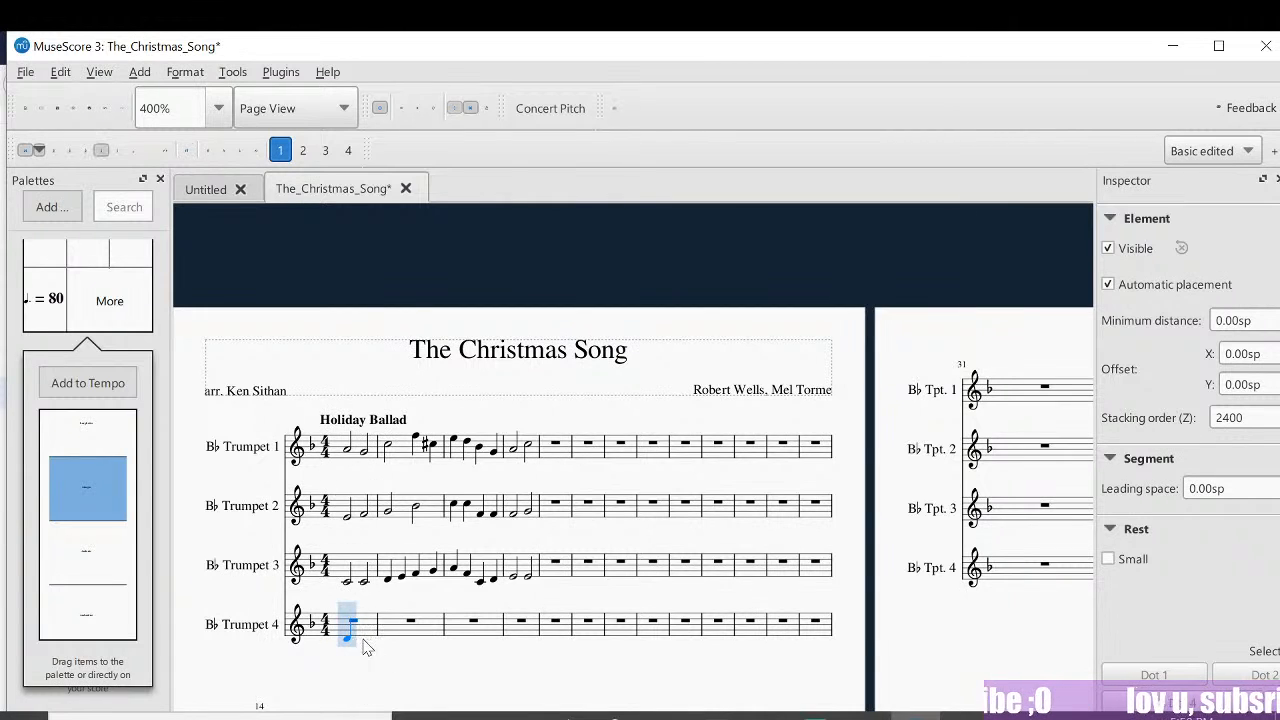
{"action": "scroll", "coordinate": [351, 620], "scroll_direction": "down", "scroll_amount": 1}
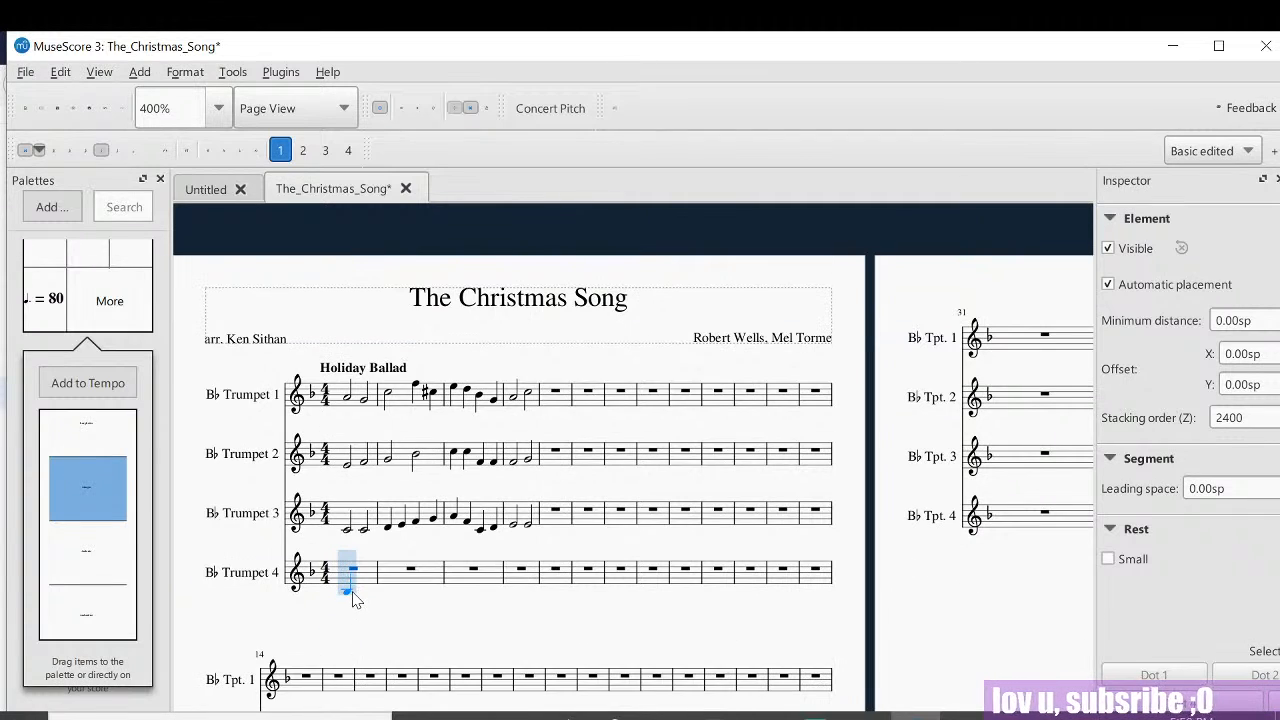
{"action": "key", "text": "6"}
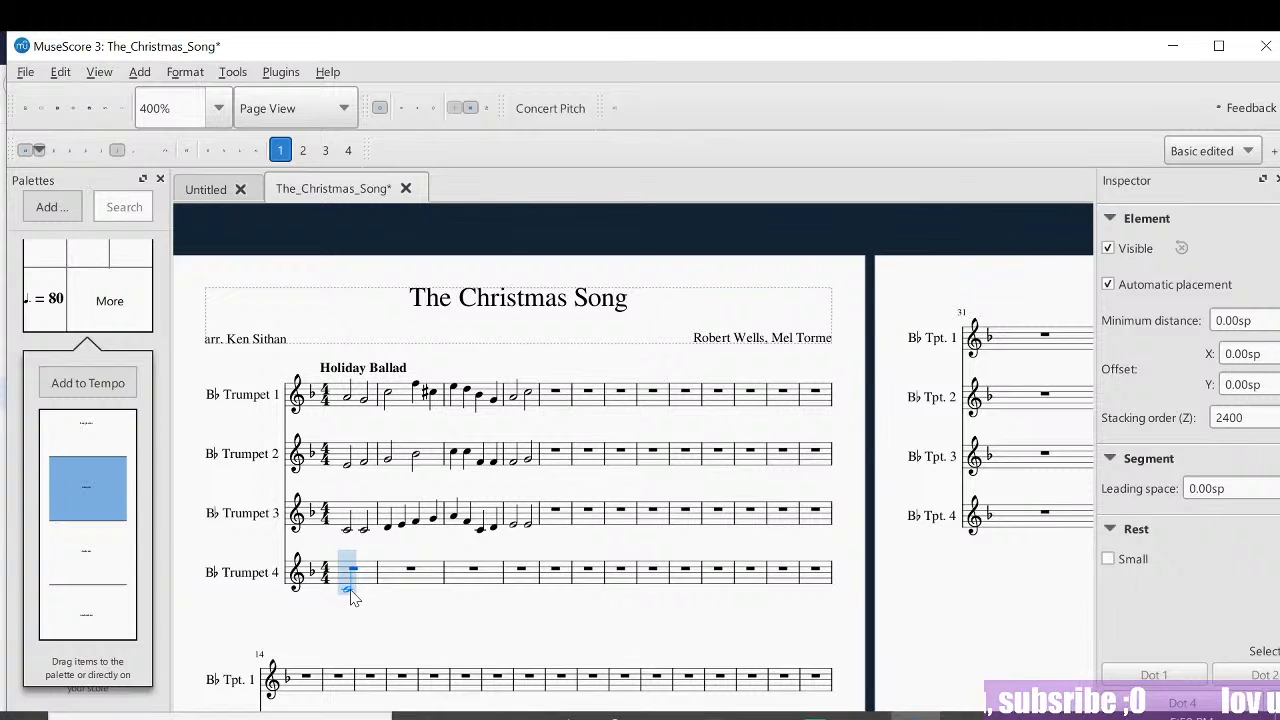
{"action": "left_click", "coordinate": [352, 597]}
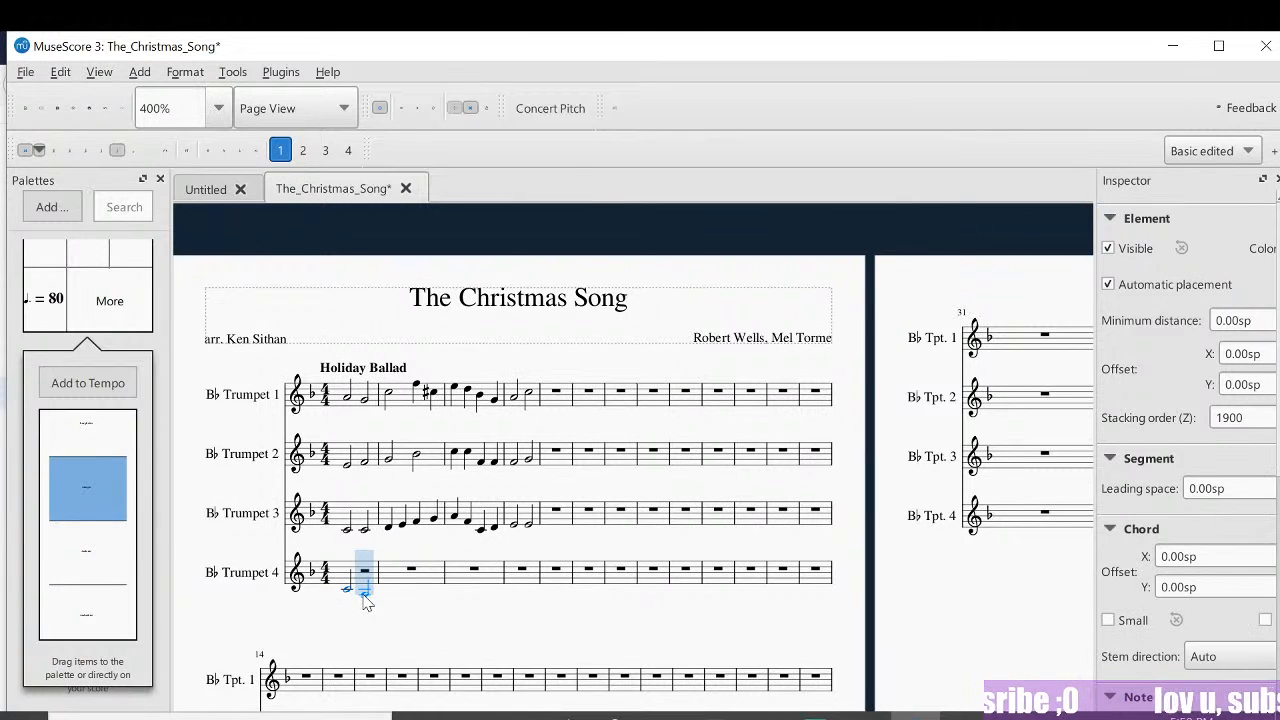
{"action": "left_click", "coordinate": [364, 596]}
Step: Raise the second half note in Trumpet 4's first measure to B flat, playing the measure back before and after the change
{"action": "key", "text": "space"}
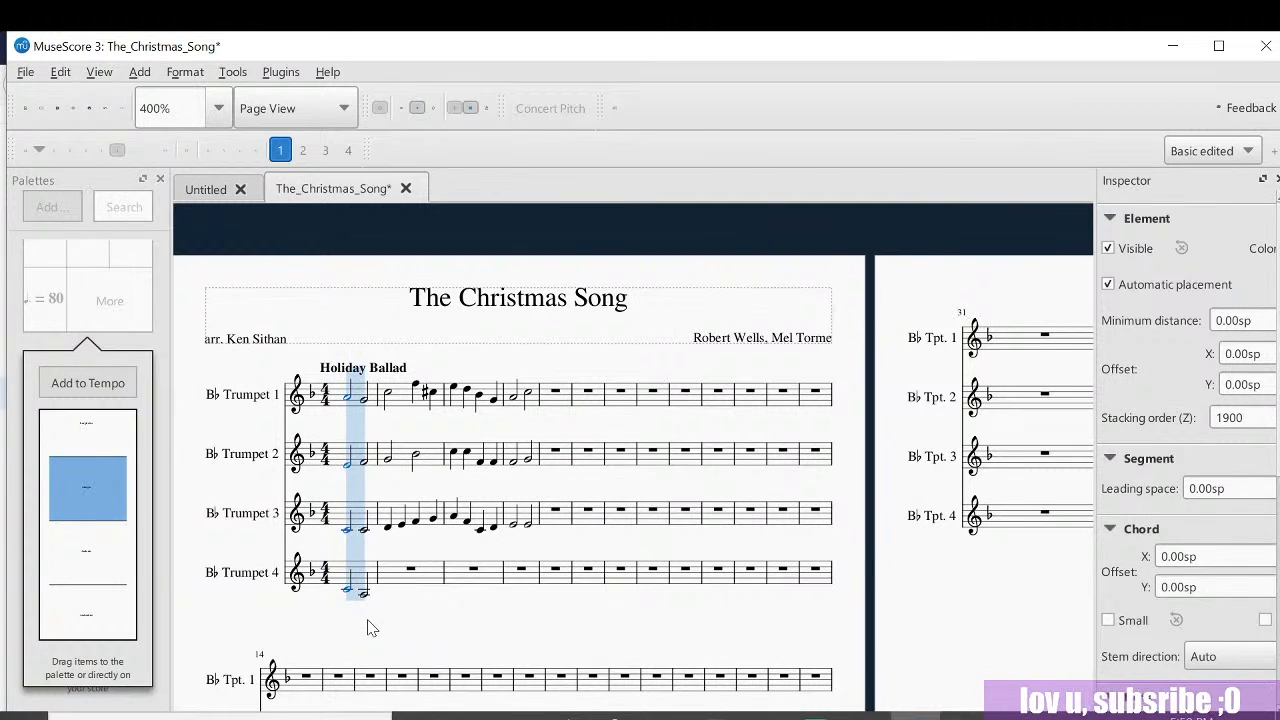
{"action": "key", "text": "space"}
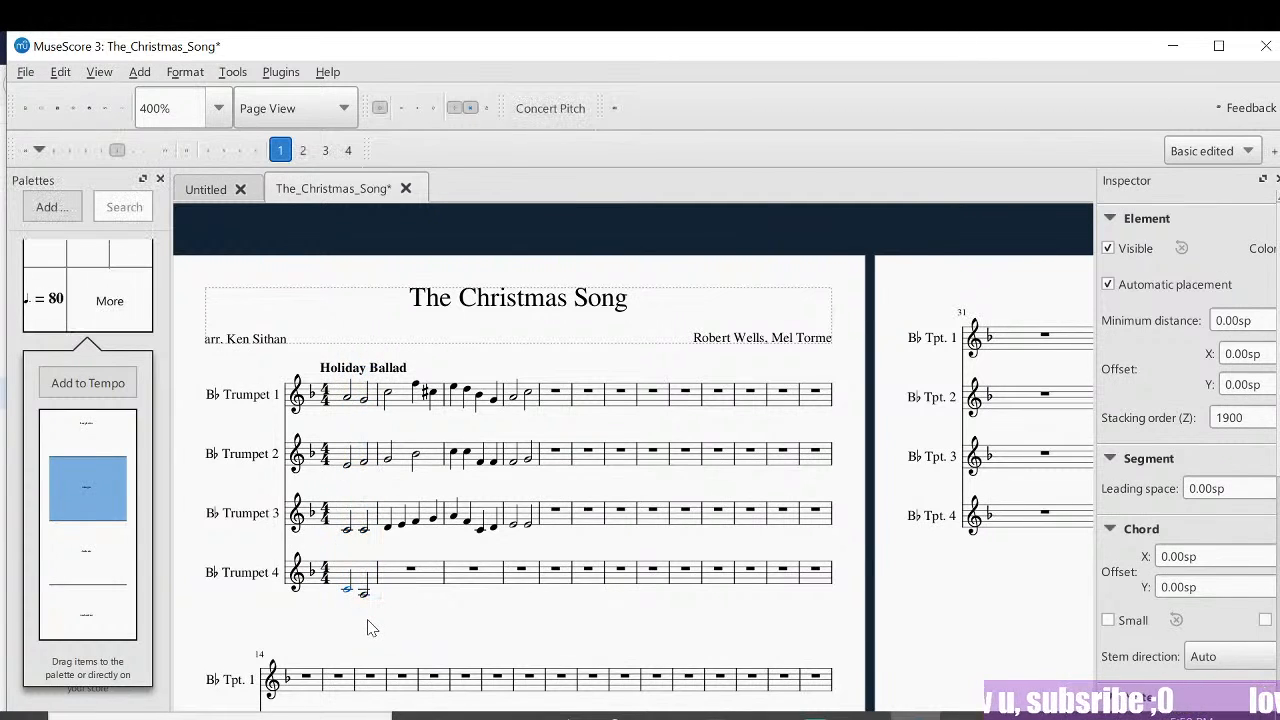
{"action": "key", "text": "space"}
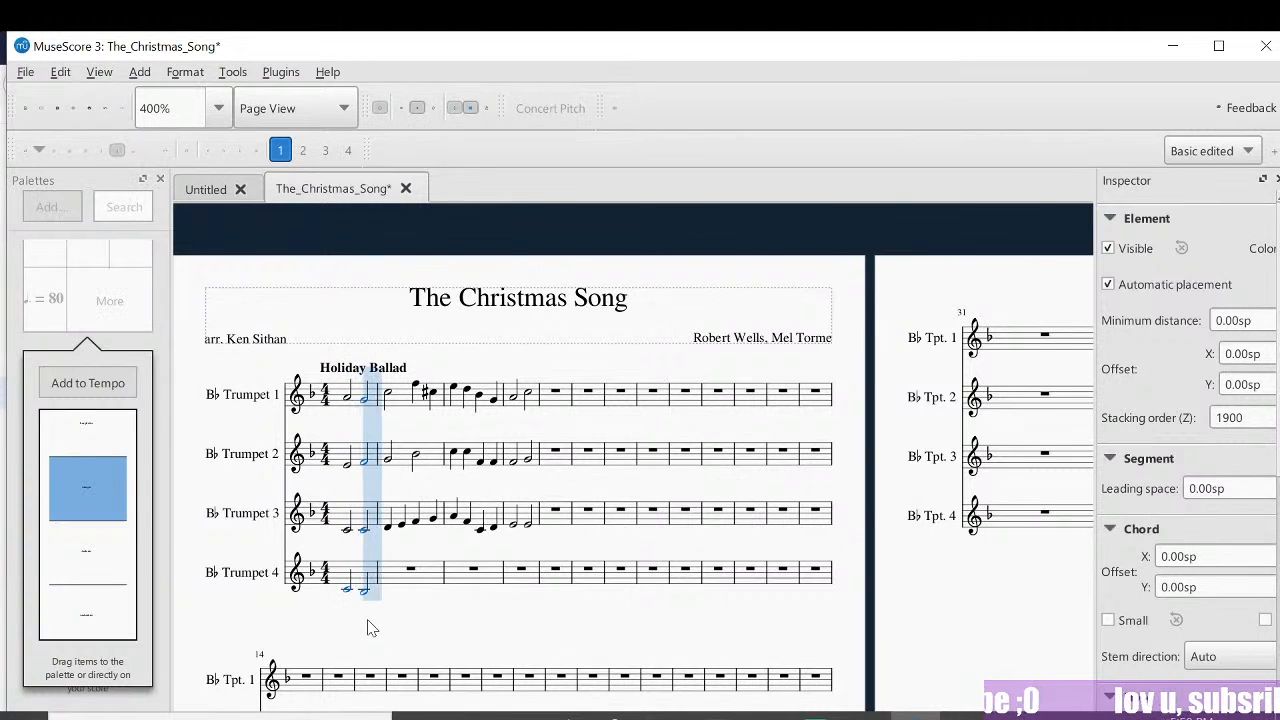
{"action": "key", "text": "space"}
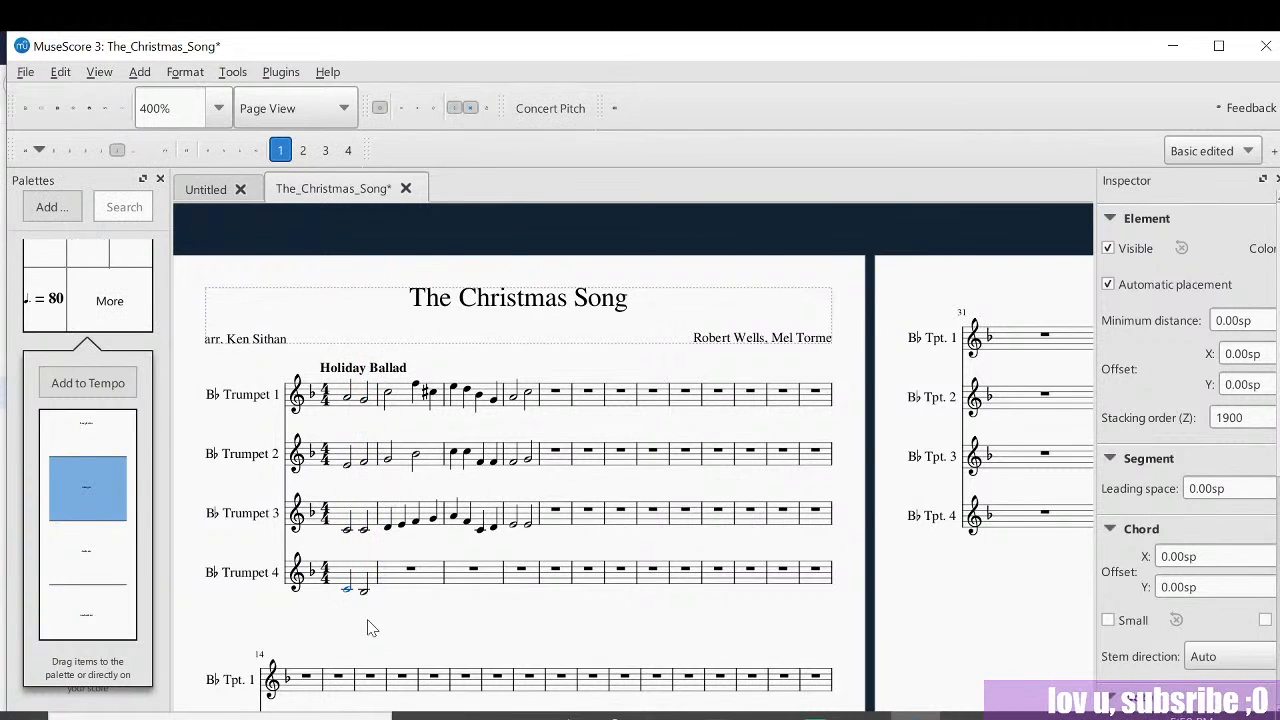
{"action": "key", "text": "space"}
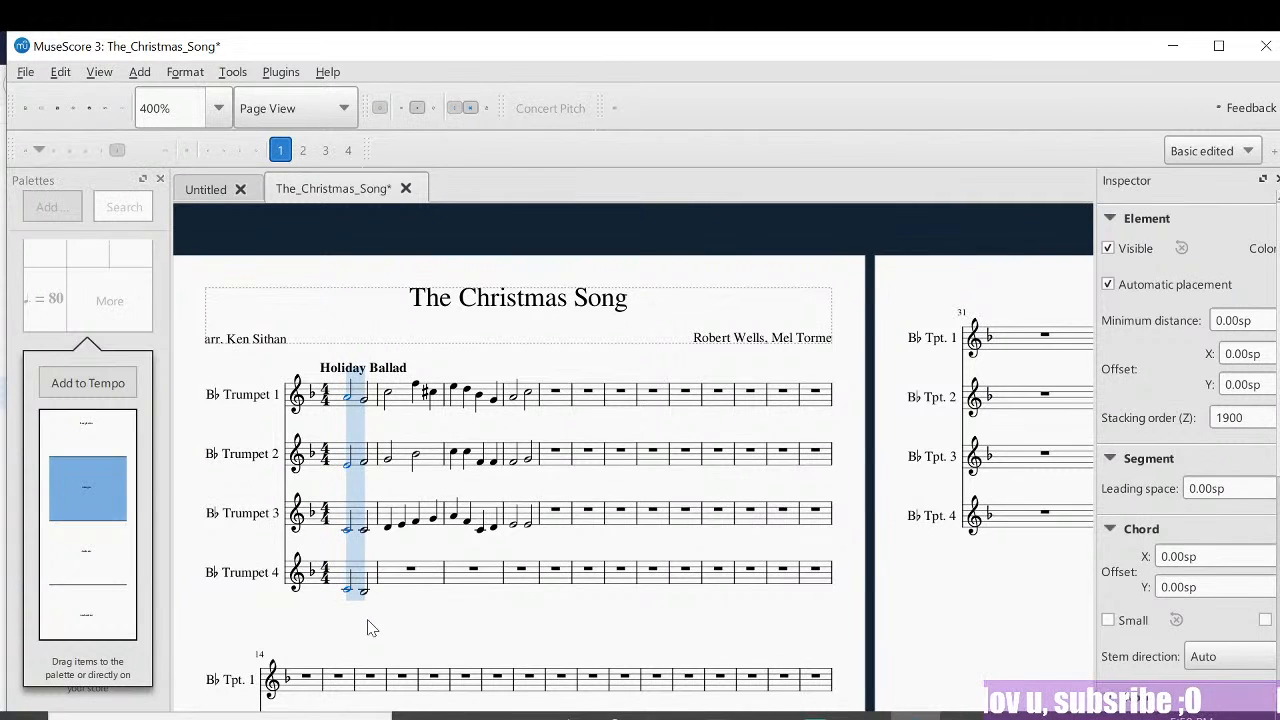
{"action": "key", "text": "space"}
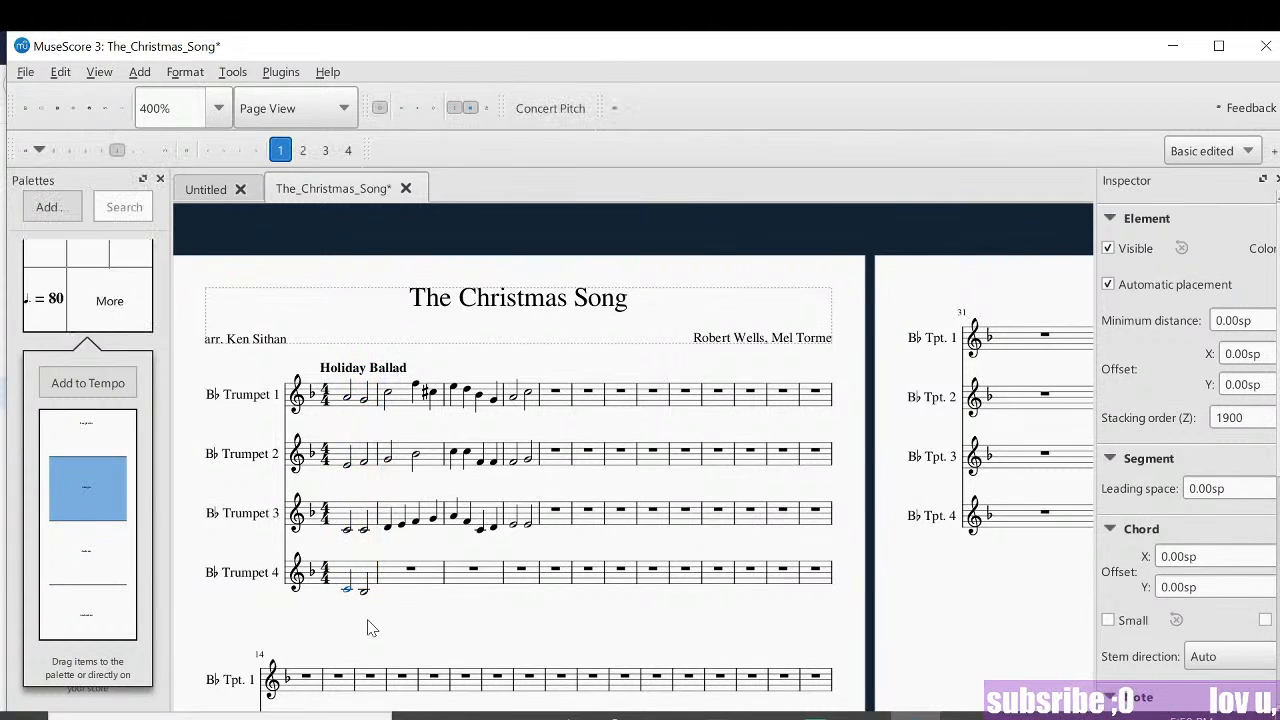
Step: Fill Trumpet 4's second measure with a half note low A and the quarter notes B flat and D
{"action": "left_click", "coordinate": [400, 589]}
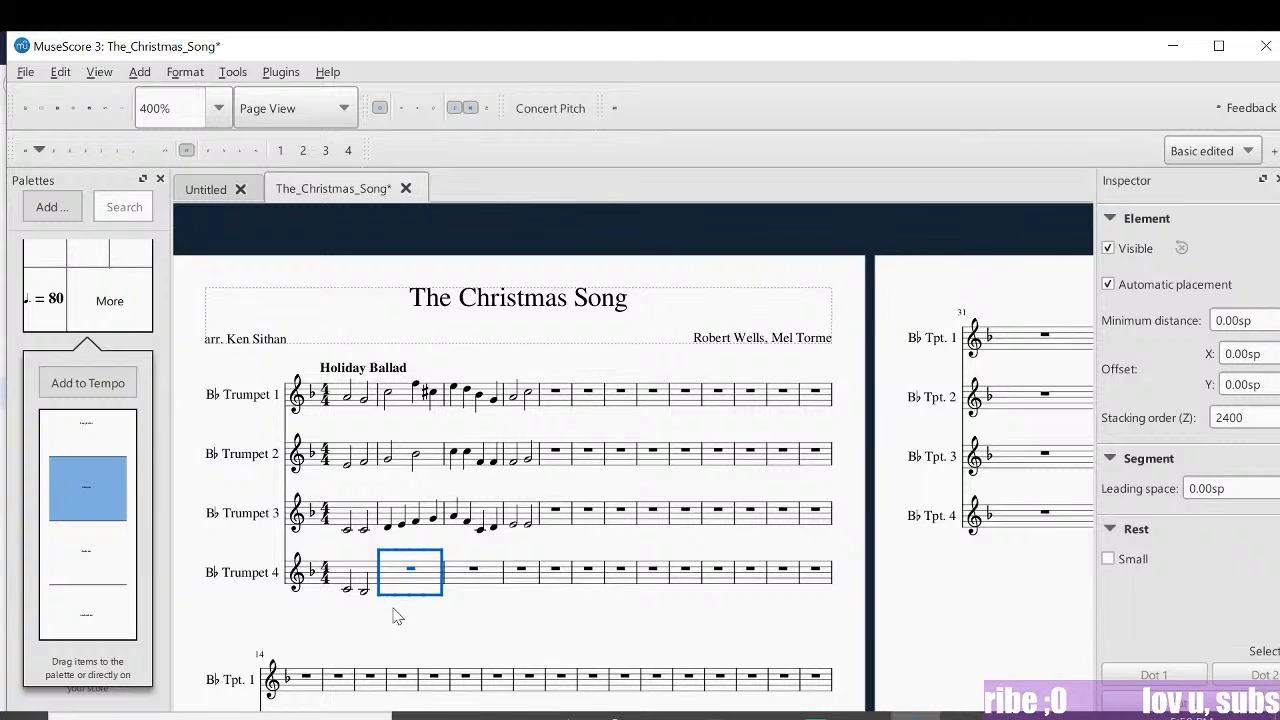
{"action": "key", "text": "n"}
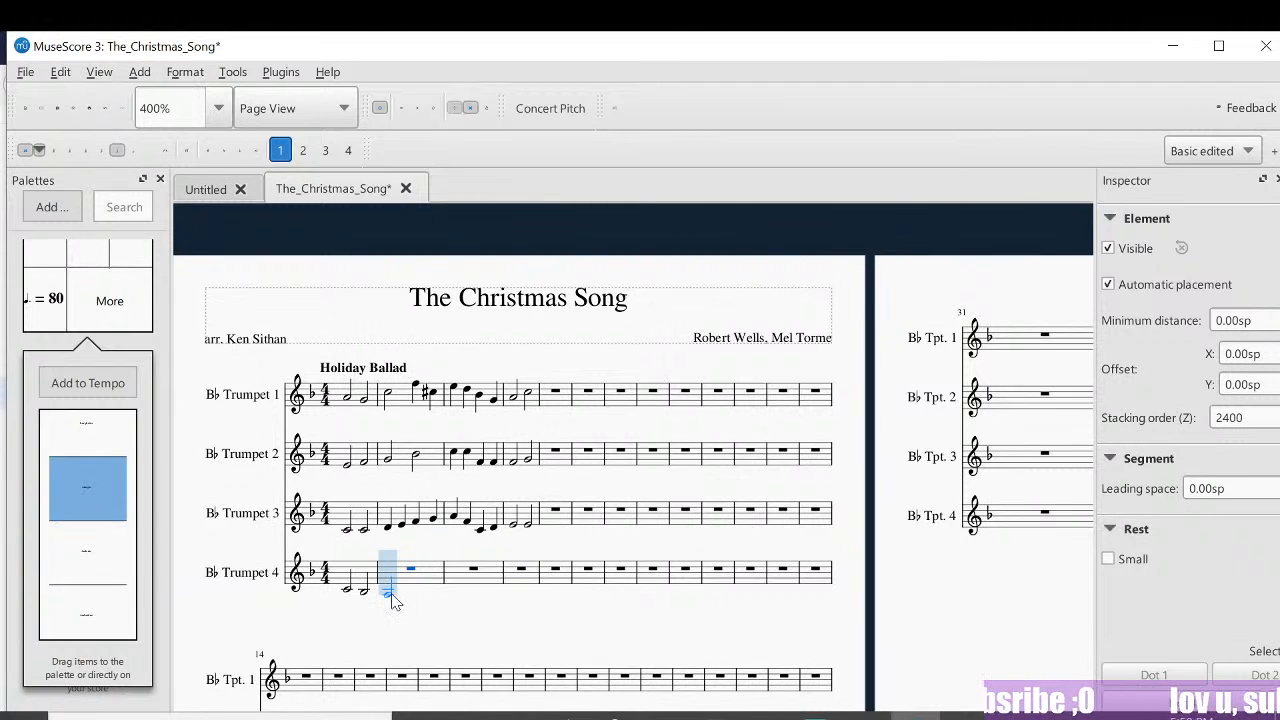
{"action": "left_click", "coordinate": [393, 596]}
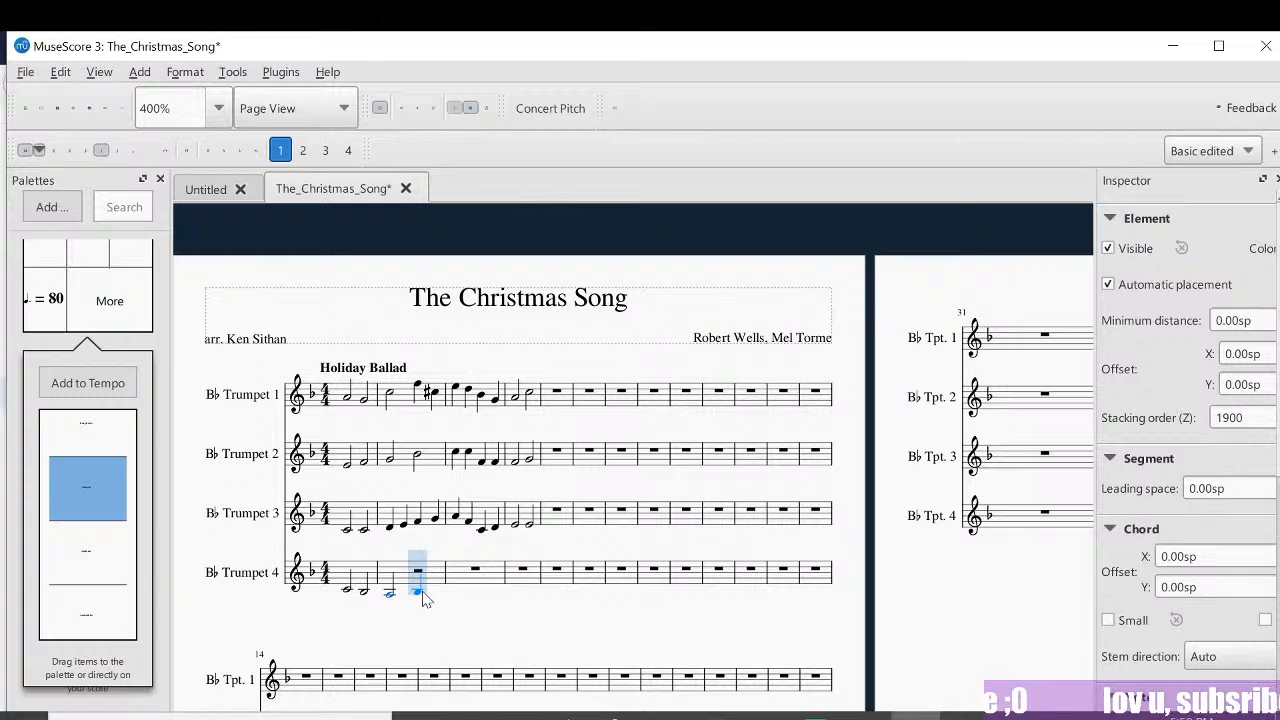
{"action": "left_click", "coordinate": [422, 596]}
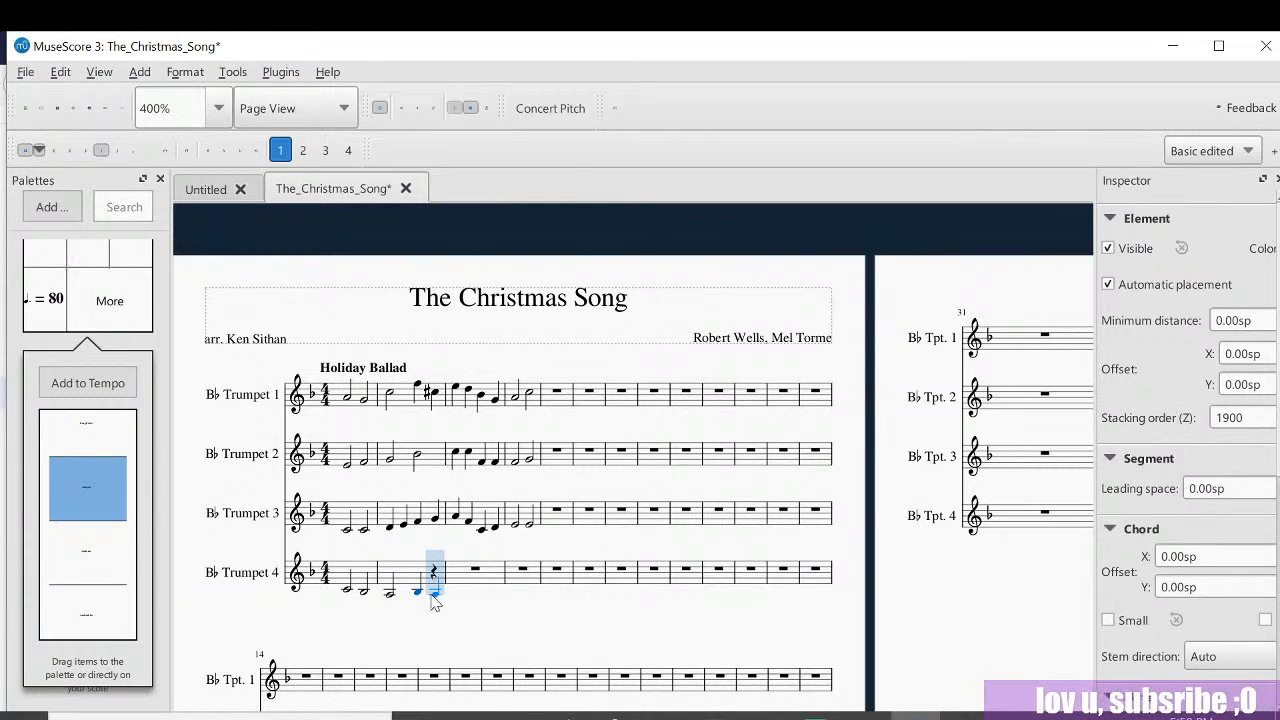
{"action": "left_click", "coordinate": [433, 588]}
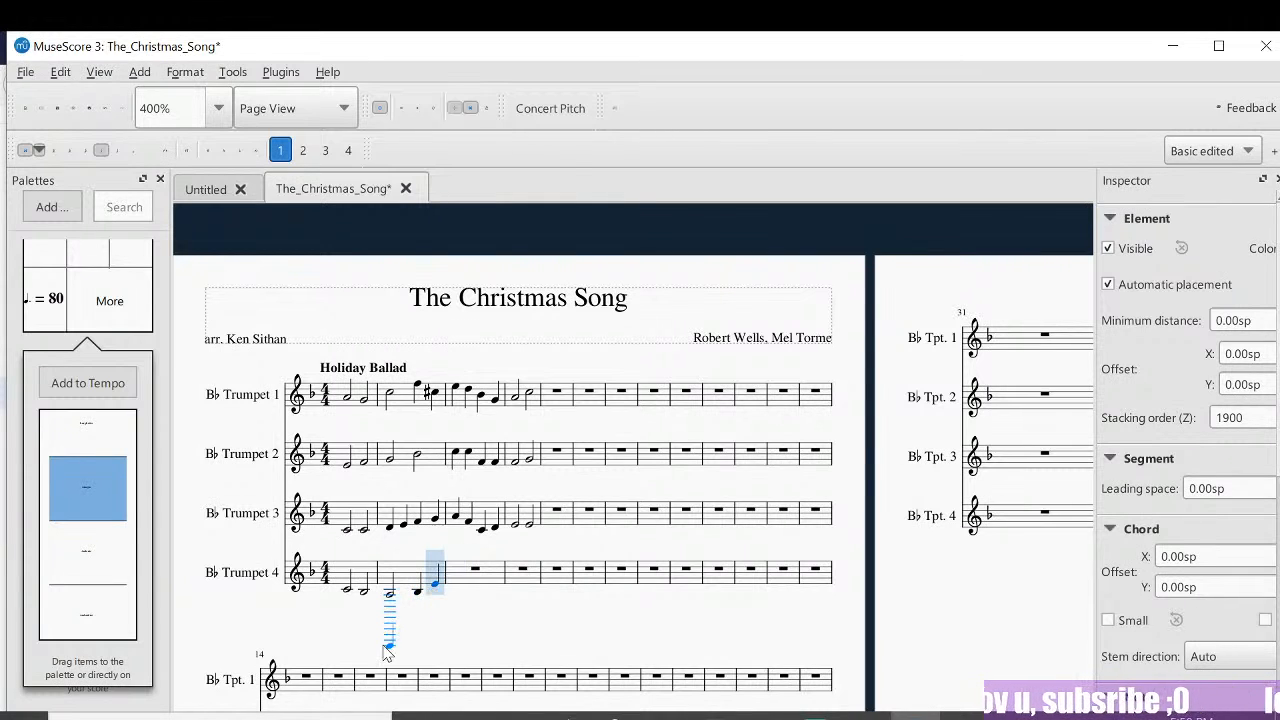
Step: Play back the first two measures from Trumpet 4's opening note
{"action": "key", "text": "Left"}
{"action": "key", "text": "Left"}
{"action": "key", "text": "Left"}
{"action": "key", "text": "Left"}
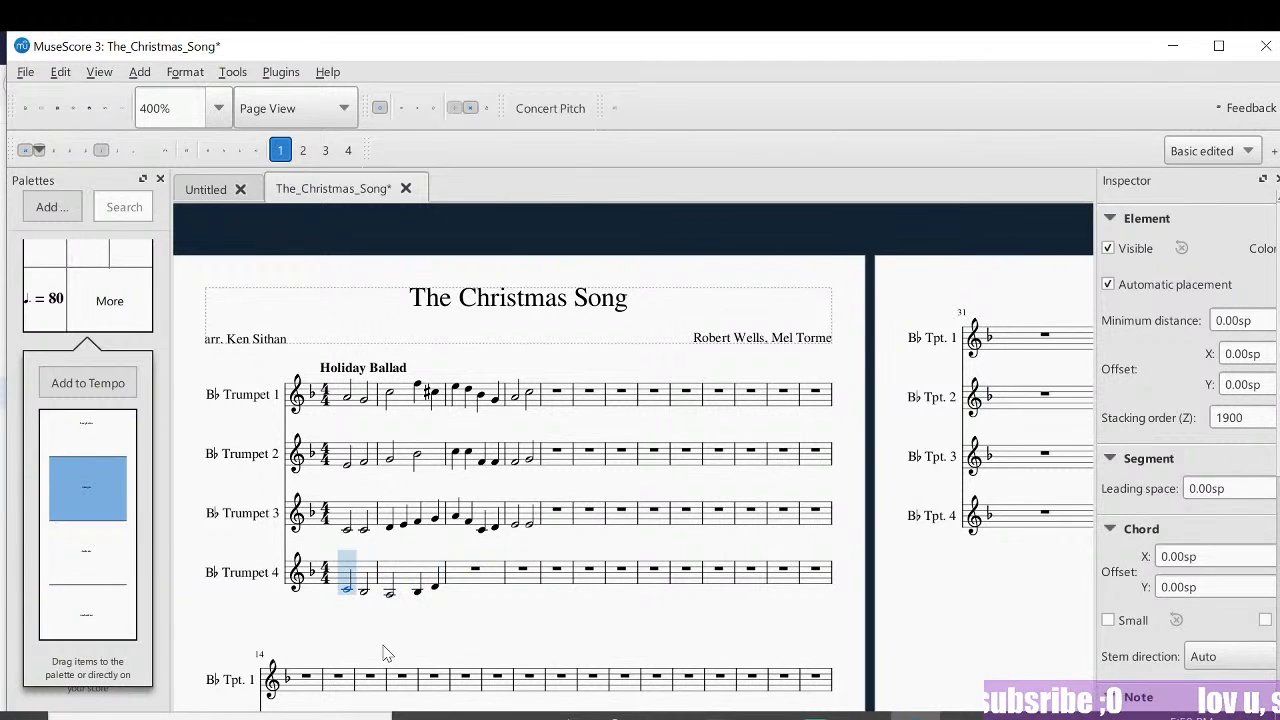
{"action": "key", "text": "space"}
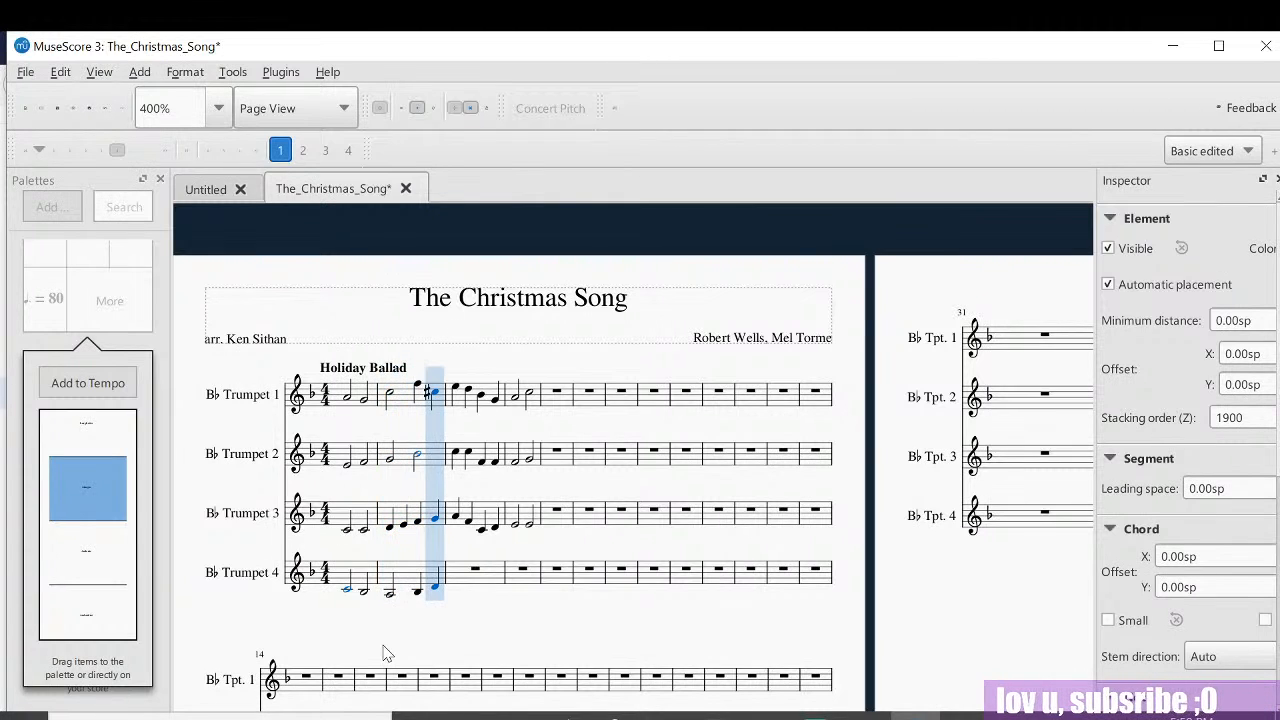
{"action": "key", "text": "space"}
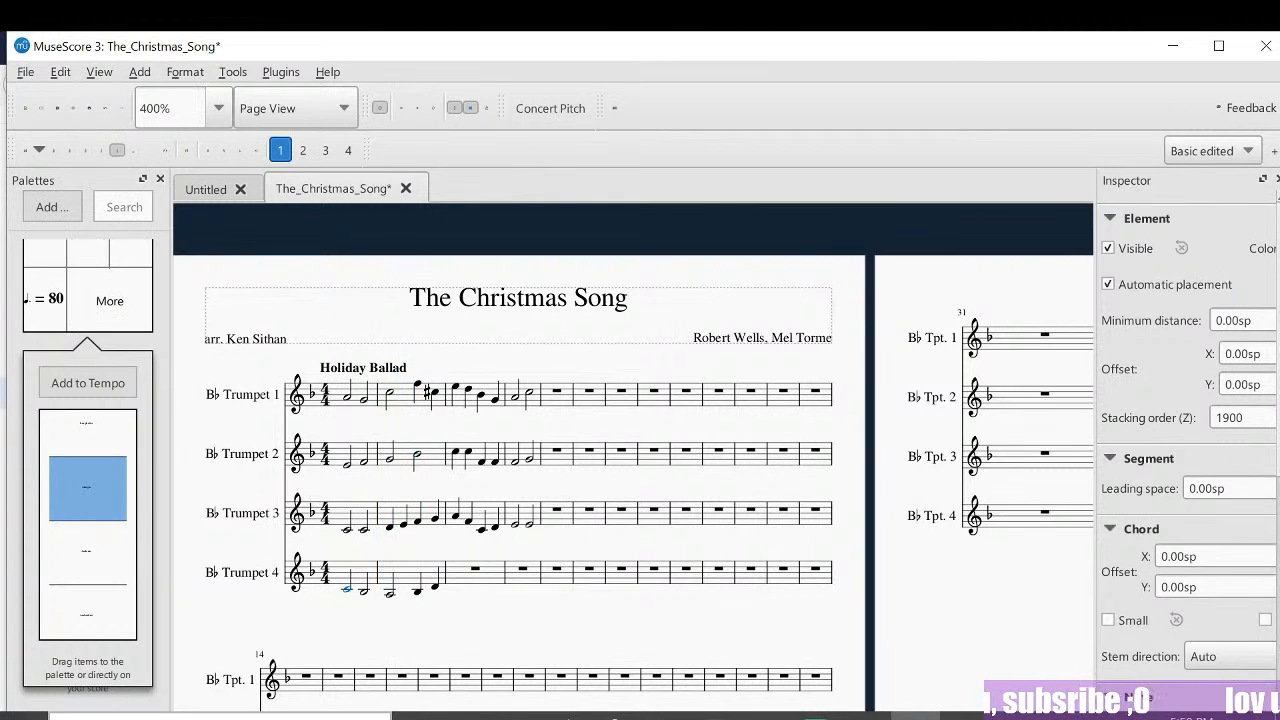
Step: Raise the last quarter note of Trumpet 4's second measure to E and play the passage back from the opening note
{"action": "left_click", "coordinate": [418, 591]}
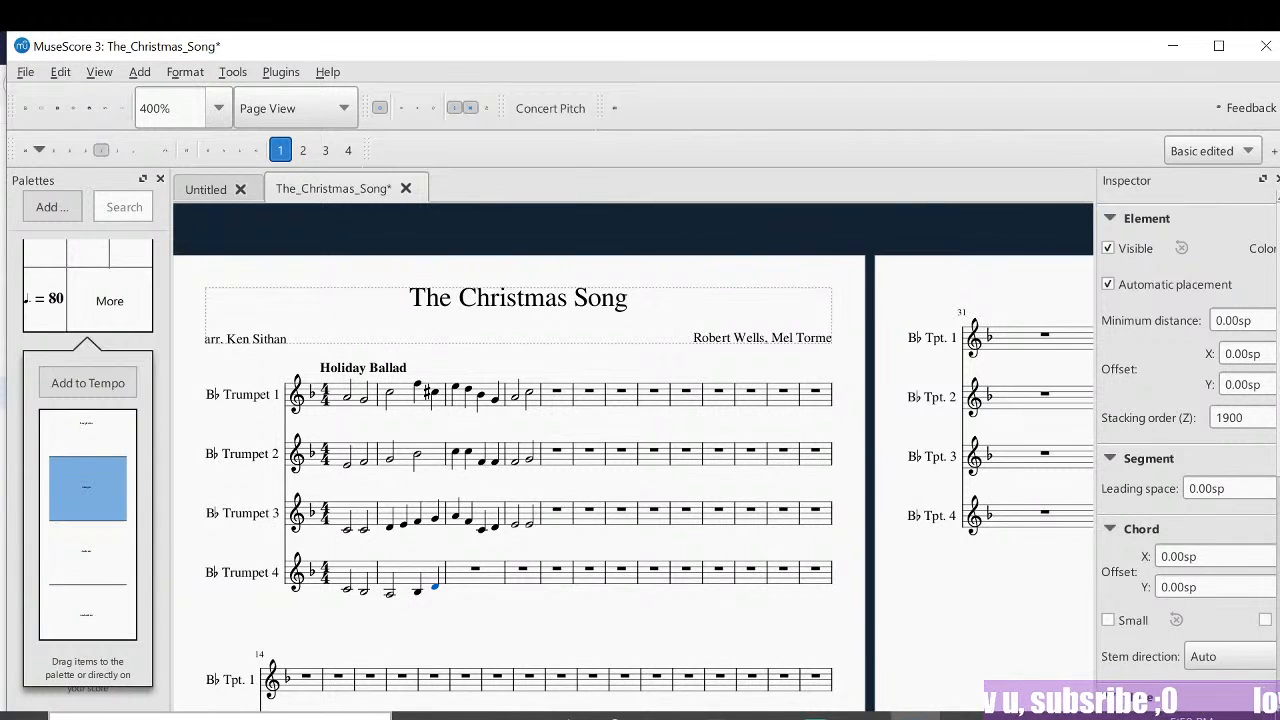
{"action": "key", "text": "Up"}
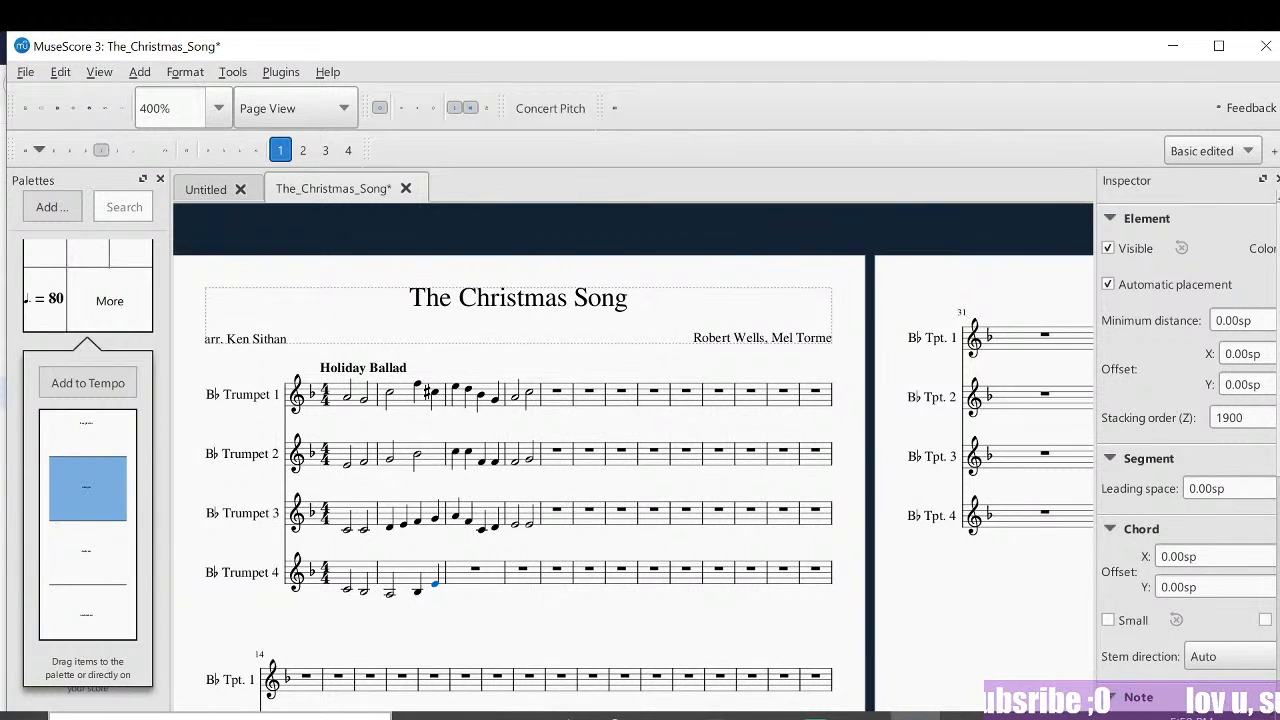
{"action": "key", "text": "Left"}
{"action": "key", "text": "Left"}
{"action": "key", "text": "space"}
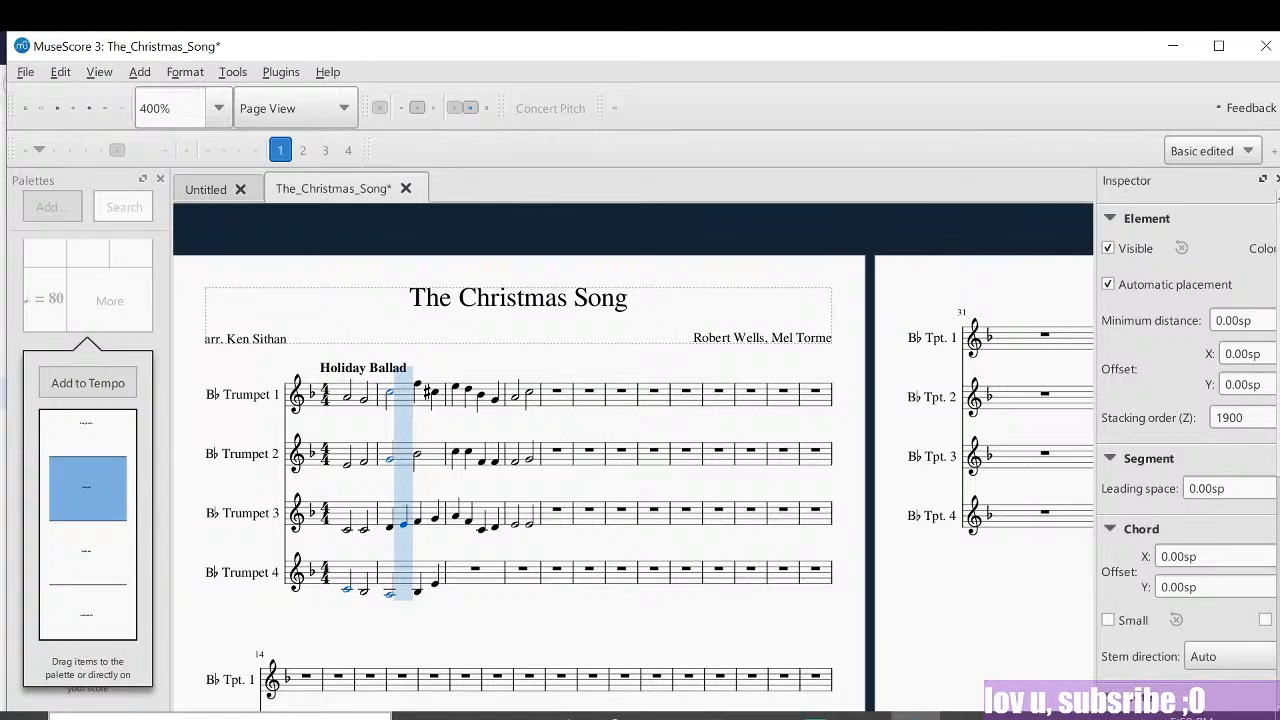
{"action": "key", "text": "space"}
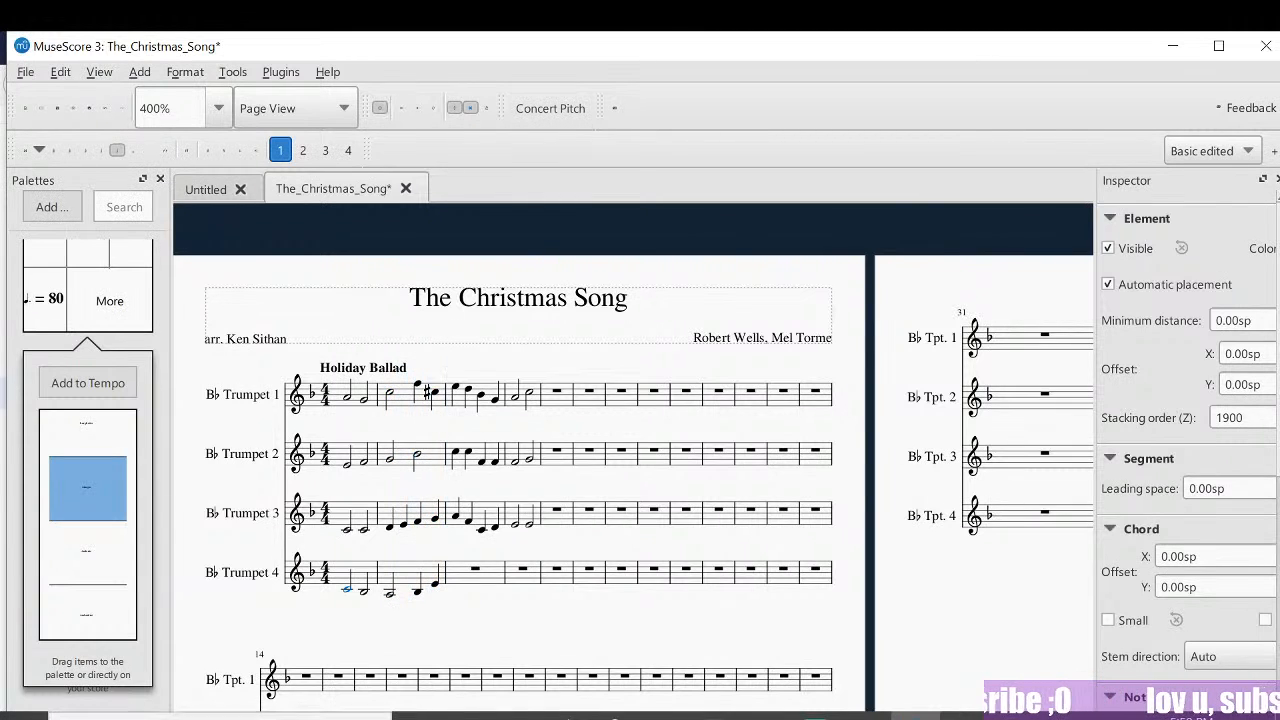
Step: Fill Trumpet 4's third measure with the quarter notes F, D and two low B flats
{"action": "left_click", "coordinate": [476, 571]}
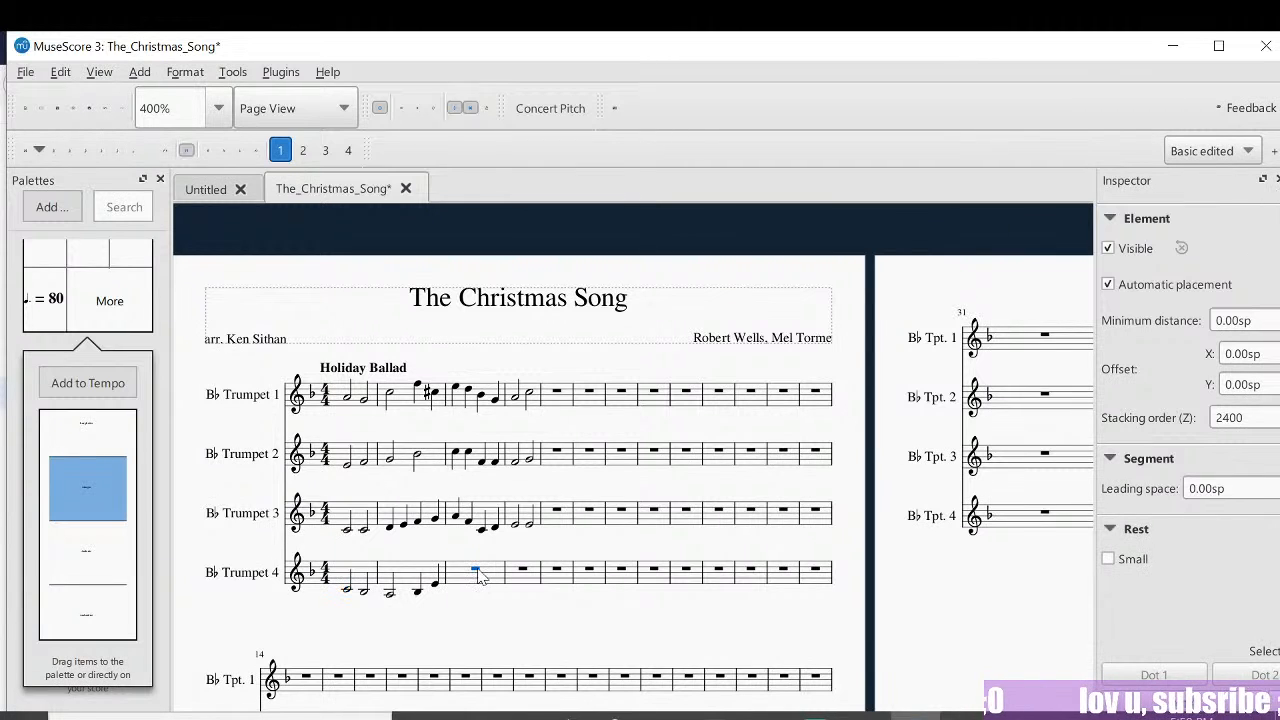
{"action": "key", "text": "n"}
{"action": "left_click", "coordinate": [465, 582]}
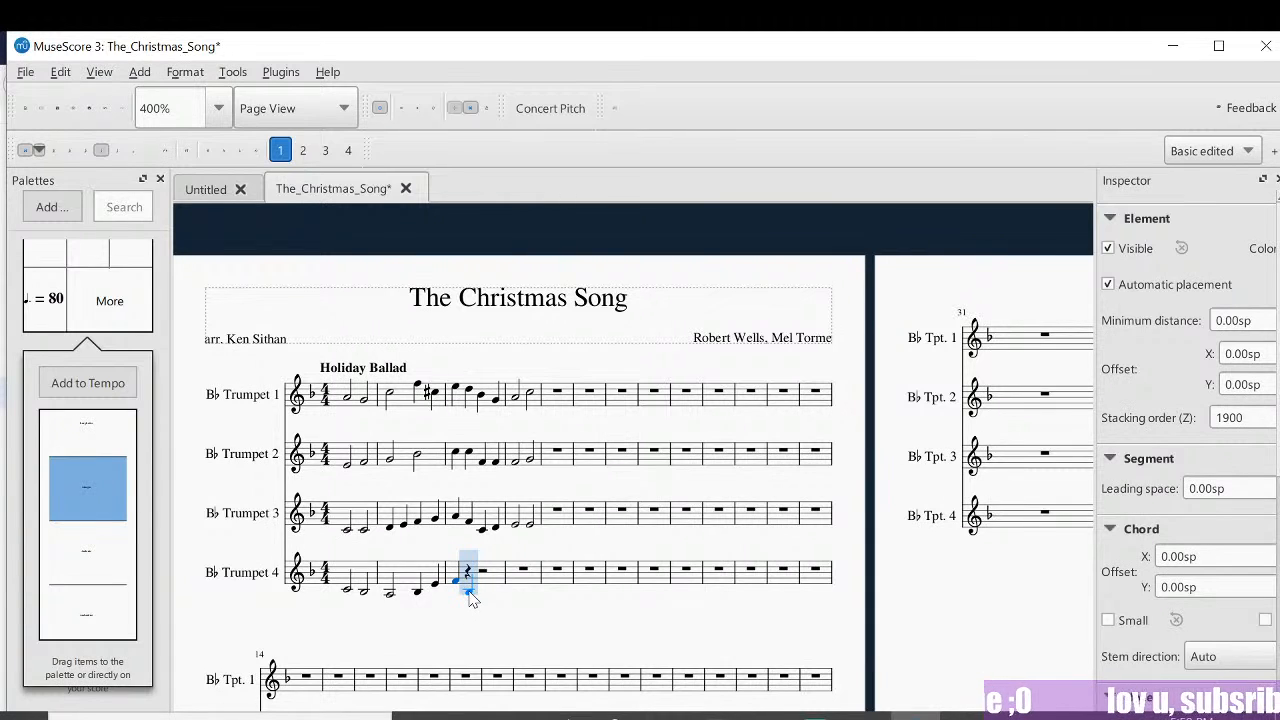
{"action": "left_click", "coordinate": [472, 592]}
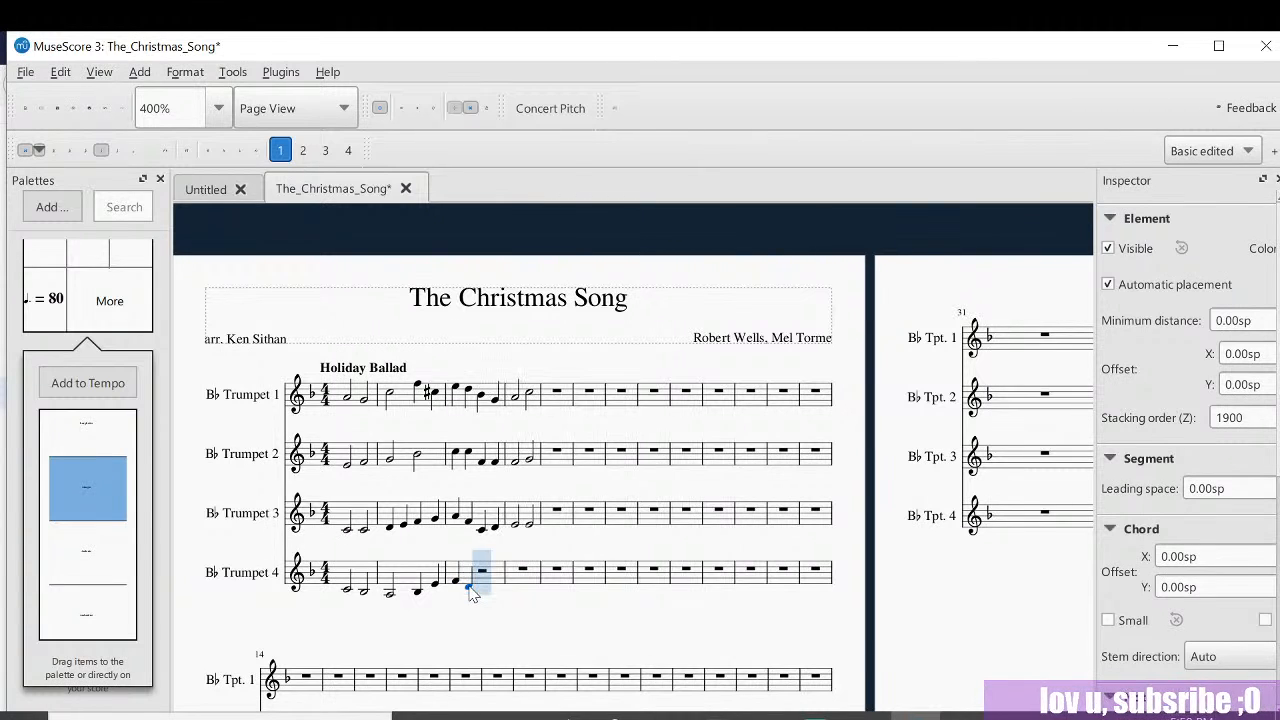
{"action": "left_click", "coordinate": [481, 592]}
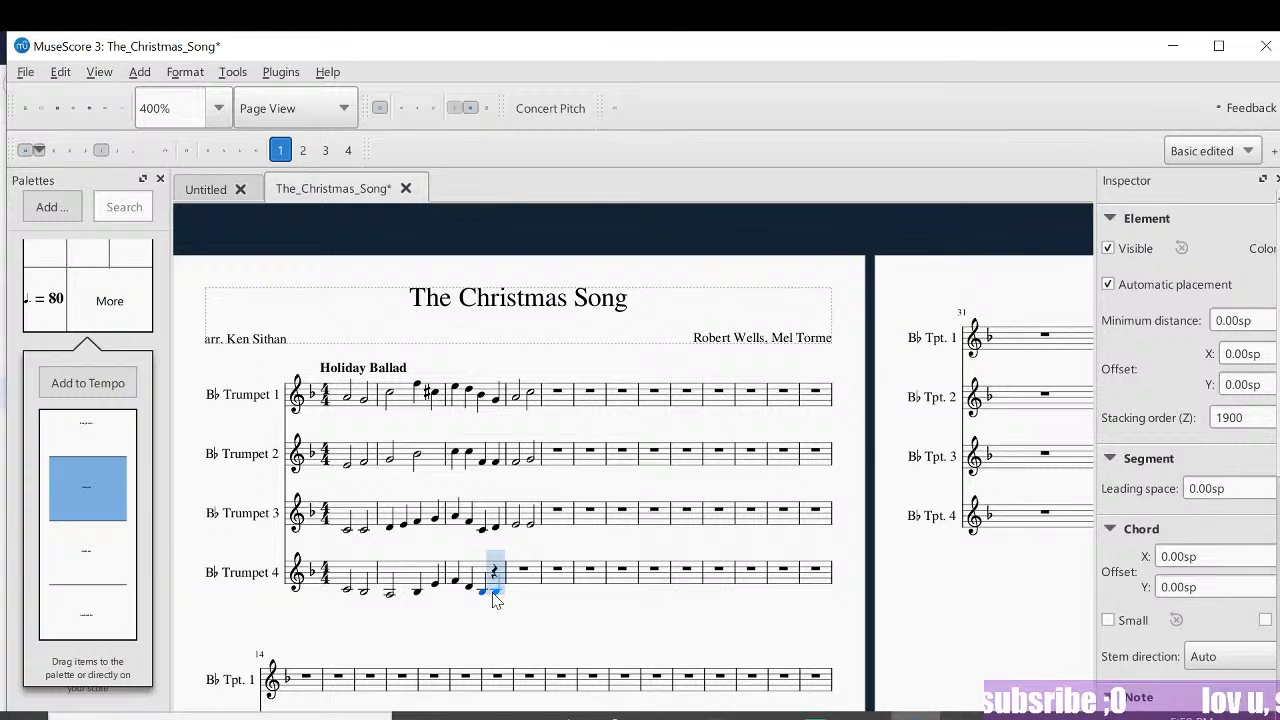
{"action": "left_click", "coordinate": [493, 592]}
Step: Play back measure 3 from Trumpet 4's first quarter note
{"action": "key", "text": "Left"}
{"action": "key", "text": "Left"}
{"action": "key", "text": "Left"}
{"action": "key", "text": "Left"}
{"action": "key", "text": "space"}
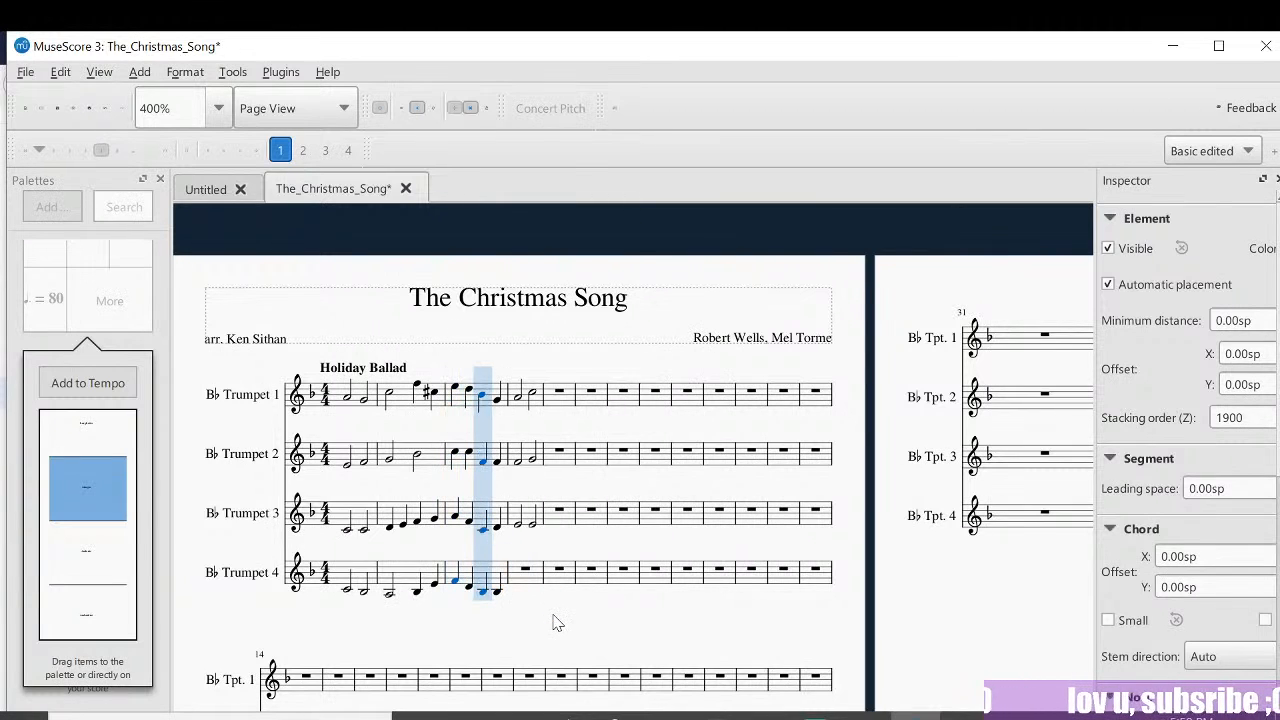
{"action": "key", "text": "space"}
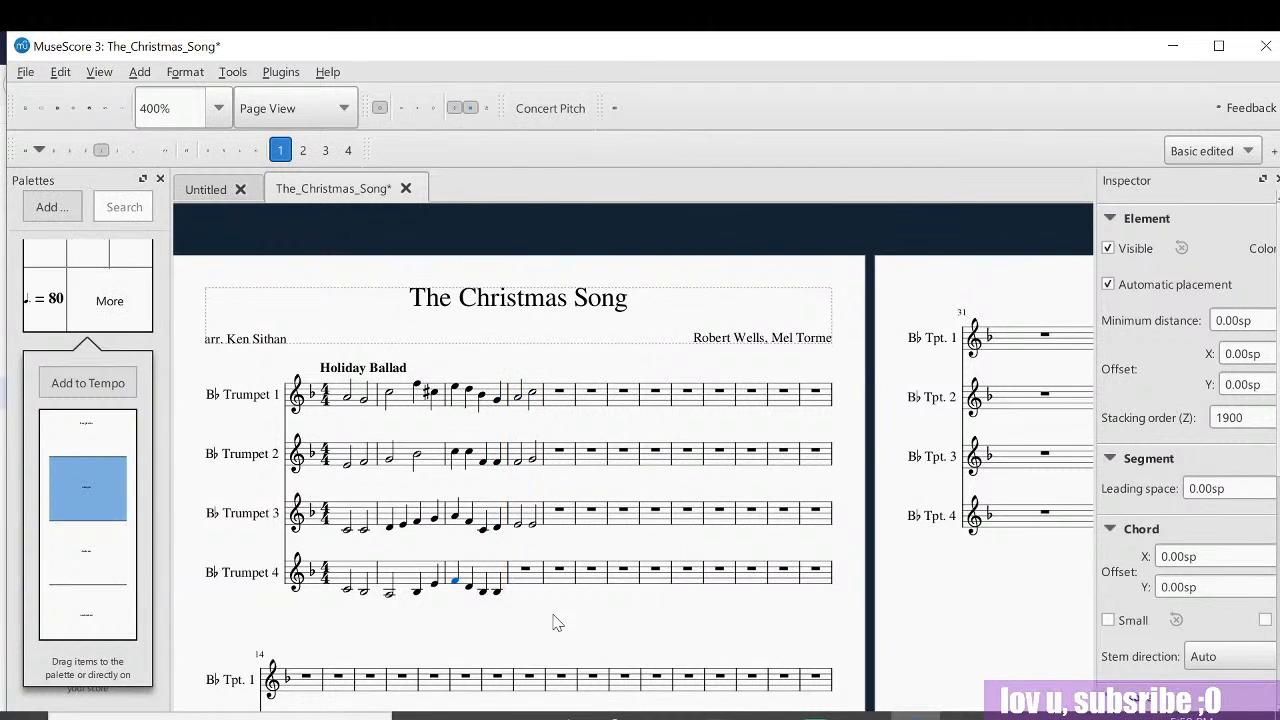
Step: Play back the first three measures from Trumpet 4's opening note to hear the four-part harmony
{"action": "key", "text": "Left"}
{"action": "key", "text": "Left"}
{"action": "key", "text": "Left"}
{"action": "key", "text": "Left"}
{"action": "key", "text": "Left"}
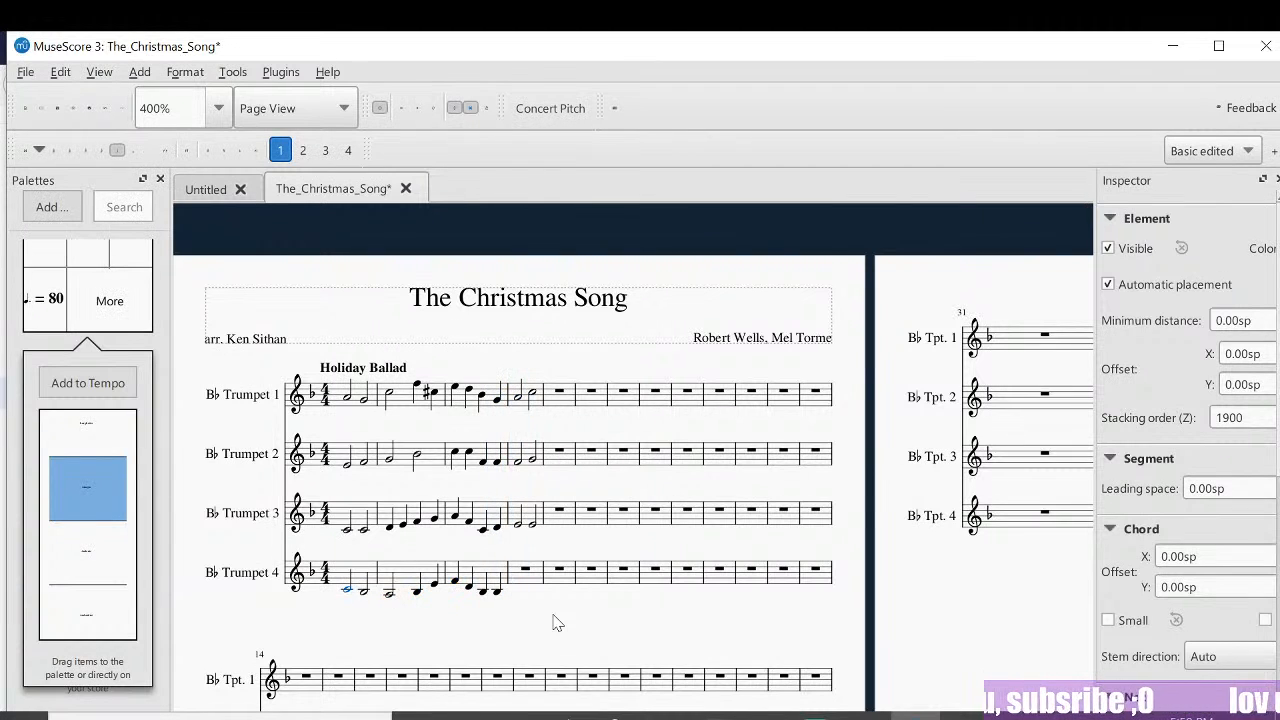
{"action": "key", "text": "space"}
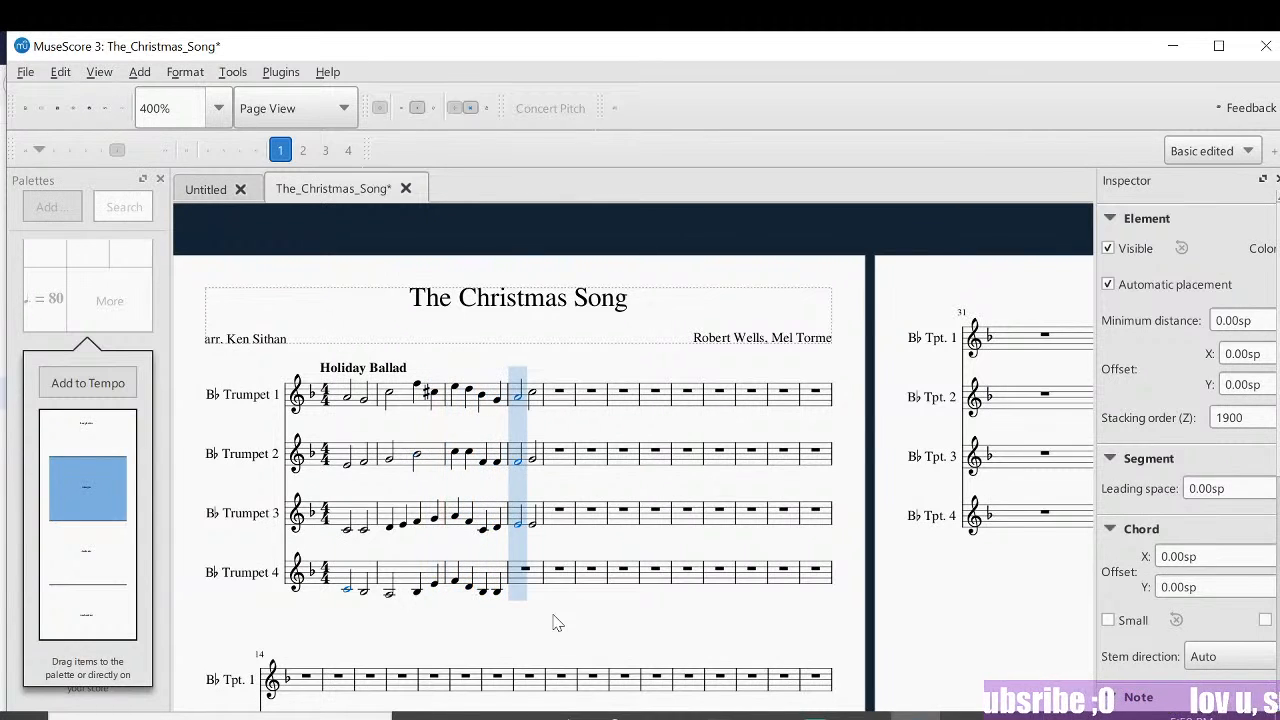
{"action": "key", "text": "space"}
Step: Fill Trumpet 4's fourth measure with the half notes D and low C
{"action": "left_click", "coordinate": [530, 588]}
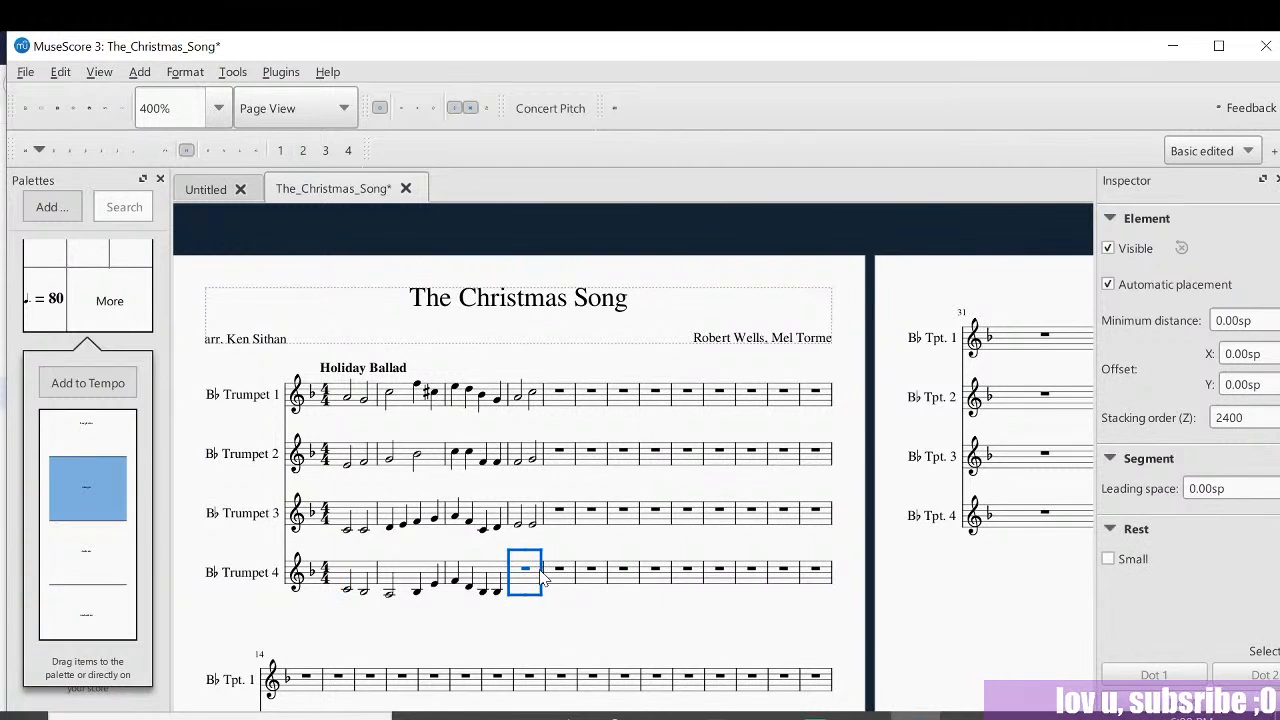
{"action": "key", "text": "n"}
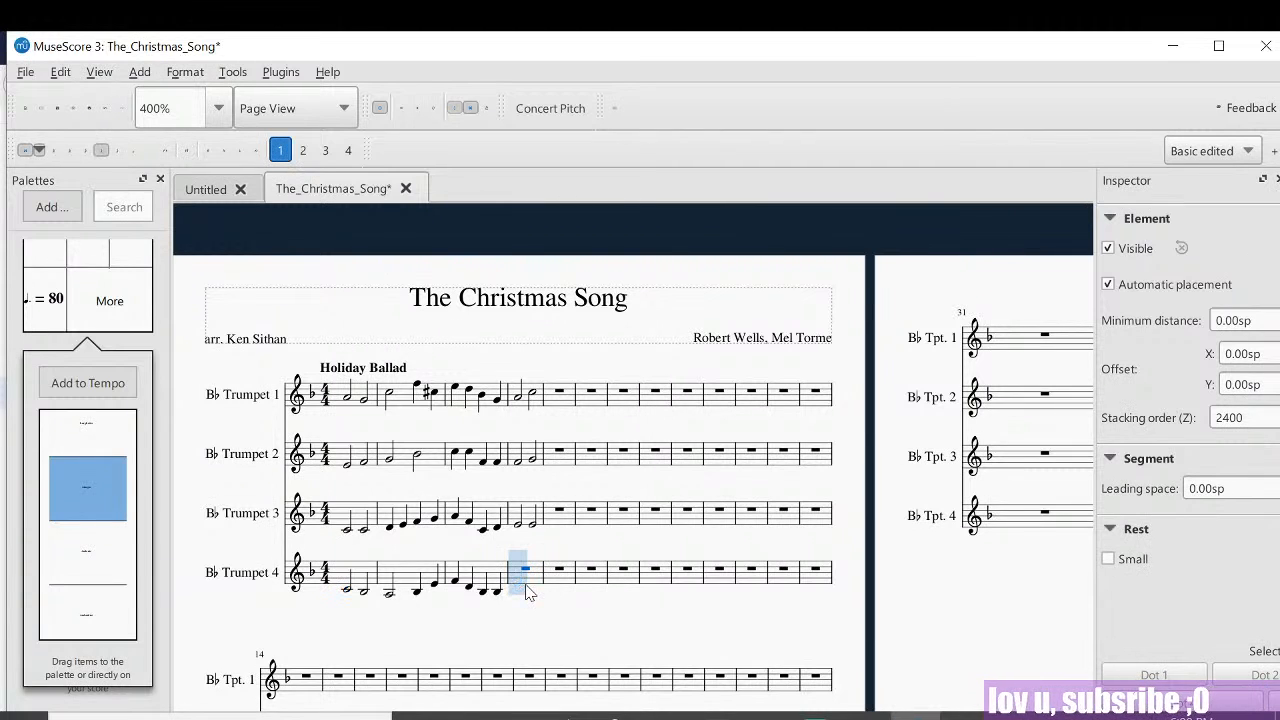
{"action": "key", "text": "6"}
{"action": "left_click", "coordinate": [524, 592]}
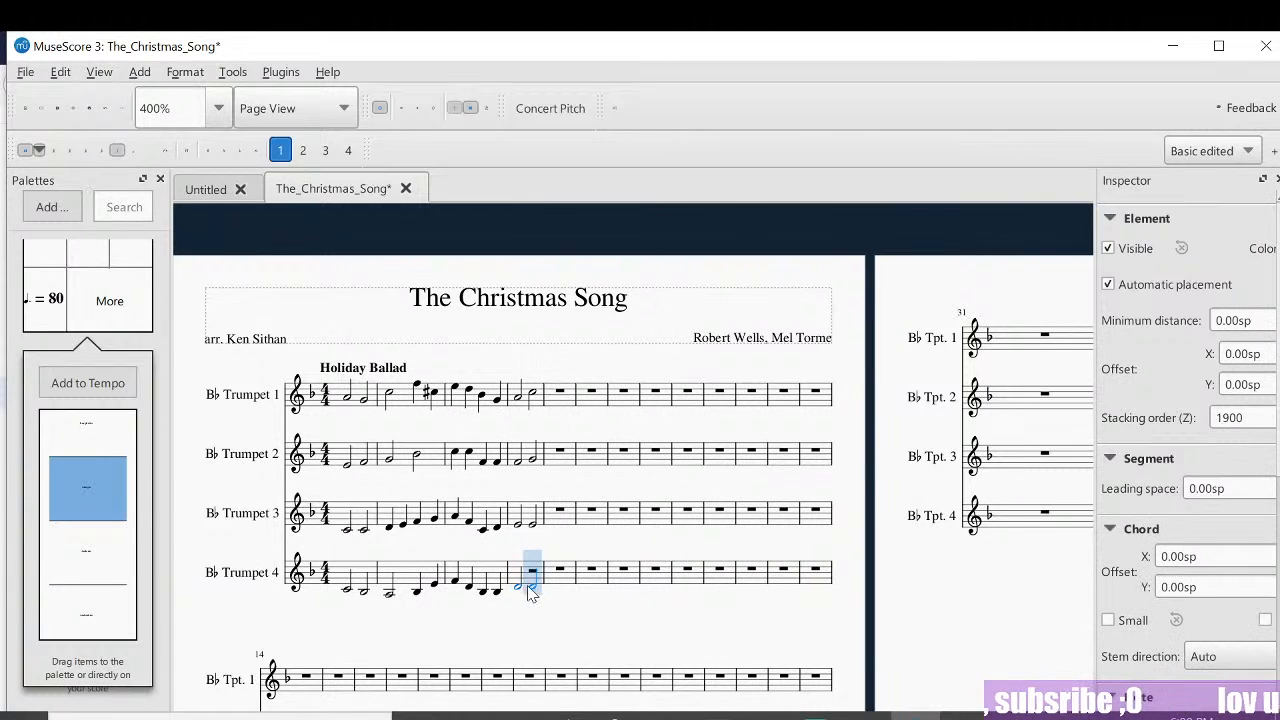
{"action": "left_click", "coordinate": [532, 592]}
Step: Raise the second half note of Trumpet 4's fourth measure to D and play back from the third quarter note of measure 3
{"action": "key", "text": "Left"}
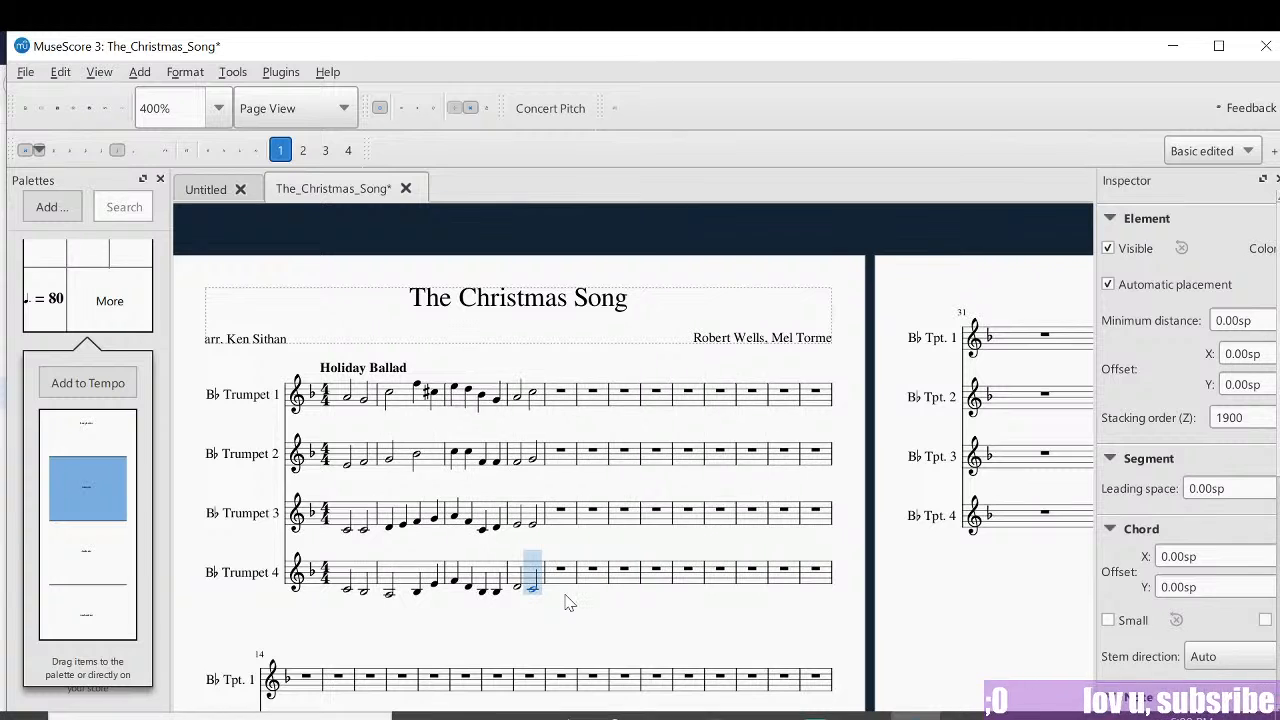
{"action": "key", "text": "Left"}
{"action": "key", "text": "space"}
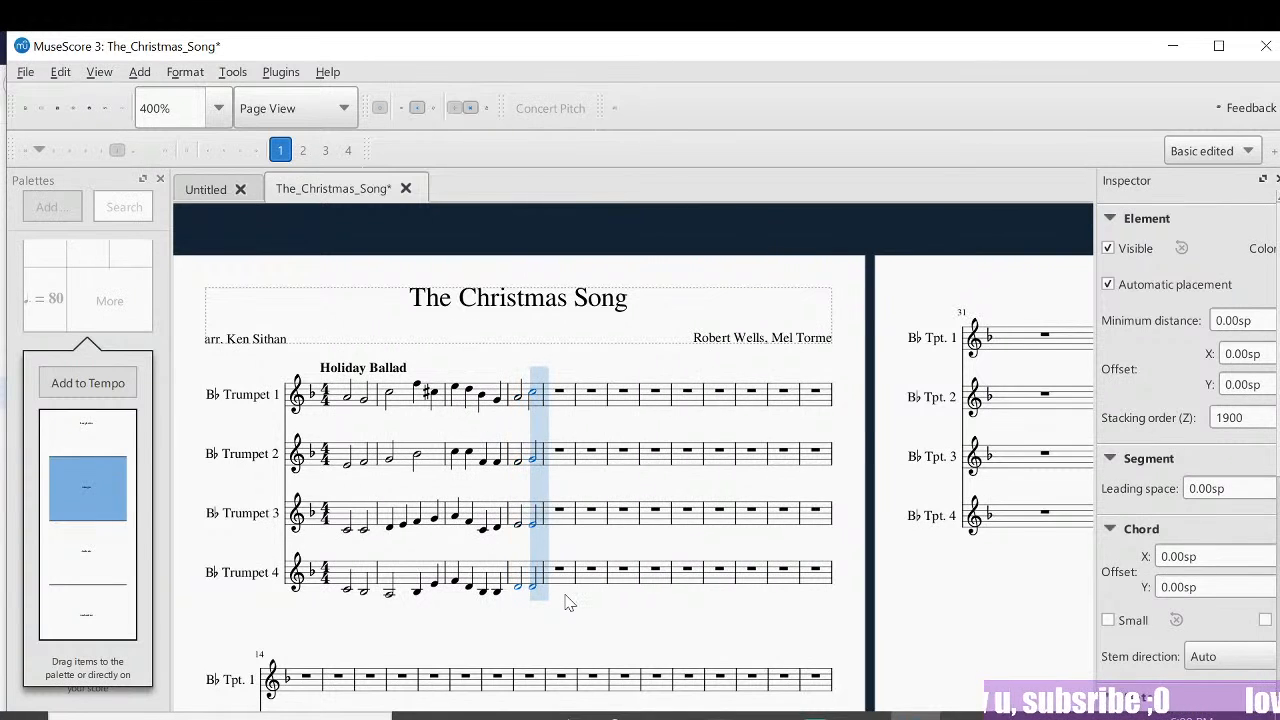
{"action": "key", "text": "space"}
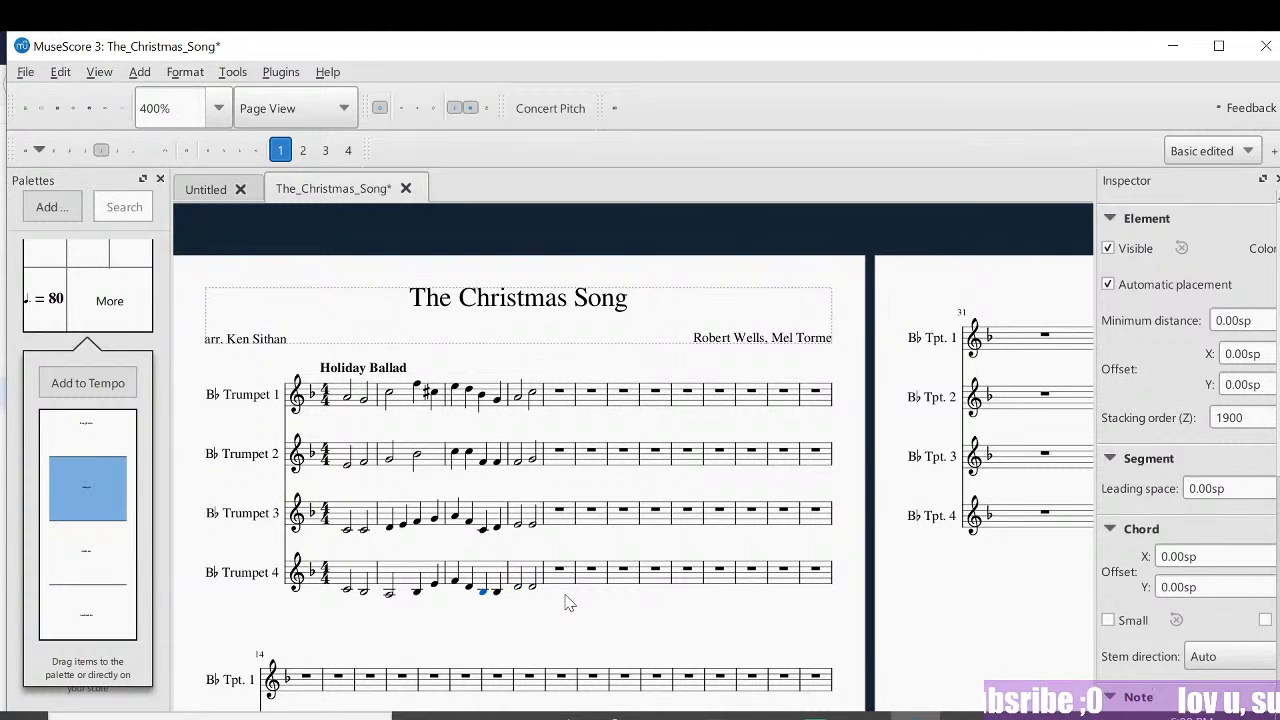
Step: Lower the first half note of Trumpet 4's fourth measure to low C and play back from the third quarter note of measure 3
{"action": "key", "text": "Right"}
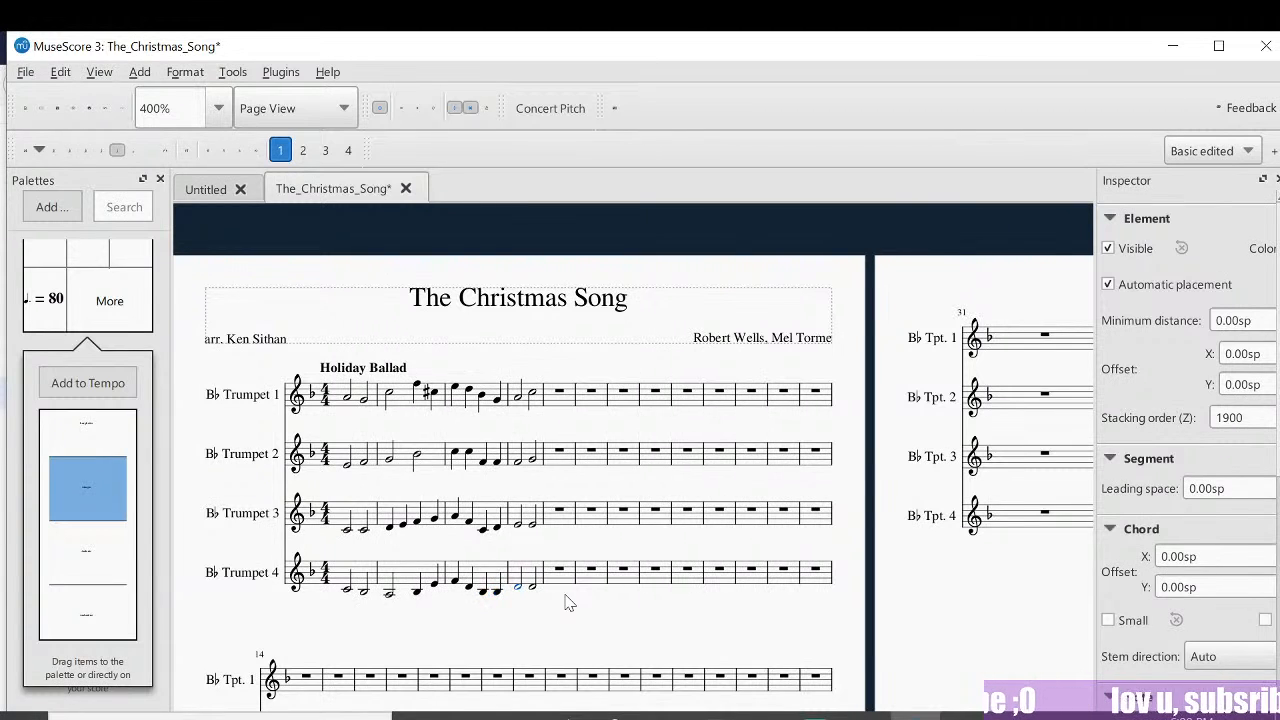
{"action": "key", "text": "Down"}
{"action": "key", "text": "Down"}
{"action": "key", "text": "Left"}
{"action": "key", "text": "Left"}
{"action": "key", "text": "space"}
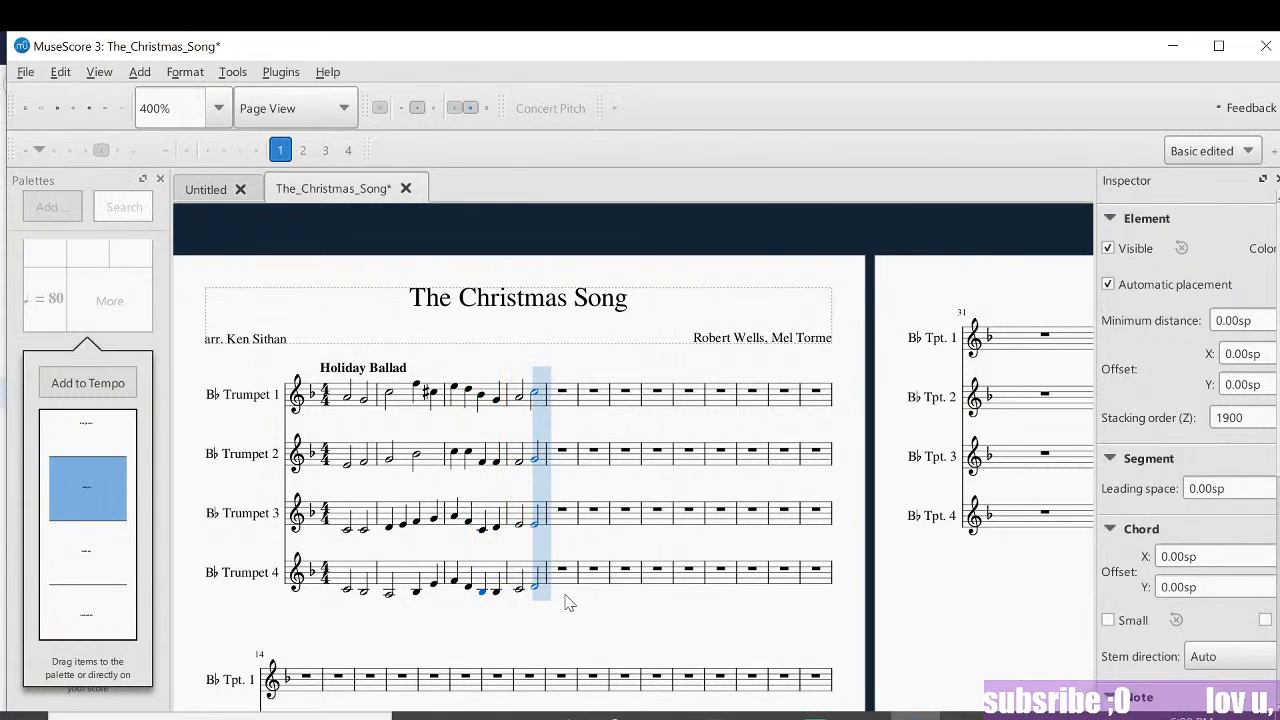
{"action": "key", "text": "space"}
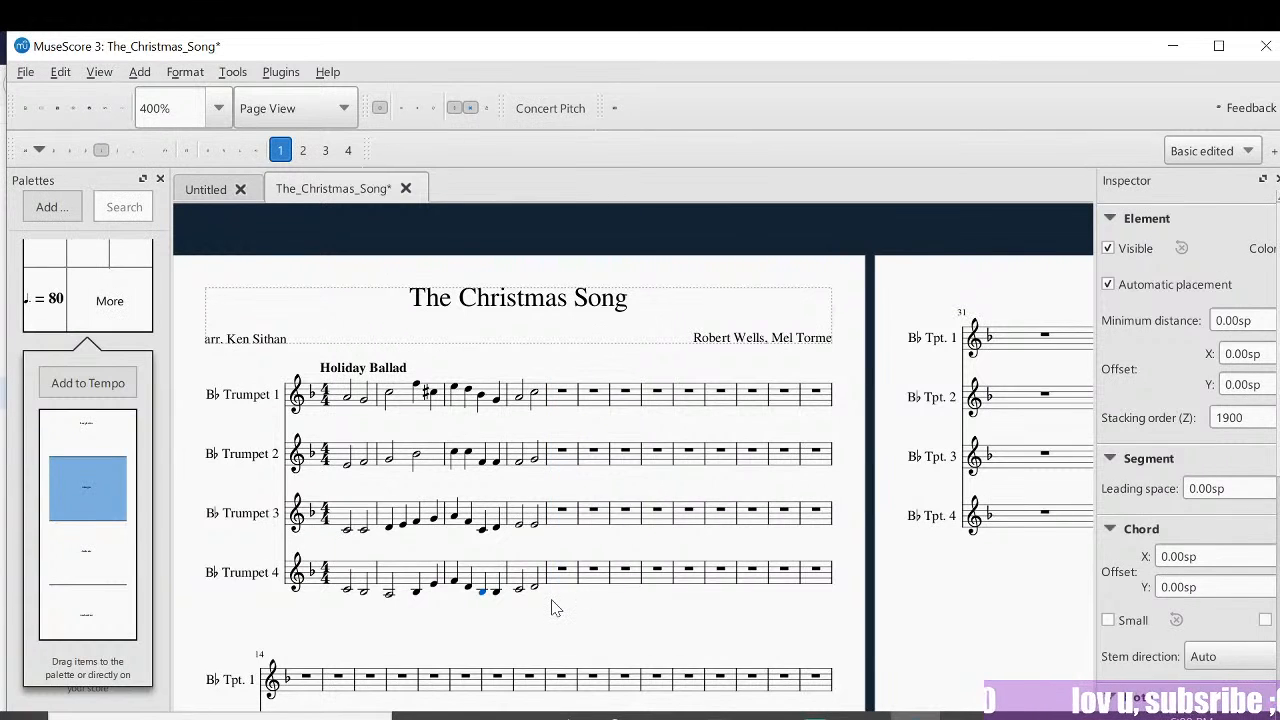
Step: Save the score and play it back from Trumpet 4's opening note
{"action": "key", "text": "ctrl+s"}
{"action": "left_click", "coordinate": [815, 715]}
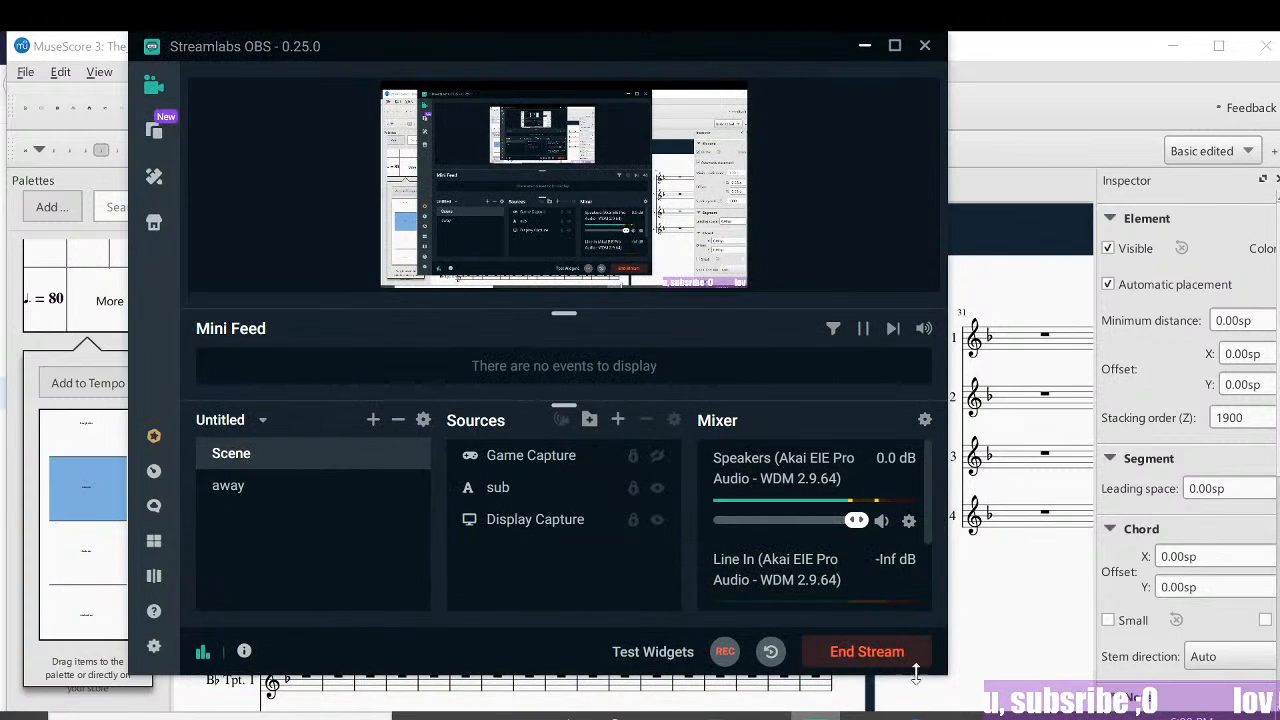
{"action": "left_click", "coordinate": [815, 715]}
{"action": "left_click", "coordinate": [354, 592]}
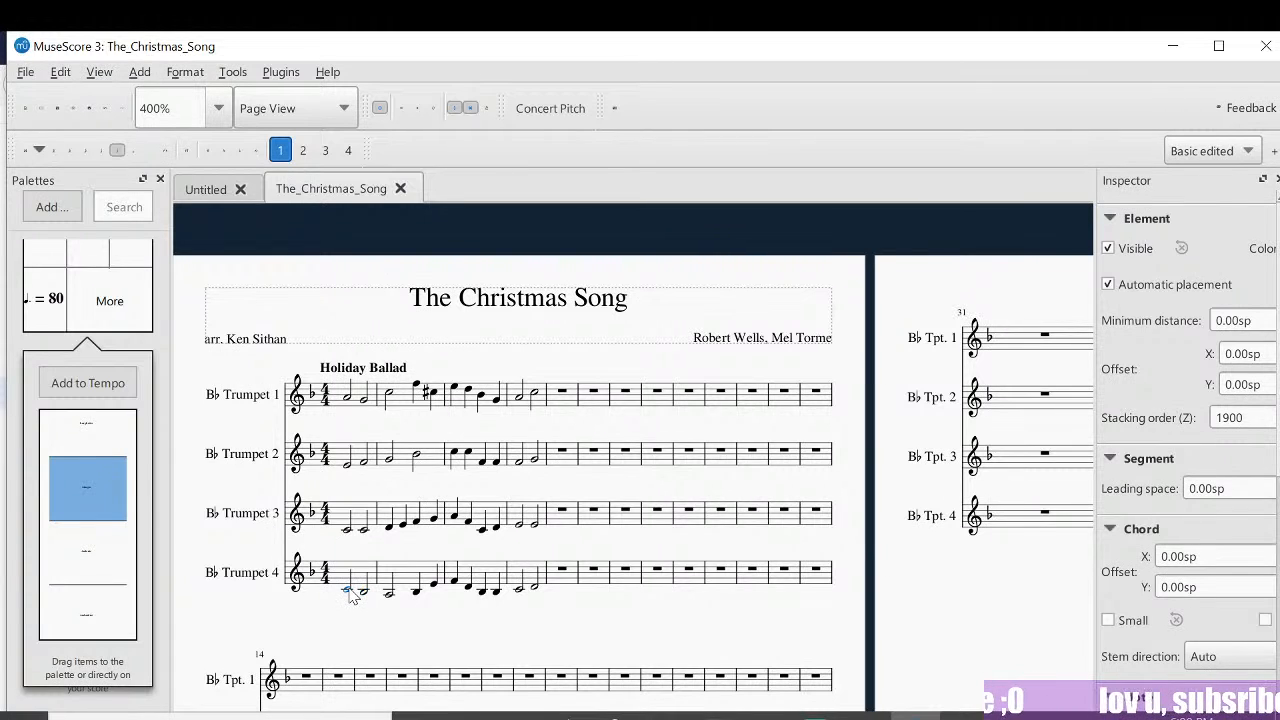
{"action": "key", "text": "space"}
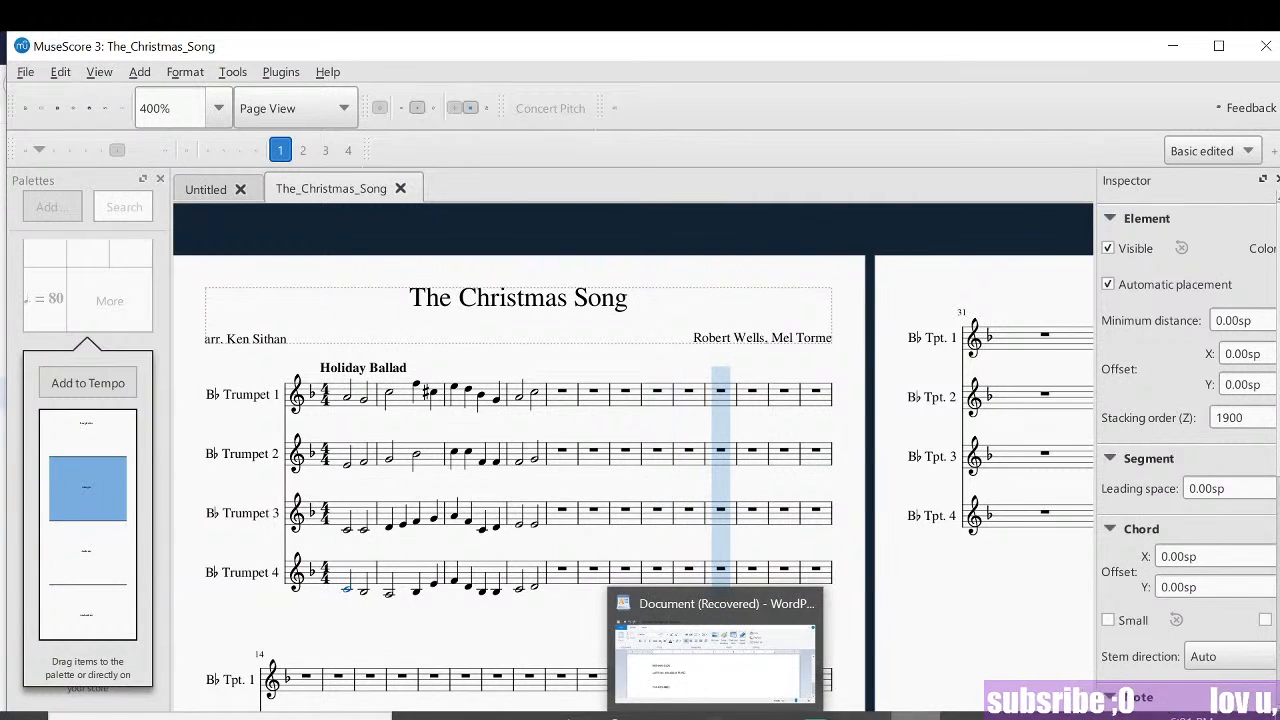
Step: Switch to the lyrics in Notepad and open a blank gap after "Will find it hard to sleep tonight"
{"action": "left_click", "coordinate": [968, 716]}
{"action": "mouse_move", "coordinate": [766, 716]}
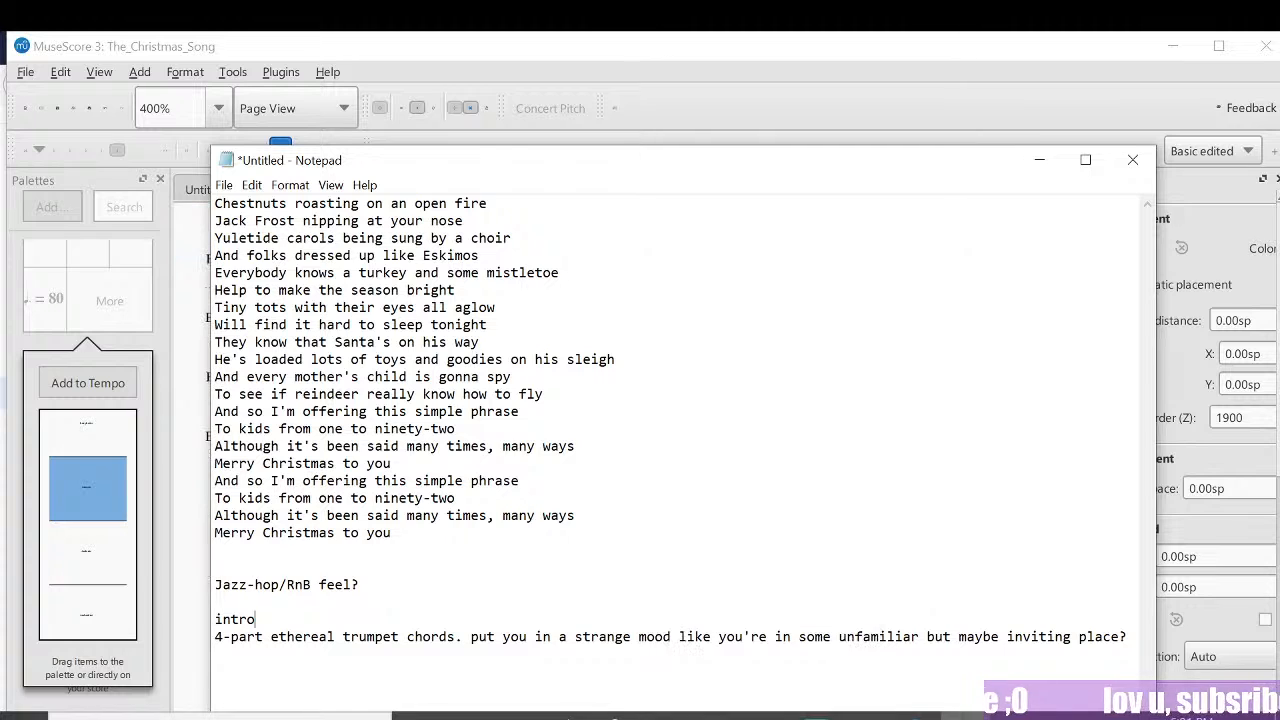
{"action": "right_click", "coordinate": [474, 287]}
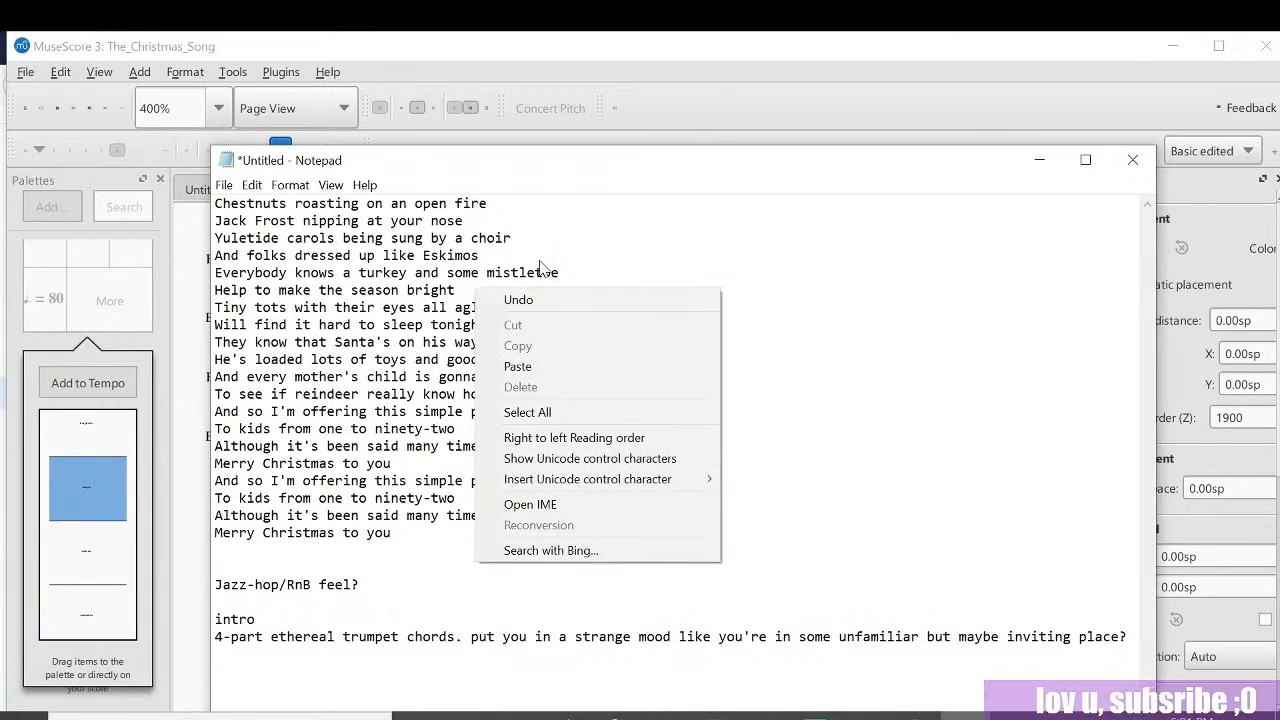
{"action": "left_click", "coordinate": [539, 260]}
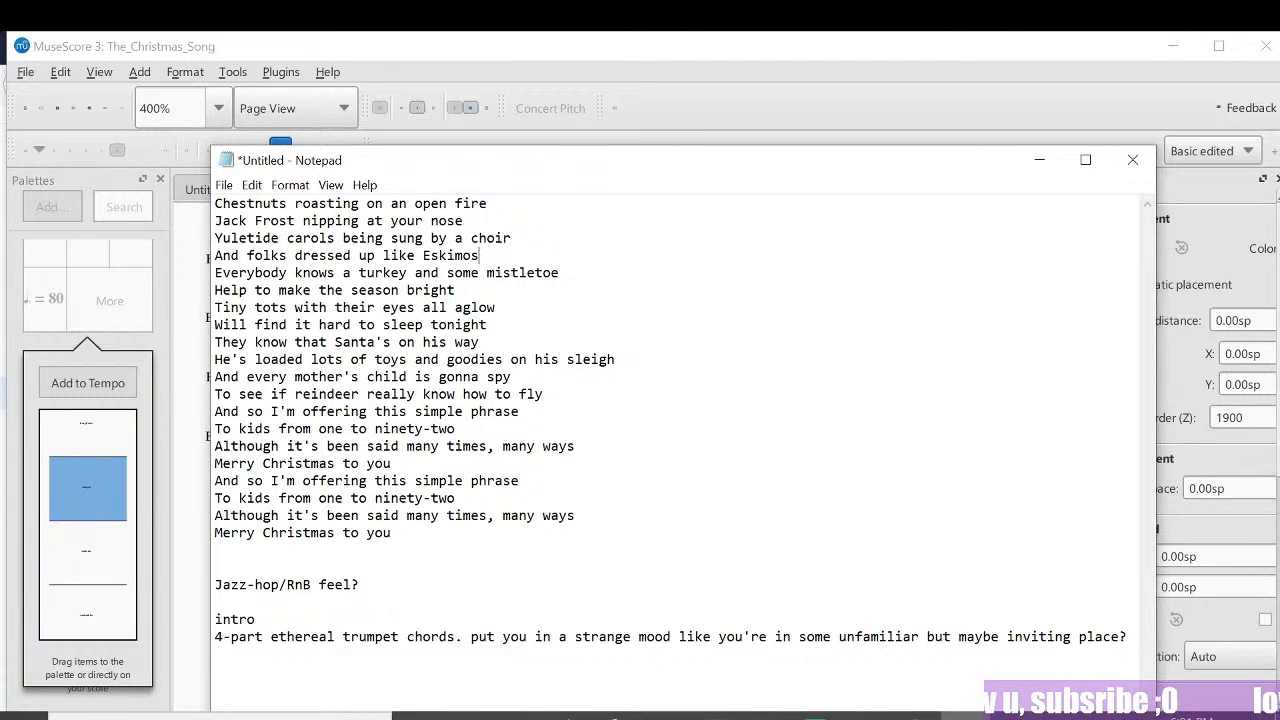
{"action": "key", "text": "Return"}
{"action": "key", "text": "Return"}
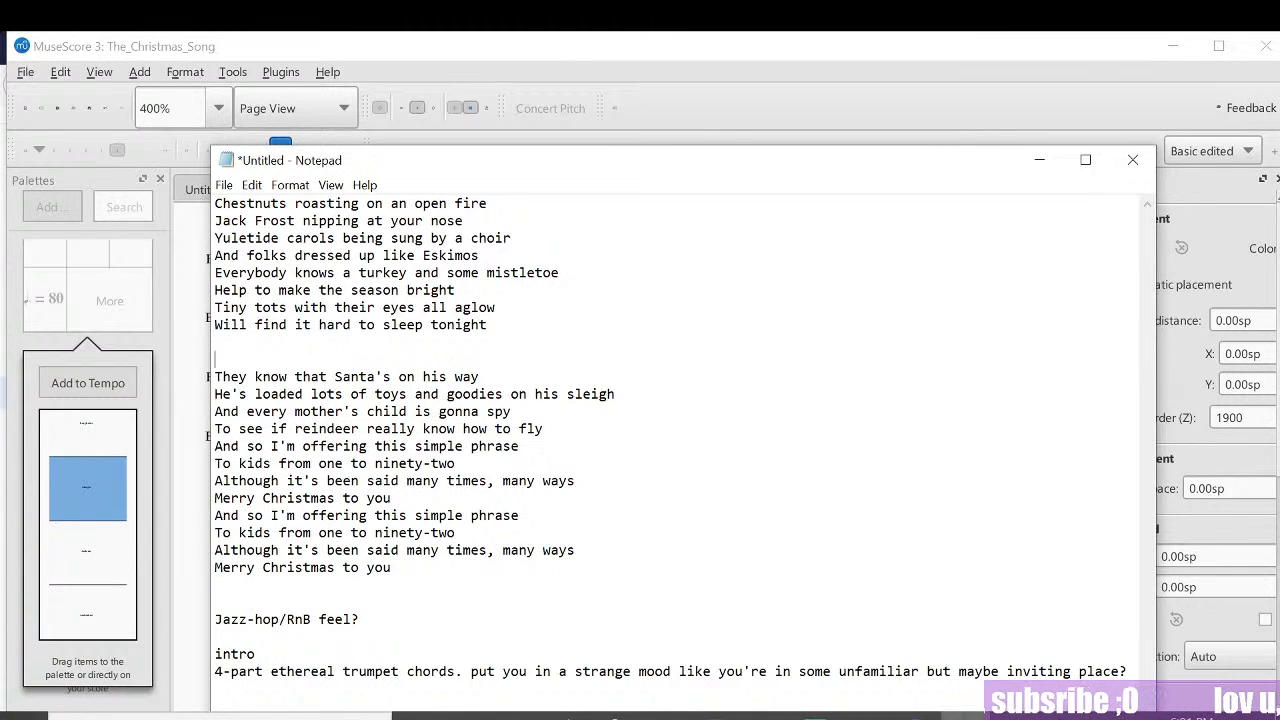
Step: Write the note "[d'angelo/rh factor vibe with harmonized trumpet fills]" directly above "They know that Santa's on his way"
{"action": "type", "text": "[da"}
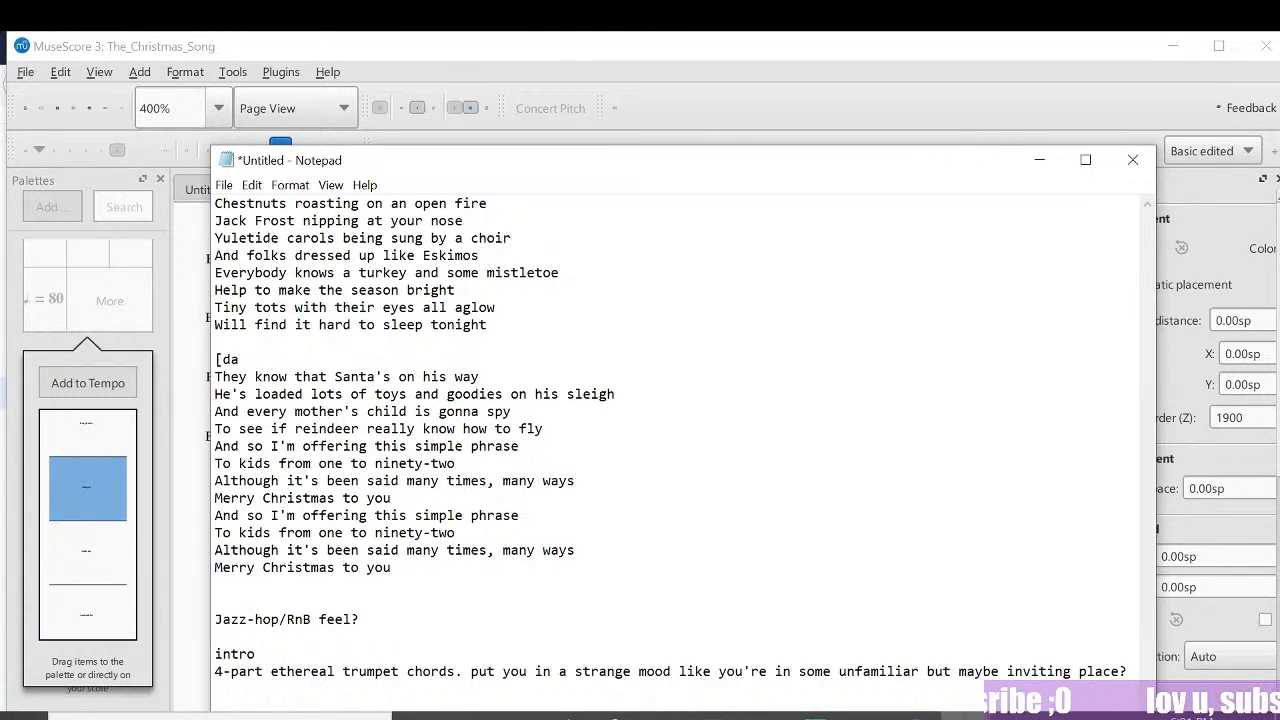
{"action": "key", "text": "BackSpace"}
{"action": "type", "text": "'angelo "}
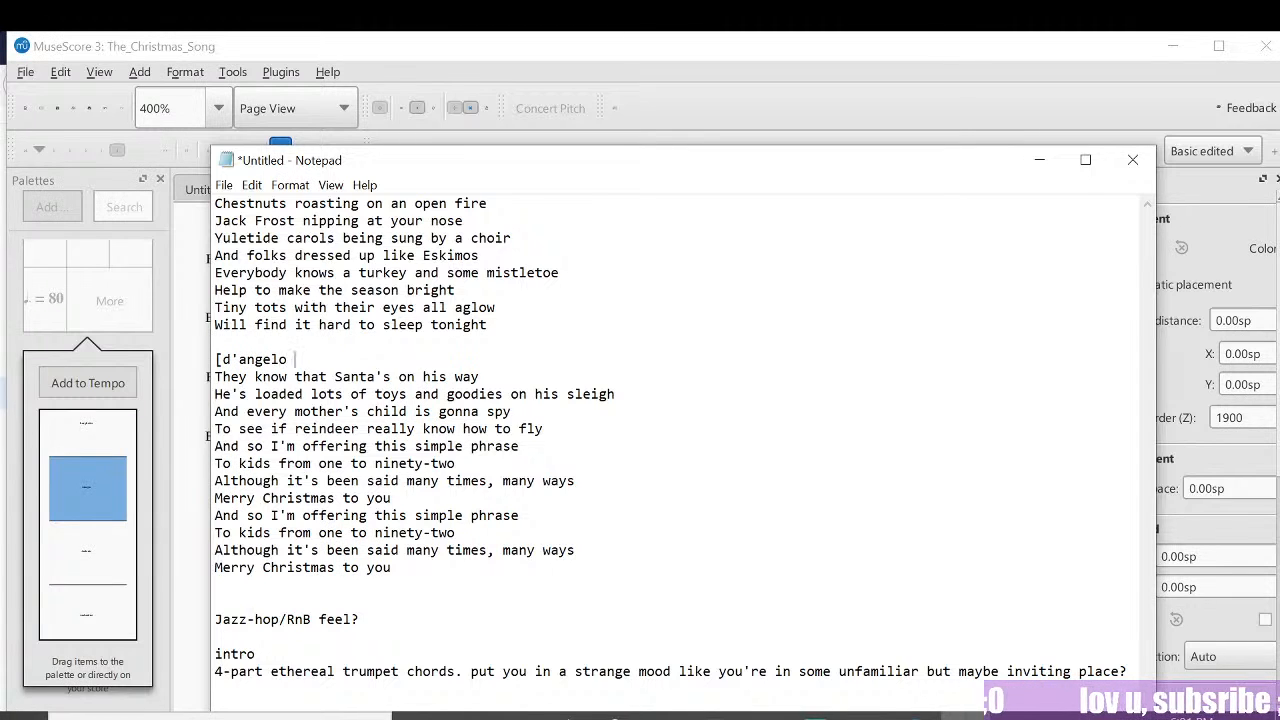
{"action": "type", "text": "rg"}
{"action": "key", "text": "BackSpace"}
{"action": "type", "text": "h f"}
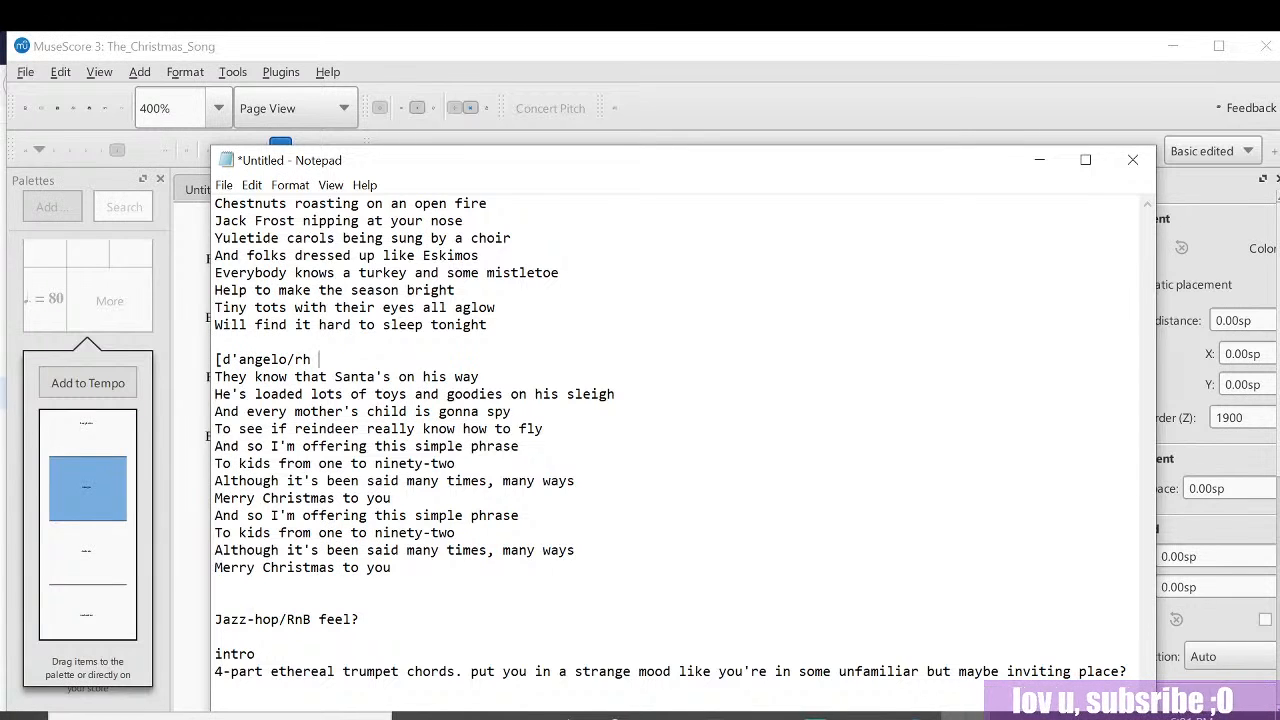
{"action": "key", "text": "BackSpace"}
{"action": "key", "text": "BackSpace"}
{"action": "type", "text": "f"}
{"action": "key", "text": "BackSpace"}
{"action": "type", "text": "factor "}
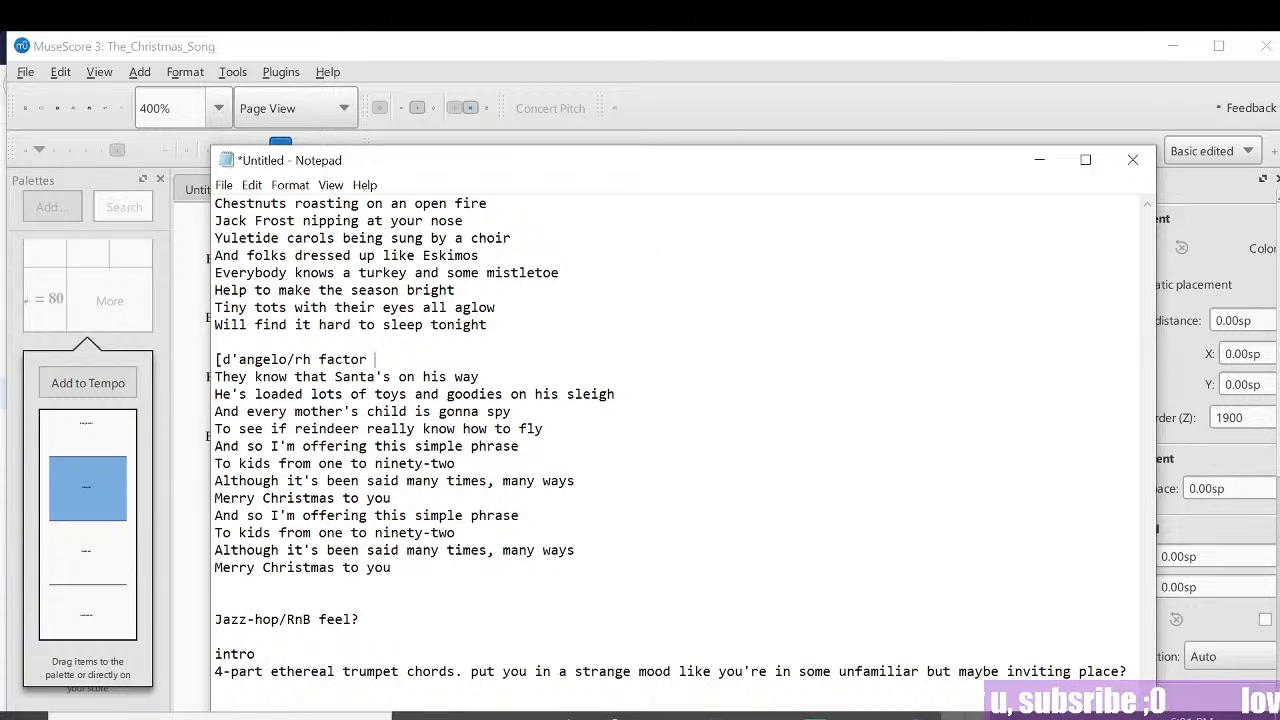
{"action": "type", "text": "vibe with trumpet"}
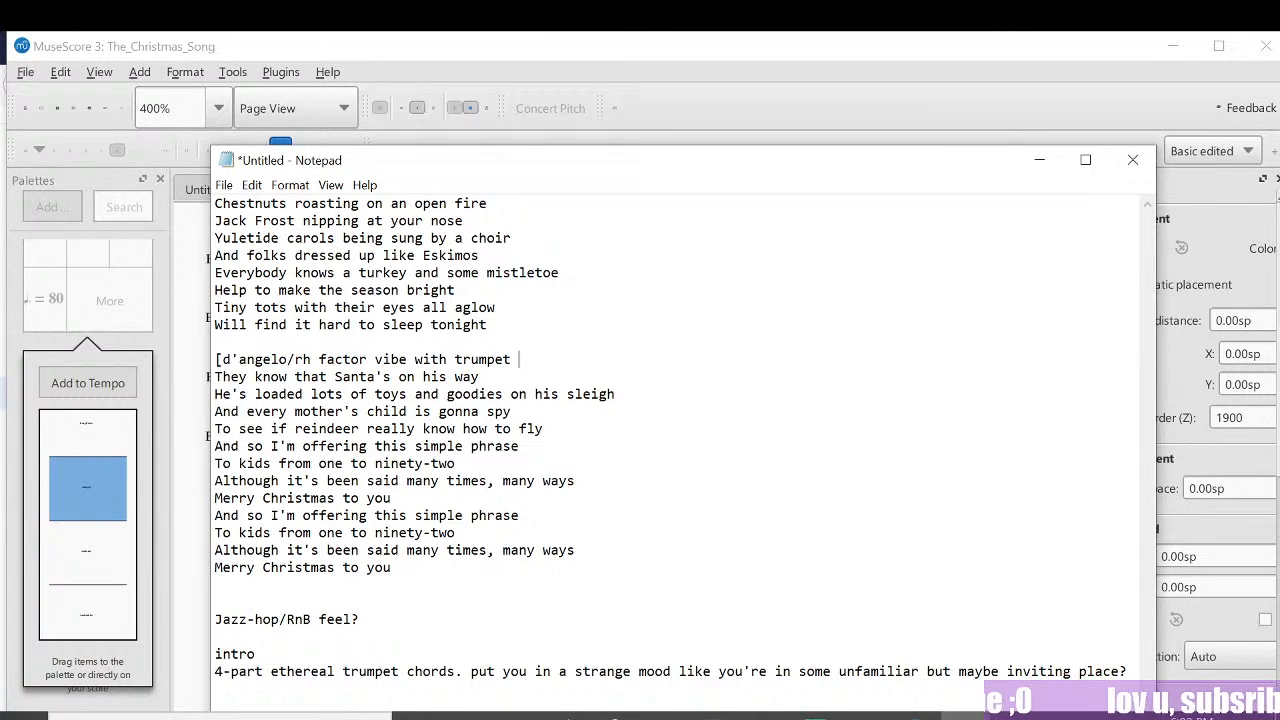
{"action": "key", "text": "BackSpace"}
{"action": "key", "text": "BackSpace"}
{"action": "key", "text": "BackSpace"}
{"action": "key", "text": "BackSpace"}
{"action": "key", "text": "BackSpace"}
{"action": "key", "text": "BackSpace"}
{"action": "key", "text": "BackSpace"}
{"action": "type", "text": "ha"}
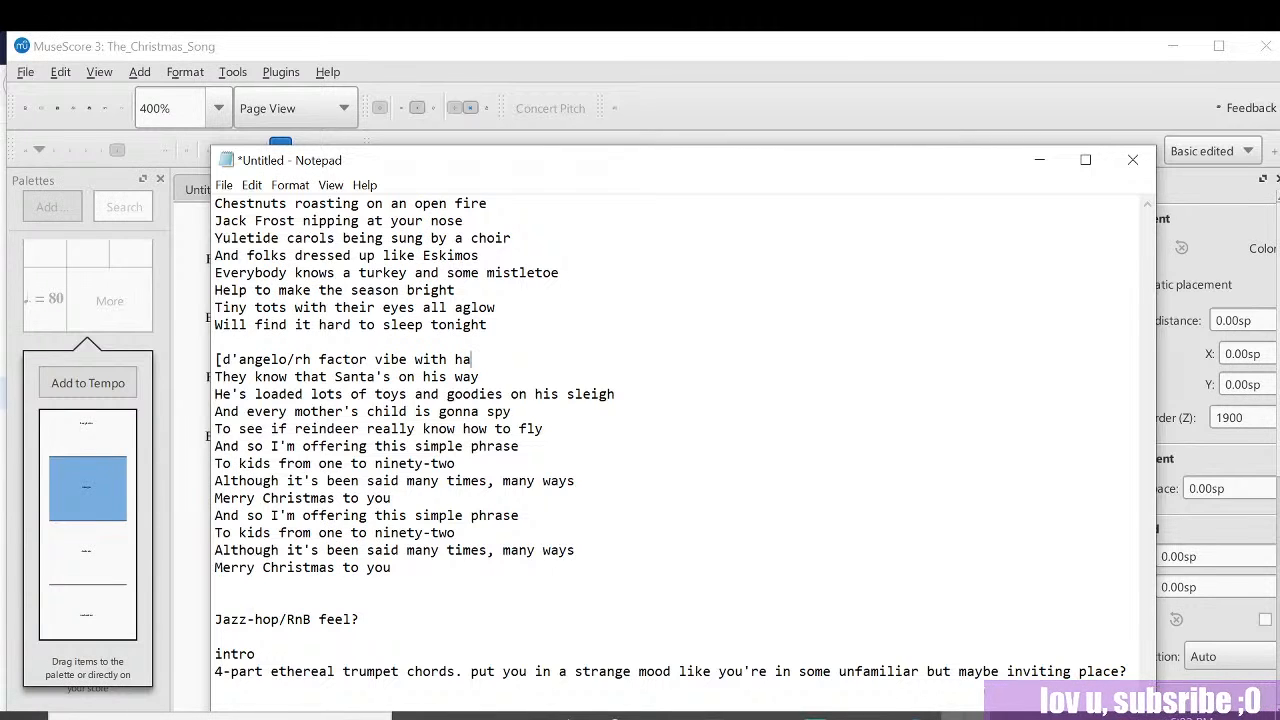
{"action": "type", "text": "rmonized trumpet "}
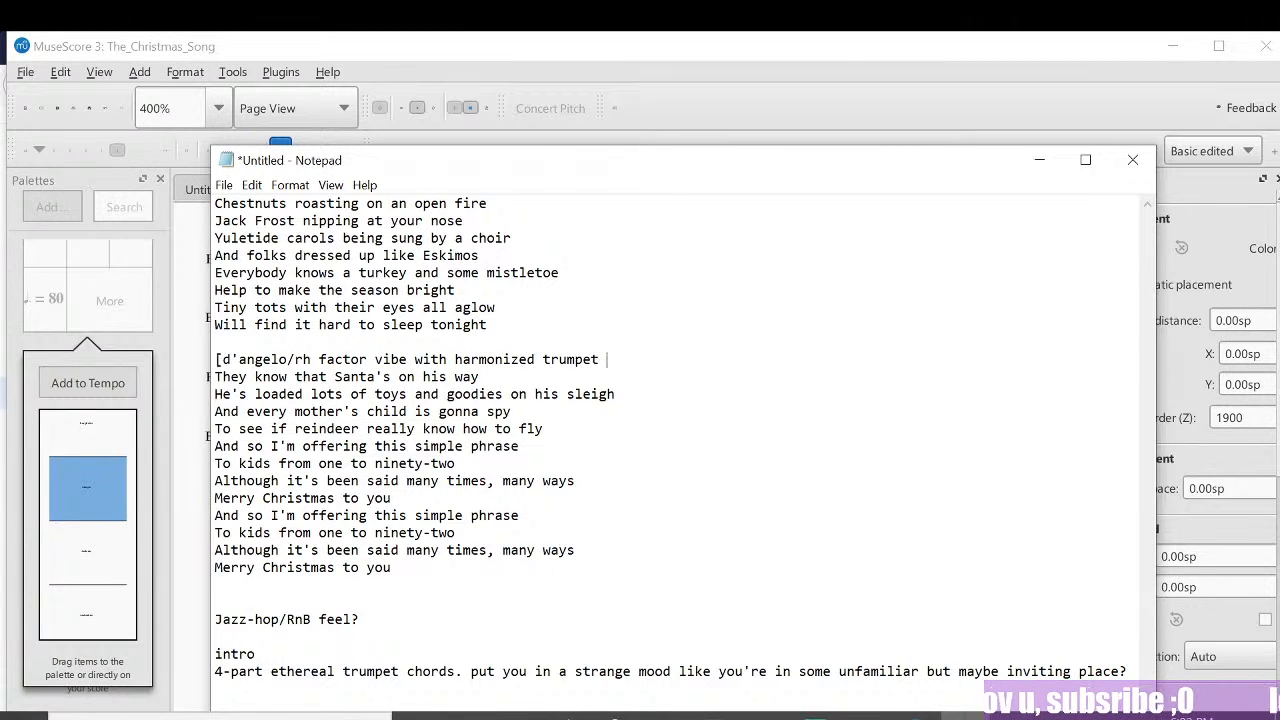
{"action": "type", "text": "fills]"}
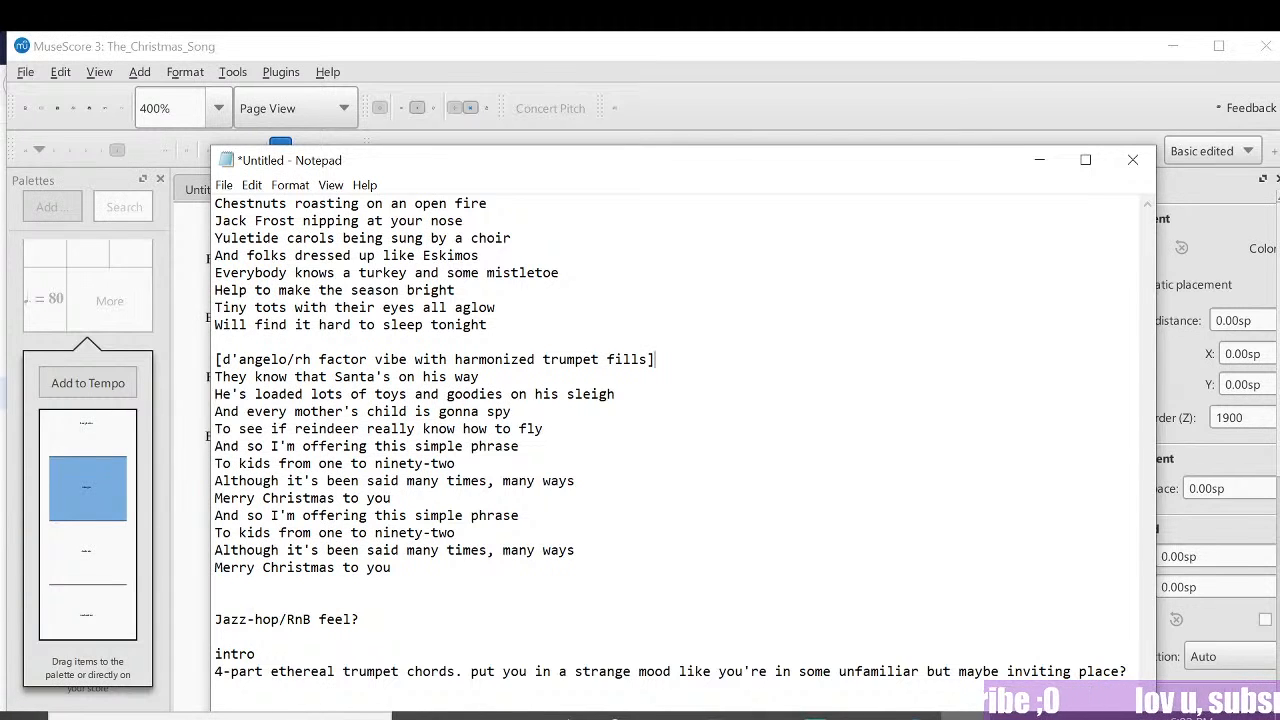
Step: Insert two blank lines after the lyric "To see if reindeer really know how to fly"
{"action": "key", "text": "Return"}
{"action": "key", "text": "Return"}
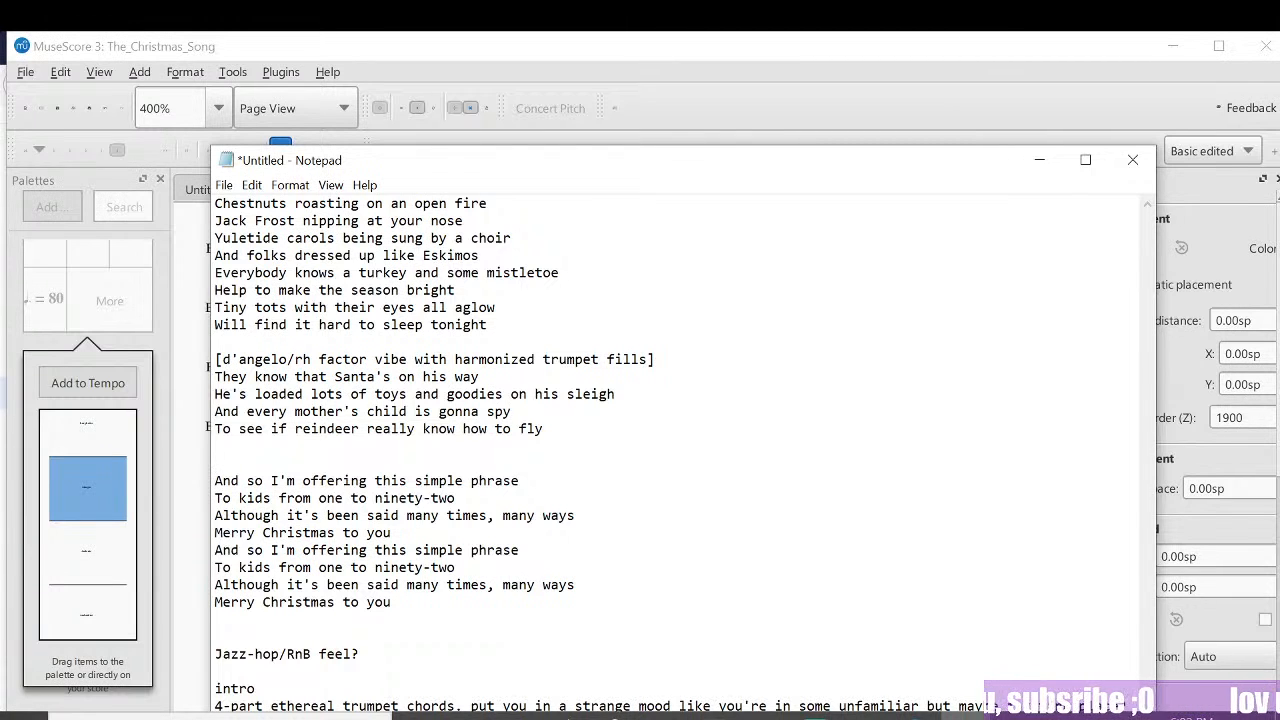
{"action": "left_click", "coordinate": [815, 715]}
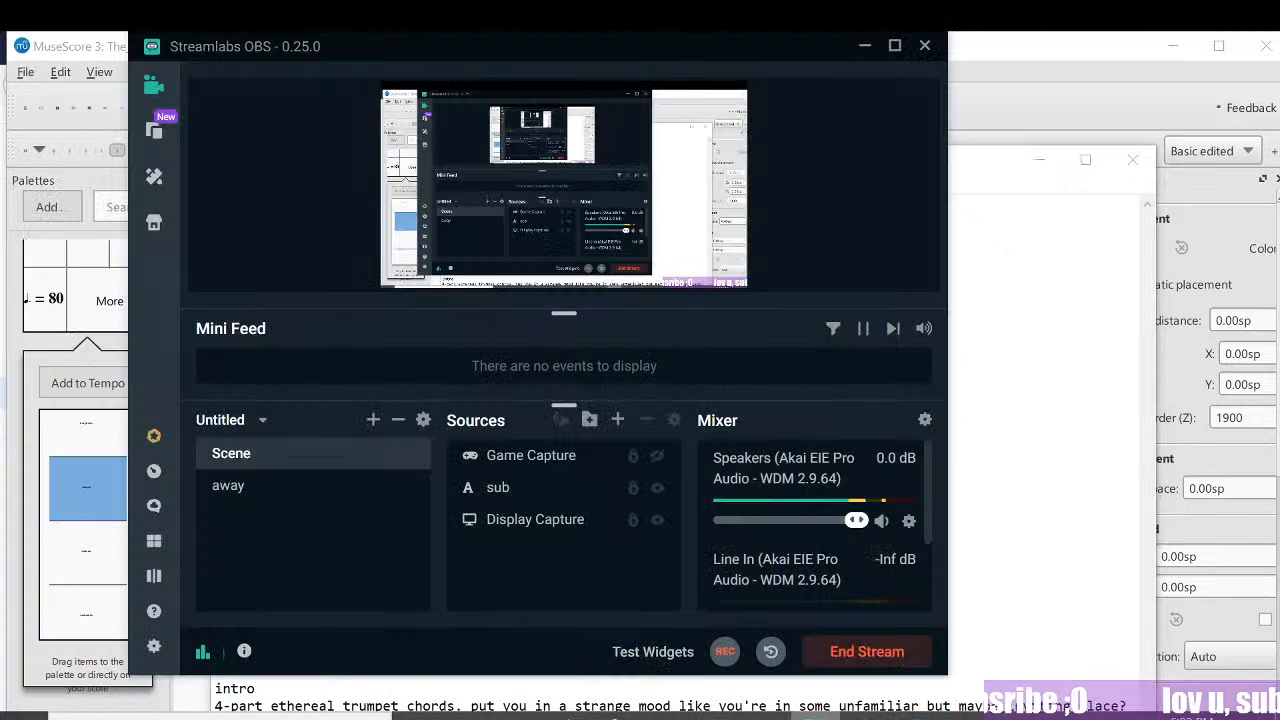
{"action": "left_click", "coordinate": [1048, 342]}
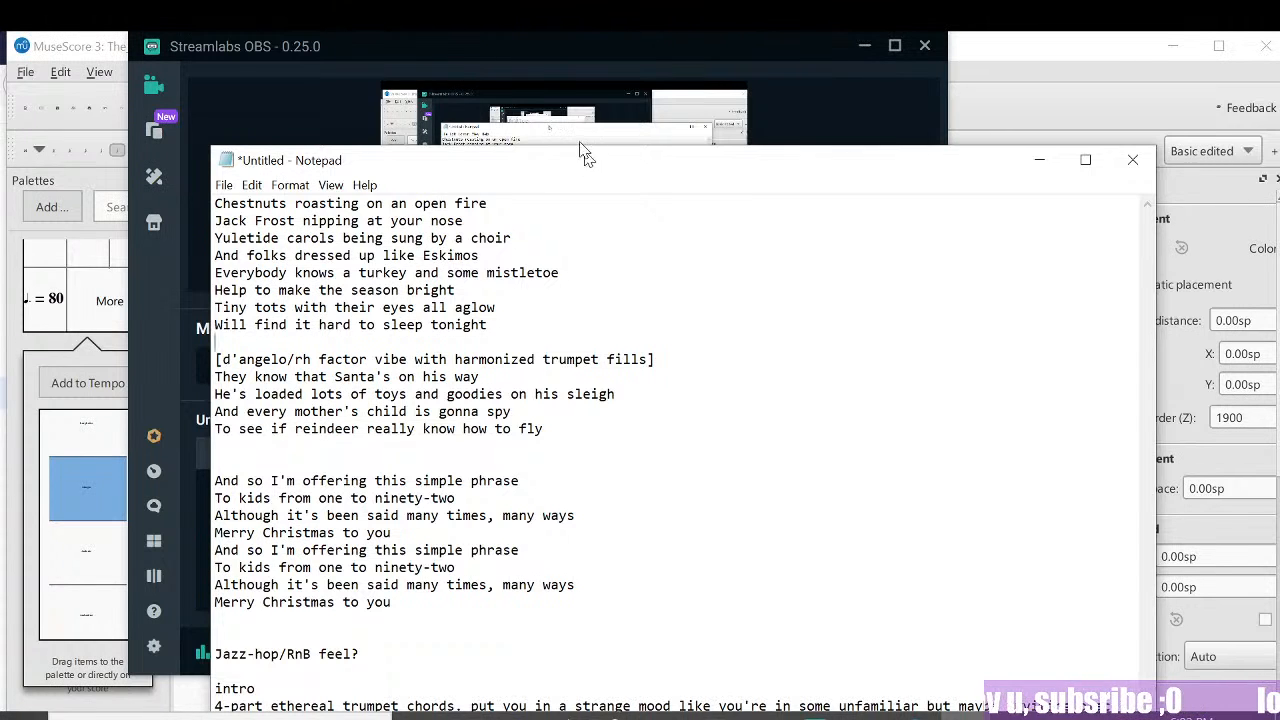
Step: Reposition the Notepad window and save the lyrics as a text file named "chrima song" in Documents
{"action": "left_click_drag", "start_coordinate": [592, 158], "coordinate": [552, 79]}
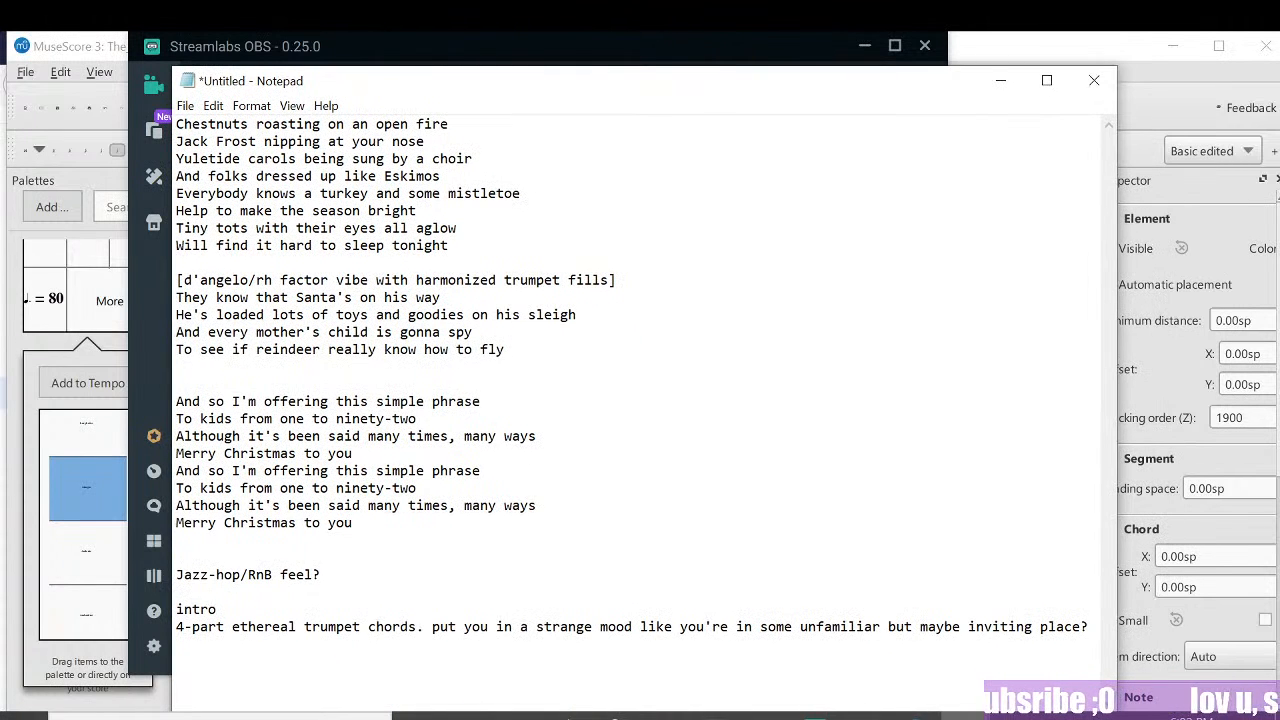
{"action": "key", "text": "ctrl+s"}
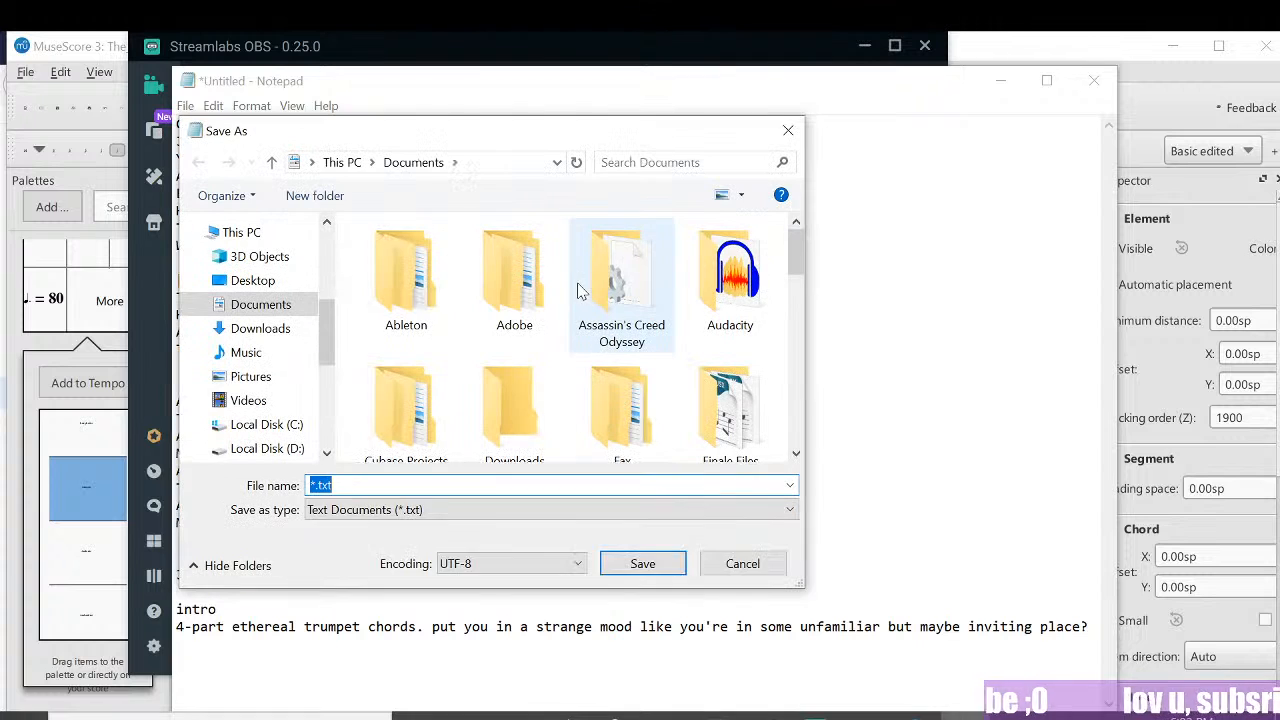
{"action": "type", "text": "cr"}
{"action": "key", "text": "BackSpace"}
{"action": "type", "text": "hrima song"}
{"action": "key", "text": "Return"}
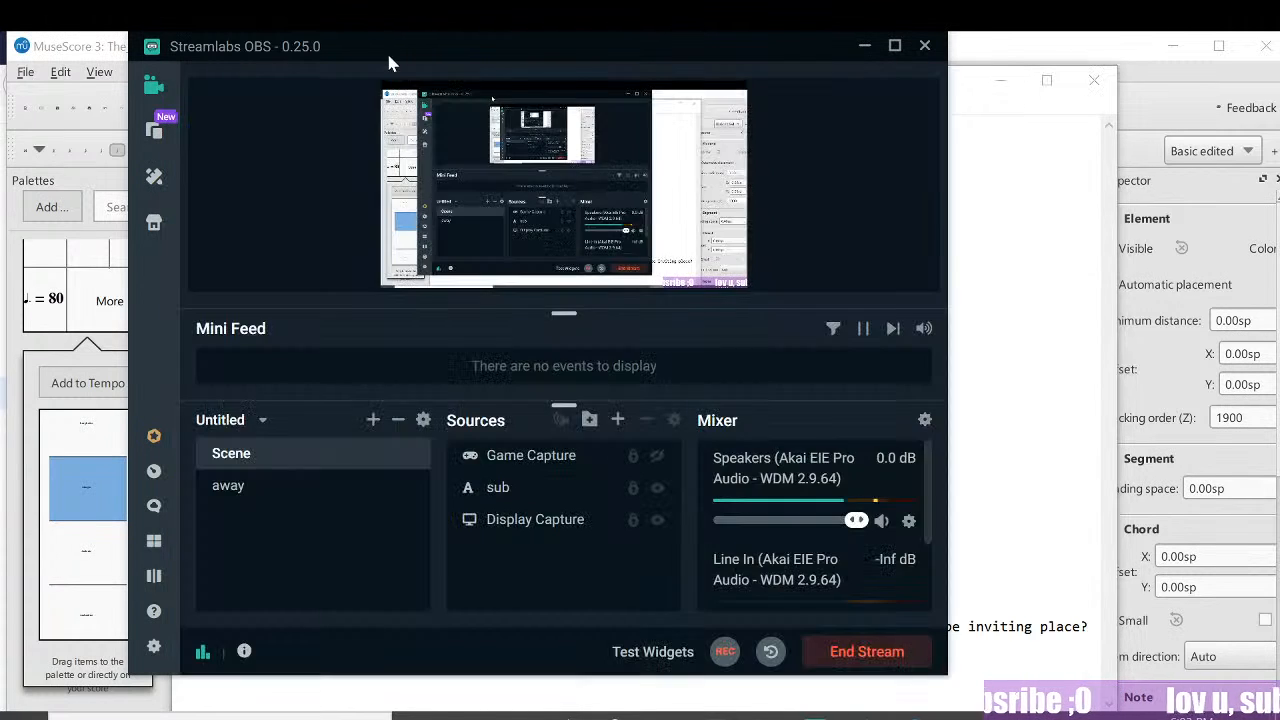
Step: Switch back to MuseScore and look over the four trumpet parts on the score's first page
{"action": "left_click", "coordinate": [386, 50]}
{"action": "left_click", "coordinate": [1125, 61]}
{"action": "scroll", "coordinate": [566, 249], "scroll_direction": "up", "scroll_amount": 3}
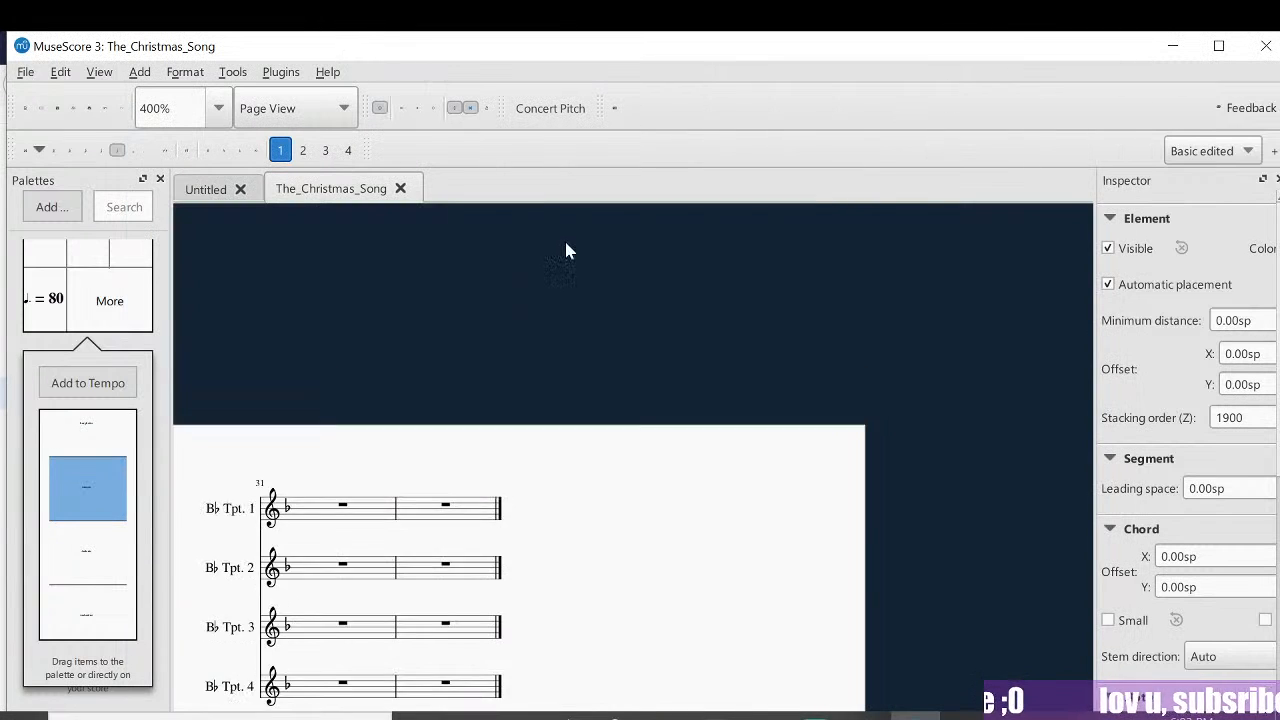
{"action": "left_click_drag", "start_coordinate": [636, 455], "coordinate": [1203, 291]}
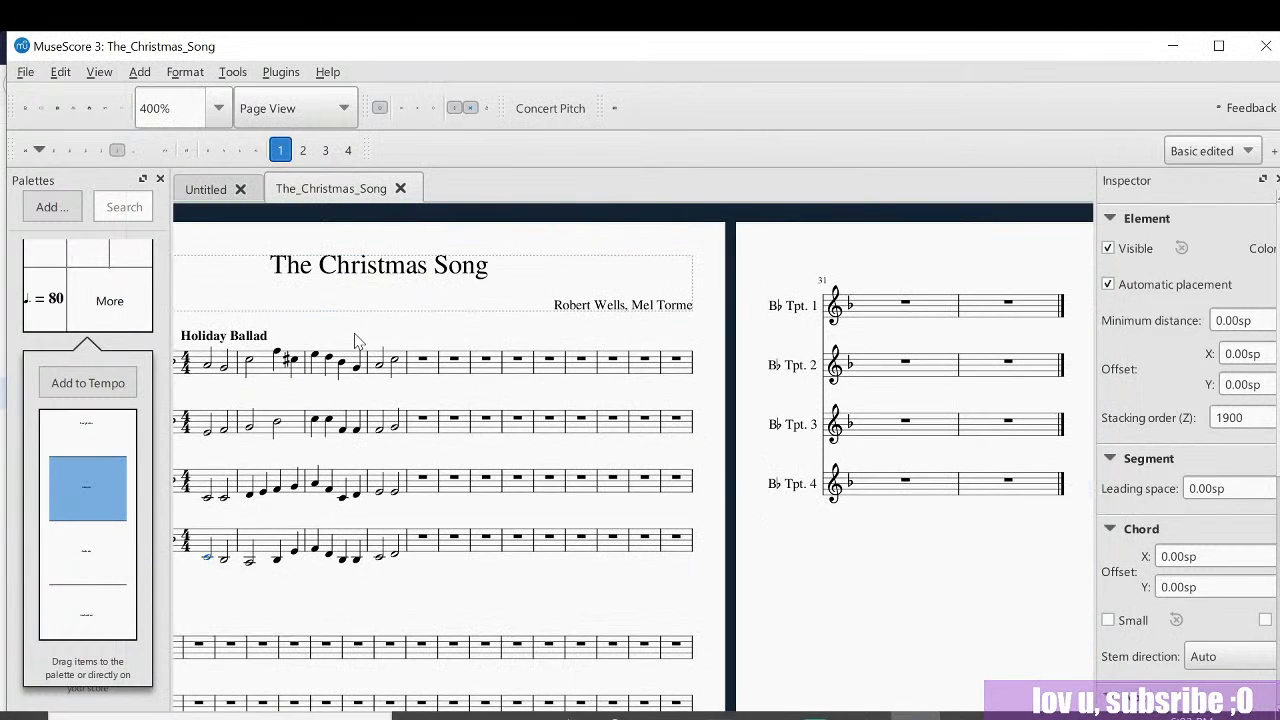
{"action": "left_click_drag", "start_coordinate": [356, 333], "coordinate": [503, 303]}
{"action": "left_click", "coordinate": [593, 333]}
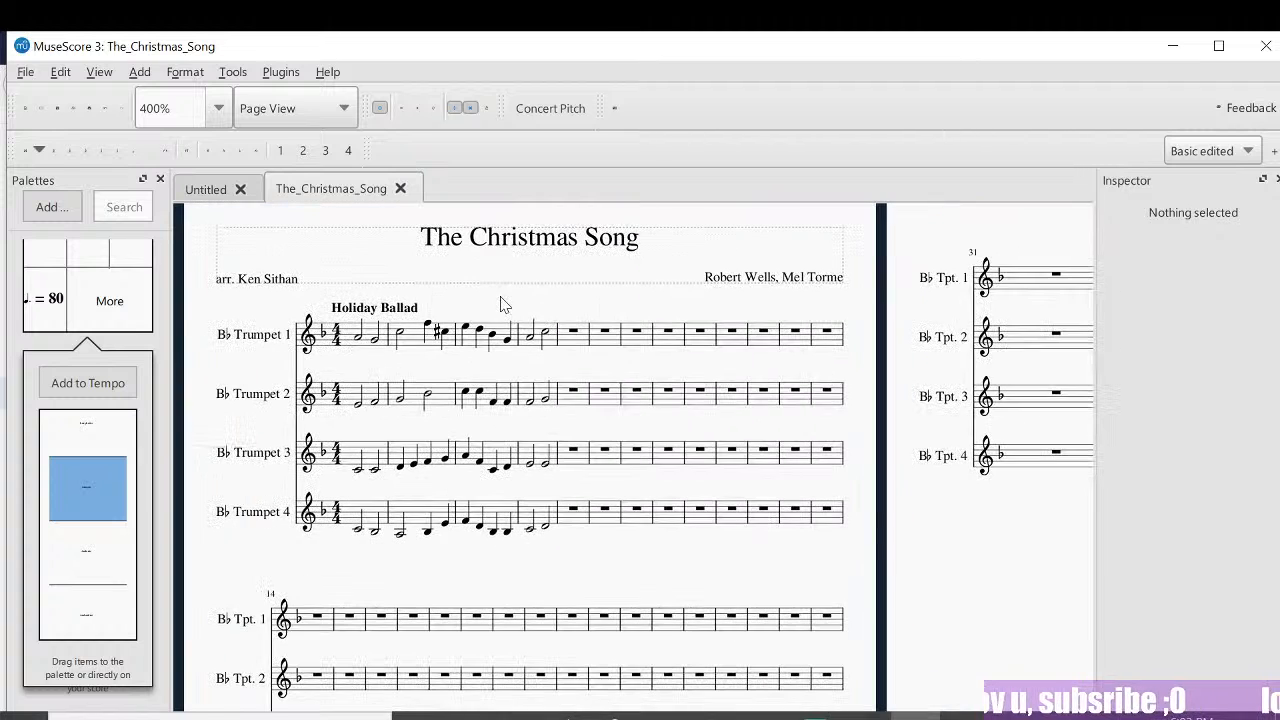
{"action": "scroll", "coordinate": [535, 395], "scroll_direction": "up", "scroll_amount": 1}
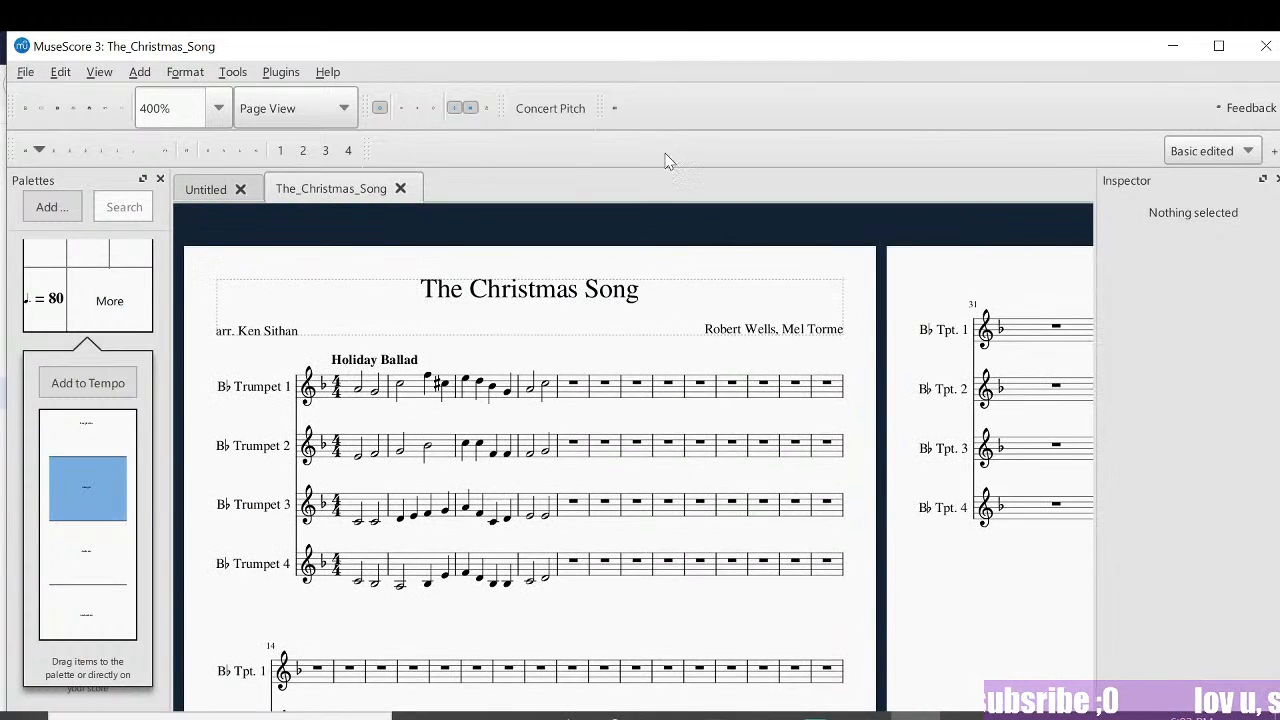
{"action": "scroll", "coordinate": [700, 300], "scroll_direction": "down", "scroll_amount": 3}
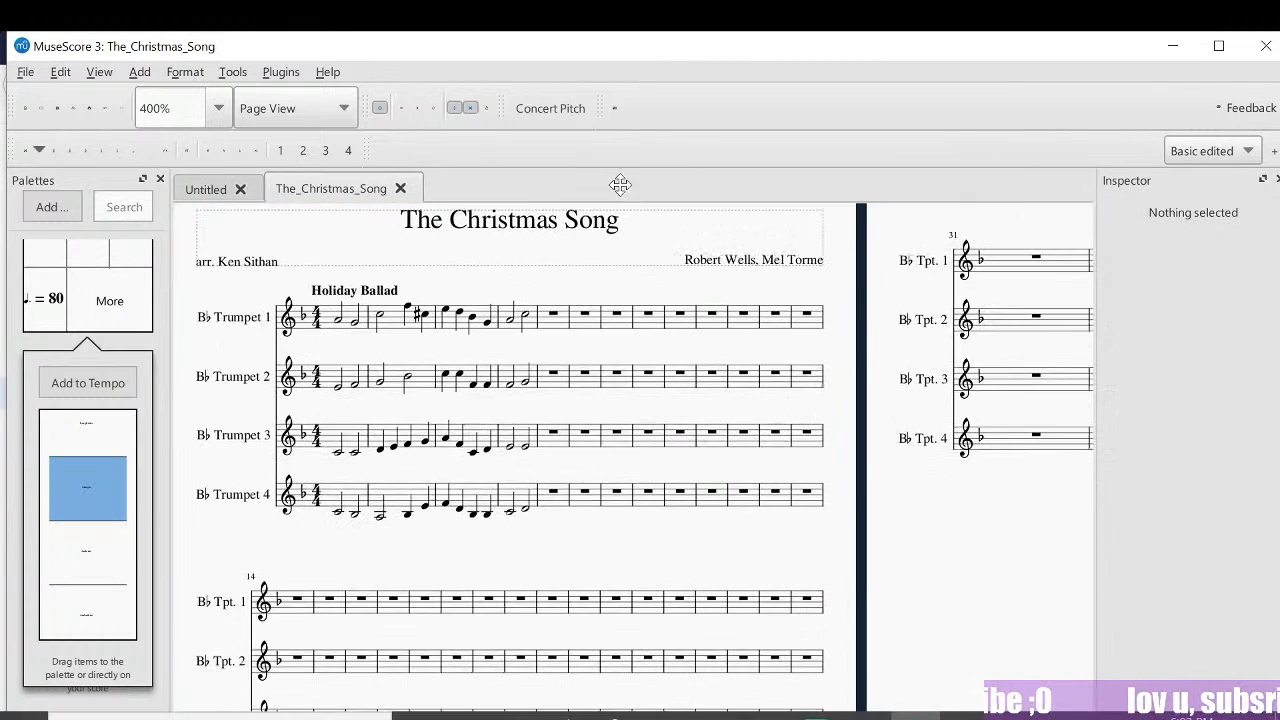
{"action": "left_click_drag", "start_coordinate": [836, 387], "coordinate": [835, 366]}
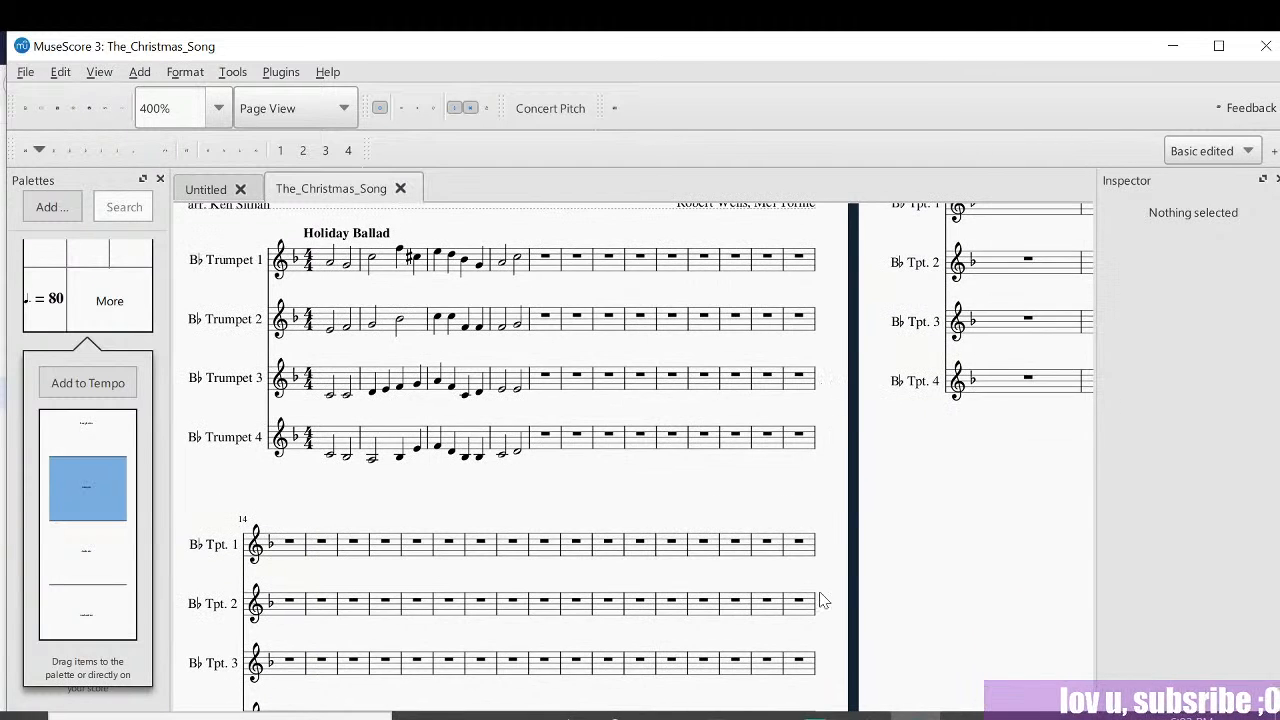
{"action": "left_click", "coordinate": [815, 717]}
{"action": "left_click", "coordinate": [1201, 597]}
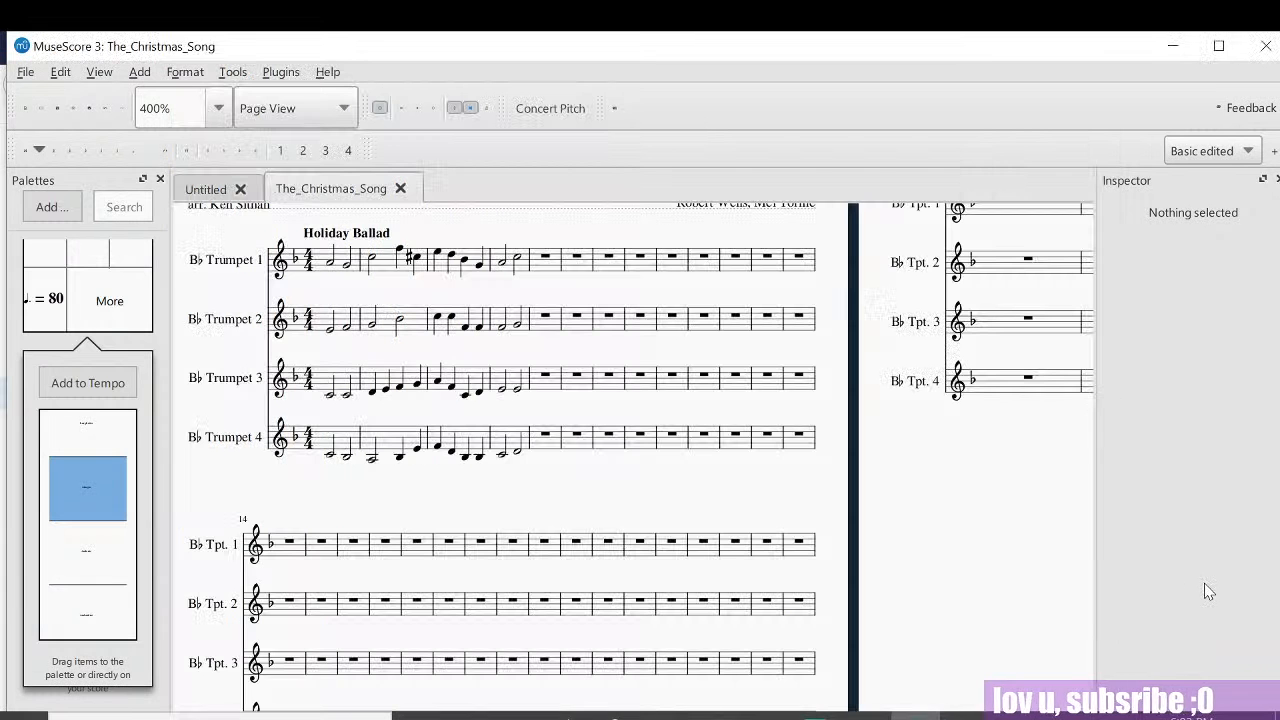
{"action": "scroll", "coordinate": [612, 498], "scroll_direction": "up", "scroll_amount": 2}
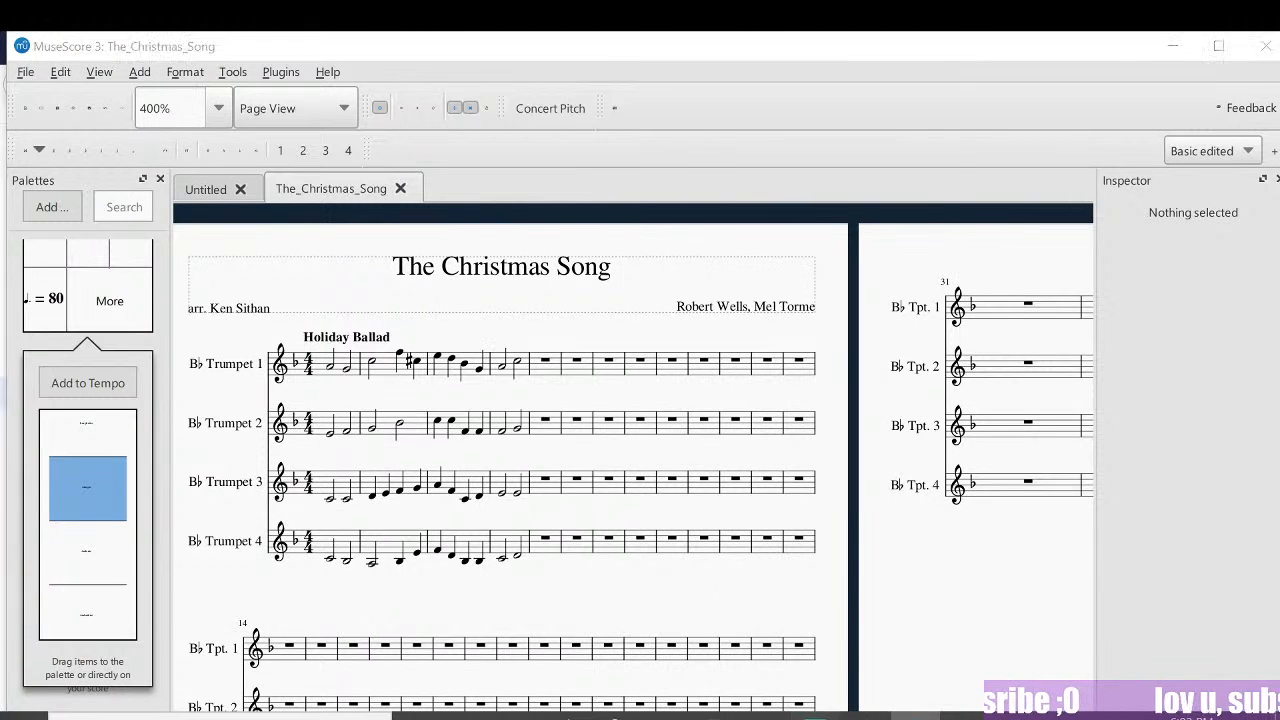
Step: Switch the Streamlabs OBS stream to the away scene for a break and return to the main scene
{"action": "left_click", "coordinate": [815, 716]}
{"action": "left_click", "coordinate": [297, 503]}
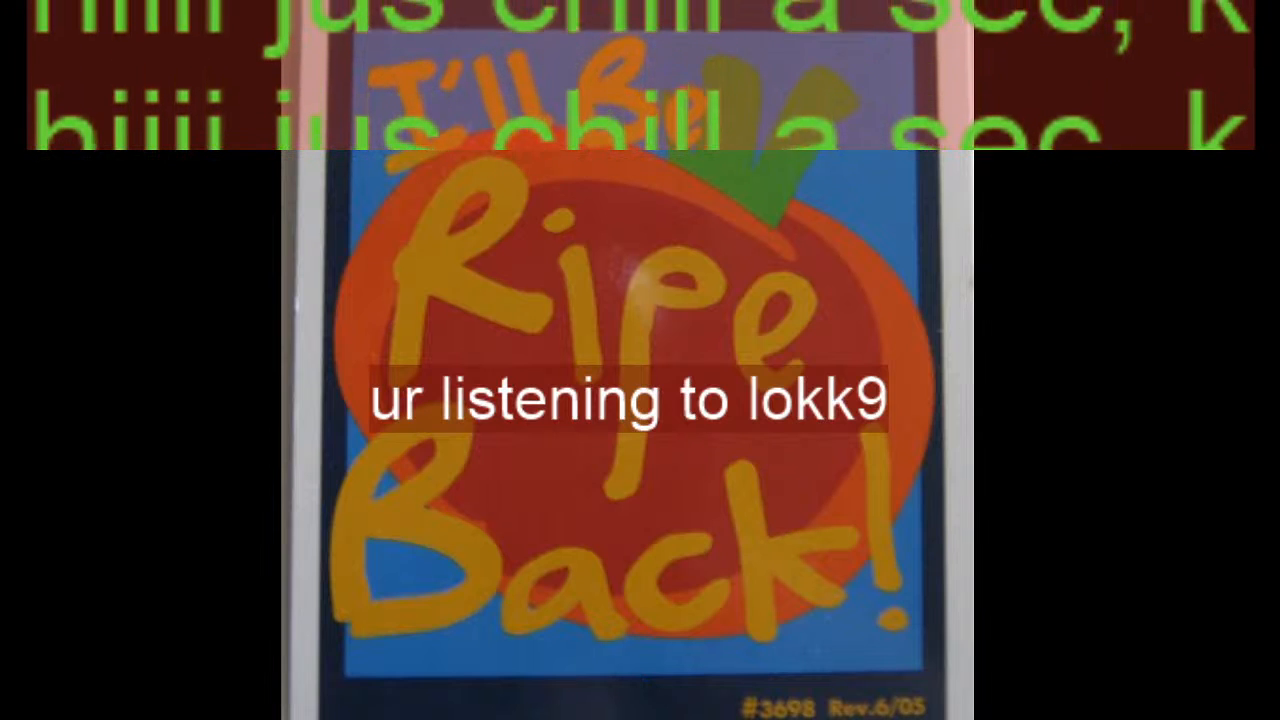
{"action": "left_click", "coordinate": [305, 456]}
{"action": "left_click", "coordinate": [1122, 411]}
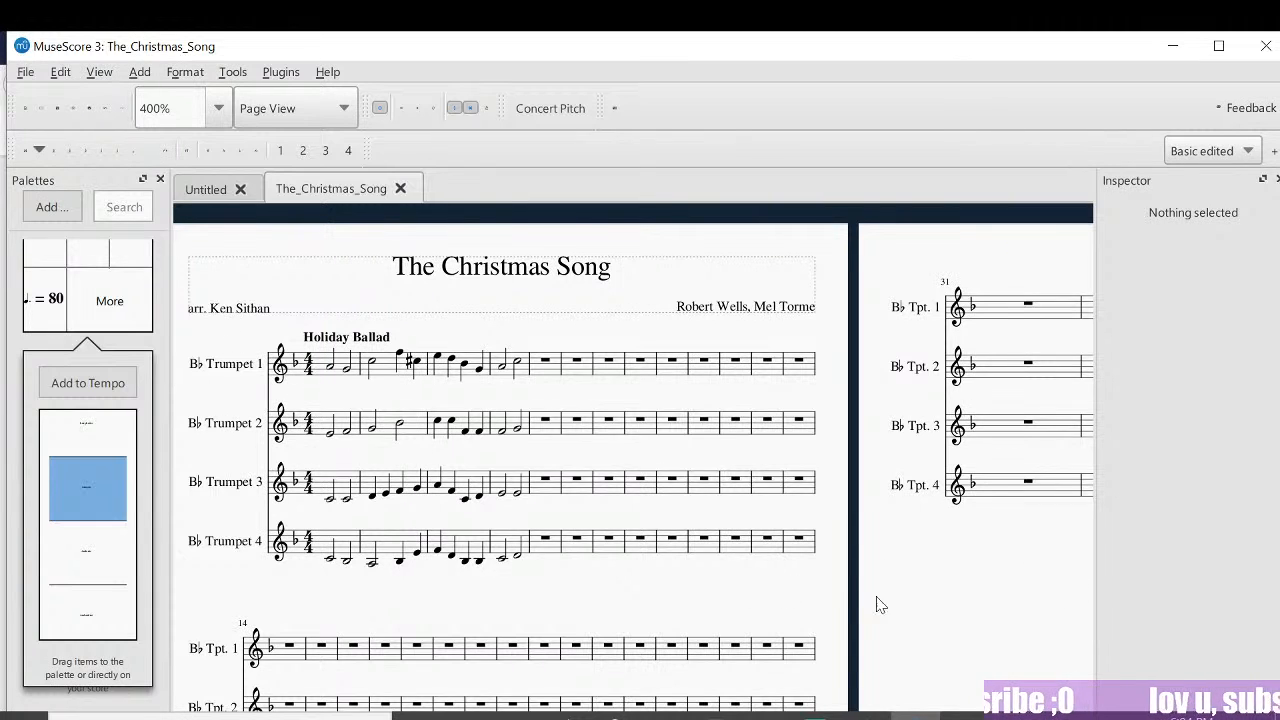
Step: Review the lyrics and style notes in the chrima song file and compare them with the trumpet score
{"action": "left_click", "coordinate": [910, 716]}
{"action": "left_click", "coordinate": [1277, 405]}
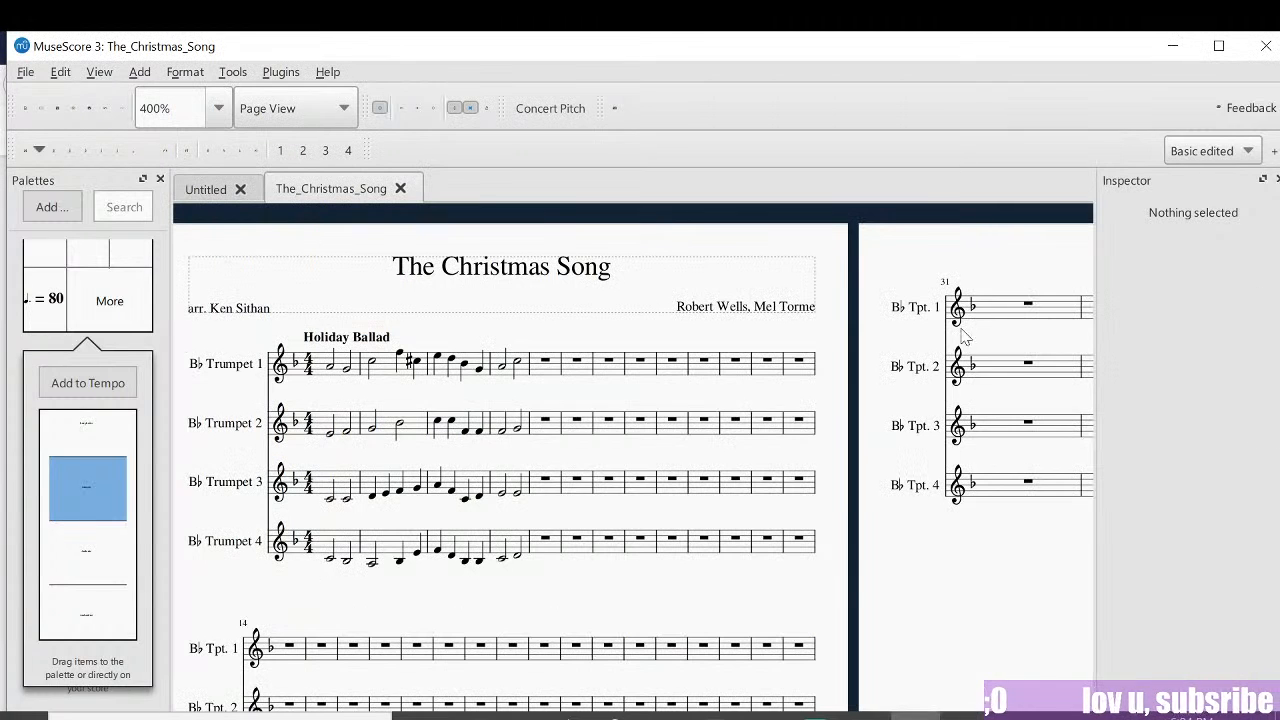
{"action": "left_click", "coordinate": [932, 716]}
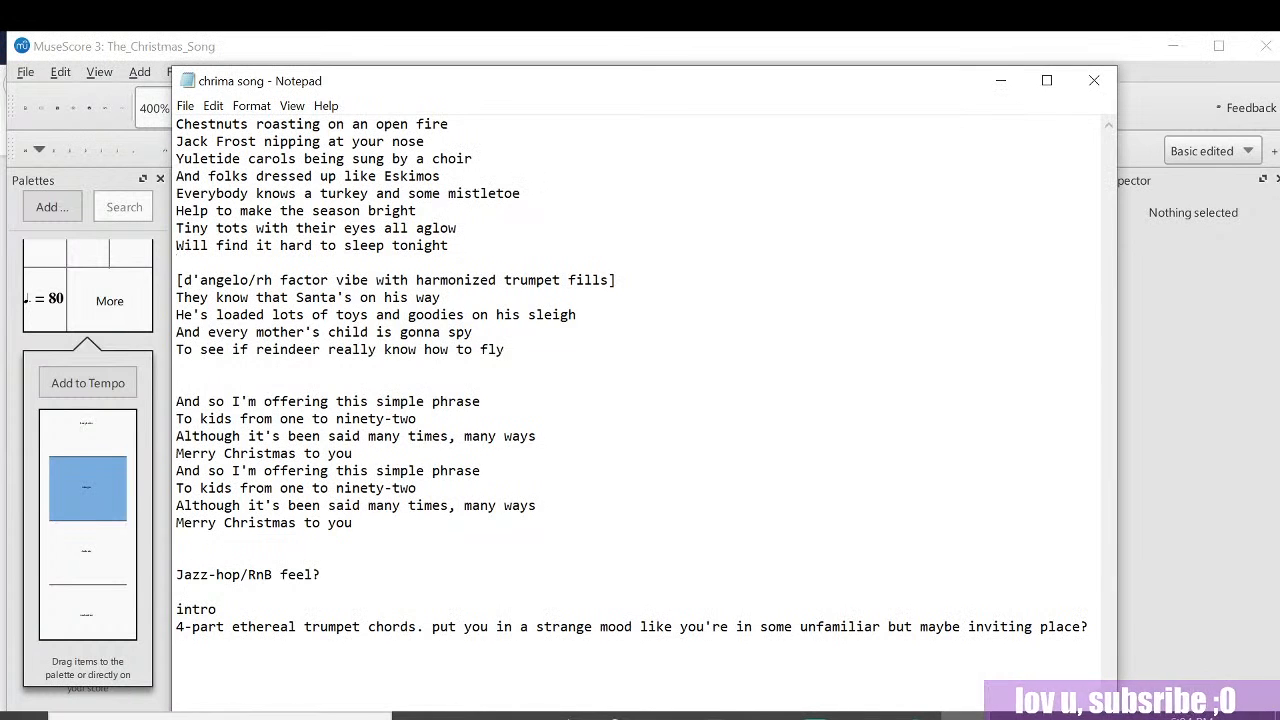
{"action": "left_click", "coordinate": [1277, 446]}
{"action": "scroll", "coordinate": [725, 312], "scroll_direction": "down", "scroll_amount": 1}
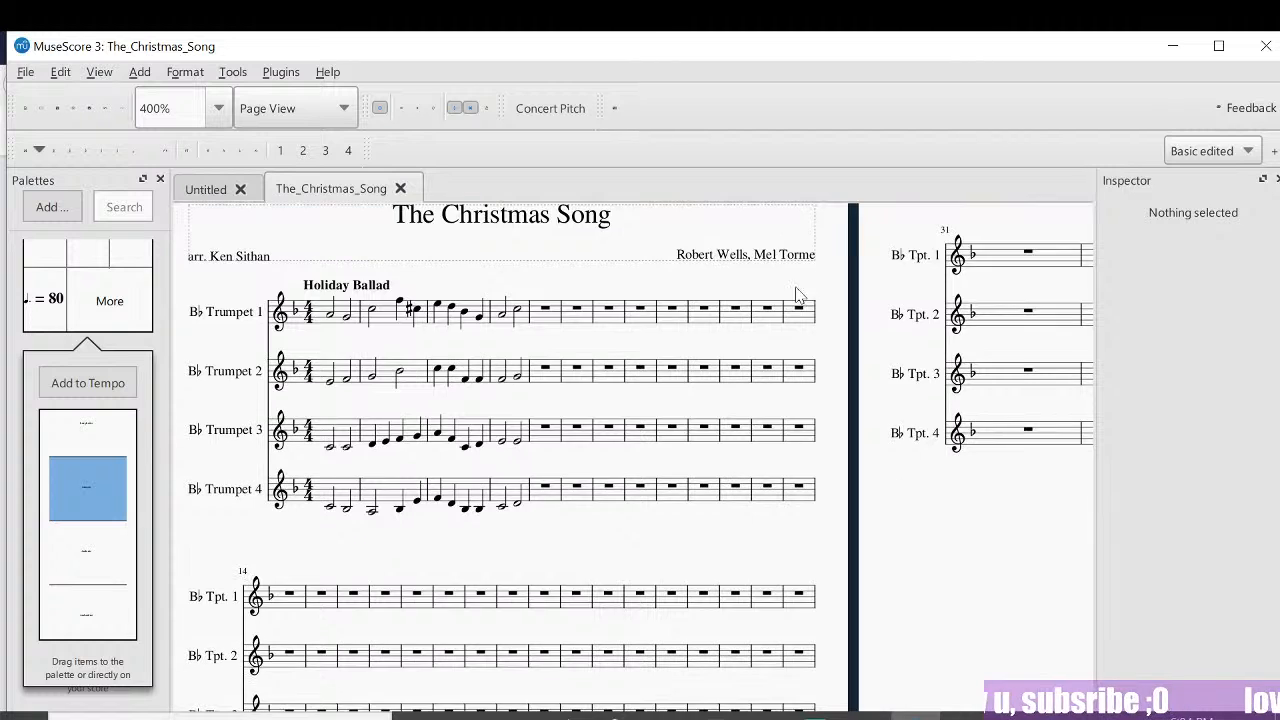
{"action": "scroll", "coordinate": [800, 295], "scroll_direction": "up", "scroll_amount": 2}
{"action": "scroll", "coordinate": [845, 288], "scroll_direction": "down", "scroll_amount": 1}
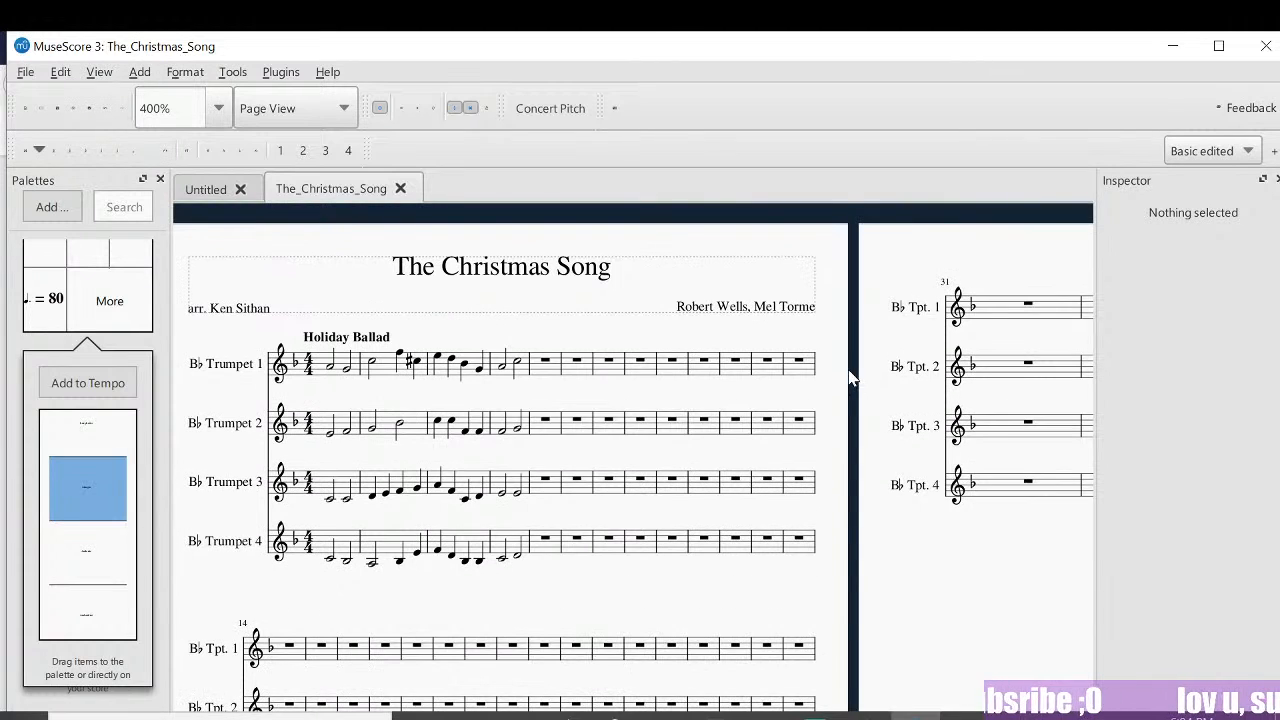
{"action": "scroll", "coordinate": [849, 378], "scroll_direction": "down", "scroll_amount": 1}
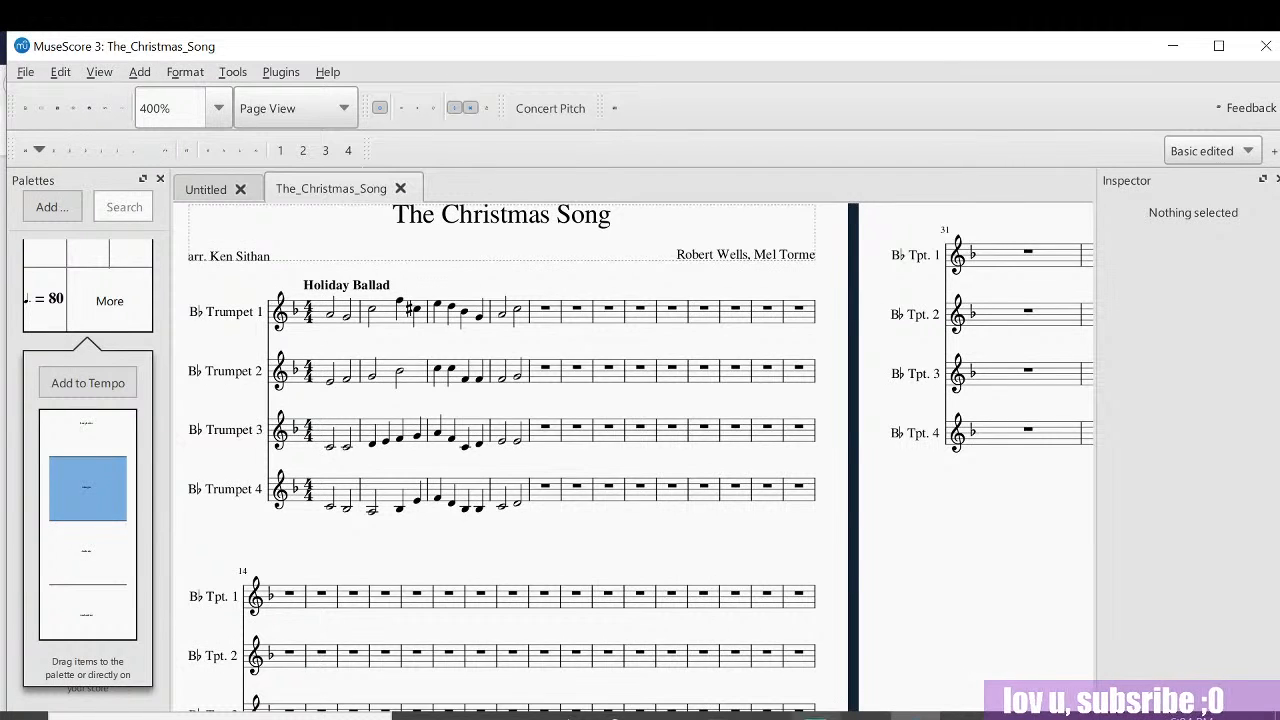
Step: Switch the Streamlabs OBS stream to the away scene
{"action": "left_click", "coordinate": [816, 710]}
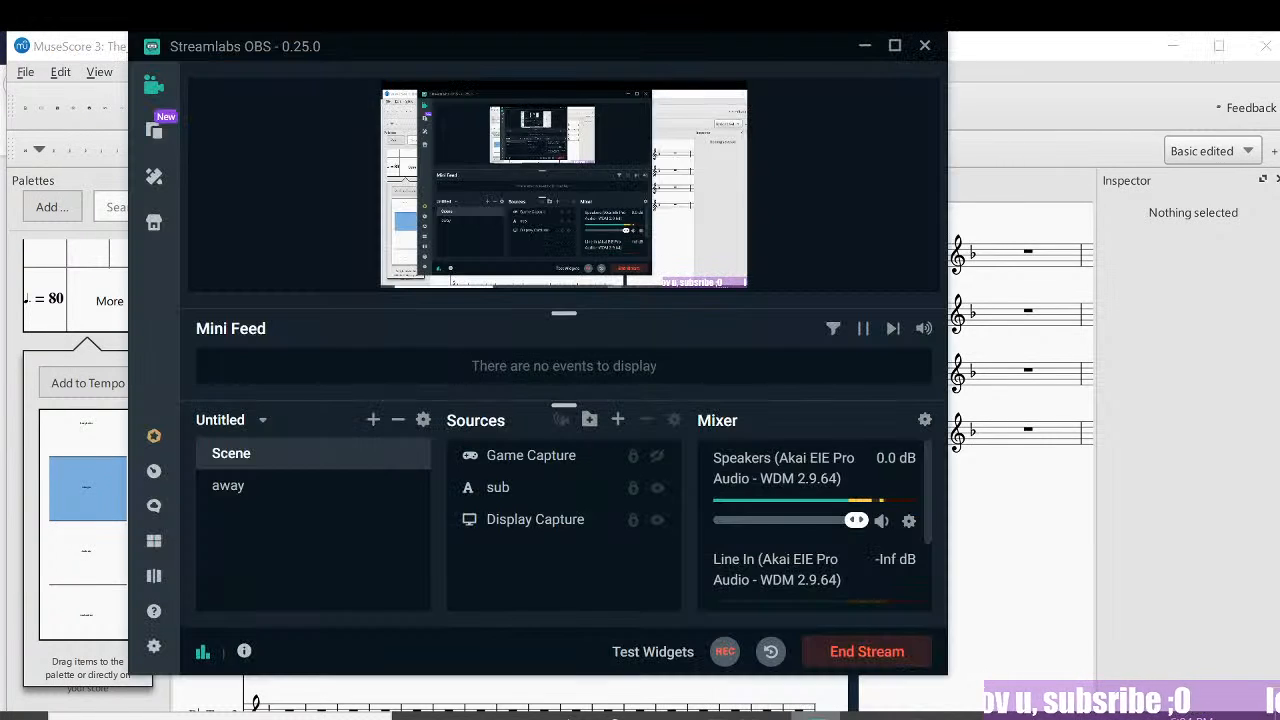
{"action": "left_click", "coordinate": [252, 490]}
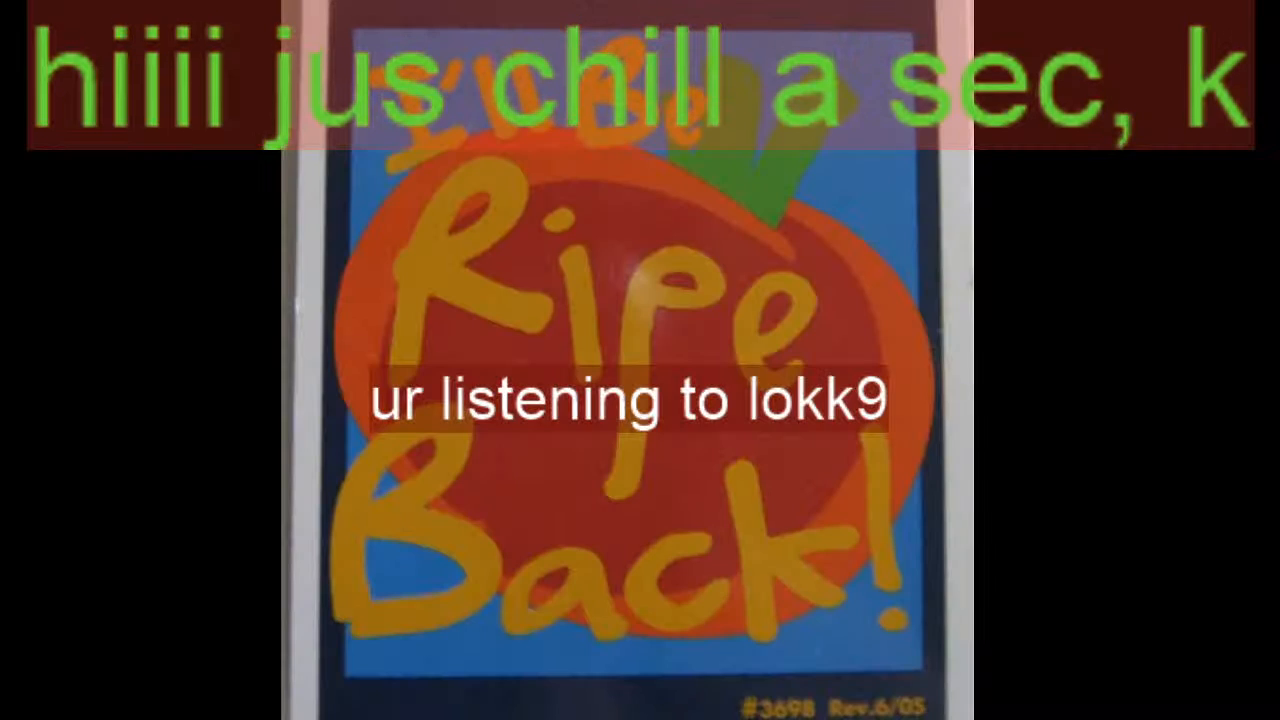